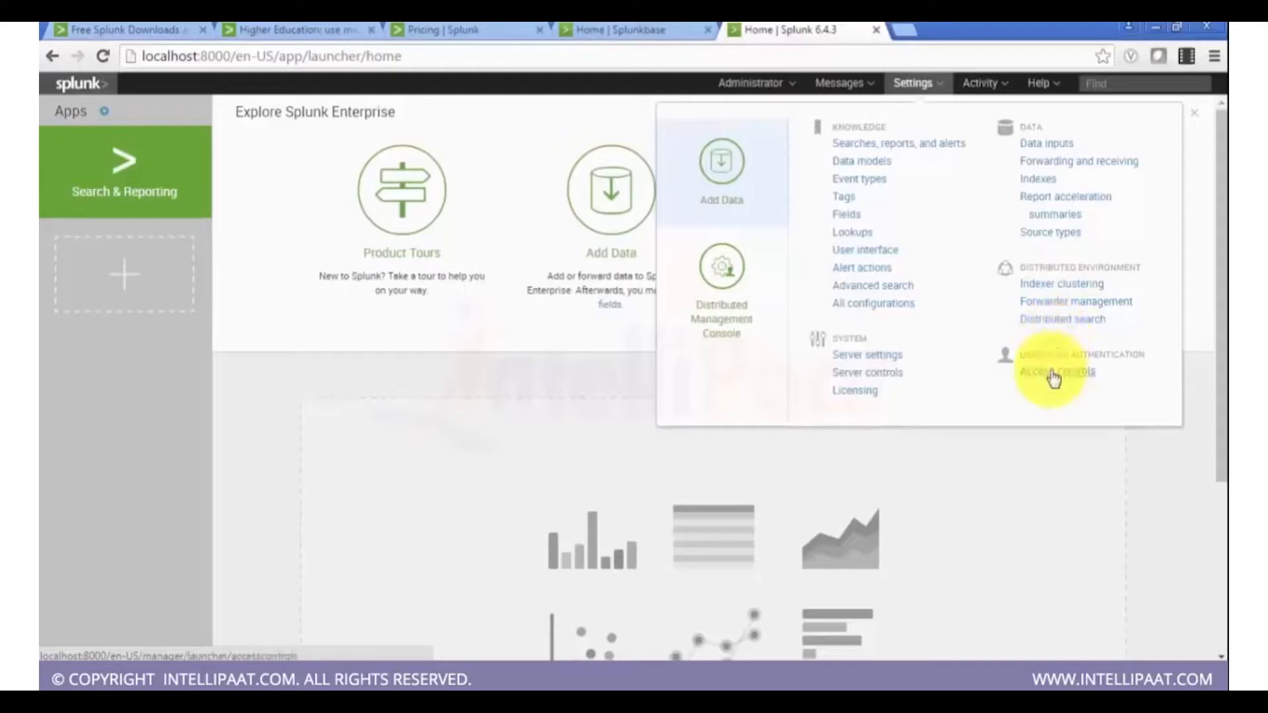
Step: Open the Data inputs settings page and go to the Files & directories inputs list
{"action": "left_click", "coordinate": [1040, 146]}
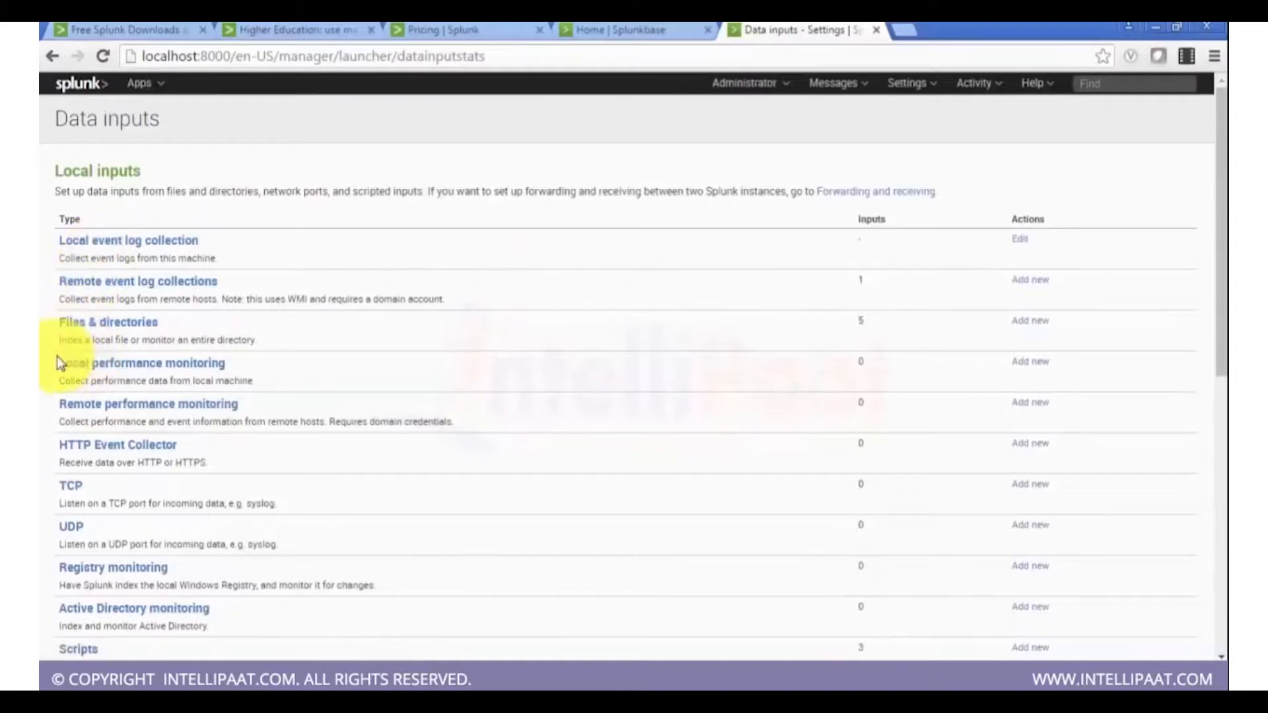
{"action": "scroll", "coordinate": [57, 355], "scroll_direction": "down", "scroll_amount": 2}
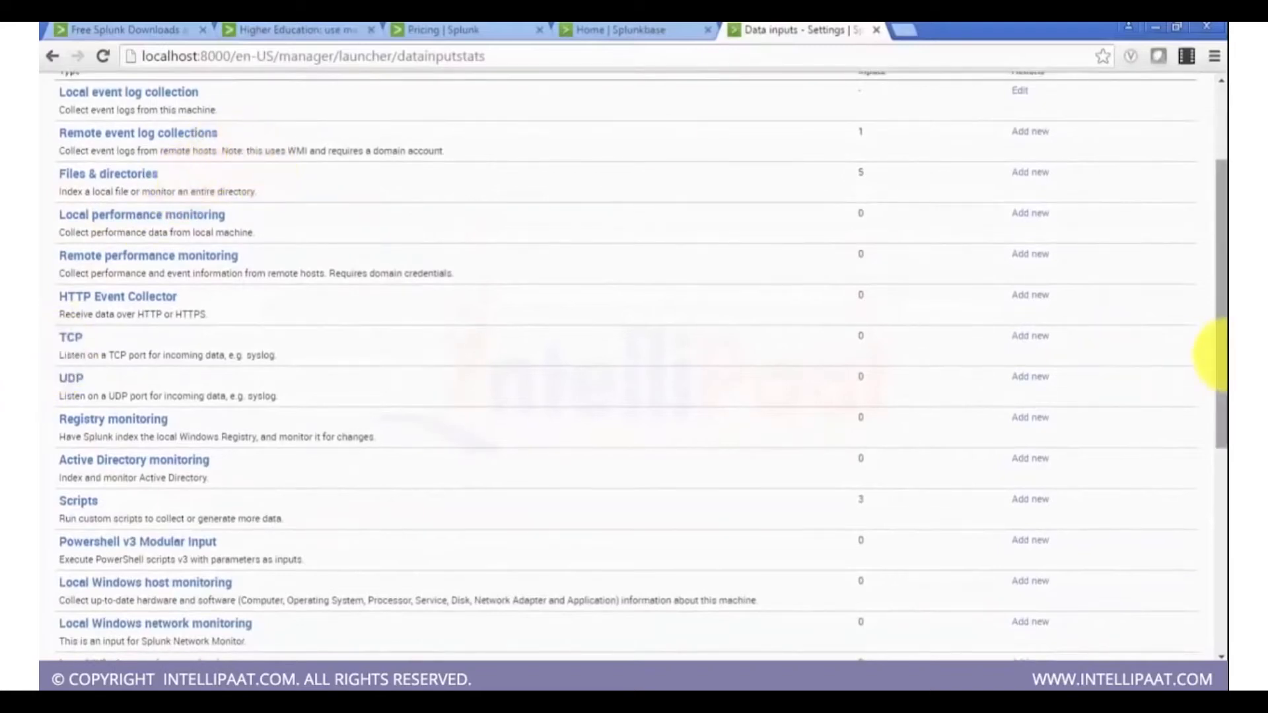
{"action": "left_click_drag", "start_coordinate": [1225, 355], "coordinate": [1226, 344]}
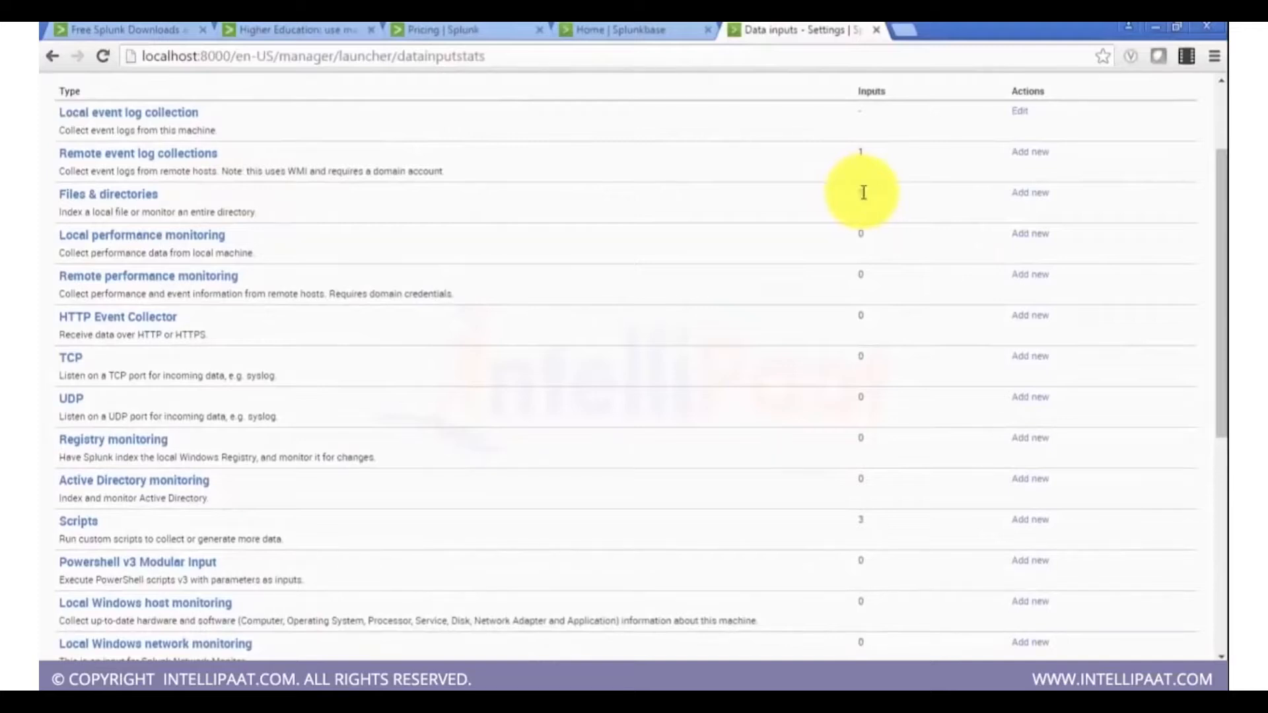
{"action": "left_click", "coordinate": [133, 196]}
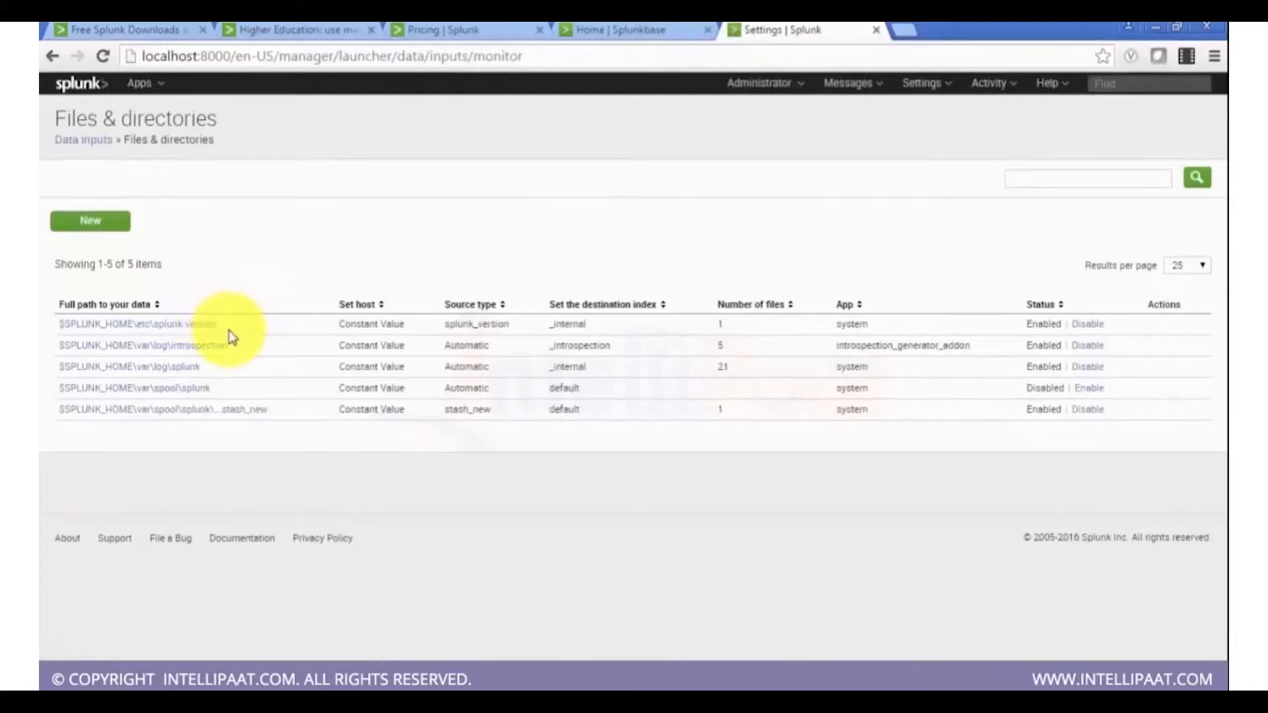
Step: Examine the source types and destination indexes of the monitored file and directory inputs
{"action": "left_click", "coordinate": [568, 322]}
{"action": "left_click_drag", "start_coordinate": [568, 321], "coordinate": [564, 368]}
{"action": "left_click", "coordinate": [547, 449]}
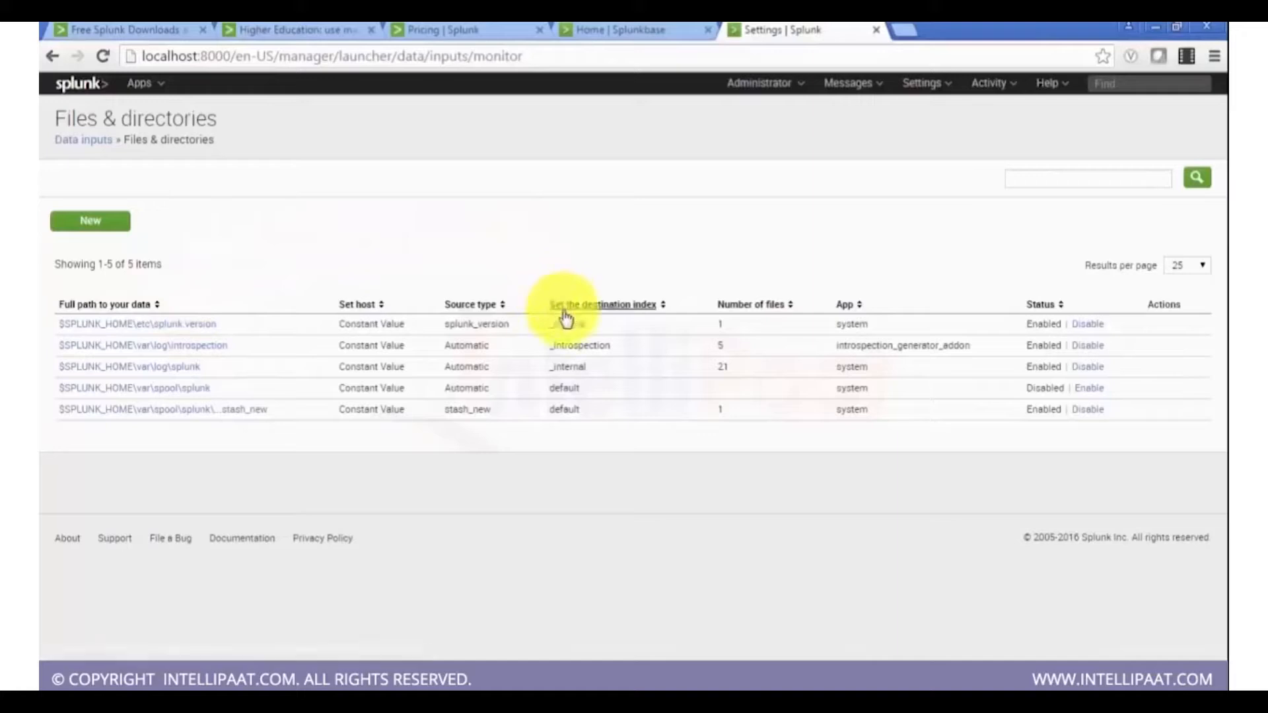
{"action": "left_click", "coordinate": [518, 328]}
{"action": "double_click", "coordinate": [517, 328]}
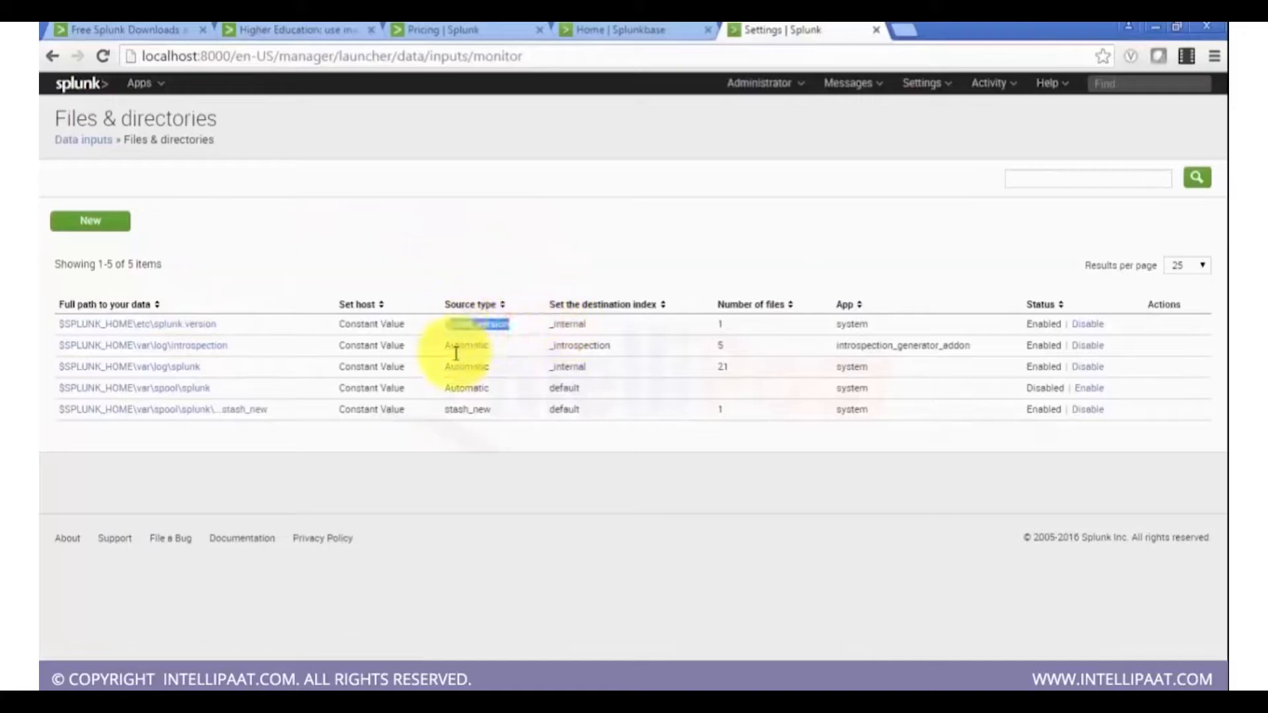
{"action": "left_click", "coordinate": [430, 484]}
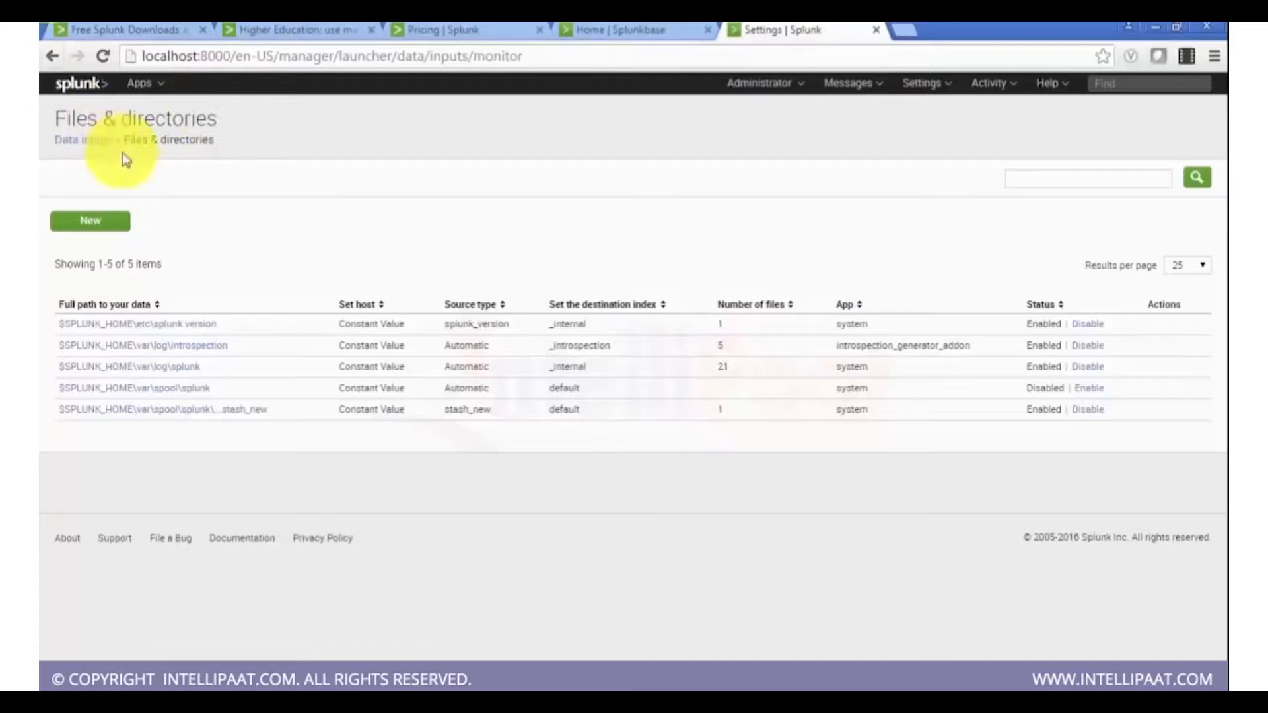
Step: Return to Data inputs and scroll through the local and forwarded input types
{"action": "left_click", "coordinate": [103, 146]}
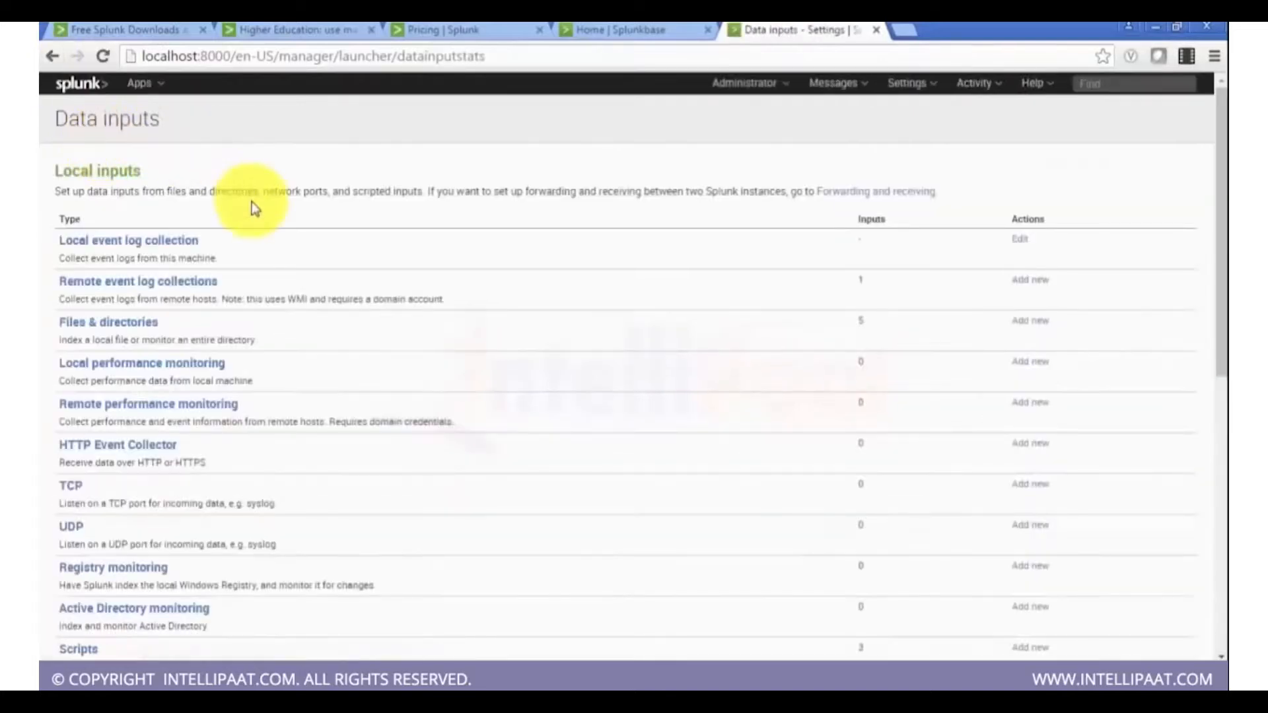
{"action": "scroll", "coordinate": [253, 208], "scroll_direction": "down", "scroll_amount": 3}
{"action": "scroll", "coordinate": [251, 203], "scroll_direction": "up", "scroll_amount": 4}
{"action": "middle_click", "coordinate": [253, 210]}
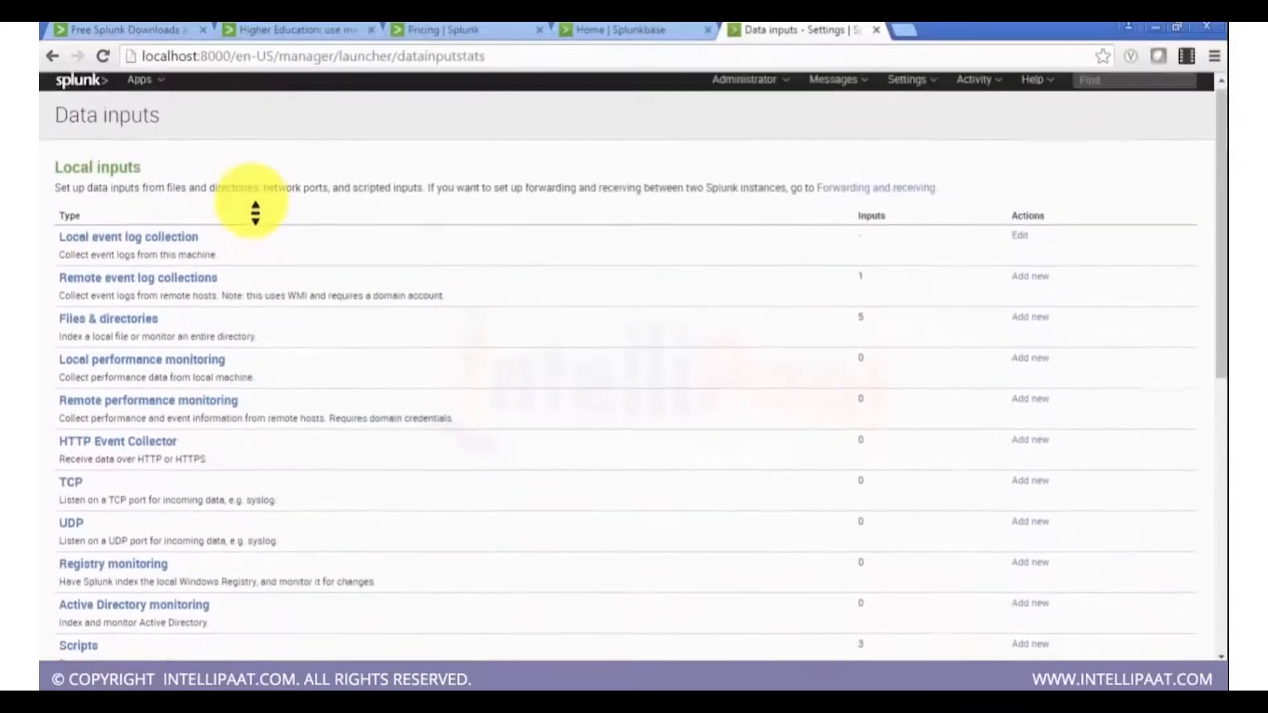
{"action": "scroll", "coordinate": [255, 212], "scroll_direction": "down", "scroll_amount": 6}
{"action": "scroll", "coordinate": [256, 213], "scroll_direction": "up", "scroll_amount": 6}
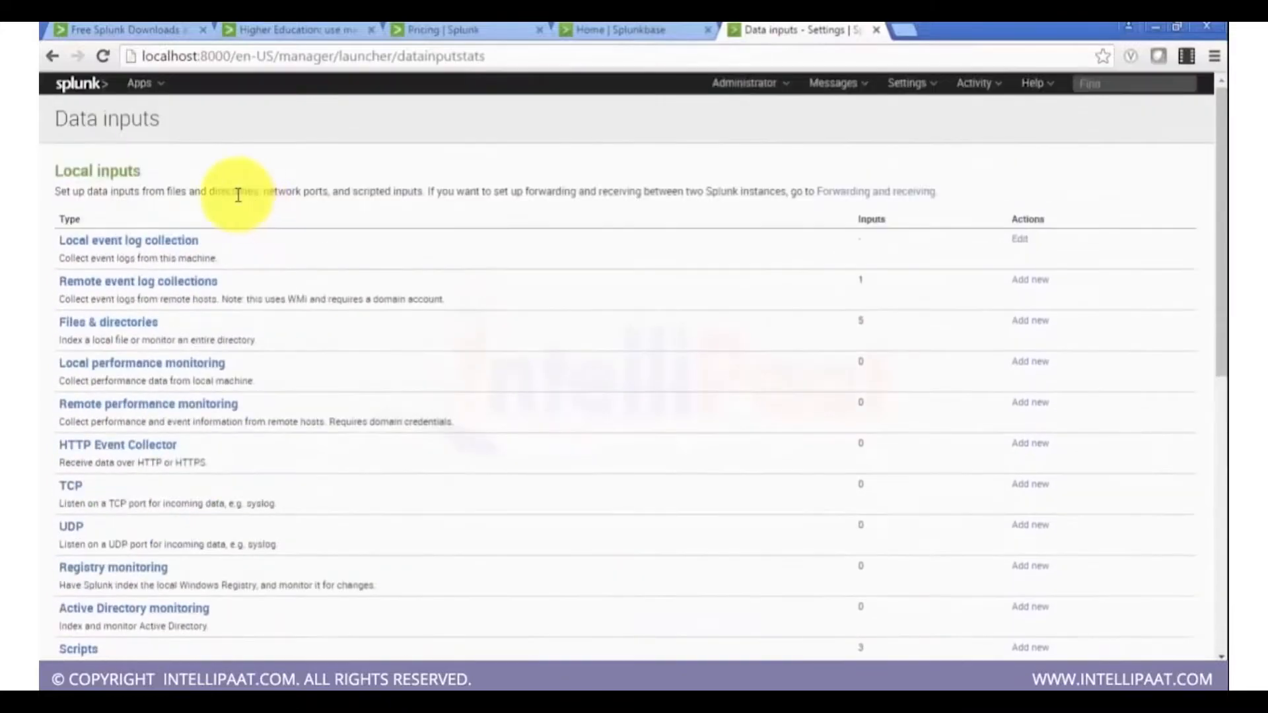
{"action": "scroll", "coordinate": [238, 195], "scroll_direction": "down", "scroll_amount": 4}
{"action": "scroll", "coordinate": [239, 198], "scroll_direction": "down", "scroll_amount": 2}
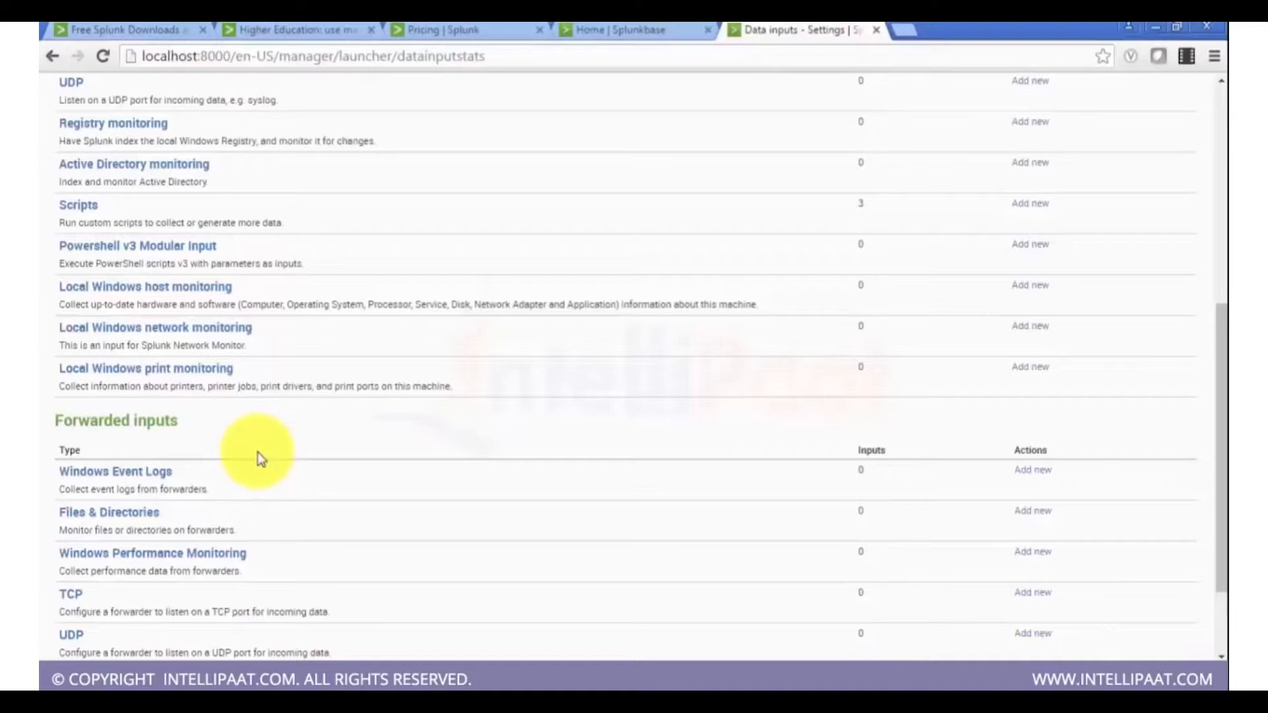
{"action": "scroll", "coordinate": [258, 452], "scroll_direction": "up", "scroll_amount": 7}
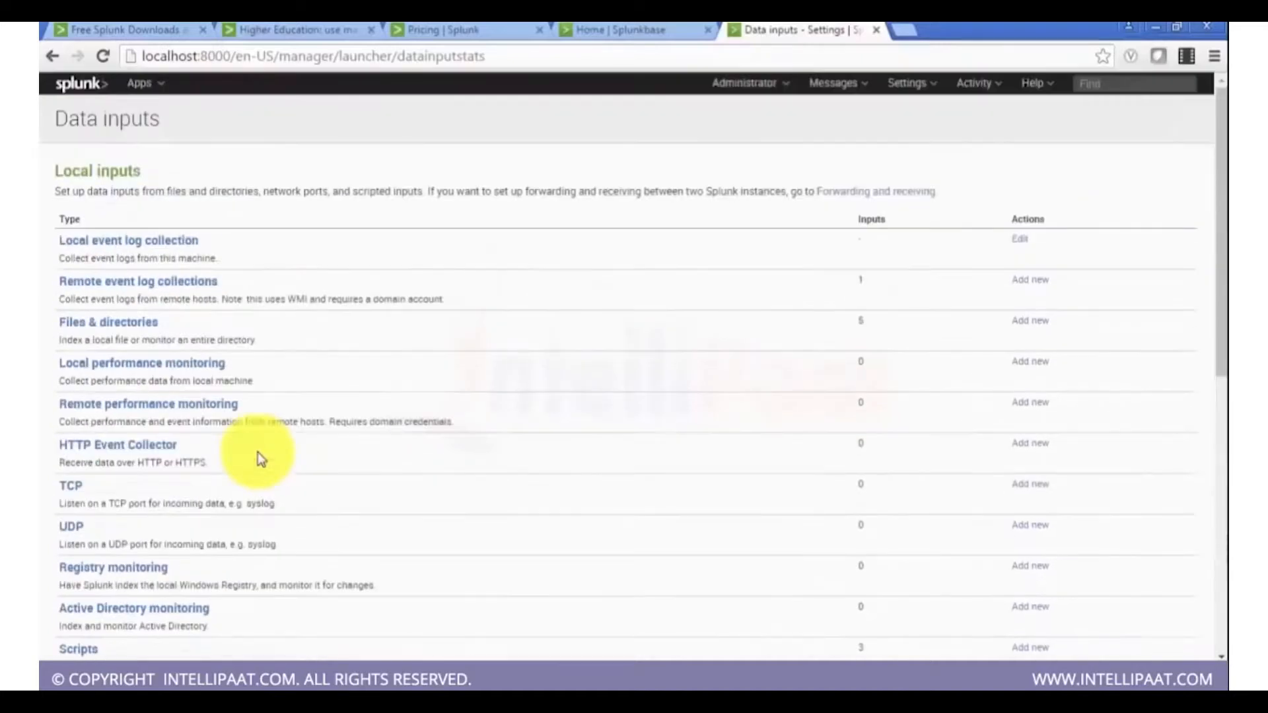
Step: Edit the local event log collection and add the Application log to the selected logs
{"action": "left_click", "coordinate": [1028, 246]}
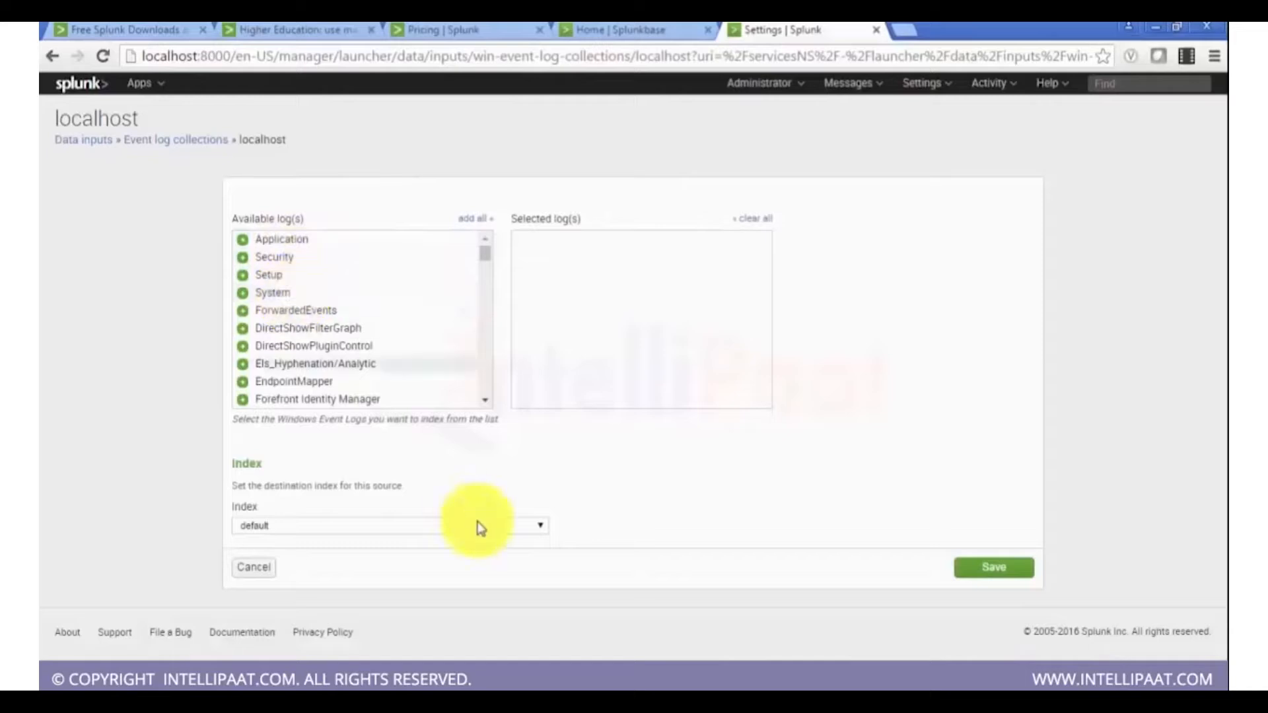
{"action": "left_click", "coordinate": [539, 526]}
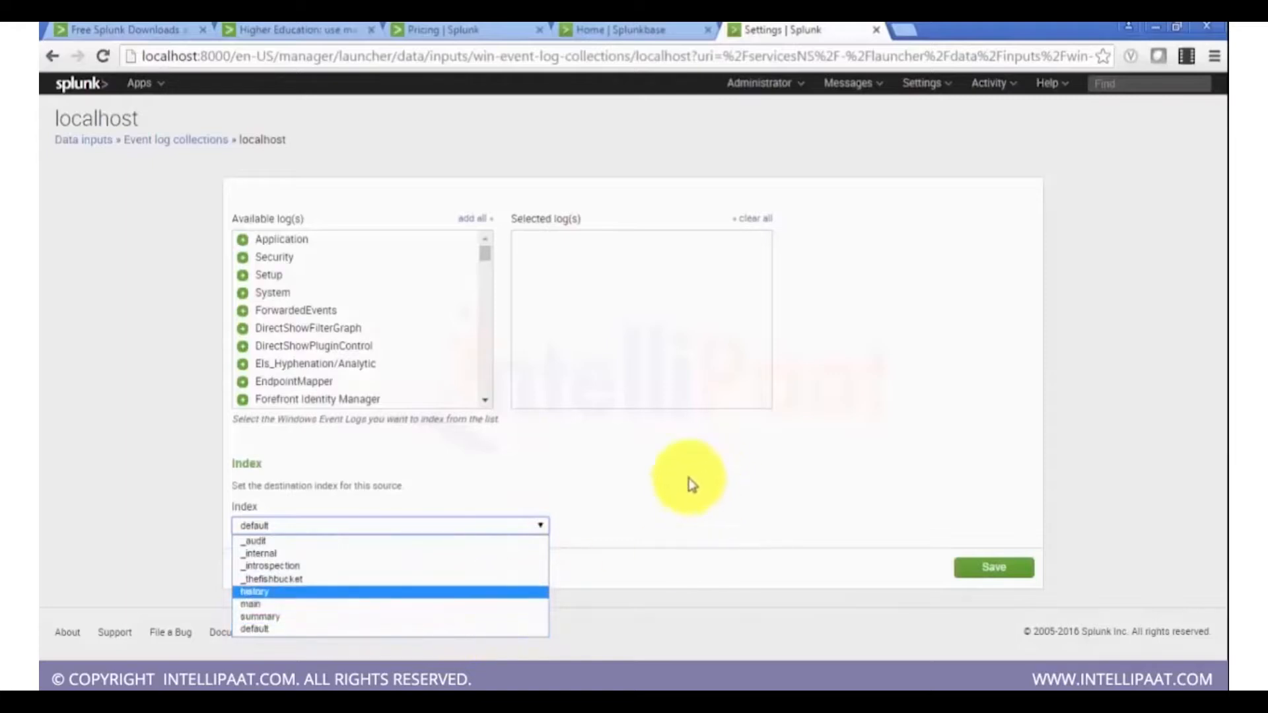
{"action": "left_click", "coordinate": [724, 500]}
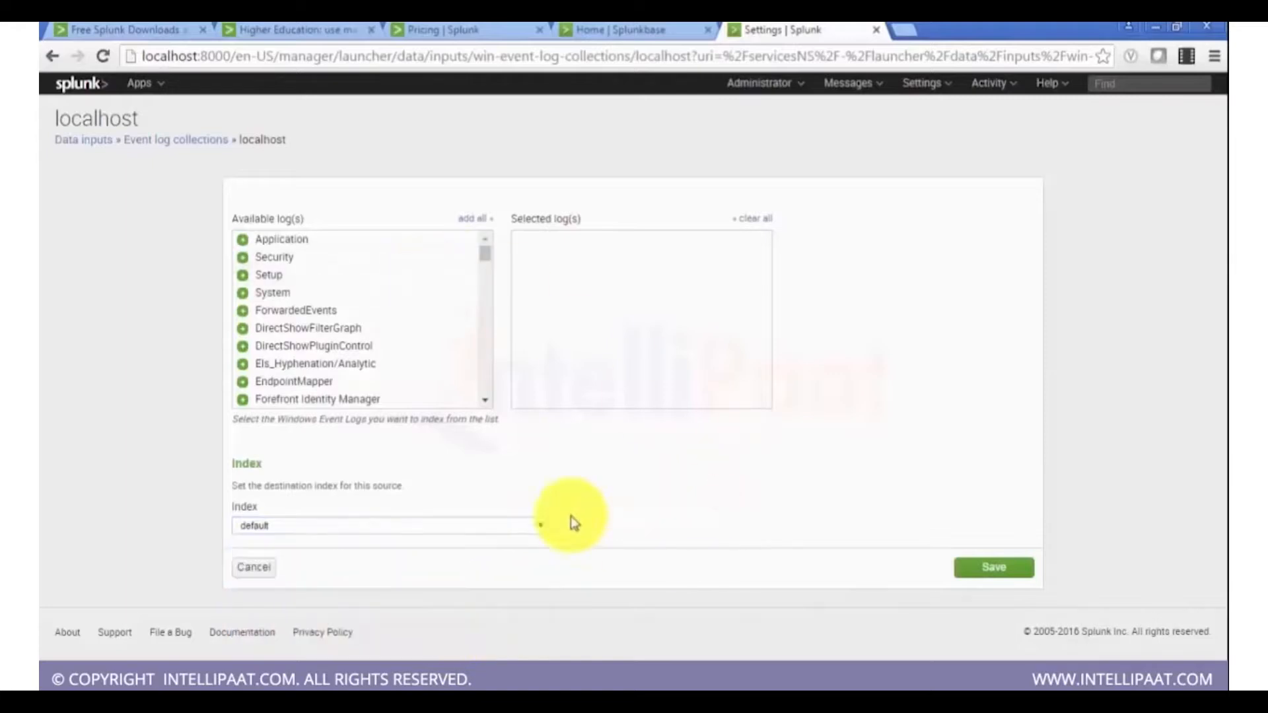
{"action": "left_click", "coordinate": [322, 250]}
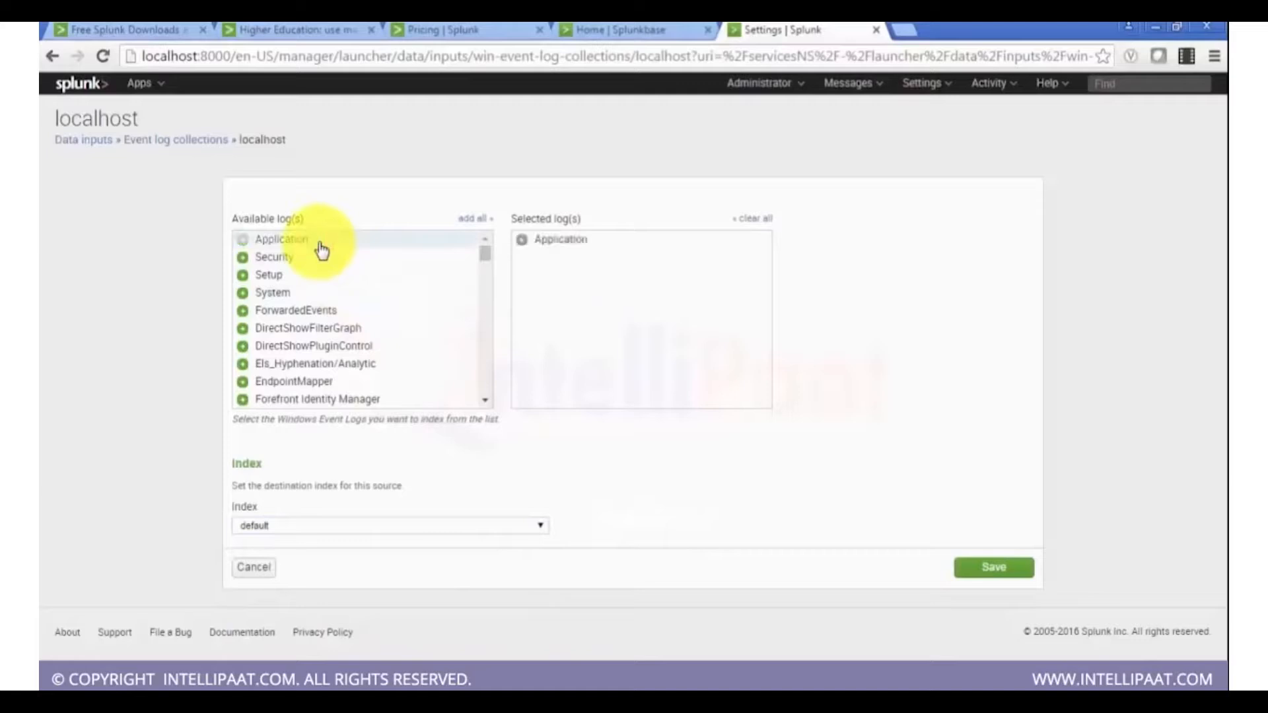
{"action": "left_click", "coordinate": [545, 244]}
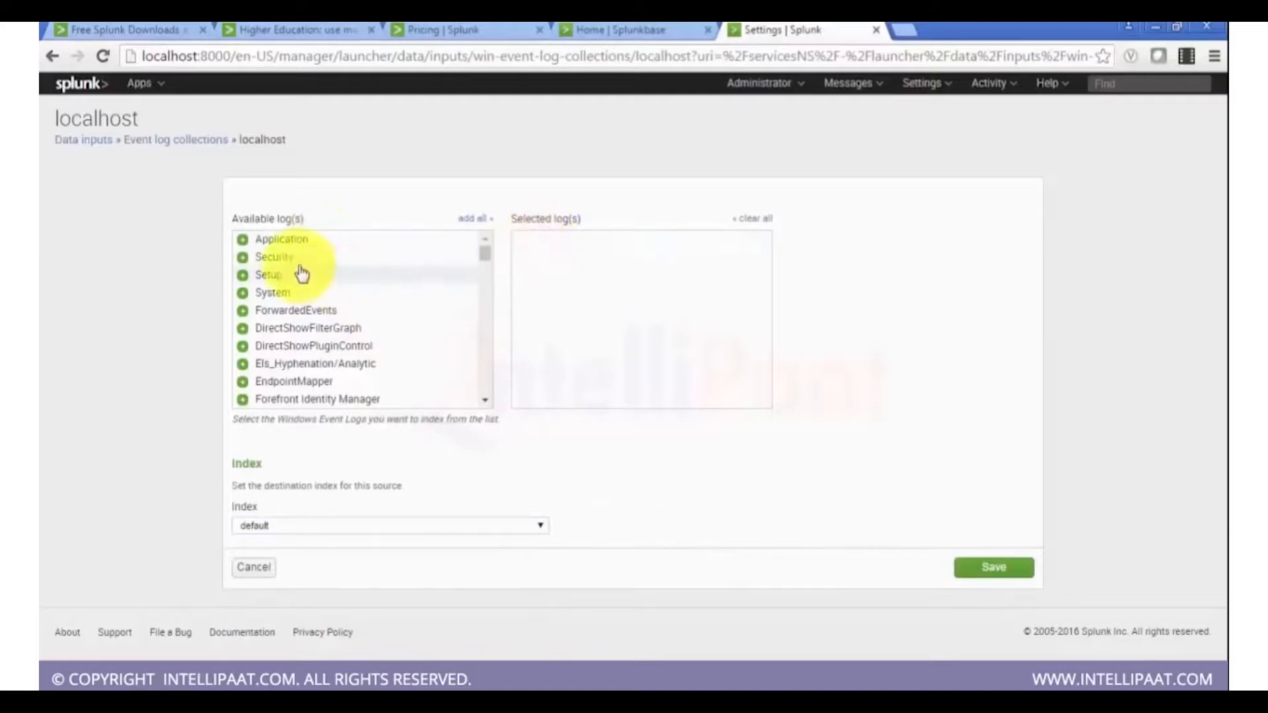
{"action": "left_click", "coordinate": [486, 406]}
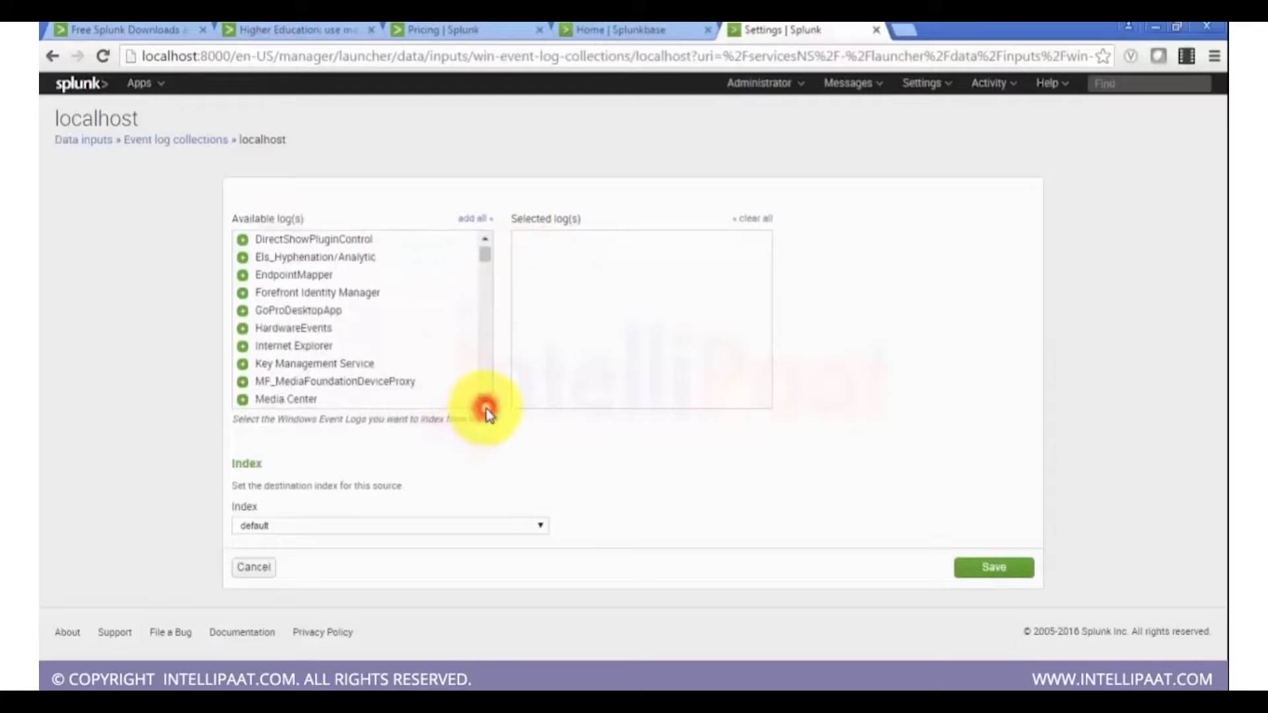
{"action": "left_click", "coordinate": [486, 406]}
{"action": "left_click", "coordinate": [487, 406]}
{"action": "left_click", "coordinate": [486, 406]}
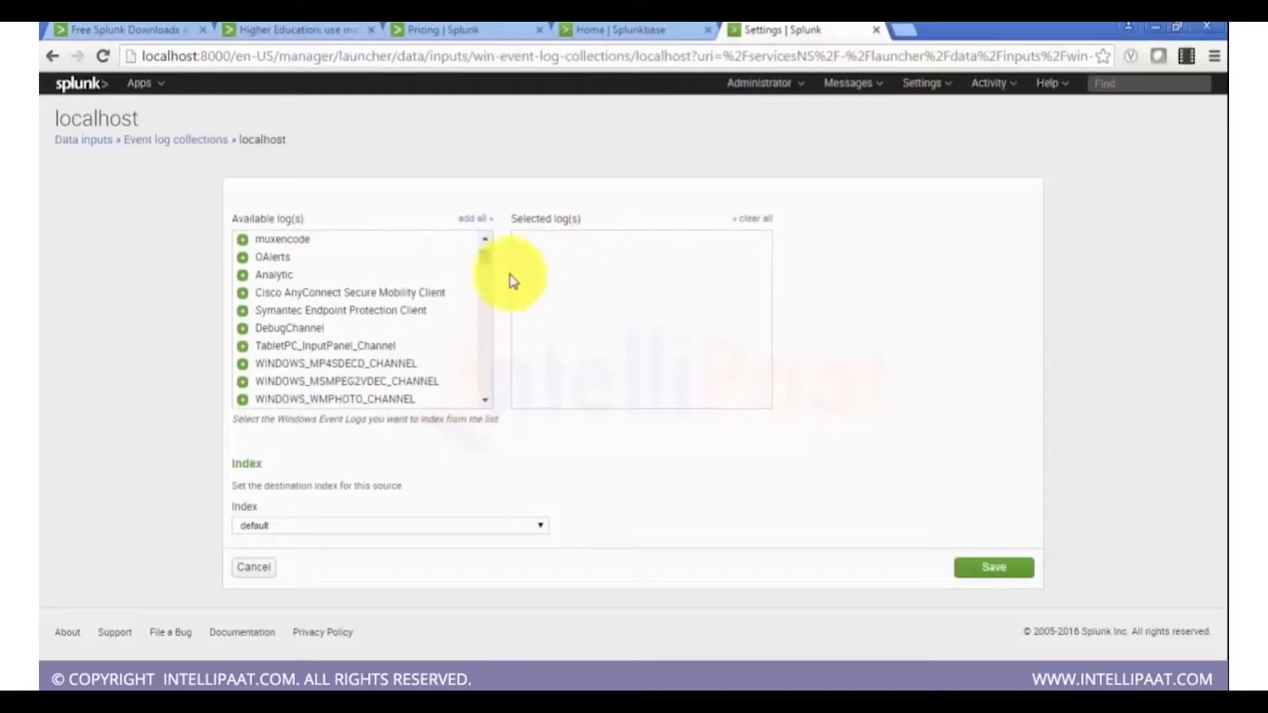
{"action": "left_click_drag", "start_coordinate": [485, 260], "coordinate": [490, 258]}
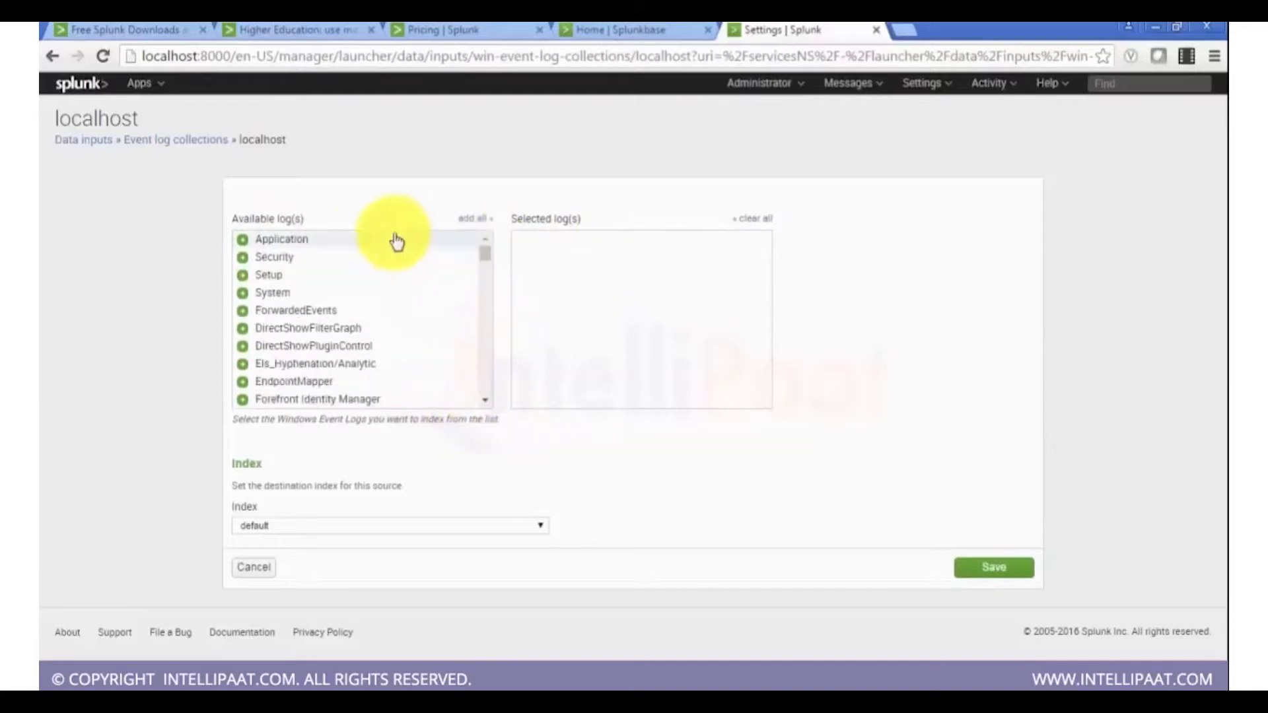
{"action": "left_click", "coordinate": [368, 239]}
Step: Set the collection's destination index to main and save it
{"action": "left_click", "coordinate": [540, 525]}
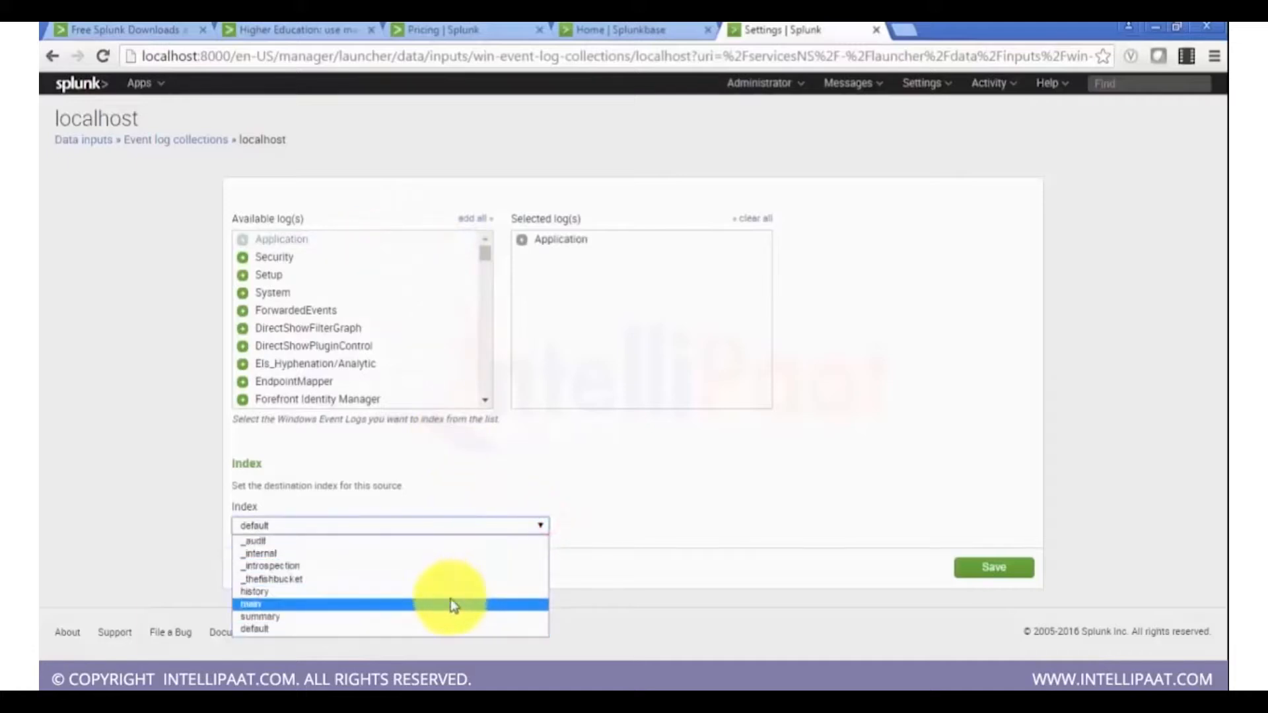
{"action": "left_click", "coordinate": [451, 604]}
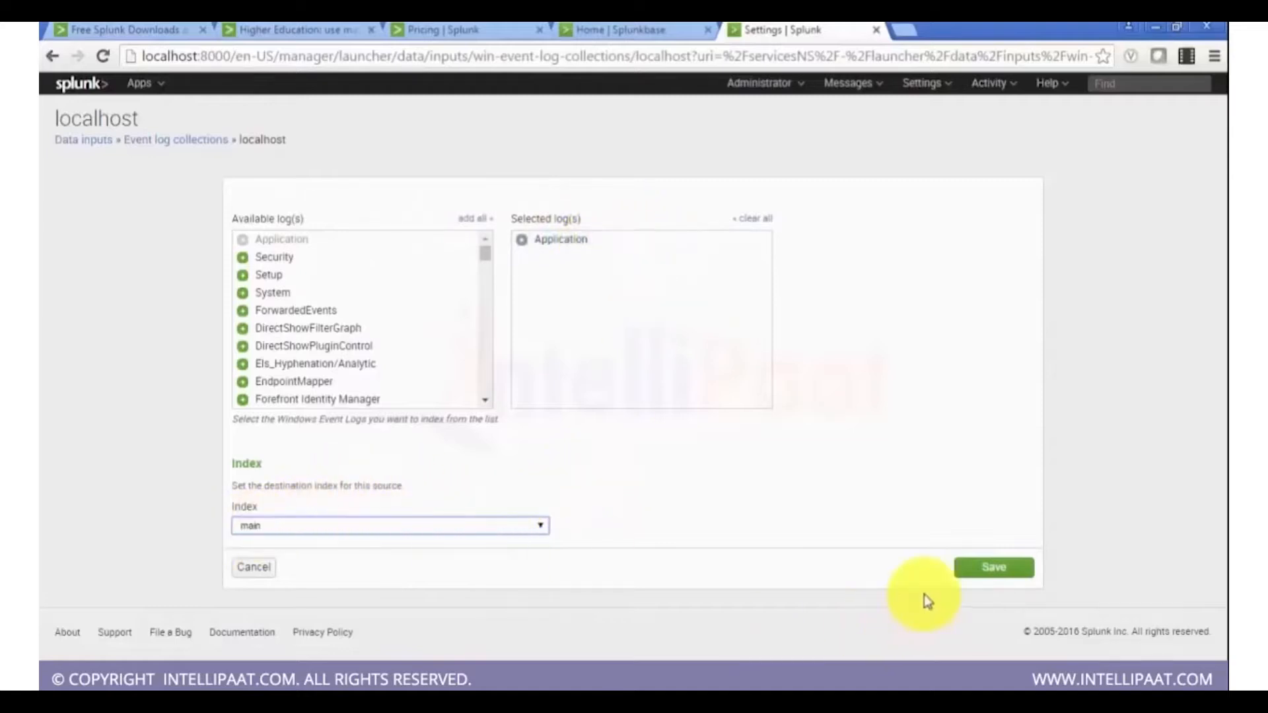
{"action": "left_click", "coordinate": [997, 579]}
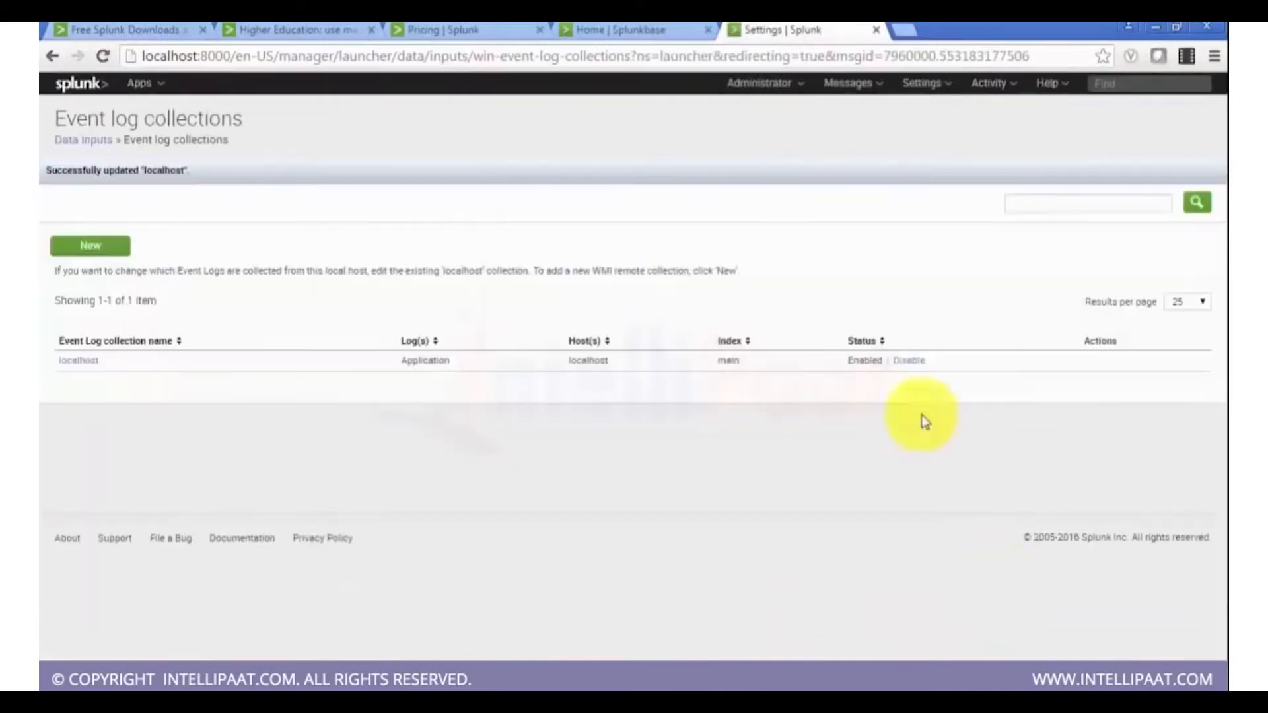
Step: Open the Indexes settings page and inspect the main index's event count and event times
{"action": "left_click", "coordinate": [84, 140]}
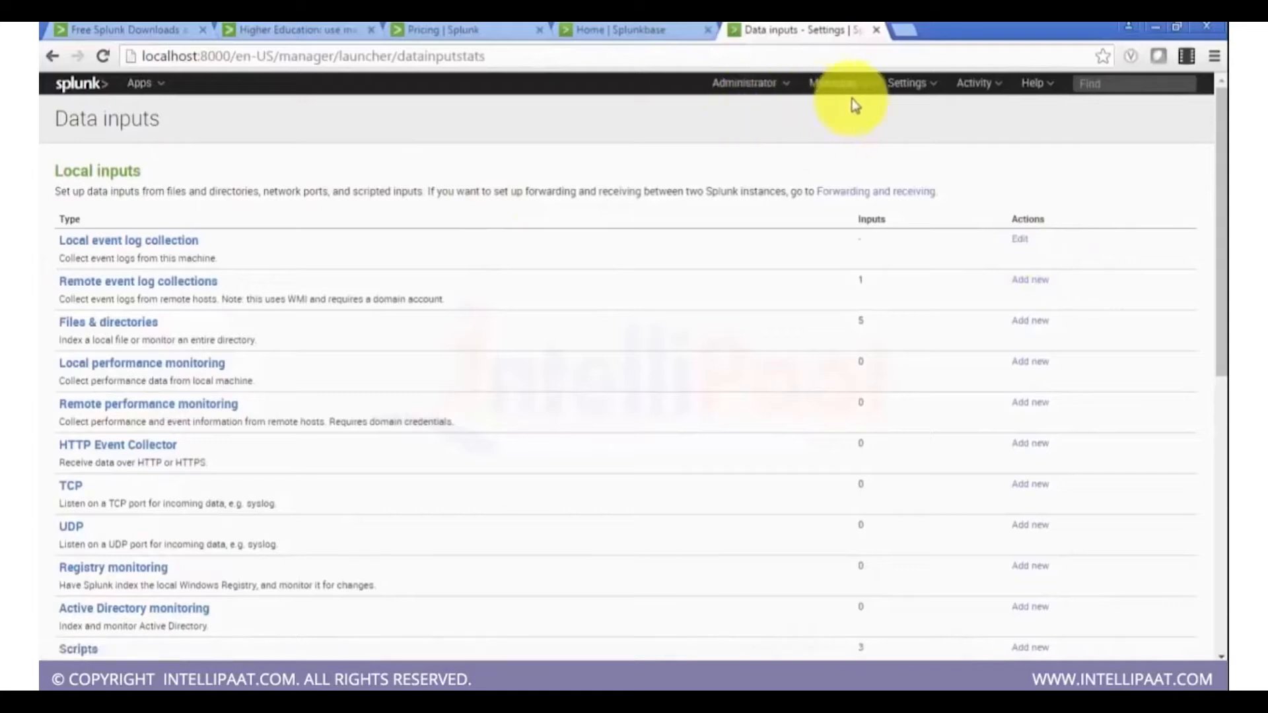
{"action": "left_click", "coordinate": [912, 83]}
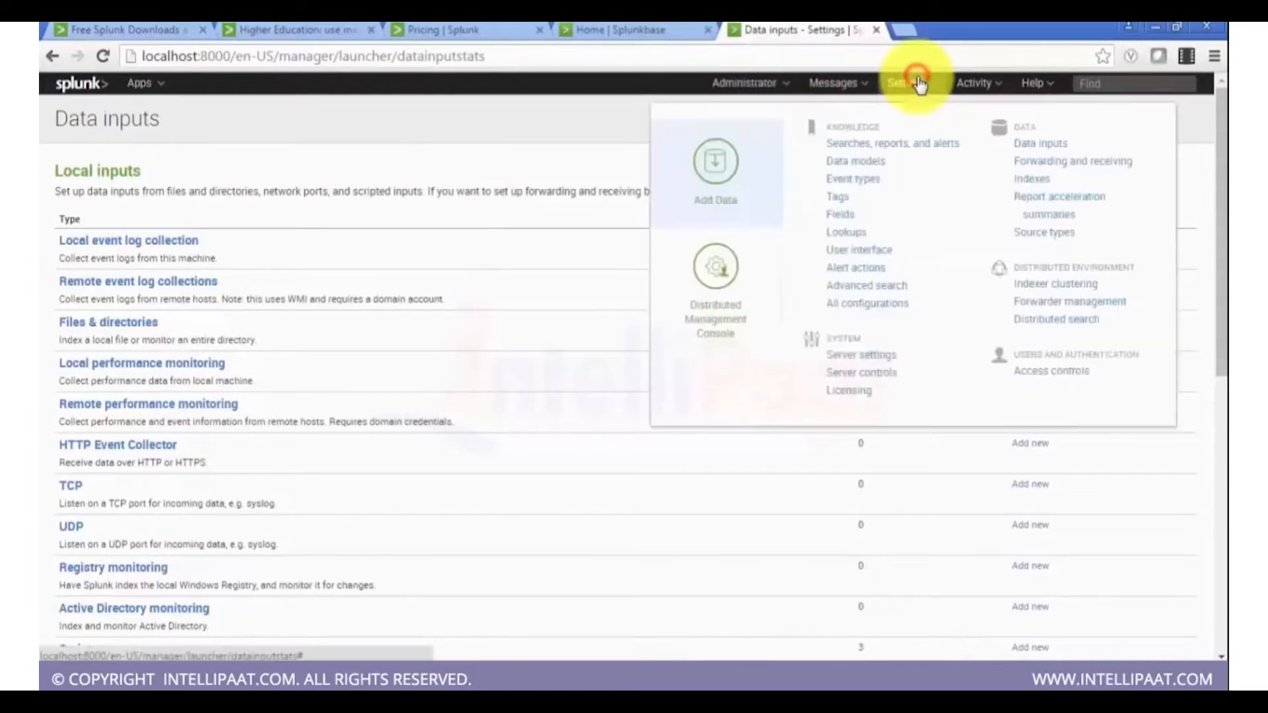
{"action": "left_click", "coordinate": [1034, 182]}
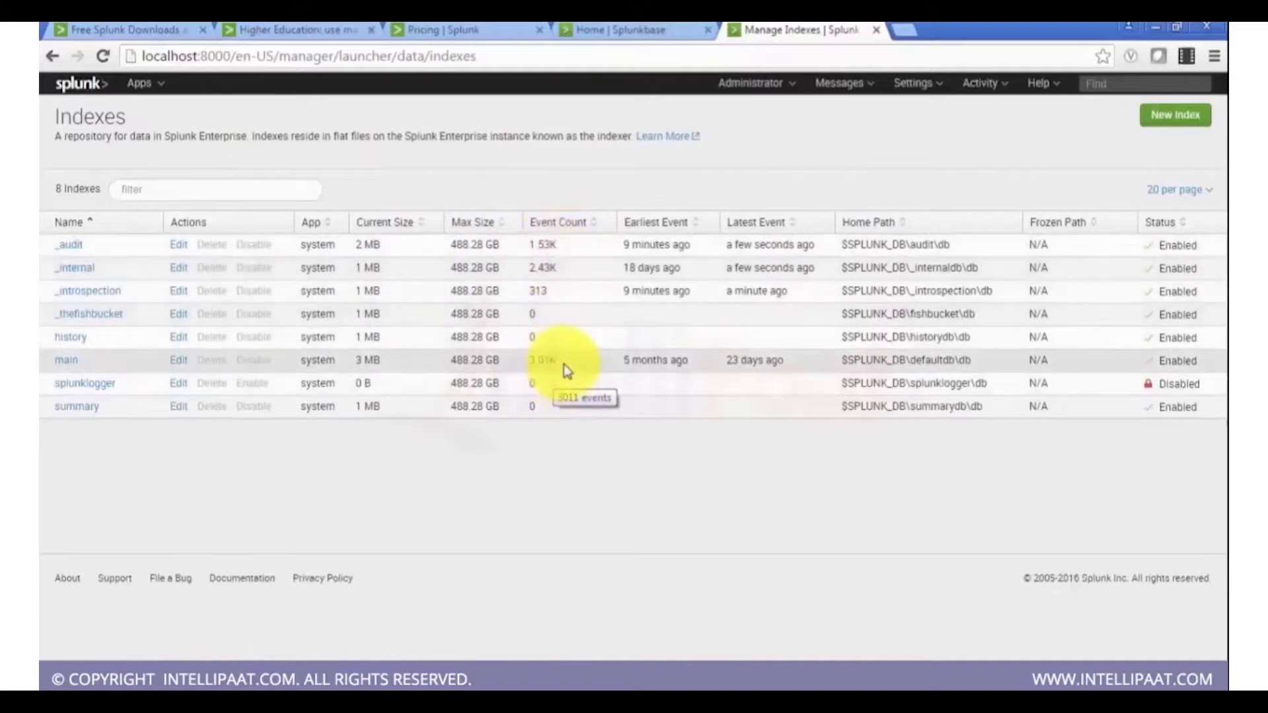
{"action": "left_click_drag", "start_coordinate": [563, 364], "coordinate": [533, 364]}
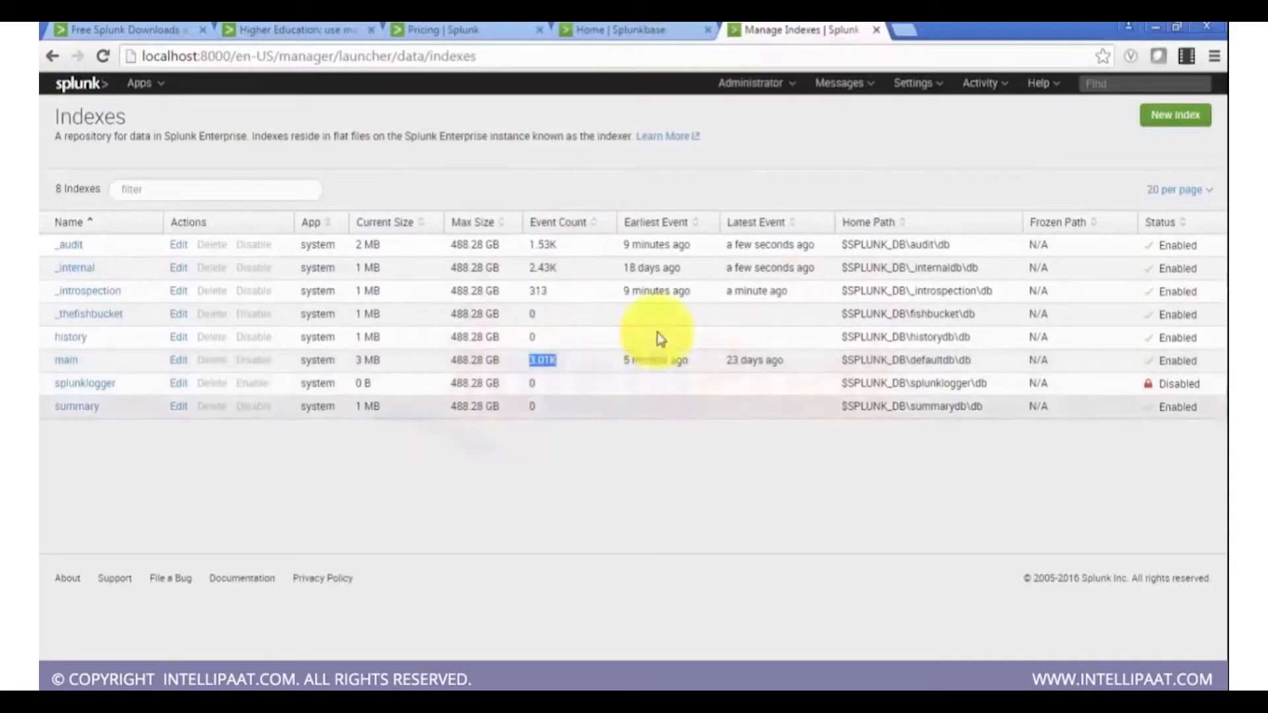
{"action": "mouse_move", "coordinate": [668, 362]}
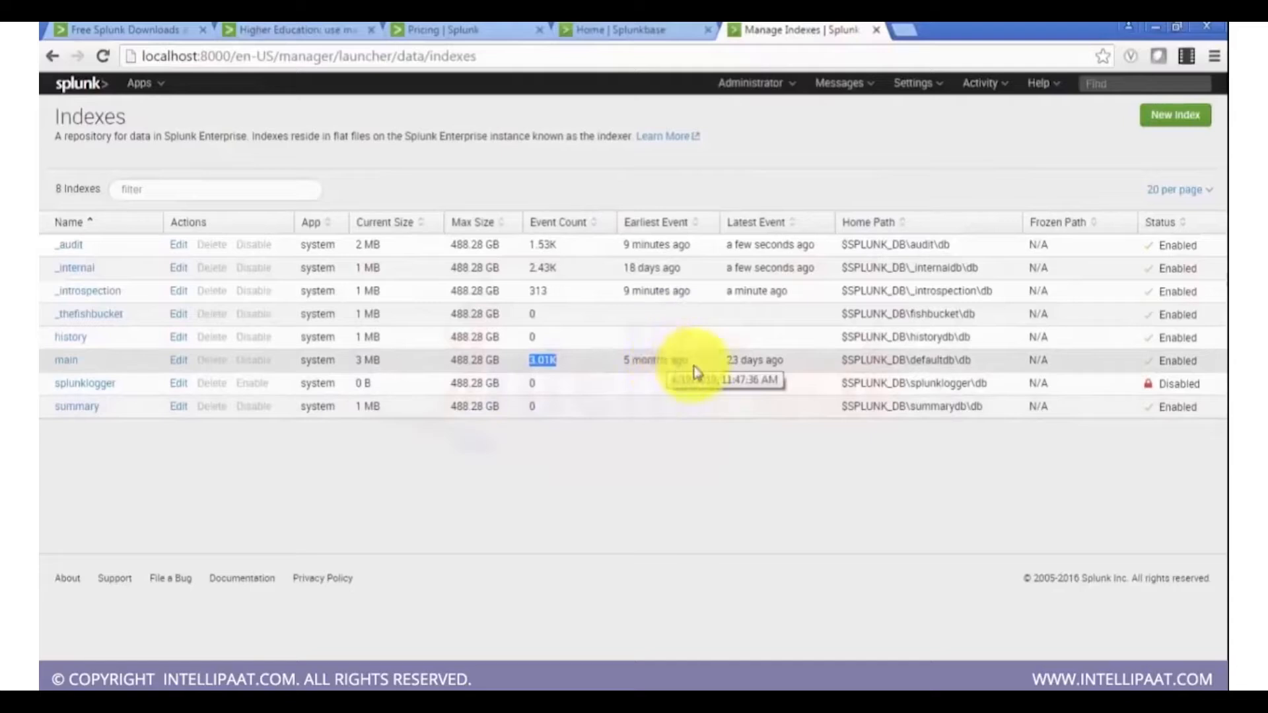
{"action": "left_click_drag", "start_coordinate": [694, 365], "coordinate": [676, 365]}
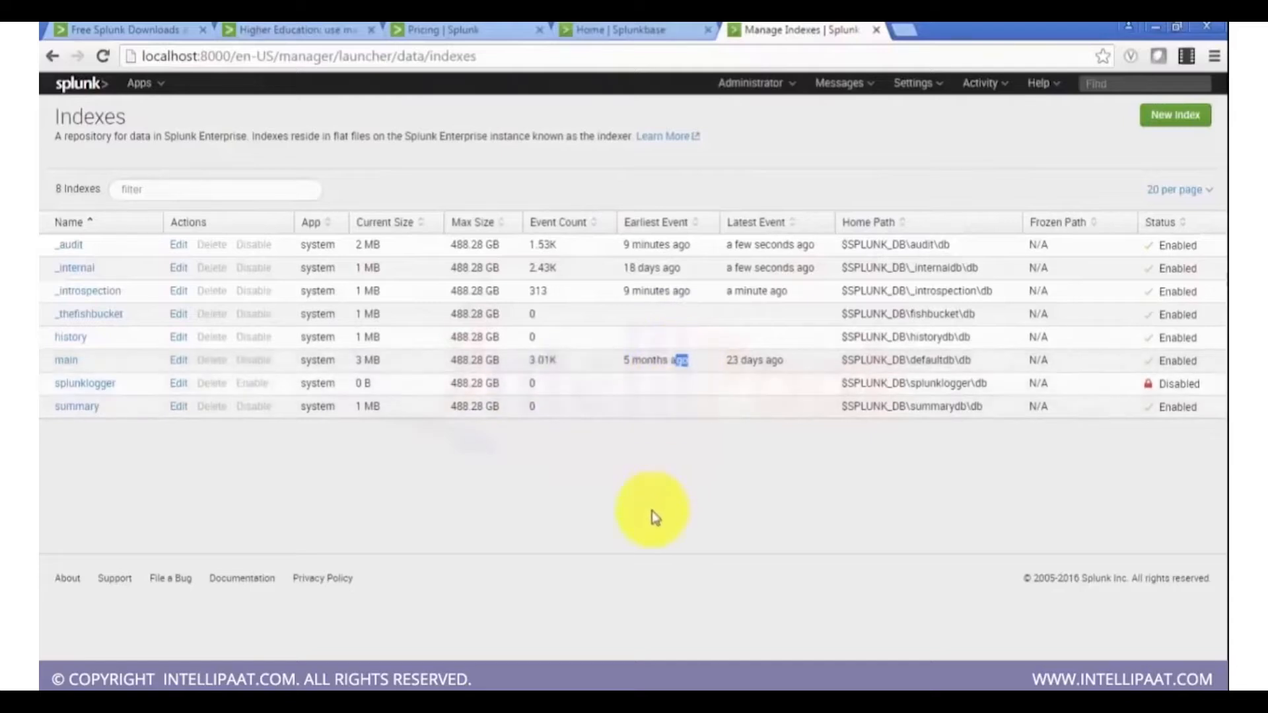
{"action": "left_click", "coordinate": [660, 462]}
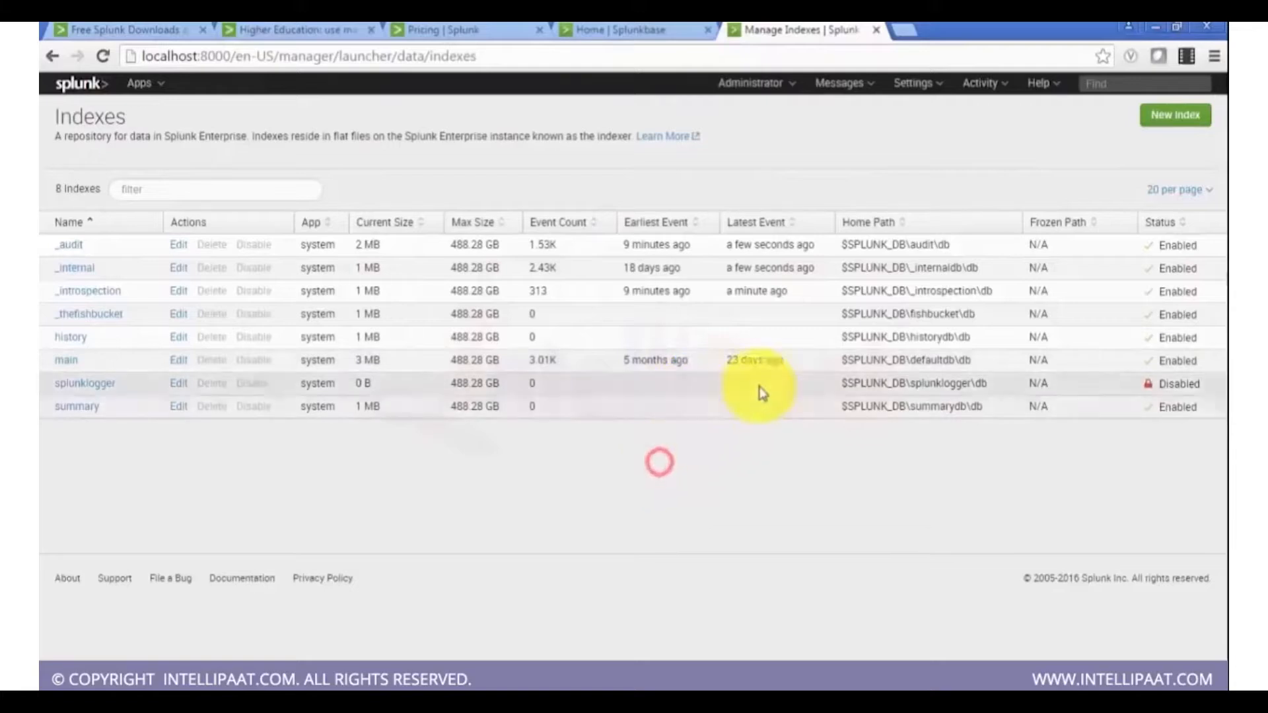
{"action": "left_click_drag", "start_coordinate": [787, 363], "coordinate": [726, 363]}
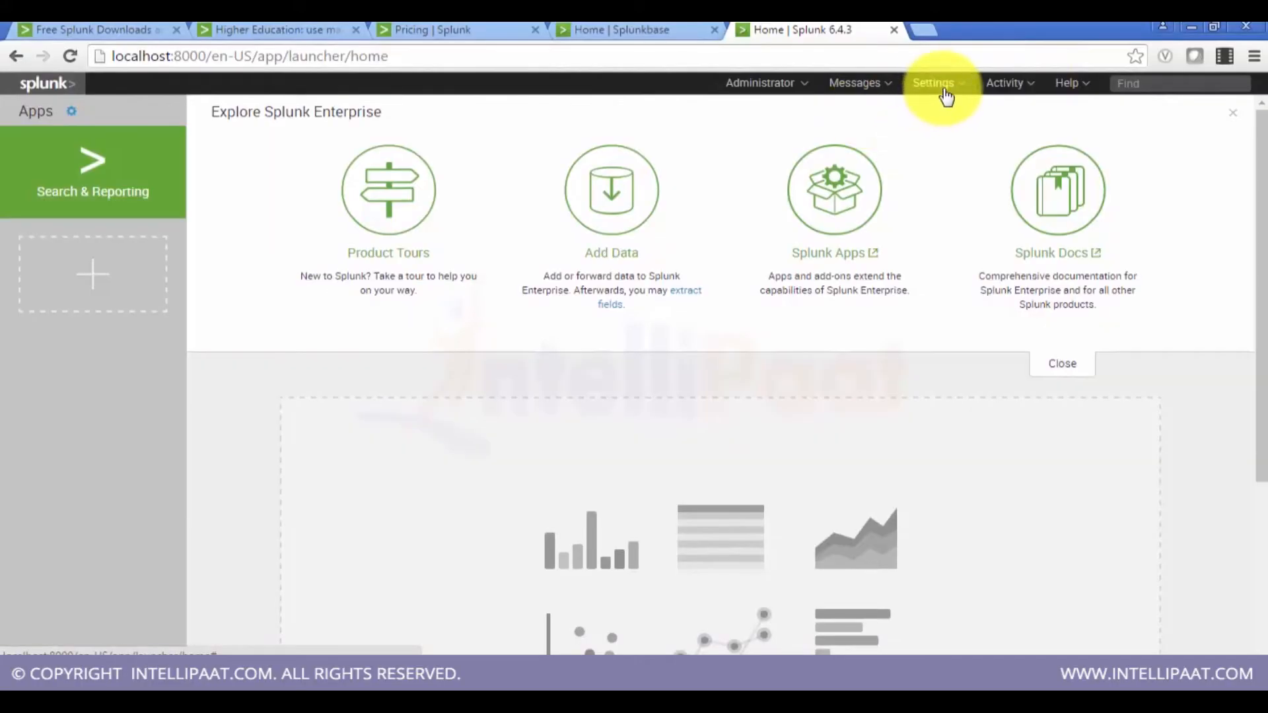
Step: Open the Data inputs settings page again and scroll through the input types
{"action": "left_click", "coordinate": [944, 92]}
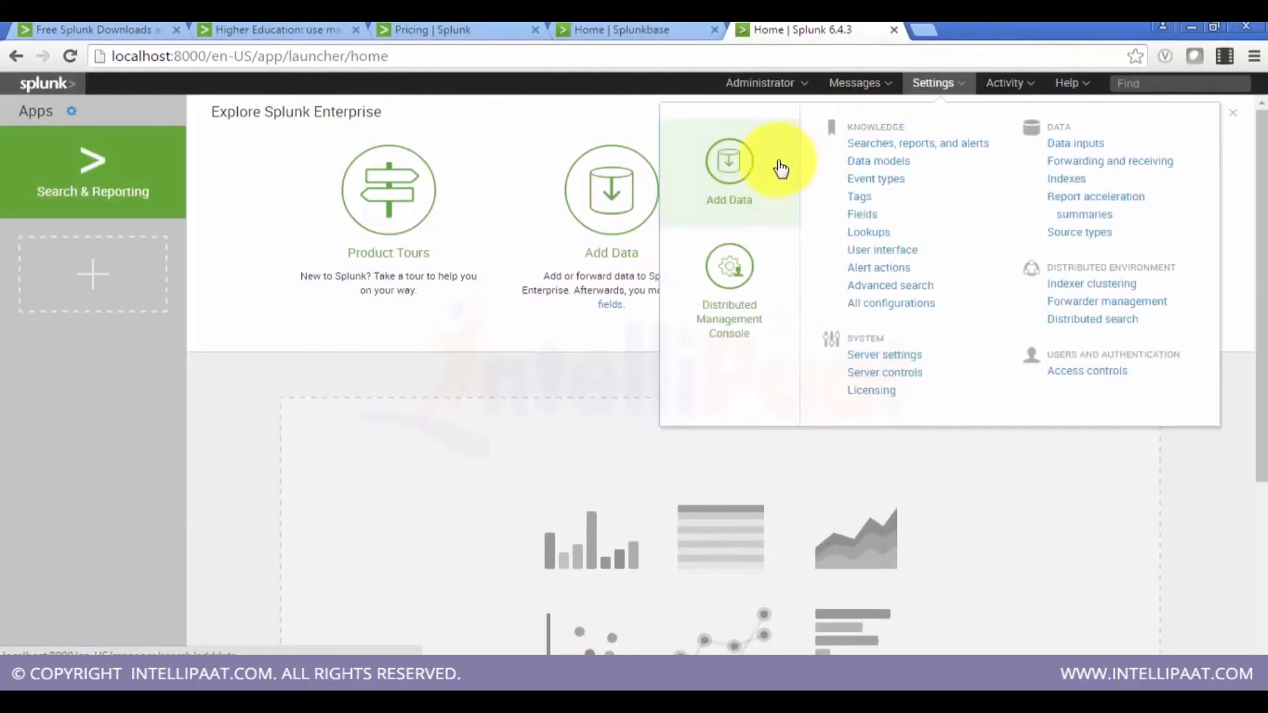
{"action": "left_click", "coordinate": [741, 187]}
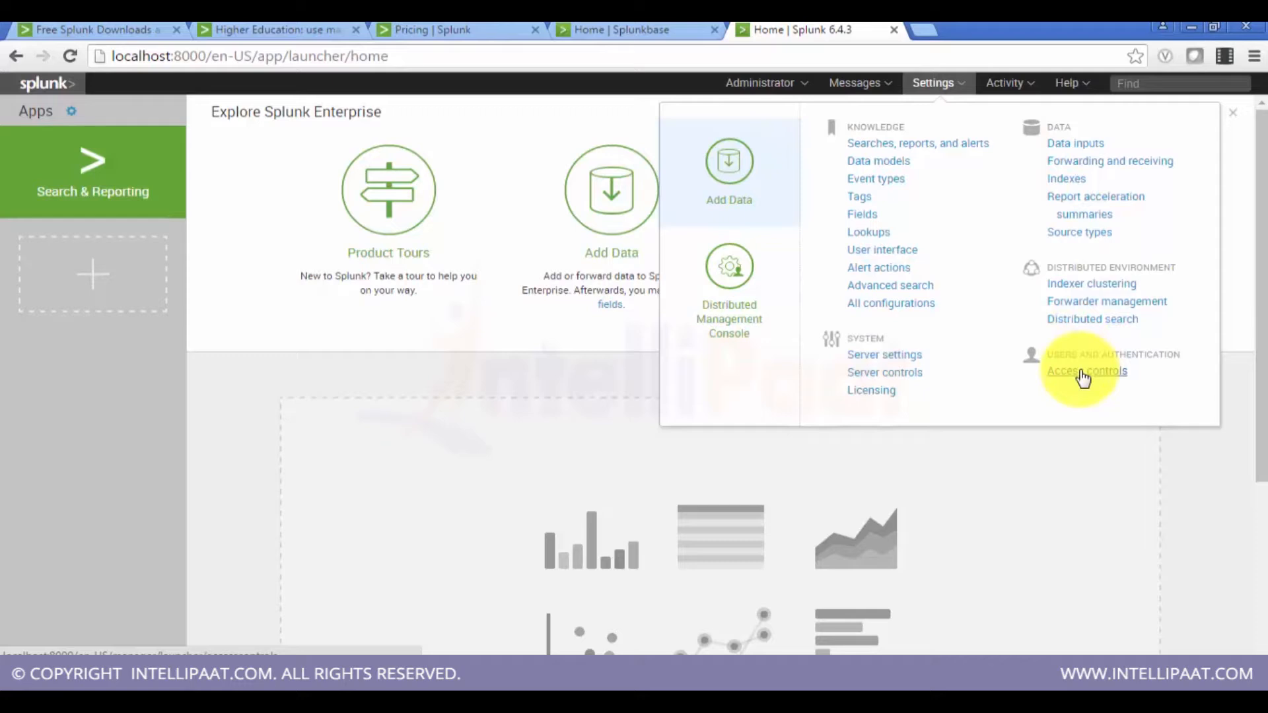
{"action": "left_click", "coordinate": [1068, 145]}
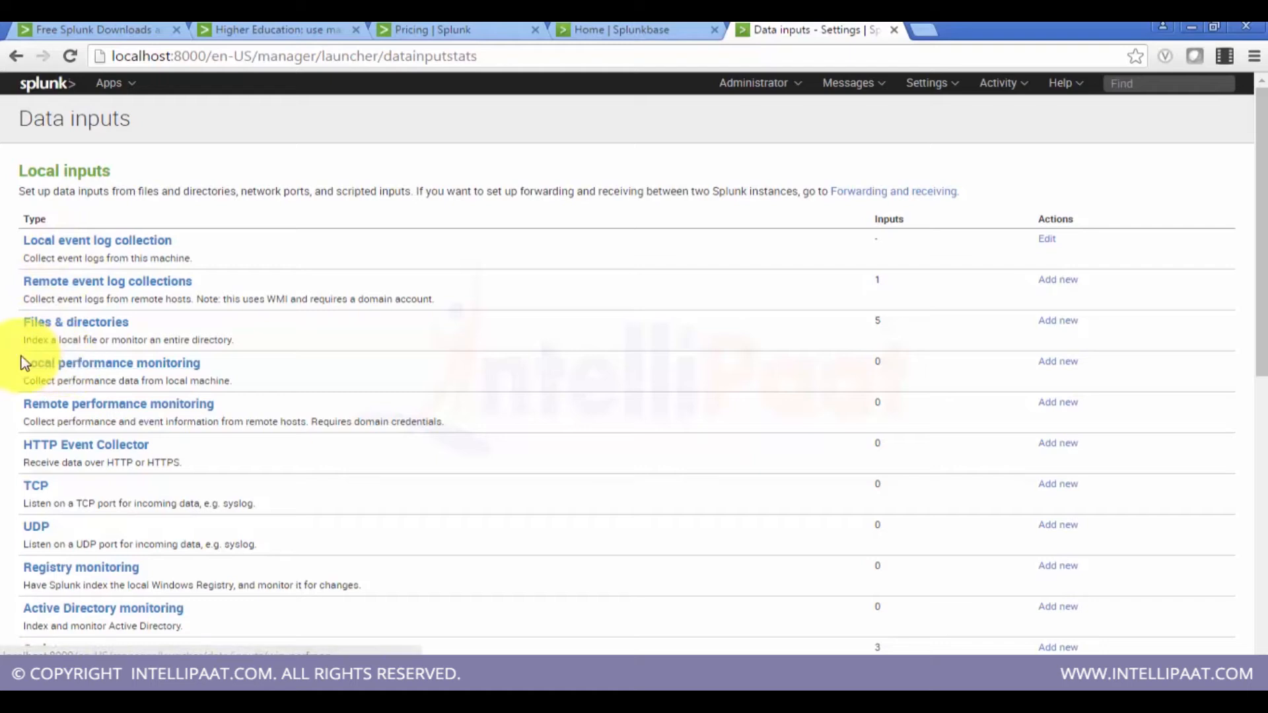
{"action": "scroll", "coordinate": [22, 363], "scroll_direction": "down", "scroll_amount": 3}
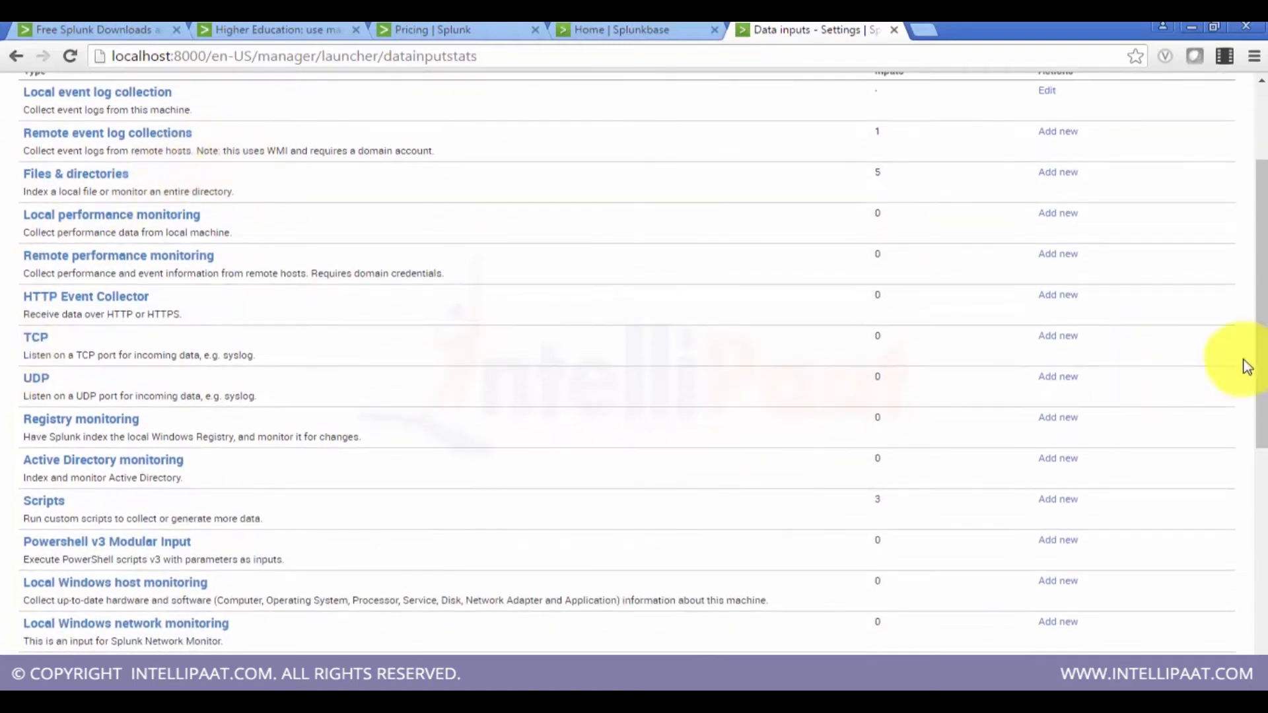
{"action": "left_click_drag", "start_coordinate": [1263, 354], "coordinate": [1263, 341]}
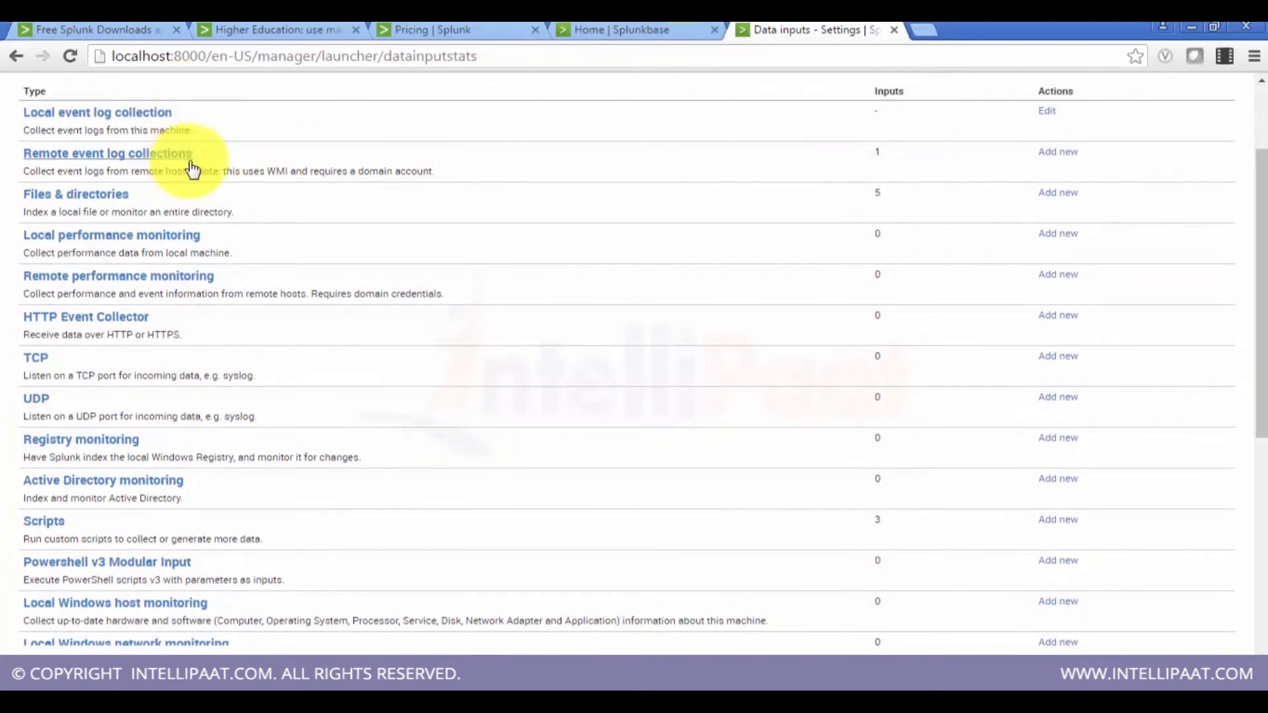
Step: Open the Files & directories inputs and examine their source types and destination indexes
{"action": "left_click", "coordinate": [103, 198]}
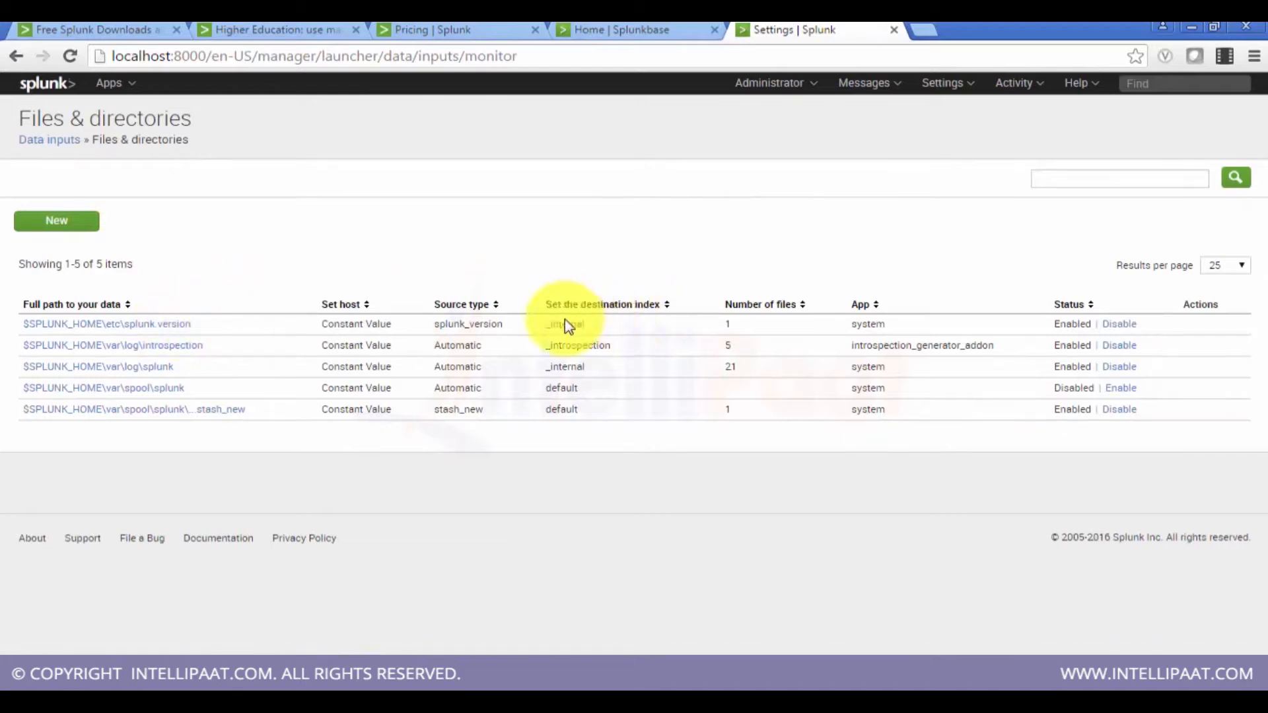
{"action": "left_click_drag", "start_coordinate": [565, 319], "coordinate": [567, 368]}
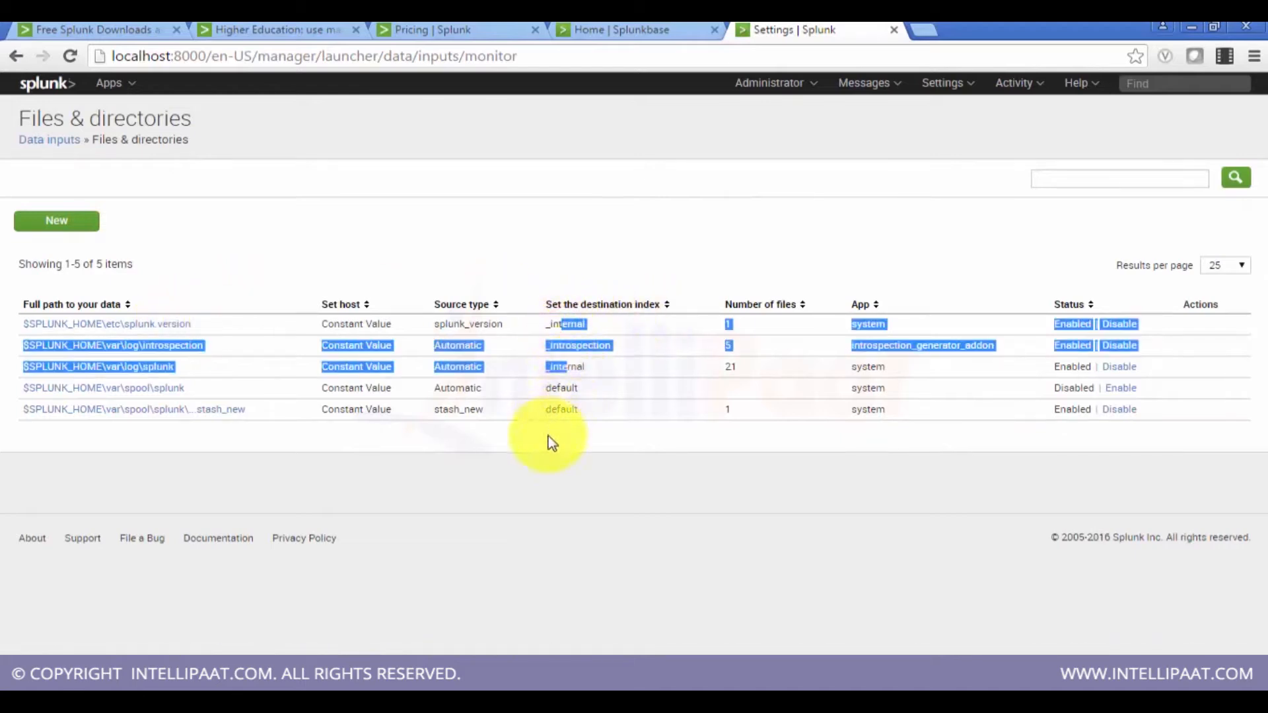
{"action": "left_click", "coordinate": [547, 454]}
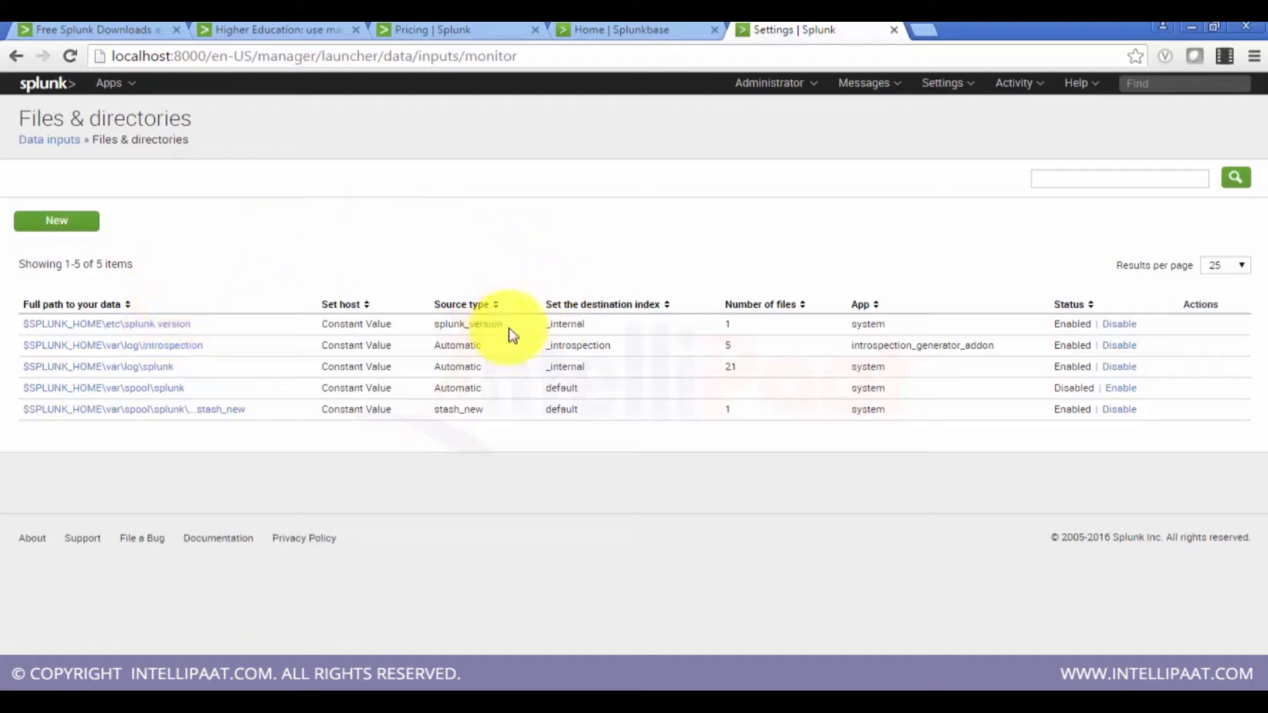
{"action": "left_click_drag", "start_coordinate": [509, 326], "coordinate": [432, 324]}
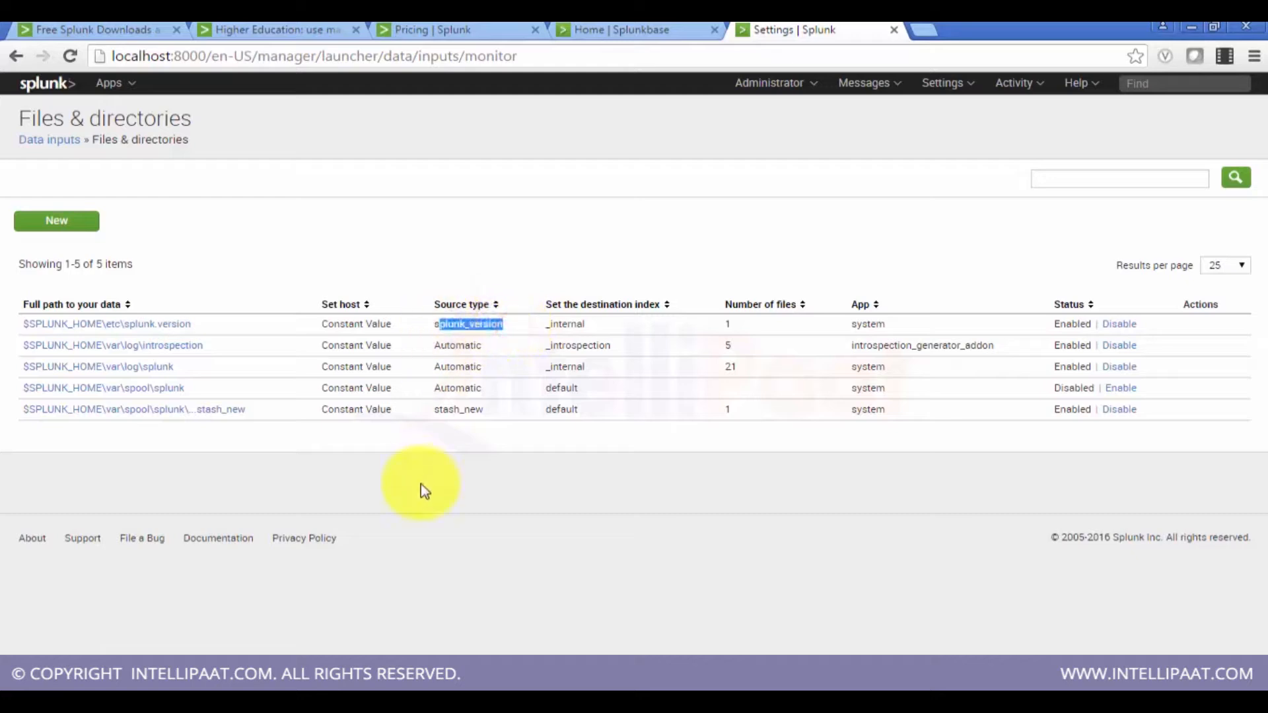
{"action": "left_click", "coordinate": [420, 484]}
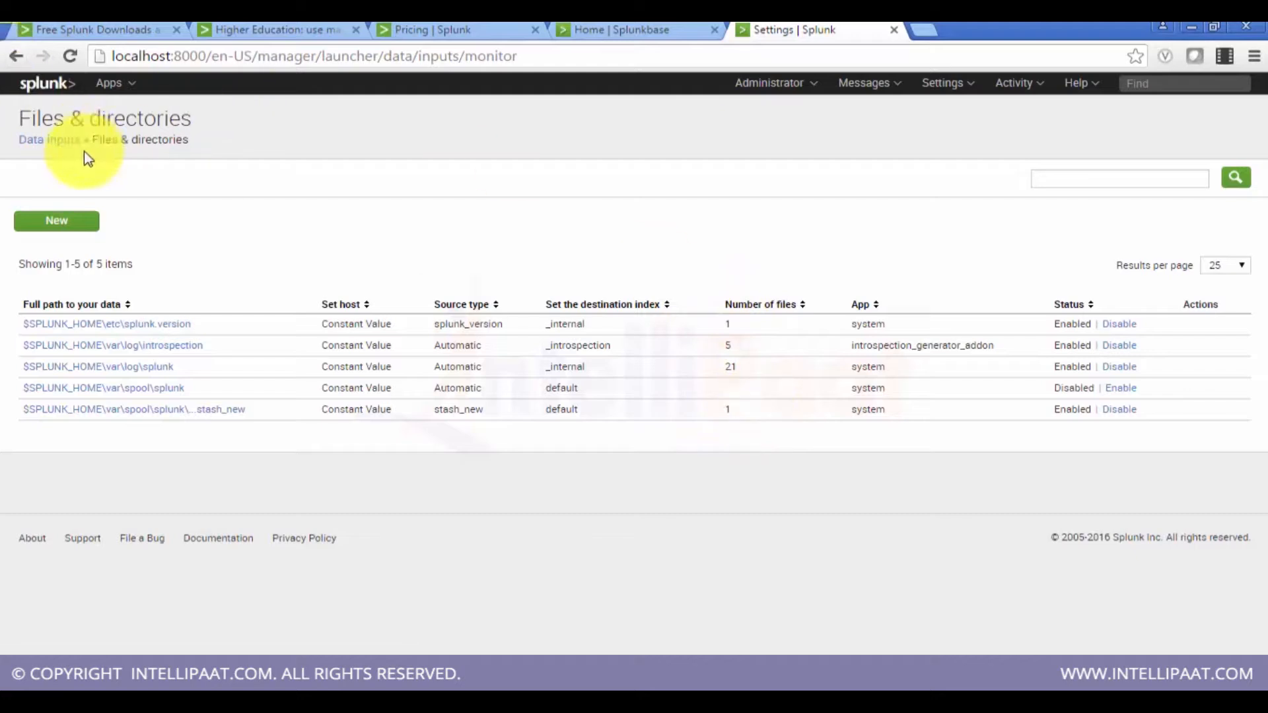
Step: Go back to the Data inputs page and scroll through the local and forwarded input types
{"action": "left_click", "coordinate": [68, 142]}
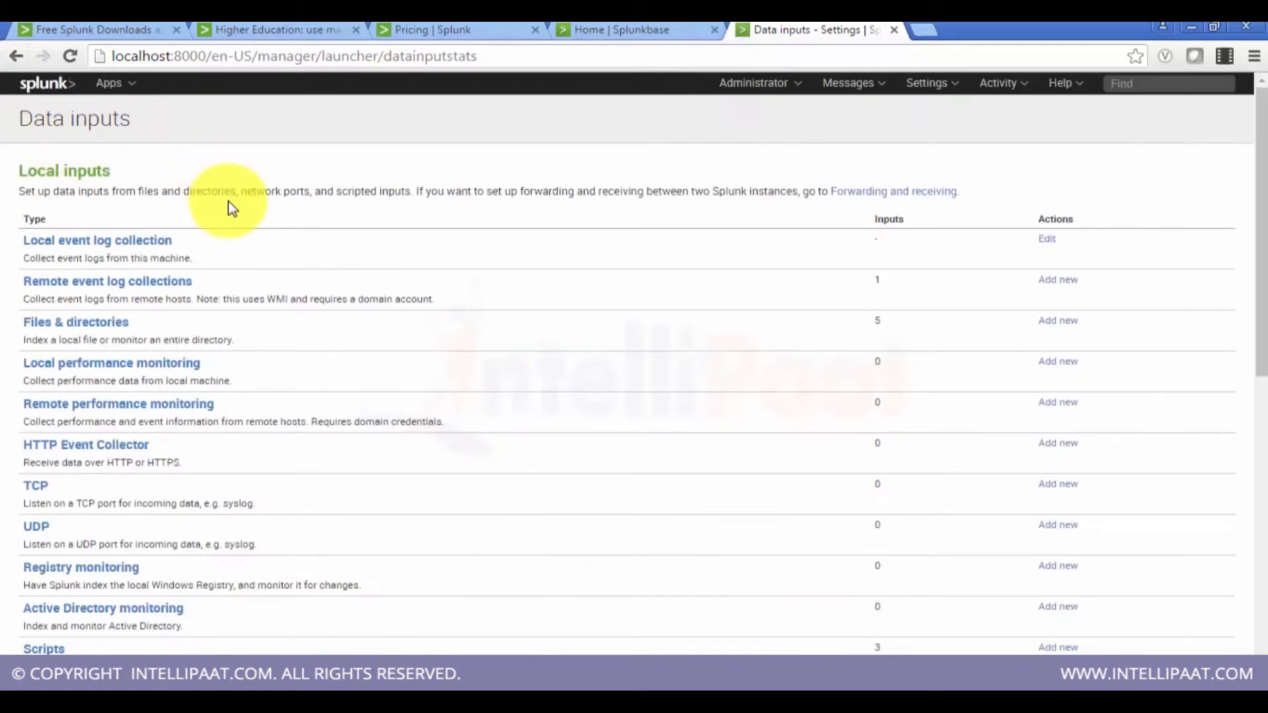
{"action": "middle_click", "coordinate": [231, 208]}
{"action": "scroll", "coordinate": [232, 212], "scroll_direction": "up", "scroll_amount": 3}
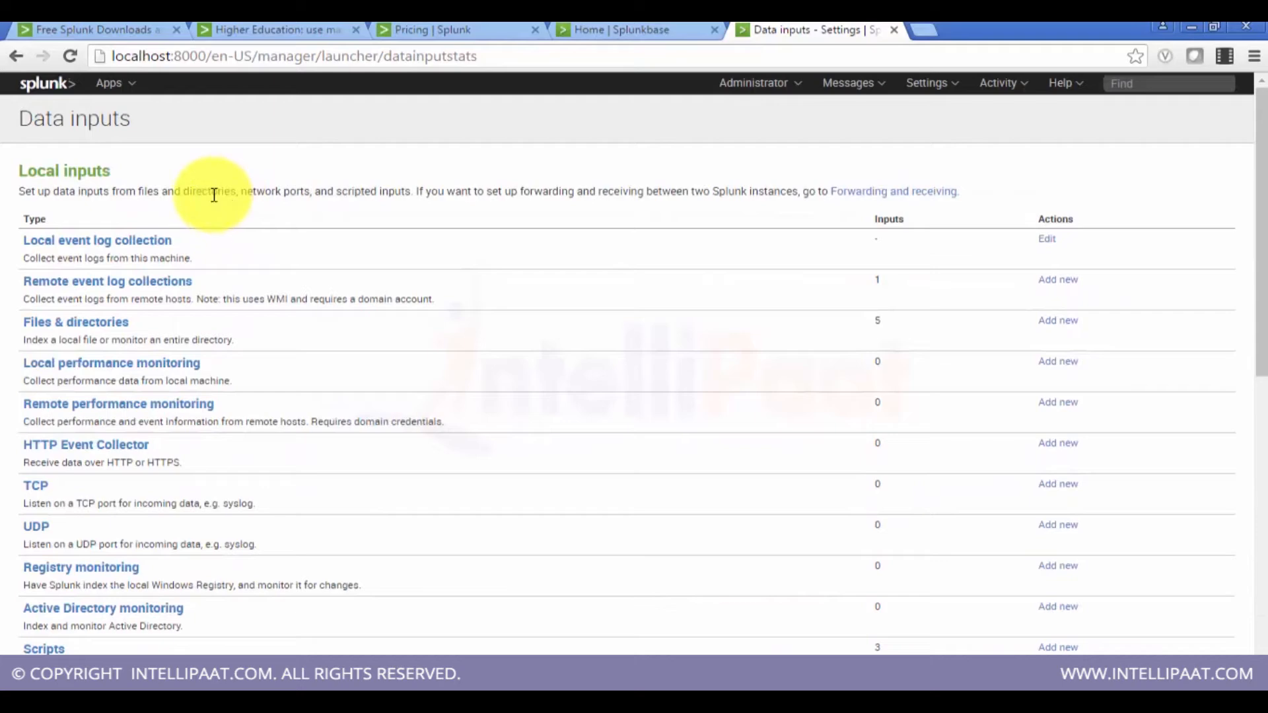
{"action": "scroll", "coordinate": [214, 196], "scroll_direction": "down", "scroll_amount": 5}
{"action": "scroll", "coordinate": [214, 195], "scroll_direction": "up", "scroll_amount": 1}
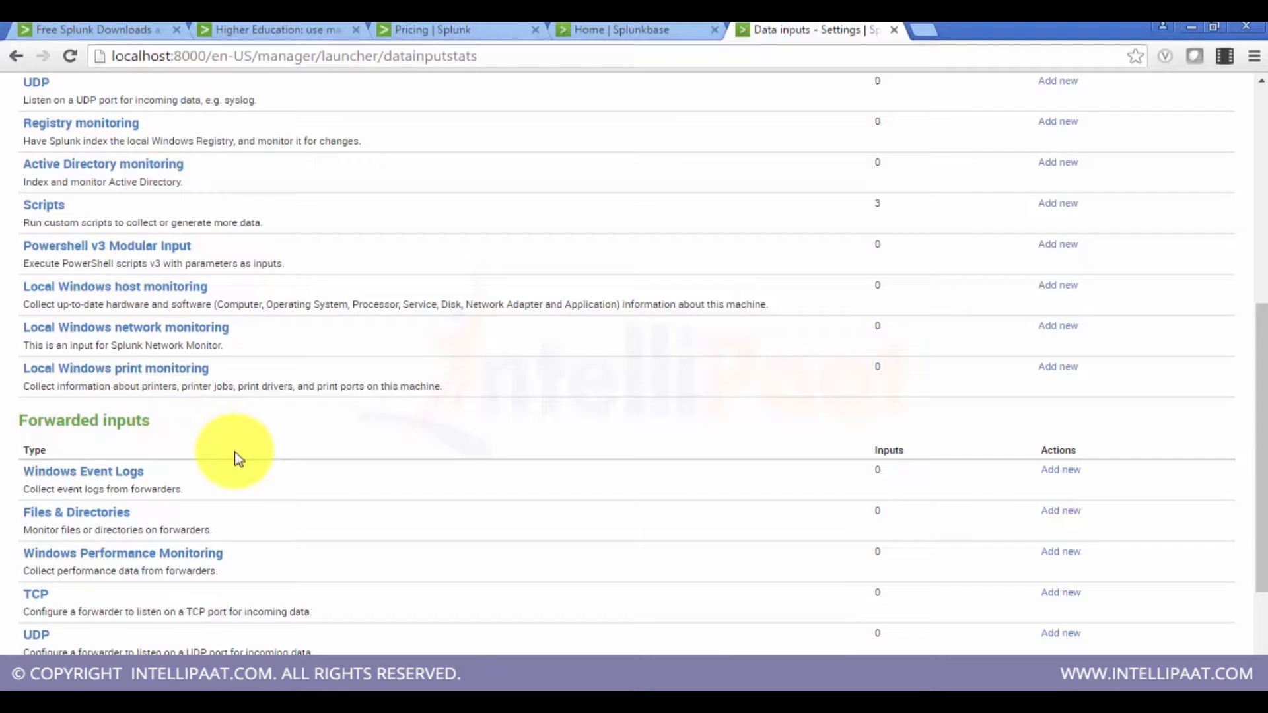
{"action": "scroll", "coordinate": [236, 458], "scroll_direction": "up", "scroll_amount": 7}
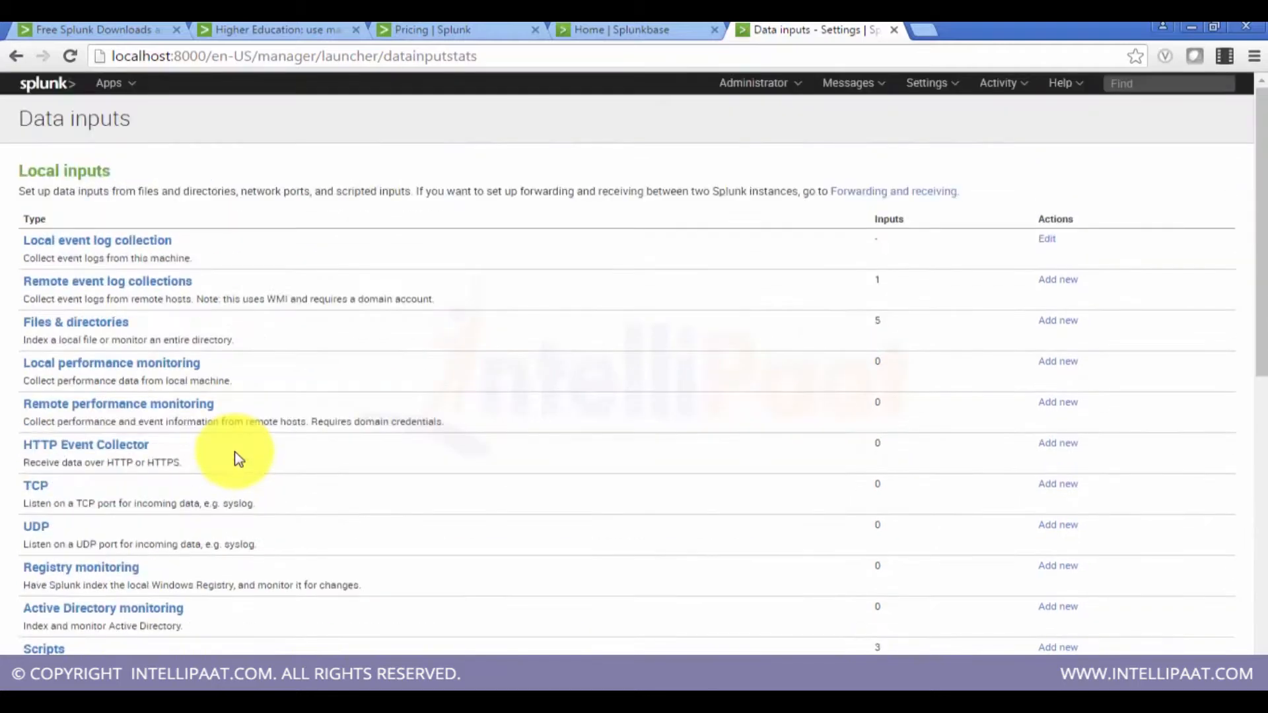
Step: Edit the local event log collection and add the Application log to its selected logs
{"action": "left_click", "coordinate": [1054, 242]}
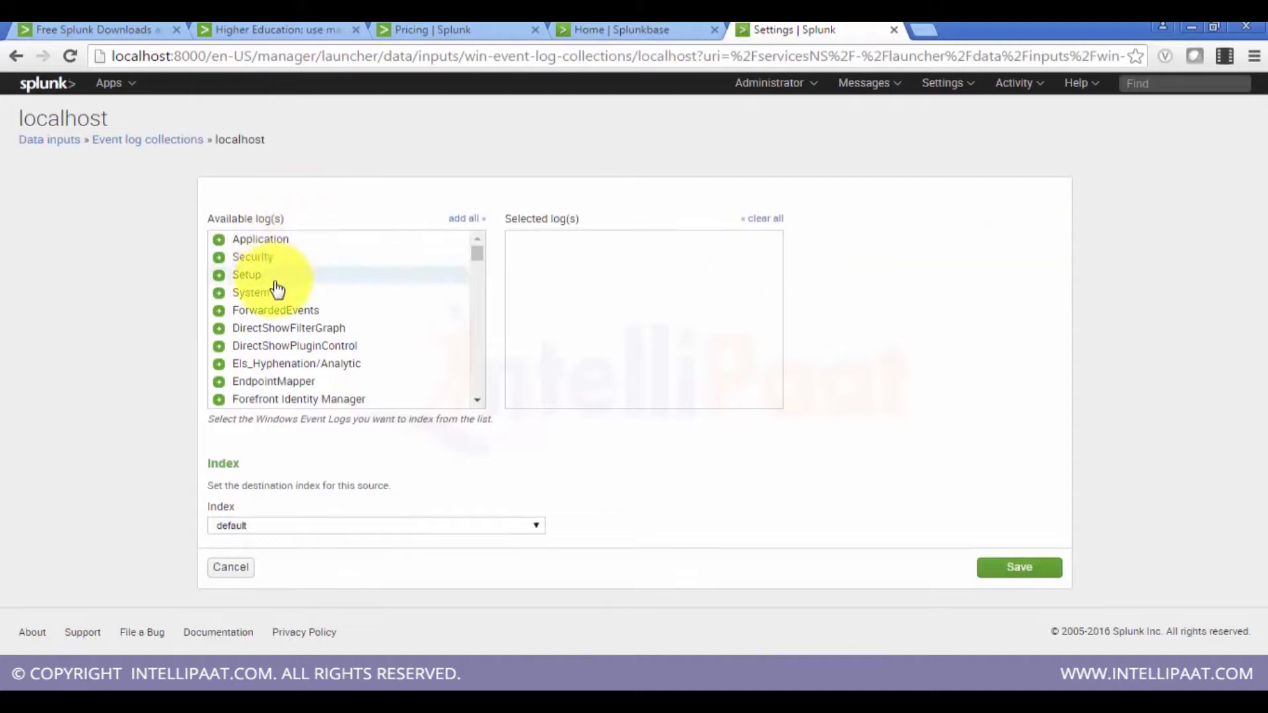
{"action": "left_click", "coordinate": [531, 527]}
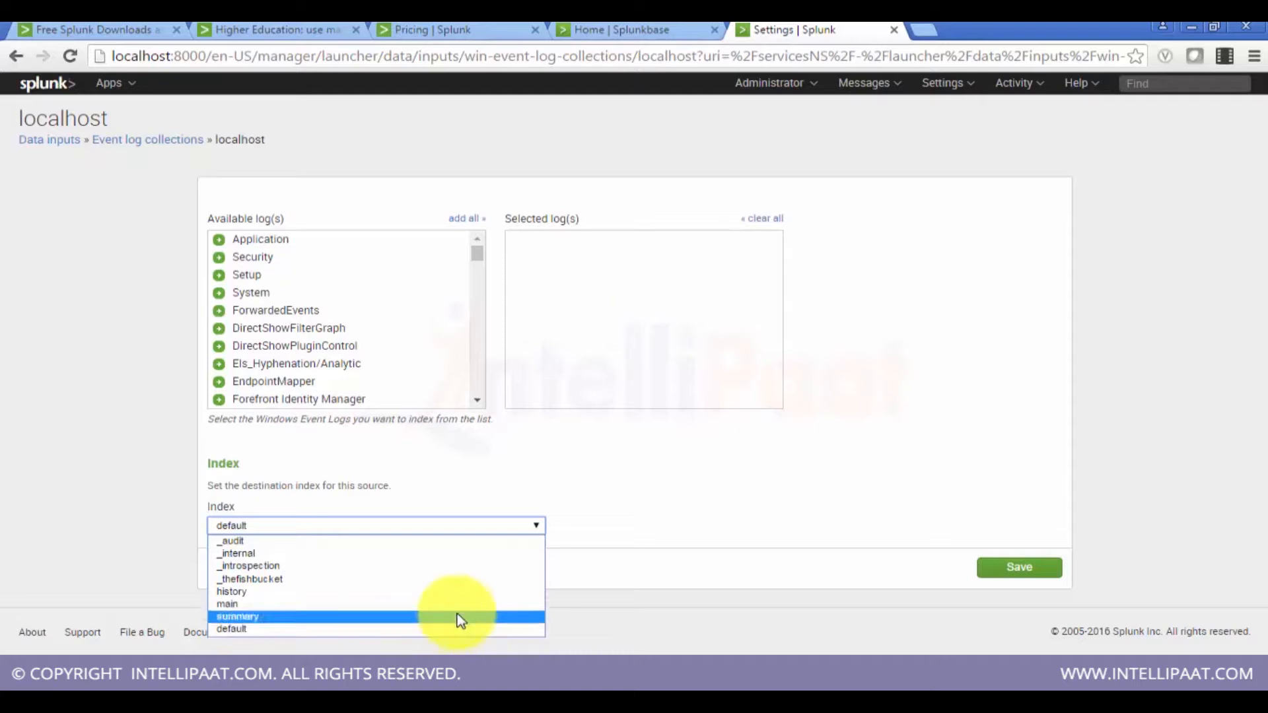
{"action": "left_click", "coordinate": [729, 492]}
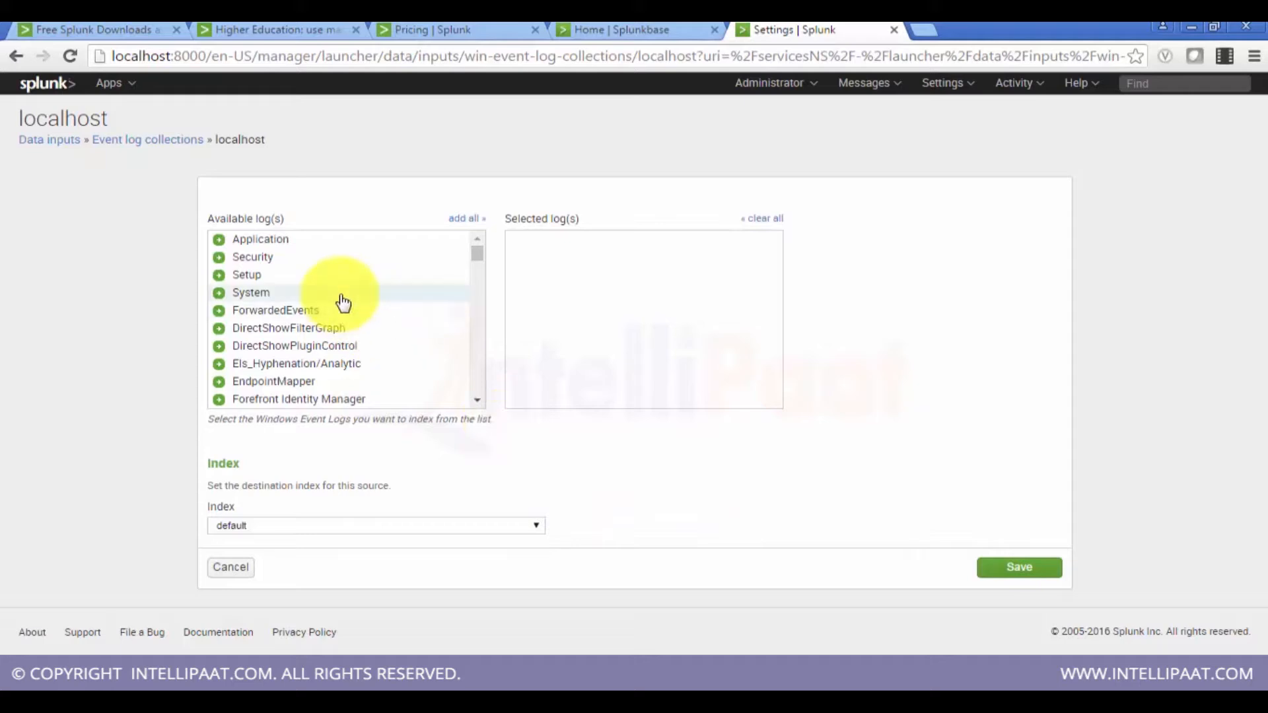
{"action": "left_click", "coordinate": [302, 244]}
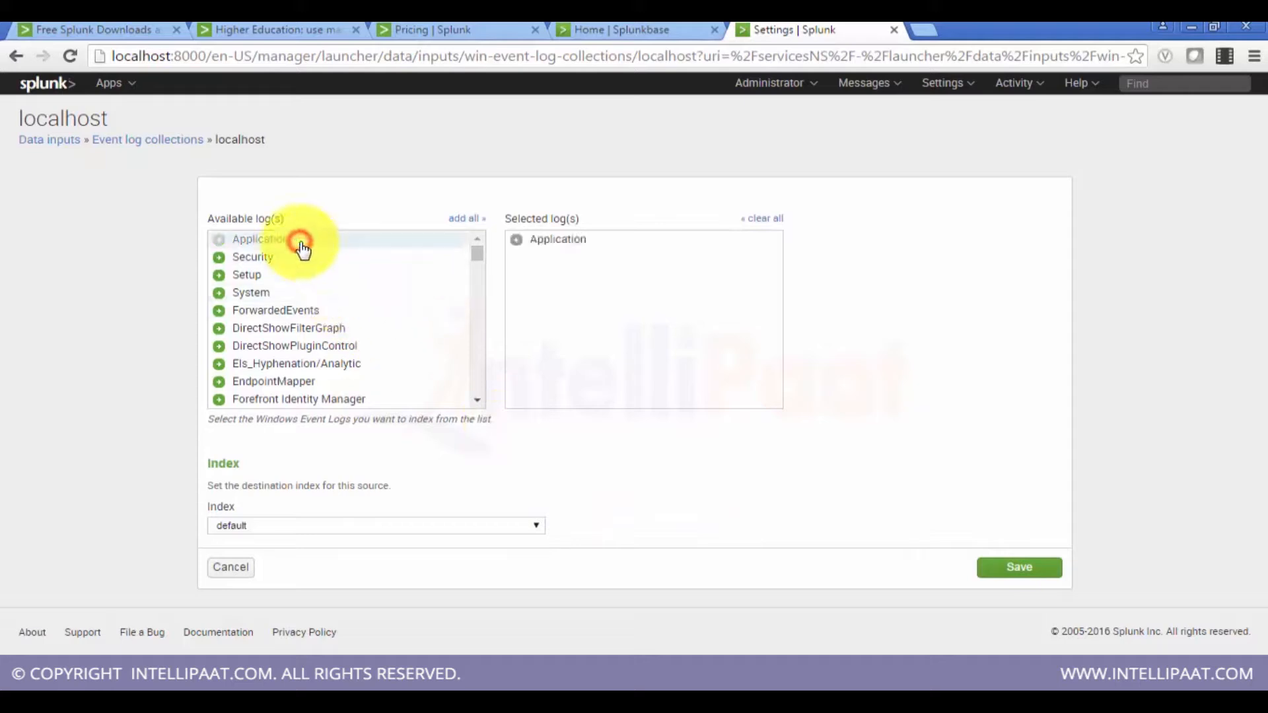
{"action": "left_click", "coordinate": [541, 247]}
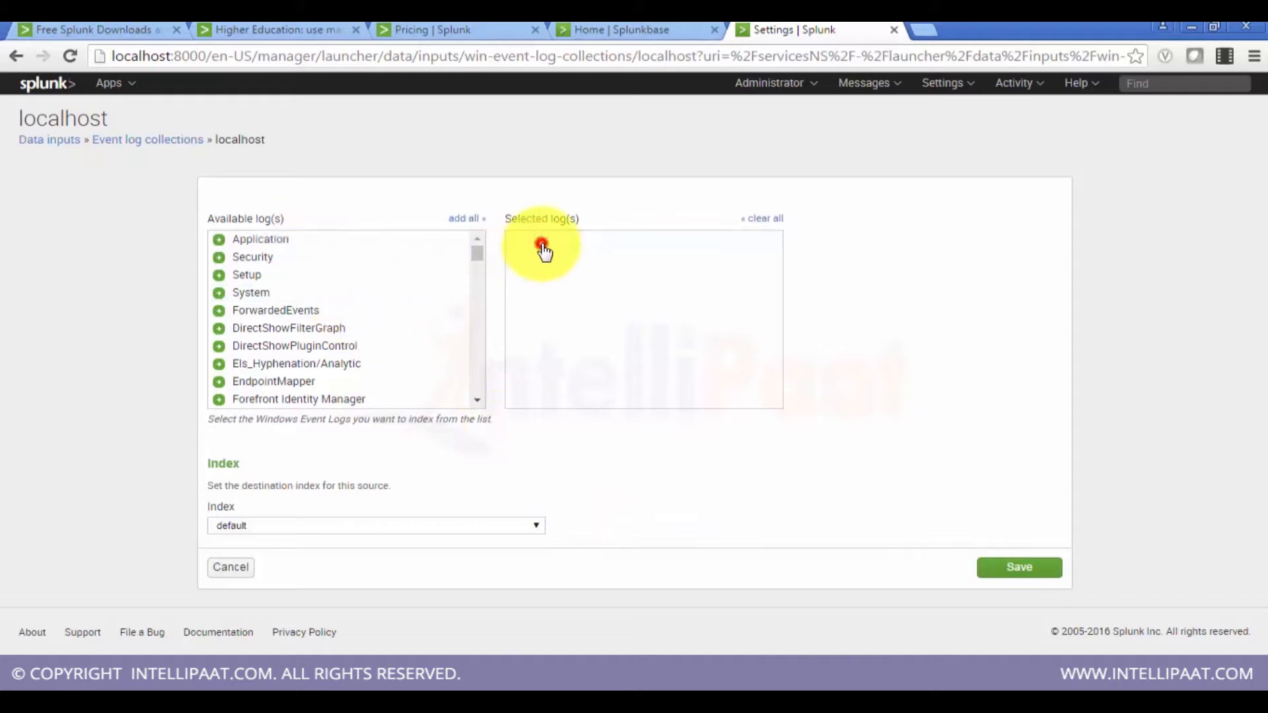
{"action": "left_click", "coordinate": [477, 403]}
{"action": "left_click_drag", "start_coordinate": [479, 408], "coordinate": [479, 407]}
{"action": "left_click", "coordinate": [478, 403]}
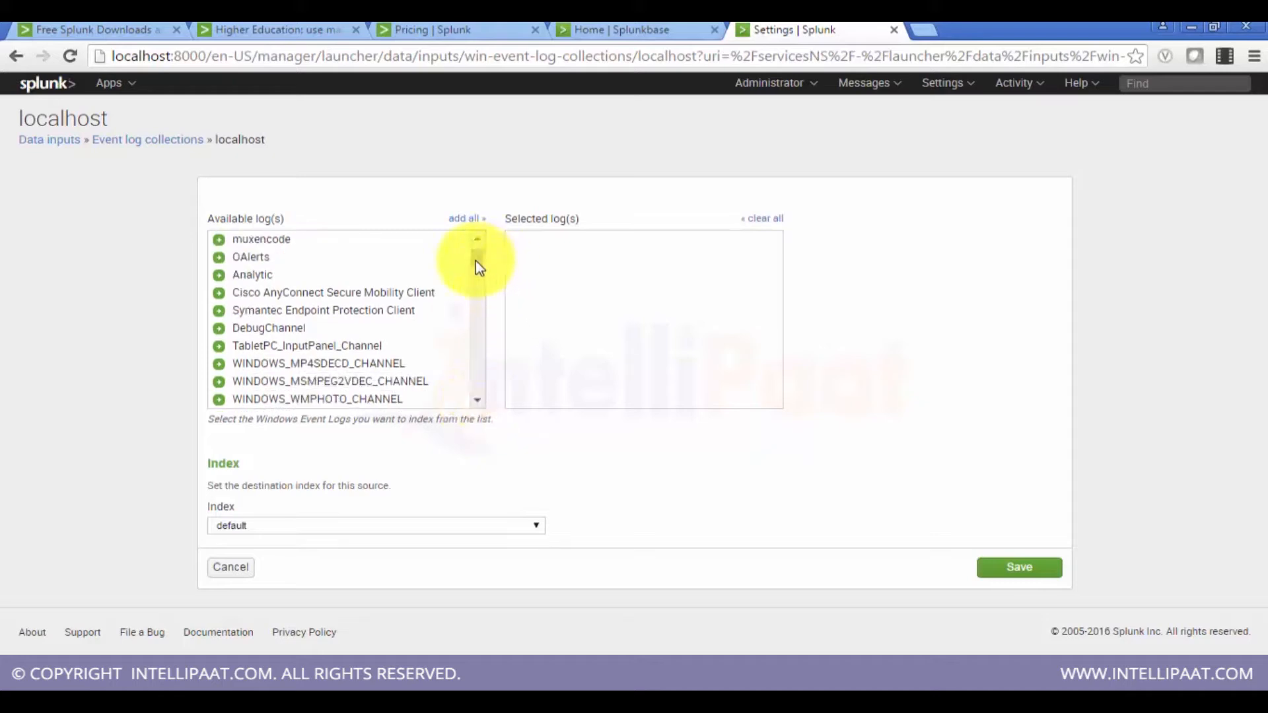
{"action": "left_click_drag", "start_coordinate": [476, 260], "coordinate": [482, 241]}
{"action": "left_click", "coordinate": [350, 238]}
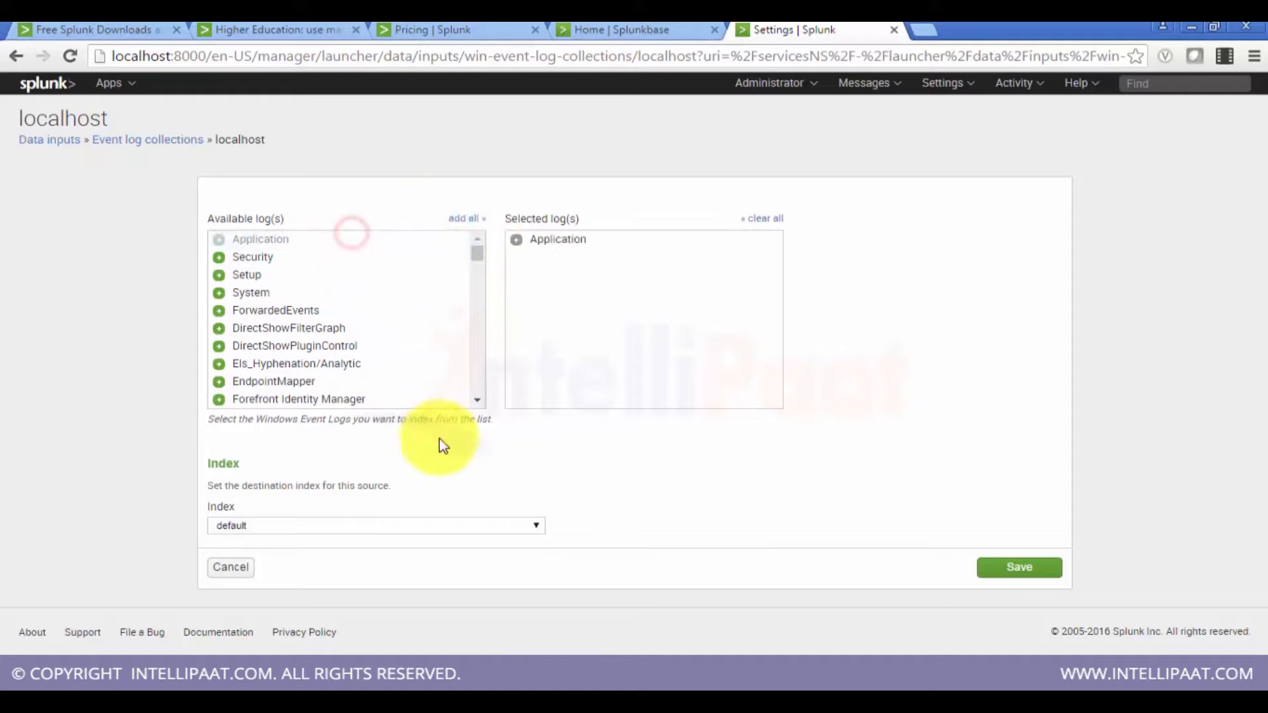
Step: Set the collection's destination index to main and save it
{"action": "left_click", "coordinate": [542, 524]}
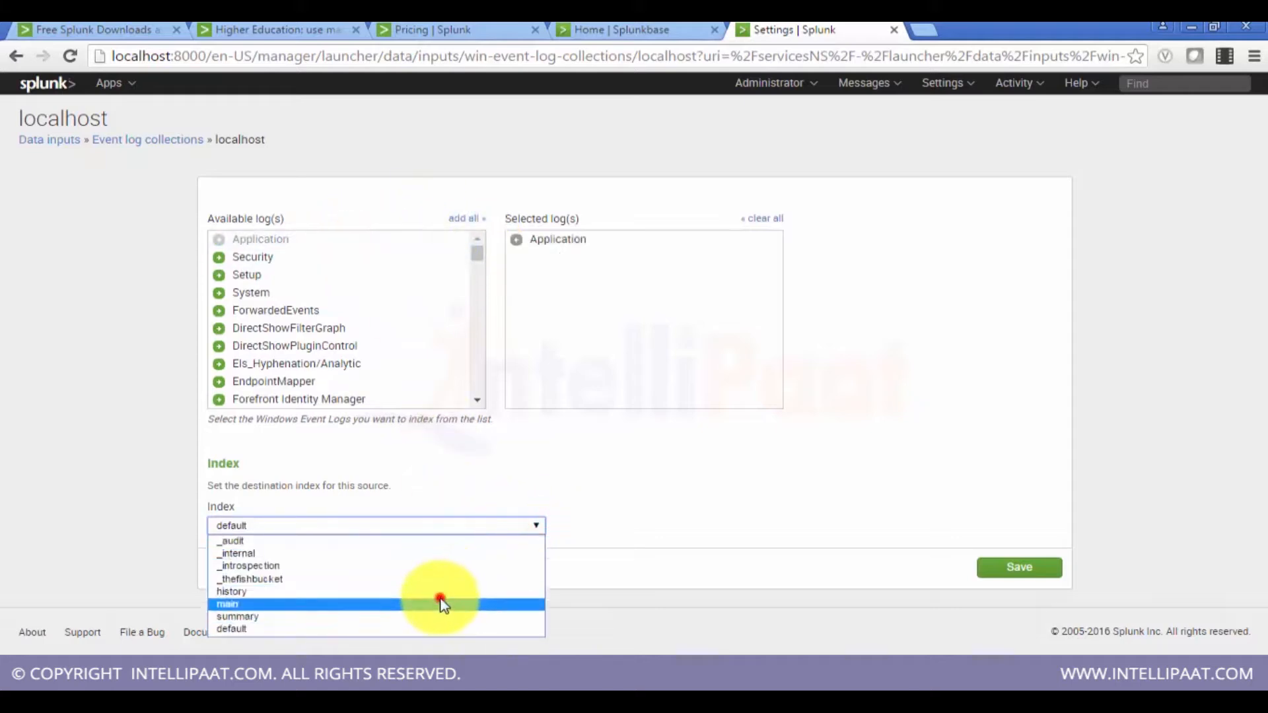
{"action": "left_click", "coordinate": [442, 604]}
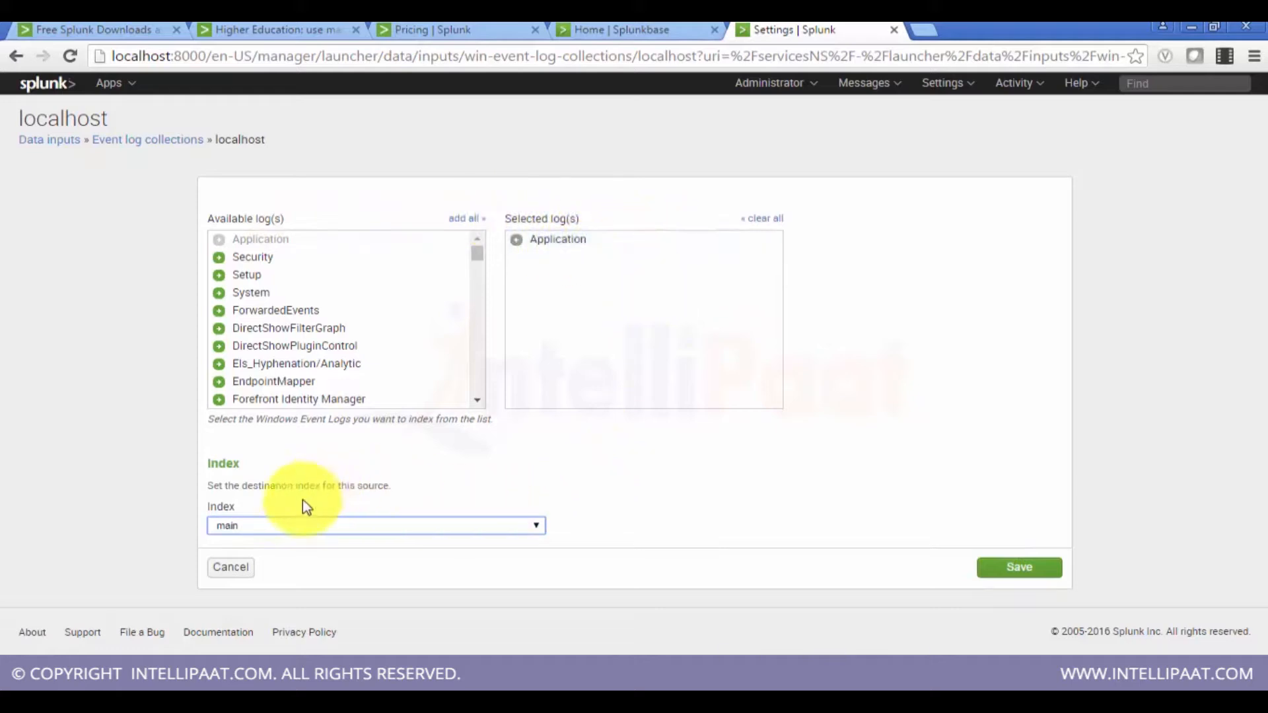
{"action": "left_click", "coordinate": [1024, 581]}
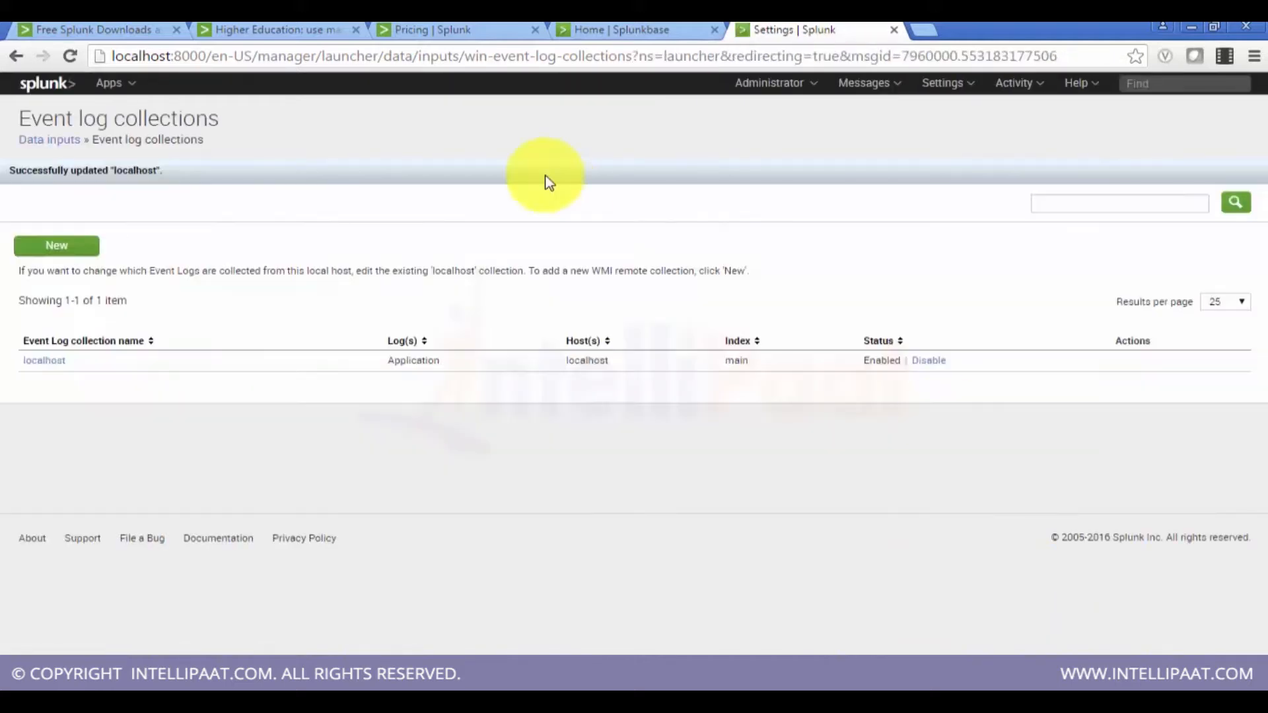
Step: Open the Indexes settings page and examine the main index's event count and earliest and latest event times
{"action": "left_click", "coordinate": [49, 142]}
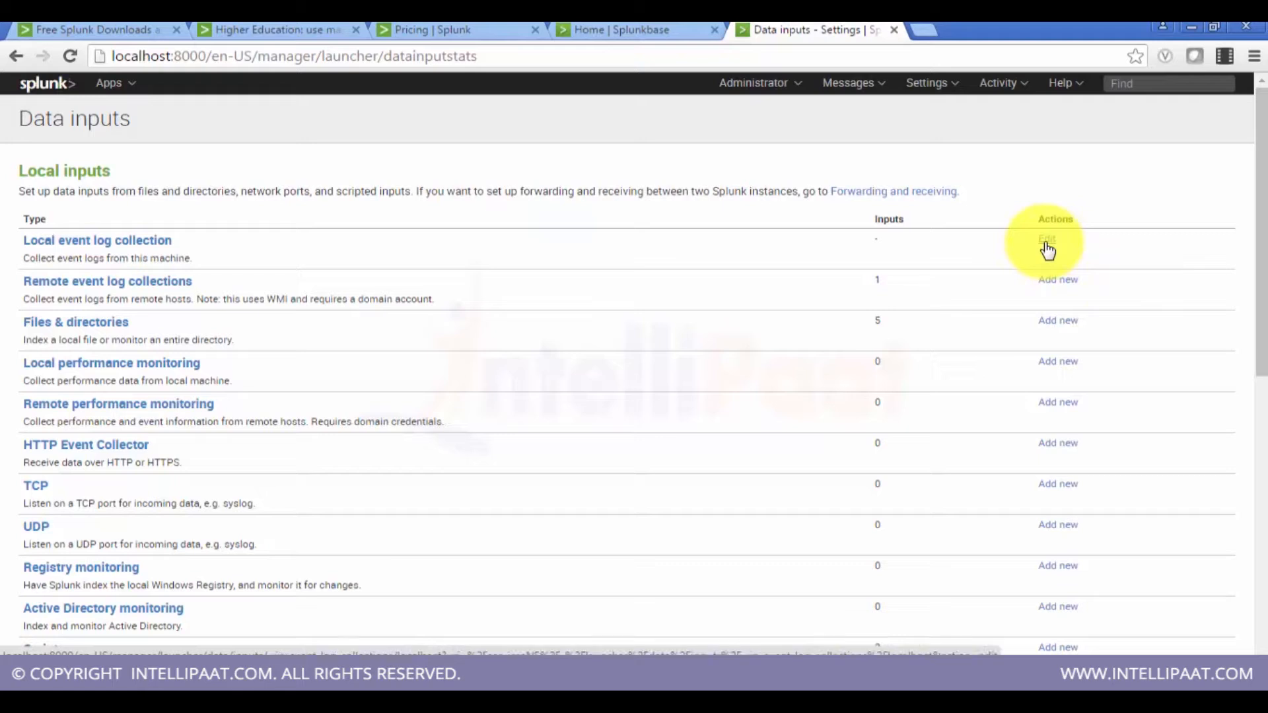
{"action": "left_click", "coordinate": [933, 82]}
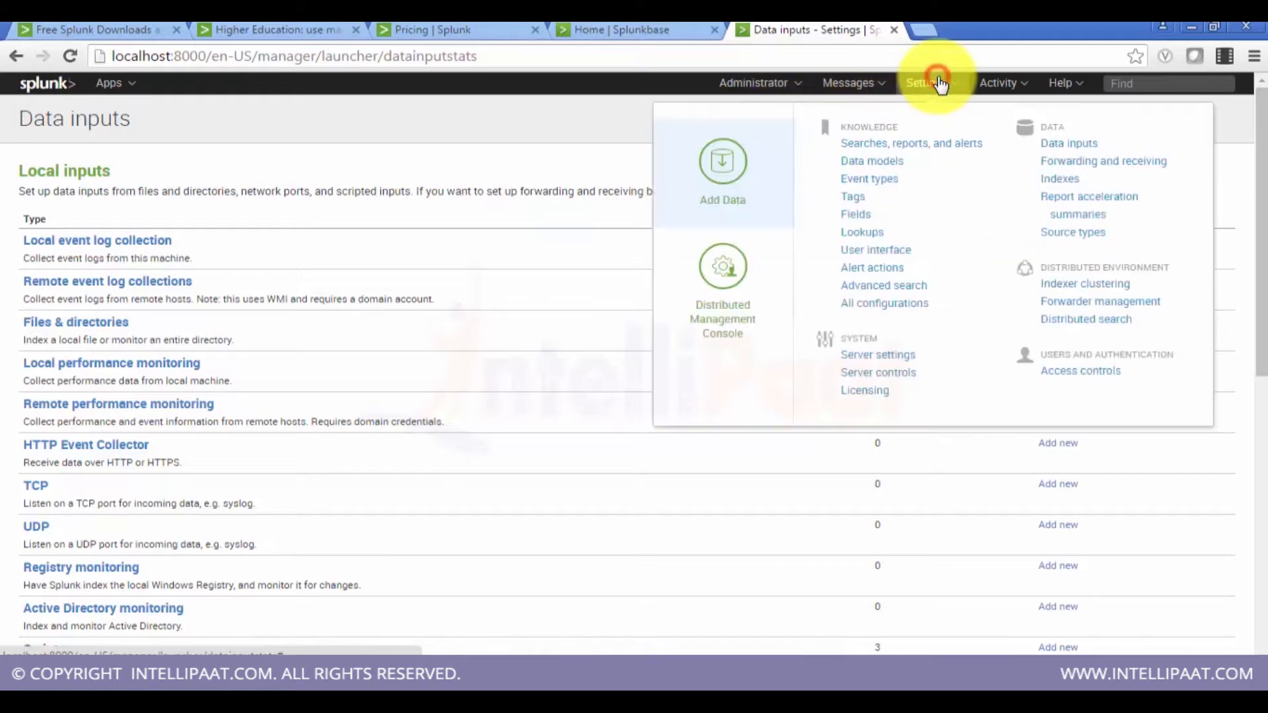
{"action": "left_click", "coordinate": [1062, 182]}
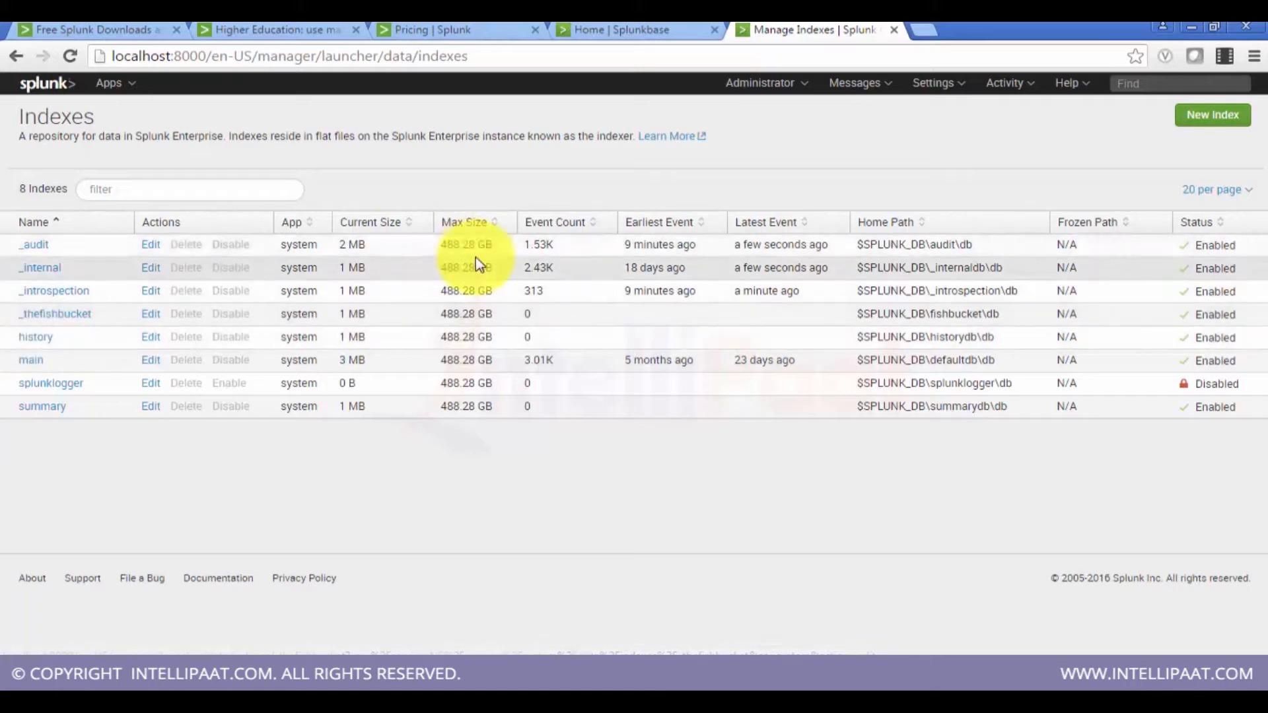
{"action": "mouse_move", "coordinate": [555, 245]}
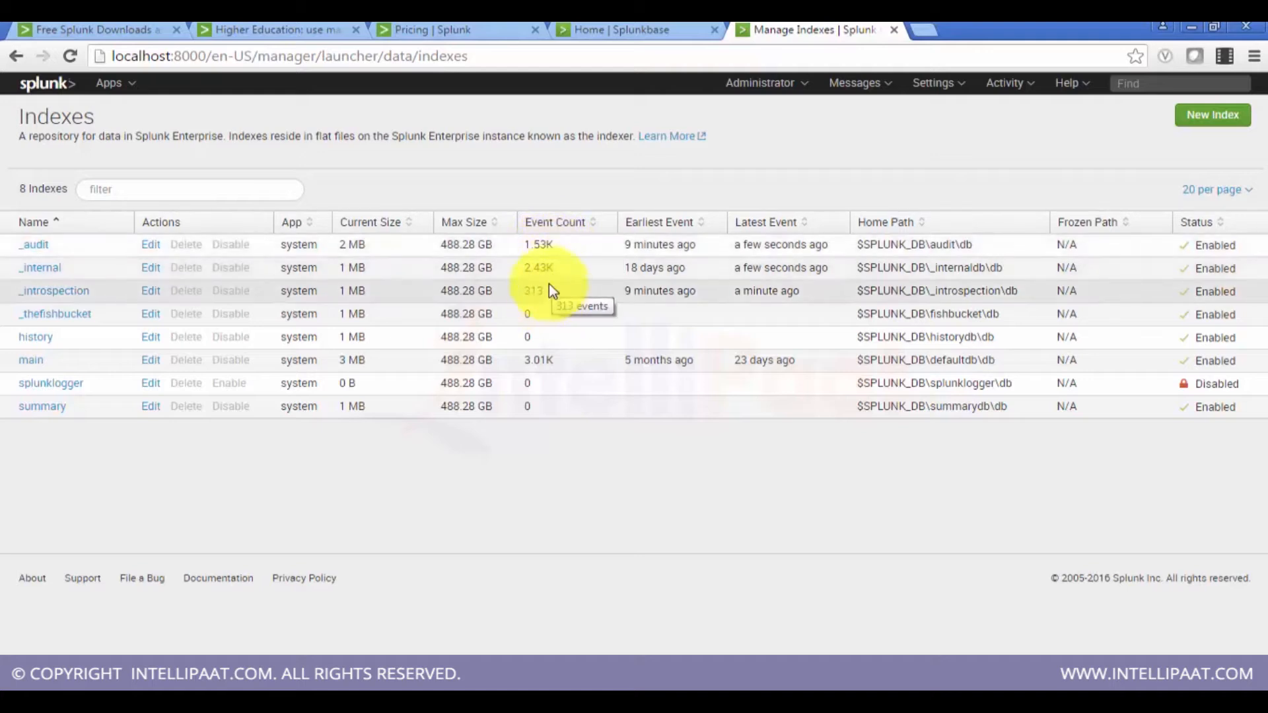
{"action": "mouse_move", "coordinate": [540, 362]}
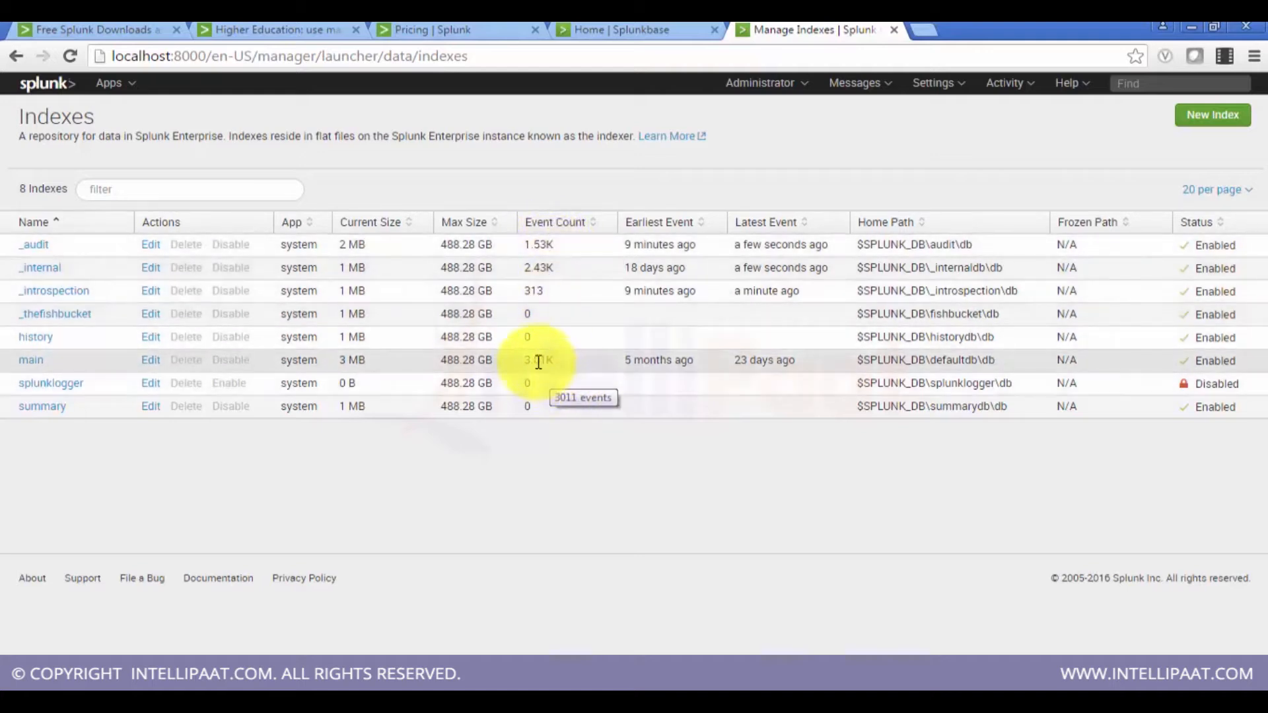
{"action": "left_click_drag", "start_coordinate": [563, 364], "coordinate": [527, 364]}
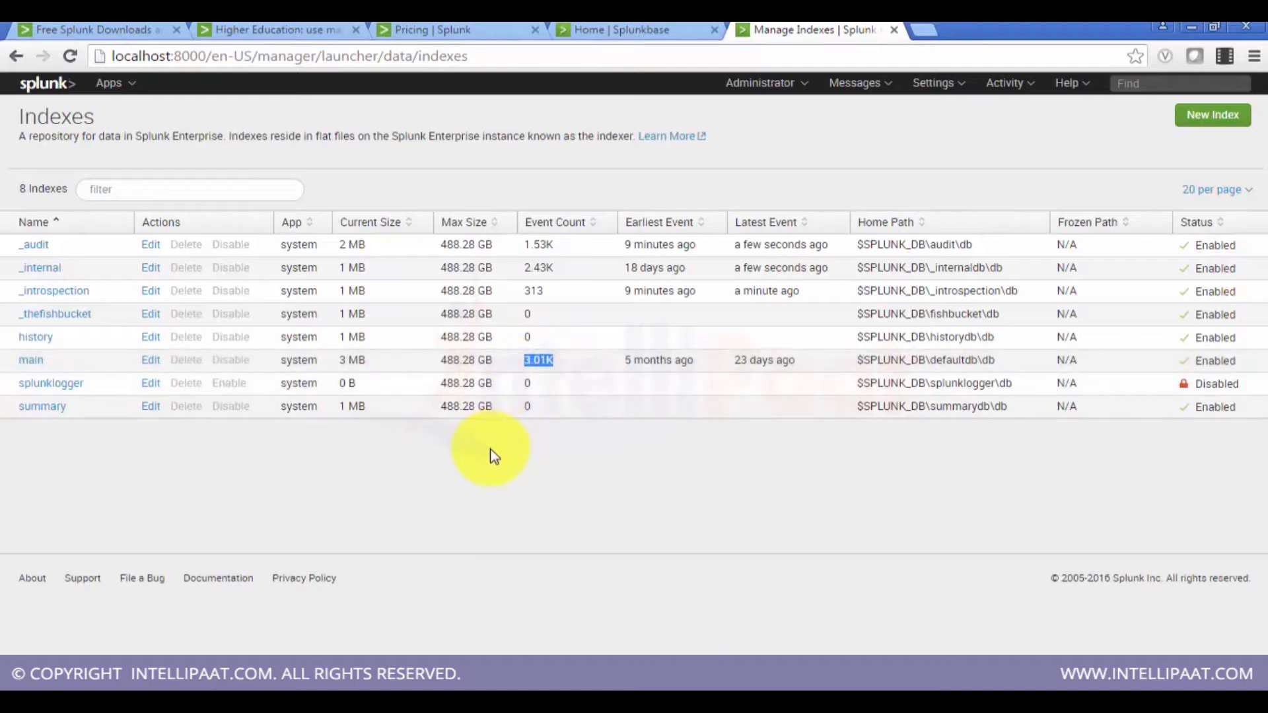
{"action": "mouse_move", "coordinate": [673, 365]}
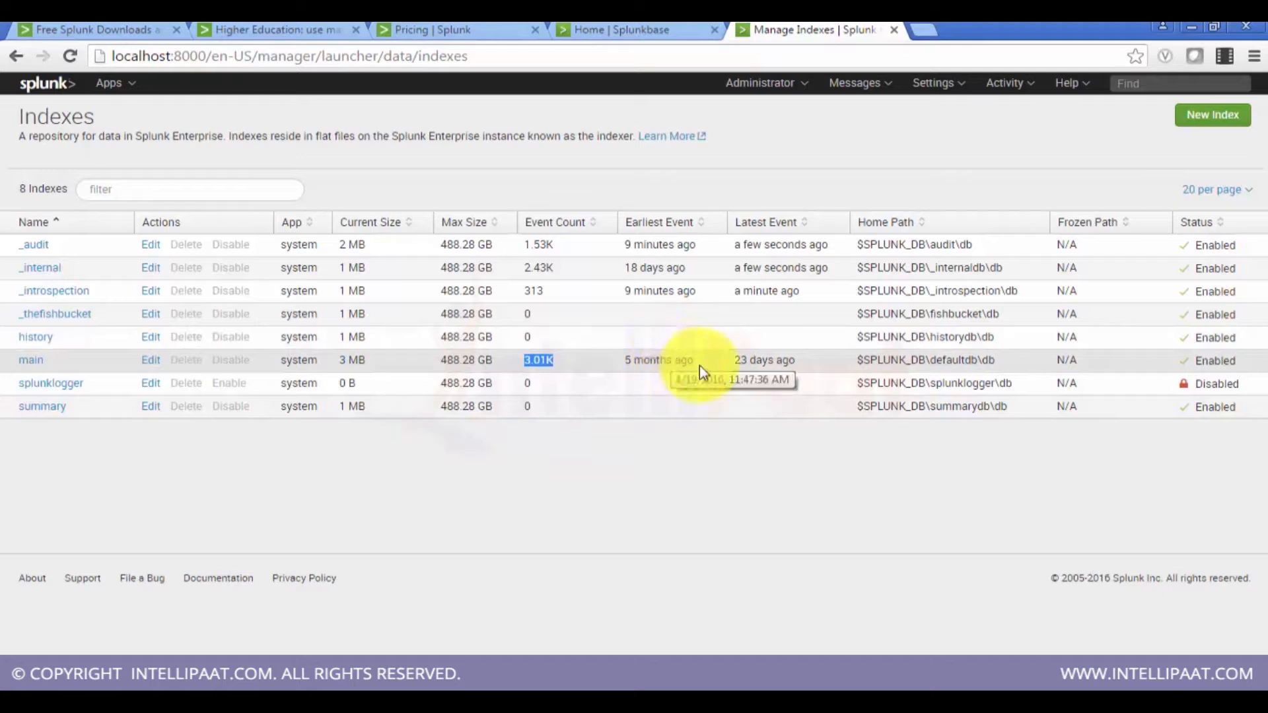
{"action": "left_click_drag", "start_coordinate": [699, 366], "coordinate": [681, 364]}
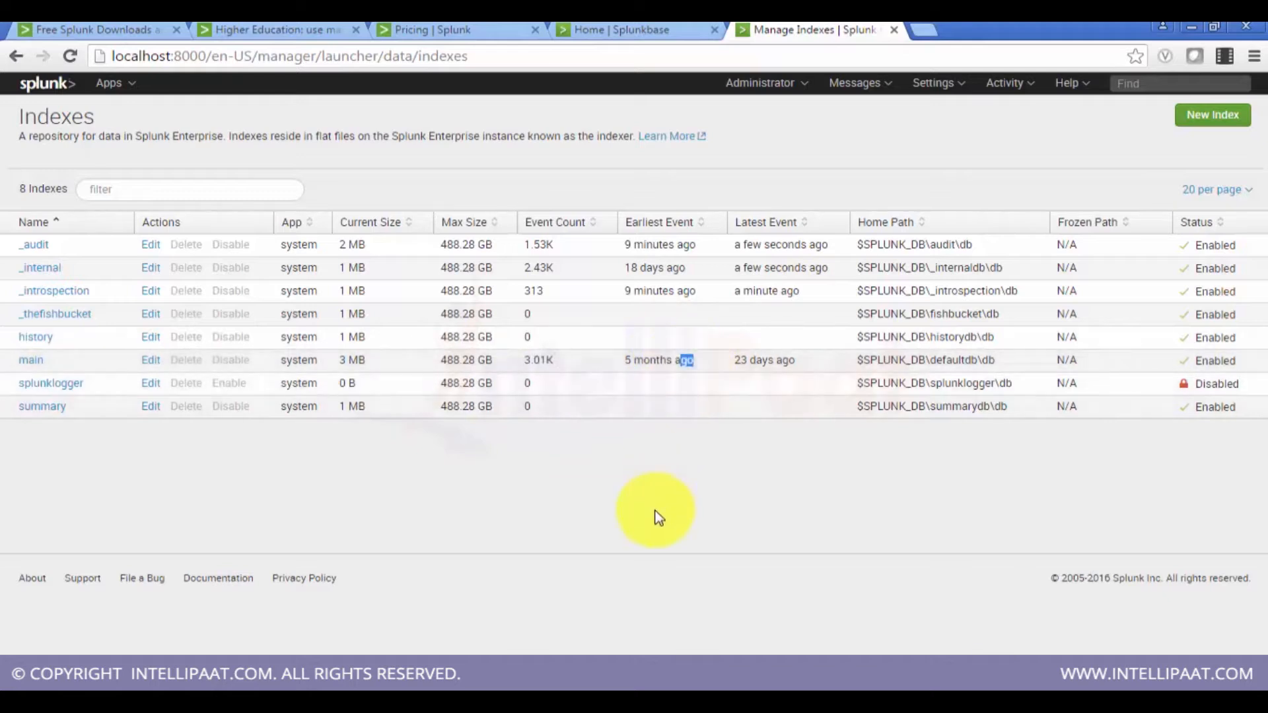
{"action": "left_click", "coordinate": [663, 462]}
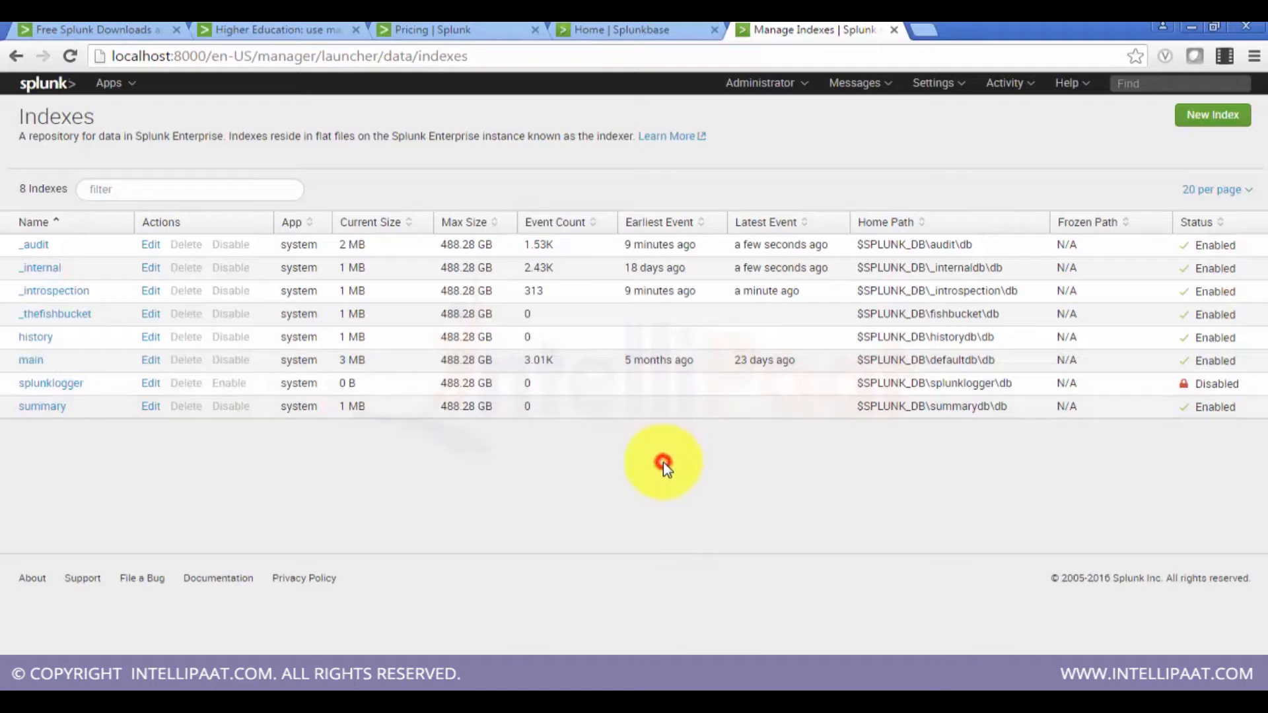
{"action": "left_click_drag", "start_coordinate": [796, 361], "coordinate": [738, 371]}
{"action": "left_click", "coordinate": [737, 437]}
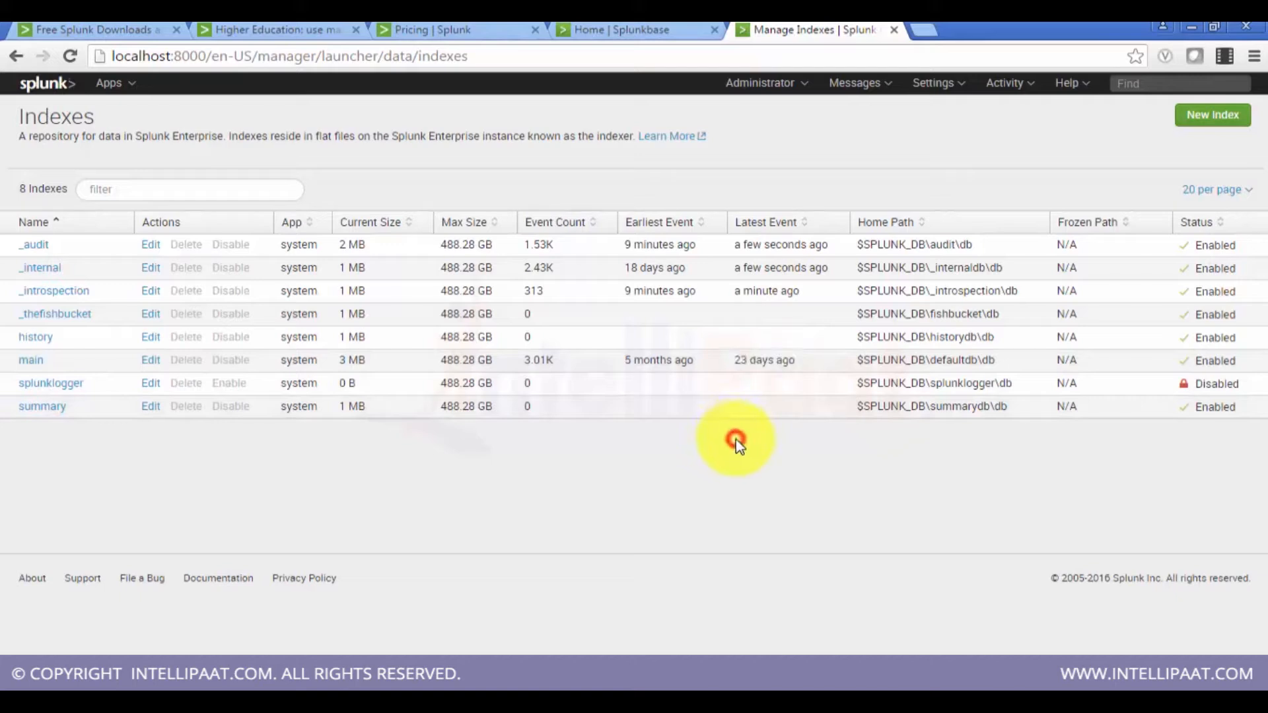
{"action": "mouse_move", "coordinate": [768, 362]}
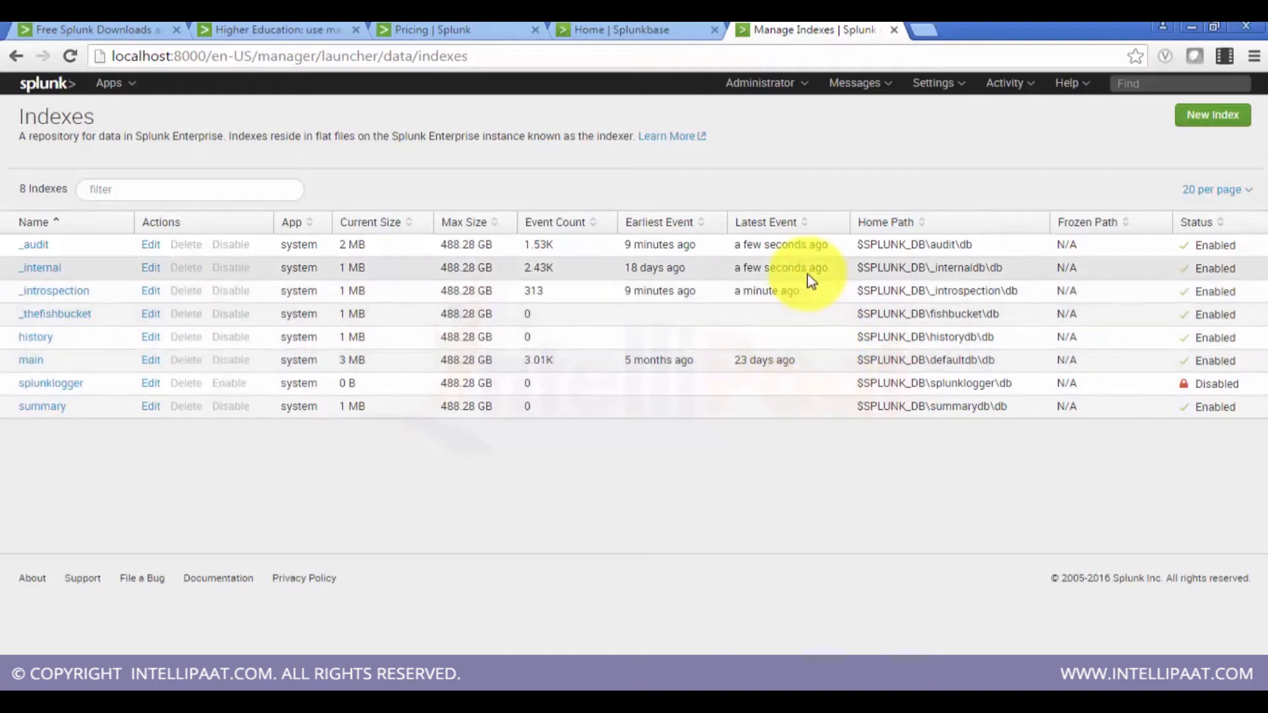
{"action": "mouse_move", "coordinate": [807, 261]}
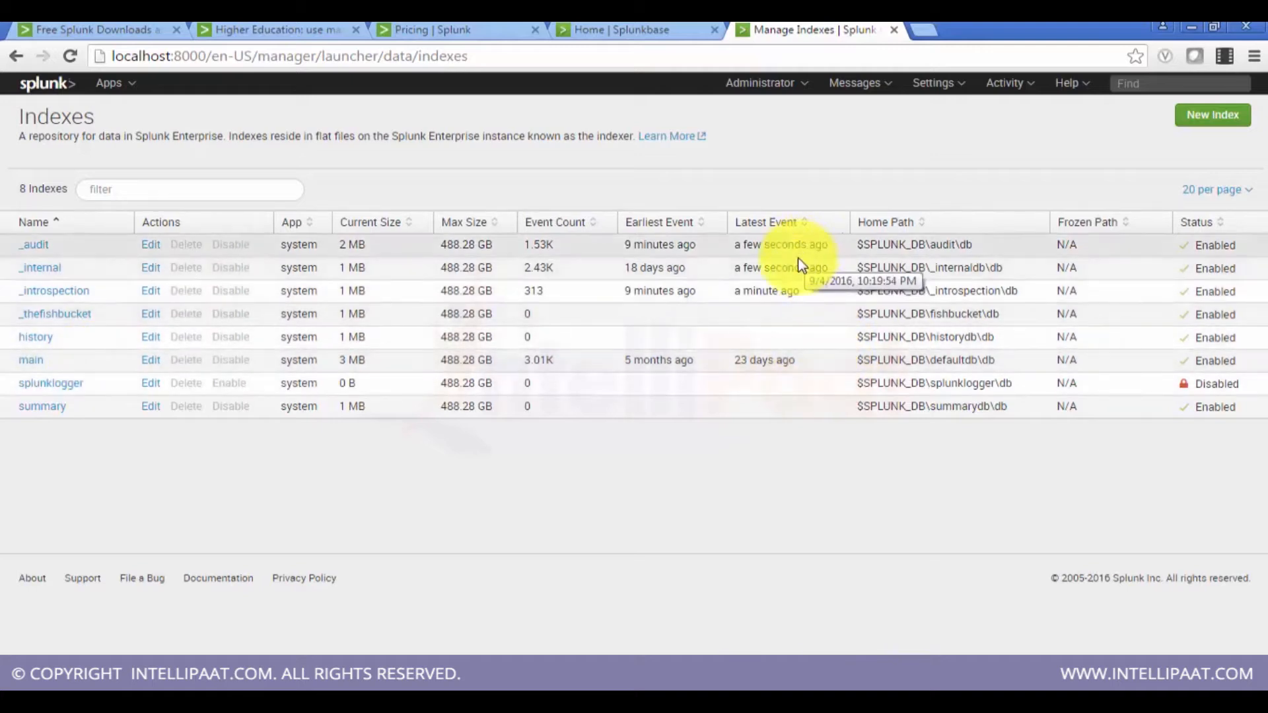
{"action": "mouse_move", "coordinate": [818, 304]}
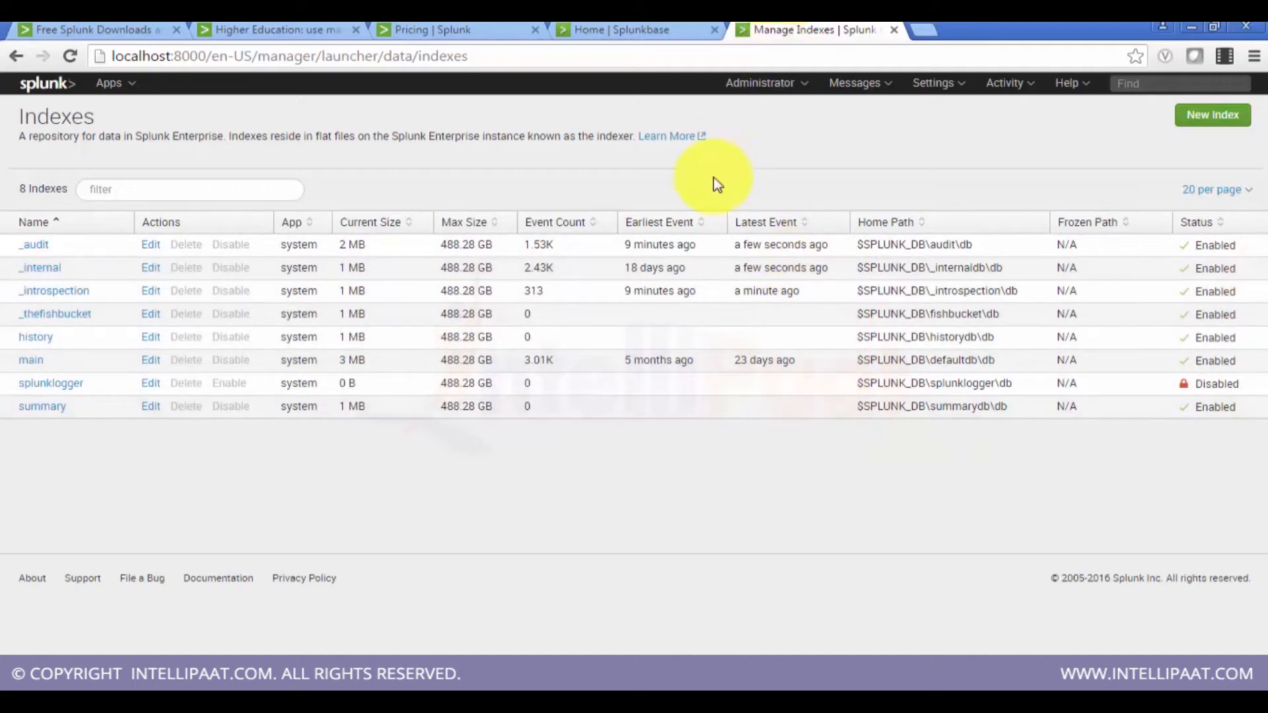
Step: Start a new index and enter Splunk_Test as its index name
{"action": "left_click", "coordinate": [1217, 116]}
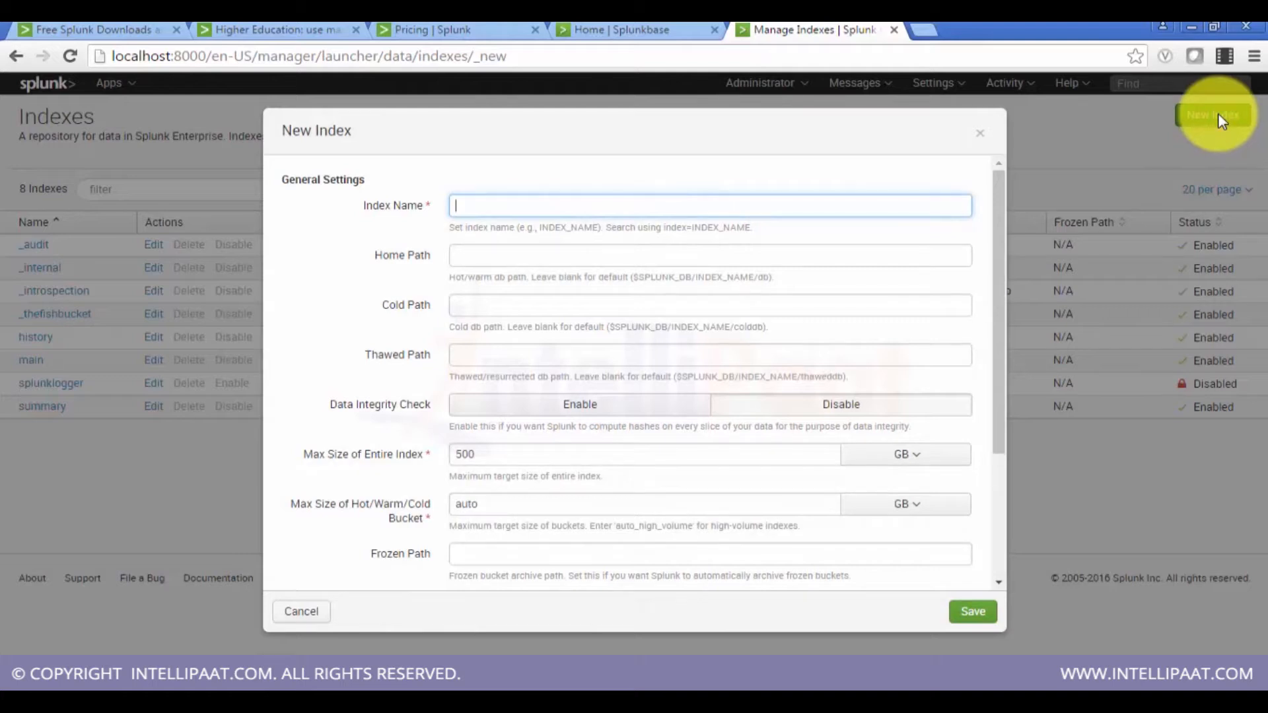
{"action": "type", "text": "Splunk_Test"}
Step: Review the Home, Cold and Thawed path fields of the new index form
{"action": "left_click", "coordinate": [760, 254]}
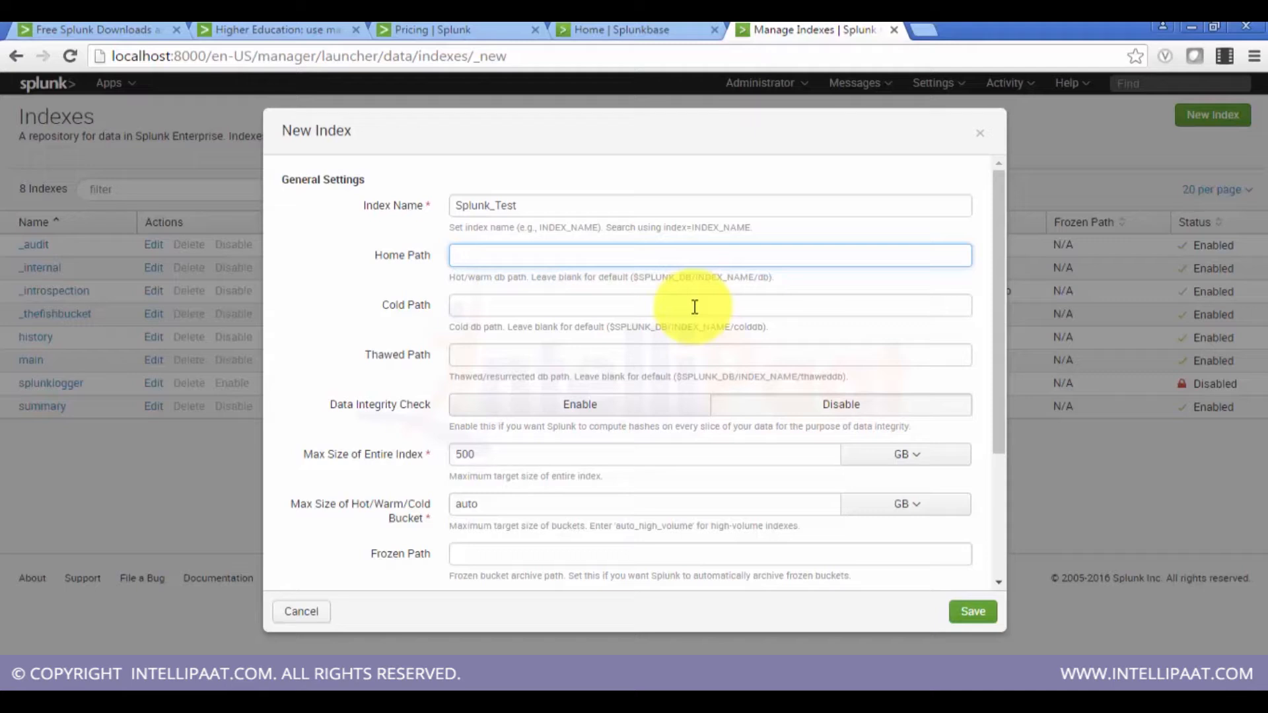
{"action": "left_click", "coordinate": [642, 349]}
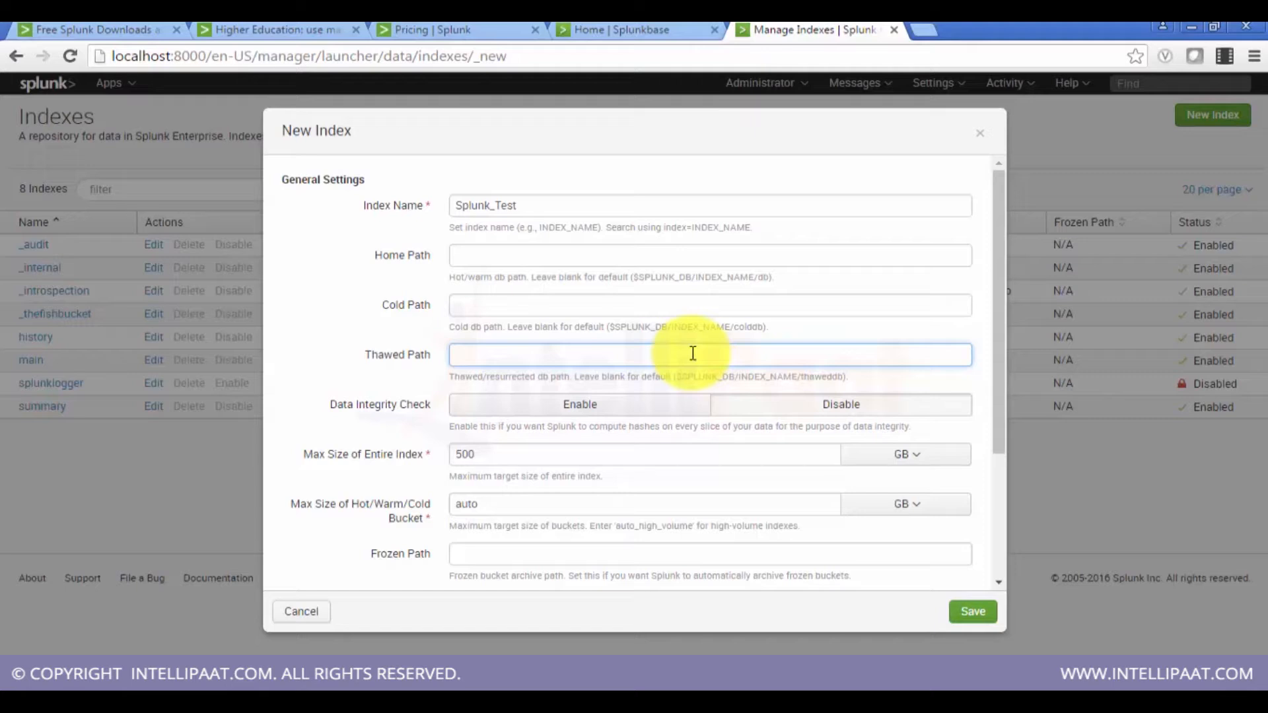
{"action": "left_click", "coordinate": [606, 249]}
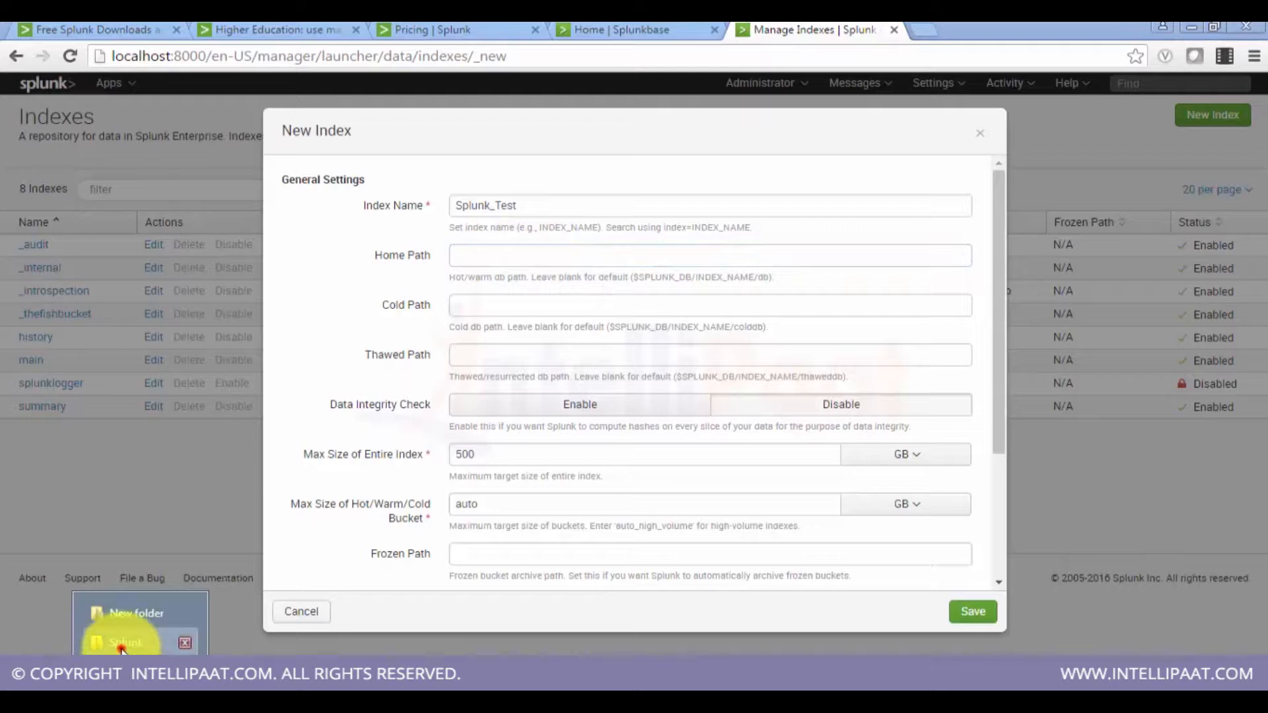
Step: Switch to Windows Explorer and browse the Splunk installation folder down to var\lib\splunk
{"action": "left_click", "coordinate": [121, 647]}
{"action": "left_click", "coordinate": [225, 132]}
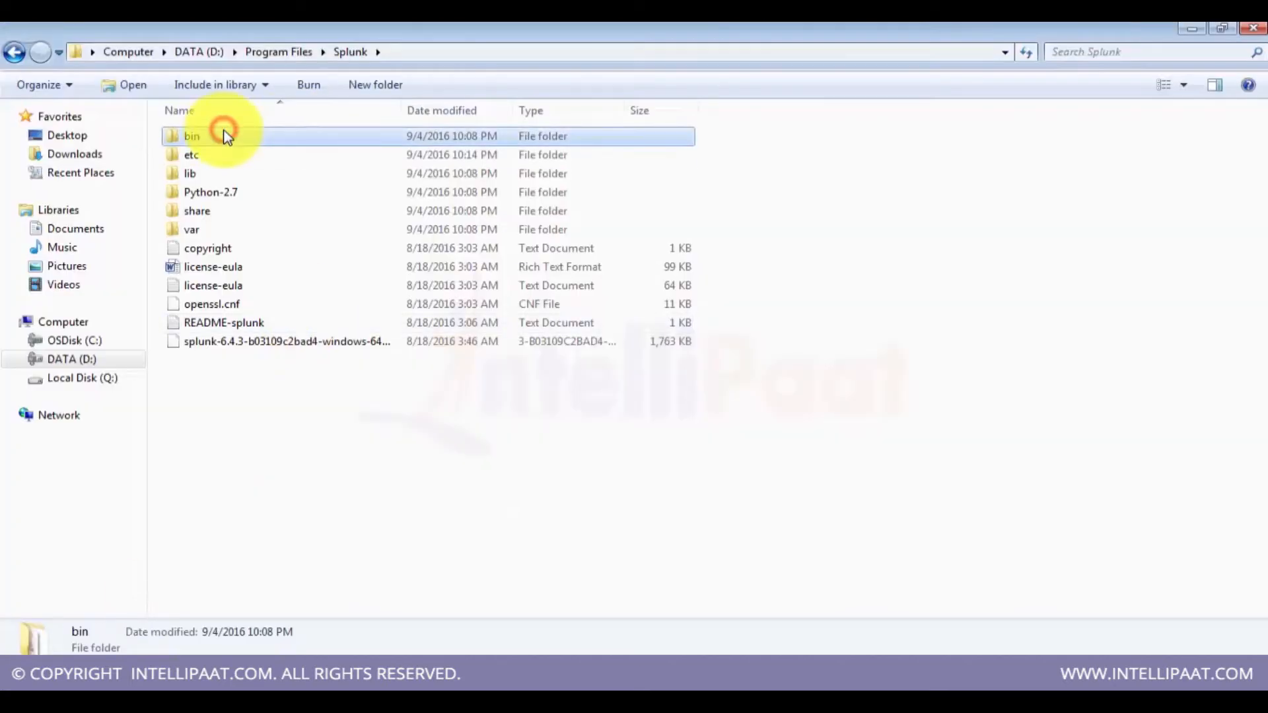
{"action": "key", "text": "Down"}
{"action": "key", "text": "Return"}
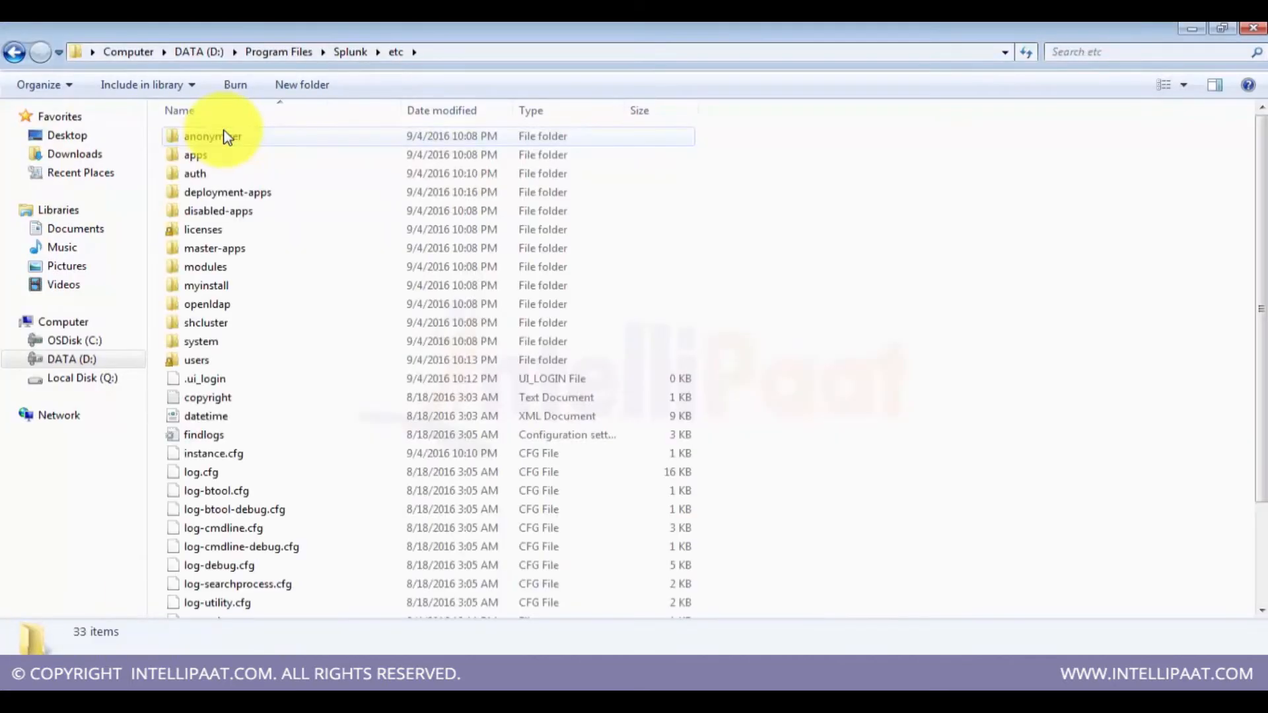
{"action": "key", "text": "BackSpace"}
{"action": "key", "text": "Down"}
{"action": "key", "text": "Down"}
{"action": "key", "text": "Down"}
{"action": "key", "text": "Down"}
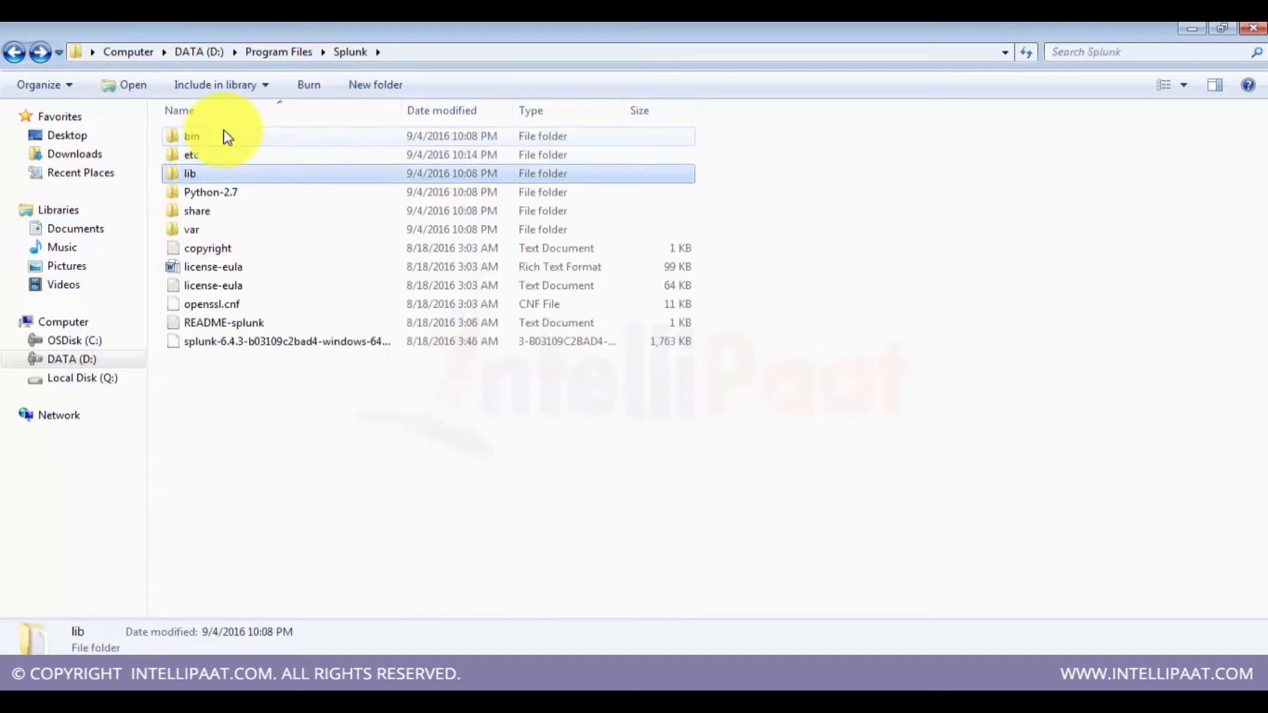
{"action": "key", "text": "Return"}
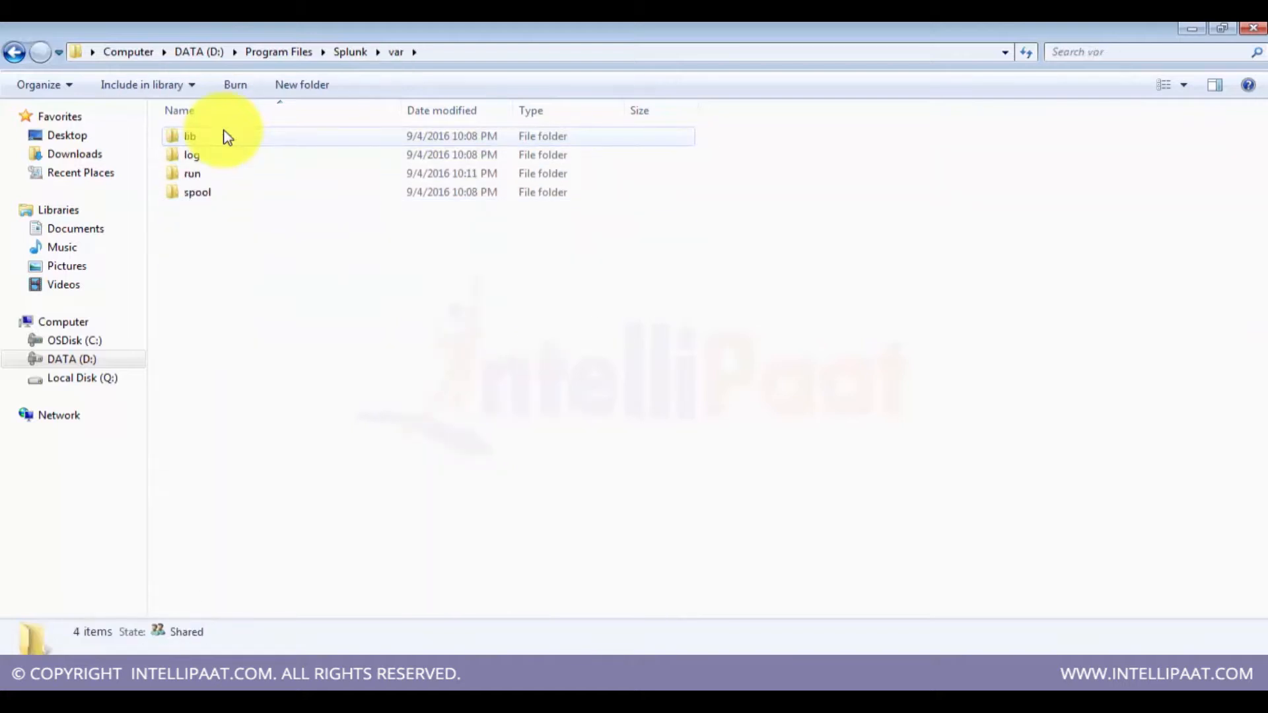
{"action": "double_click", "coordinate": [227, 136]}
{"action": "double_click", "coordinate": [227, 136]}
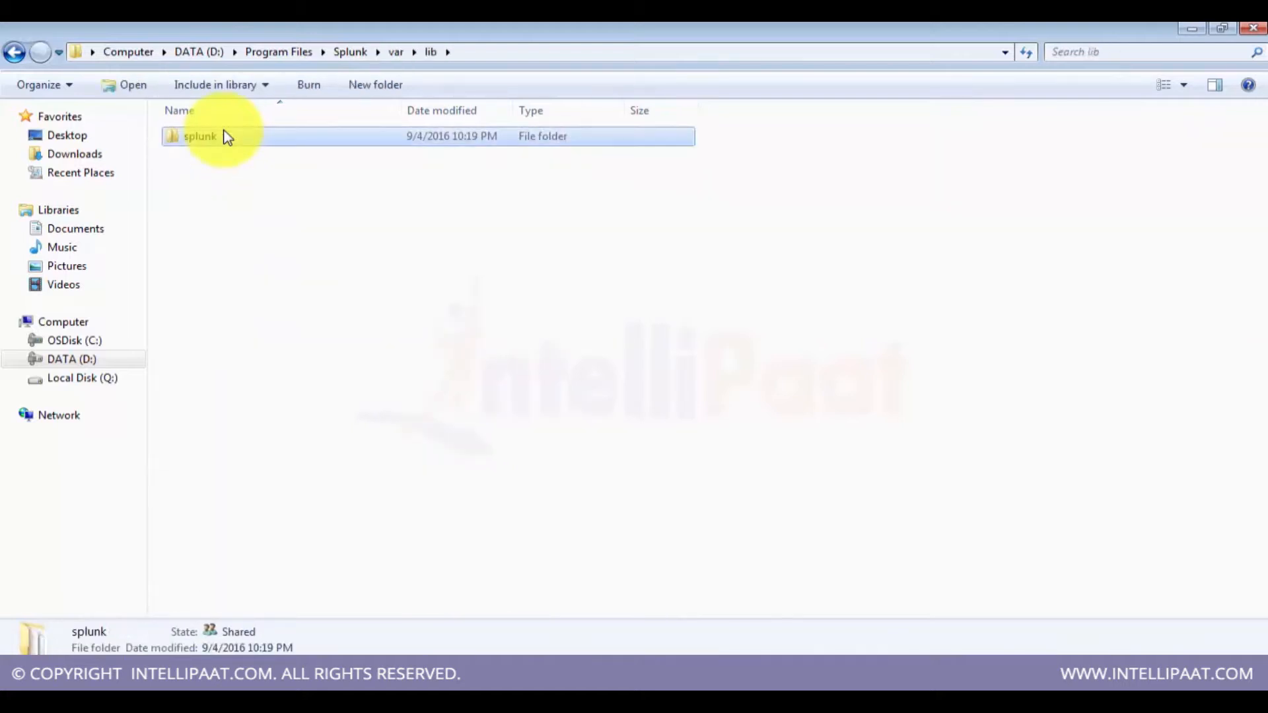
{"action": "key", "text": "Down"}
{"action": "left_click", "coordinate": [226, 136]}
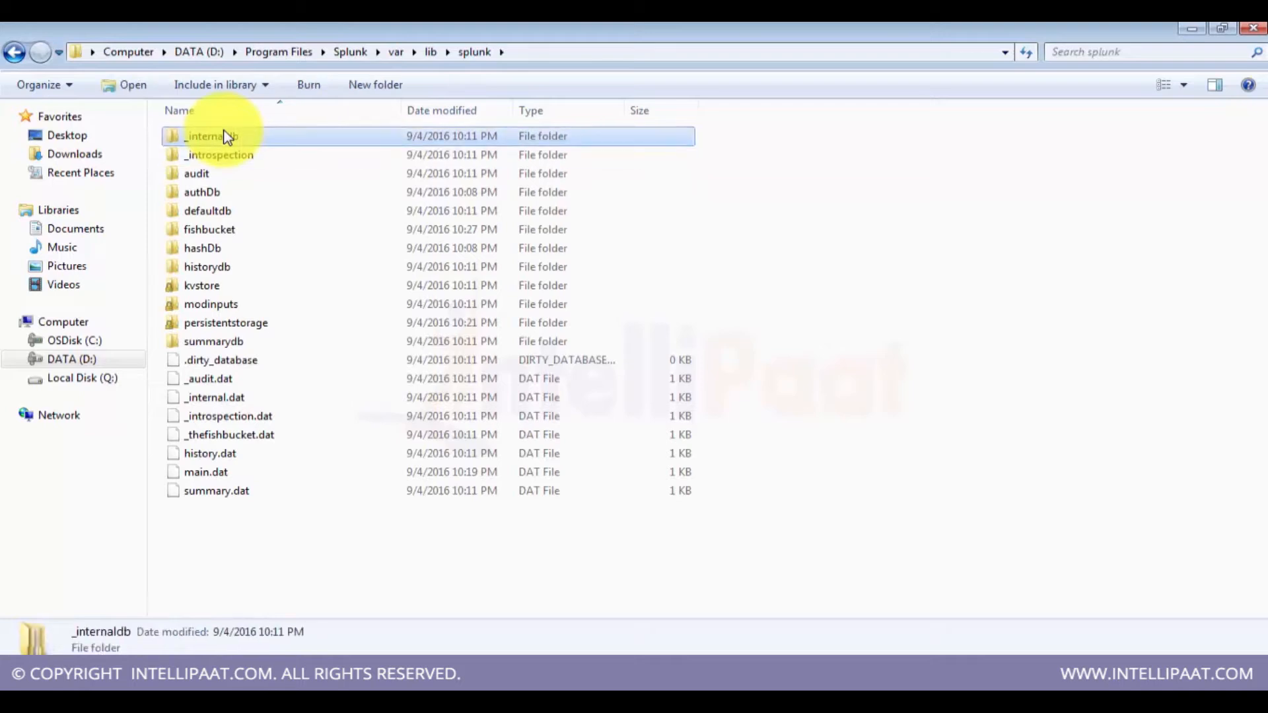
Step: Examine the full path of the var\lib\splunk folder in the address bar
{"action": "left_click", "coordinate": [610, 58]}
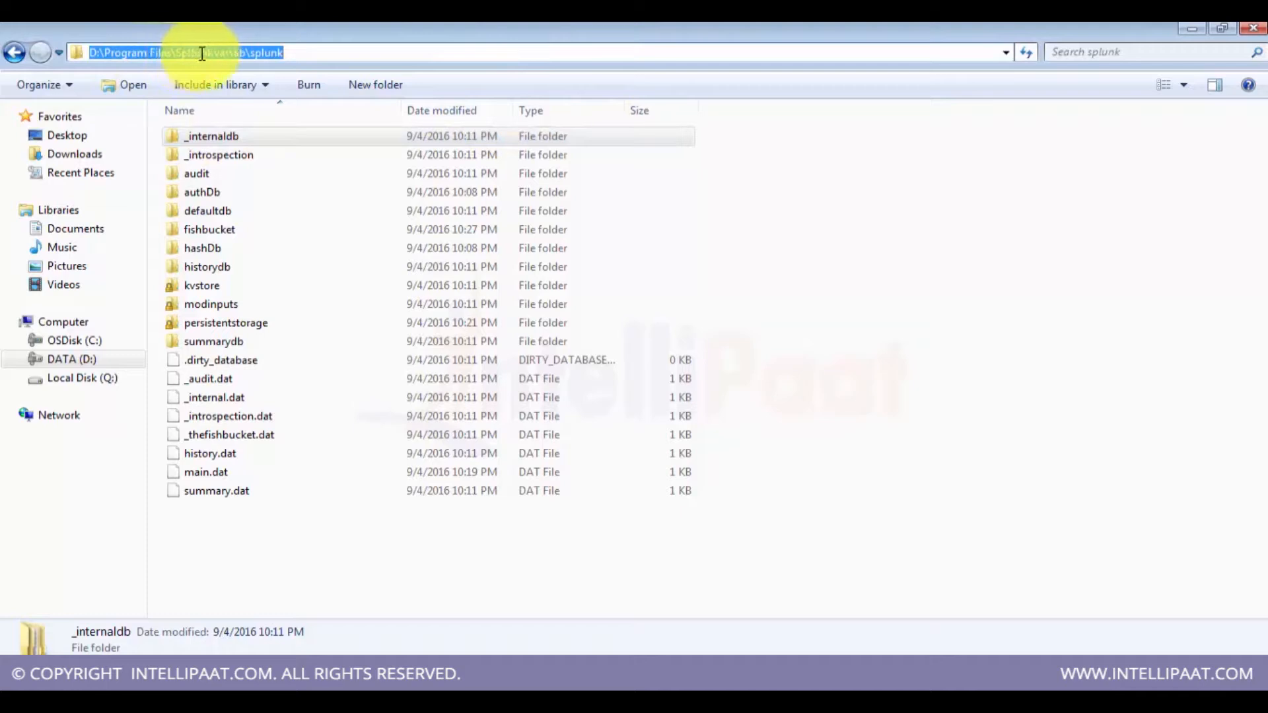
{"action": "left_click_drag", "start_coordinate": [209, 53], "coordinate": [102, 54]}
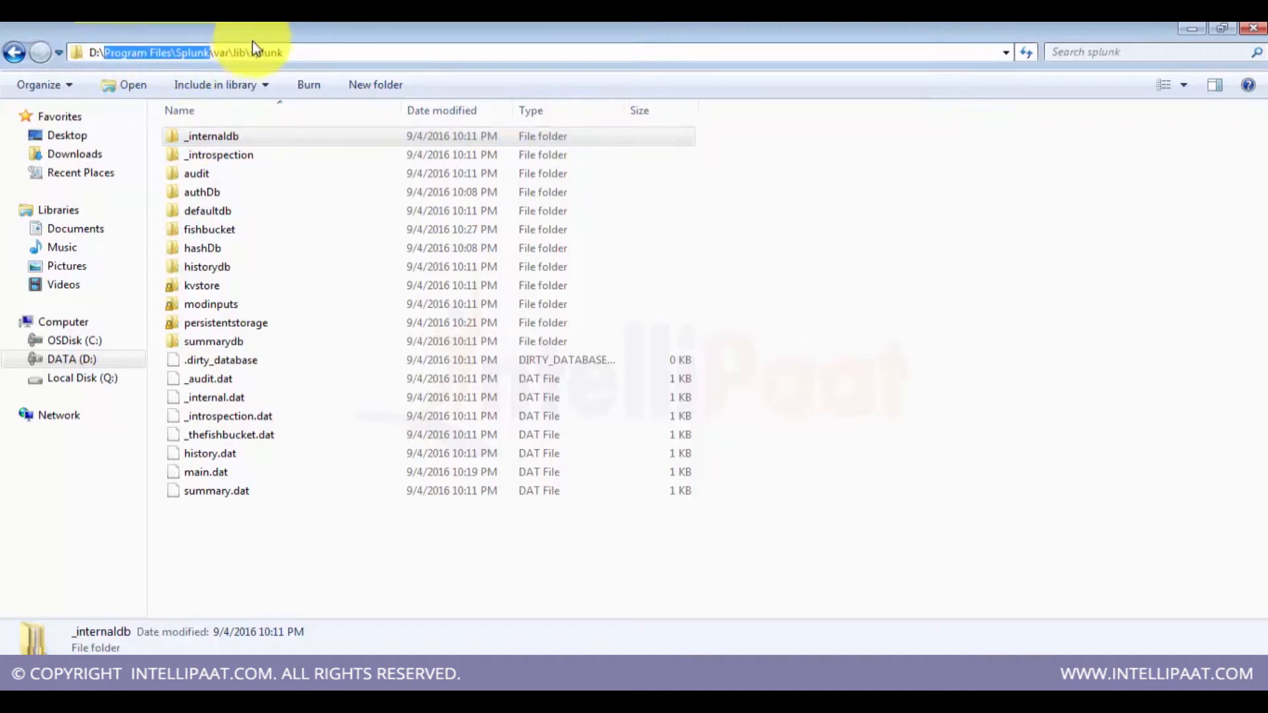
{"action": "left_click", "coordinate": [230, 53]}
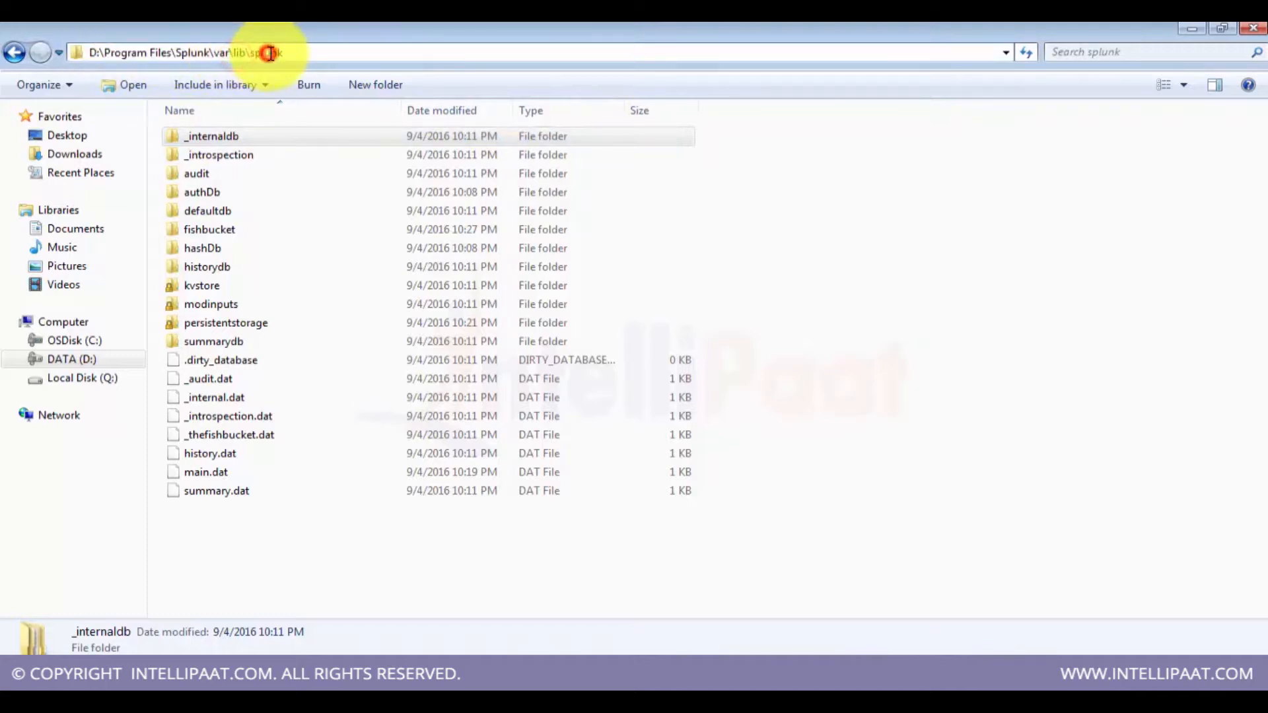
{"action": "left_click", "coordinate": [259, 137]}
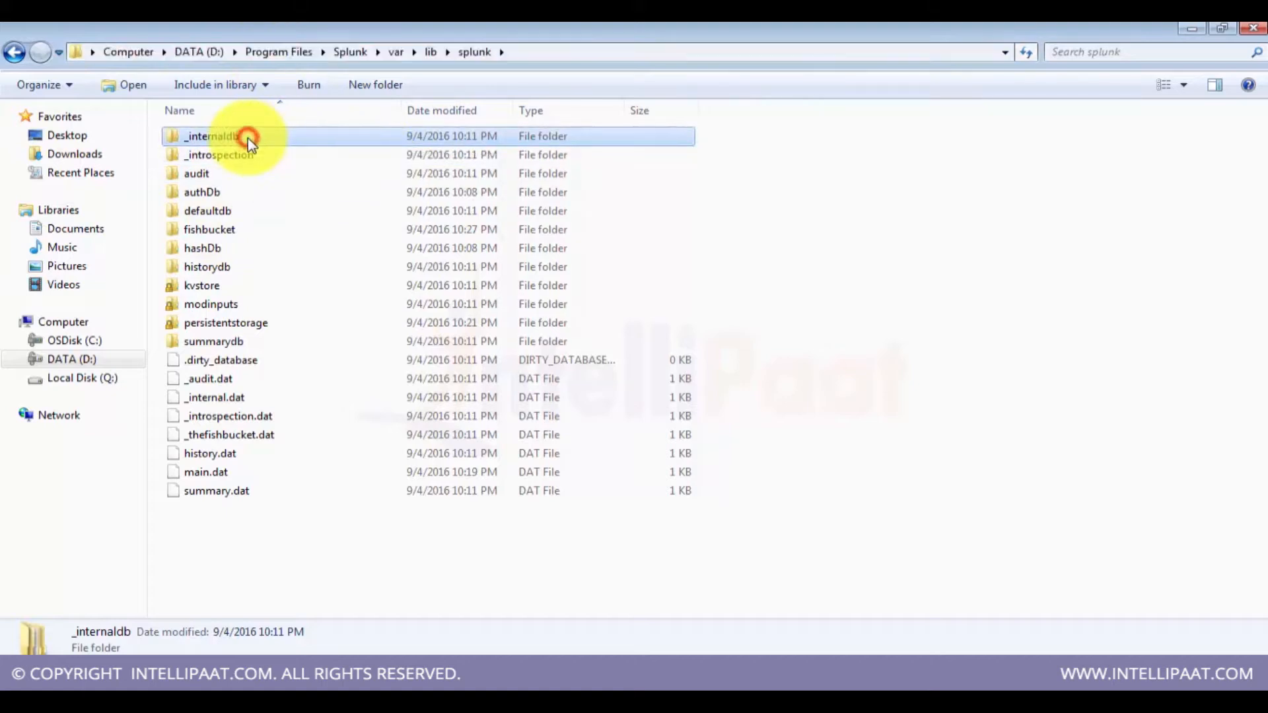
Step: Browse the index folders in var\lib\splunk and open the defaultdb folder
{"action": "key", "text": "Down"}
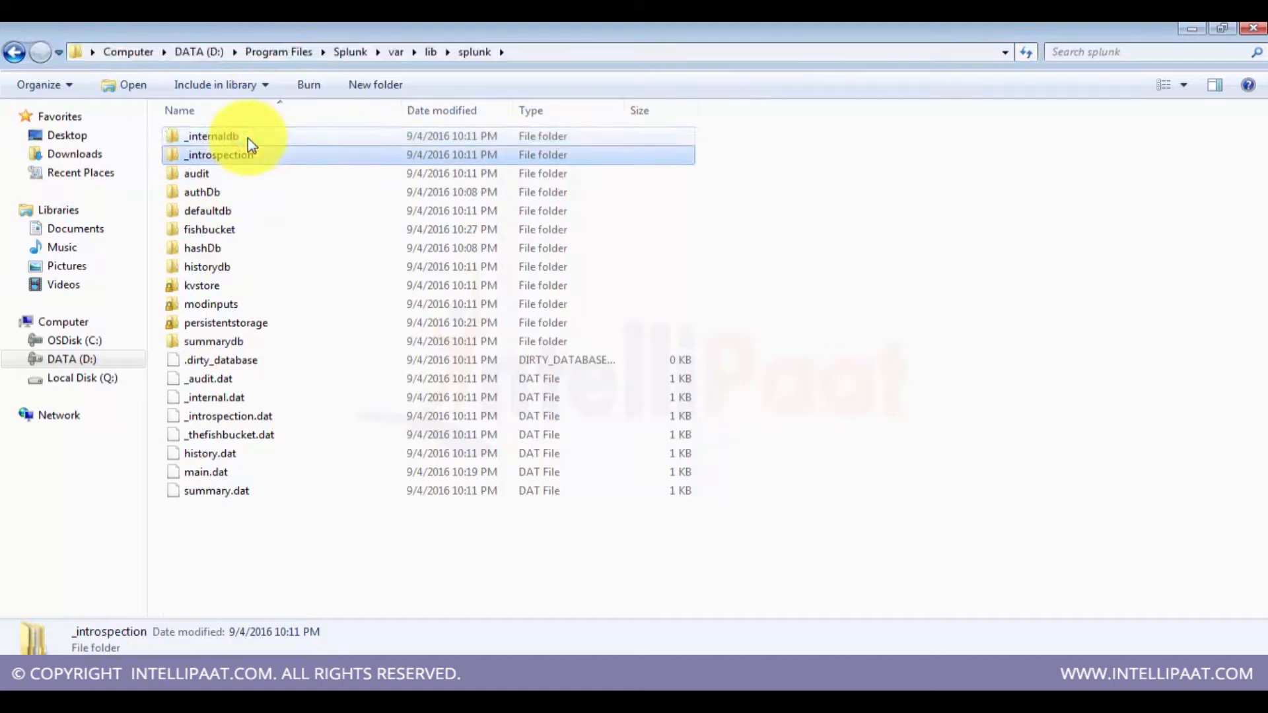
{"action": "key", "text": "Down"}
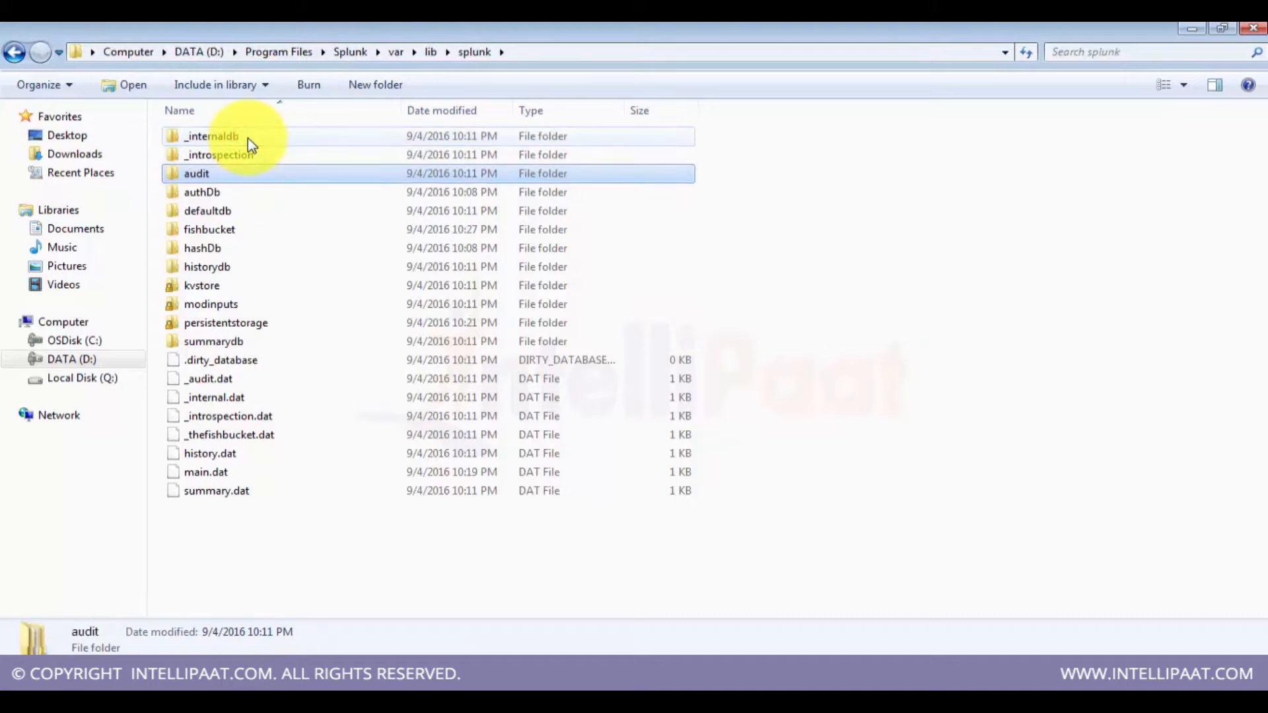
{"action": "key", "text": "Down"}
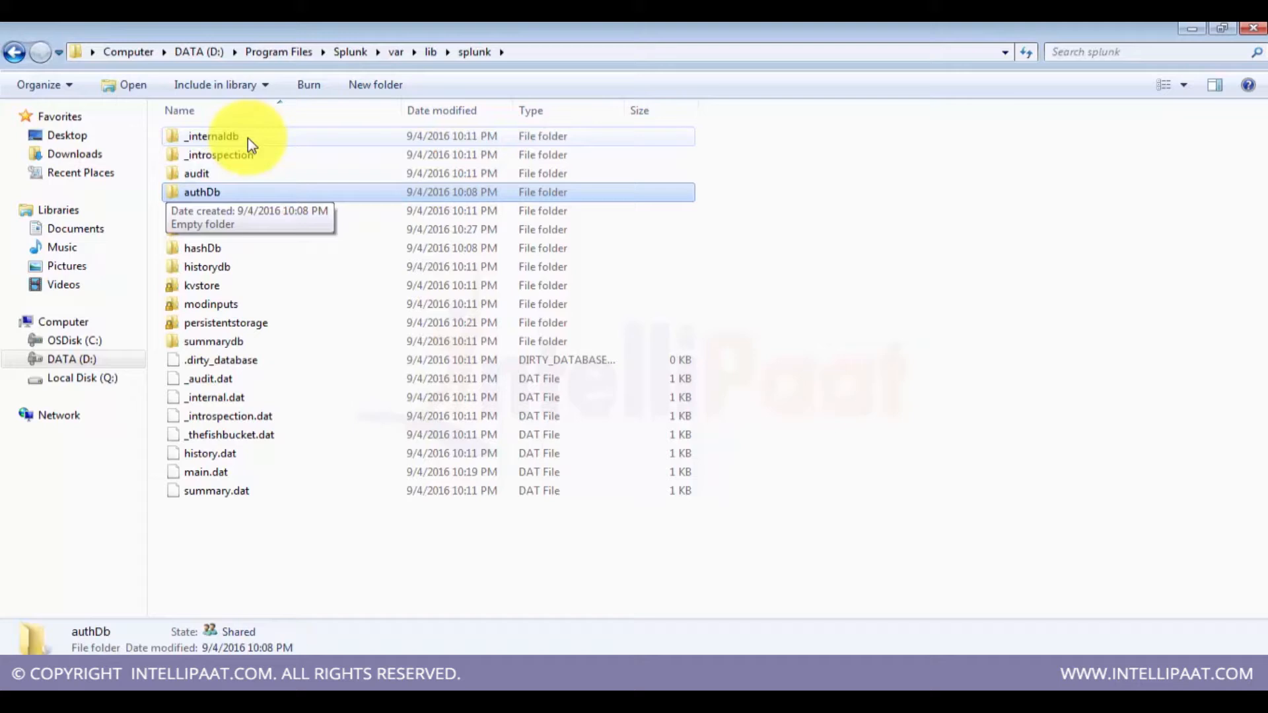
{"action": "key", "text": "Down"}
{"action": "key", "text": "Down"}
{"action": "key", "text": "Down"}
{"action": "key", "text": "Down"}
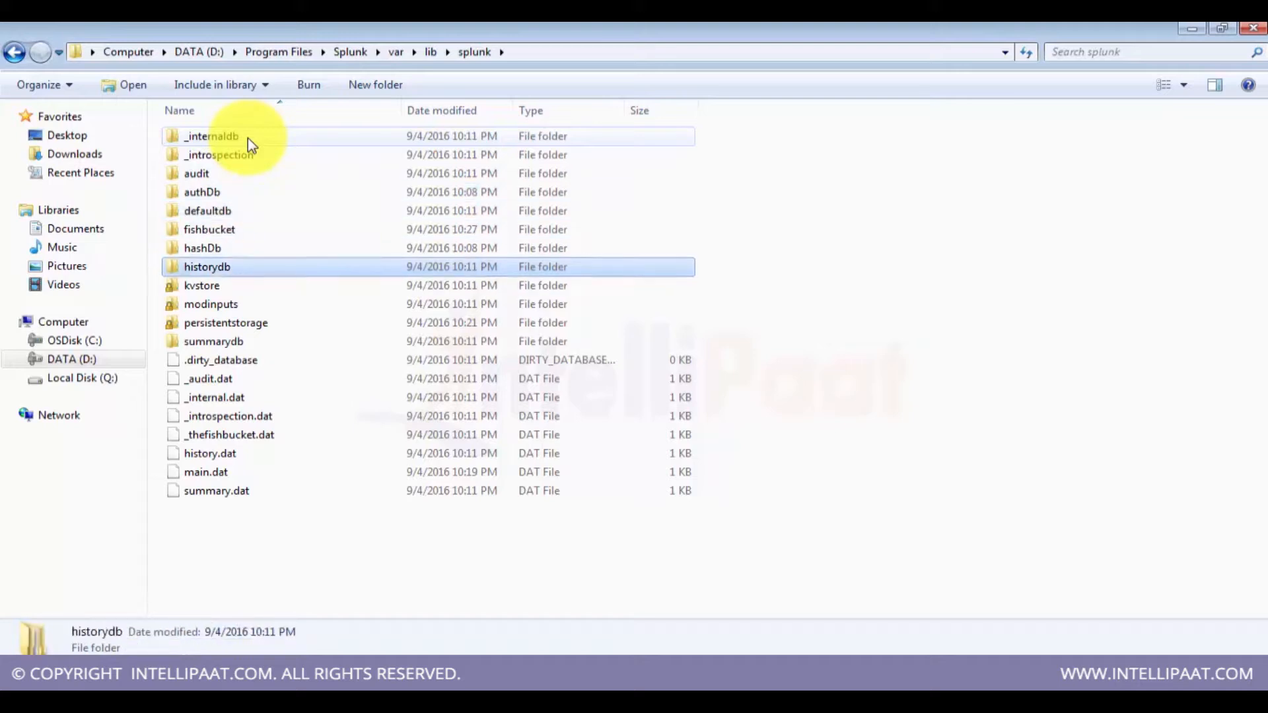
{"action": "key", "text": "Up"}
{"action": "key", "text": "Up"}
{"action": "key", "text": "Up"}
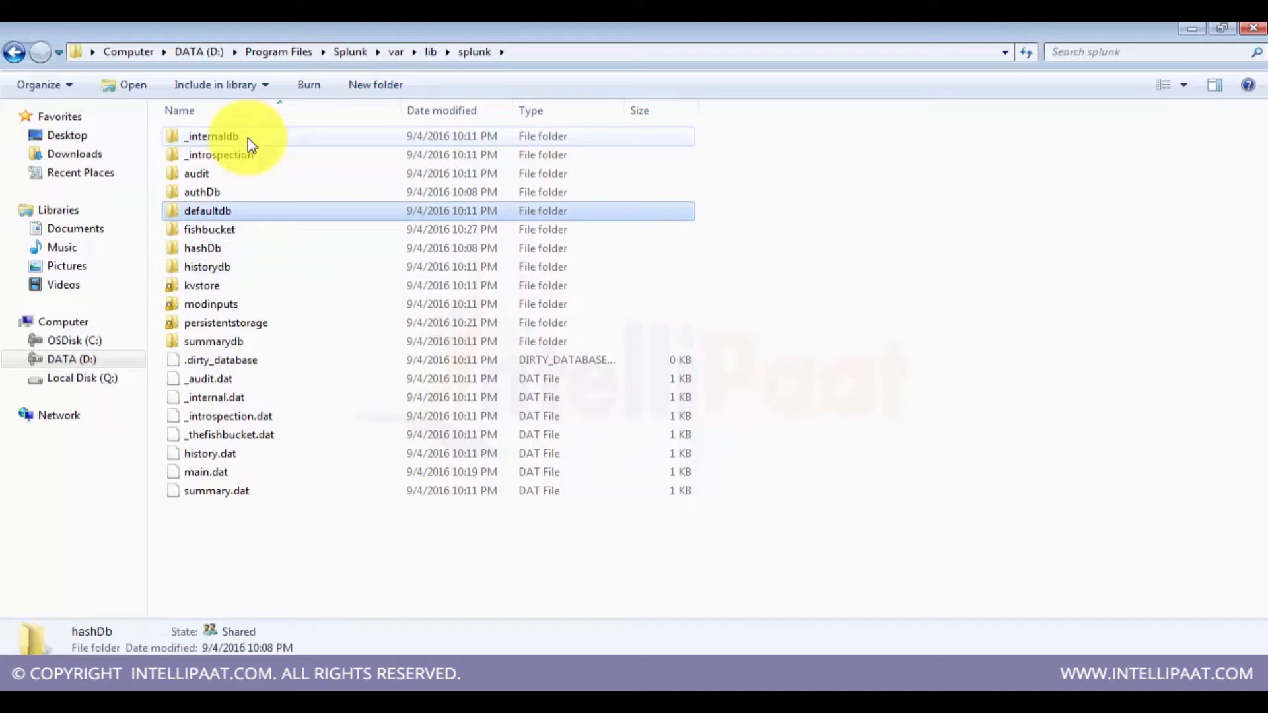
{"action": "key", "text": "Return"}
{"action": "key", "text": "Down"}
{"action": "key", "text": "Down"}
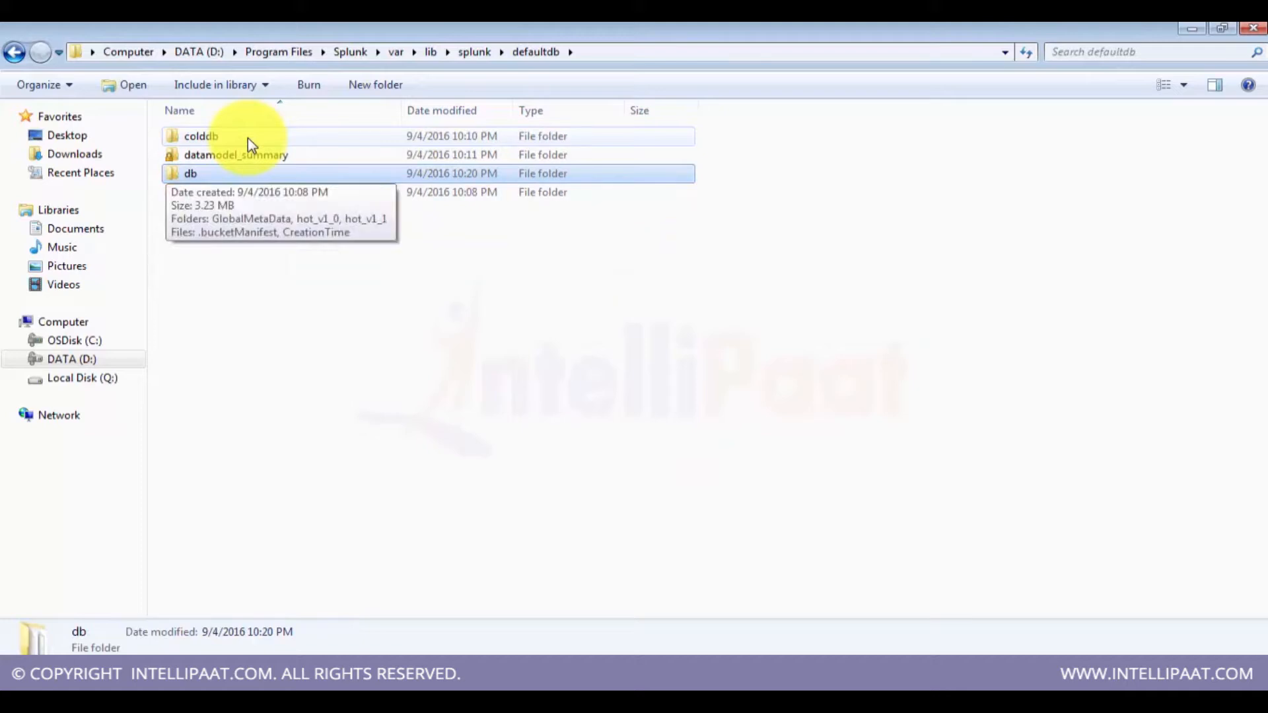
Step: Switch between the New Index form in the browser and the defaultdb folder to compare the path fields
{"action": "key", "text": "alt+Tab"}
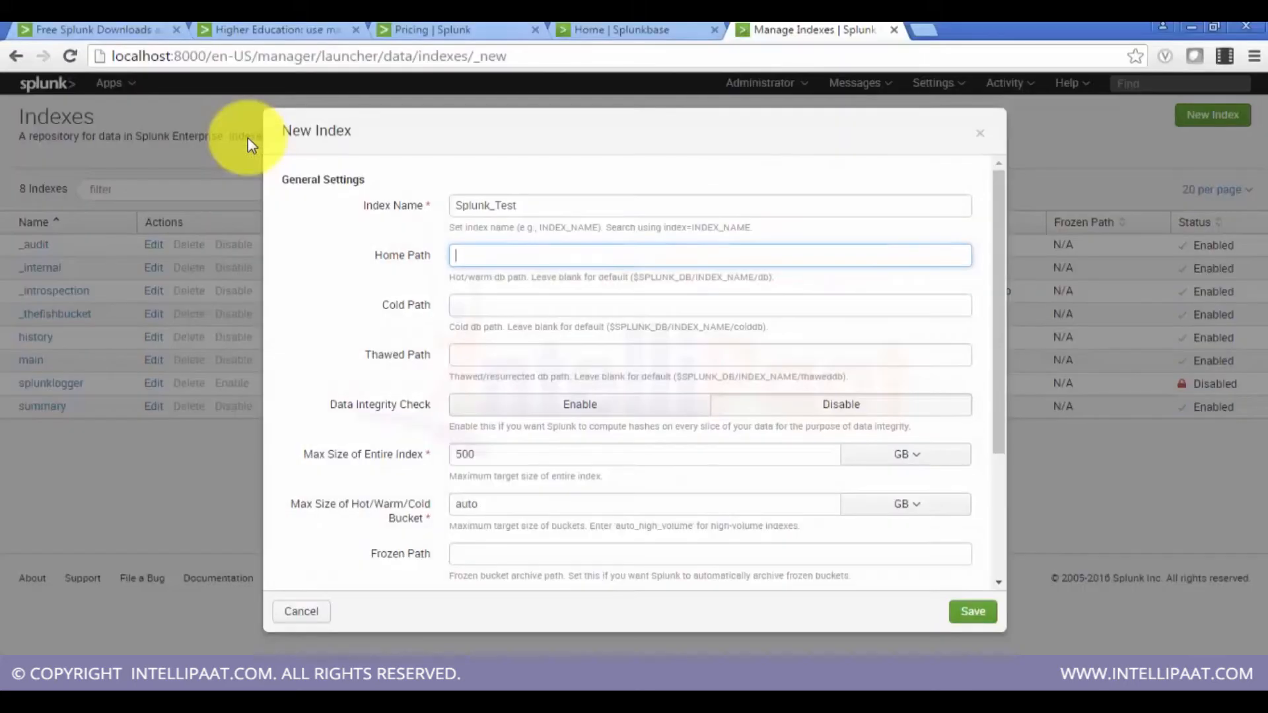
{"action": "key", "text": "alt+Tab"}
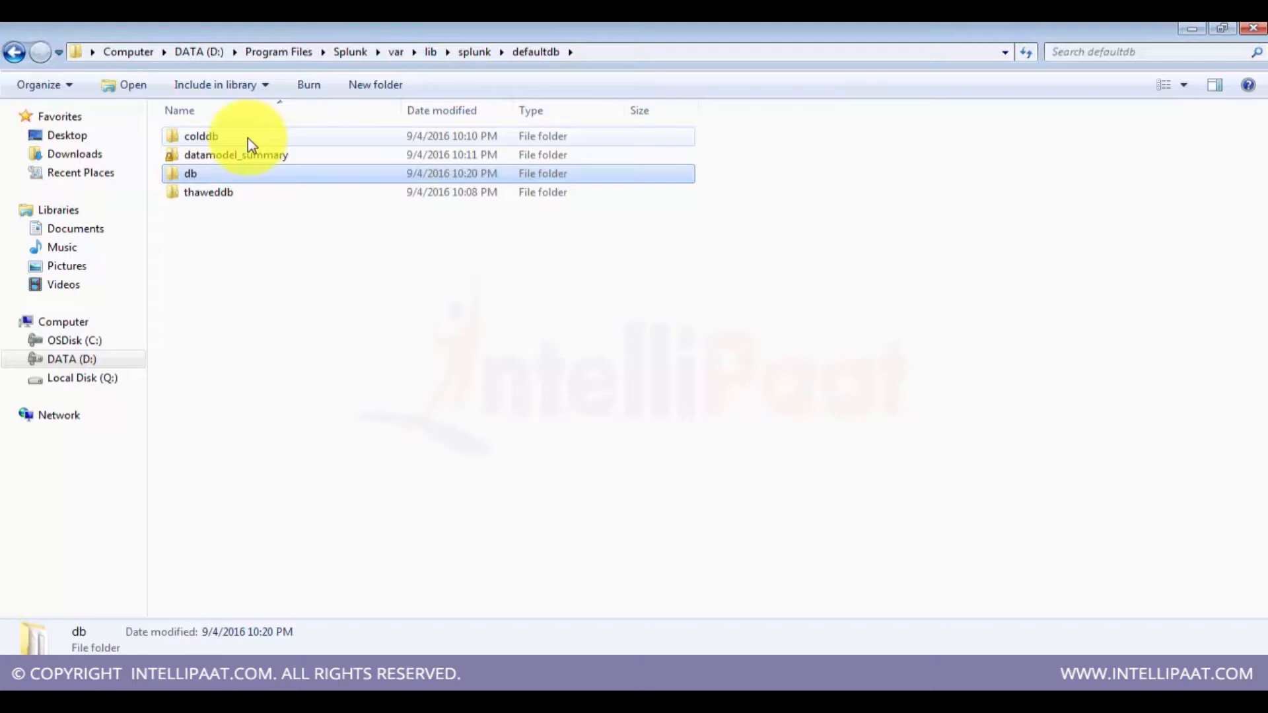
{"action": "key", "text": "Up"}
{"action": "key", "text": "Up"}
{"action": "key", "text": "alt+Tab"}
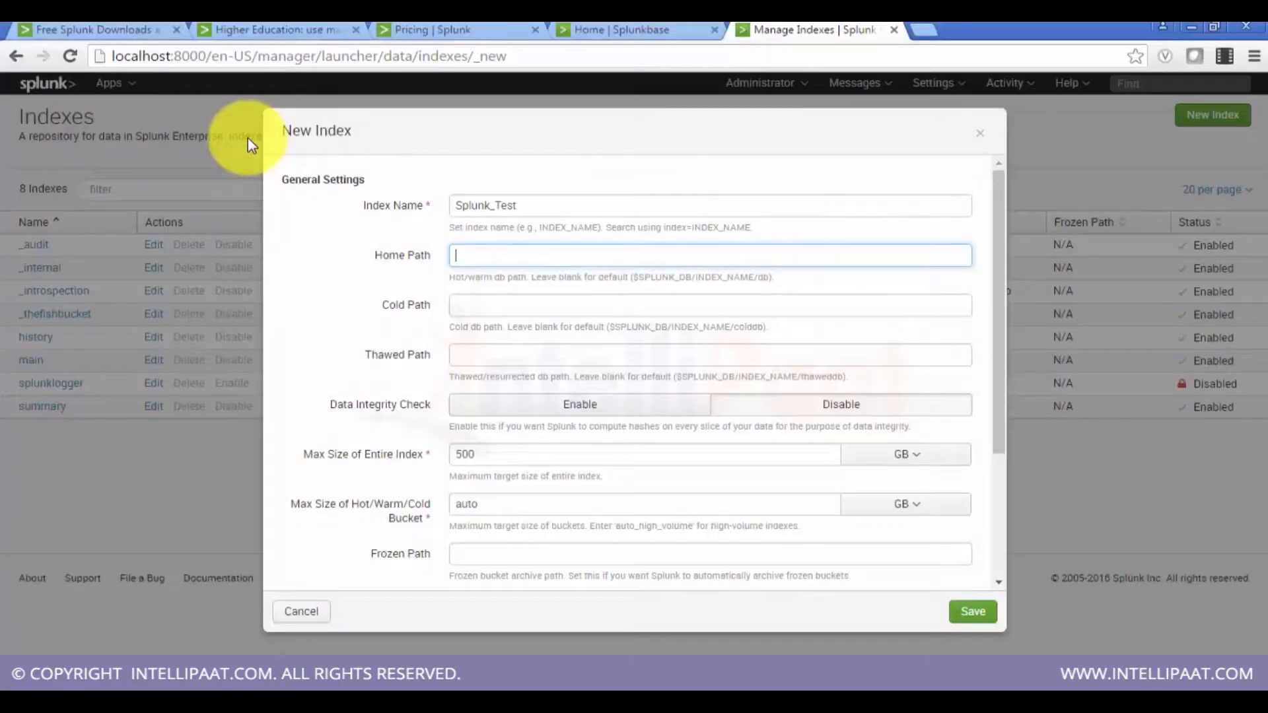
{"action": "key", "text": "alt+Tab"}
Step: Open the thaweddb and colddb folders inside defaultdb to inspect their contents
{"action": "key", "text": "Down"}
{"action": "key", "text": "Down"}
{"action": "key", "text": "Return"}
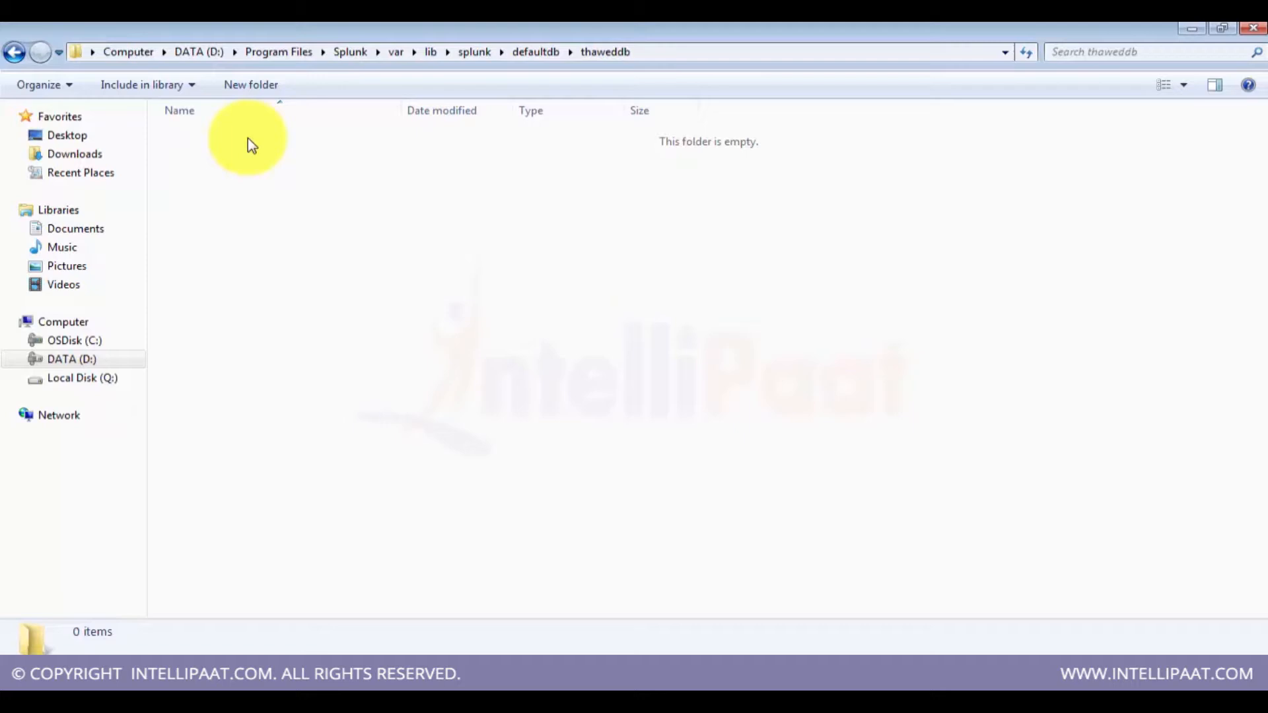
{"action": "key", "text": "BackSpace"}
{"action": "key", "text": "Up"}
{"action": "key", "text": "Up"}
{"action": "key", "text": "Up"}
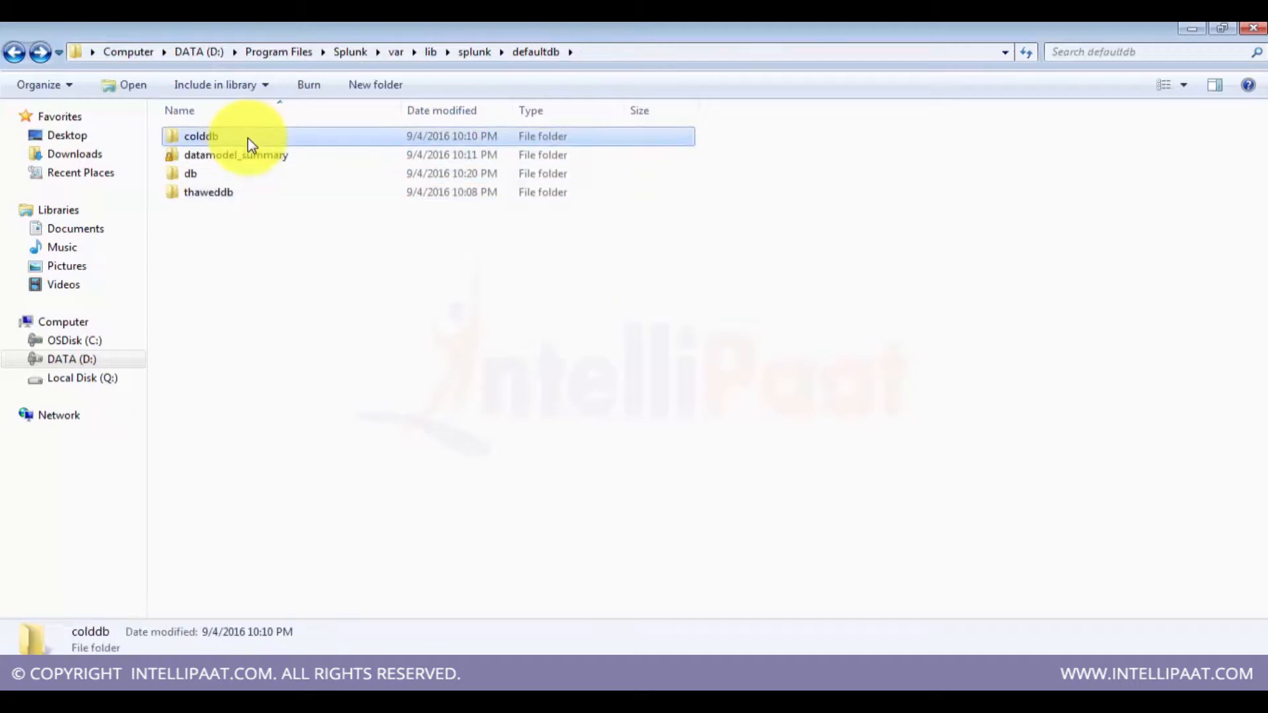
{"action": "key", "text": "Return"}
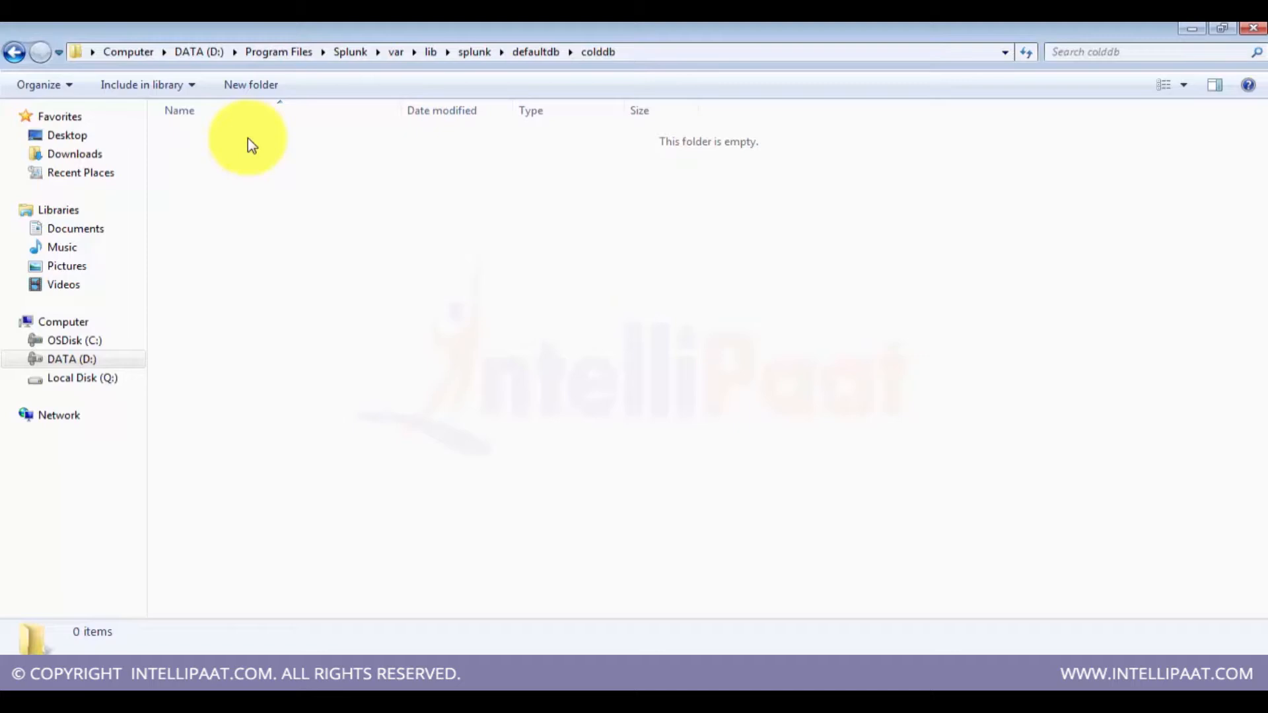
{"action": "key", "text": "BackSpace"}
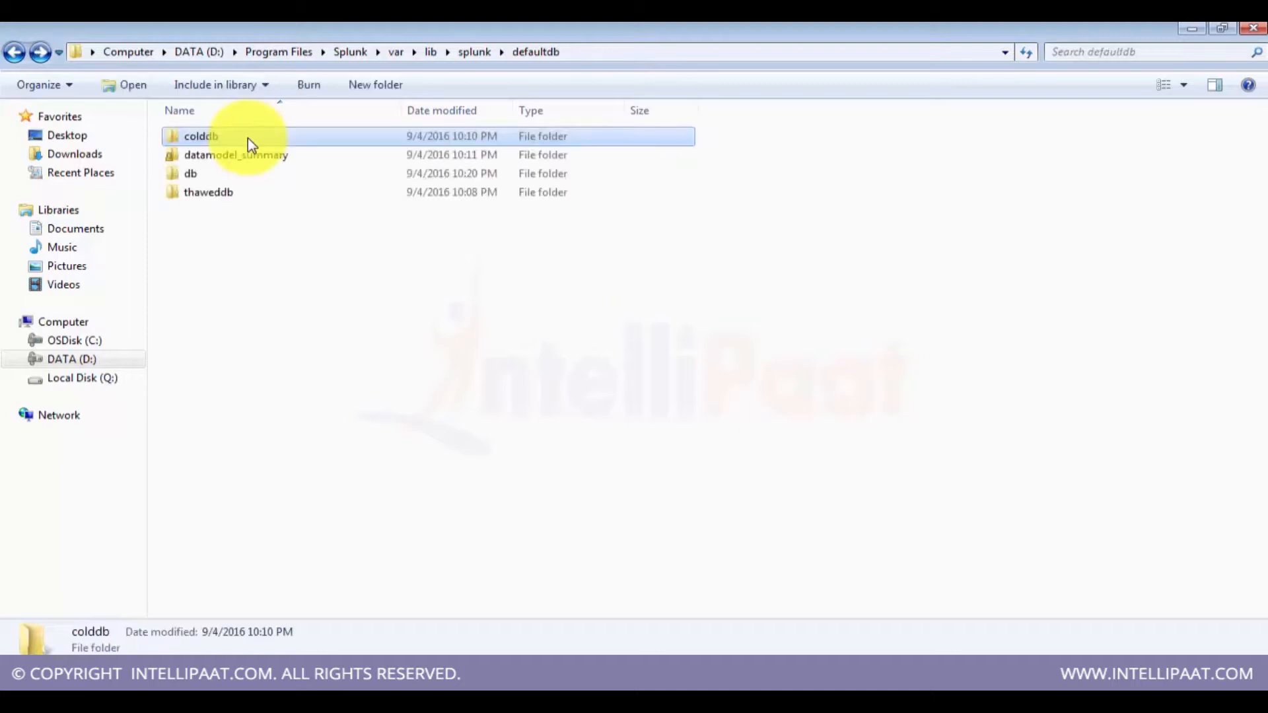
Step: Open the db folder and its hot_v1_0 bucket to inspect the index data files
{"action": "key", "text": "Down"}
{"action": "key", "text": "Down"}
{"action": "key", "text": "Return"}
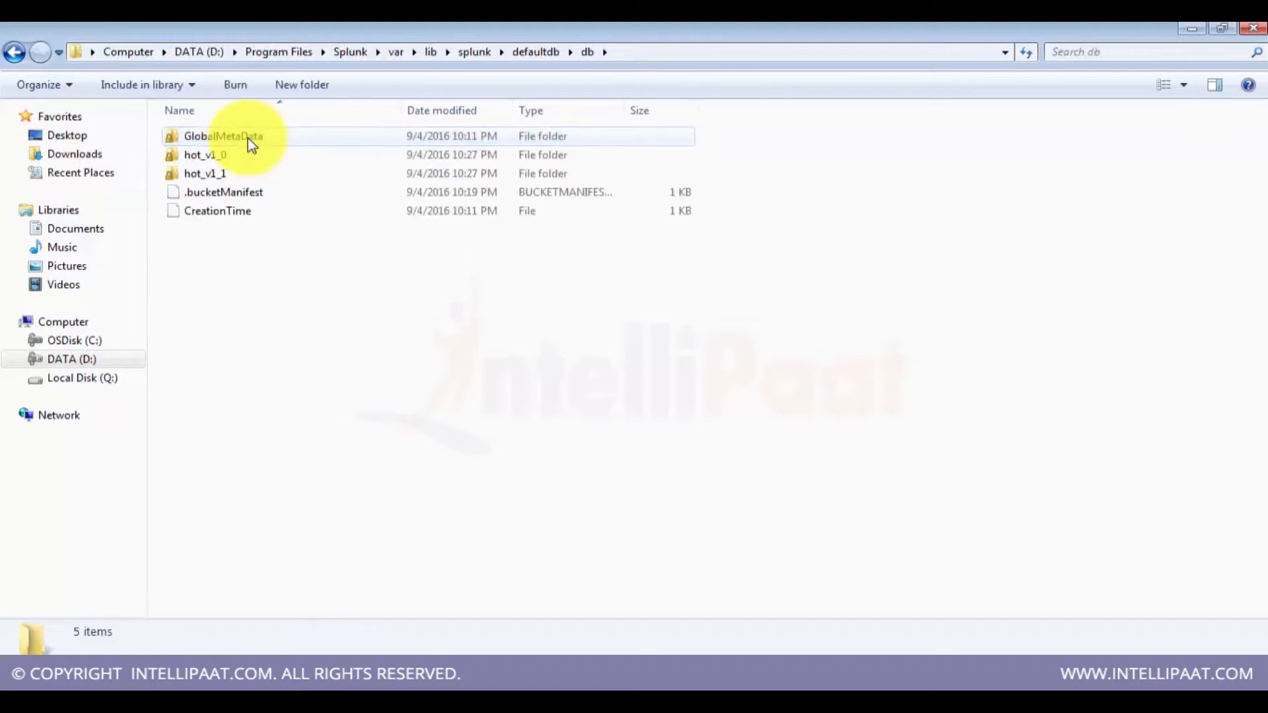
{"action": "key", "text": "Down"}
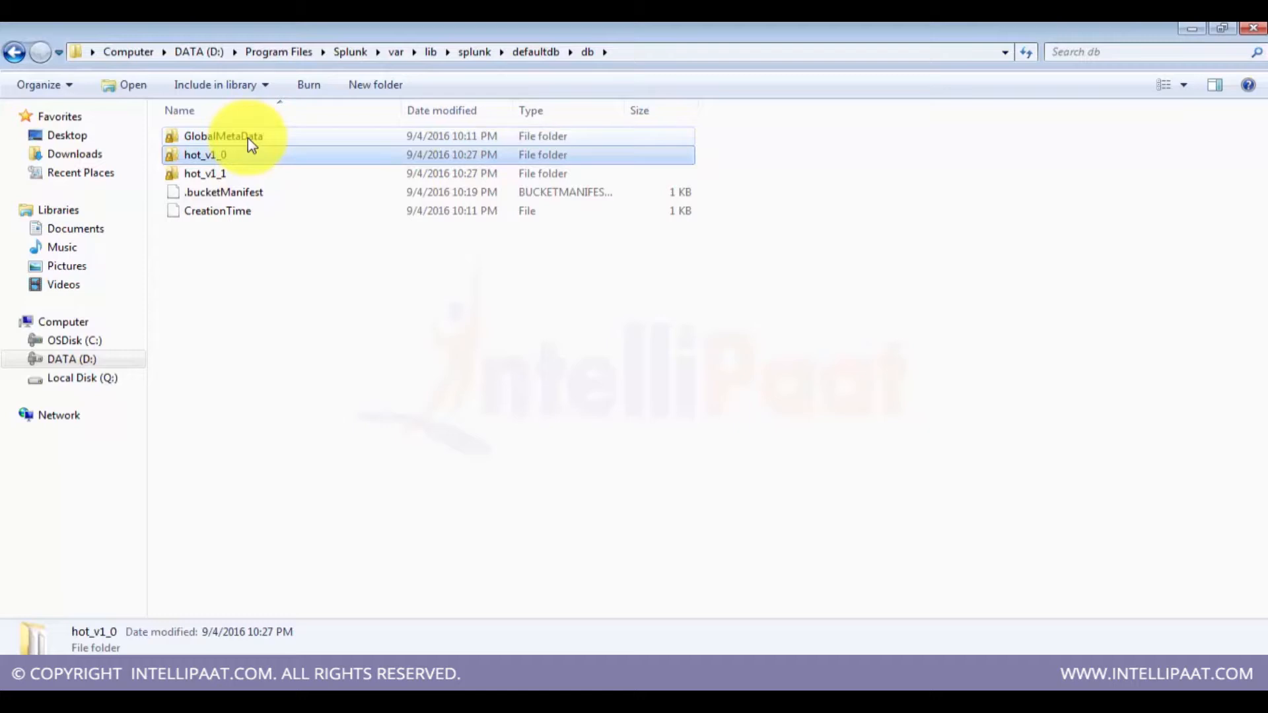
{"action": "key", "text": "Up"}
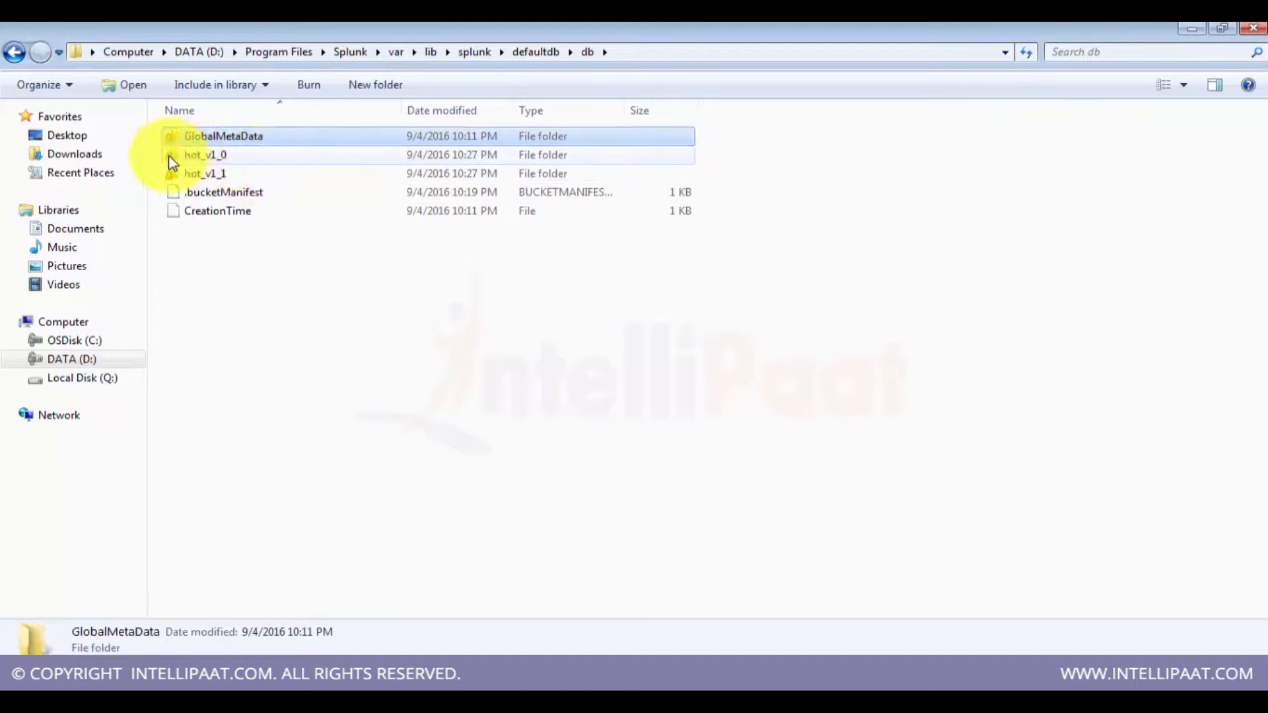
{"action": "left_click", "coordinate": [194, 161]}
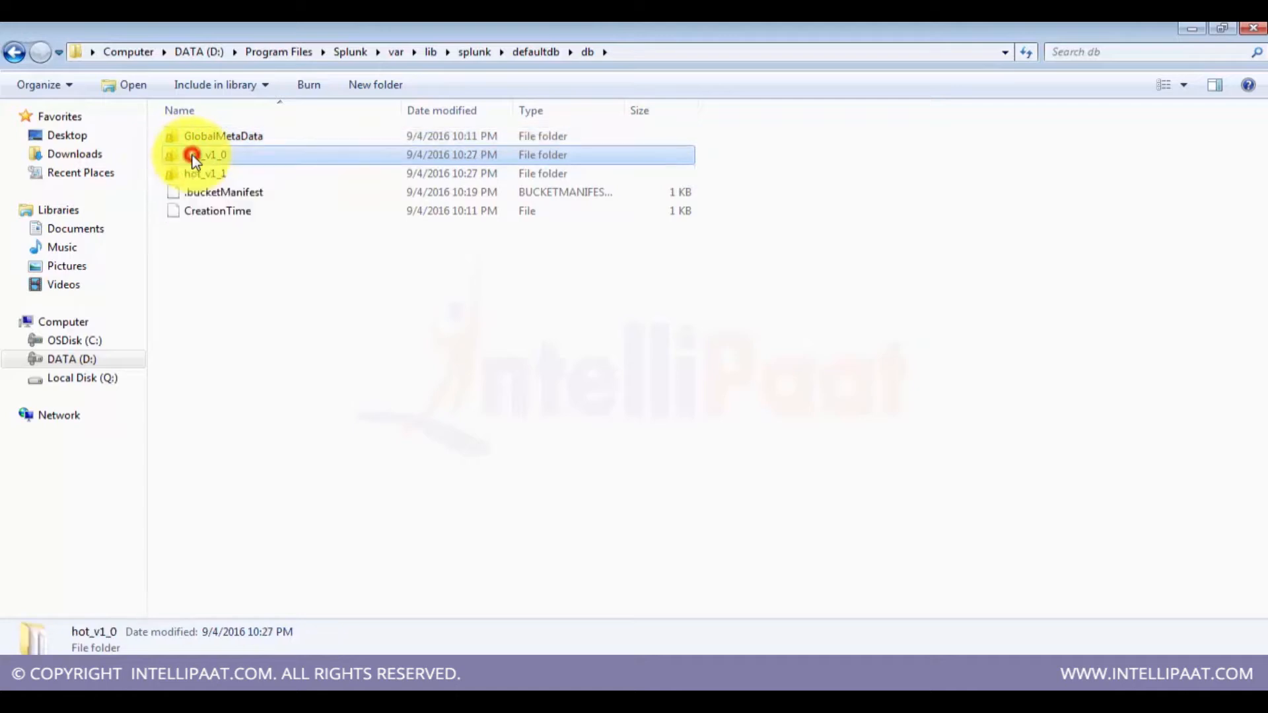
{"action": "double_click", "coordinate": [195, 162]}
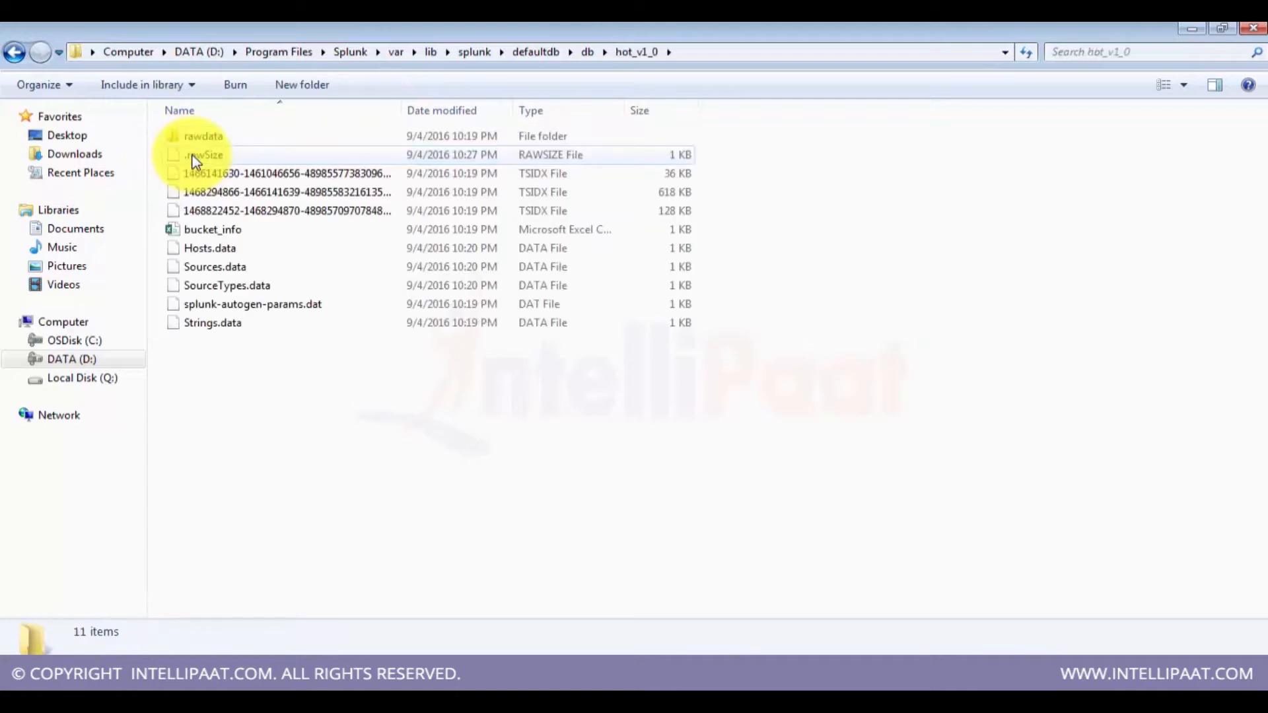
{"action": "left_click", "coordinate": [195, 162]}
{"action": "key", "text": "Down"}
{"action": "key", "text": "Down"}
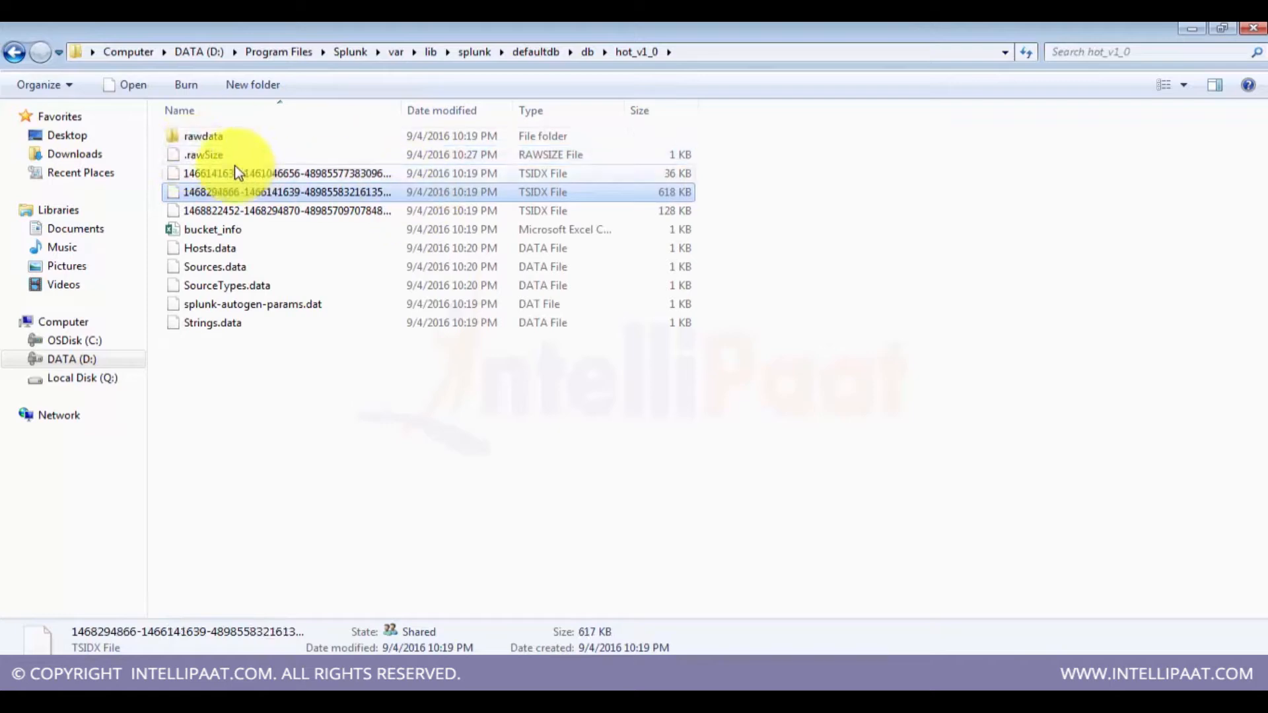
{"action": "left_click", "coordinate": [260, 192]}
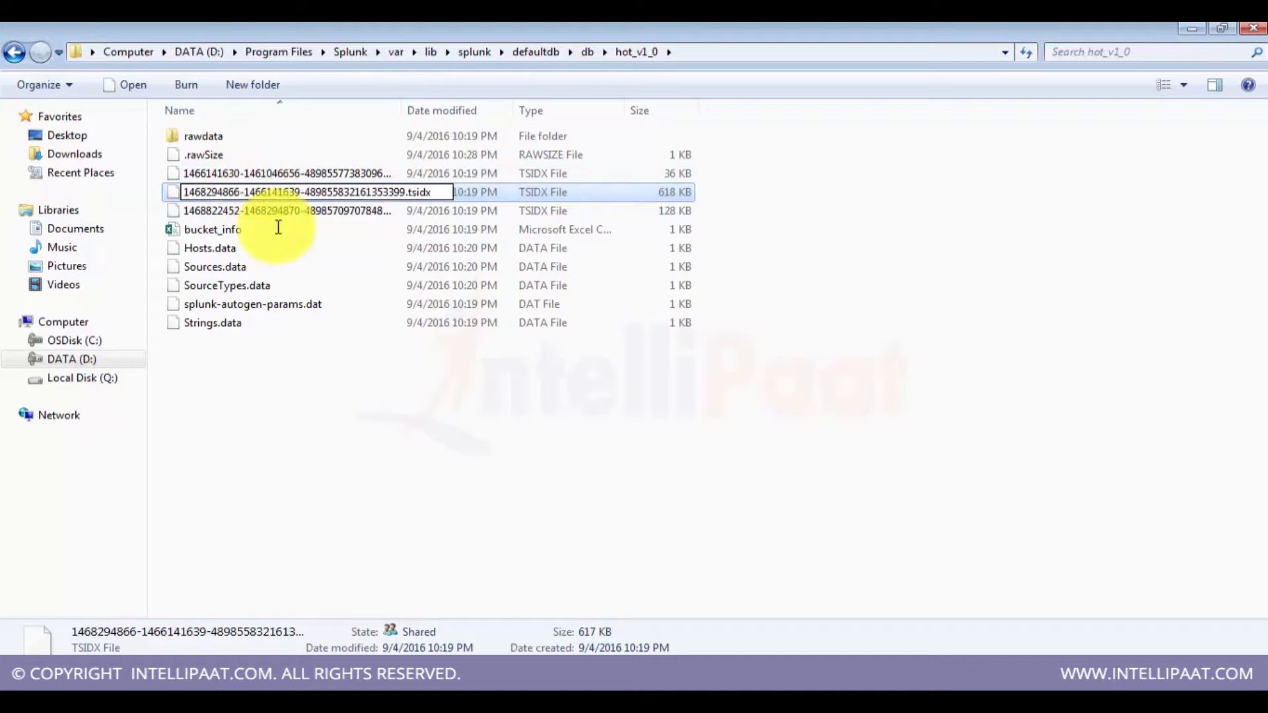
{"action": "left_click", "coordinate": [415, 572]}
{"action": "left_click", "coordinate": [291, 211]}
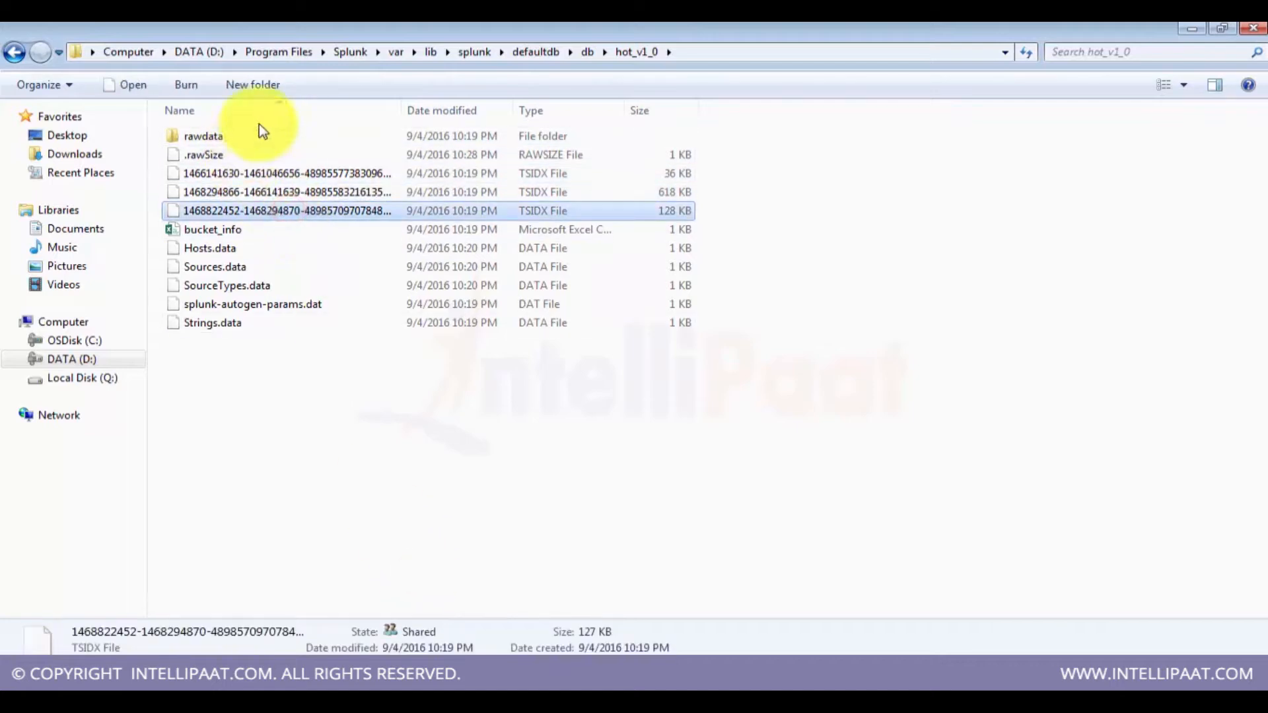
Step: Open the rawdata folder inside the hot_v1_0 bucket, then go back to the bucket's file list
{"action": "double_click", "coordinate": [258, 142]}
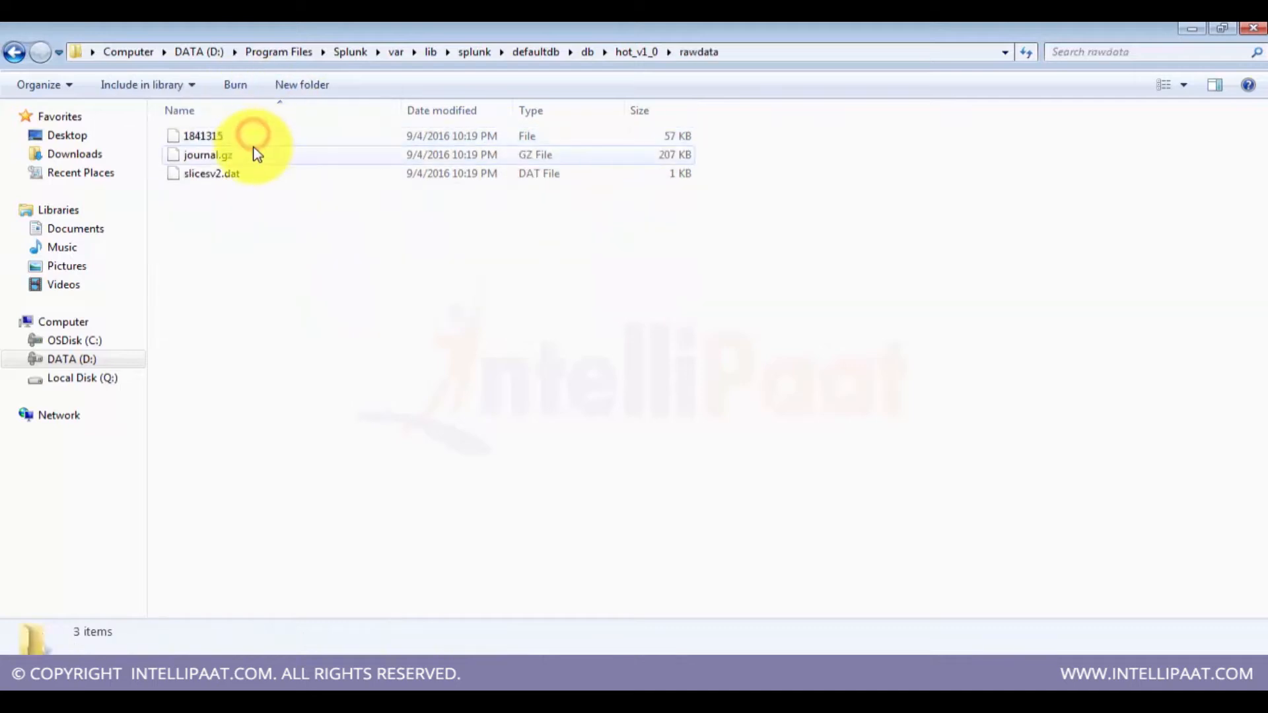
{"action": "key", "text": "BackSpace"}
{"action": "key", "text": "Down"}
{"action": "key", "text": "Down"}
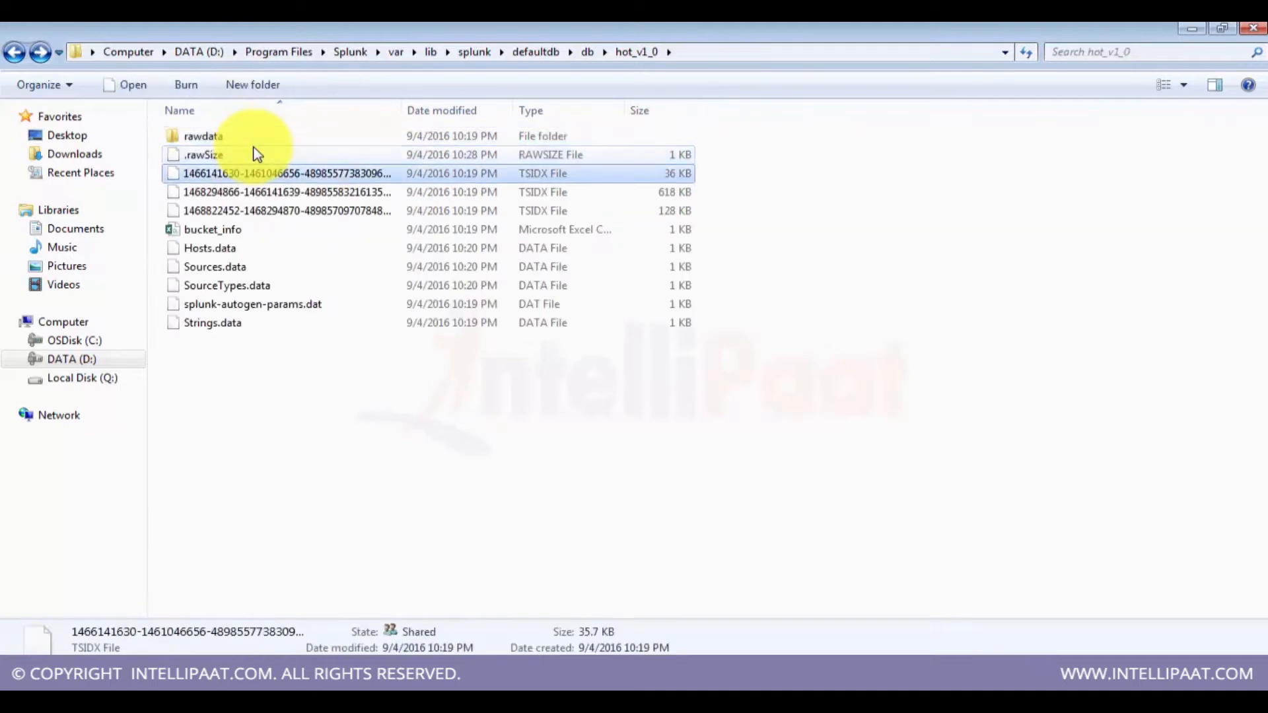
Step: Inspect the full name of the first tsidx file in the hot_v1_0 bucket
{"action": "left_click", "coordinate": [362, 177]}
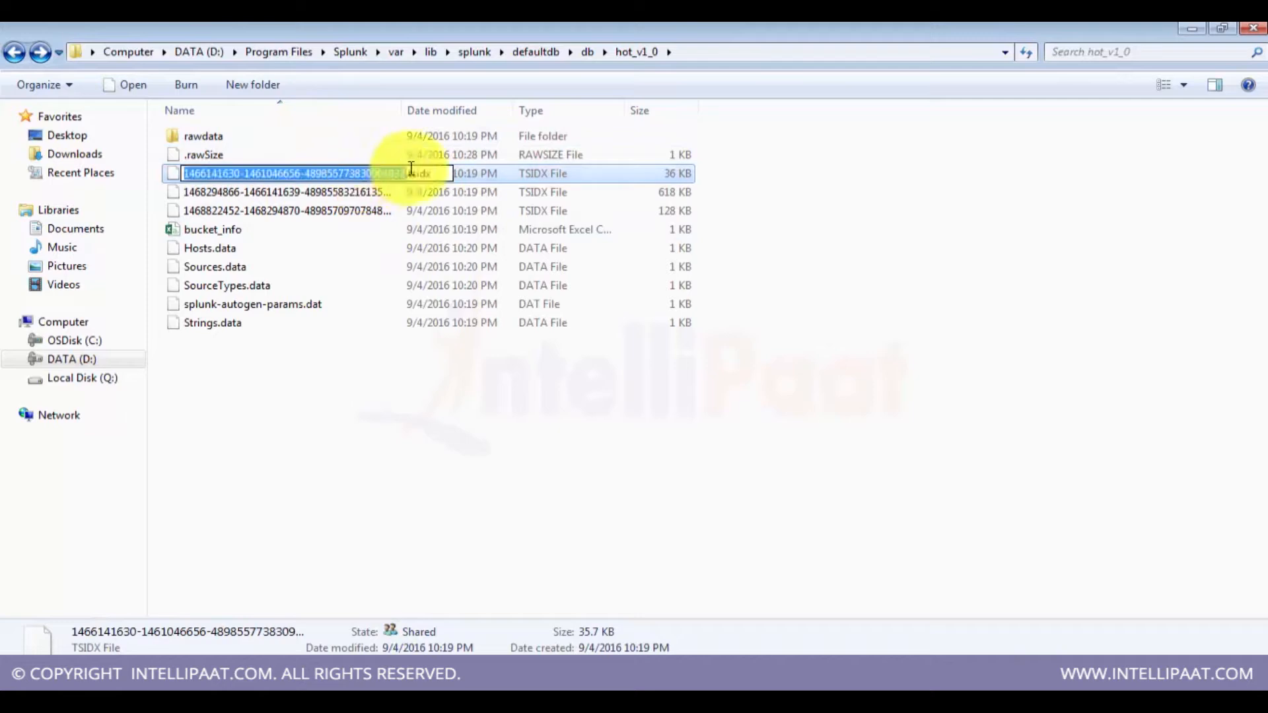
{"action": "double_click", "coordinate": [428, 173]}
{"action": "double_click", "coordinate": [414, 173]}
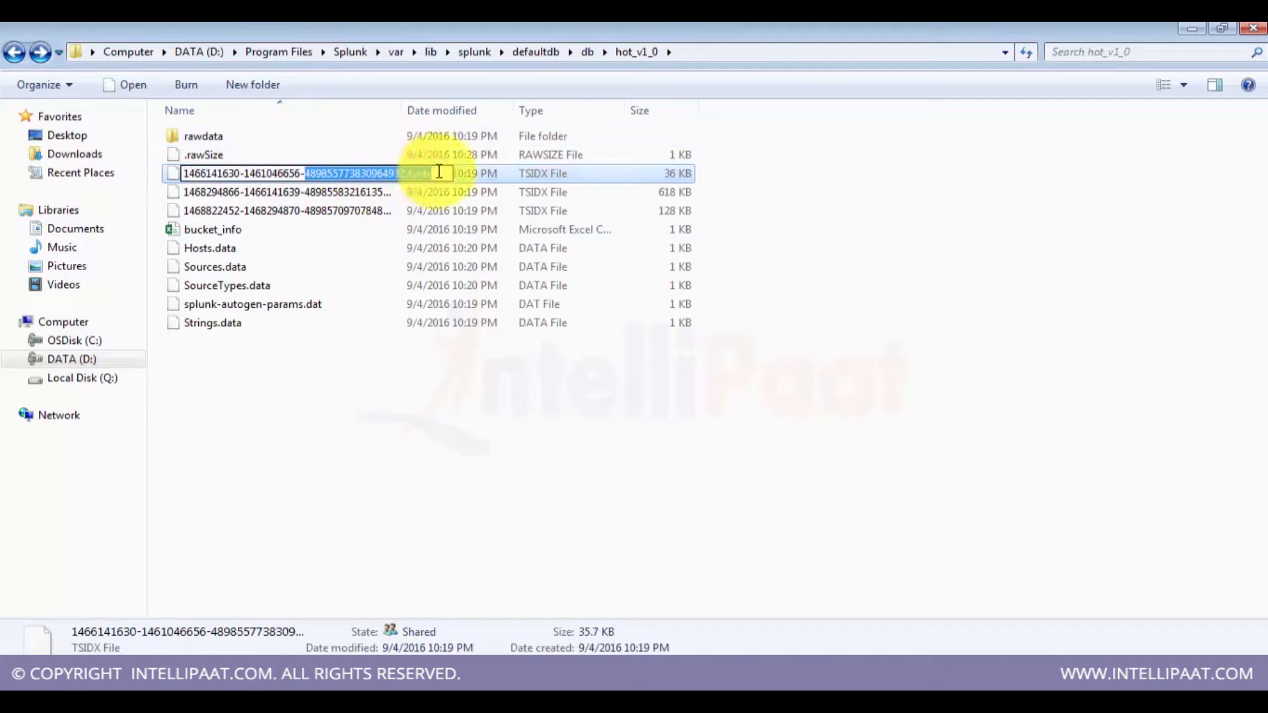
{"action": "left_click", "coordinate": [423, 173]}
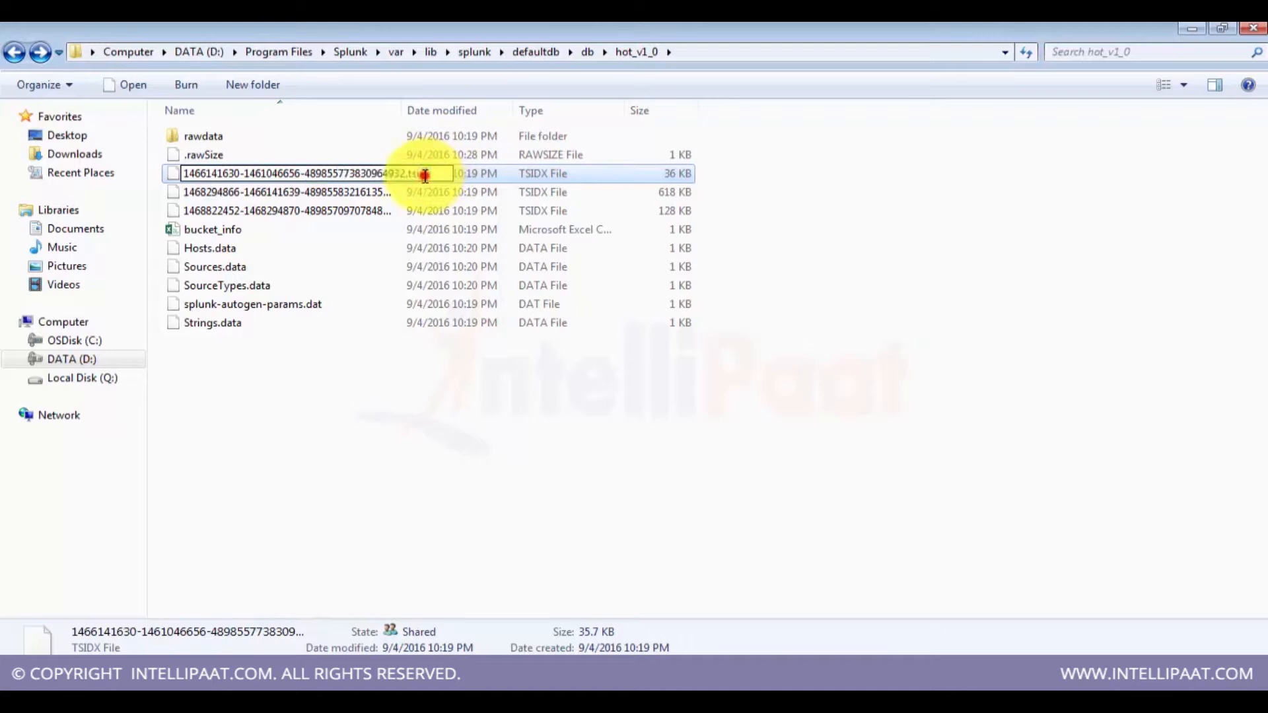
{"action": "left_click", "coordinate": [327, 363]}
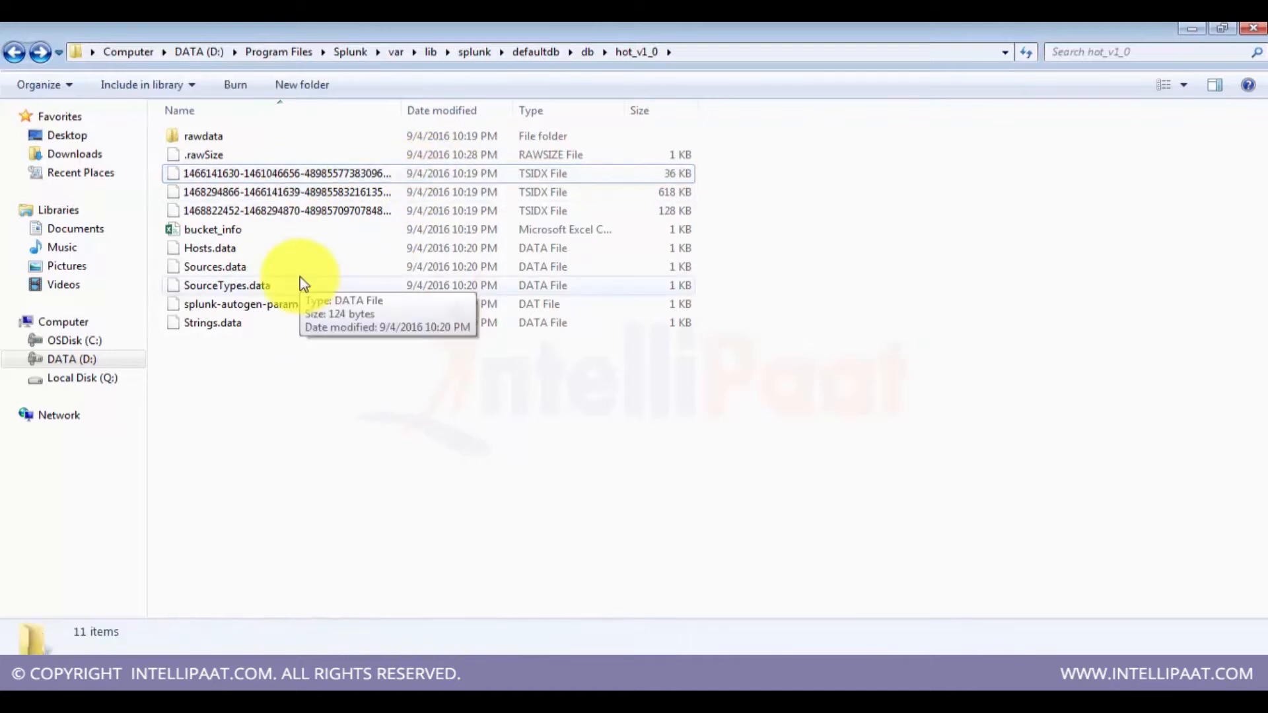
Step: Go back up to the defaultdb folder and switch to the Manage Indexes browser window
{"action": "key", "text": "BackSpace"}
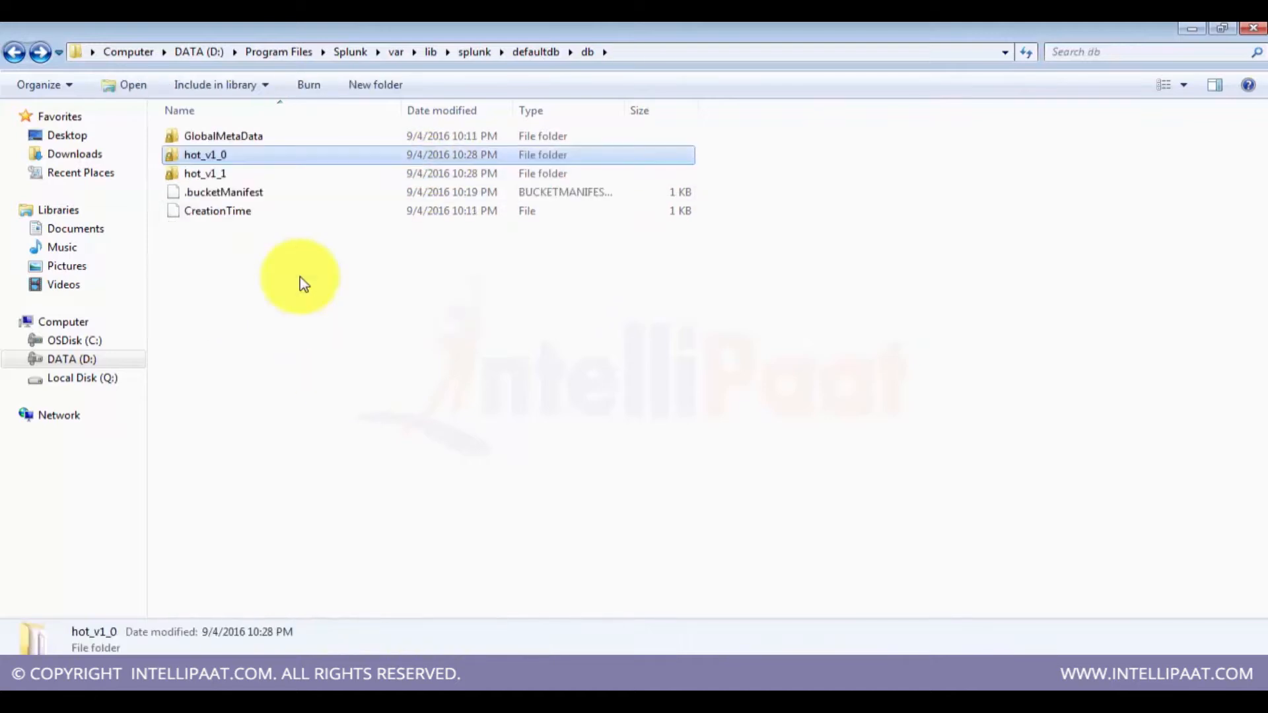
{"action": "key", "text": "BackSpace"}
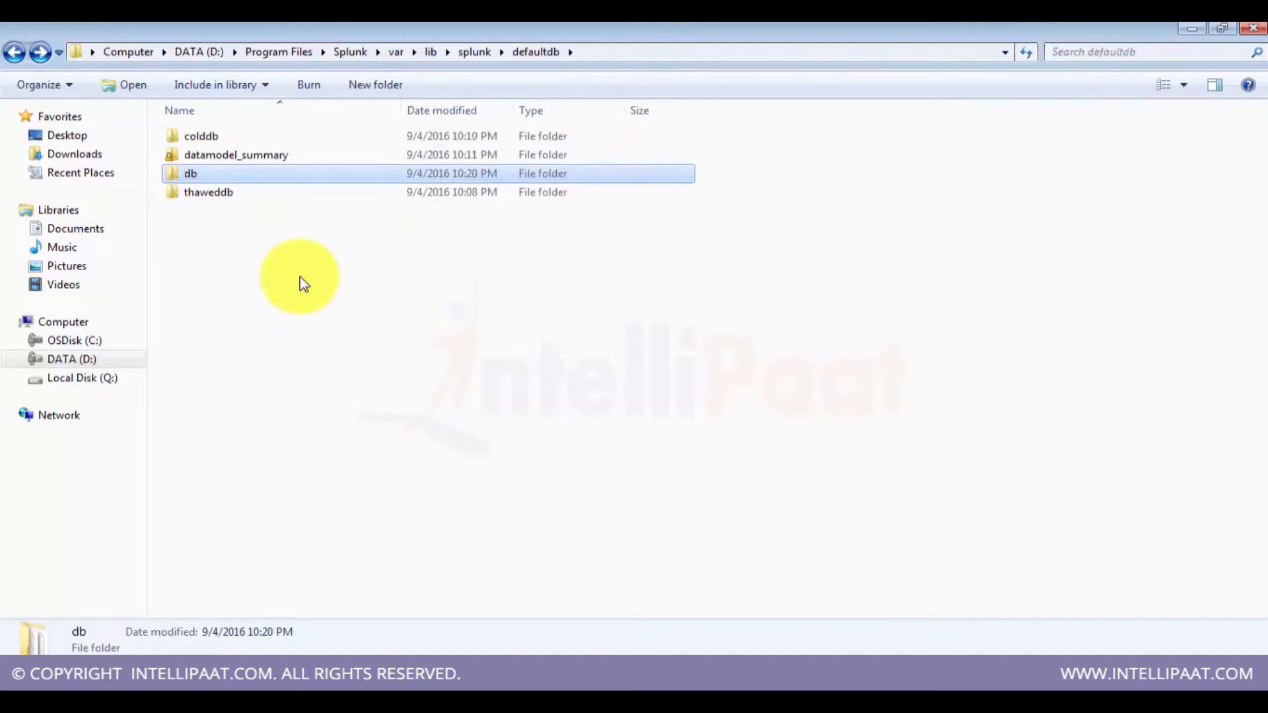
{"action": "left_click", "coordinate": [208, 664]}
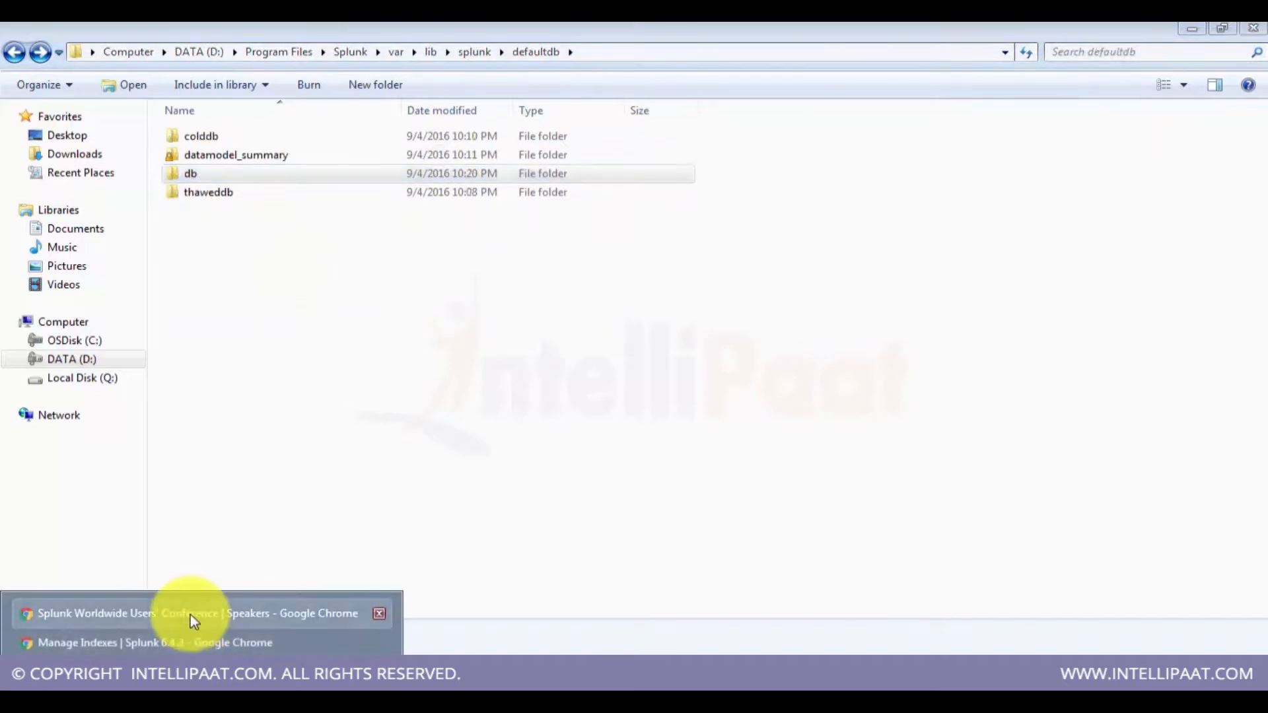
{"action": "left_click", "coordinate": [176, 641]}
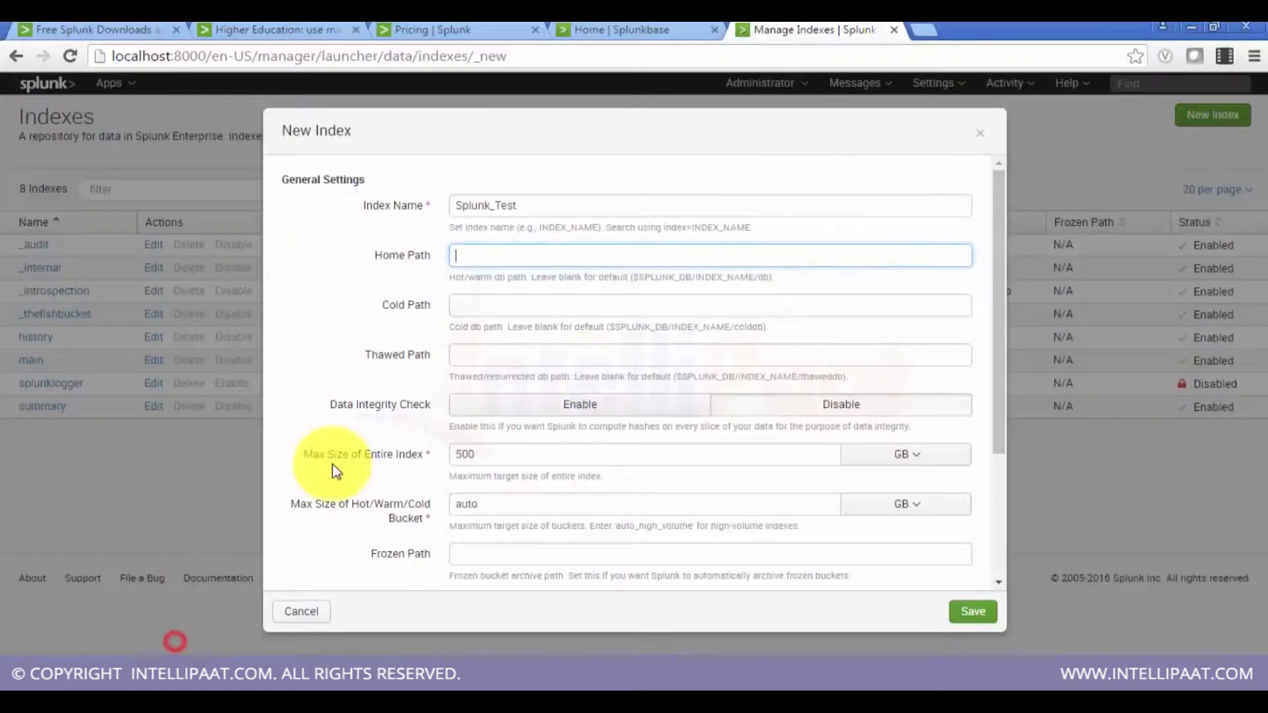
Step: Review the New Index path and size fields and save the Splunk_Test index with the default settings
{"action": "left_click", "coordinate": [620, 256]}
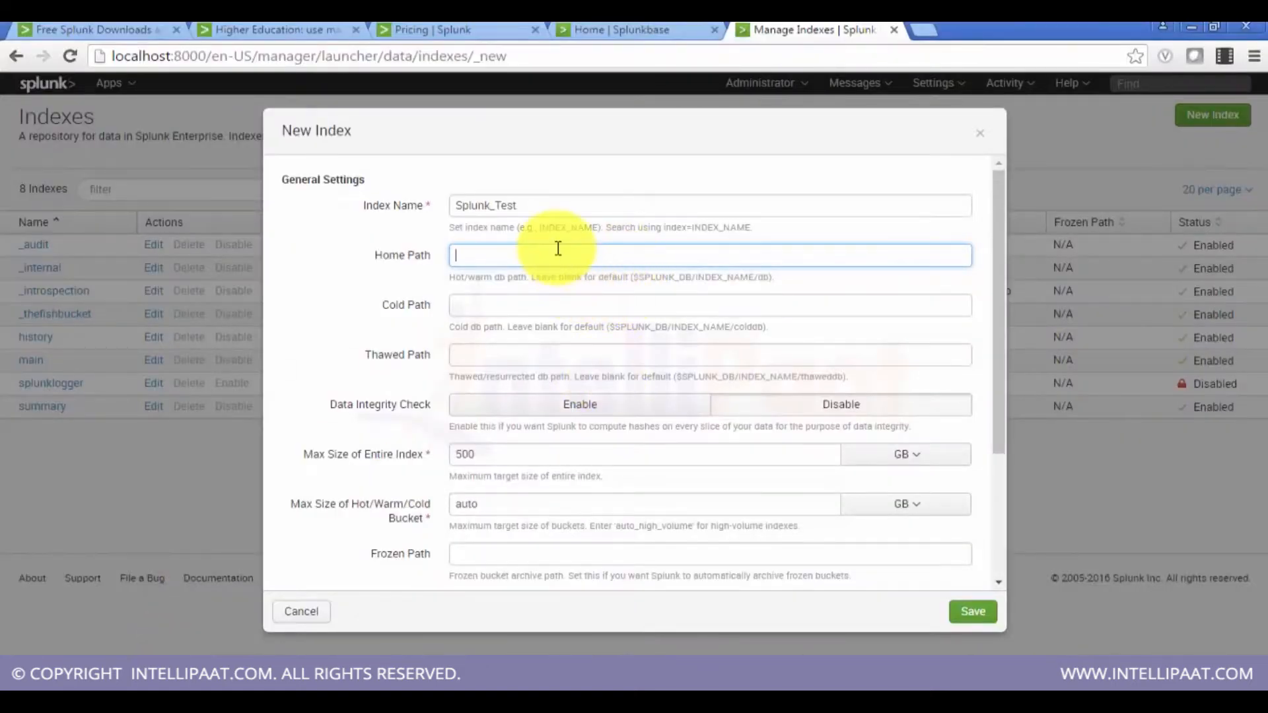
{"action": "left_click", "coordinate": [538, 305]}
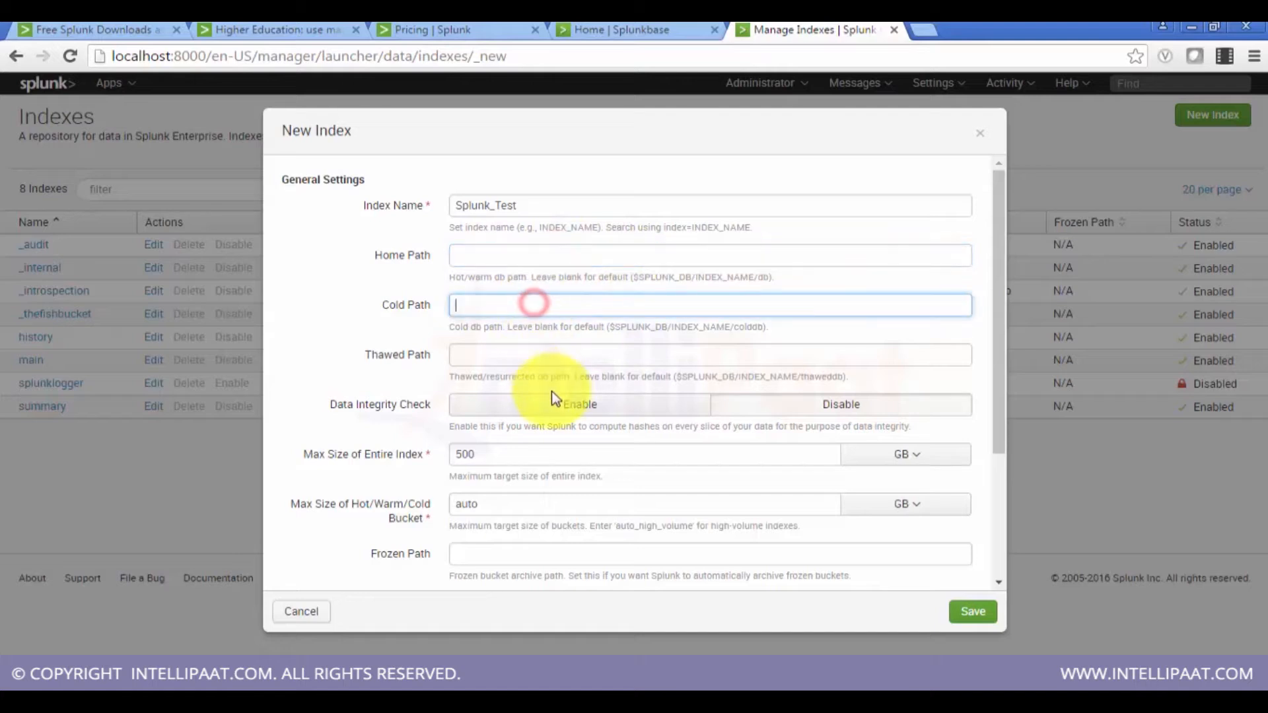
{"action": "left_click", "coordinate": [554, 358]}
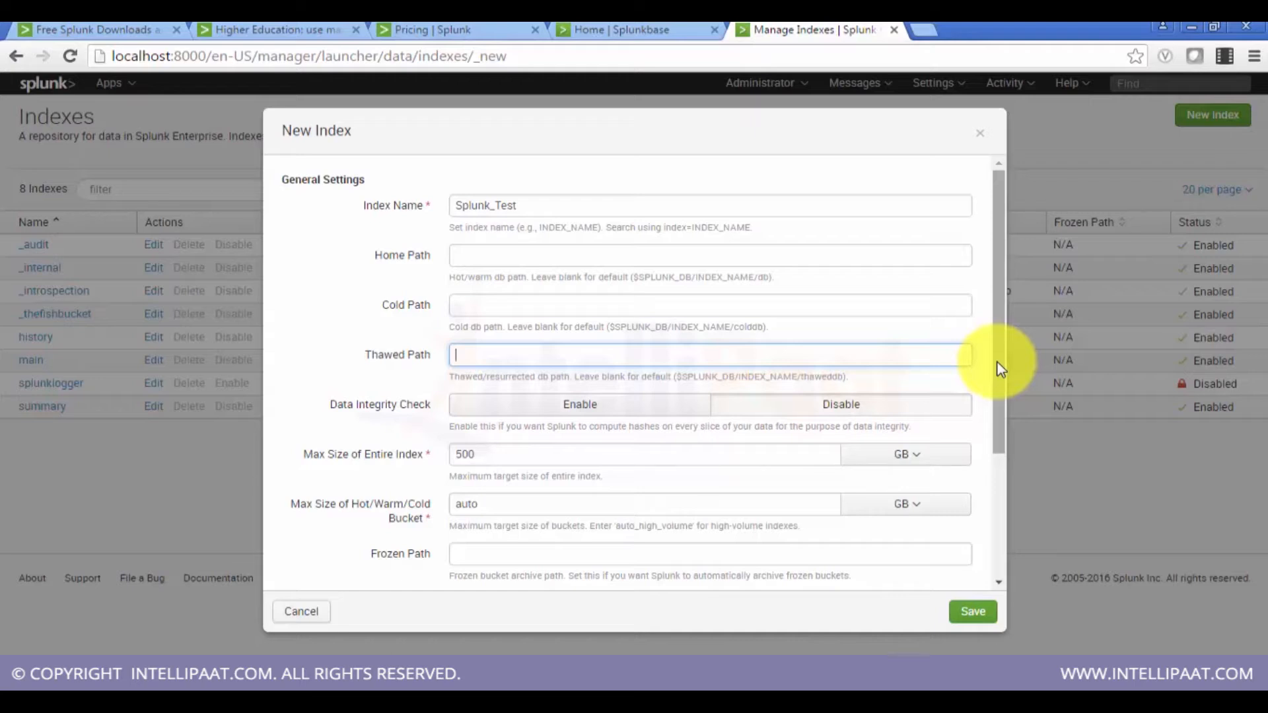
{"action": "left_click_drag", "start_coordinate": [1001, 369], "coordinate": [1002, 382]}
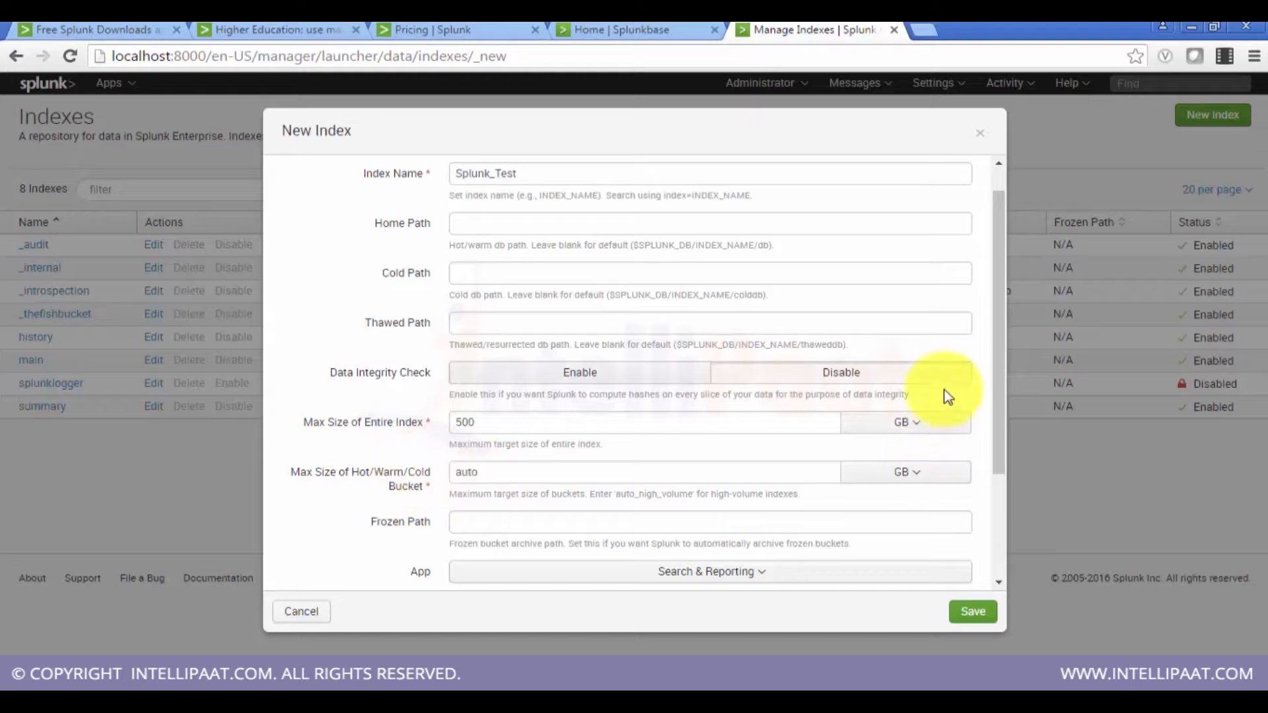
{"action": "left_click_drag", "start_coordinate": [999, 381], "coordinate": [1003, 409]}
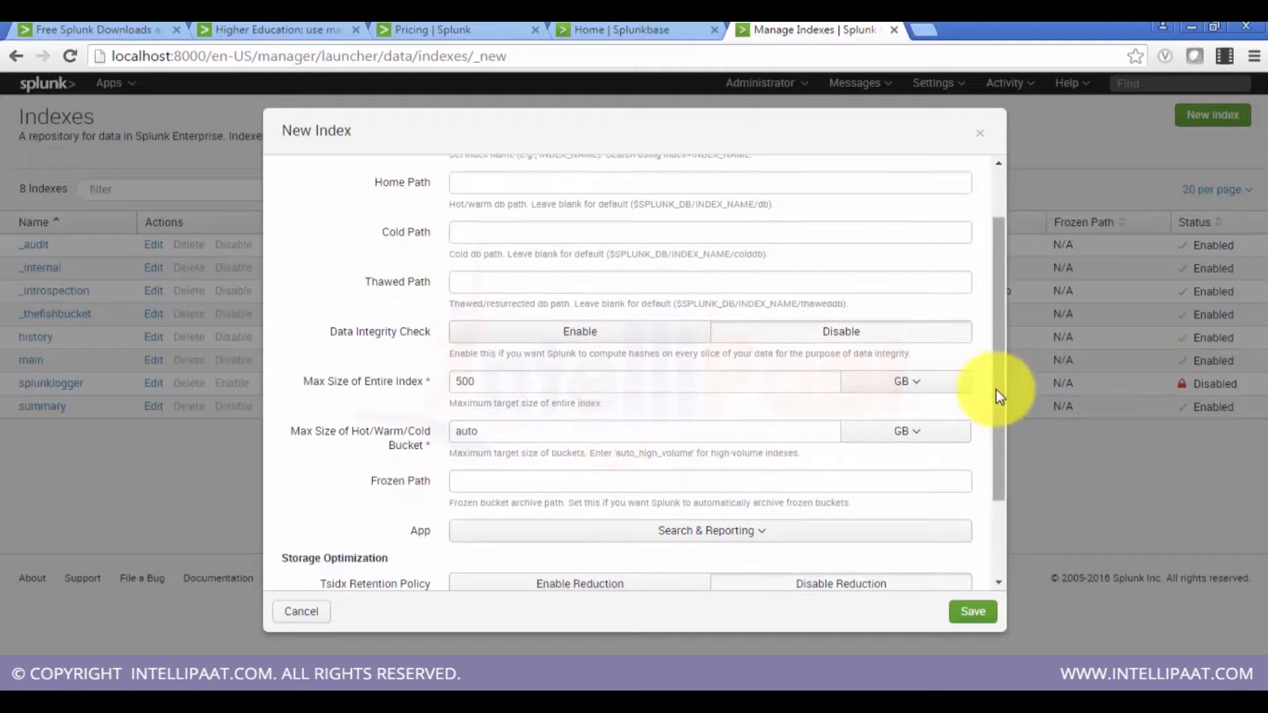
{"action": "left_click_drag", "start_coordinate": [996, 389], "coordinate": [996, 402]}
{"action": "left_click", "coordinate": [585, 466]}
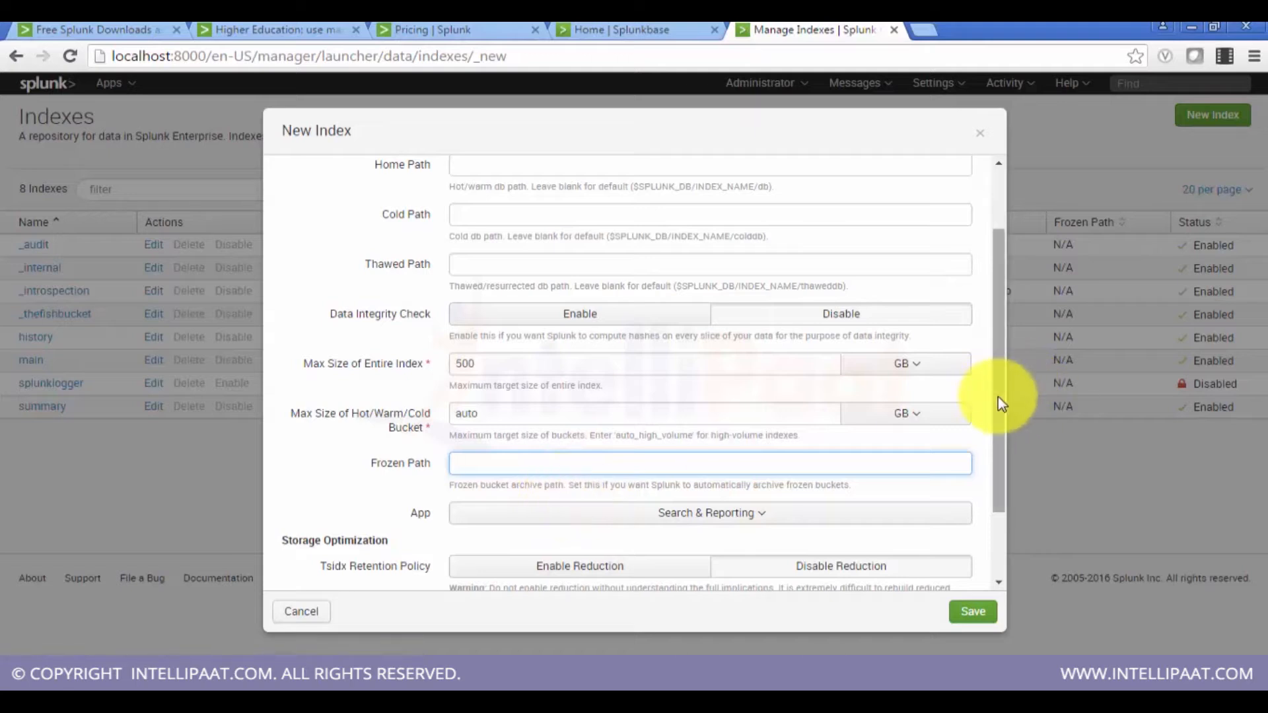
{"action": "left_click_drag", "start_coordinate": [997, 397], "coordinate": [1007, 455]}
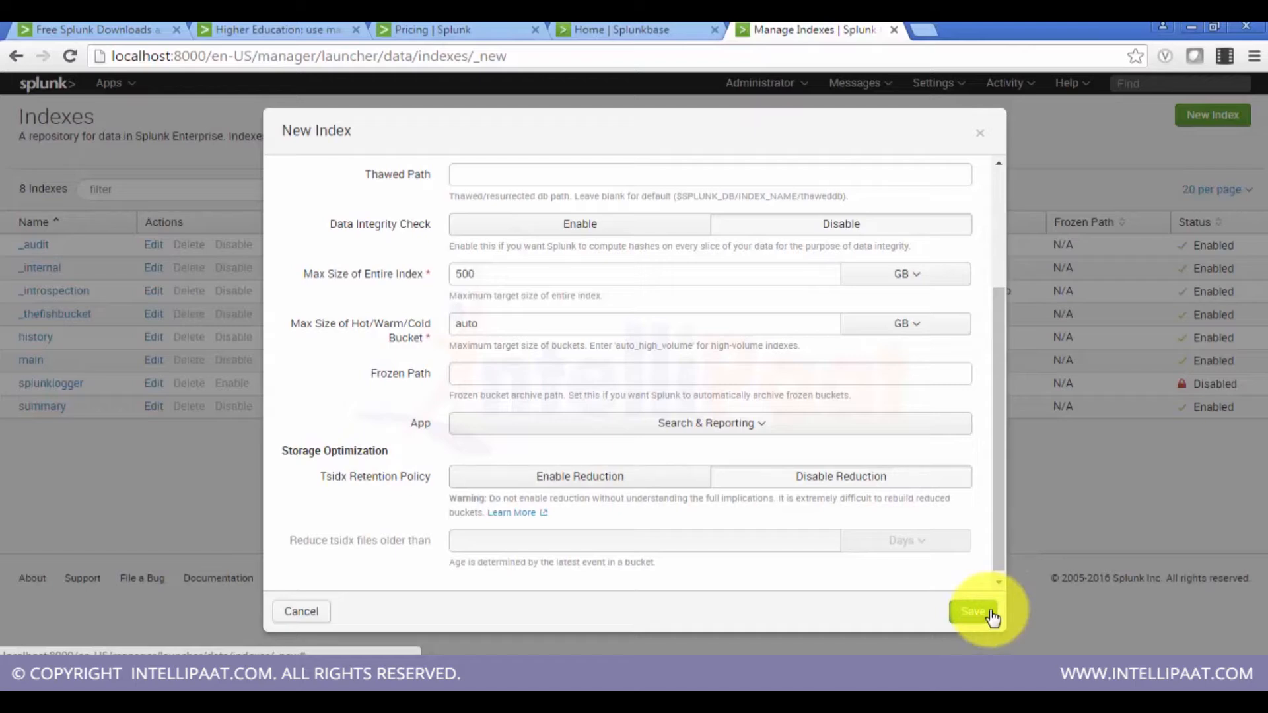
{"action": "left_click_drag", "start_coordinate": [993, 454], "coordinate": [984, 507]}
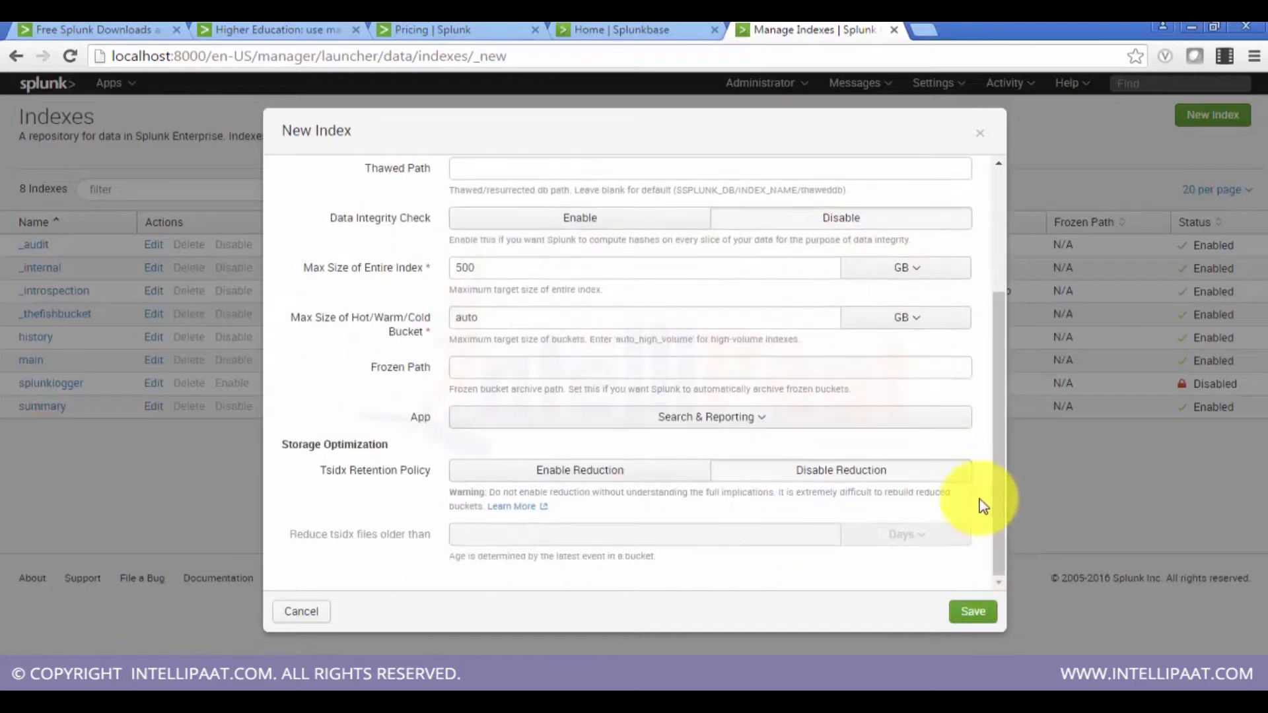
{"action": "left_click", "coordinate": [968, 614]}
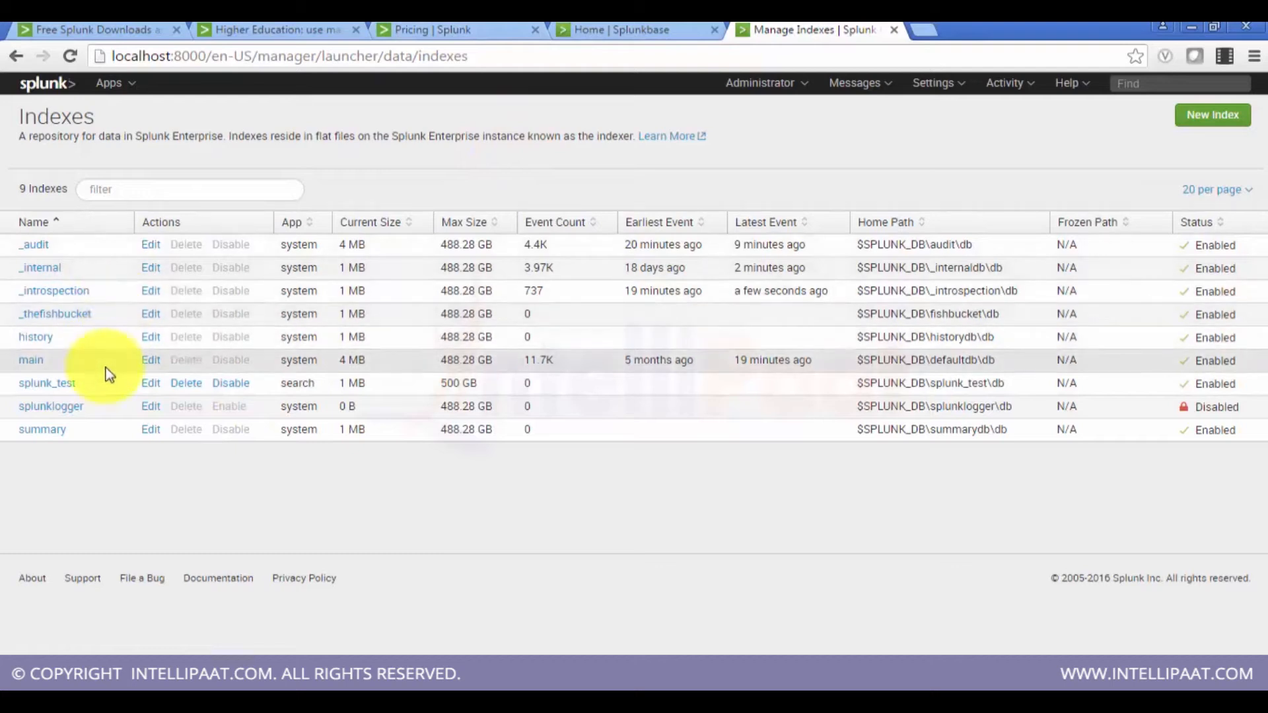
Step: Edit the local event log collection to collect the Security log instead of Application into the splunk_test index
{"action": "left_click", "coordinate": [941, 89]}
{"action": "left_click", "coordinate": [1062, 141]}
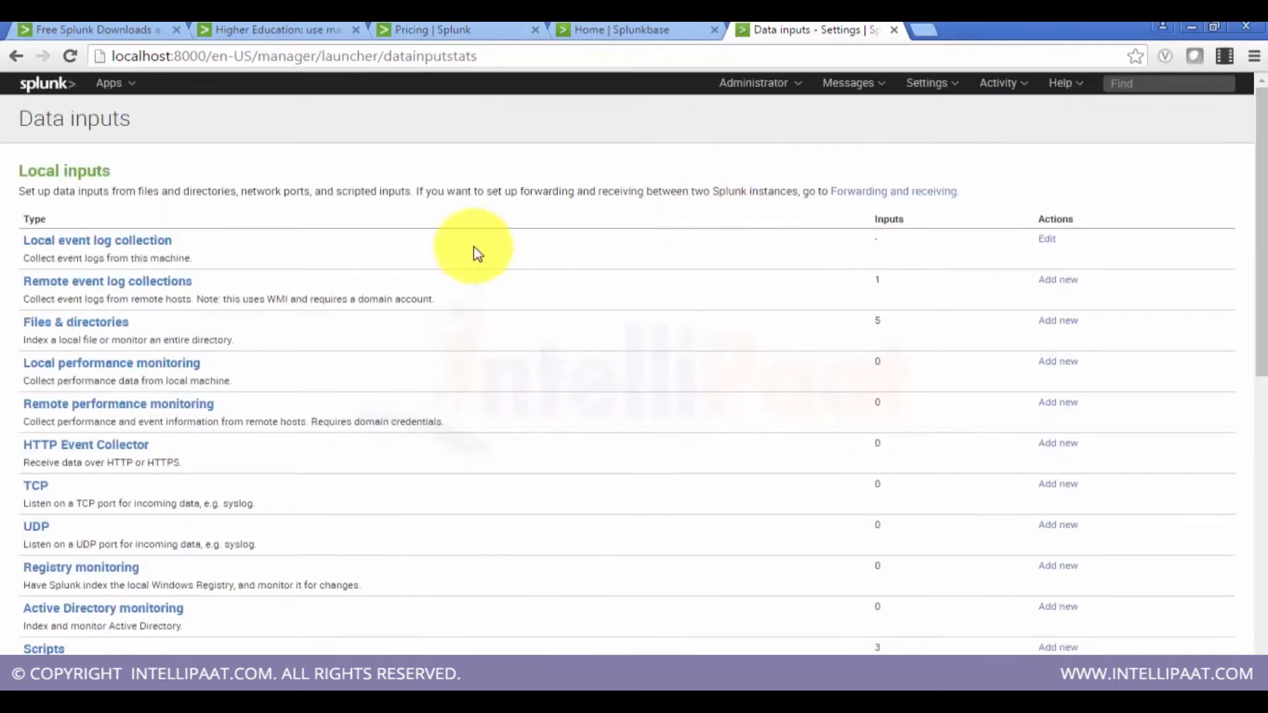
{"action": "left_click", "coordinate": [1046, 241]}
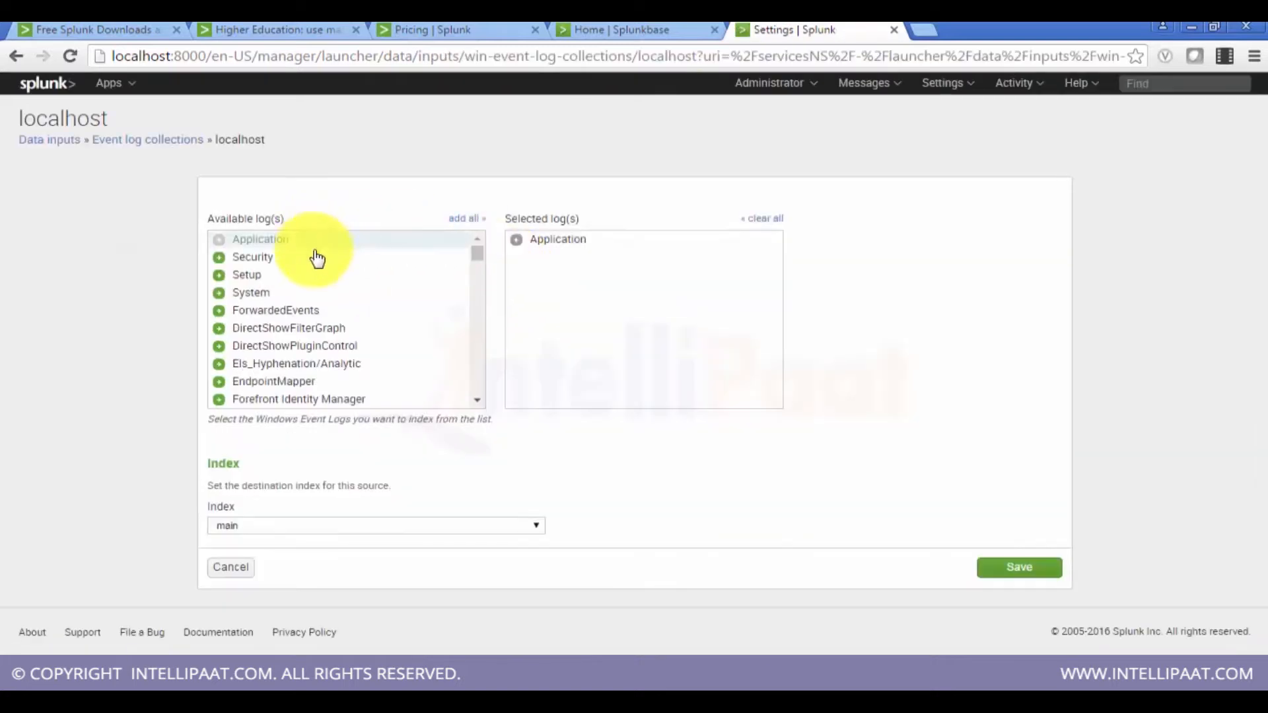
{"action": "left_click", "coordinate": [285, 257]}
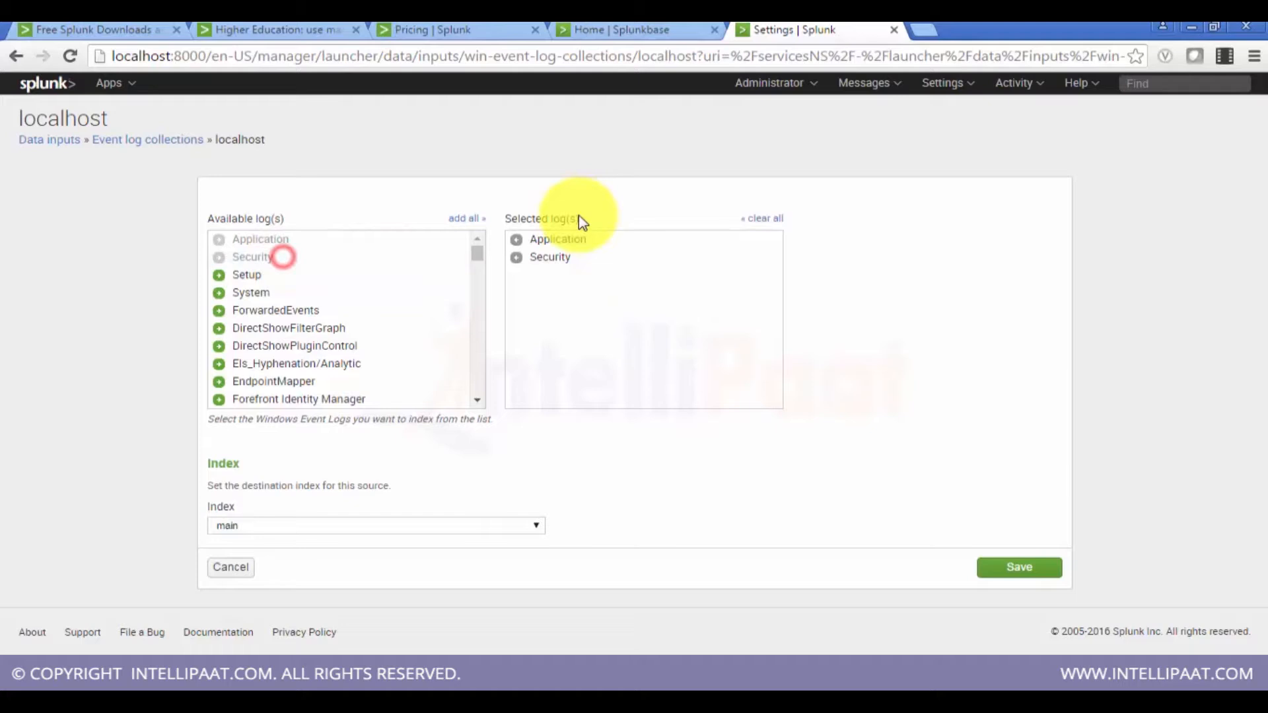
{"action": "left_click", "coordinate": [553, 242]}
{"action": "left_click", "coordinate": [484, 523]}
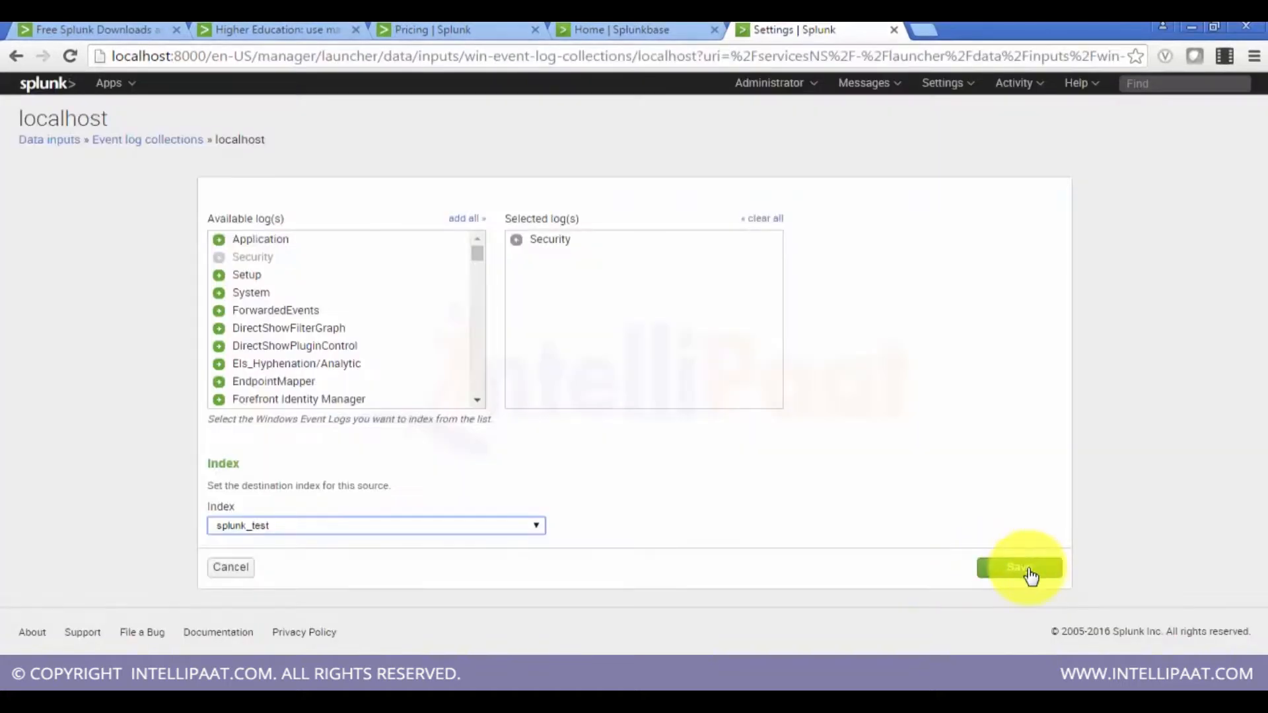
{"action": "left_click", "coordinate": [1031, 576]}
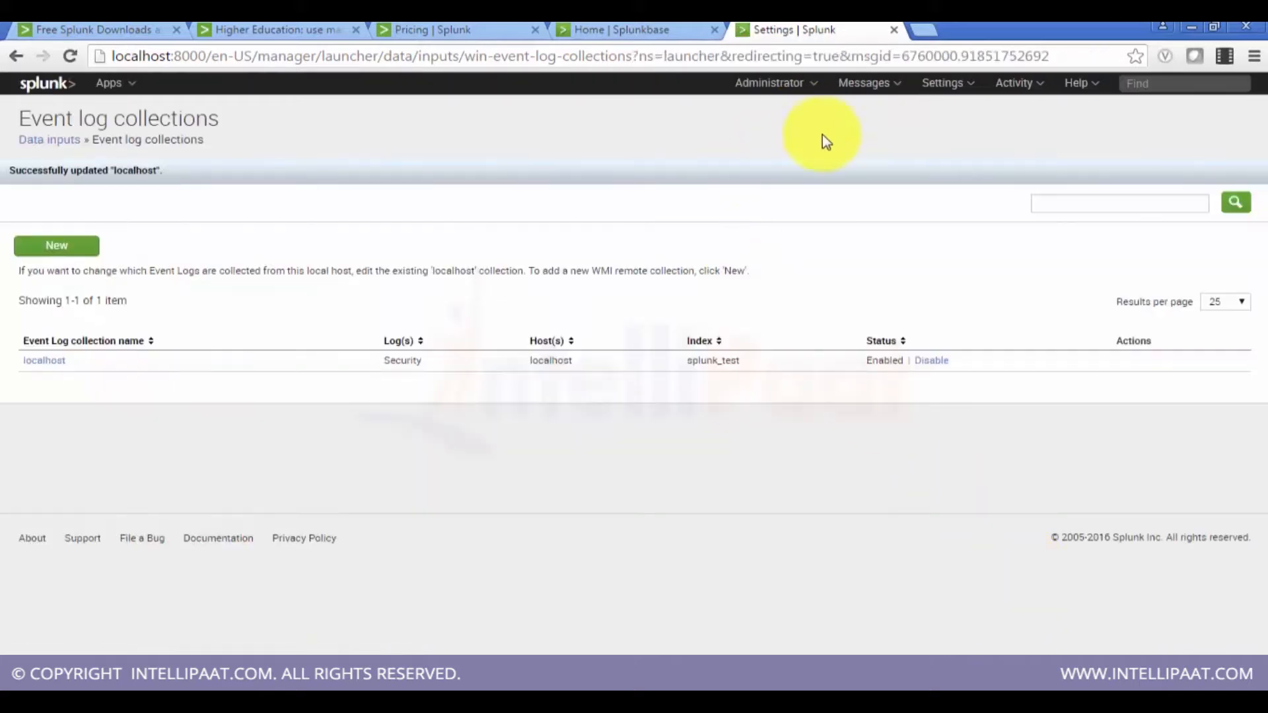
Step: Open the Indexes page to review the splunk_test index entry
{"action": "left_click", "coordinate": [961, 84]}
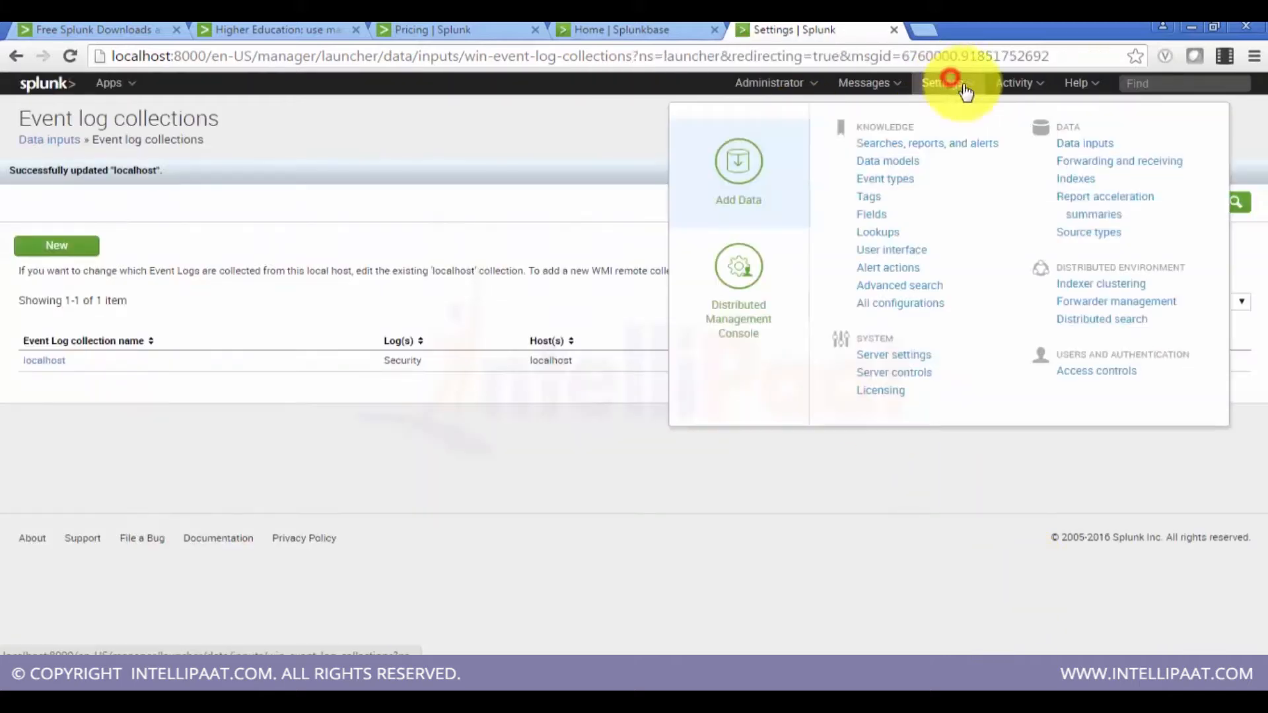
{"action": "left_click", "coordinate": [1064, 180]}
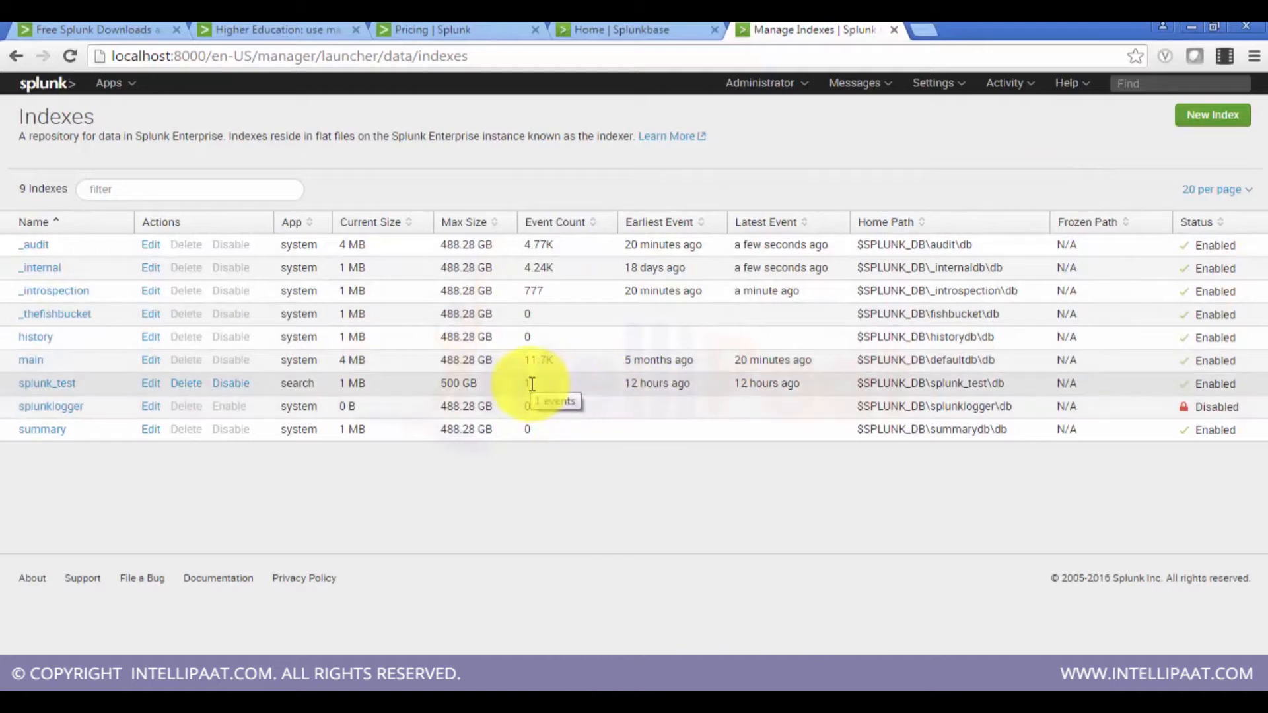
Step: Open the Search & Reporting app and skip the welcome tour
{"action": "left_click", "coordinate": [45, 94]}
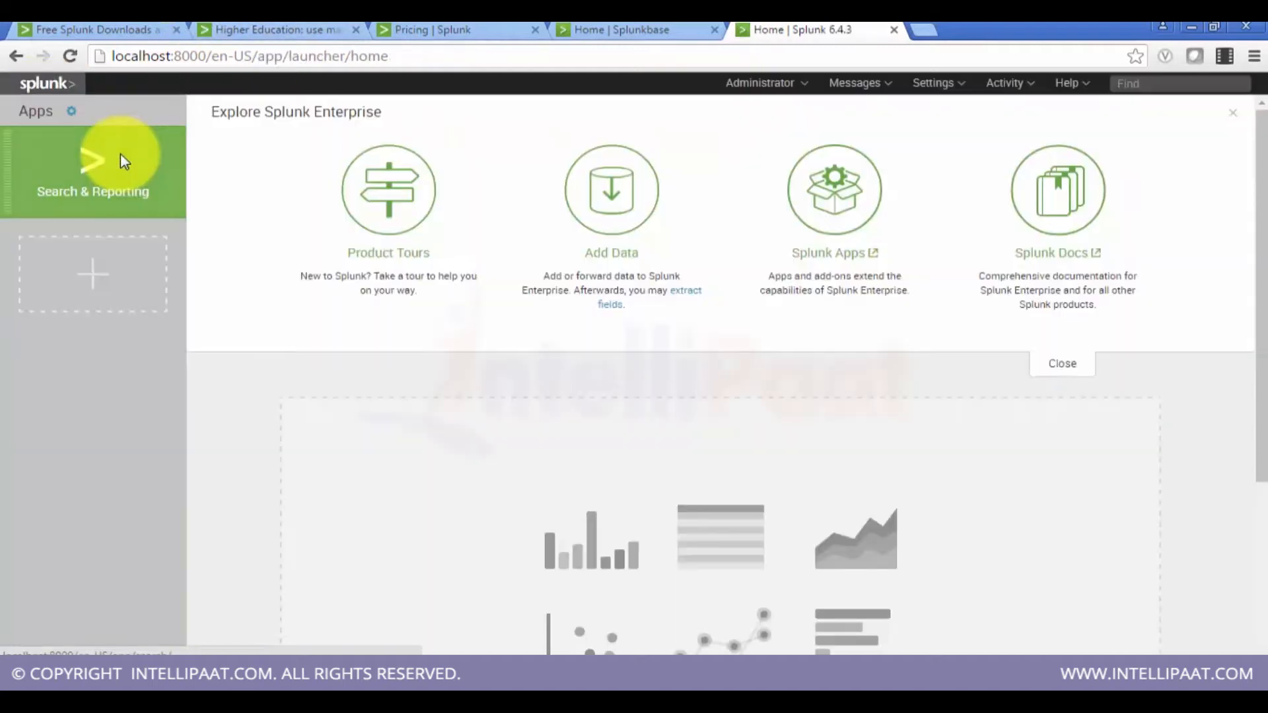
{"action": "left_click", "coordinate": [135, 166]}
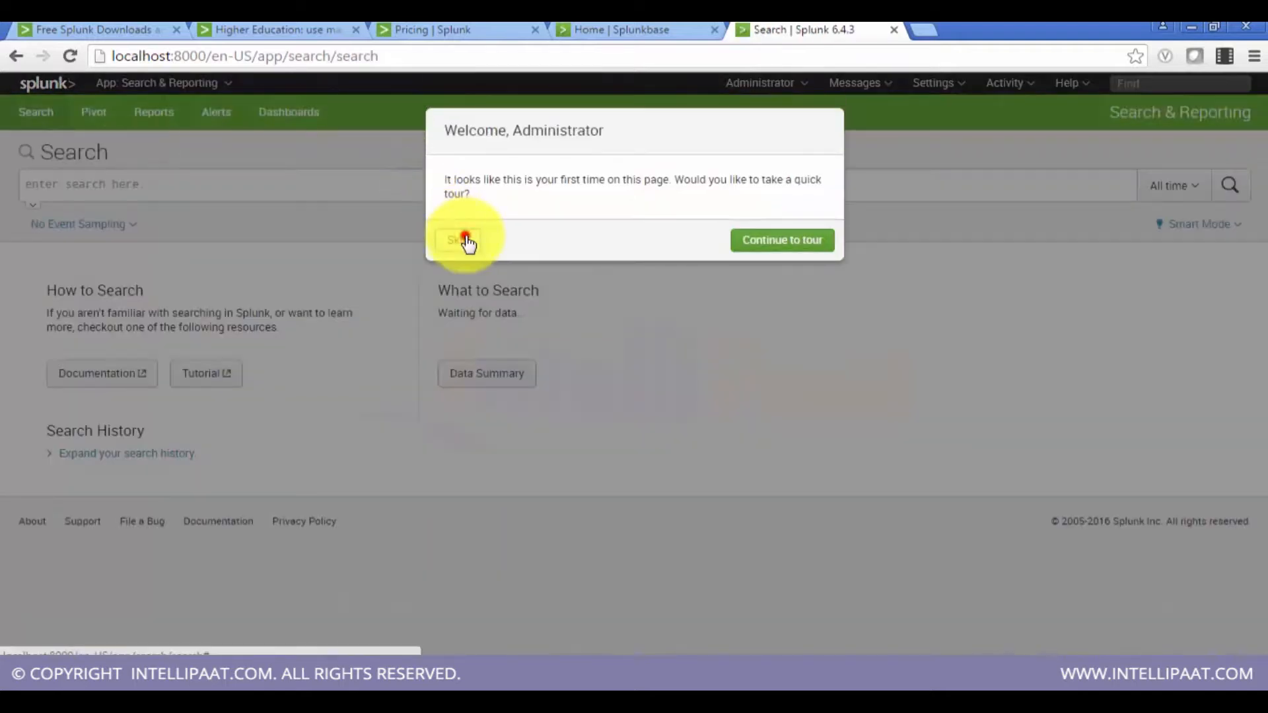
{"action": "left_click", "coordinate": [466, 241]}
Step: Search for index=splunk_test over all time
{"action": "left_click", "coordinate": [258, 181]}
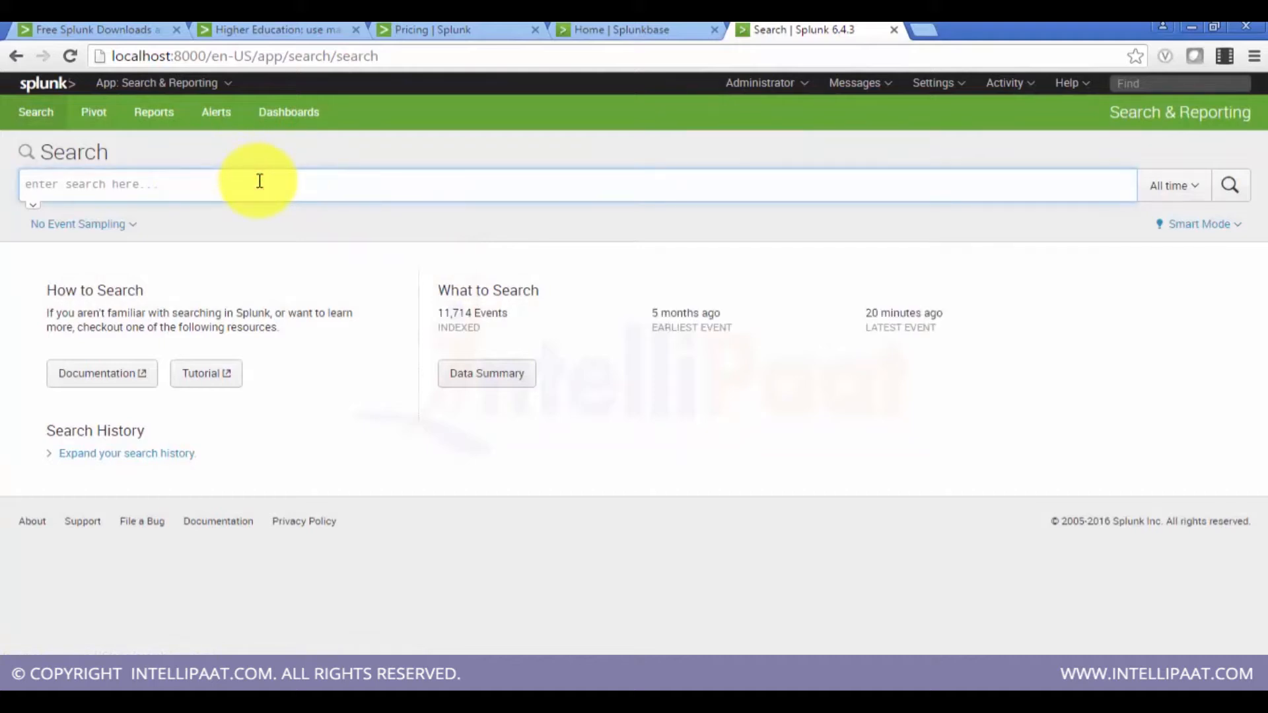
{"action": "type", "text": "splunk"}
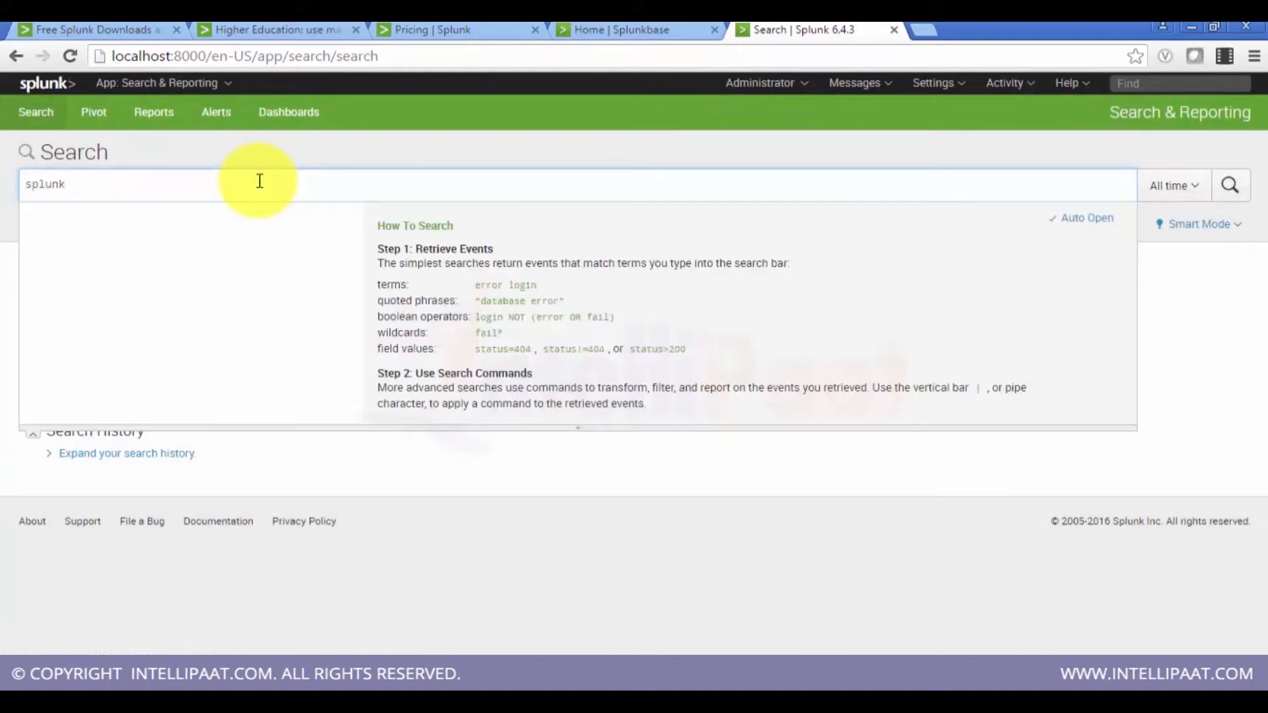
{"action": "key", "text": "BackSpace"}
{"action": "key", "text": "BackSpace"}
{"action": "key", "text": "BackSpace"}
{"action": "type", "text": "index=splunk"}
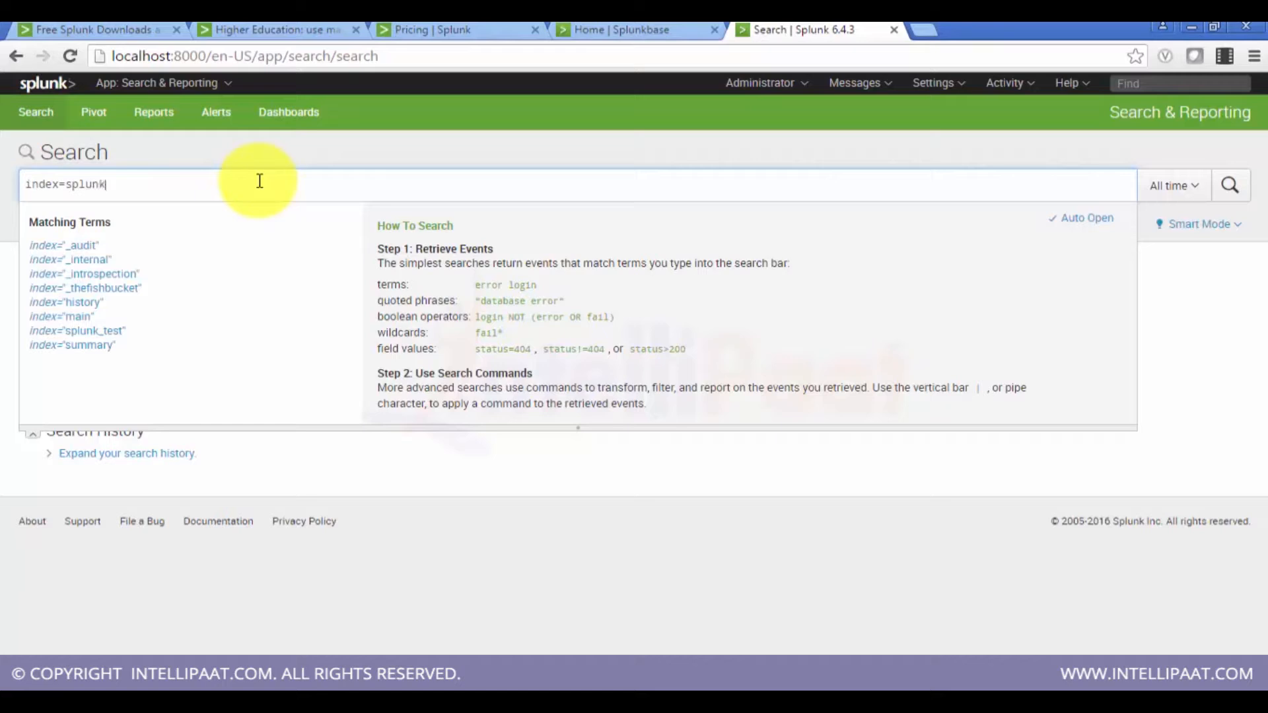
{"action": "type", "text": "_t"}
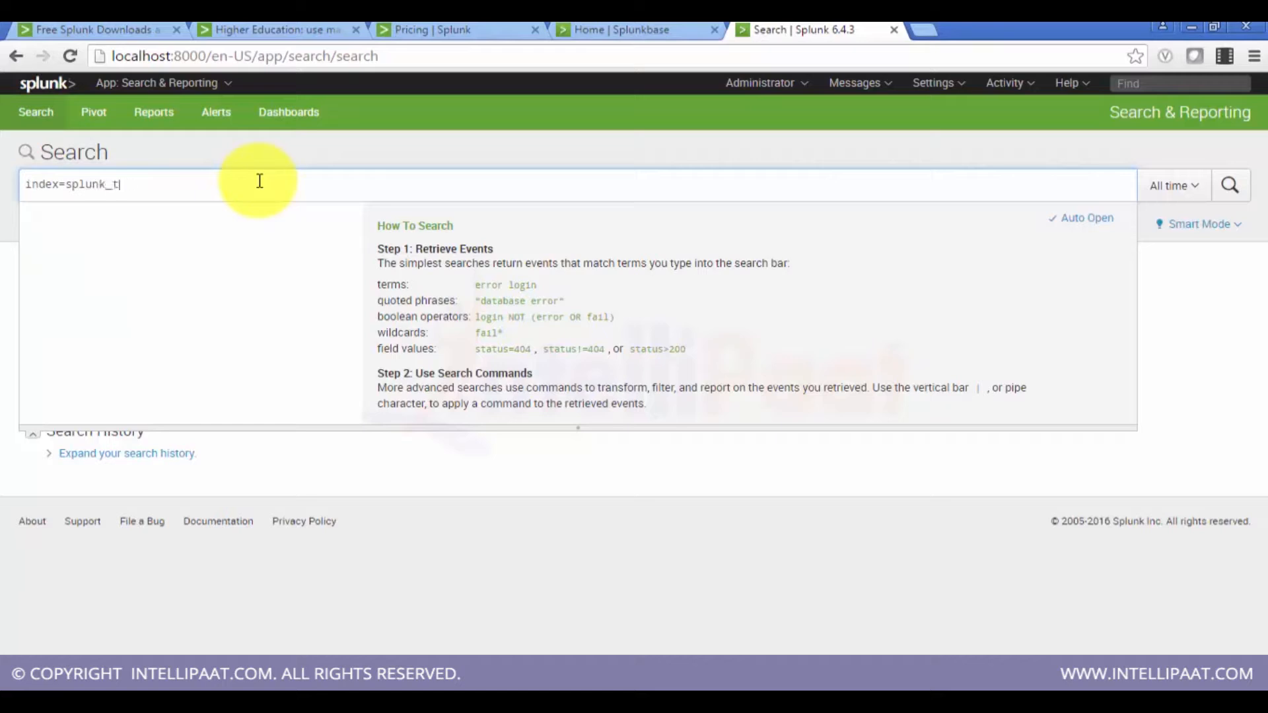
{"action": "type", "text": "w"}
{"action": "type", "text": "est"}
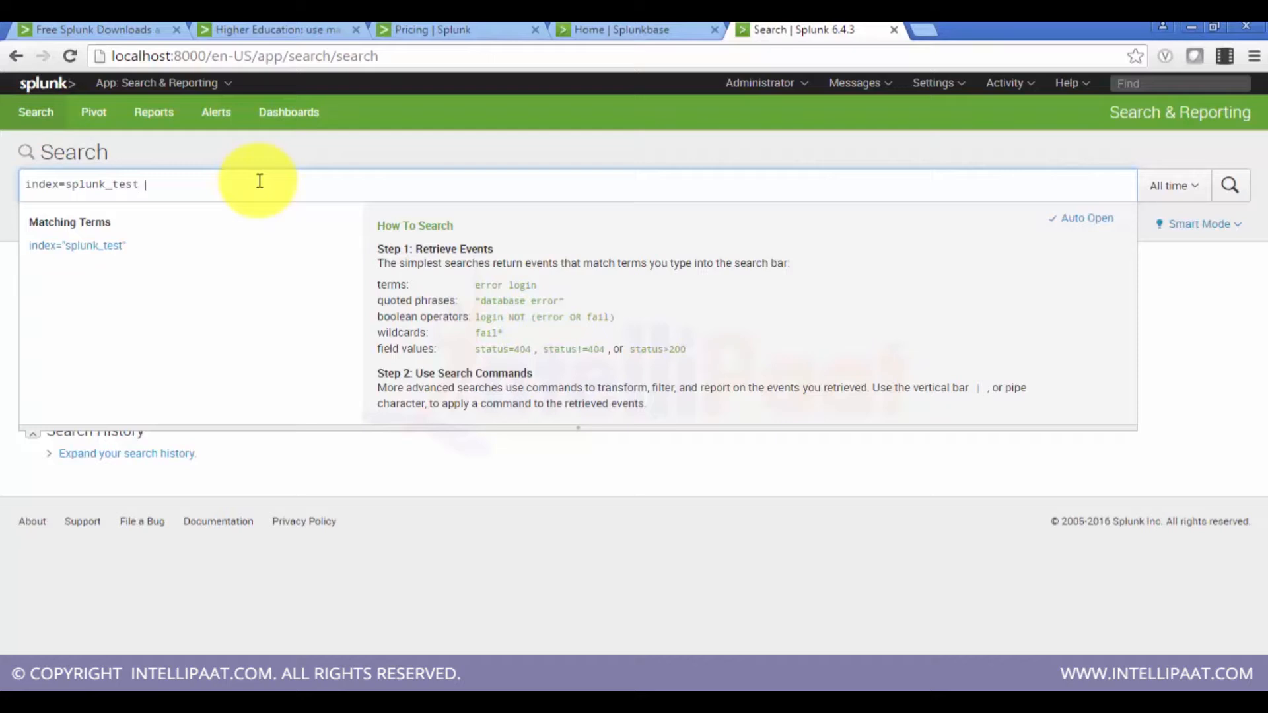
{"action": "left_click", "coordinate": [1251, 199]}
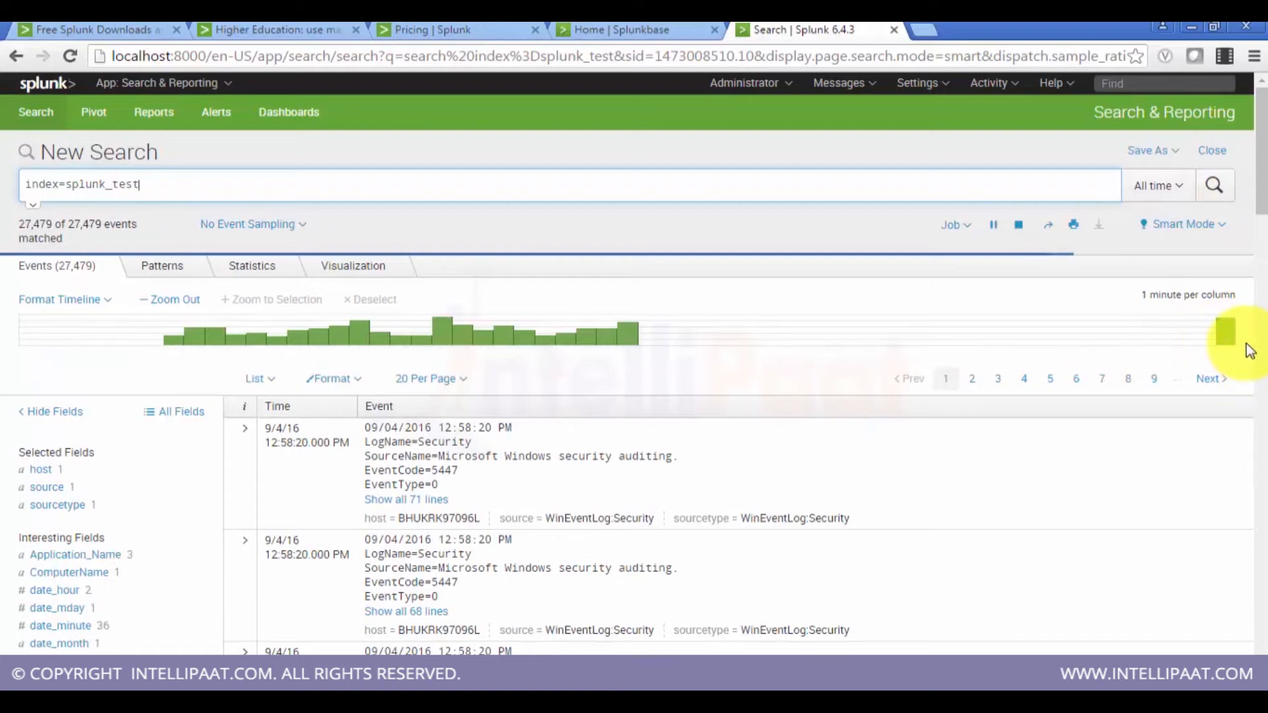
{"action": "mouse_move", "coordinate": [1227, 335]}
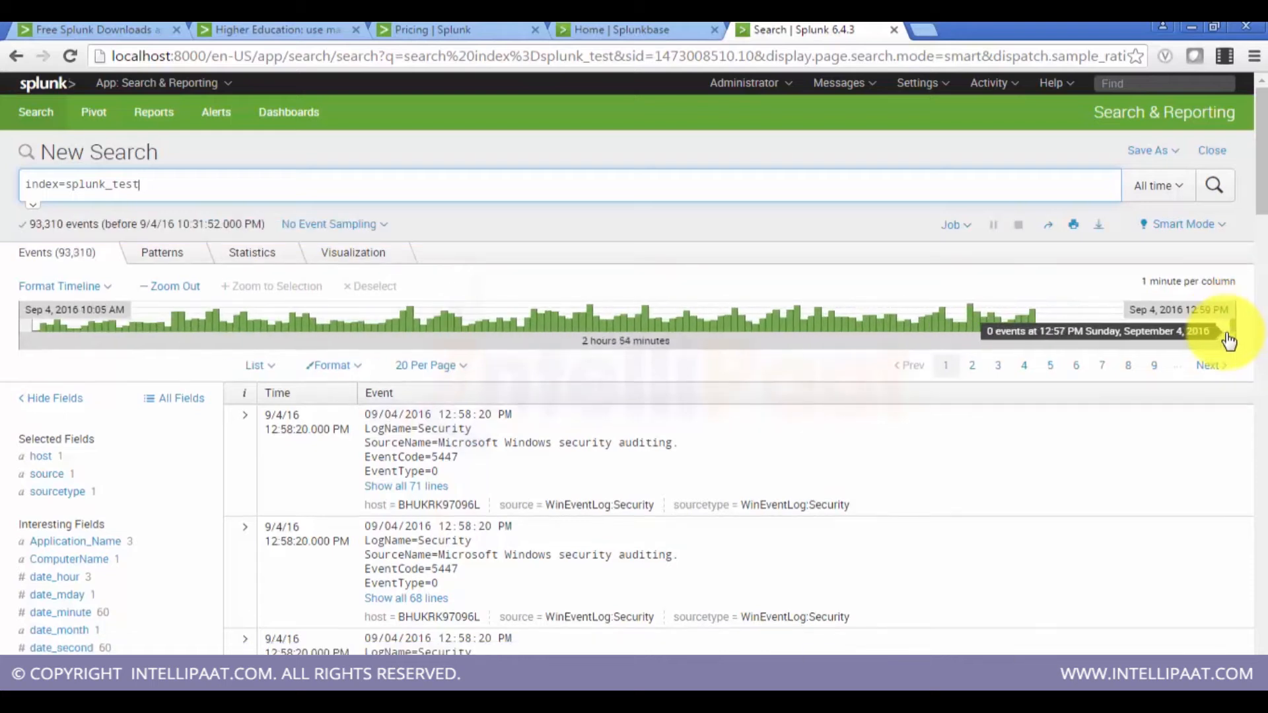
Step: Rerun the index=splunk_test search with the time range set to Last 30 days
{"action": "left_click", "coordinate": [1169, 187]}
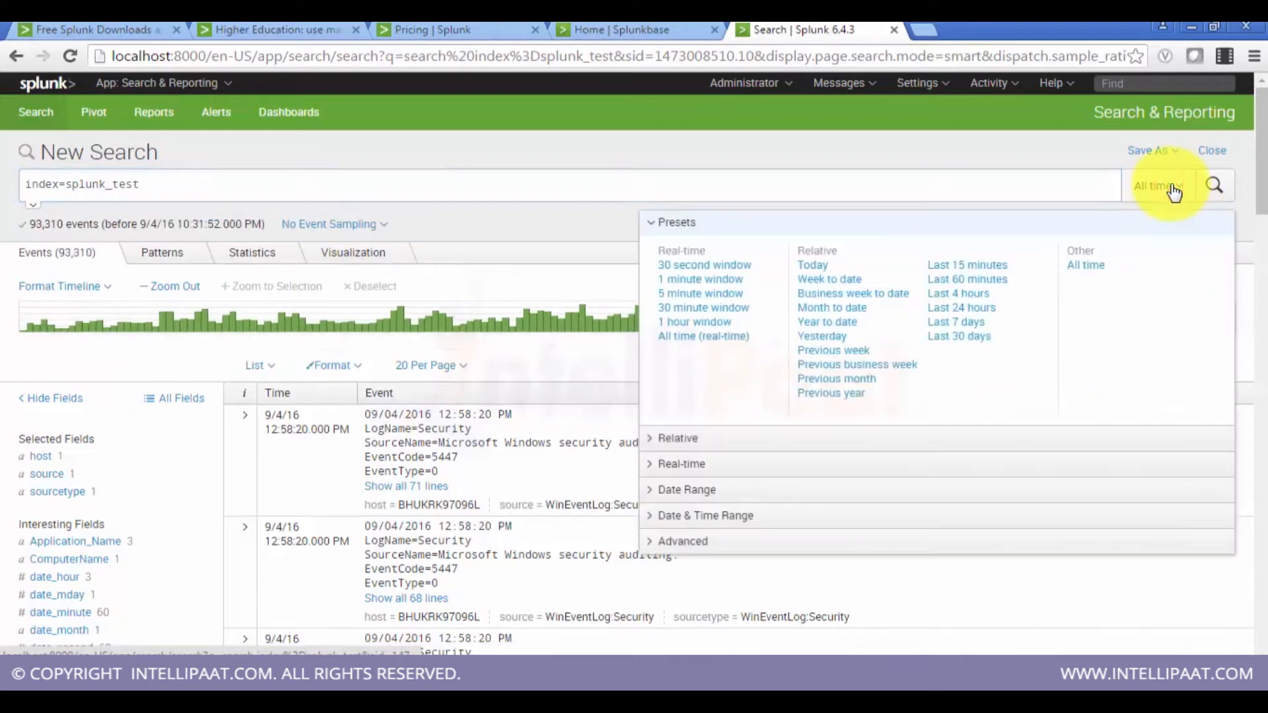
{"action": "left_click", "coordinate": [1000, 285]}
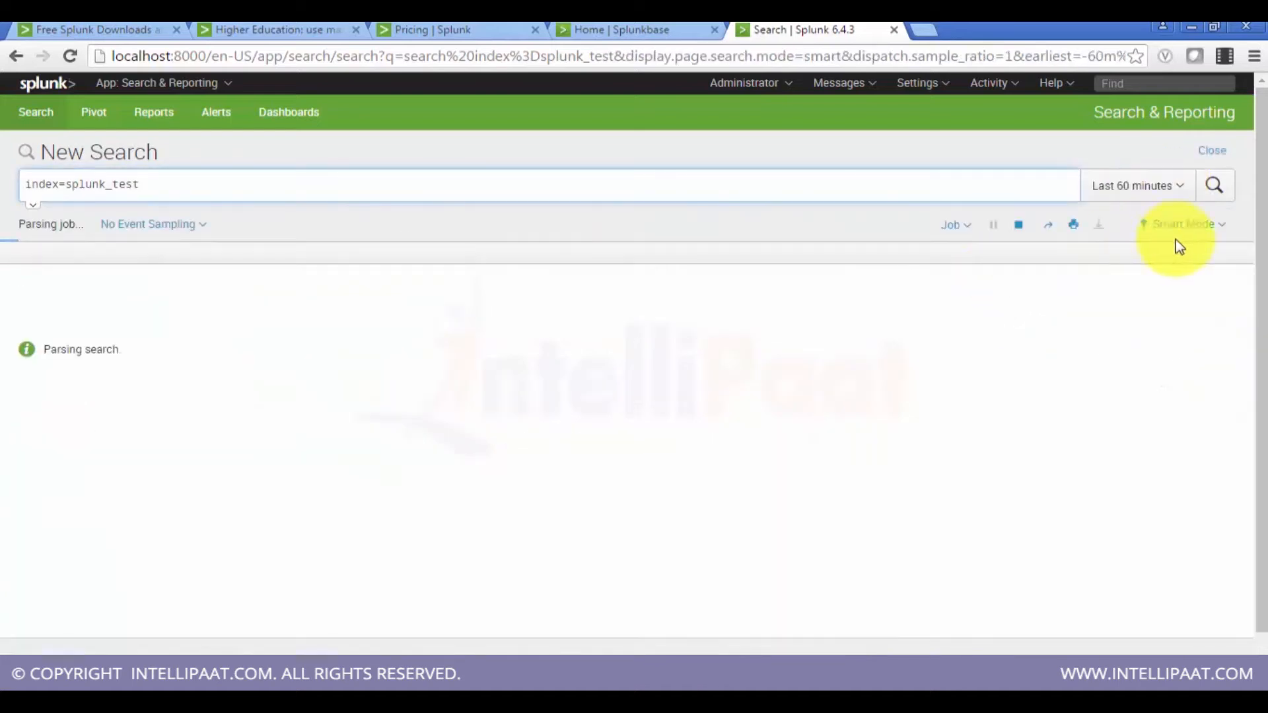
{"action": "left_click", "coordinate": [1155, 189]}
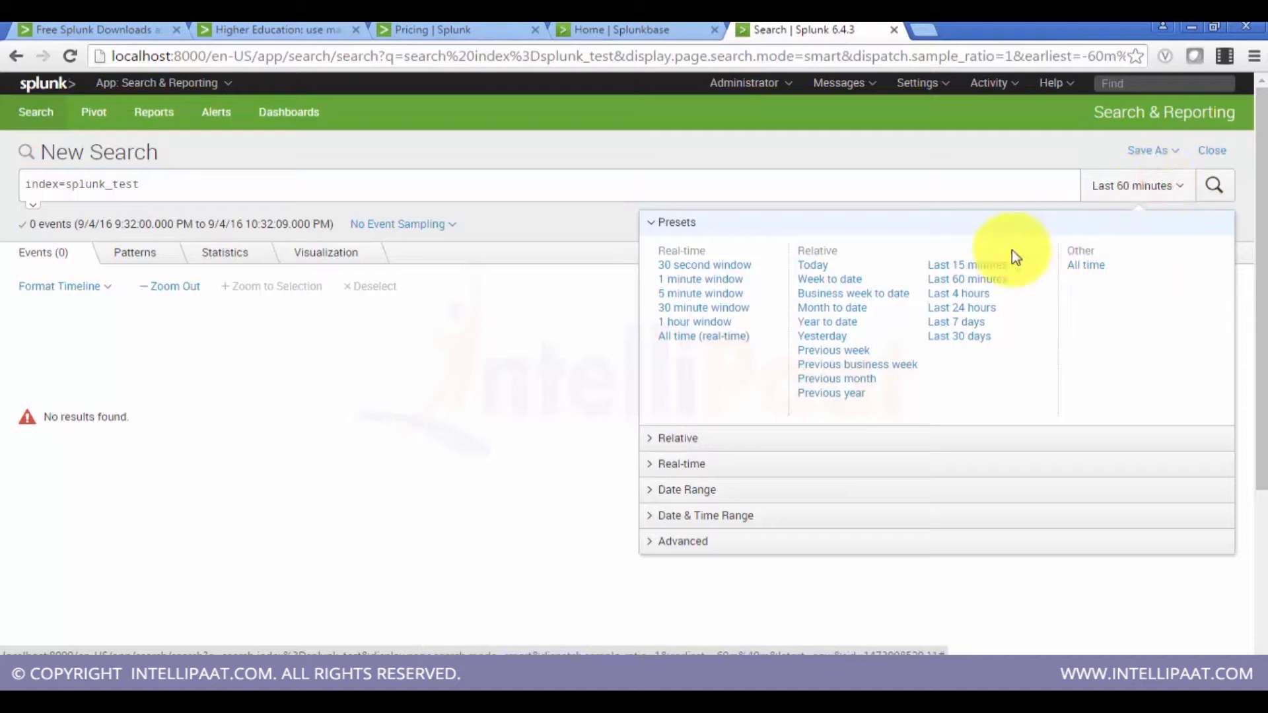
{"action": "left_click", "coordinate": [968, 335]}
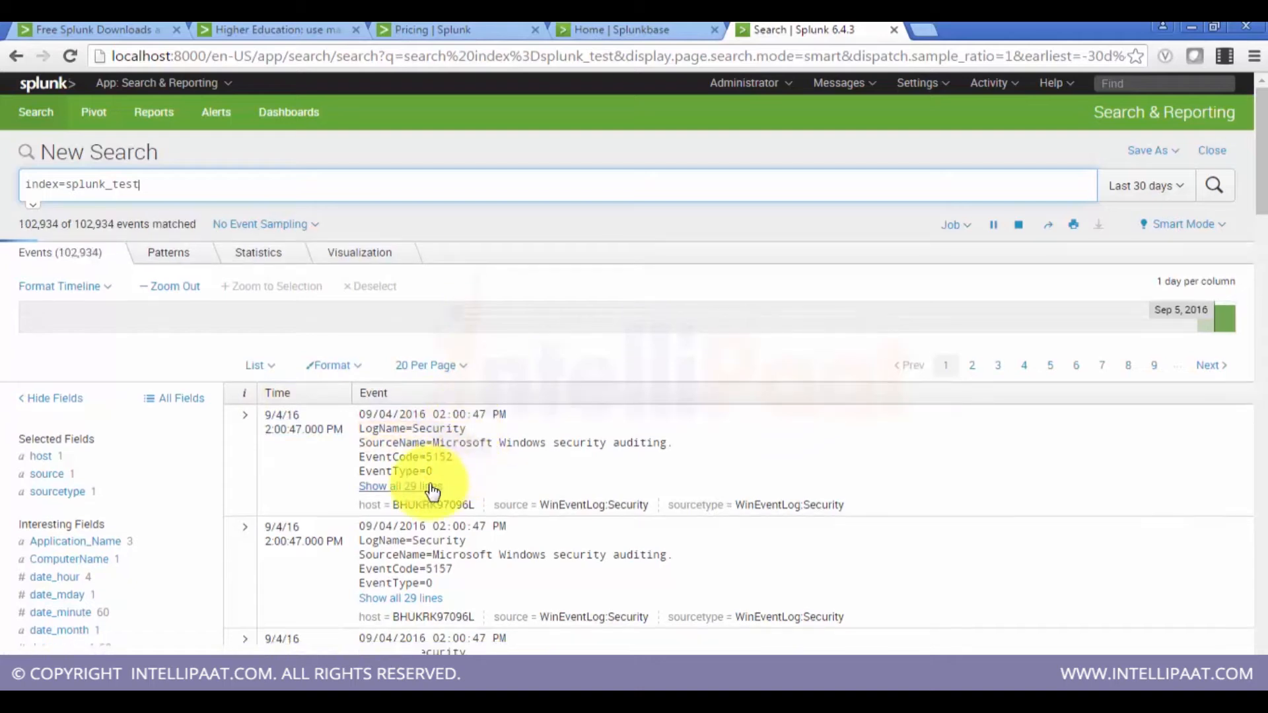
Step: Expand the first Security event to show all of its lines
{"action": "left_click", "coordinate": [430, 487]}
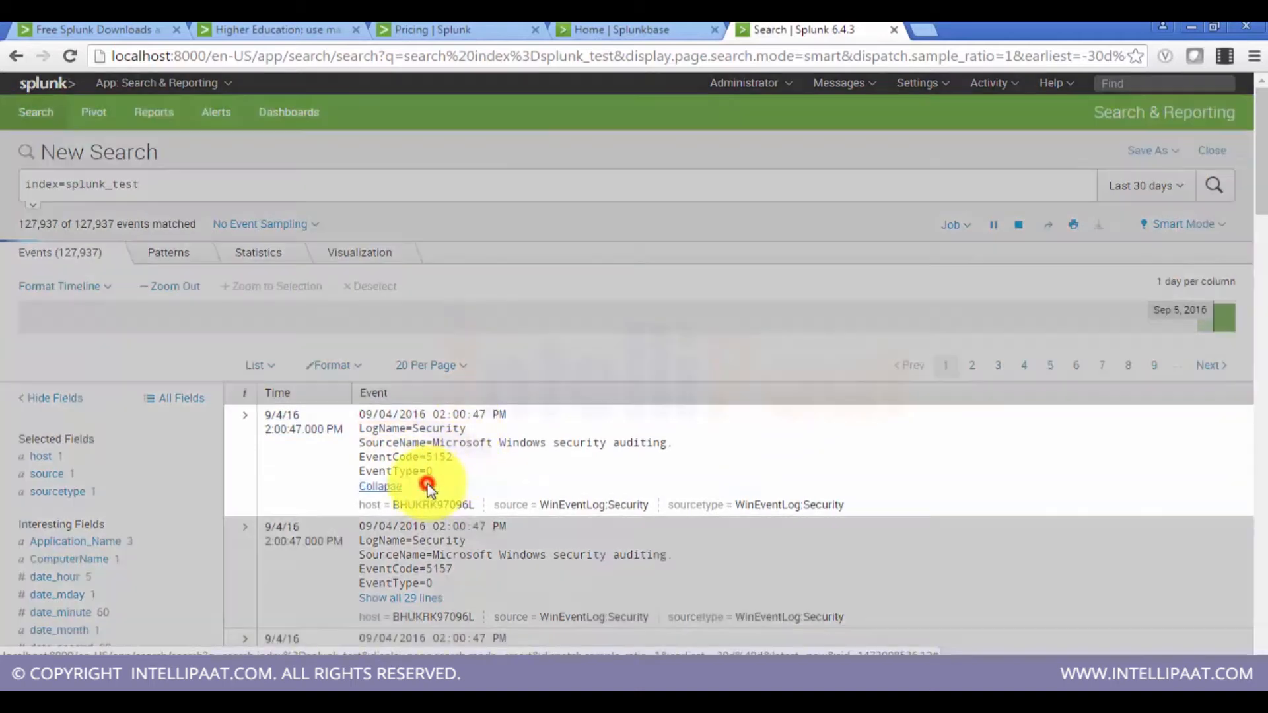
{"action": "scroll", "coordinate": [528, 445], "scroll_direction": "down", "scroll_amount": 6}
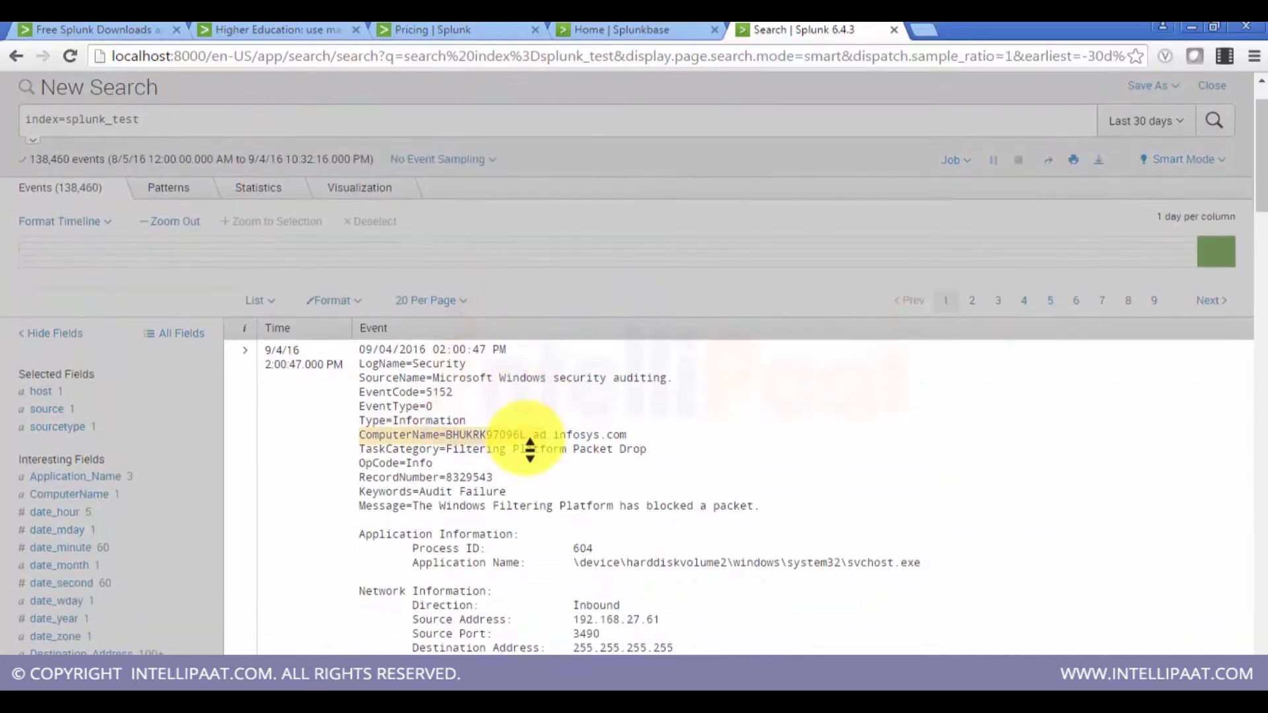
{"action": "scroll", "coordinate": [529, 449], "scroll_direction": "up", "scroll_amount": 6}
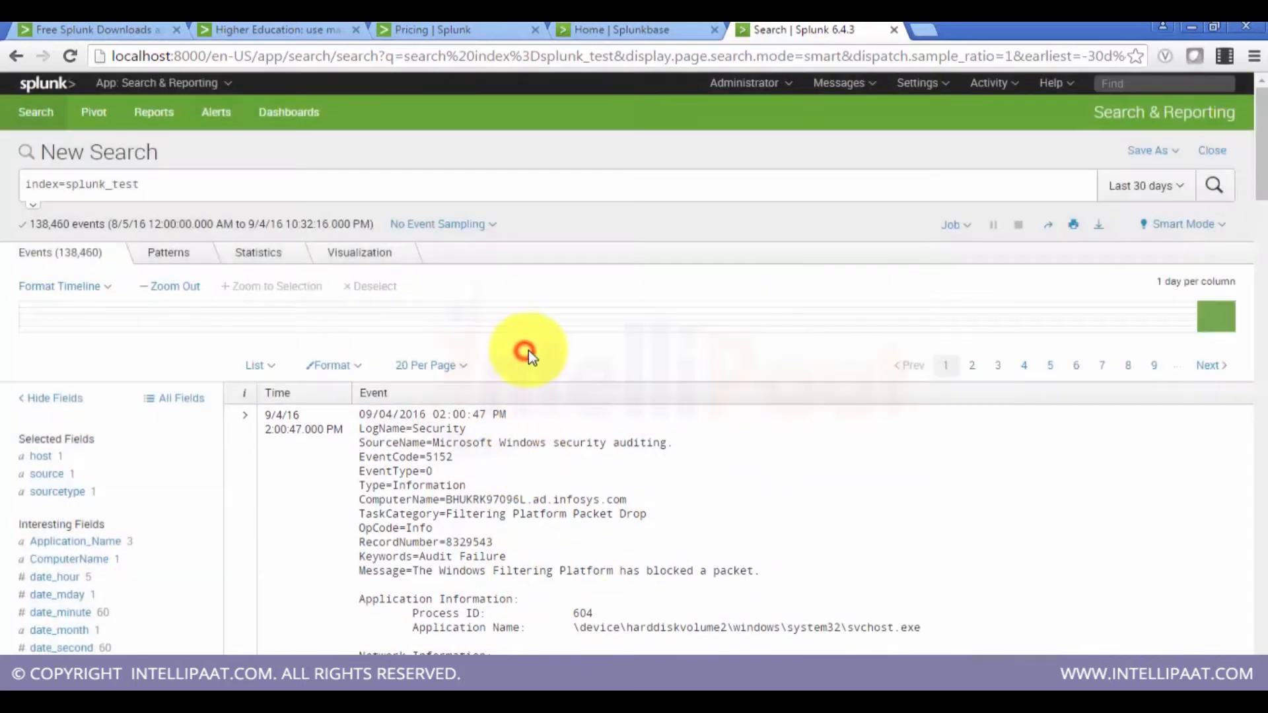
Step: Inspect the value summaries of the host, source, sourcetype and Application_Name fields
{"action": "left_click", "coordinate": [94, 459]}
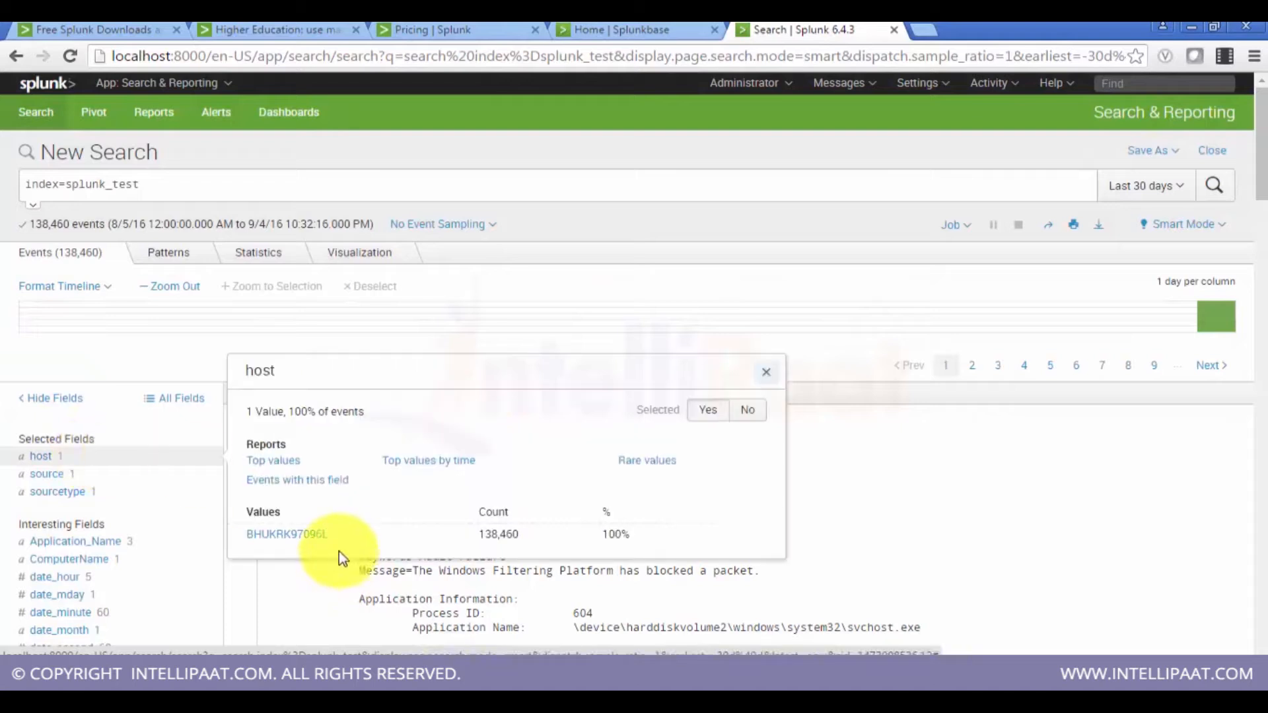
{"action": "left_click", "coordinate": [124, 418]}
{"action": "left_click", "coordinate": [70, 481]}
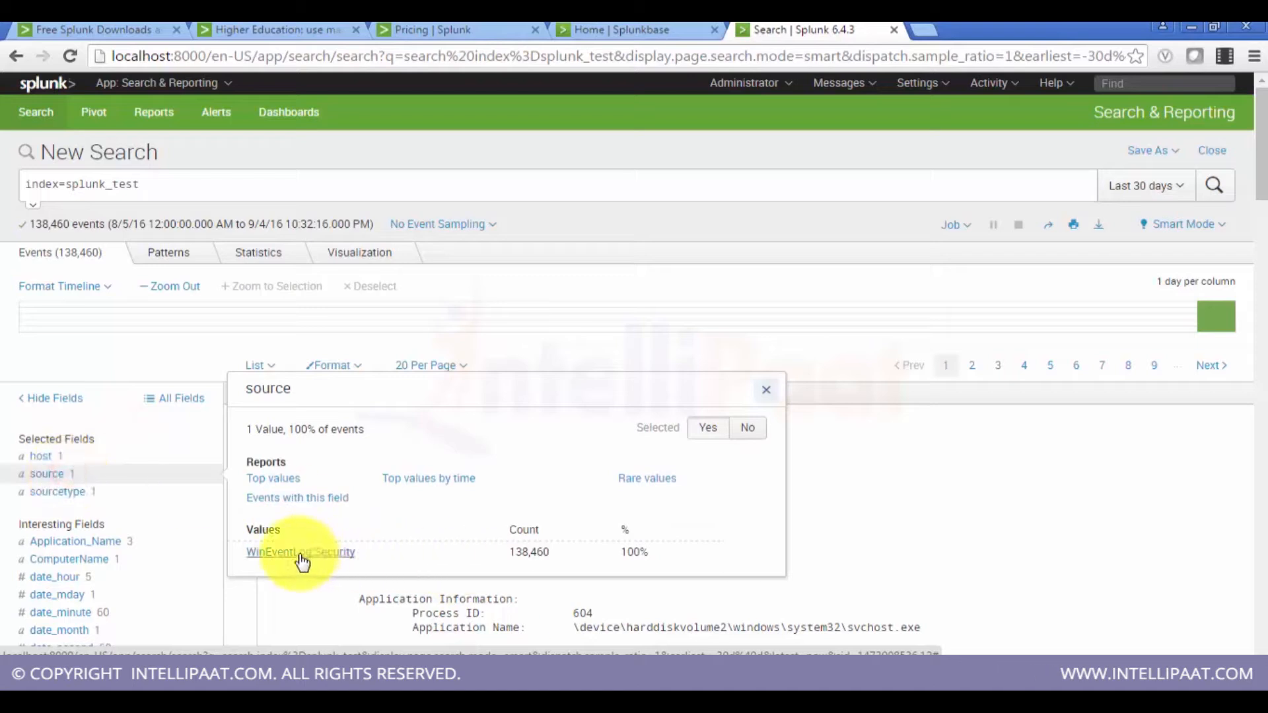
{"action": "left_click", "coordinate": [102, 492]}
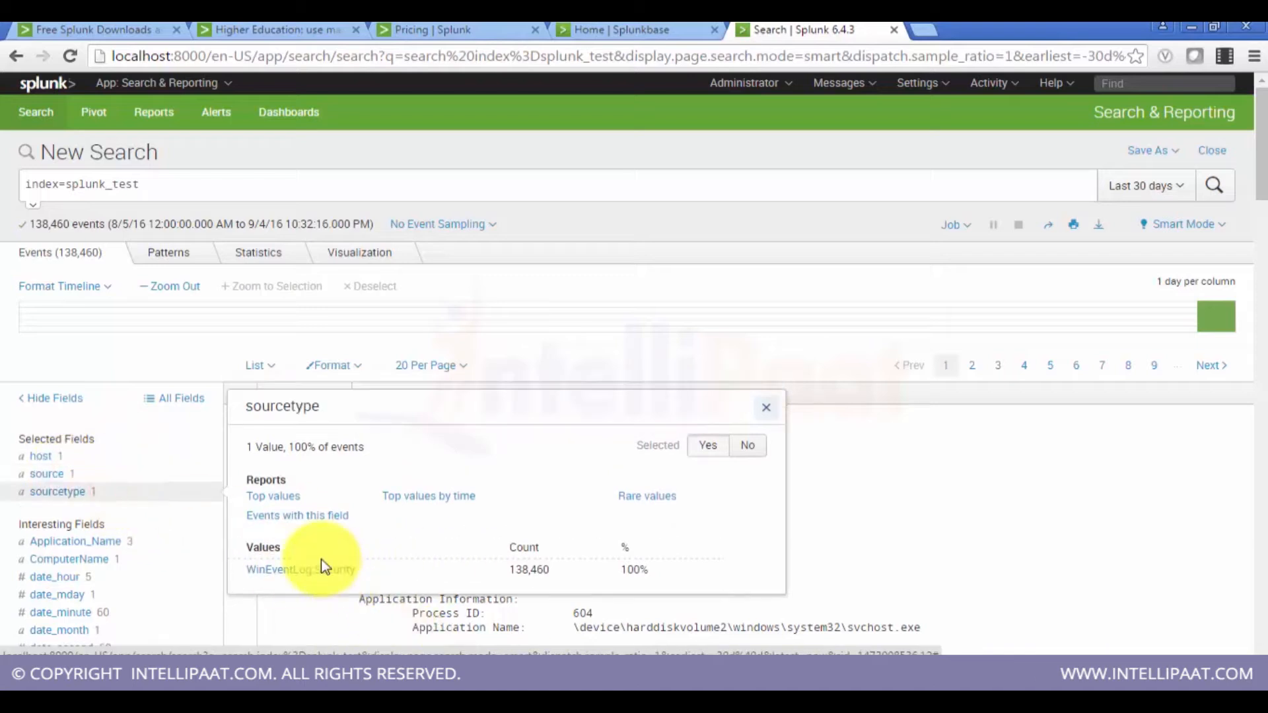
{"action": "left_click", "coordinate": [7, 462]}
{"action": "scroll", "coordinate": [26, 445], "scroll_direction": "down", "scroll_amount": 3}
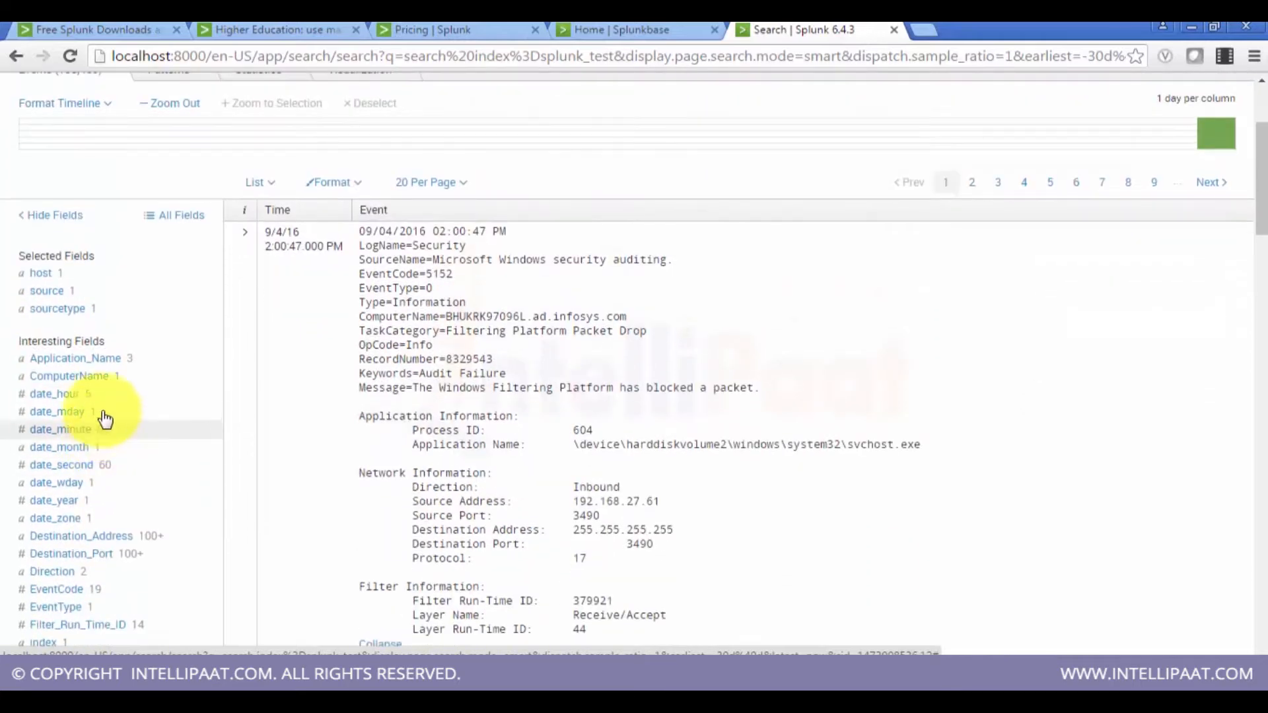
{"action": "left_click", "coordinate": [88, 362]}
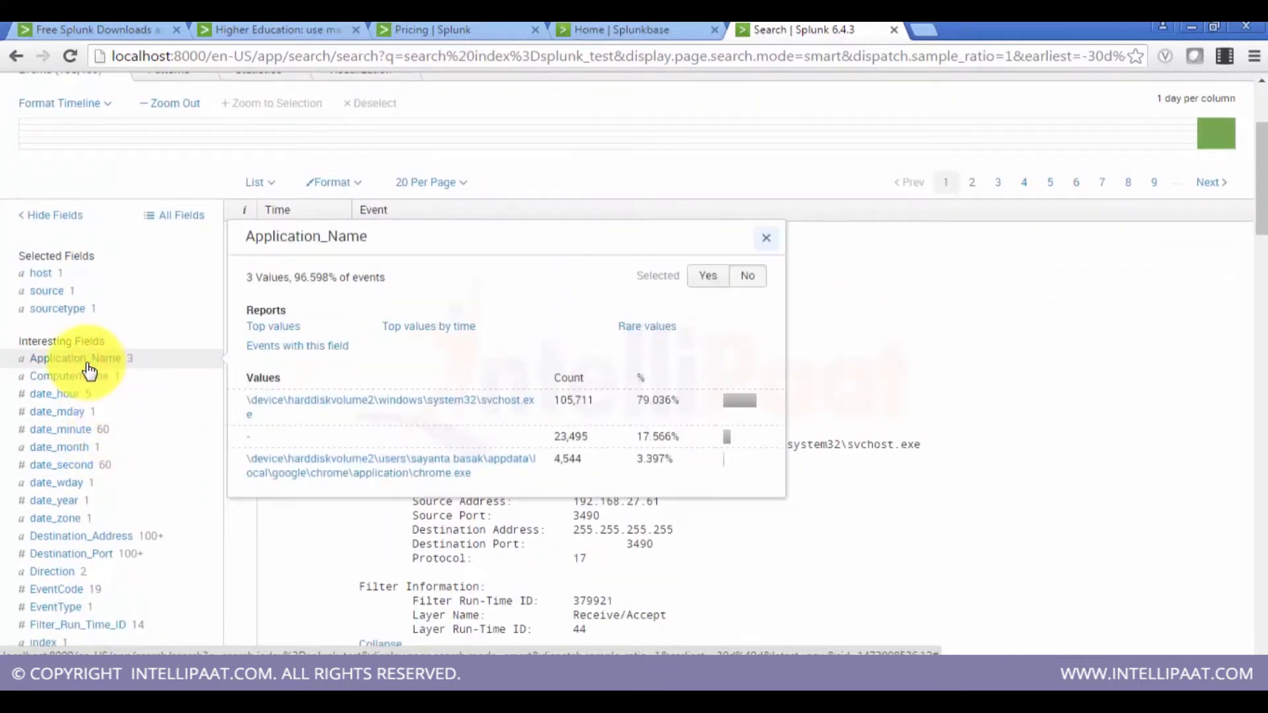
{"action": "left_click", "coordinate": [4, 205]}
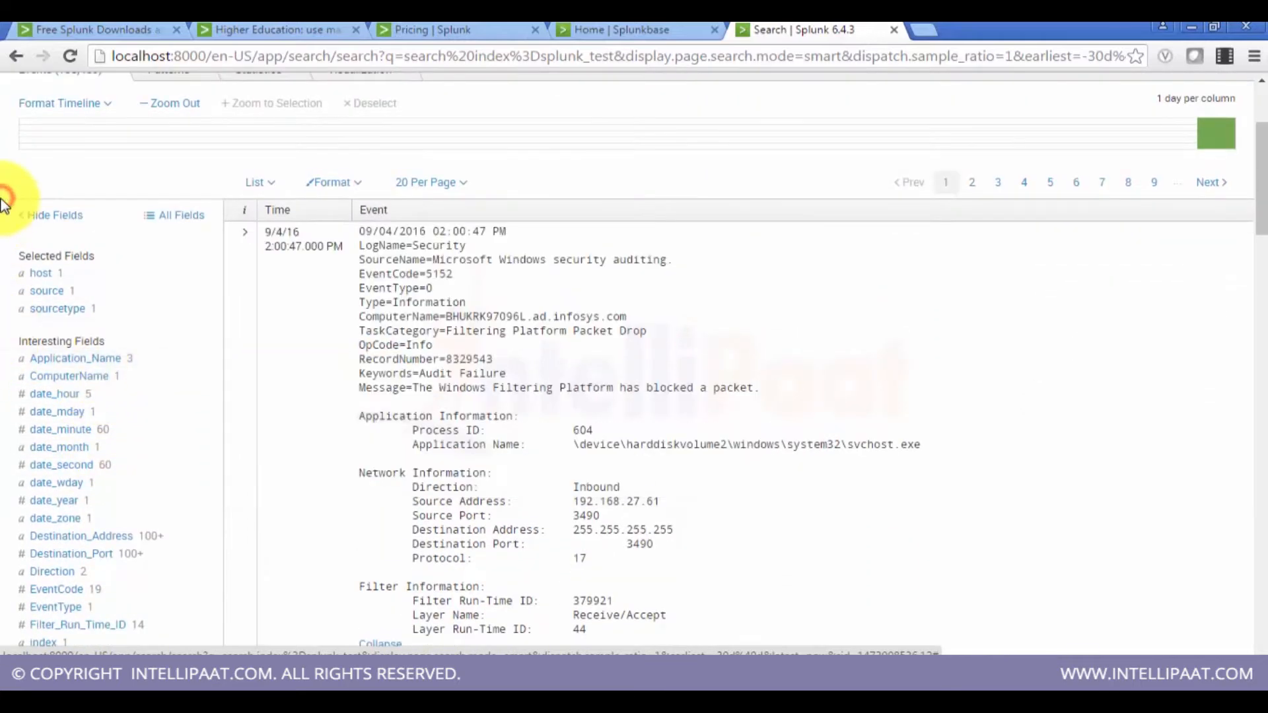
Step: Browse the remaining interesting fields and the event list, inspecting the TaskCategory field's values
{"action": "scroll", "coordinate": [125, 383], "scroll_direction": "down", "scroll_amount": 3}
{"action": "scroll", "coordinate": [125, 385], "scroll_direction": "down", "scroll_amount": 1}
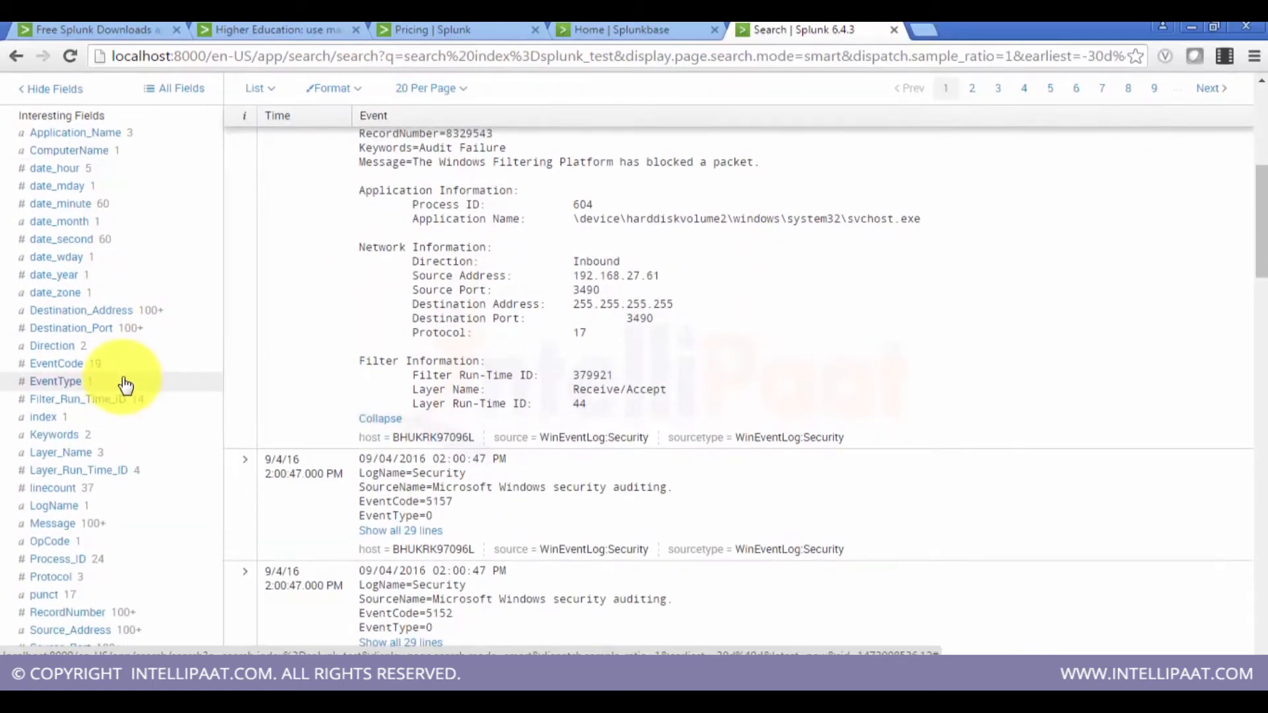
{"action": "scroll", "coordinate": [126, 385], "scroll_direction": "up", "scroll_amount": 7}
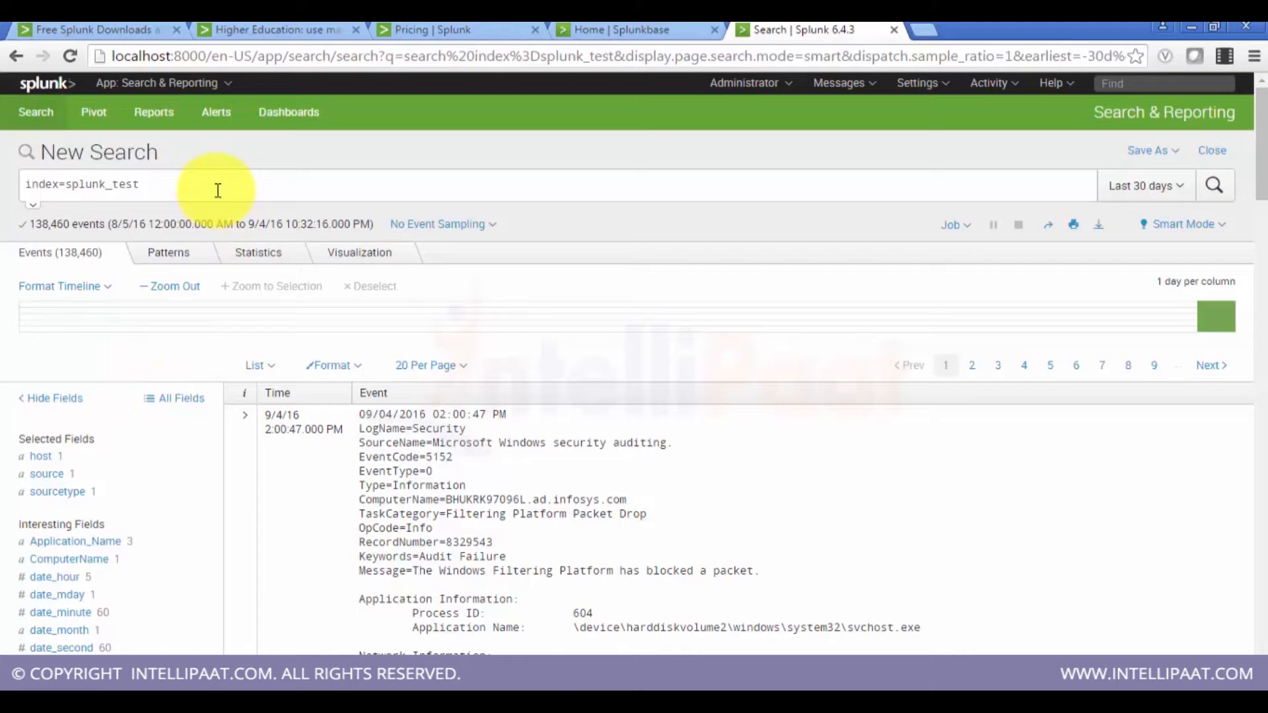
{"action": "scroll", "coordinate": [147, 486], "scroll_direction": "down", "scroll_amount": 4}
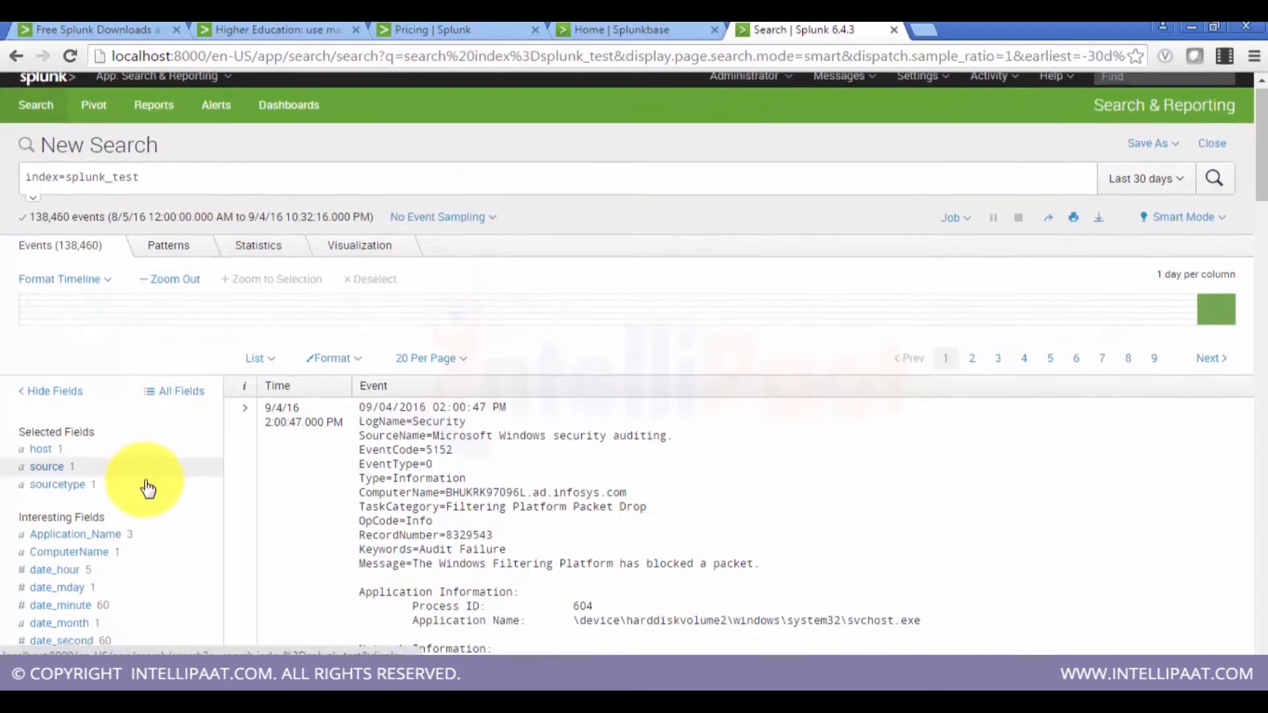
{"action": "scroll", "coordinate": [147, 486], "scroll_direction": "down", "scroll_amount": 7}
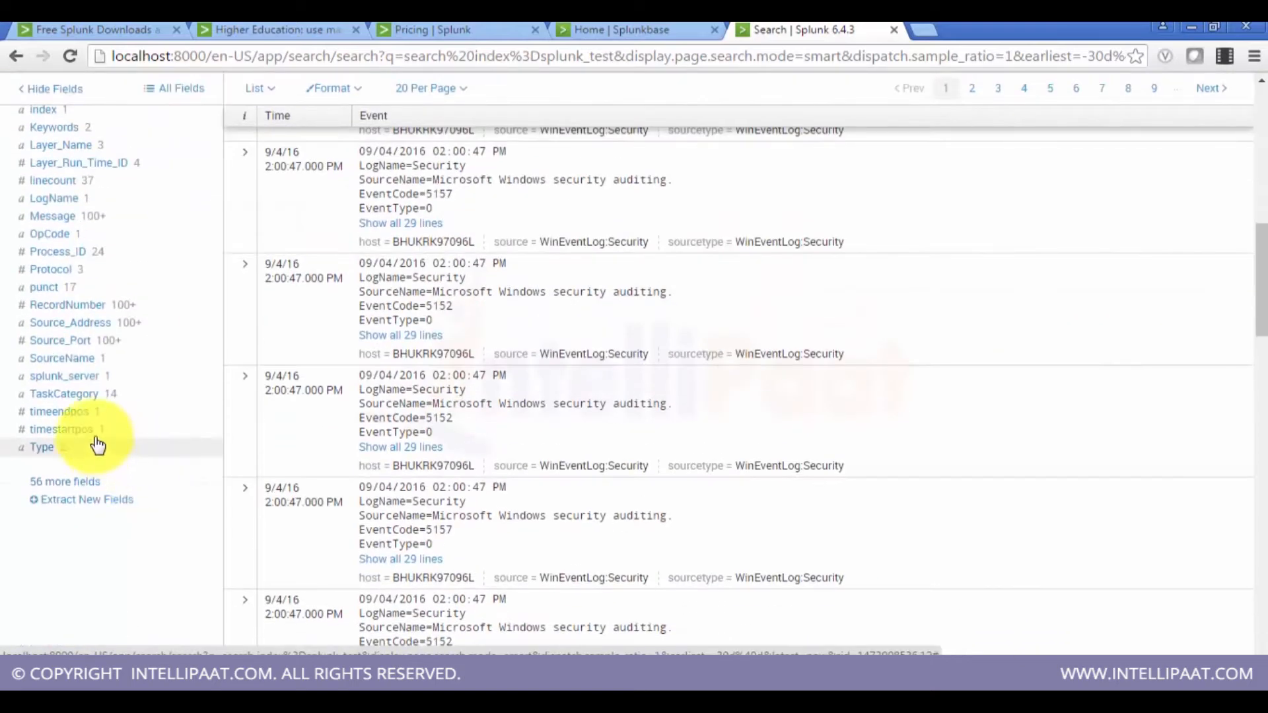
{"action": "left_click", "coordinate": [104, 399]}
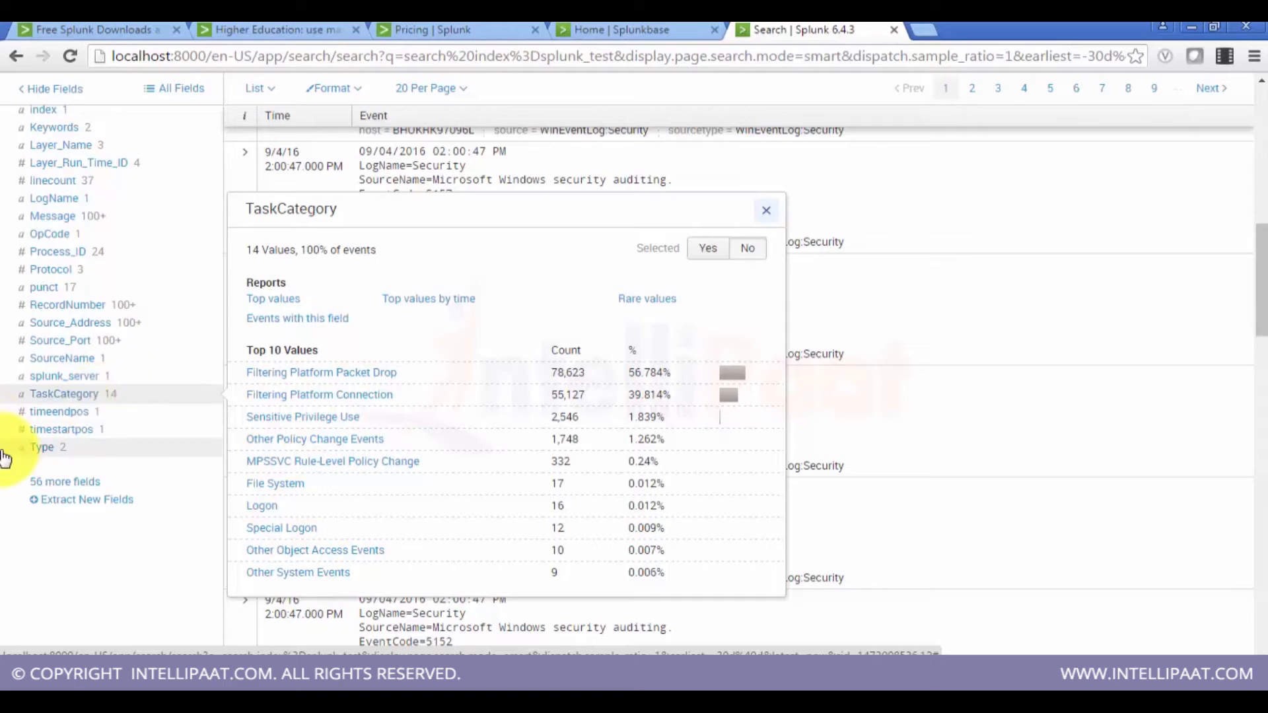
{"action": "scroll", "coordinate": [5, 457], "scroll_direction": "down", "scroll_amount": 5}
{"action": "left_click", "coordinate": [30, 419]}
{"action": "scroll", "coordinate": [32, 423], "scroll_direction": "up", "scroll_amount": 5}
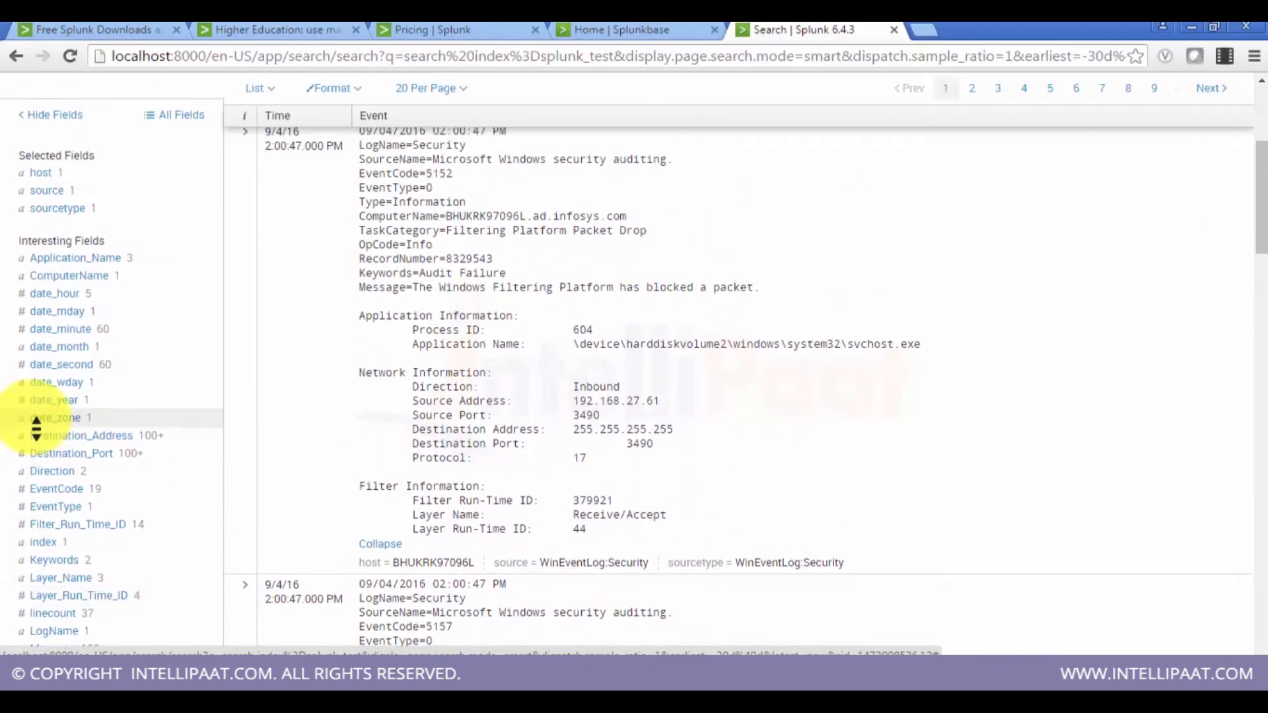
{"action": "scroll", "coordinate": [36, 428], "scroll_direction": "down", "scroll_amount": 10}
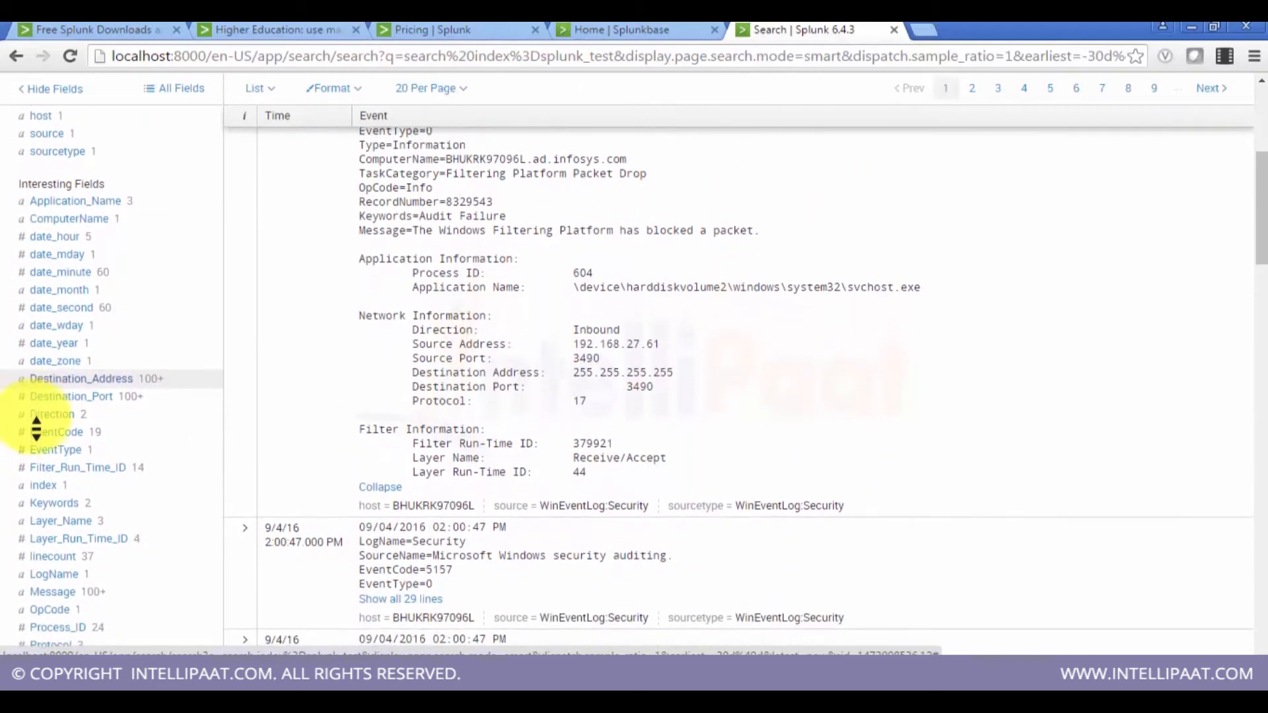
{"action": "scroll", "coordinate": [37, 428], "scroll_direction": "up", "scroll_amount": 1}
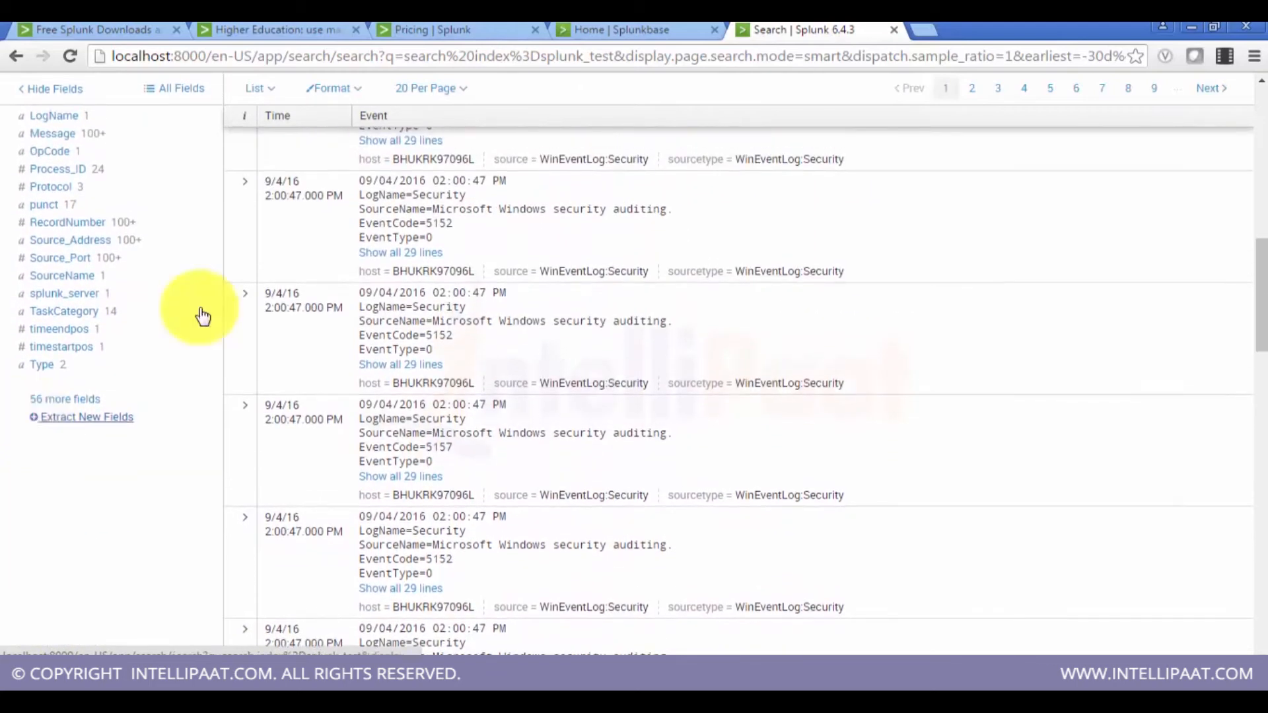
{"action": "left_click_drag", "start_coordinate": [1253, 331], "coordinate": [1255, 251]}
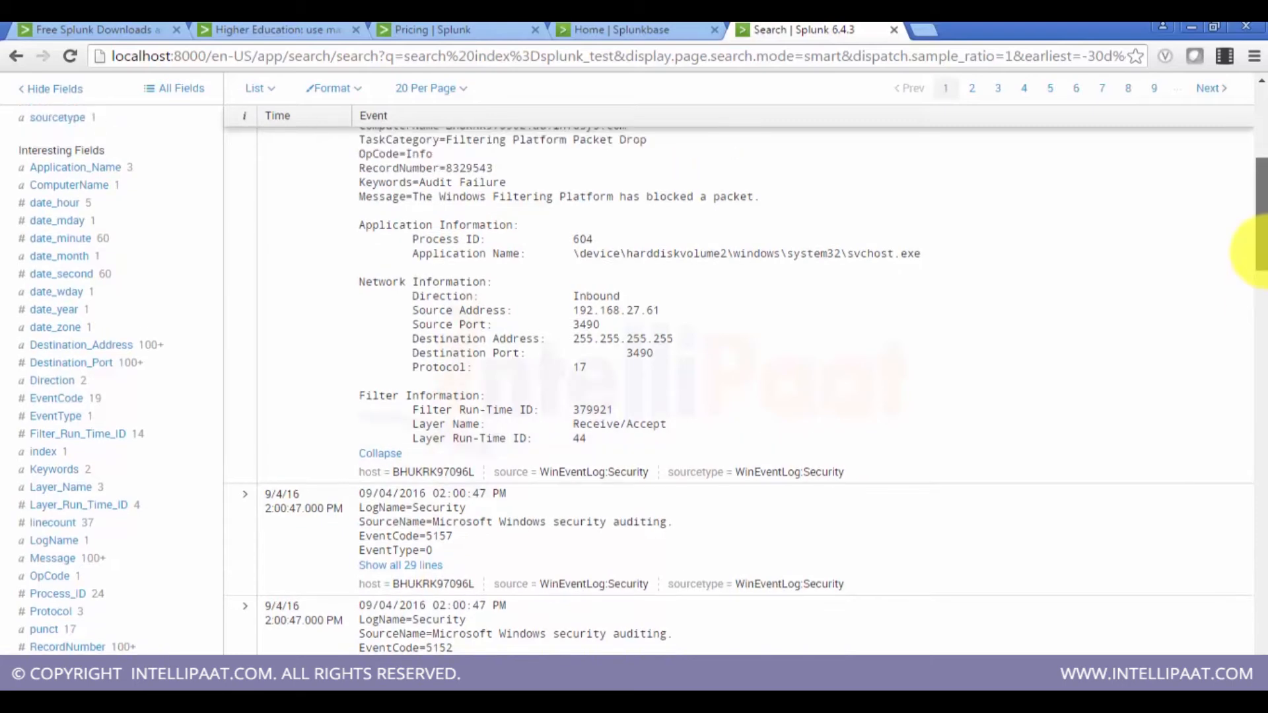
{"action": "left_click_drag", "start_coordinate": [1254, 251], "coordinate": [1255, 188]}
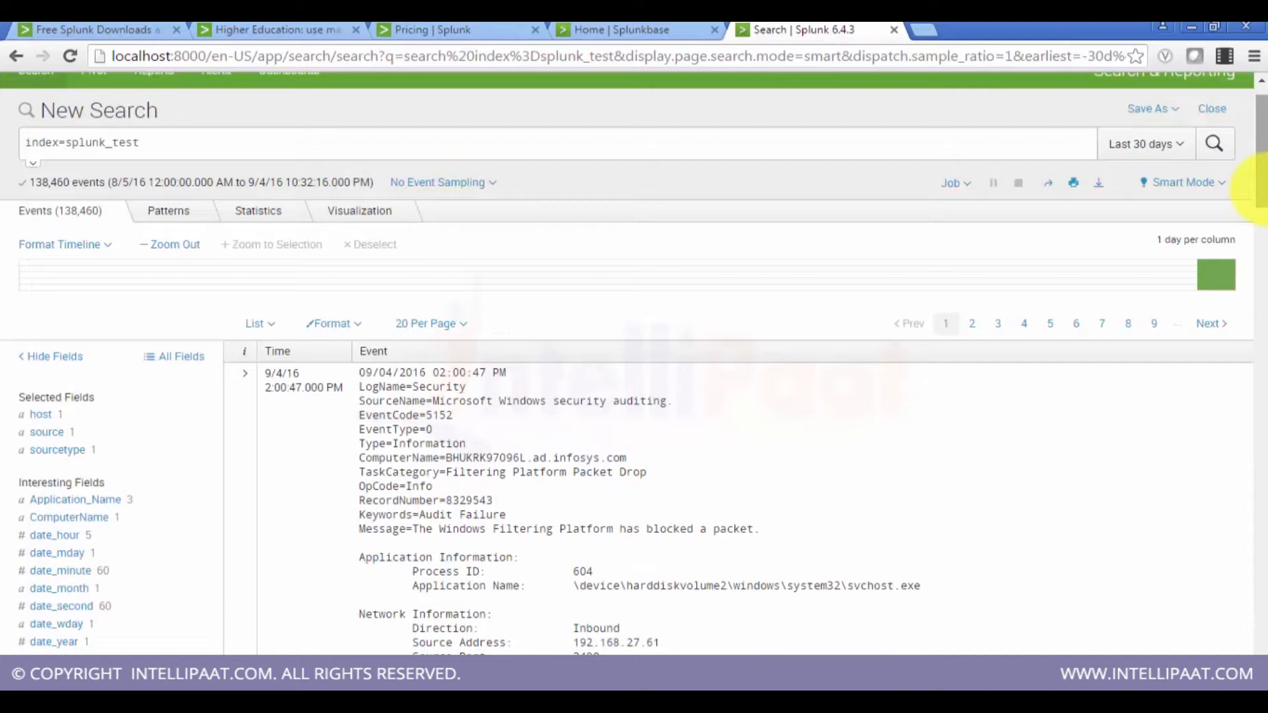
{"action": "left_click_drag", "start_coordinate": [1254, 188], "coordinate": [1264, 155]}
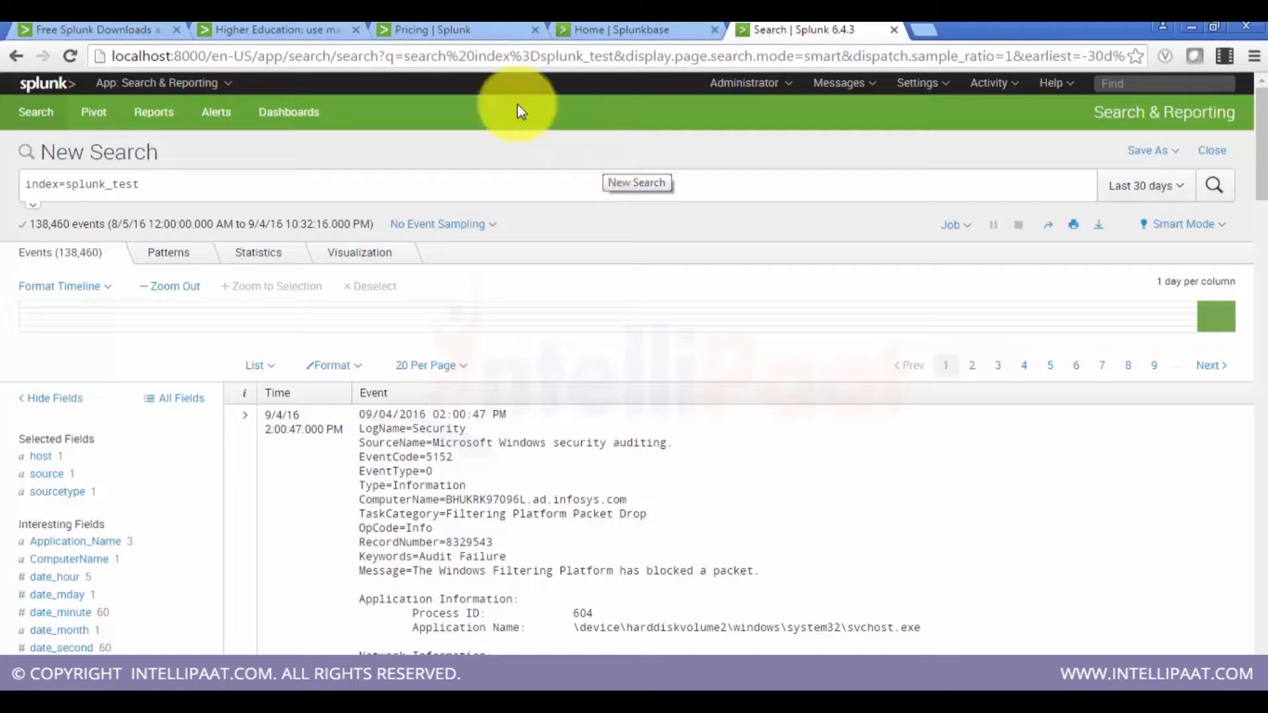
Step: Return to the Indexes settings page to check the splunk_test index's size and event count
{"action": "left_click", "coordinate": [50, 84]}
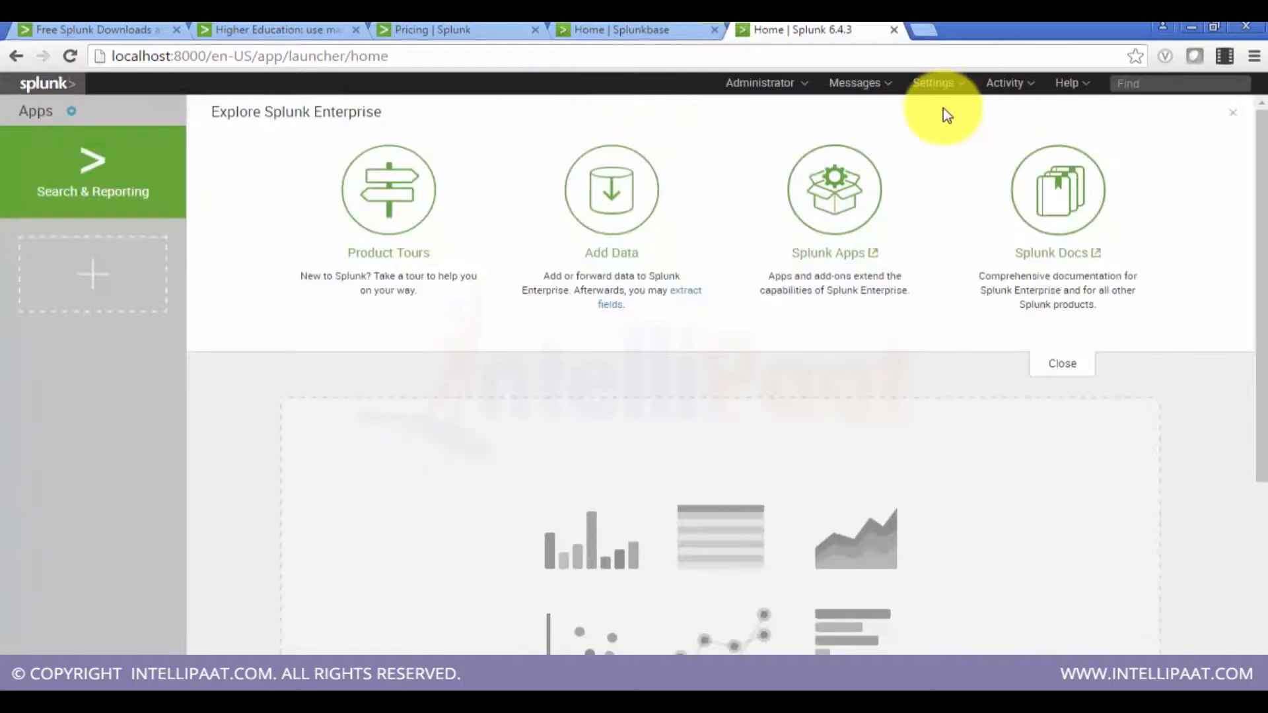
{"action": "left_click", "coordinate": [941, 82]}
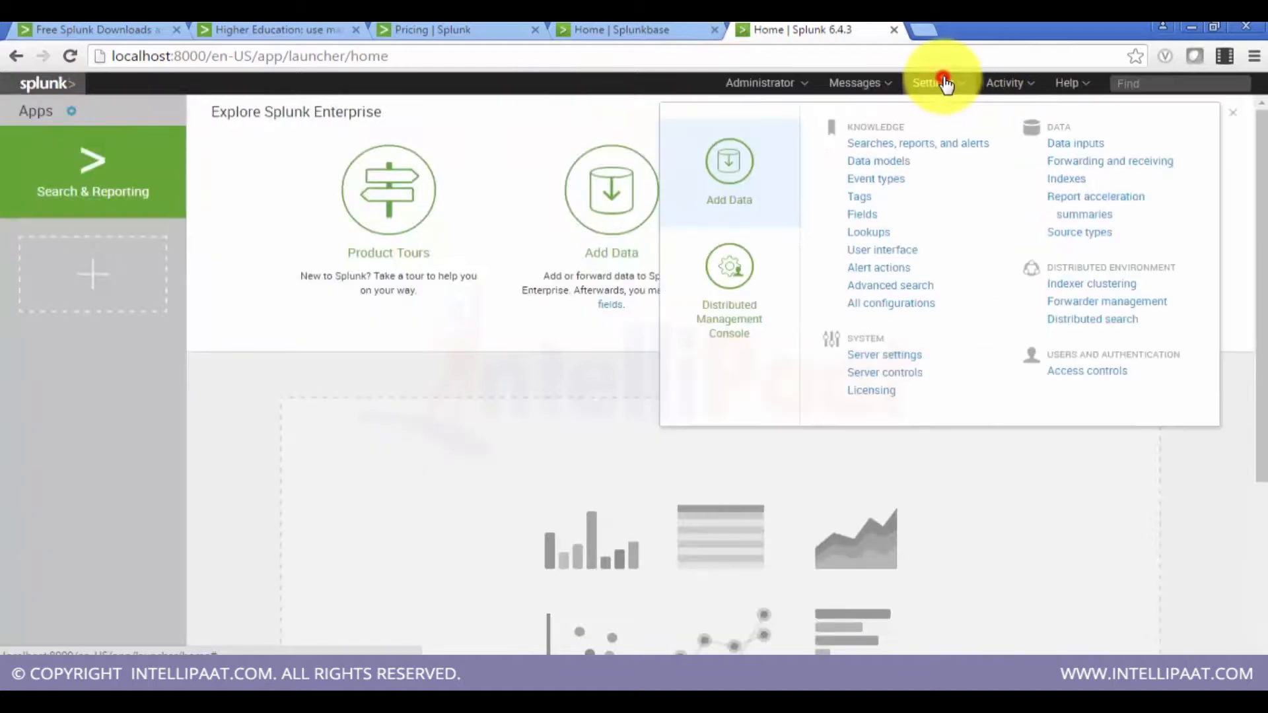
{"action": "left_click", "coordinate": [1064, 179]}
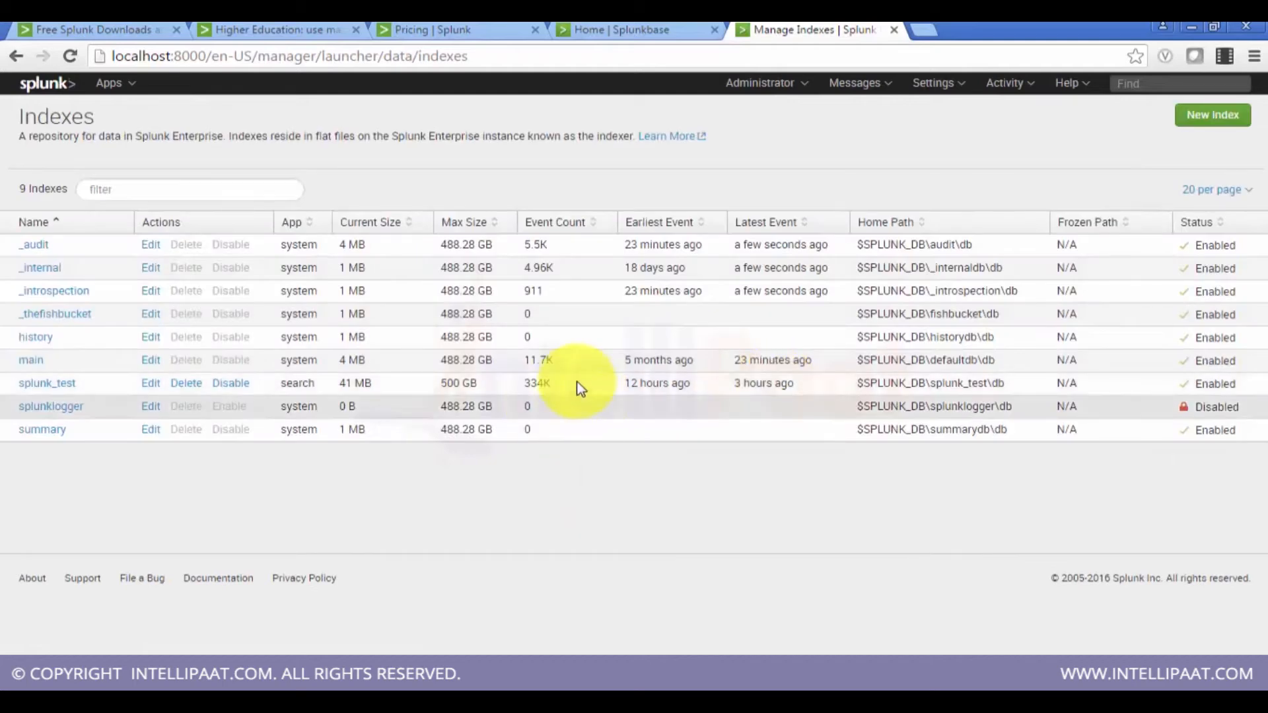
{"action": "mouse_move", "coordinate": [548, 388]}
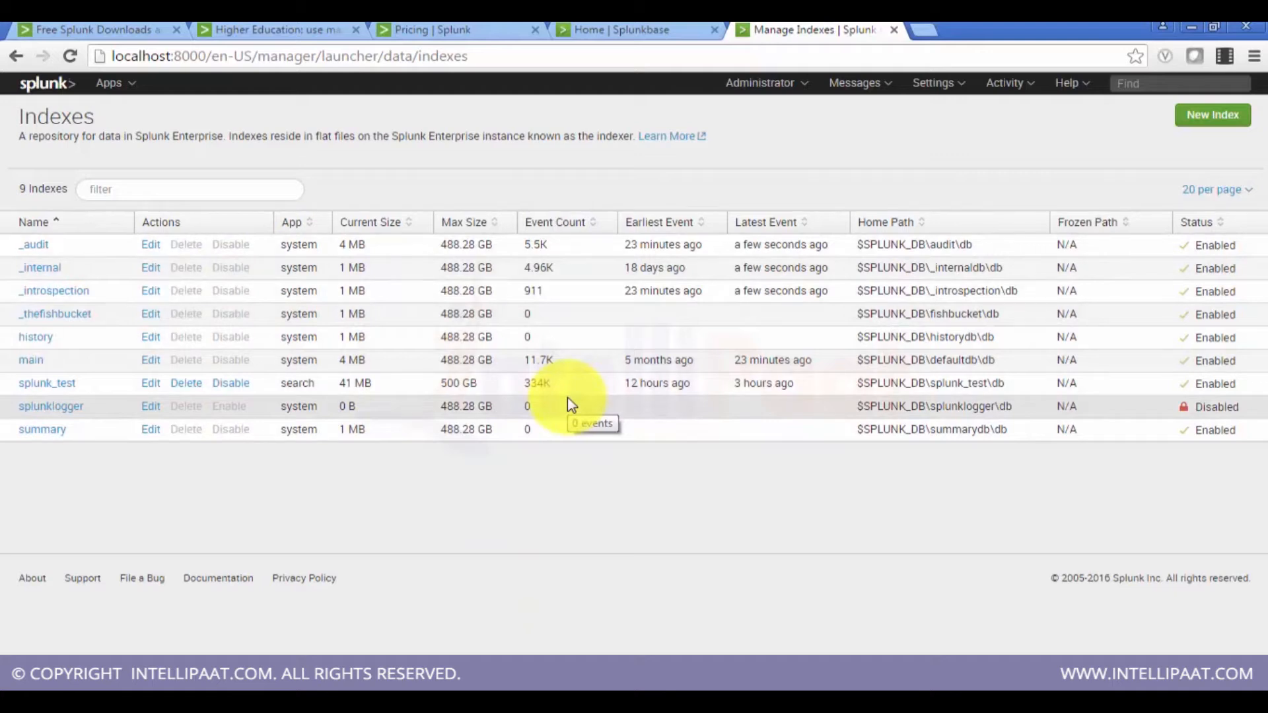
Step: Switch to the file explorer and open inputs.conf in Splunk's etc\system\local folder, then close it
{"action": "left_click", "coordinate": [141, 688]}
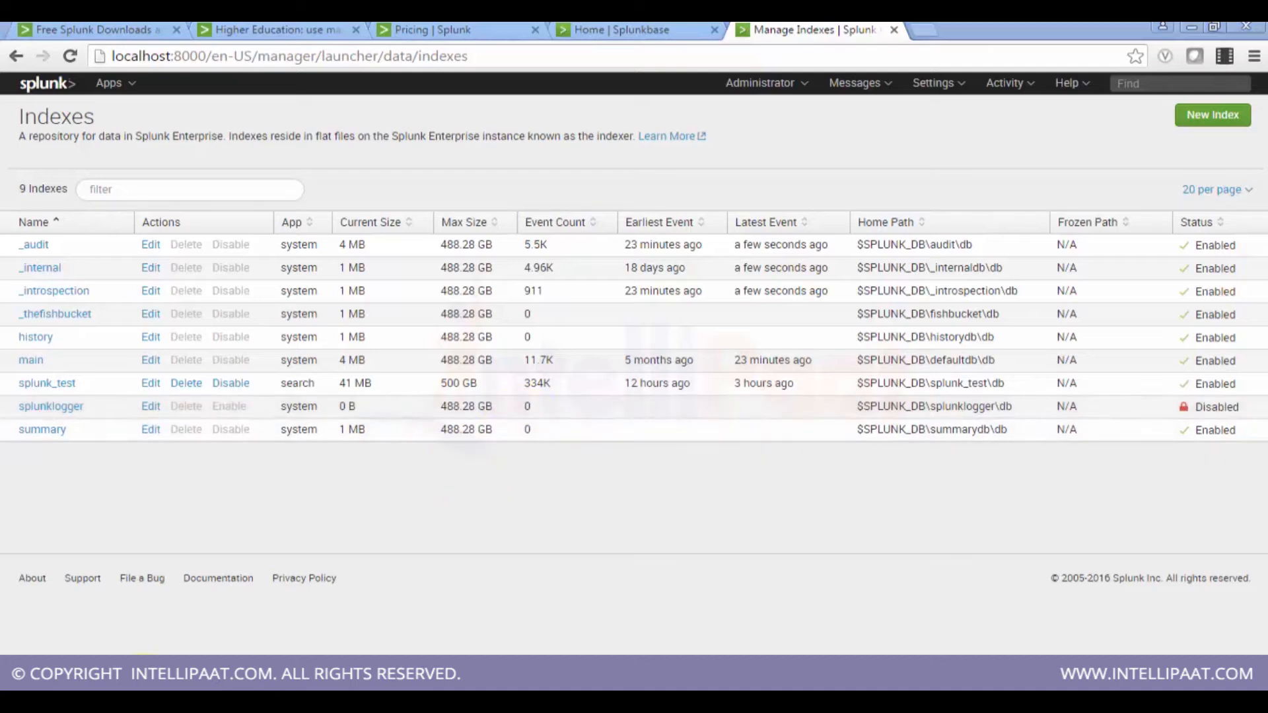
{"action": "left_click", "coordinate": [141, 644]}
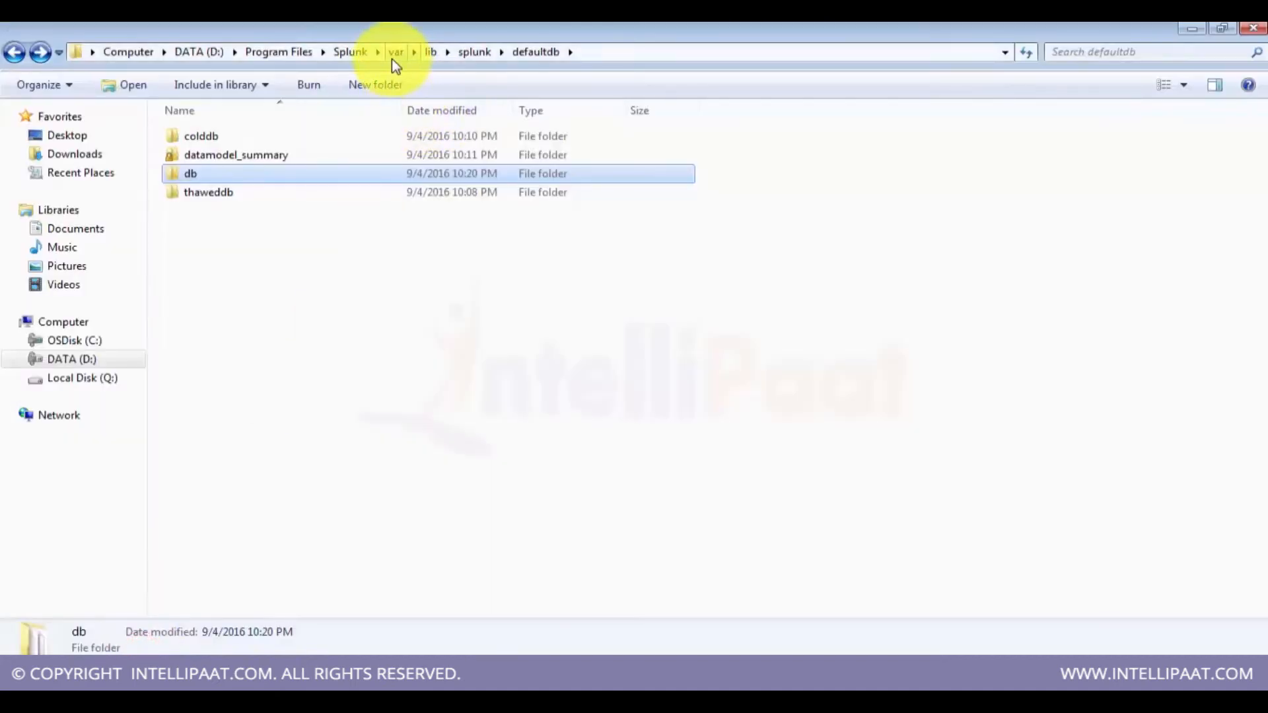
{"action": "left_click", "coordinate": [348, 55]}
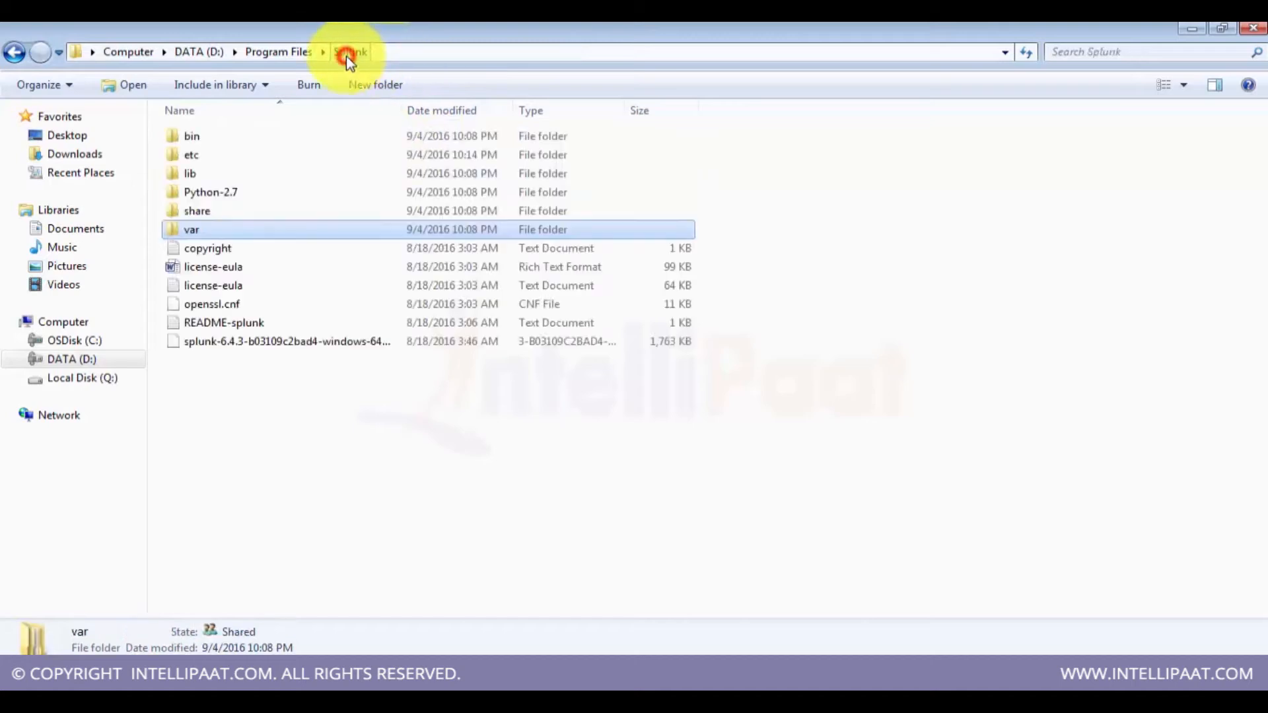
{"action": "double_click", "coordinate": [243, 162]}
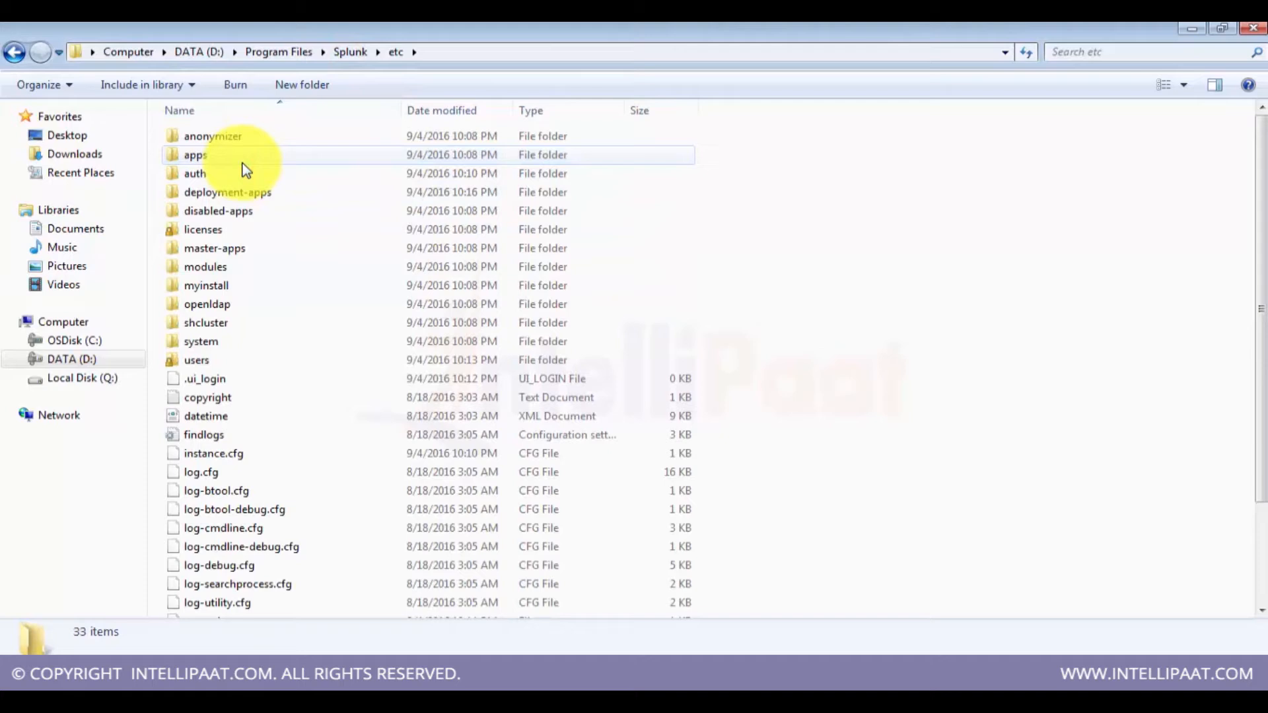
{"action": "double_click", "coordinate": [204, 351]}
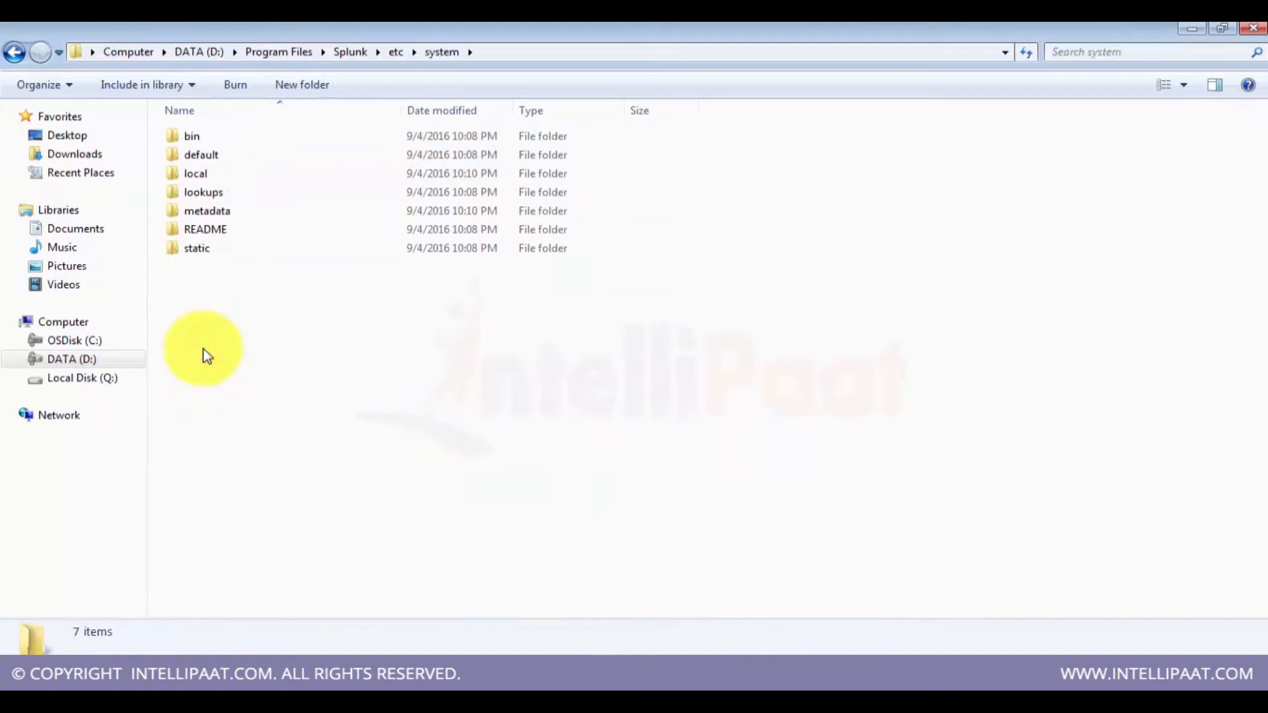
{"action": "key", "text": "Down"}
{"action": "key", "text": "Down"}
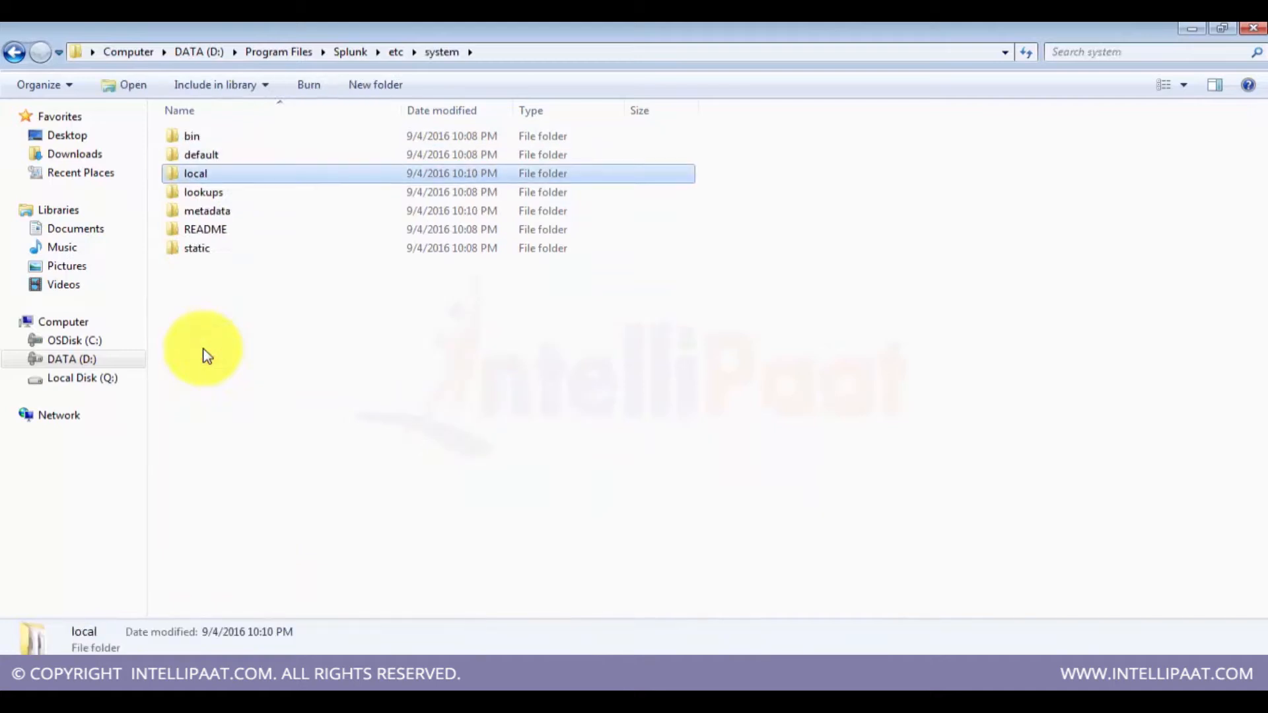
{"action": "key", "text": "Return"}
{"action": "key", "text": "Down"}
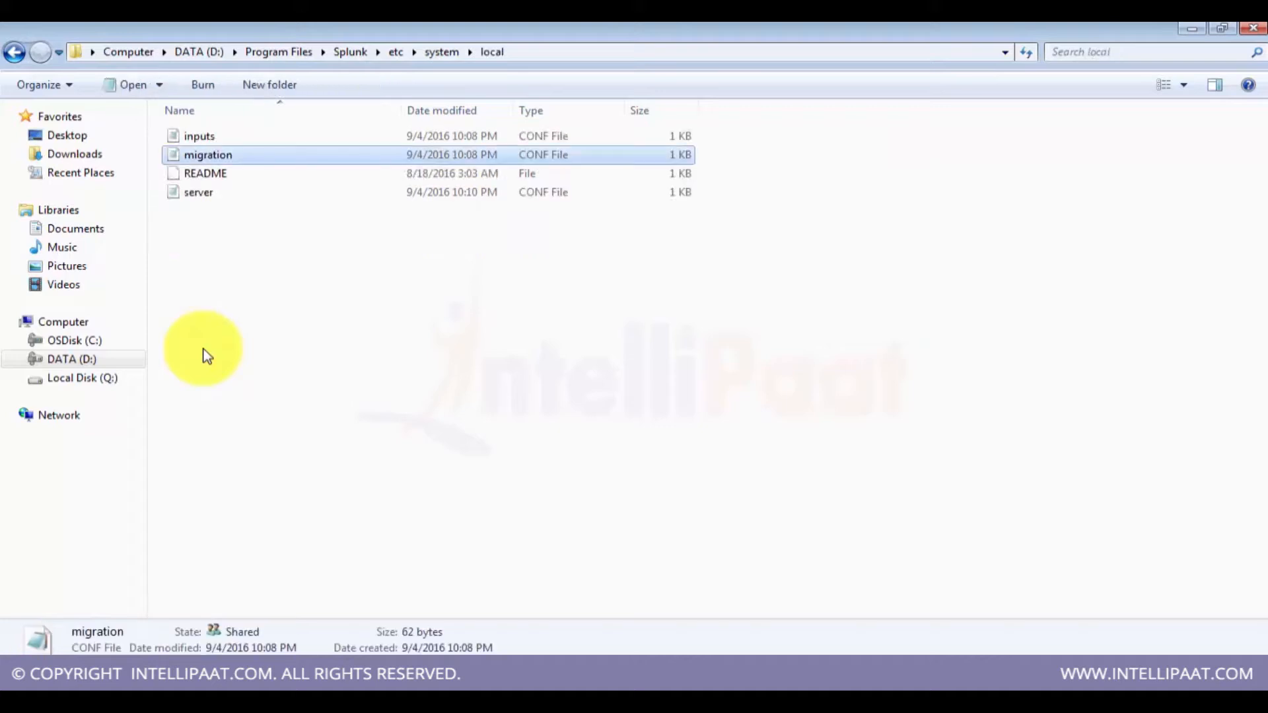
{"action": "key", "text": "Up"}
{"action": "key", "text": "Return"}
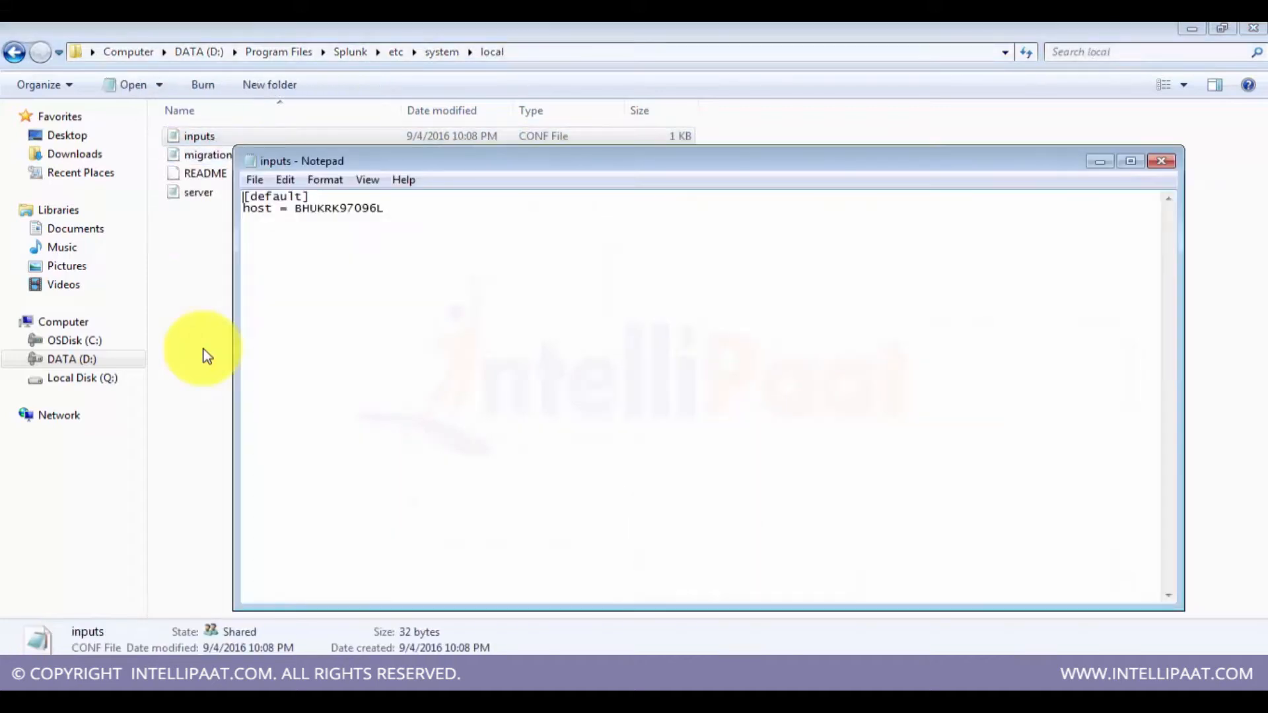
{"action": "left_click", "coordinate": [1175, 161]}
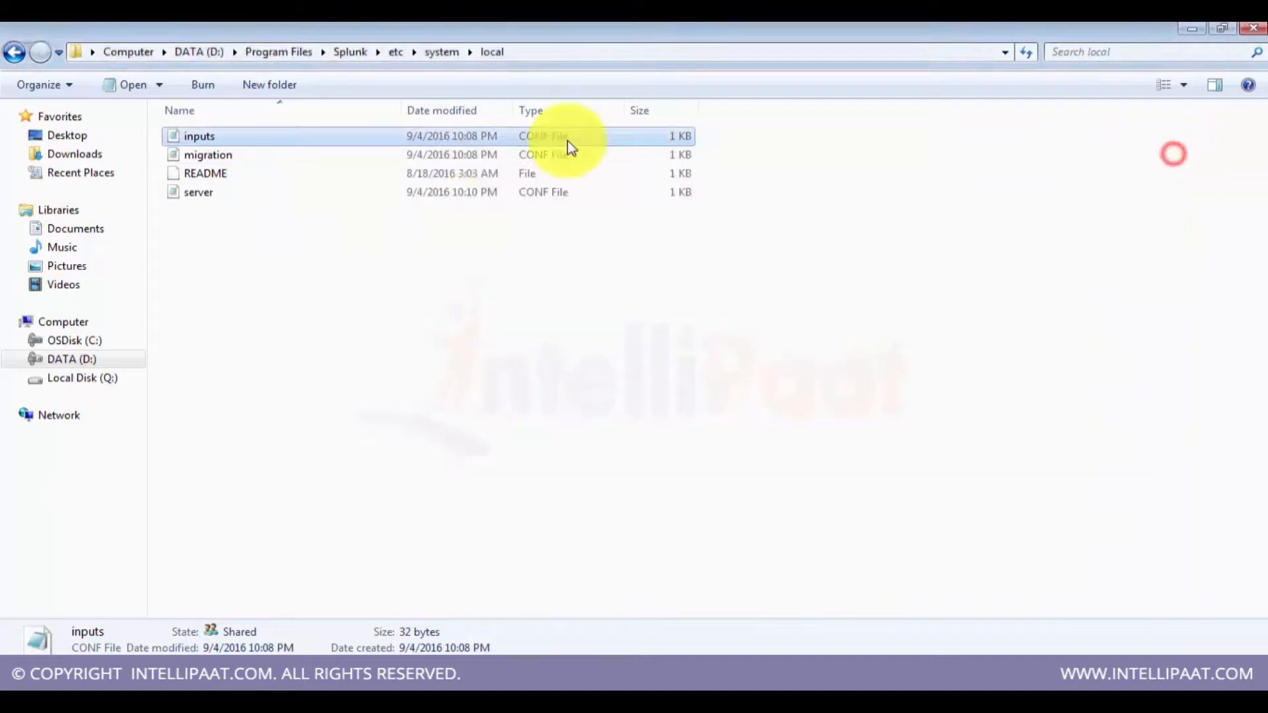
Step: Open server.conf in the same local folder, close it, and go back up to the etc folder
{"action": "double_click", "coordinate": [210, 193]}
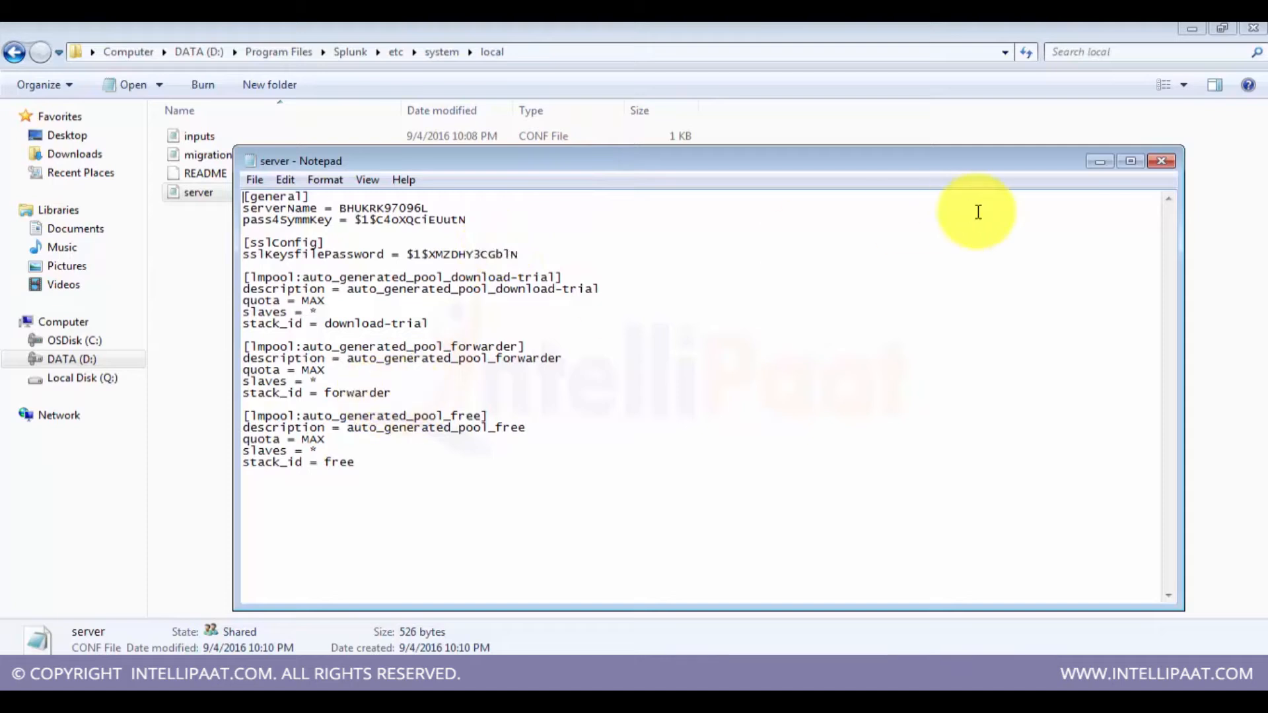
{"action": "left_click", "coordinate": [1157, 162]}
{"action": "key", "text": "BackSpace"}
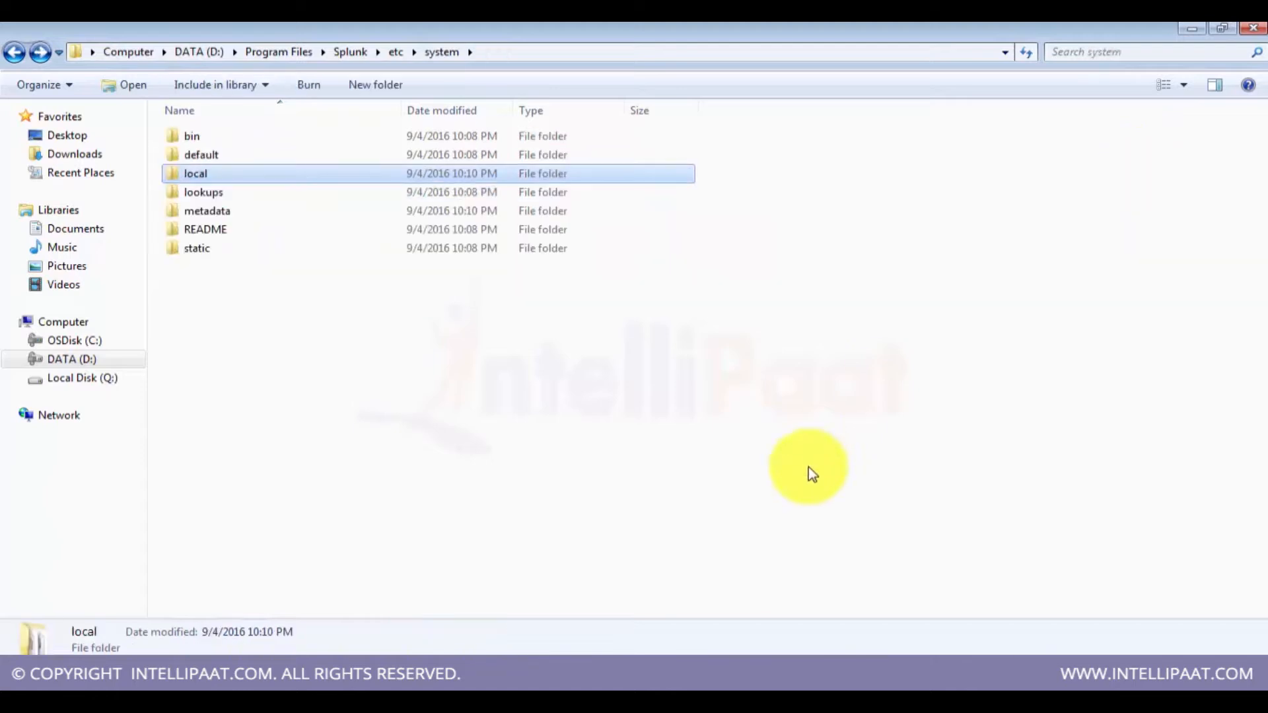
{"action": "key", "text": "BackSpace"}
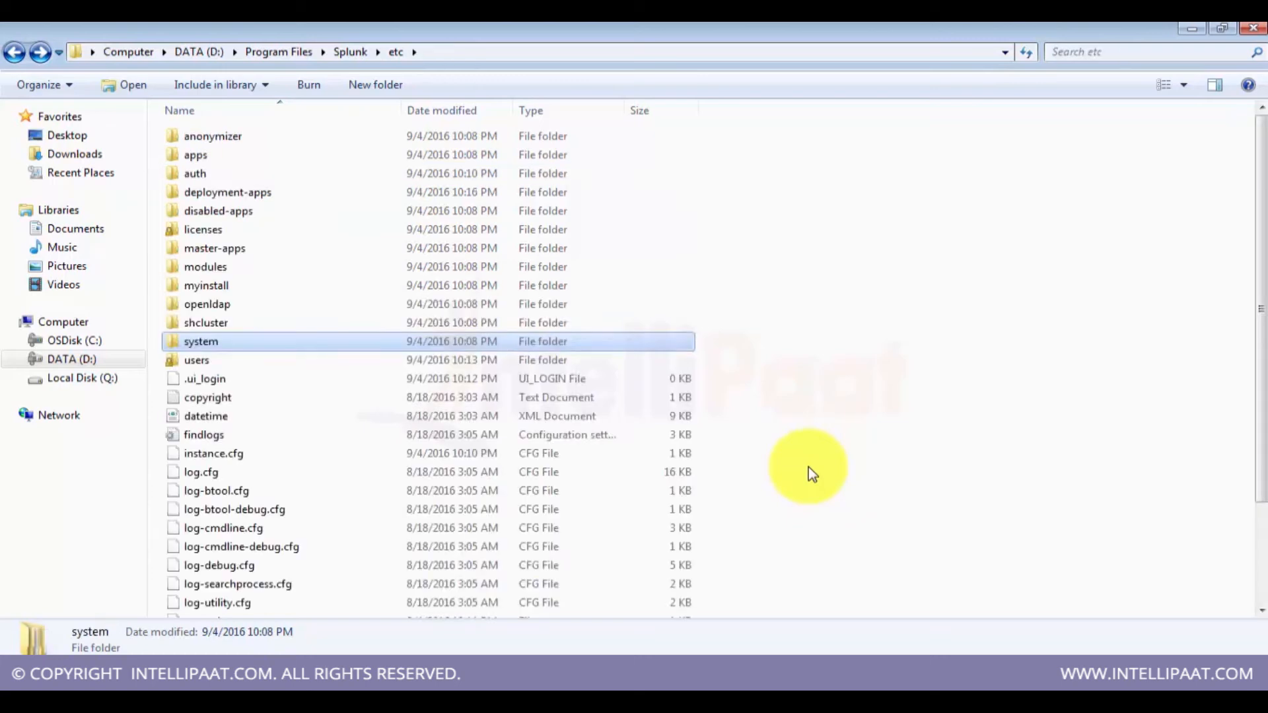
Step: Open the apps folder under etc to view the installed apps, then return to etc
{"action": "key", "text": "Up"}
{"action": "key", "text": "Up"}
{"action": "key", "text": "Up"}
{"action": "key", "text": "Up"}
{"action": "key", "text": "Up"}
{"action": "key", "text": "Up"}
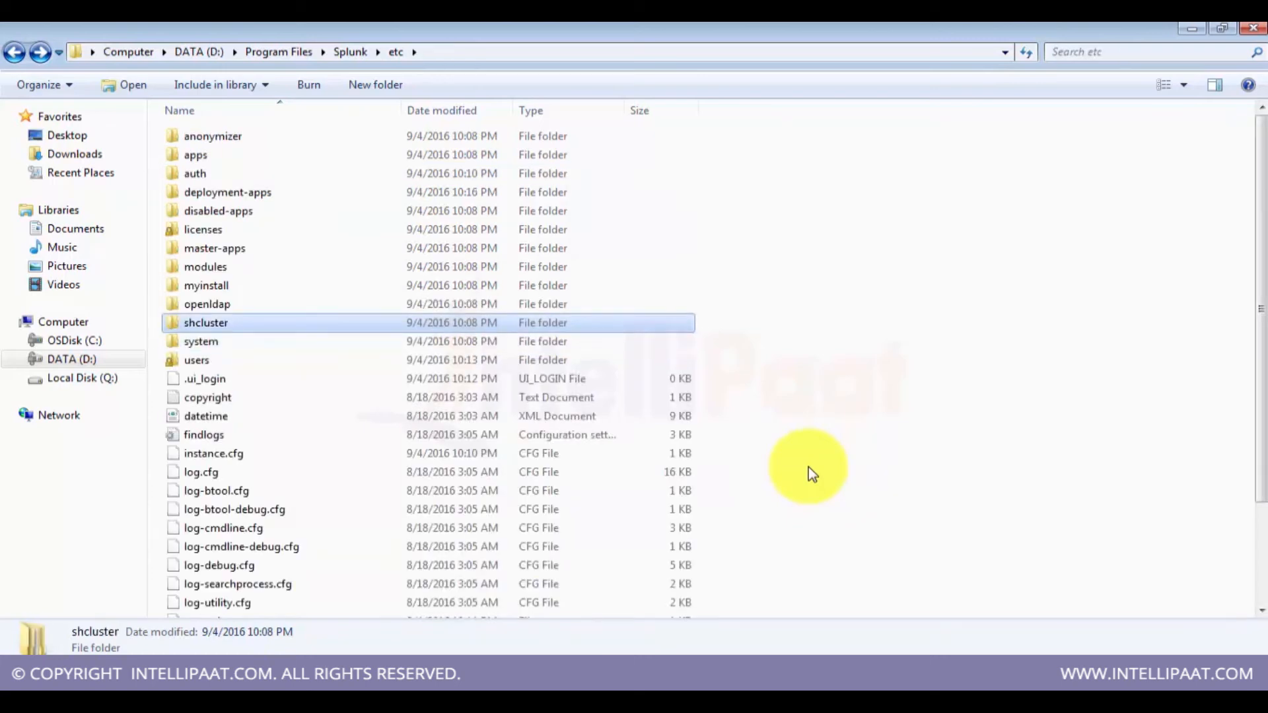
{"action": "key", "text": "Up"}
{"action": "key", "text": "Up"}
{"action": "key", "text": "Up"}
{"action": "key", "text": "Up"}
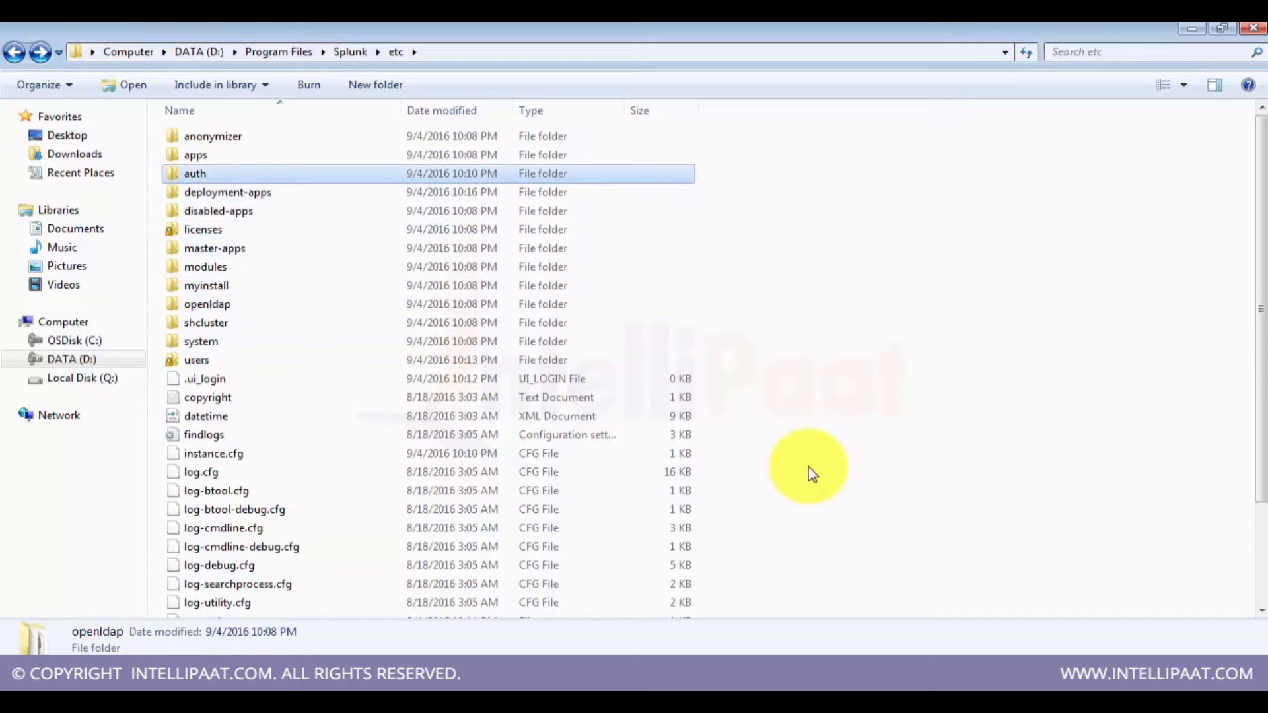
{"action": "key", "text": "Return"}
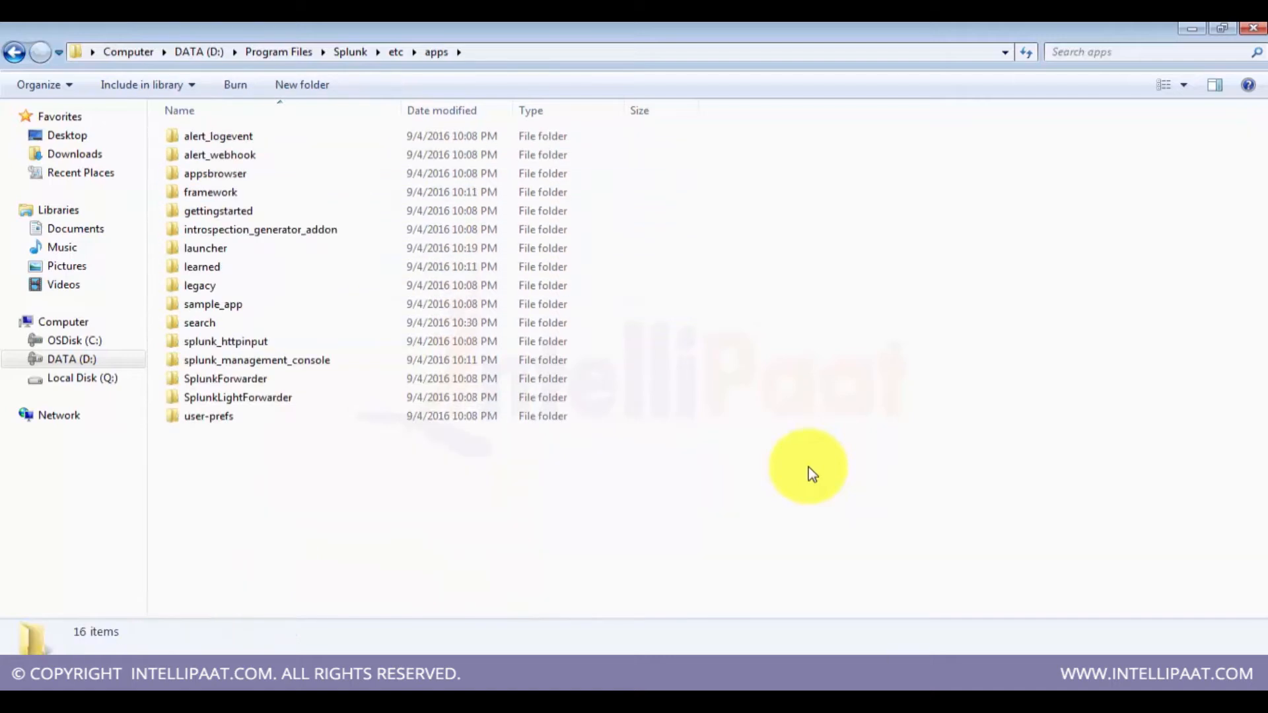
{"action": "key", "text": "BackSpace"}
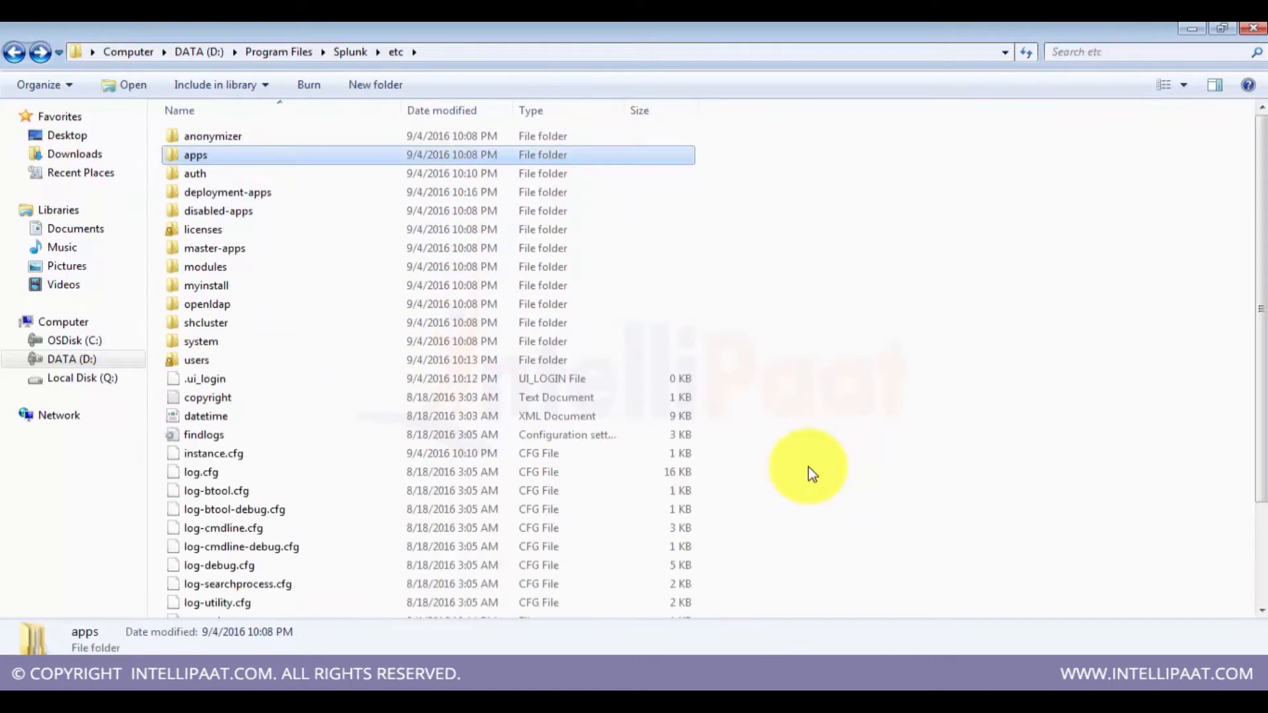
Step: Open indexes.conf from the etc\system\default folder and close it
{"action": "key", "text": "Down"}
{"action": "key", "text": "Down"}
{"action": "key", "text": "Down"}
{"action": "key", "text": "Down"}
{"action": "key", "text": "Down"}
{"action": "key", "text": "Down"}
{"action": "key", "text": "Down"}
{"action": "key", "text": "Down"}
{"action": "key", "text": "Down"}
{"action": "key", "text": "Down"}
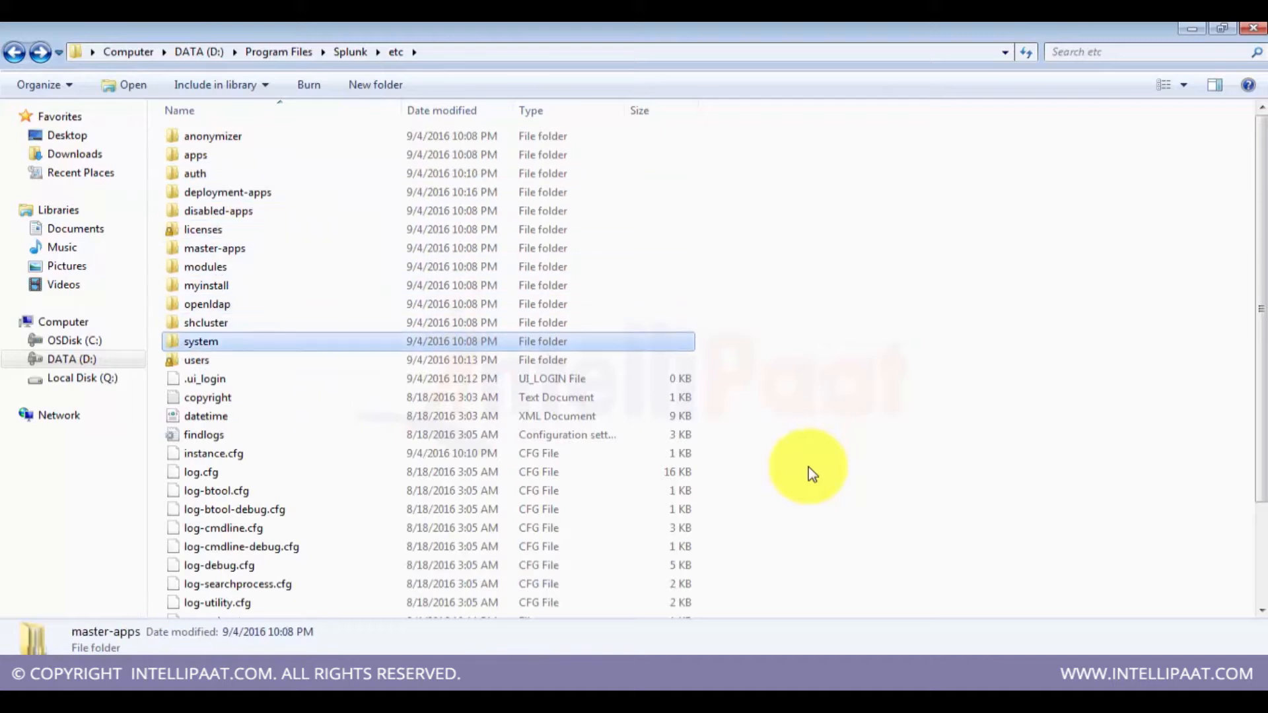
{"action": "key", "text": "Return"}
{"action": "key", "text": "Down"}
{"action": "key", "text": "Down"}
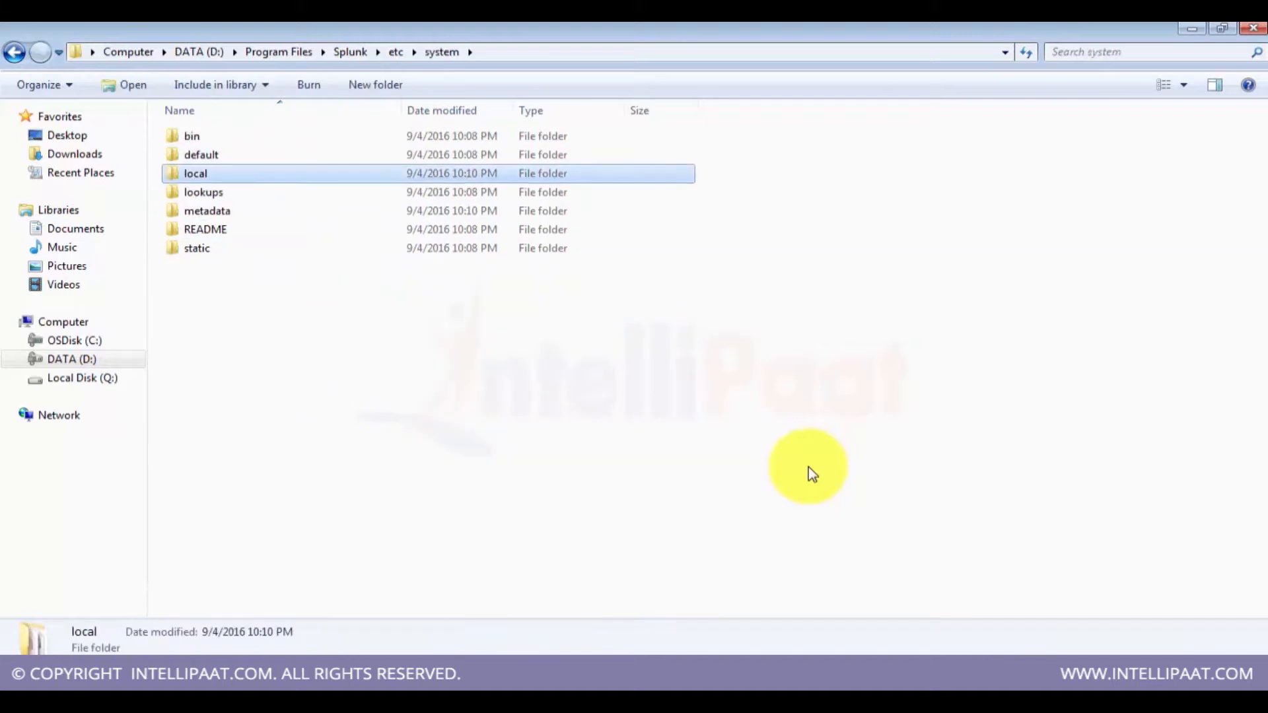
{"action": "key", "text": "Up"}
{"action": "key", "text": "Return"}
{"action": "key", "text": "Down"}
{"action": "key", "text": "Down"}
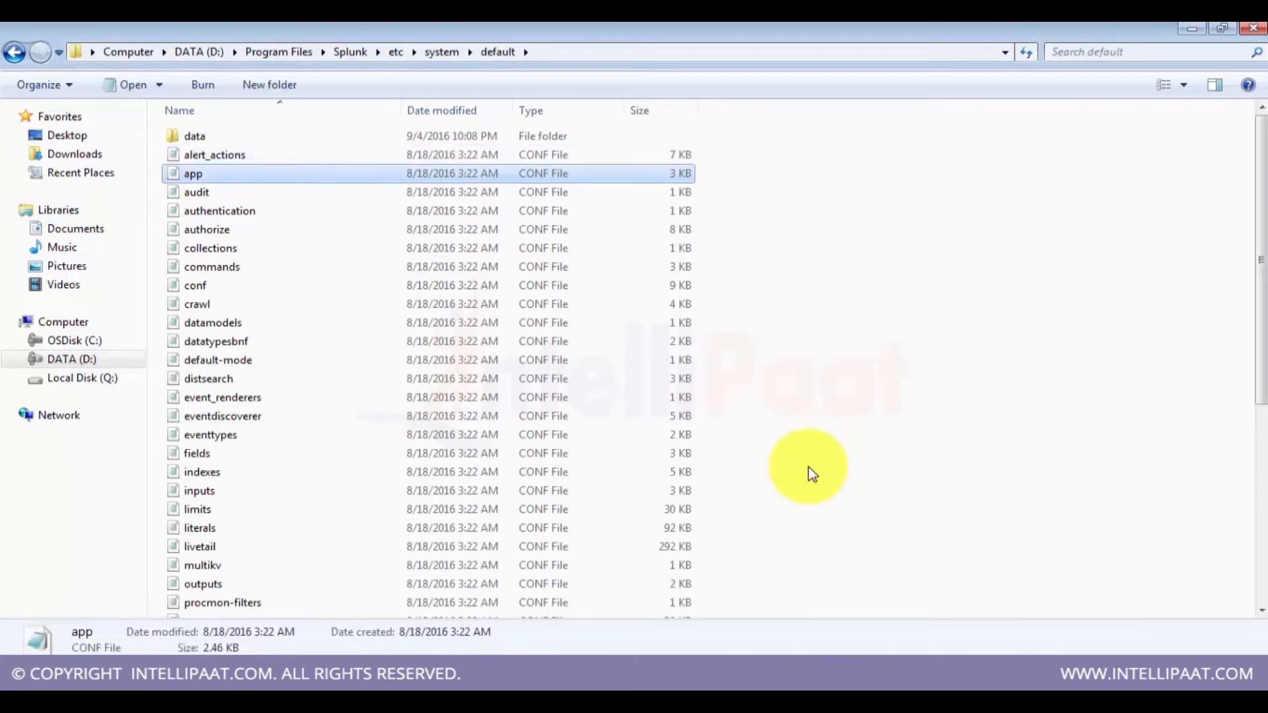
{"action": "key", "text": "i"}
{"action": "key", "text": "Return"}
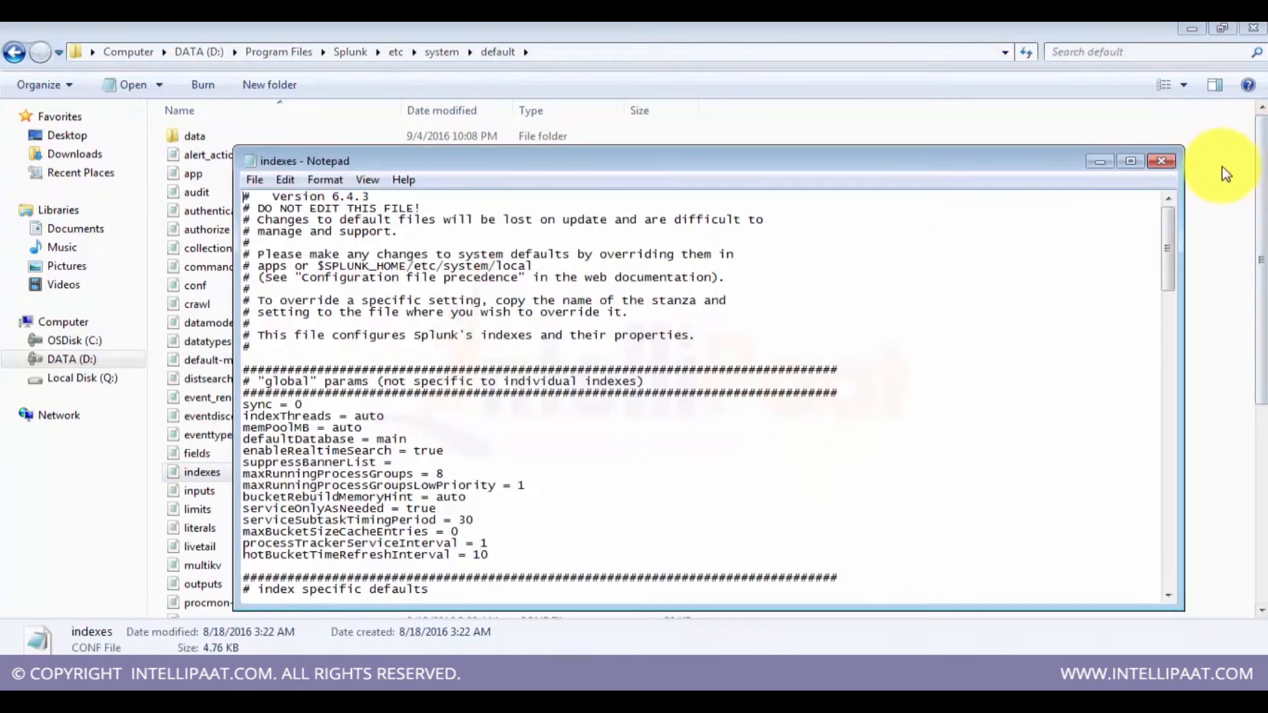
{"action": "left_click", "coordinate": [1173, 165]}
Step: Search the etc folder for index and open the search app's local indexes.conf, maximizing its window
{"action": "left_click", "coordinate": [395, 49]}
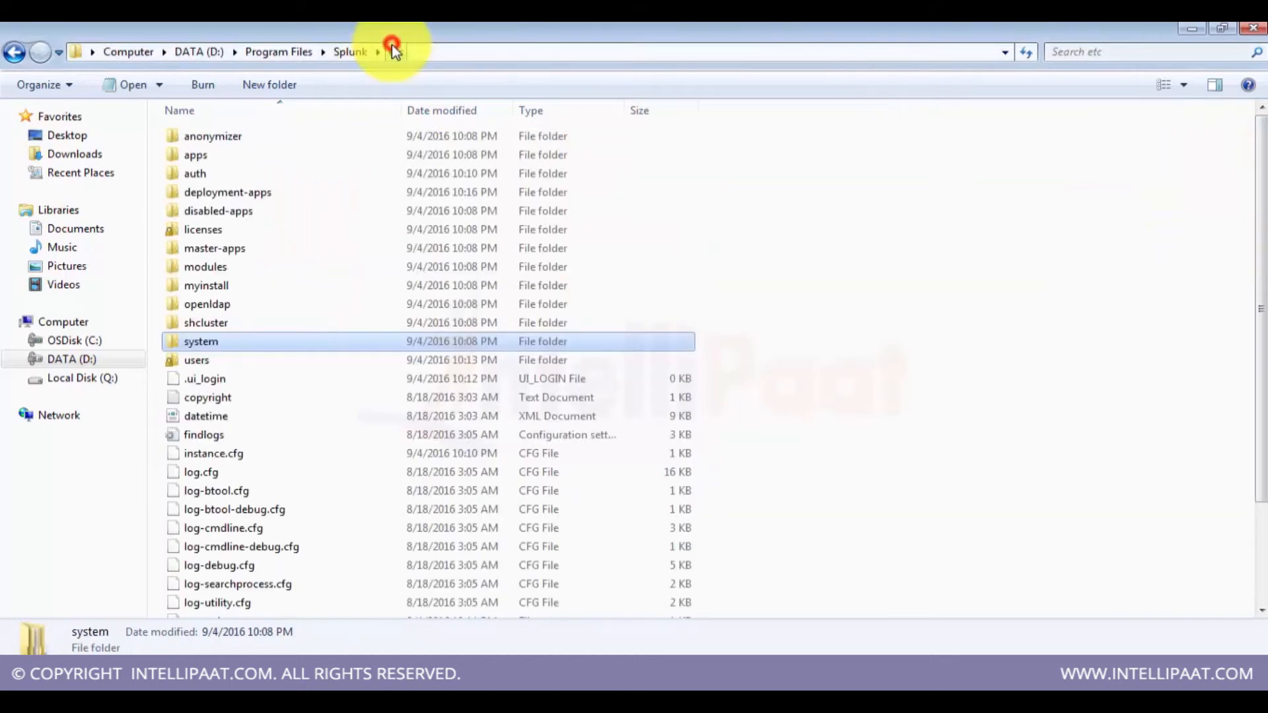
{"action": "left_click", "coordinate": [1131, 49]}
{"action": "type", "text": "index"}
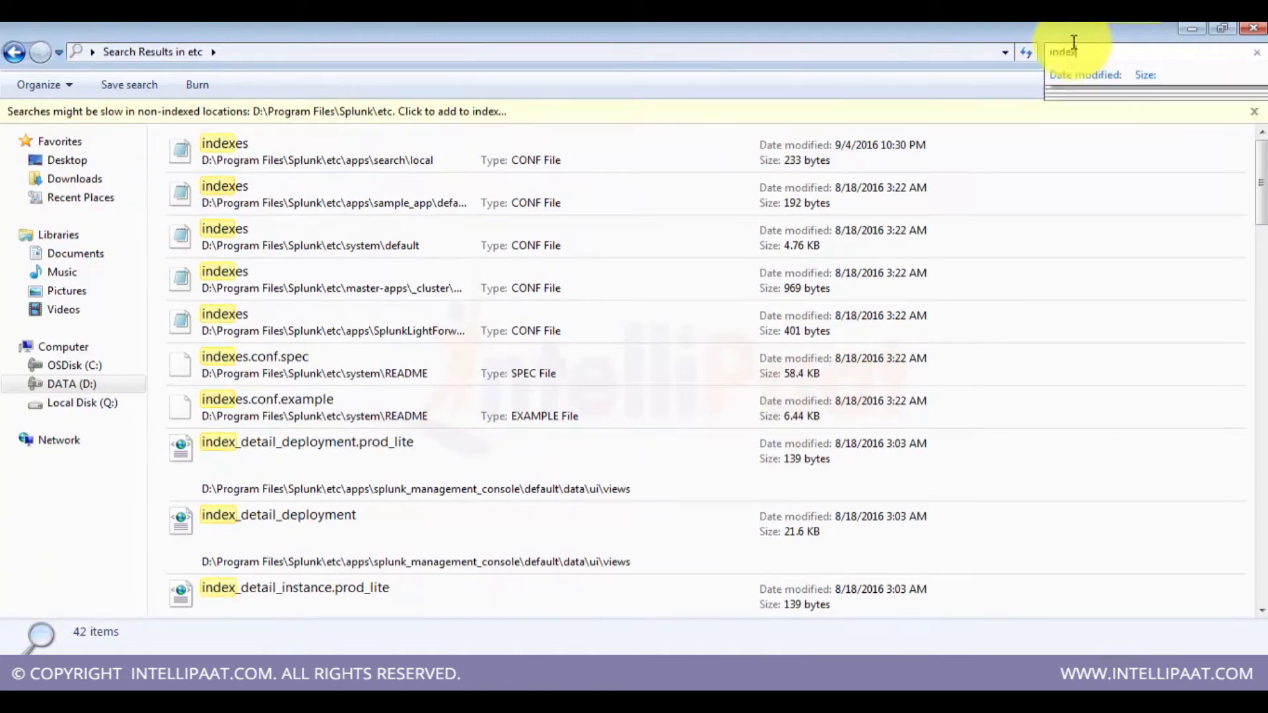
{"action": "double_click", "coordinate": [279, 161]}
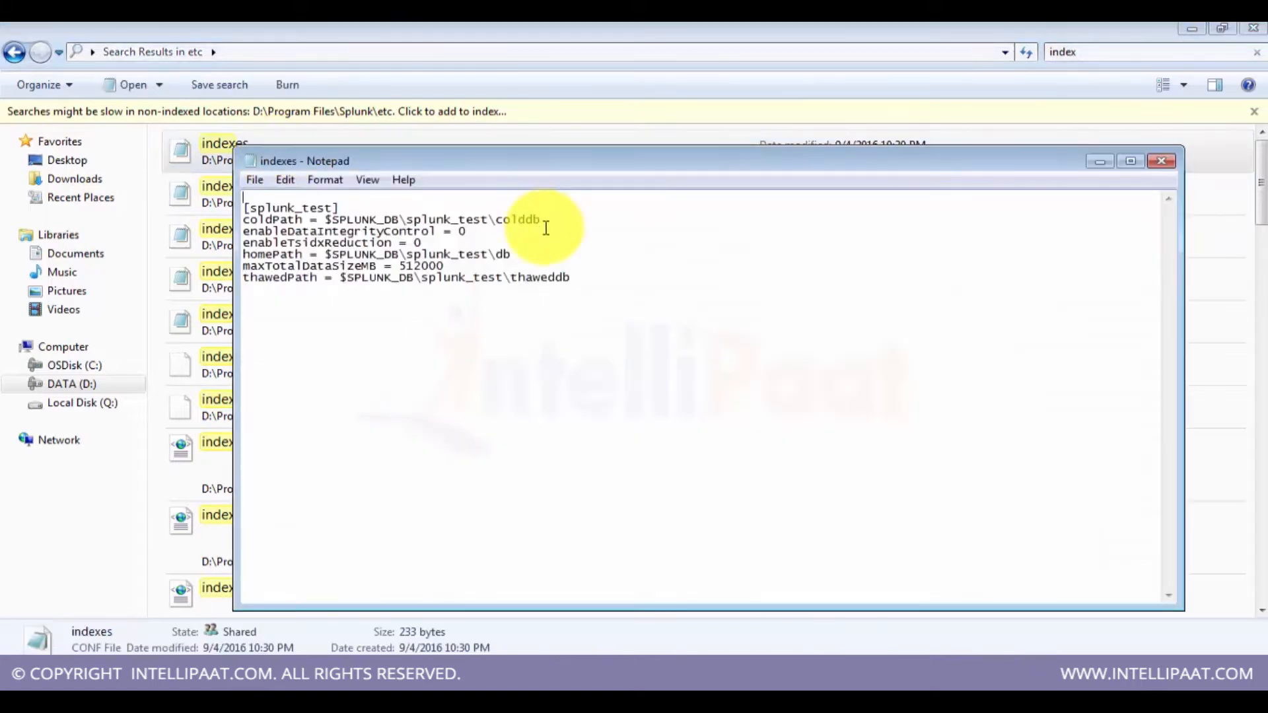
{"action": "double_click", "coordinate": [438, 155]}
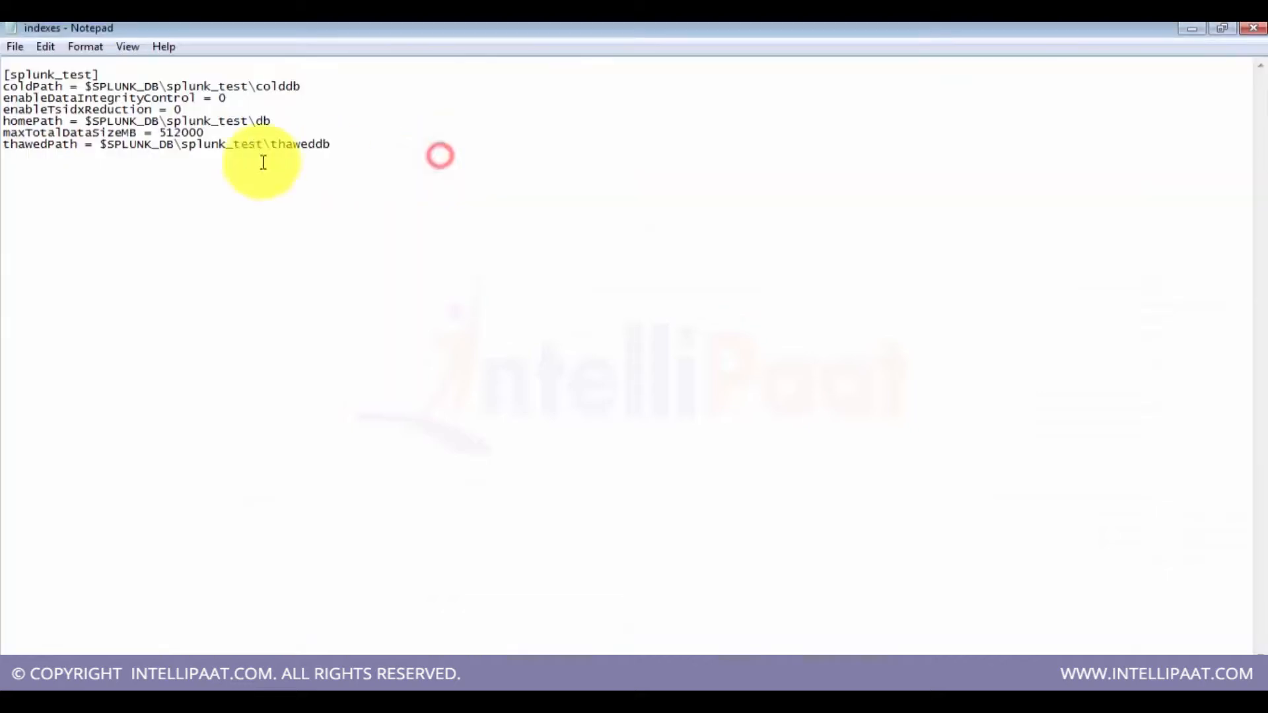
Step: Examine the splunk_test stanza's path and size settings in indexes.conf
{"action": "left_click_drag", "start_coordinate": [348, 148], "coordinate": [69, 134]}
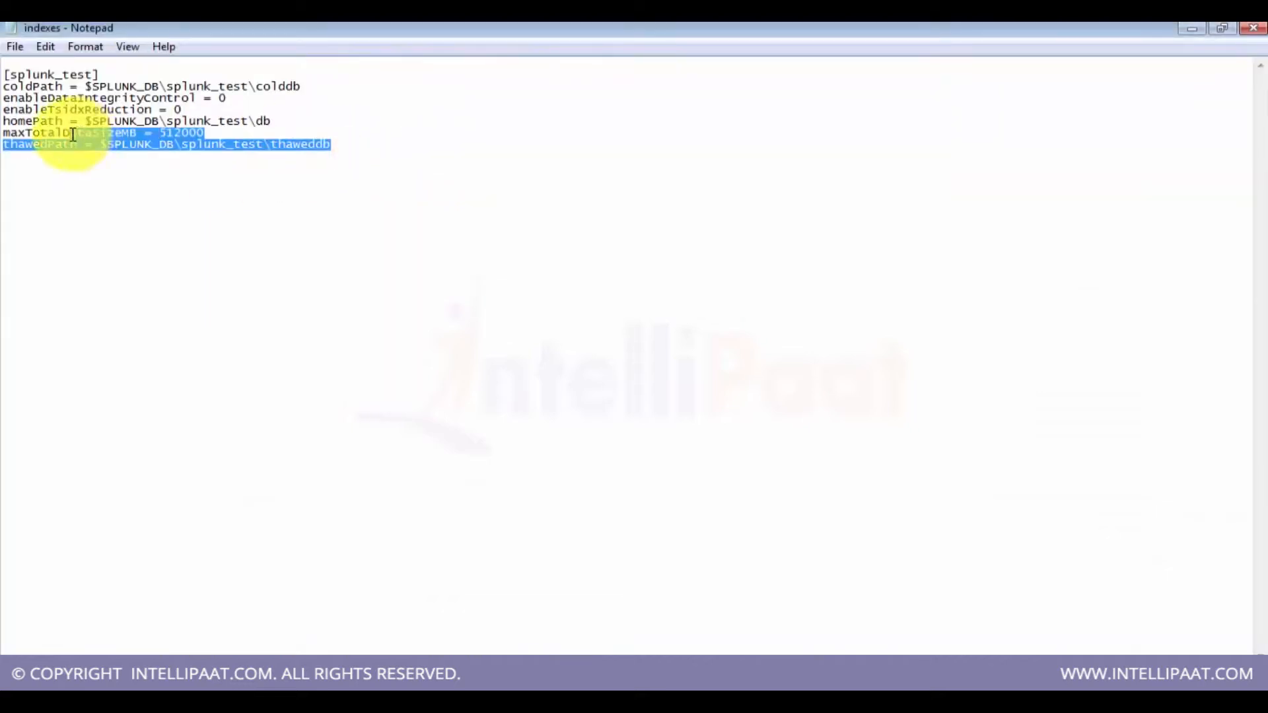
{"action": "left_click_drag", "start_coordinate": [100, 76], "coordinate": [3, 76]}
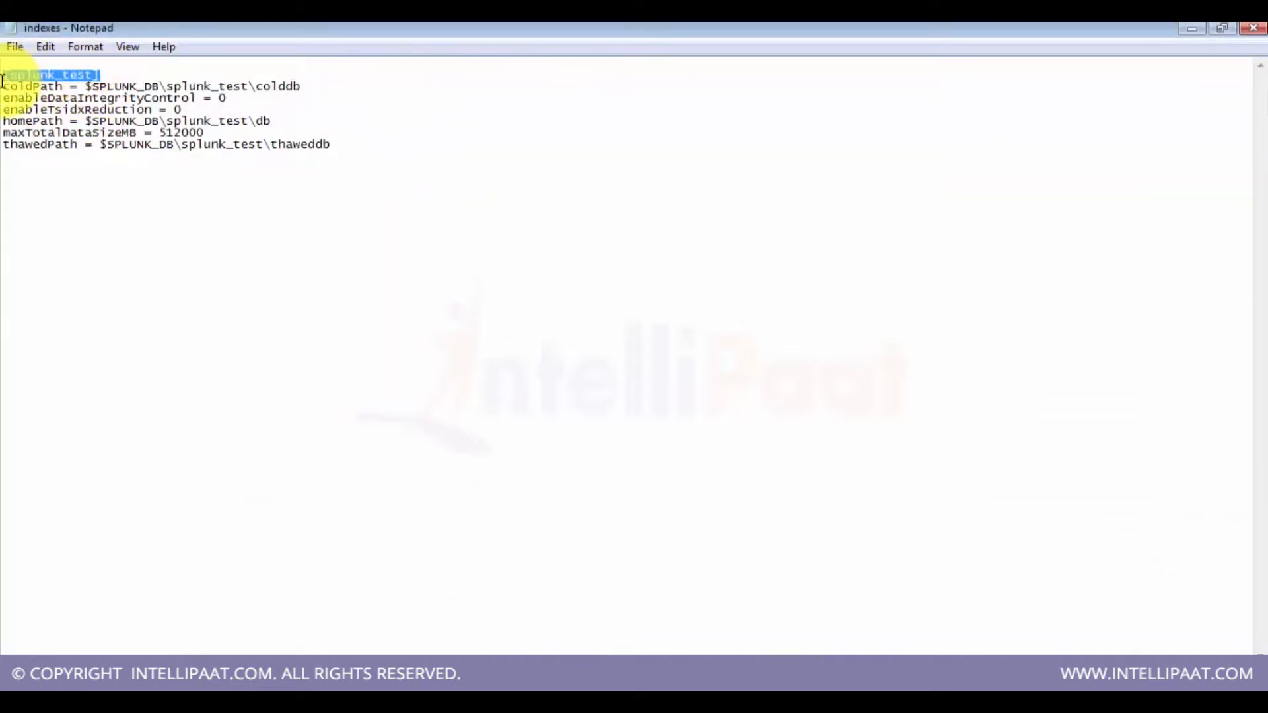
{"action": "left_click", "coordinate": [241, 149]}
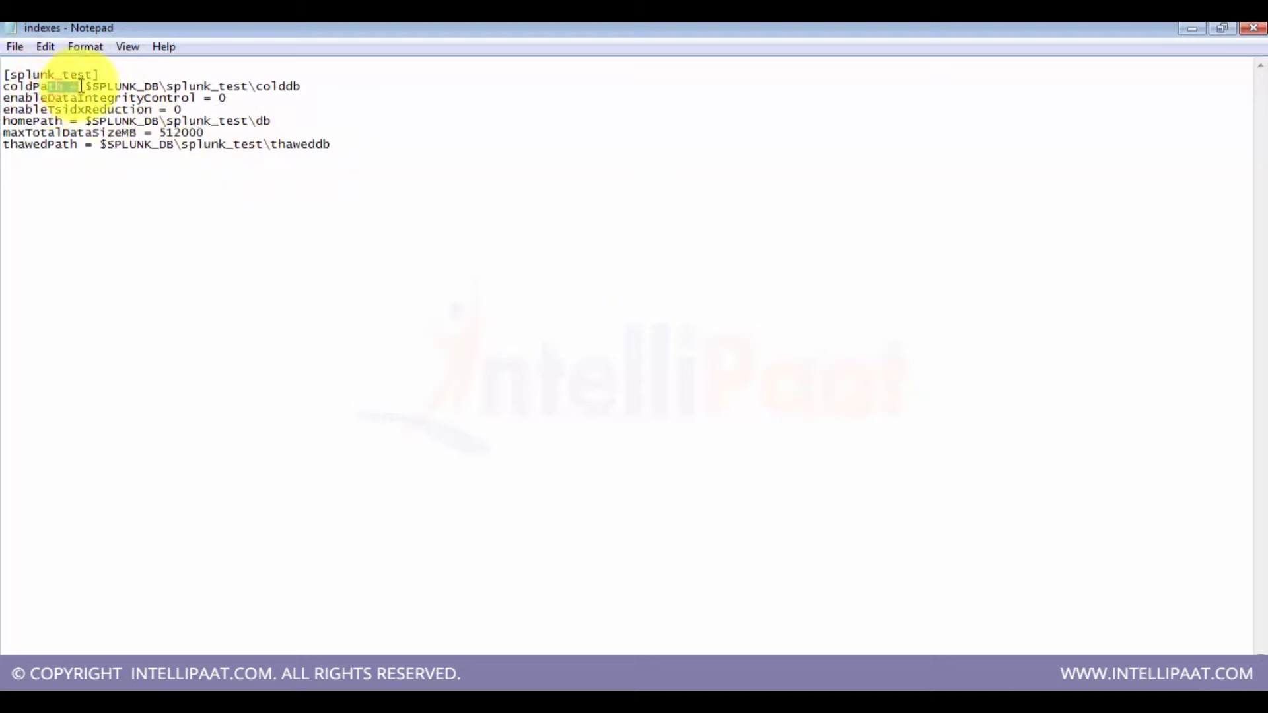
{"action": "left_click", "coordinate": [120, 123]}
{"action": "left_click_drag", "start_coordinate": [40, 86], "coordinate": [188, 99]}
{"action": "left_click", "coordinate": [188, 99]}
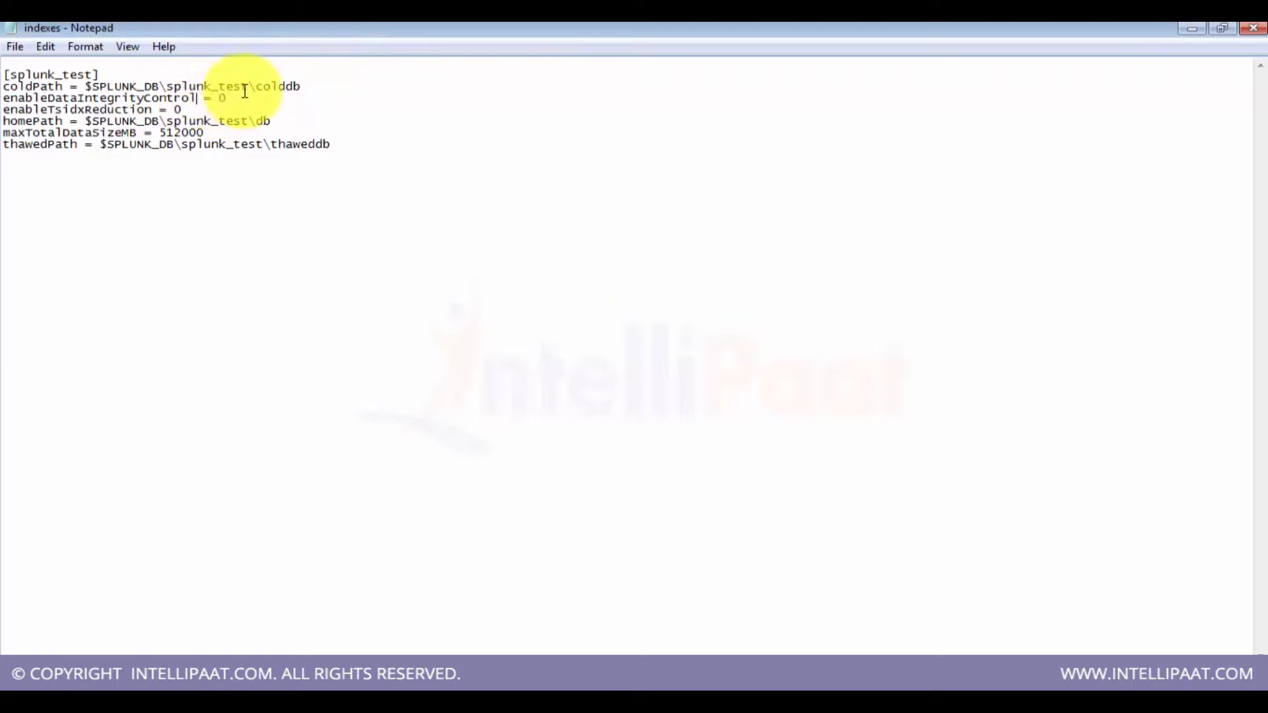
{"action": "left_click_drag", "start_coordinate": [238, 97], "coordinate": [3, 99]}
{"action": "left_click", "coordinate": [231, 111]}
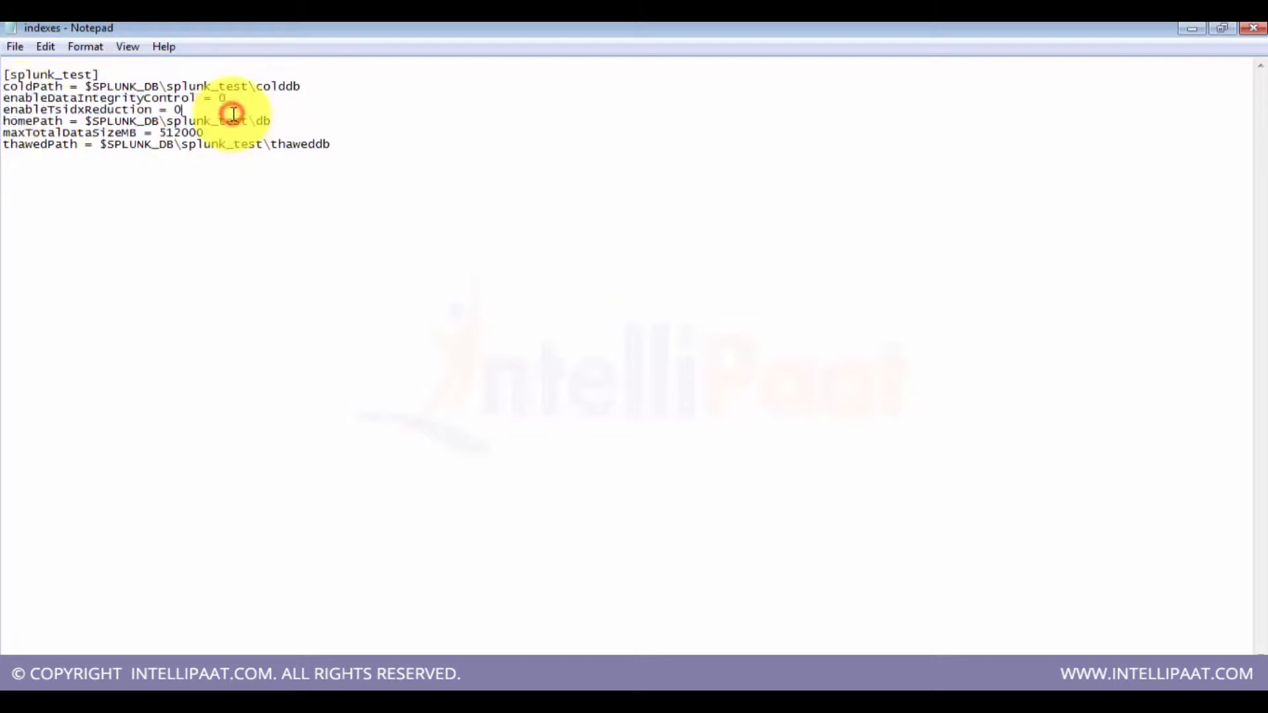
{"action": "left_click", "coordinate": [303, 130]}
{"action": "mouse_move", "coordinate": [4, 133]}
{"action": "left_mouse_down"}
{"action": "mouse_move", "coordinate": [115, 134]}
{"action": "mouse_move", "coordinate": [16, 123]}
{"action": "left_mouse_up"}
{"action": "left_click_drag", "start_coordinate": [7, 124], "coordinate": [4, 124]}
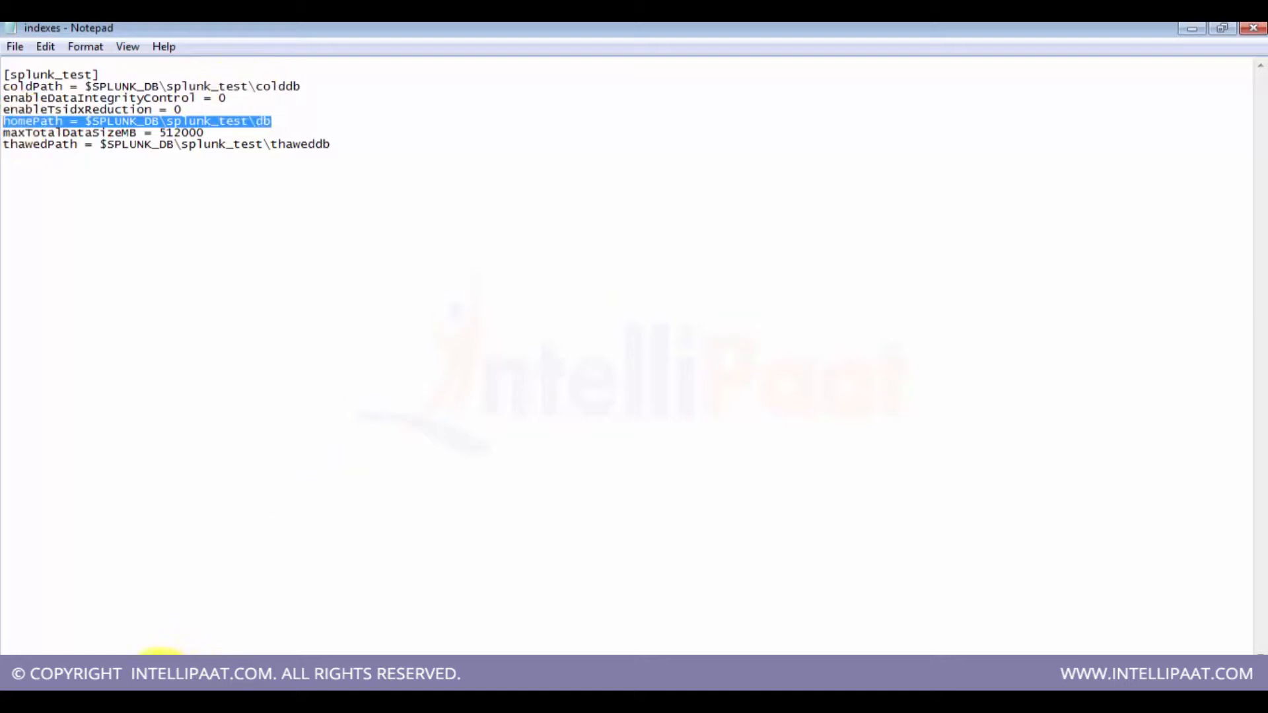
Step: Return to the file explorer and navigate back to the Splunk installation folder
{"action": "mouse_move", "coordinate": [133, 645]}
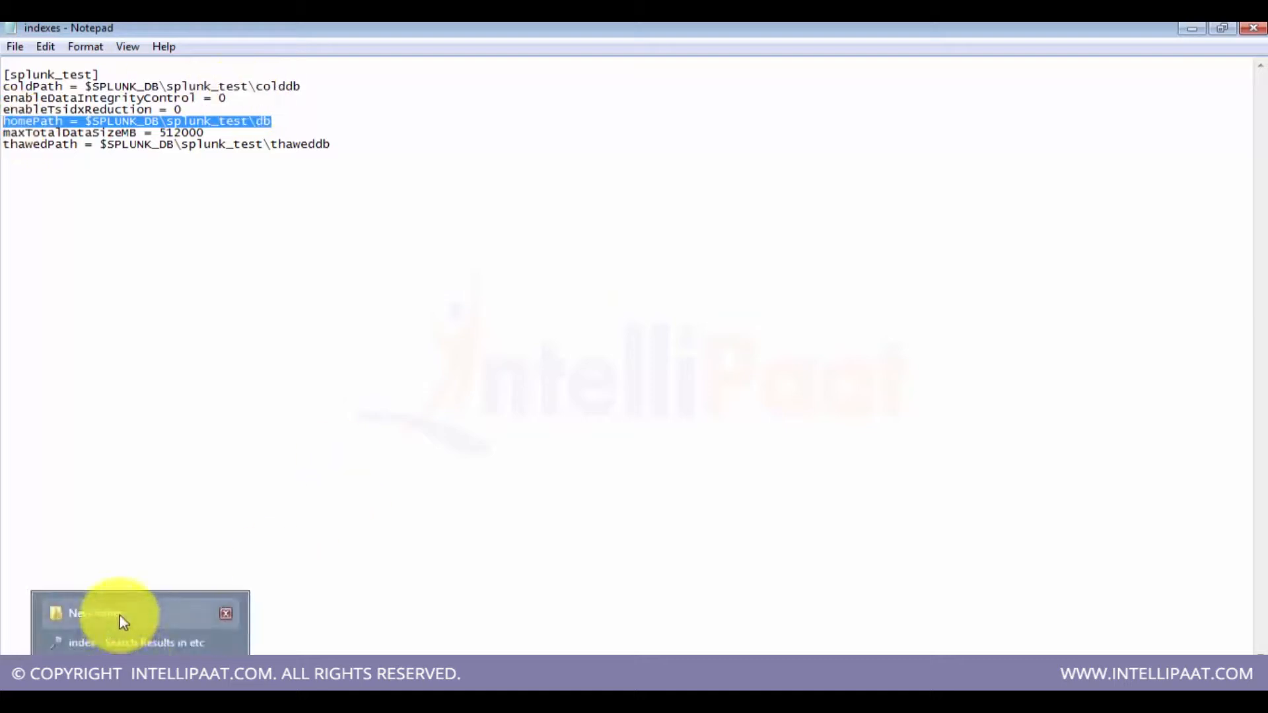
{"action": "left_click", "coordinate": [120, 616]}
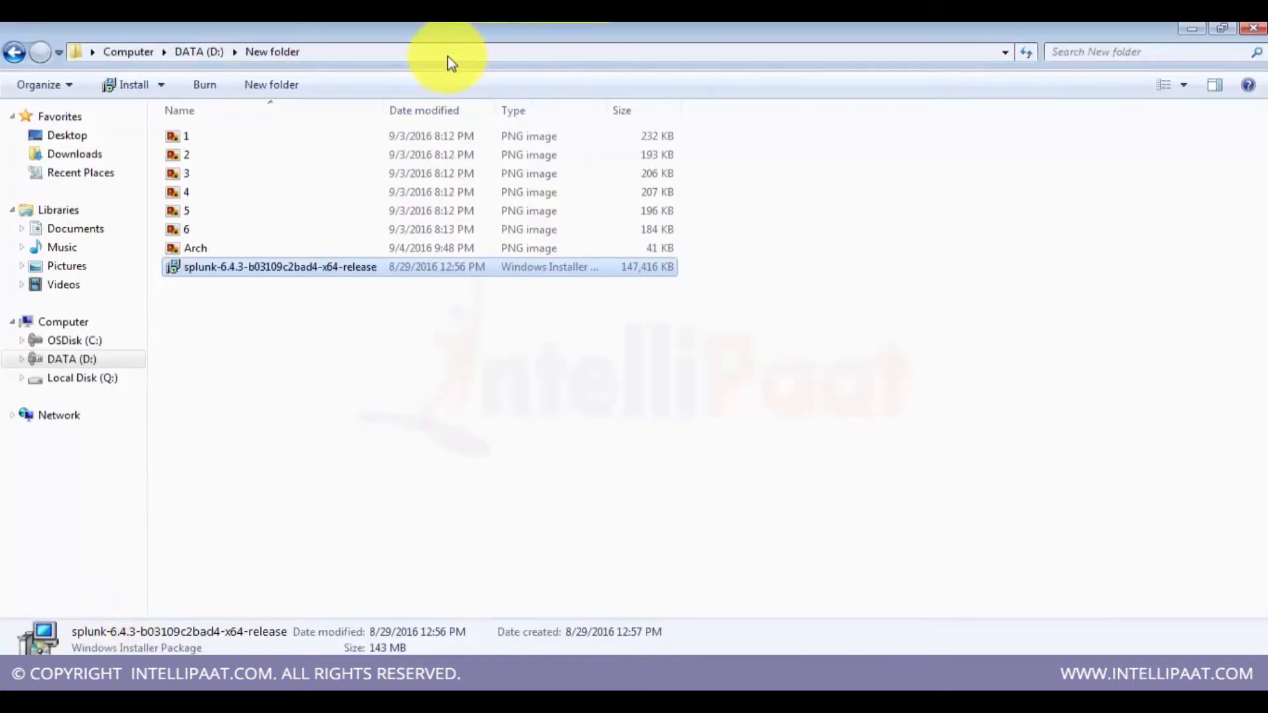
{"action": "left_click", "coordinate": [133, 644]}
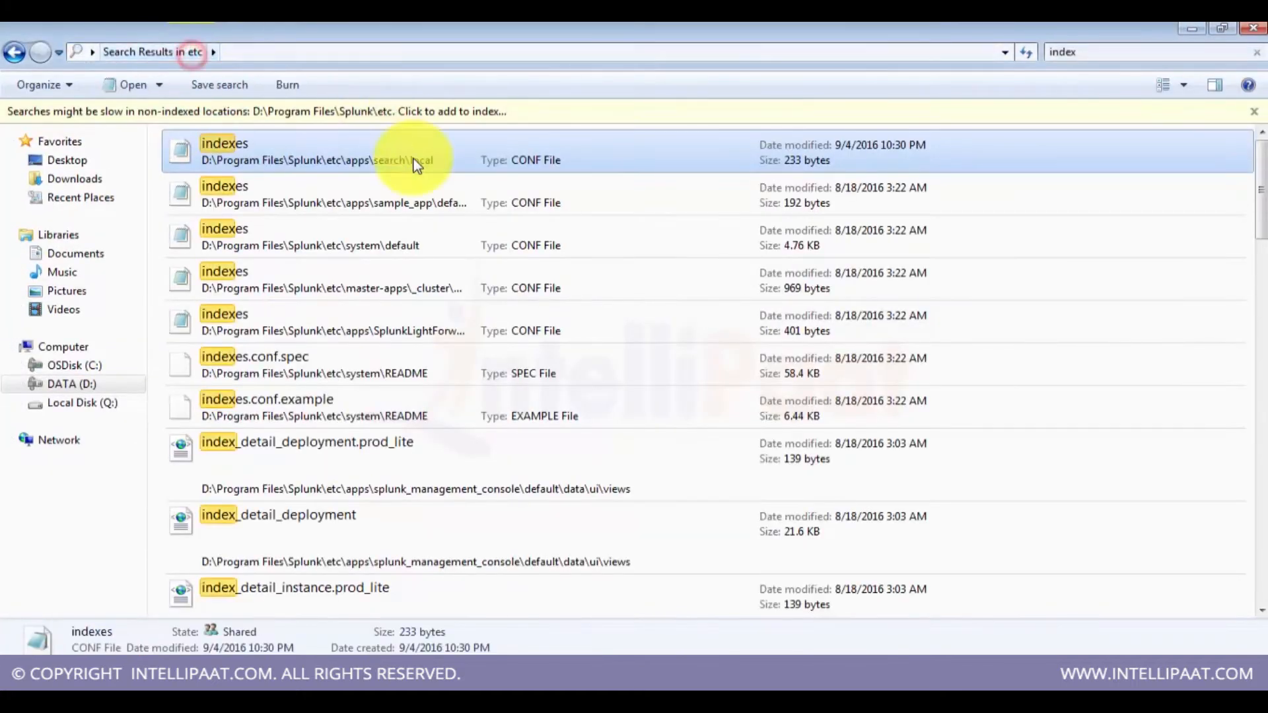
{"action": "left_click", "coordinate": [14, 51]}
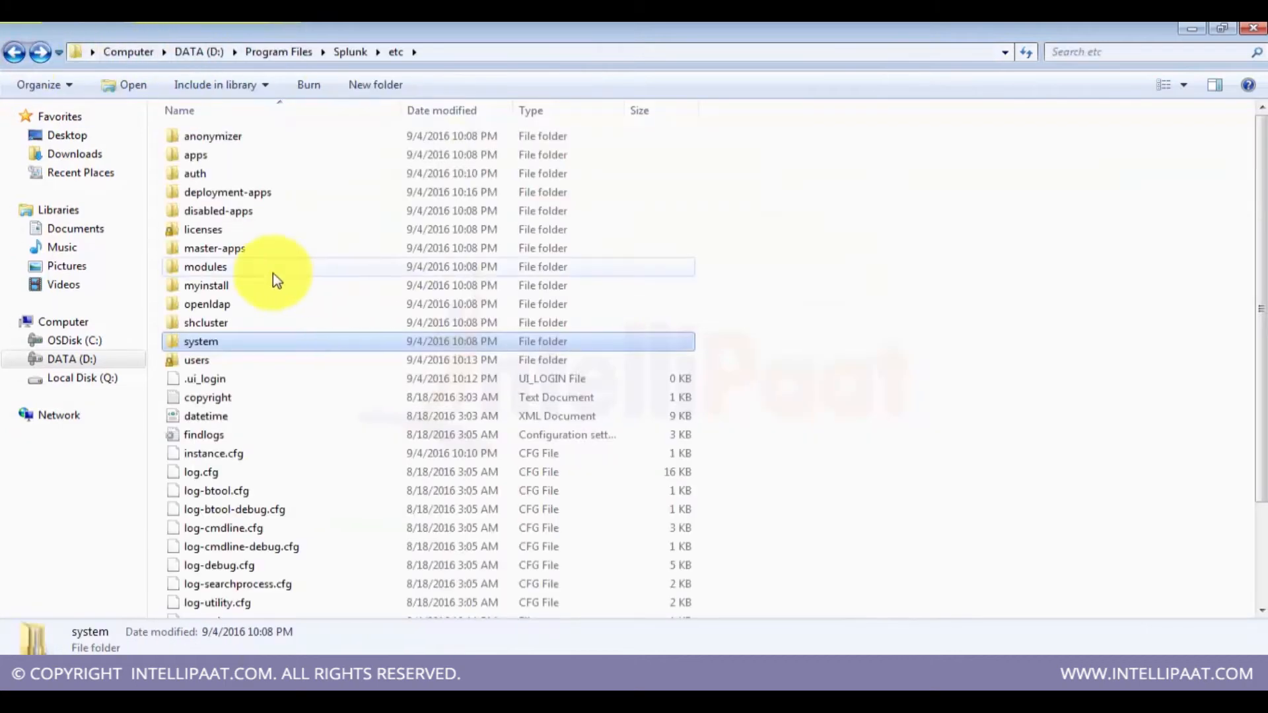
{"action": "left_click", "coordinate": [347, 52]}
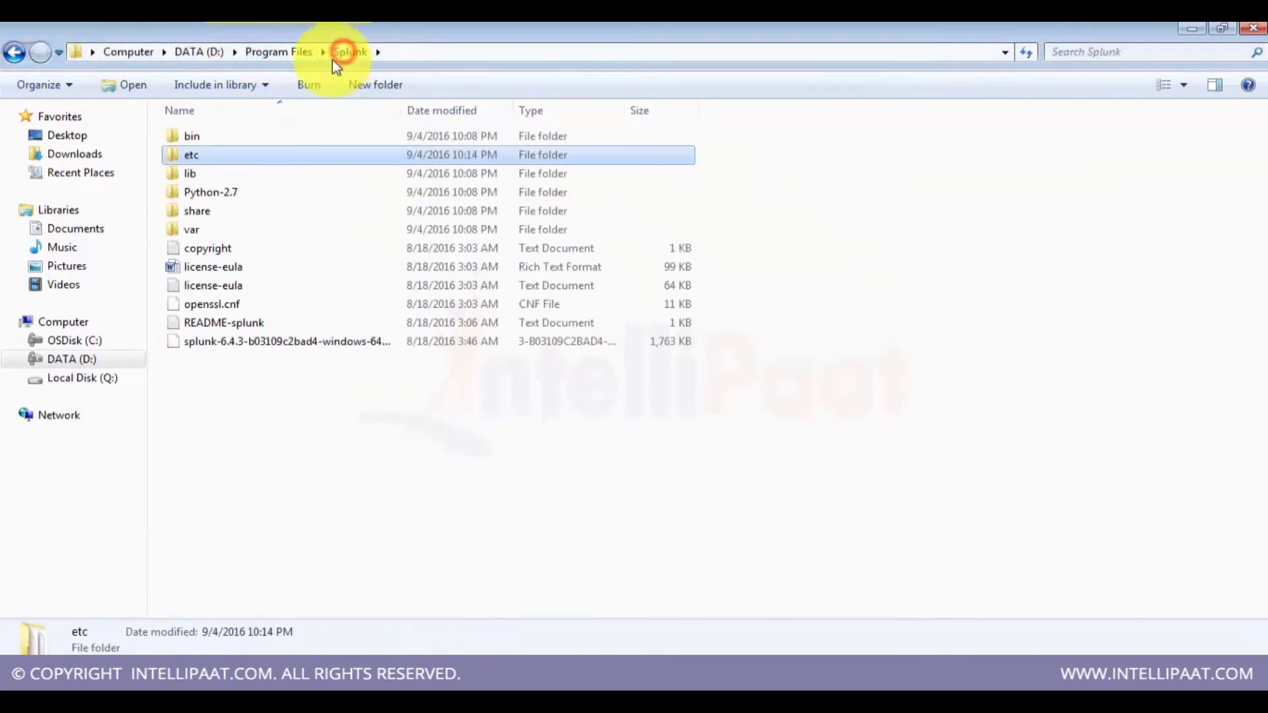
Step: Open the var\lib\splunk folder inside the Splunk installation directory
{"action": "left_click", "coordinate": [193, 243]}
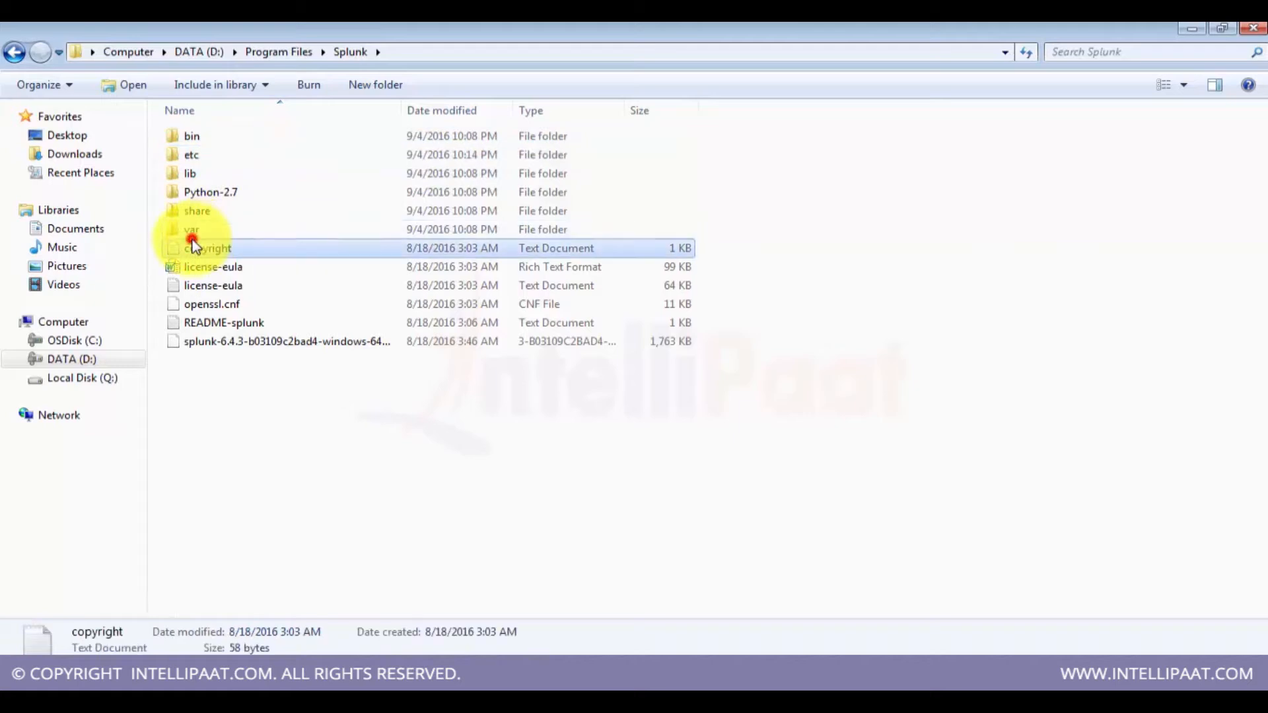
{"action": "double_click", "coordinate": [192, 232]}
{"action": "double_click", "coordinate": [208, 137]}
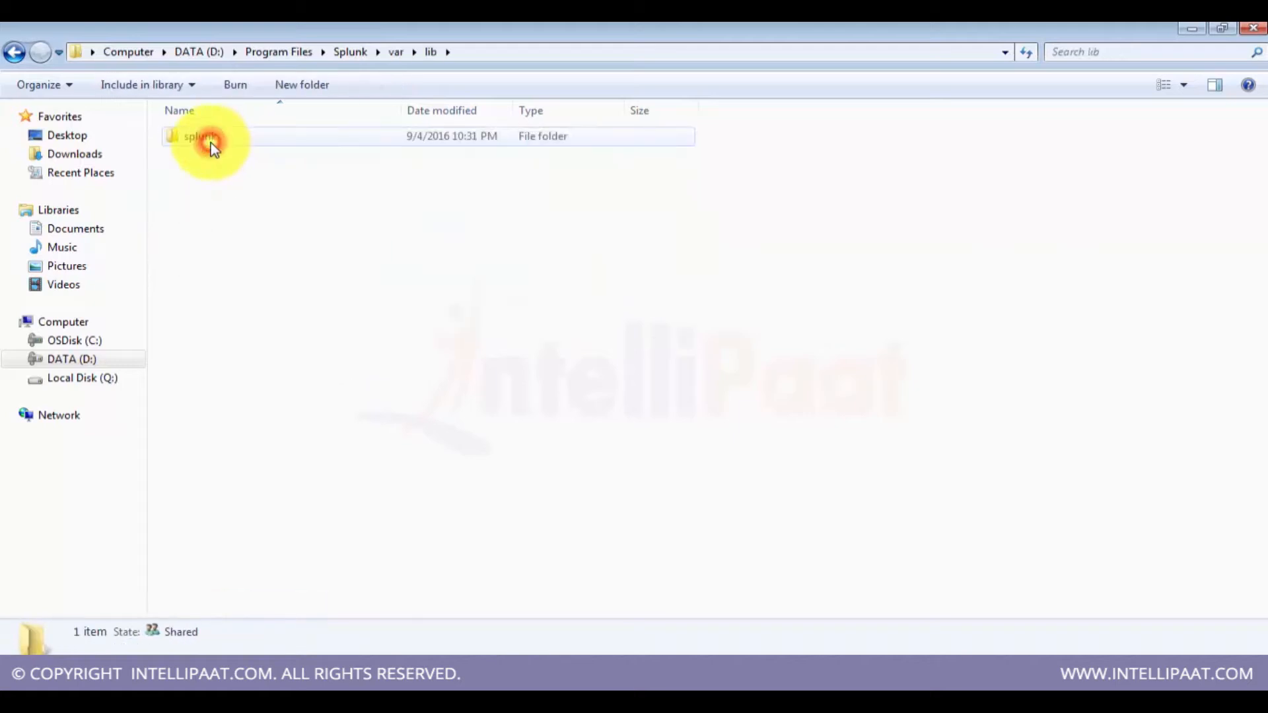
{"action": "double_click", "coordinate": [211, 141]}
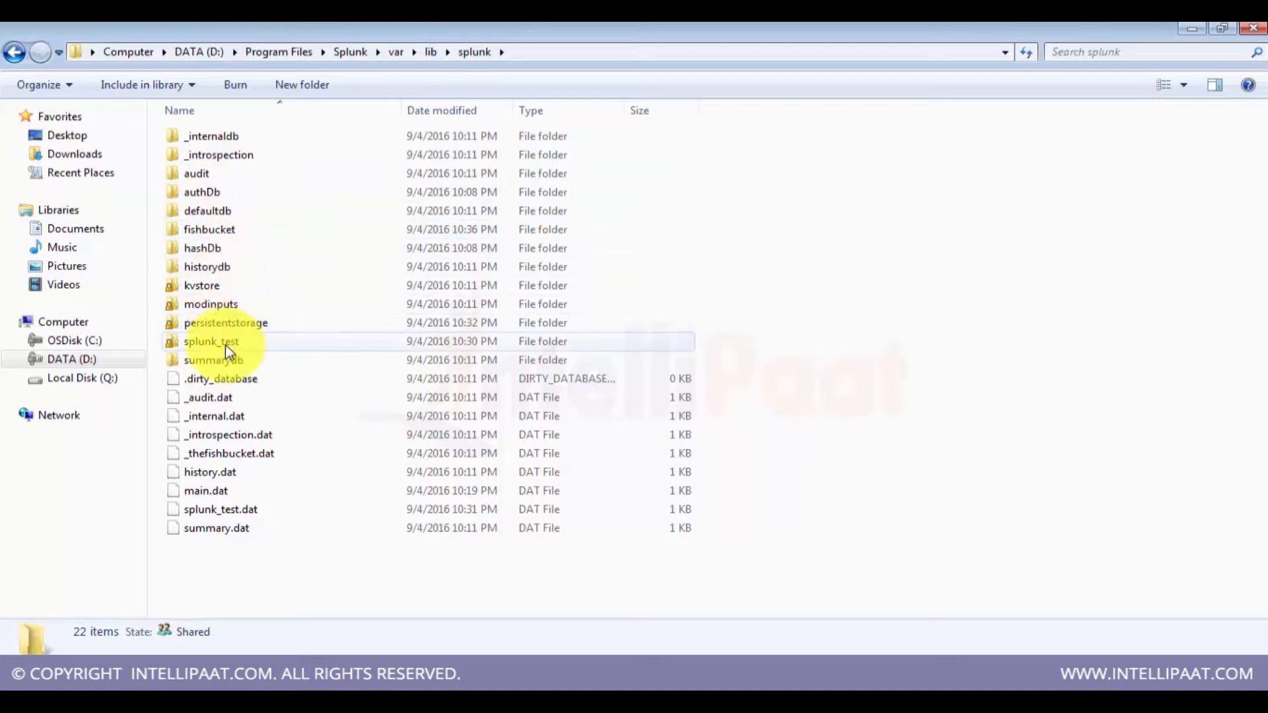
{"action": "mouse_move", "coordinate": [225, 346]}
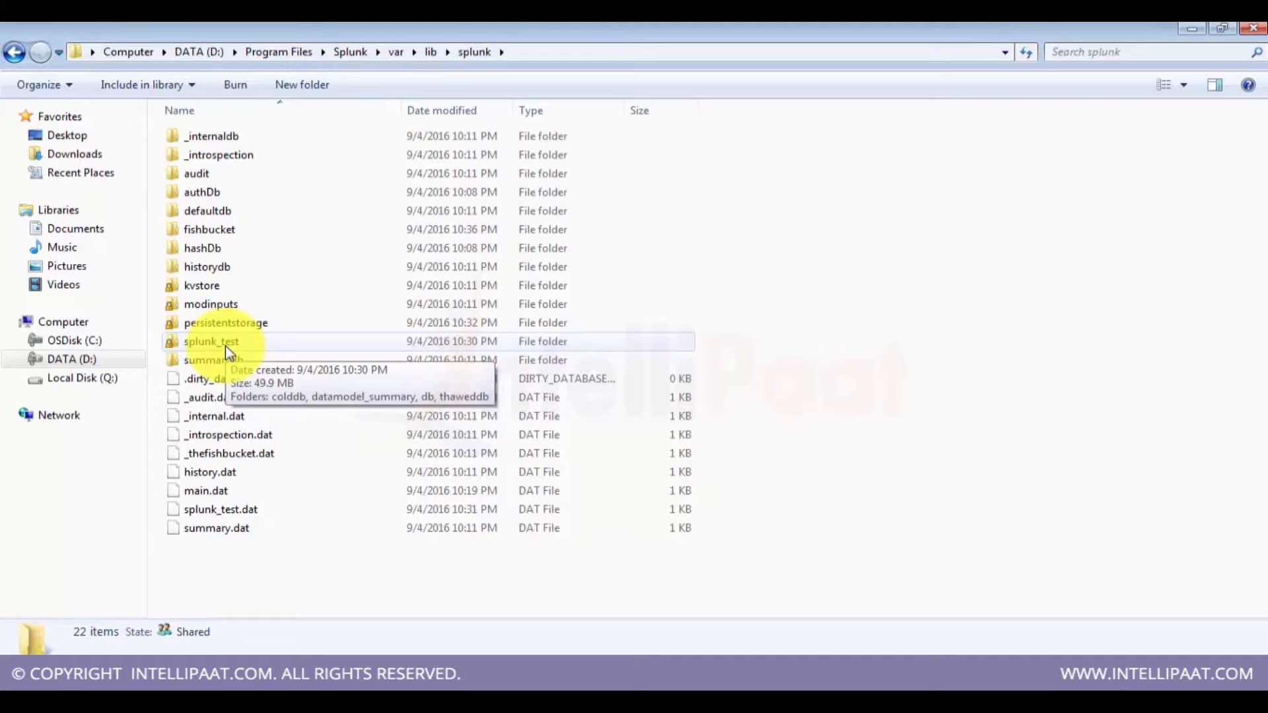
Step: Open the splunk_test index folder and its db subfolder
{"action": "key", "text": "Down"}
{"action": "key", "text": "Down"}
{"action": "key", "text": "Down"}
{"action": "key", "text": "Down"}
{"action": "key", "text": "Down"}
{"action": "key", "text": "Down"}
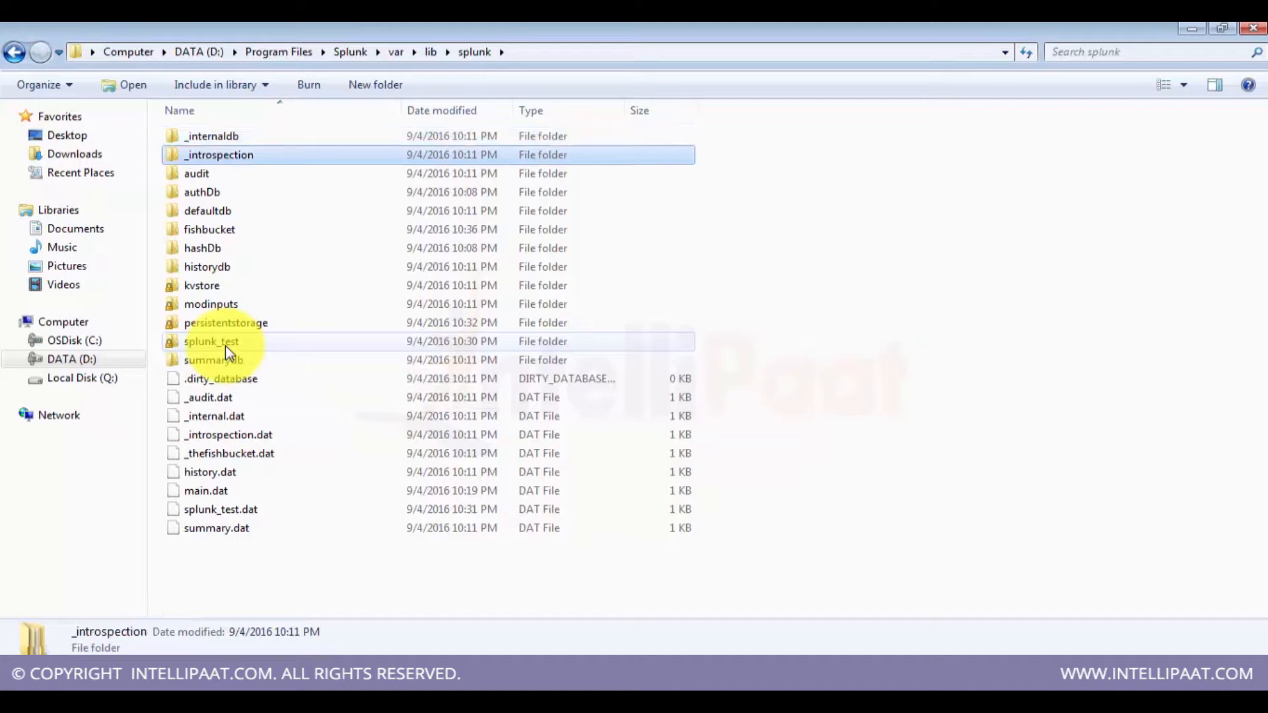
{"action": "key", "text": "Down"}
{"action": "key", "text": "Down"}
{"action": "key", "text": "Down"}
{"action": "key", "text": "Down"}
{"action": "key", "text": "Down"}
{"action": "key", "text": "Down"}
{"action": "key", "text": "Return"}
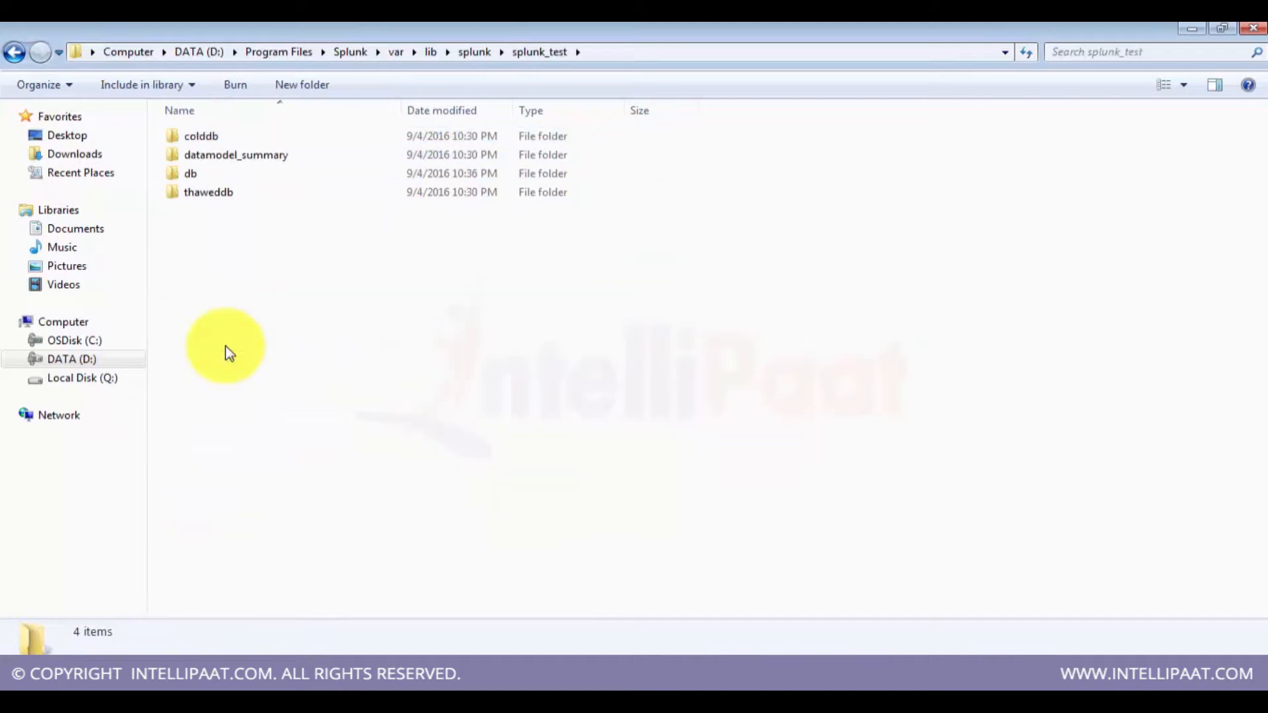
{"action": "key", "text": "Down"}
{"action": "key", "text": "Down"}
{"action": "key", "text": "Down"}
{"action": "key", "text": "Return"}
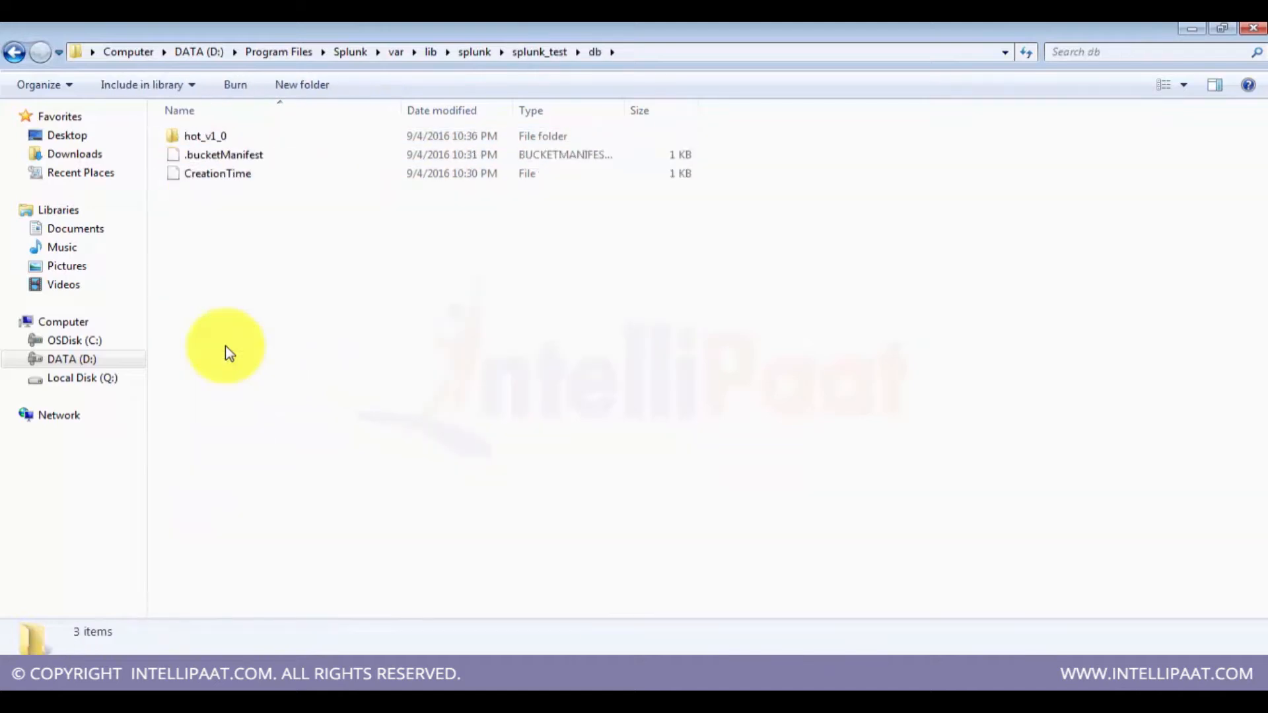
Step: Open the hot_v1_0 bucket inside splunk_test's db folder and browse its index files
{"action": "key", "text": "BackSpace"}
{"action": "key", "text": "Up"}
{"action": "key", "text": "Up"}
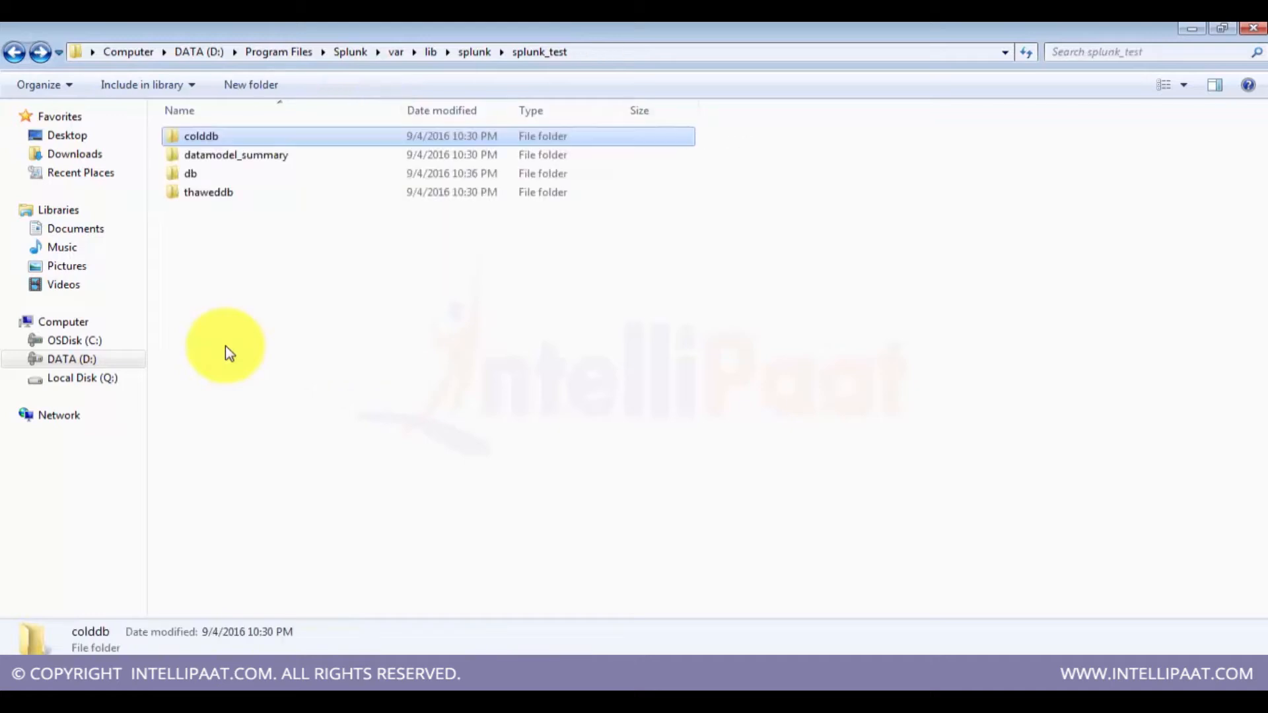
{"action": "key", "text": "Down"}
{"action": "key", "text": "Down"}
{"action": "key", "text": "Return"}
{"action": "key", "text": "Down"}
{"action": "key", "text": "Up"}
{"action": "key", "text": "Return"}
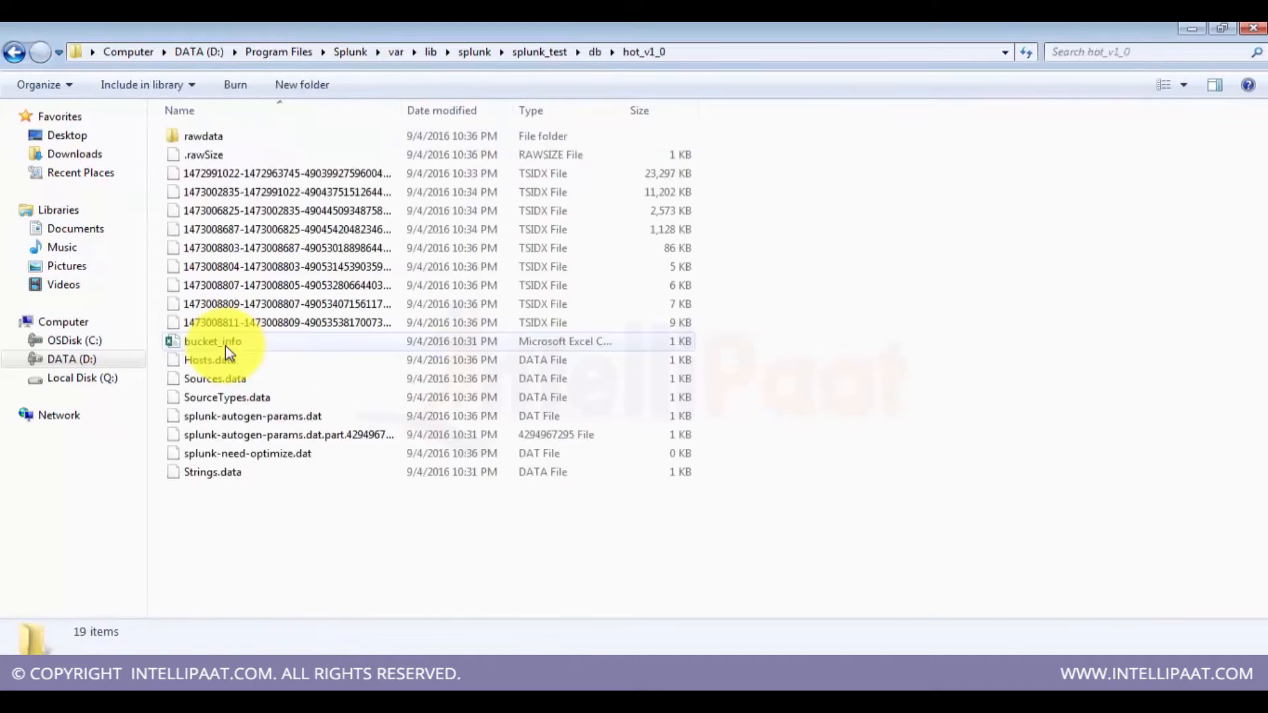
{"action": "key", "text": "Down"}
{"action": "key", "text": "Down"}
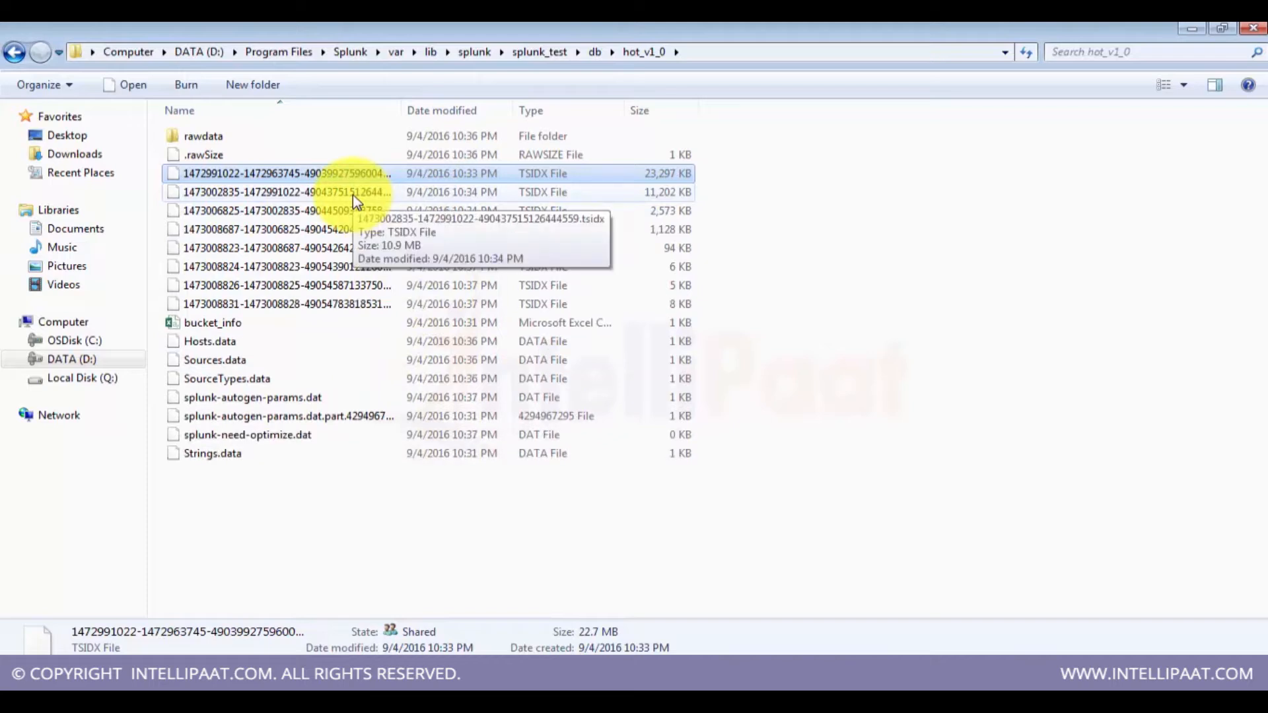
Step: Navigate back up through the folders to the Splunk var folder
{"action": "key", "text": "BackSpace"}
{"action": "key", "text": "BackSpace"}
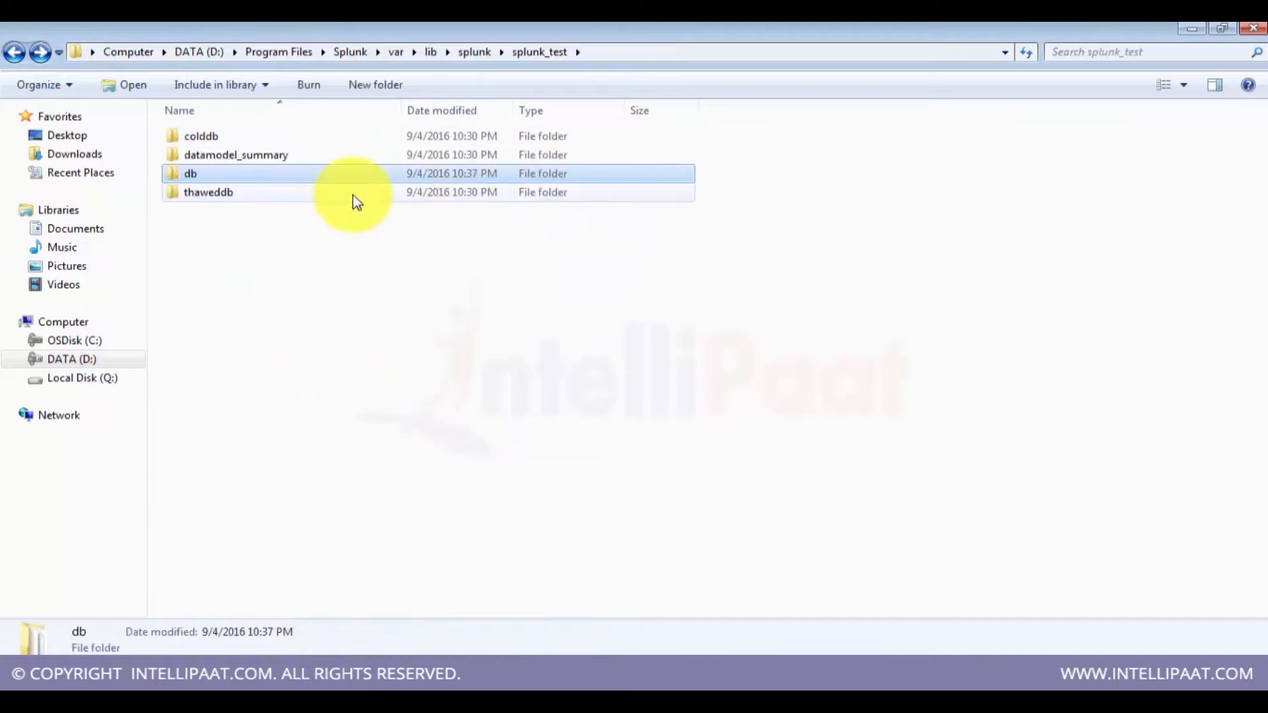
{"action": "key", "text": "BackSpace"}
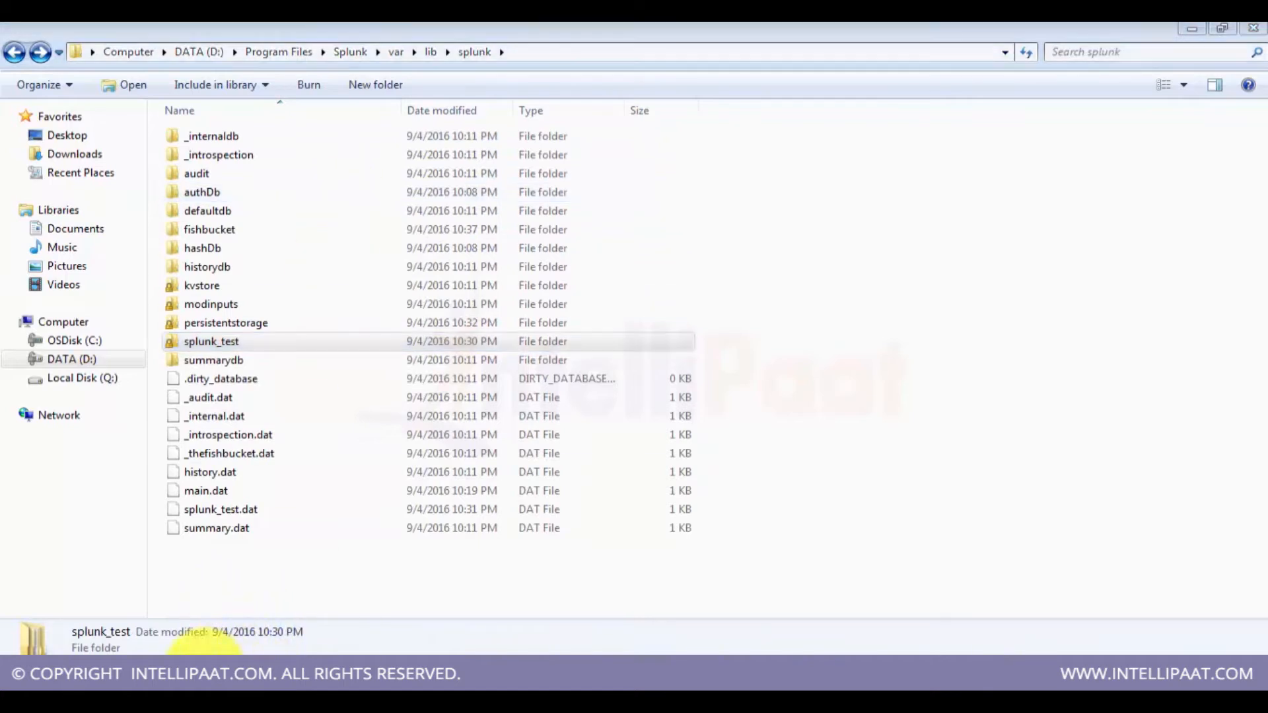
{"action": "left_click", "coordinate": [236, 655]}
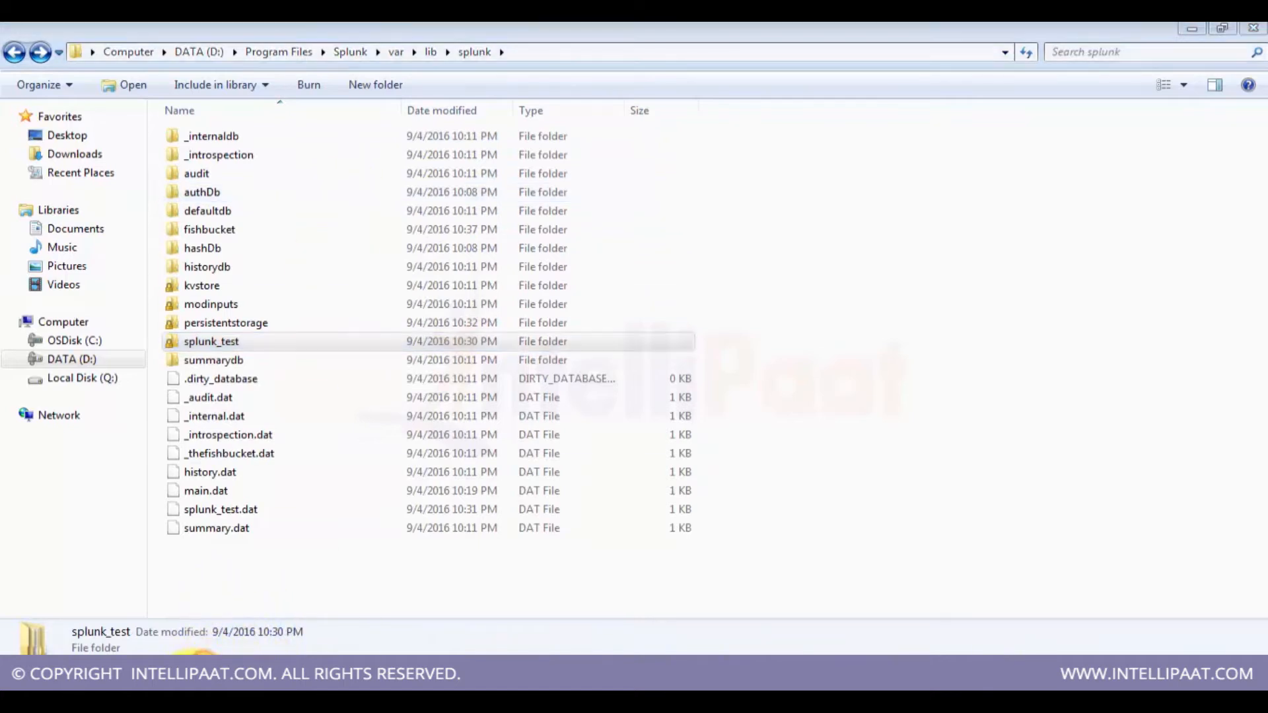
{"action": "left_click", "coordinate": [503, 574]}
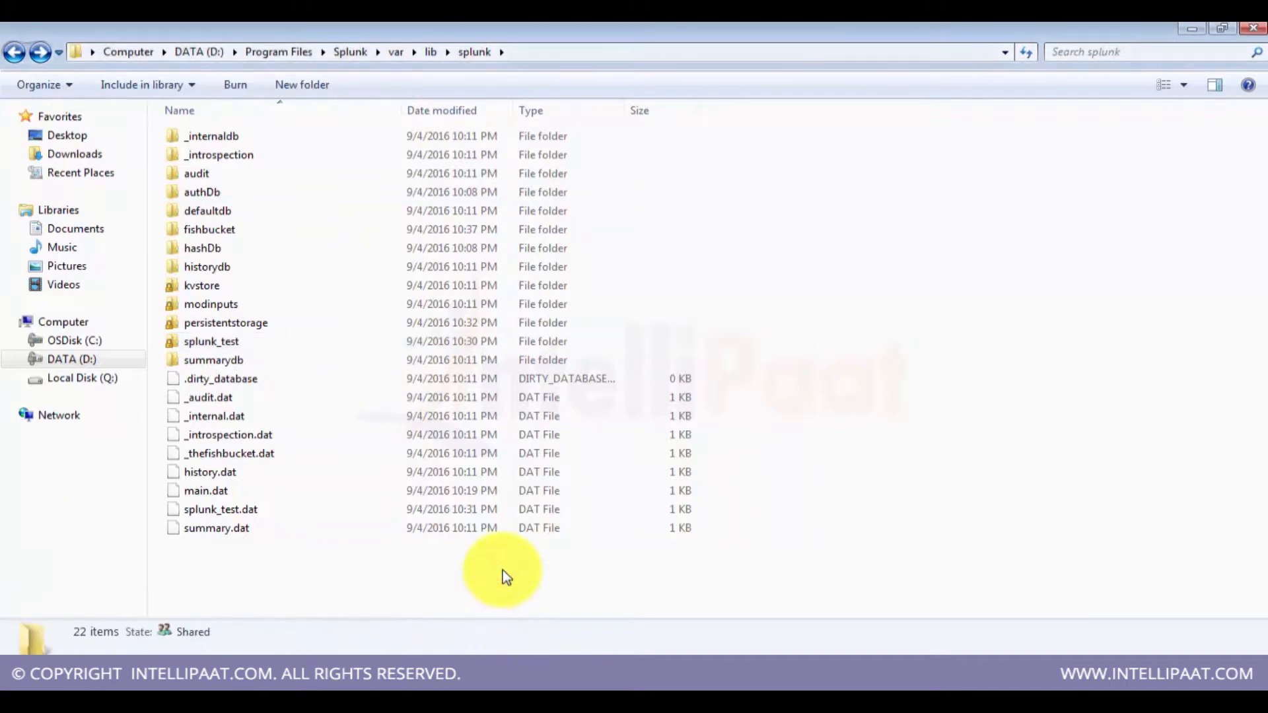
{"action": "key", "text": "BackSpace"}
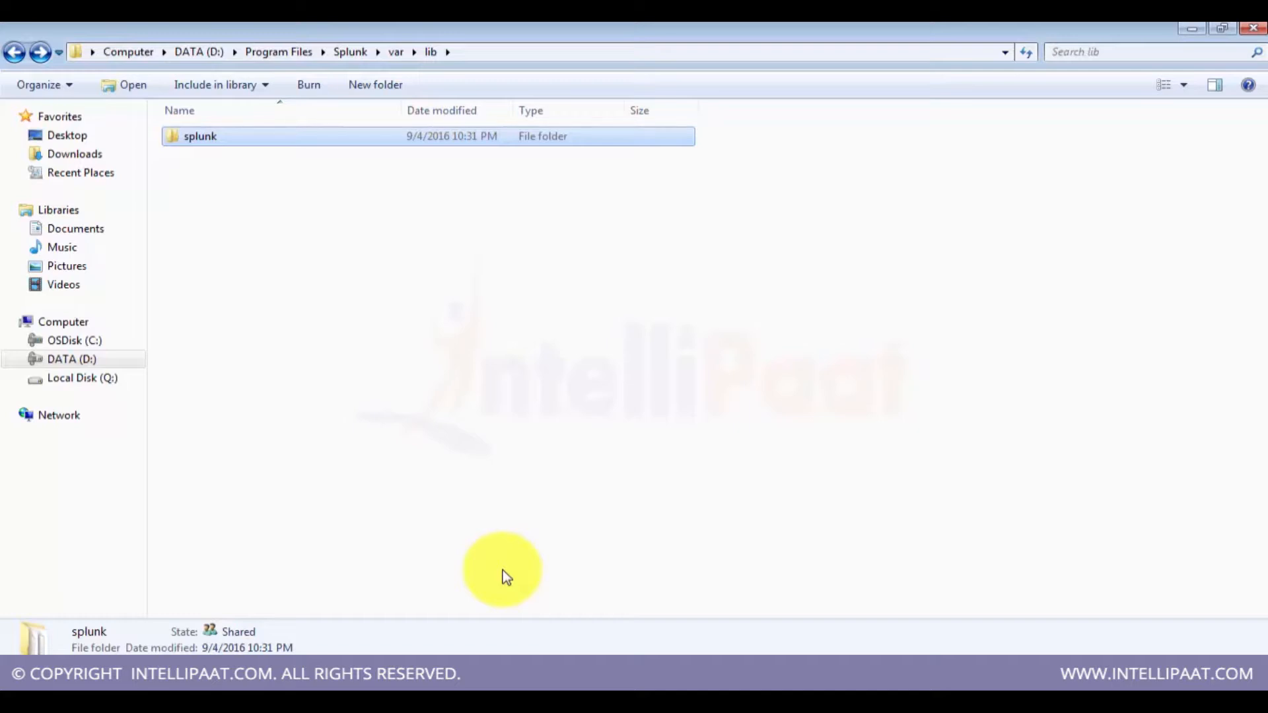
{"action": "key", "text": "BackSpace"}
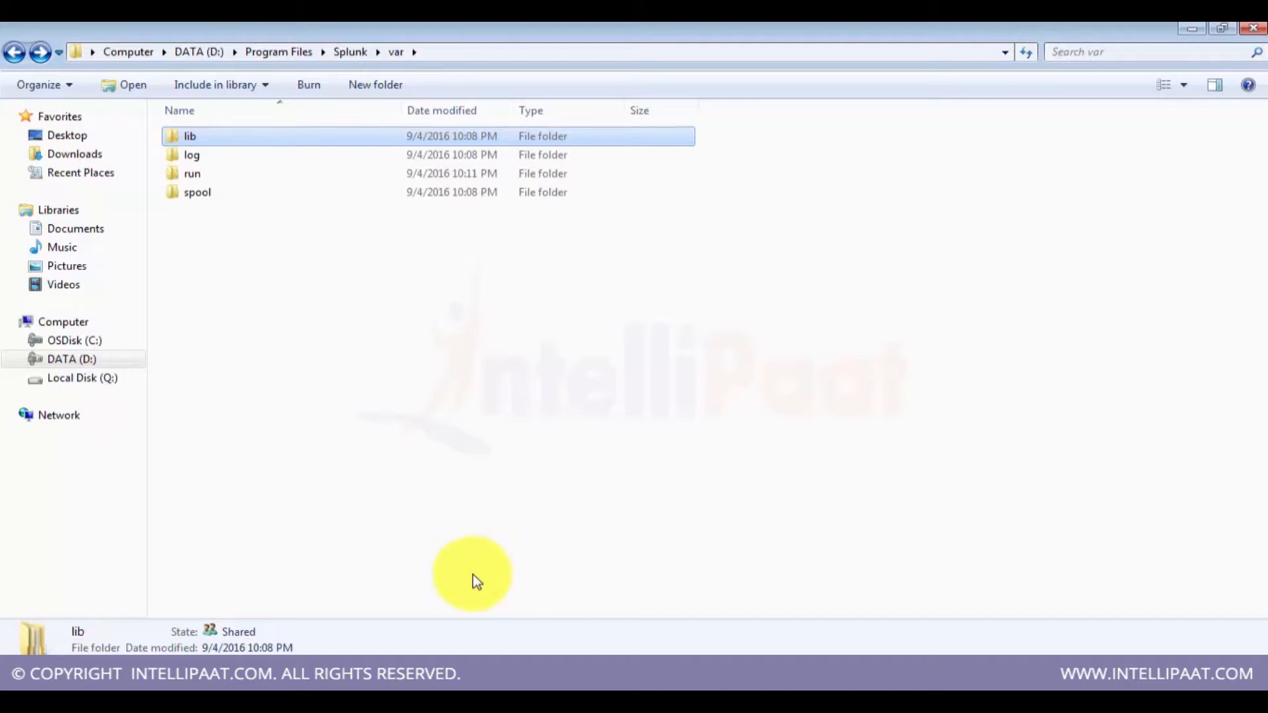
{"action": "left_click", "coordinate": [191, 681]}
{"action": "left_click", "coordinate": [189, 657]}
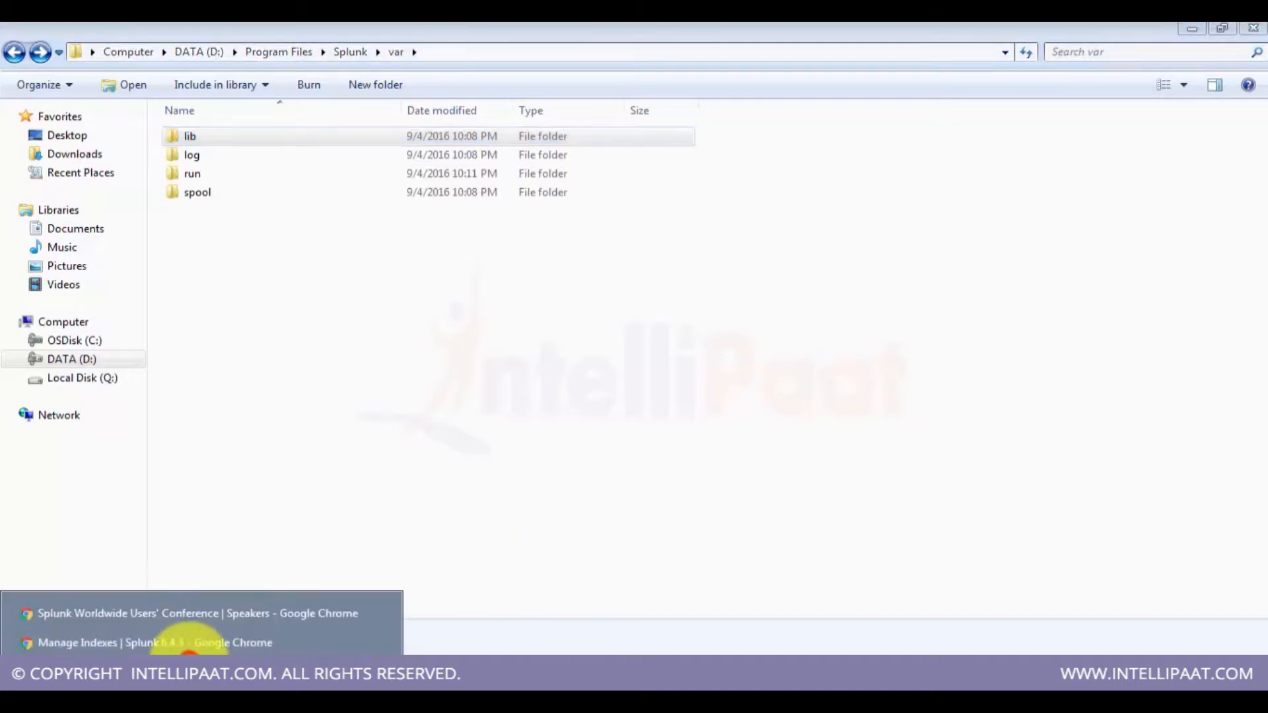
{"action": "left_click", "coordinate": [500, 476]}
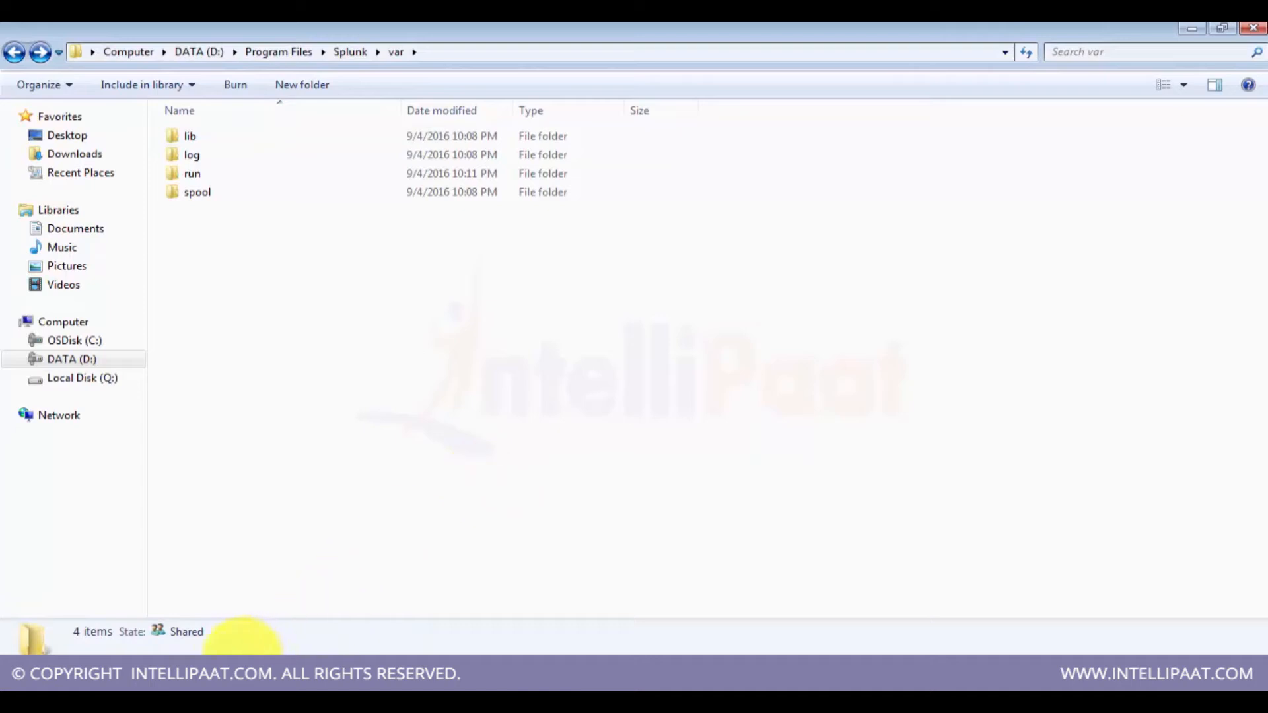
Step: Switch to the Splunk Manage Indexes page in Chrome and open the Forwarding and receiving settings
{"action": "left_click", "coordinate": [198, 682]}
{"action": "left_click", "coordinate": [201, 641]}
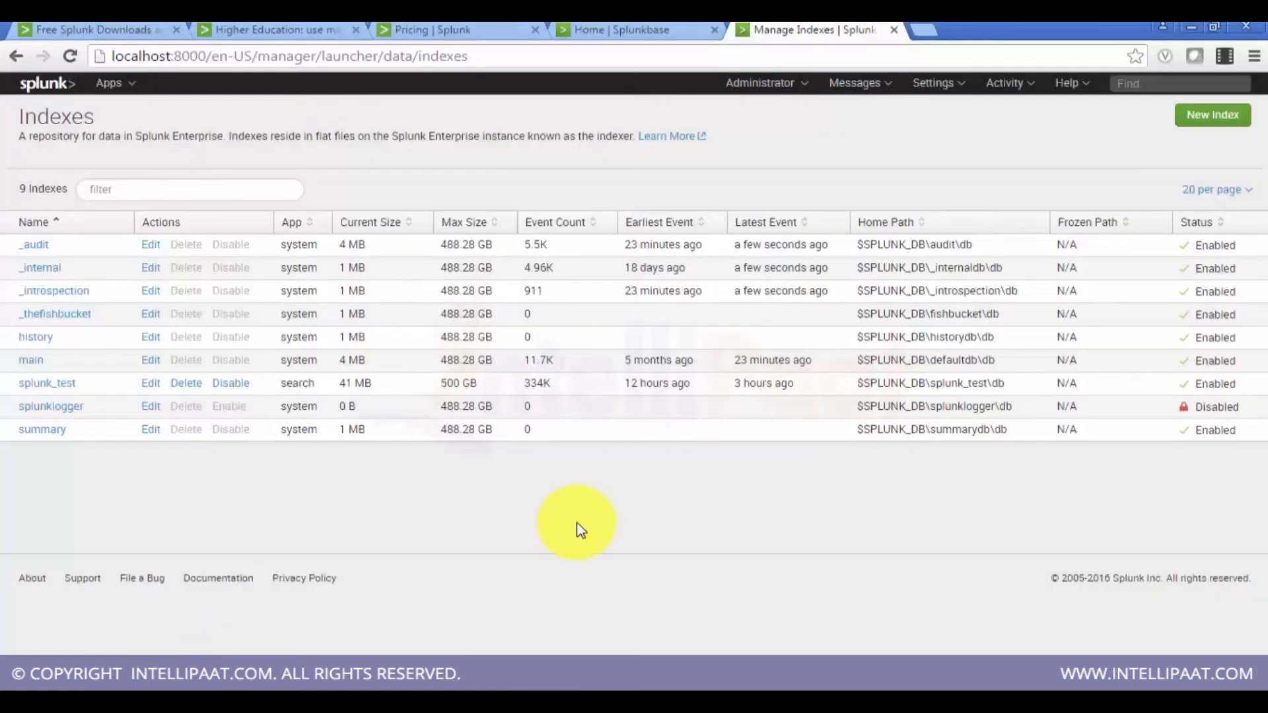
{"action": "left_click", "coordinate": [928, 93]}
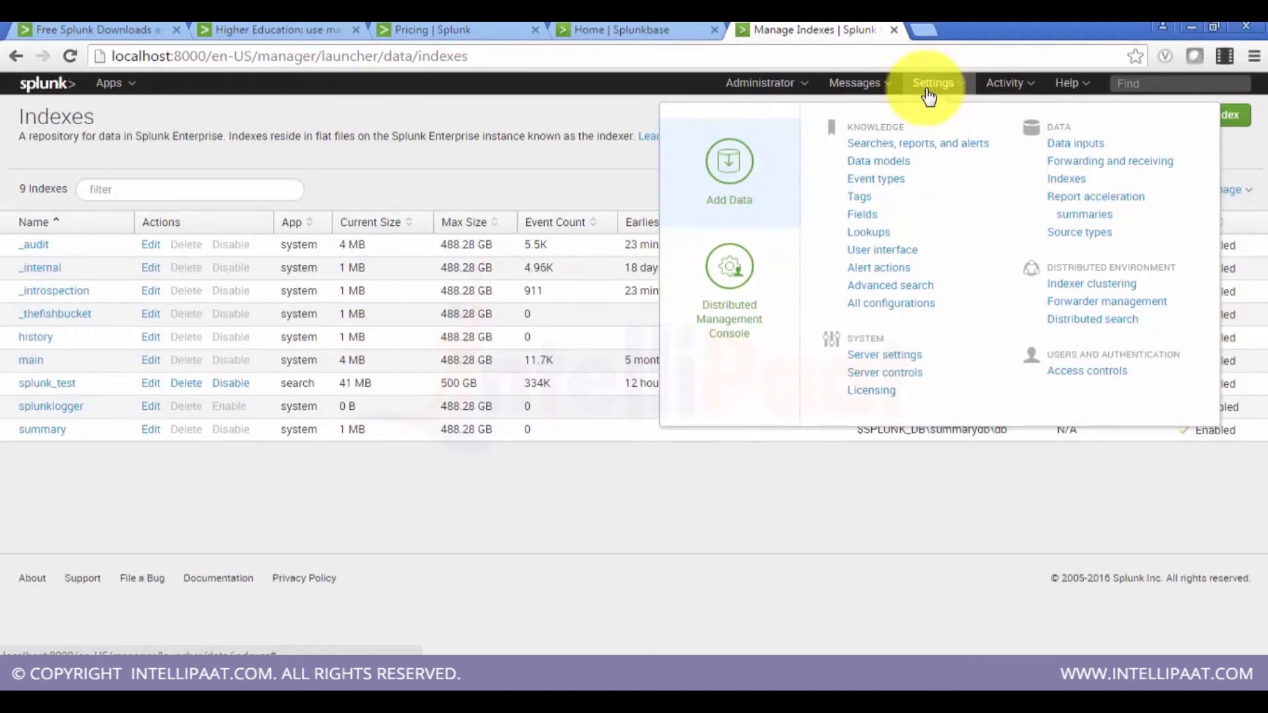
{"action": "left_click", "coordinate": [1121, 173]}
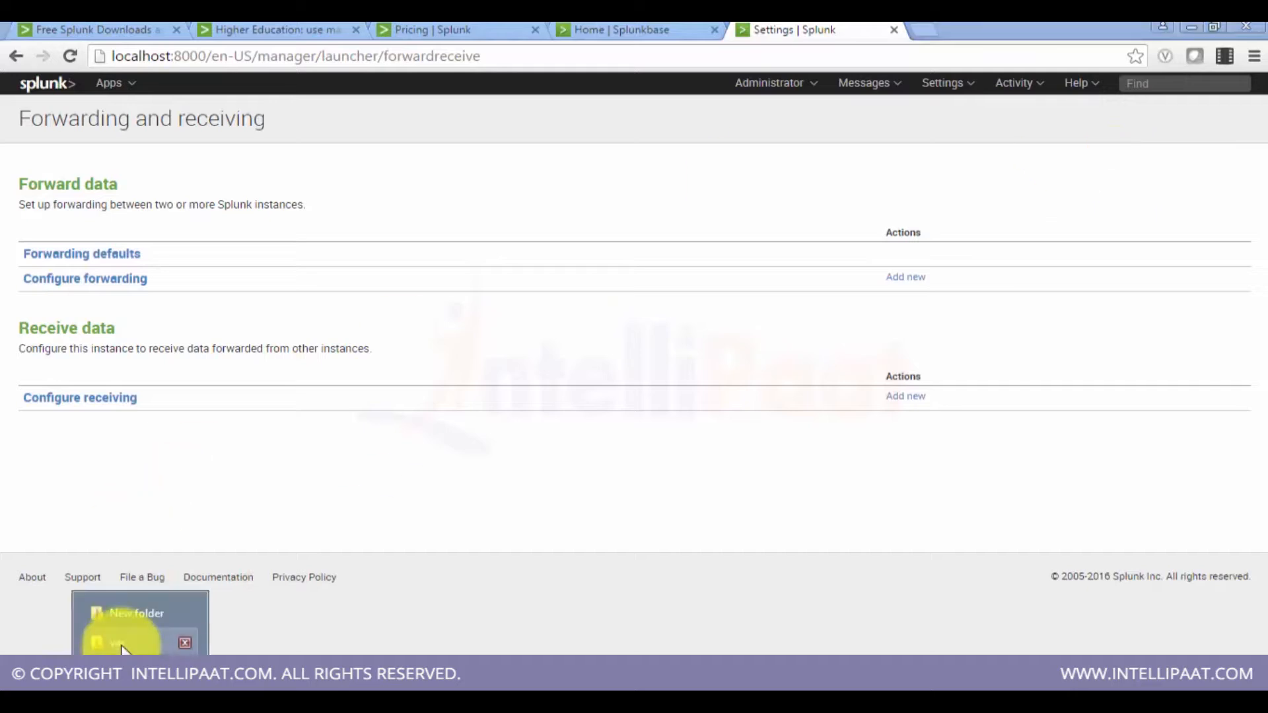
Step: Switch to the New folder window on drive D and open the Arch image
{"action": "left_click", "coordinate": [123, 644]}
{"action": "left_click", "coordinate": [125, 611]}
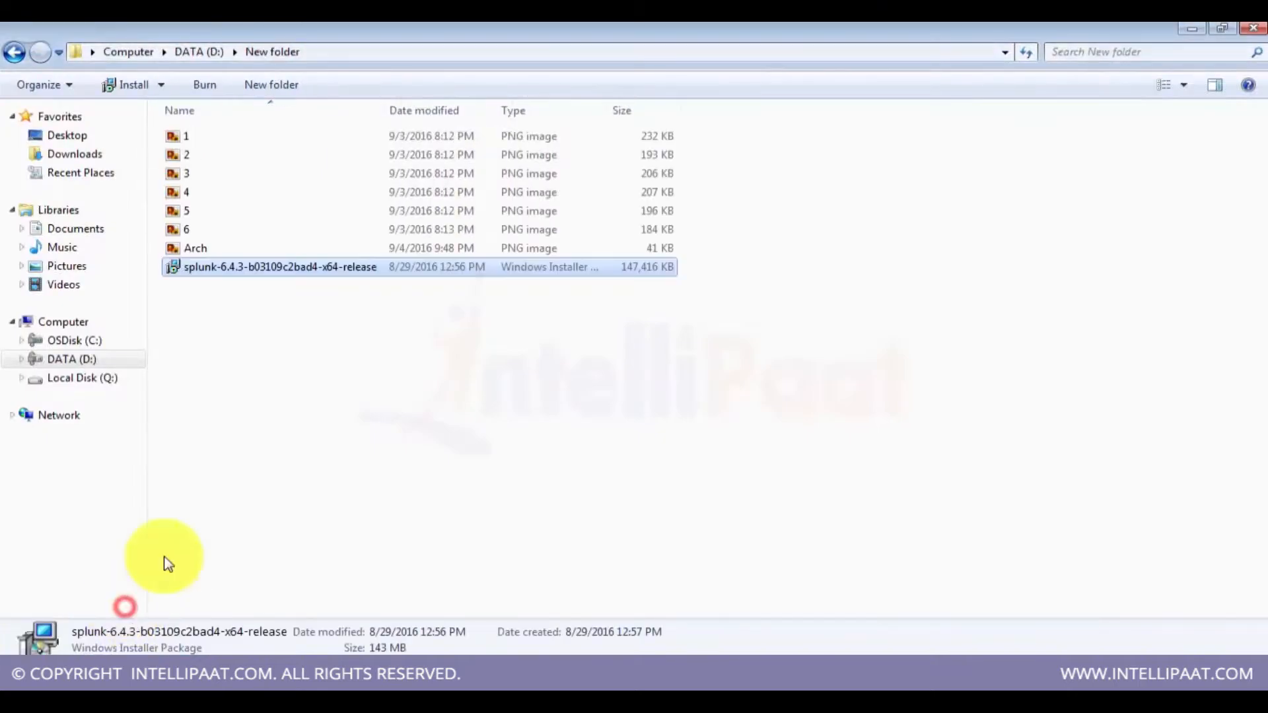
{"action": "left_click", "coordinate": [255, 248]}
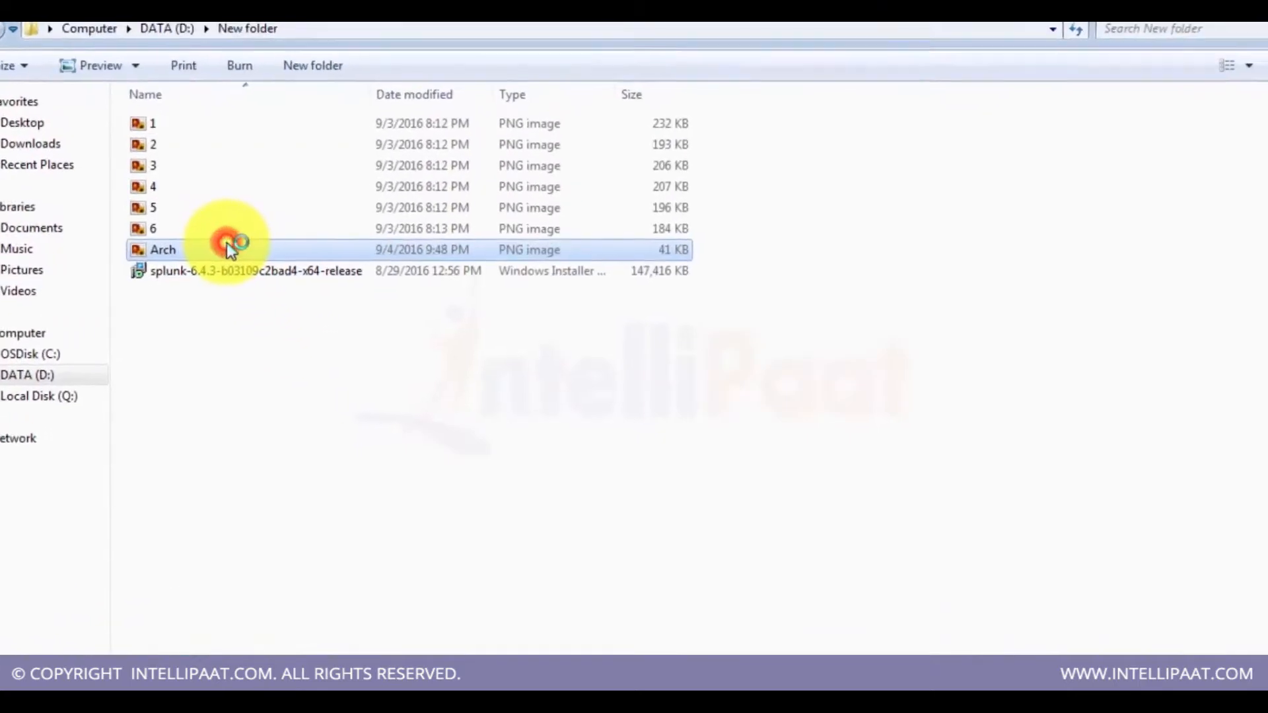
{"action": "double_click", "coordinate": [226, 249]}
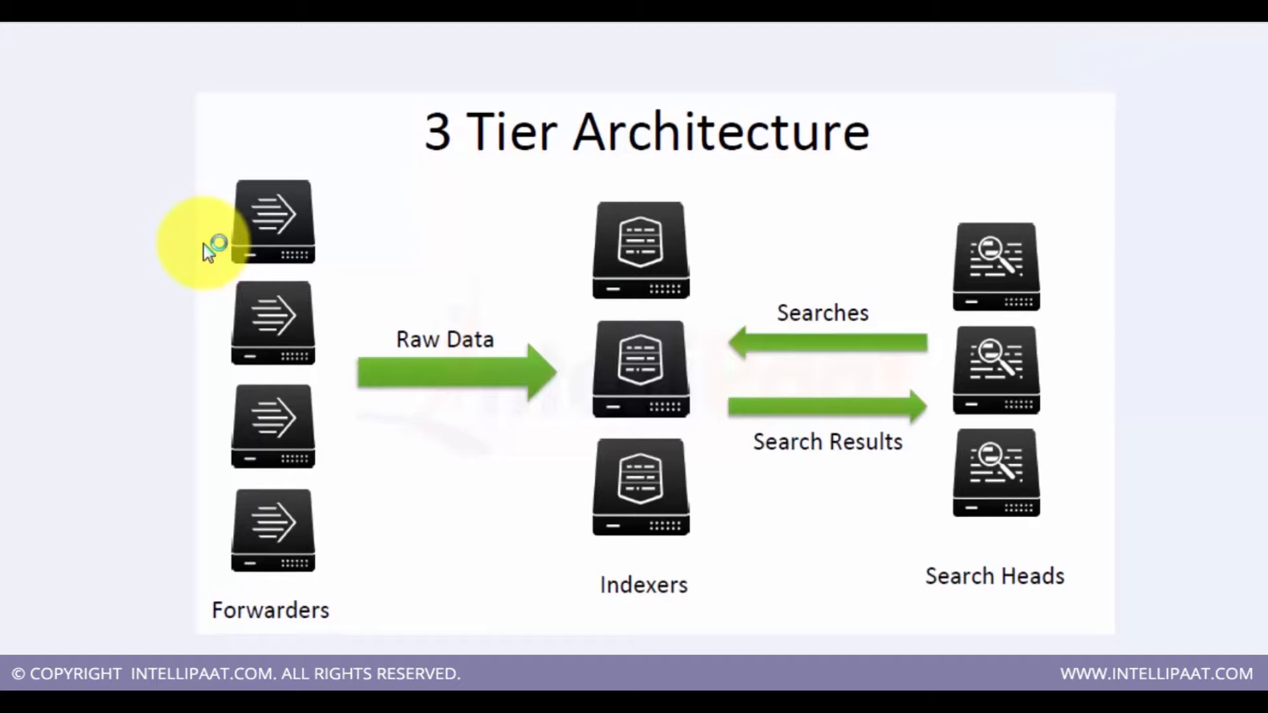
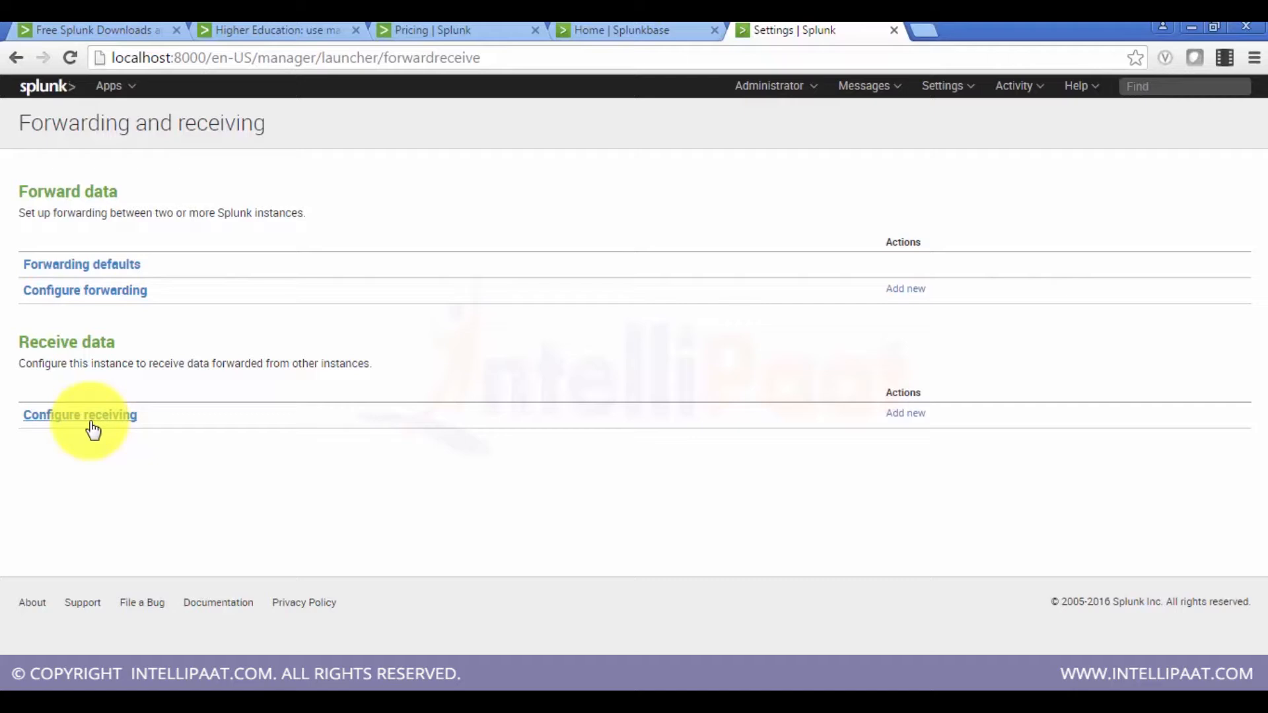
Step: Configure this instance to receive forwarded data on port 9997
{"action": "left_click", "coordinate": [93, 422]}
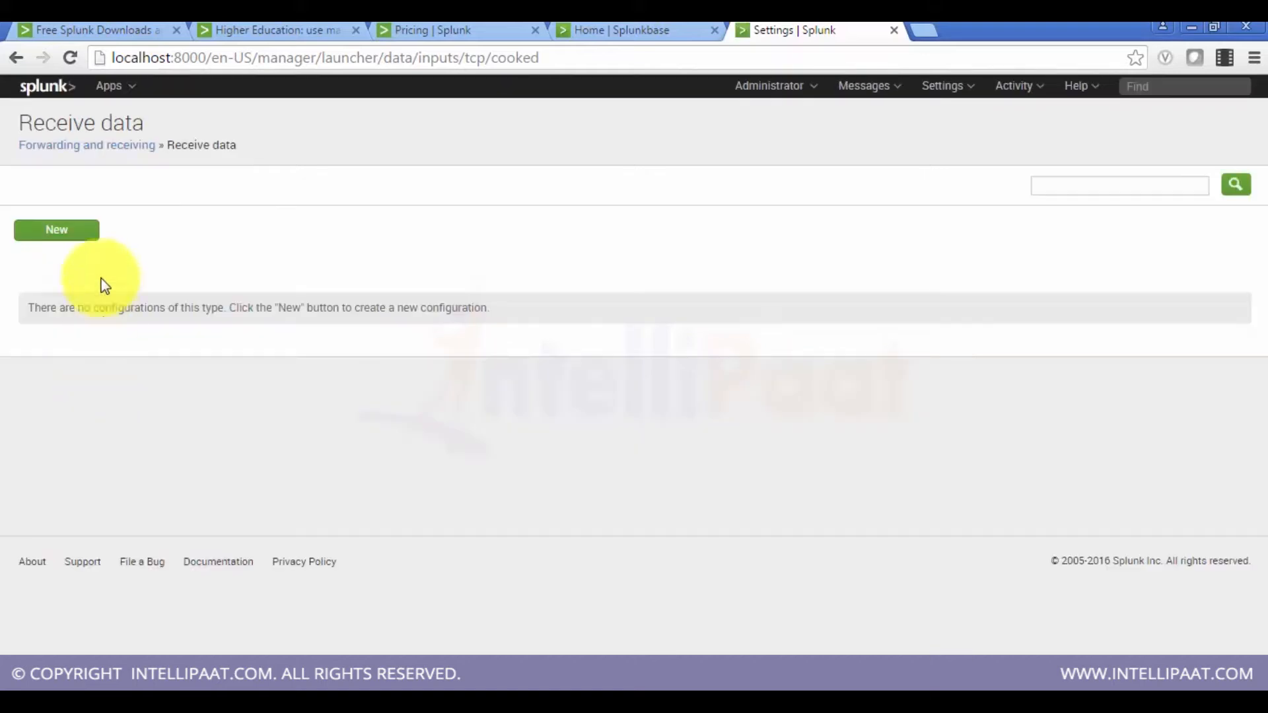
{"action": "left_click", "coordinate": [88, 246]}
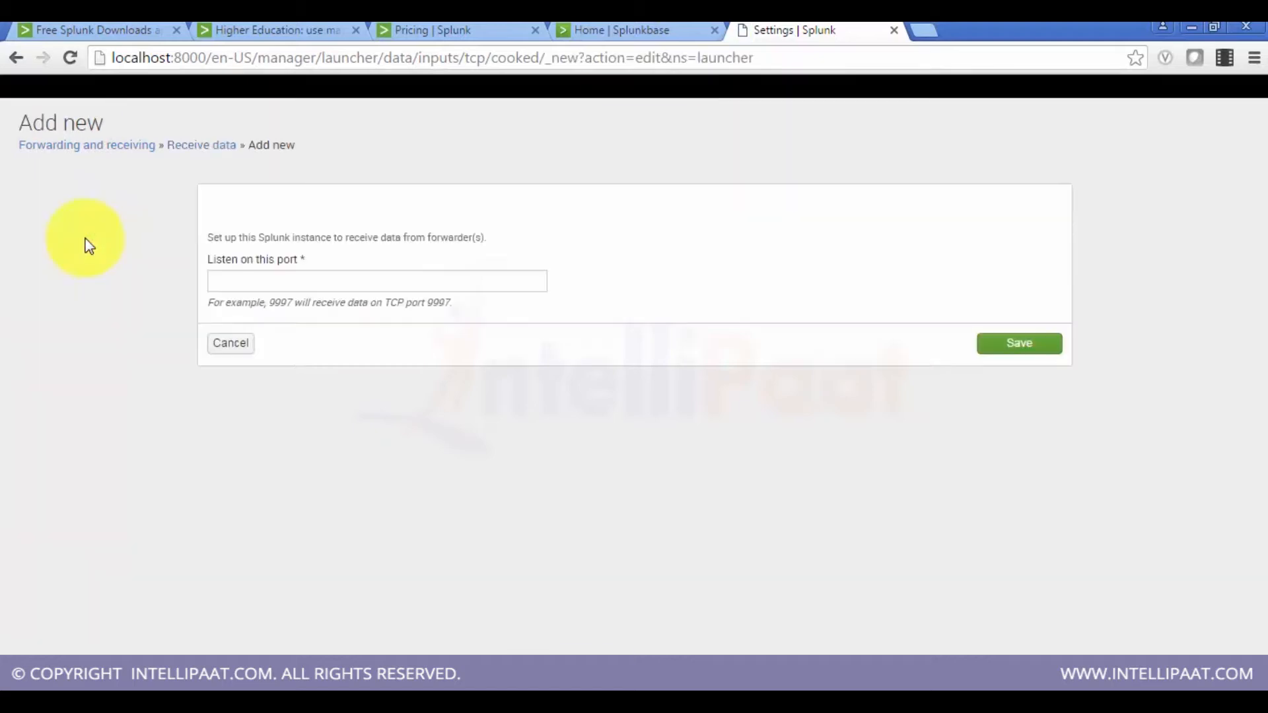
{"action": "left_click", "coordinate": [360, 282]}
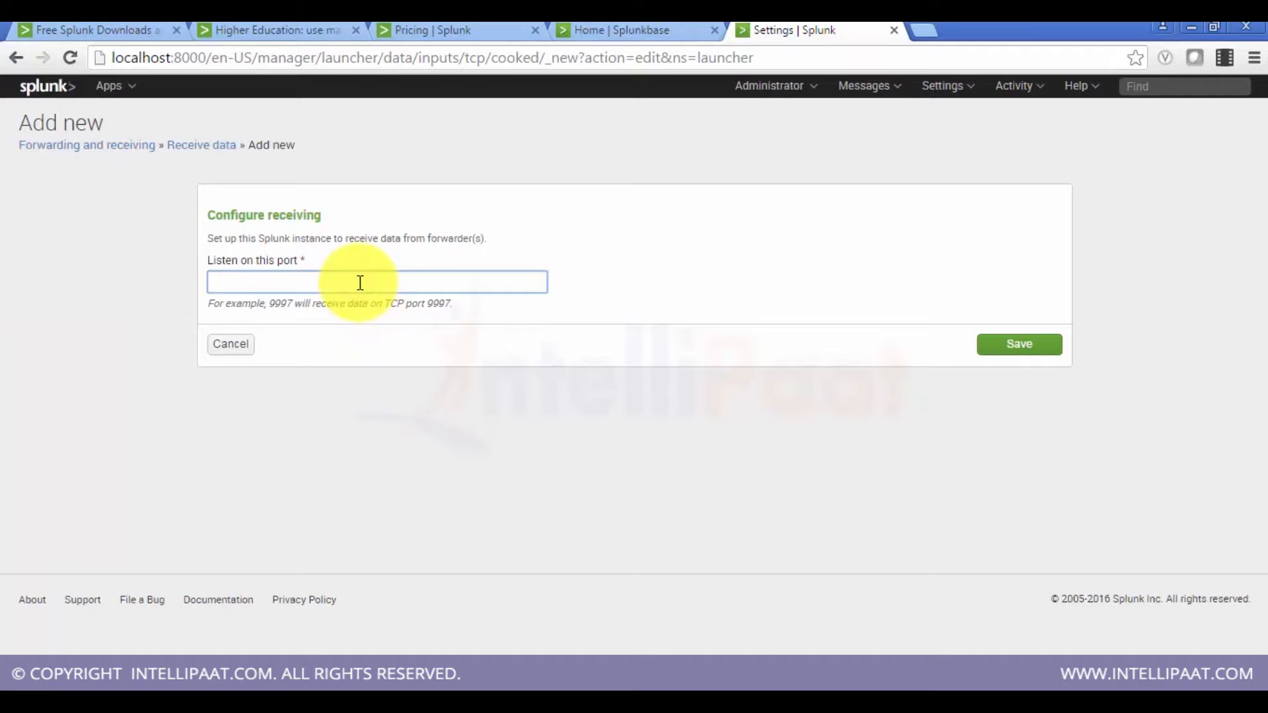
{"action": "type", "text": "9997"}
{"action": "left_click", "coordinate": [1007, 345]}
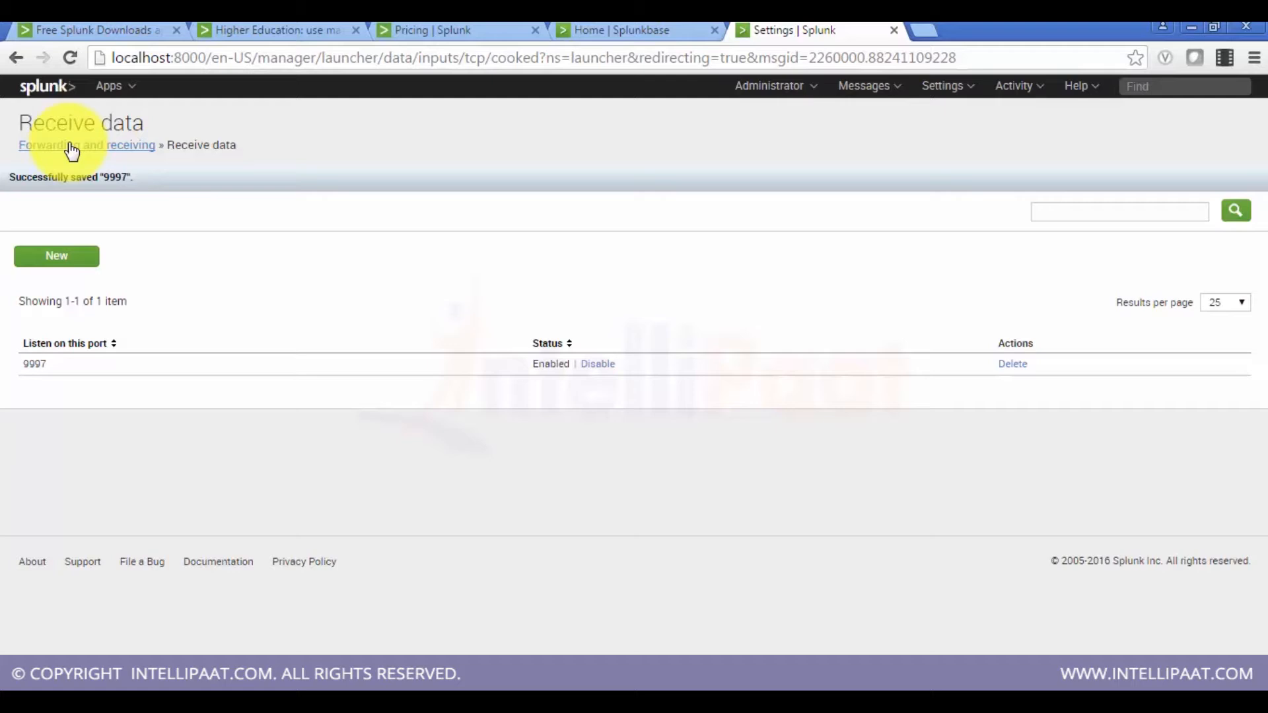
Step: Disable the 9997 receiving port and then delete it
{"action": "left_click", "coordinate": [70, 146]}
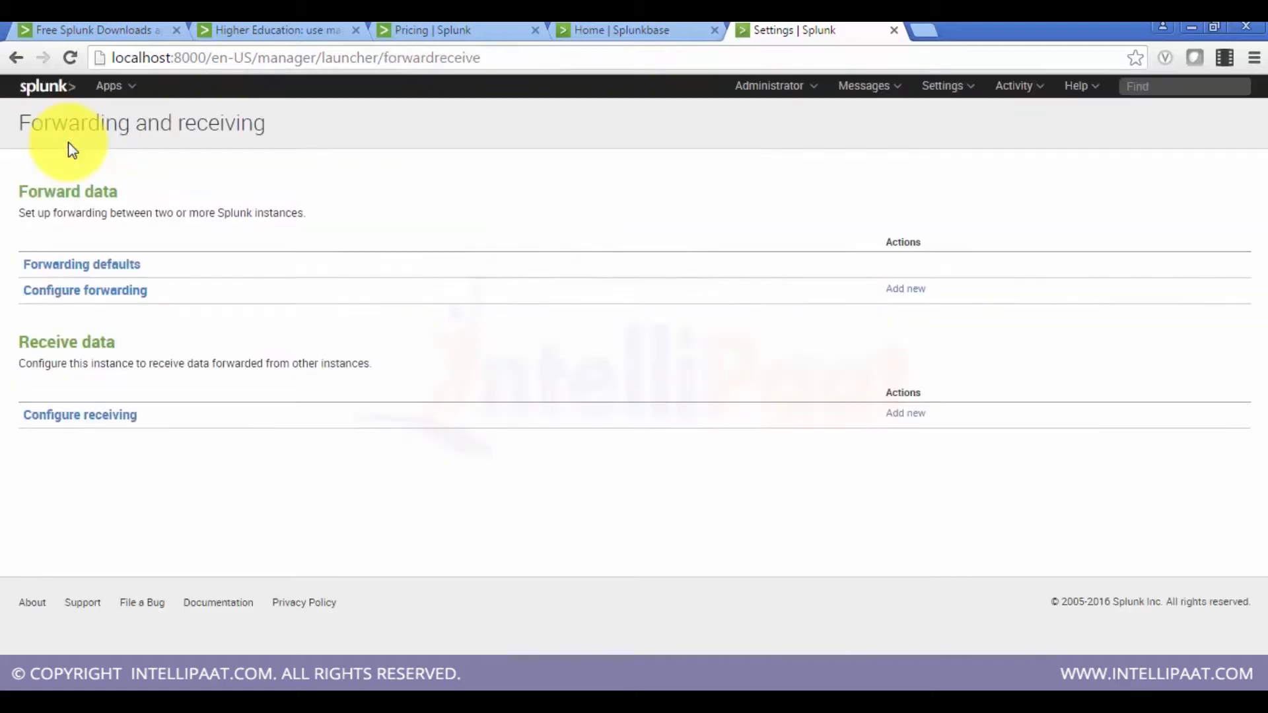
{"action": "left_click", "coordinate": [121, 422]}
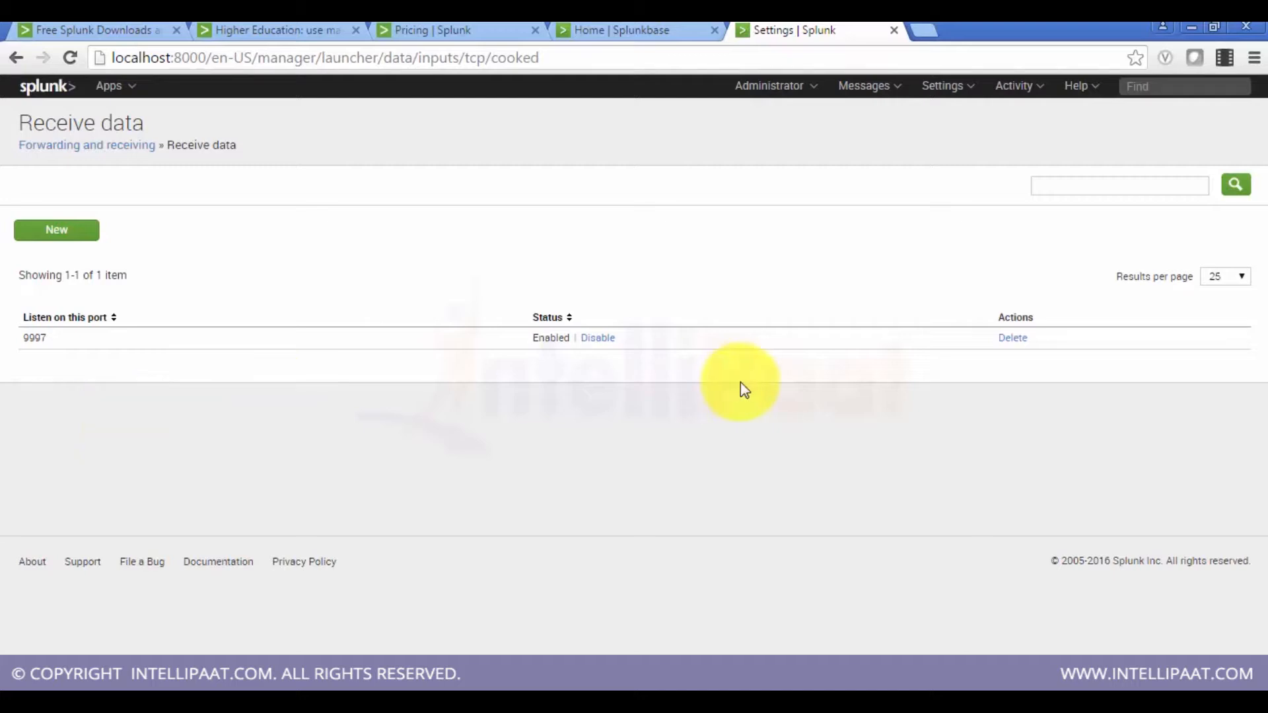
{"action": "left_click", "coordinate": [600, 338]}
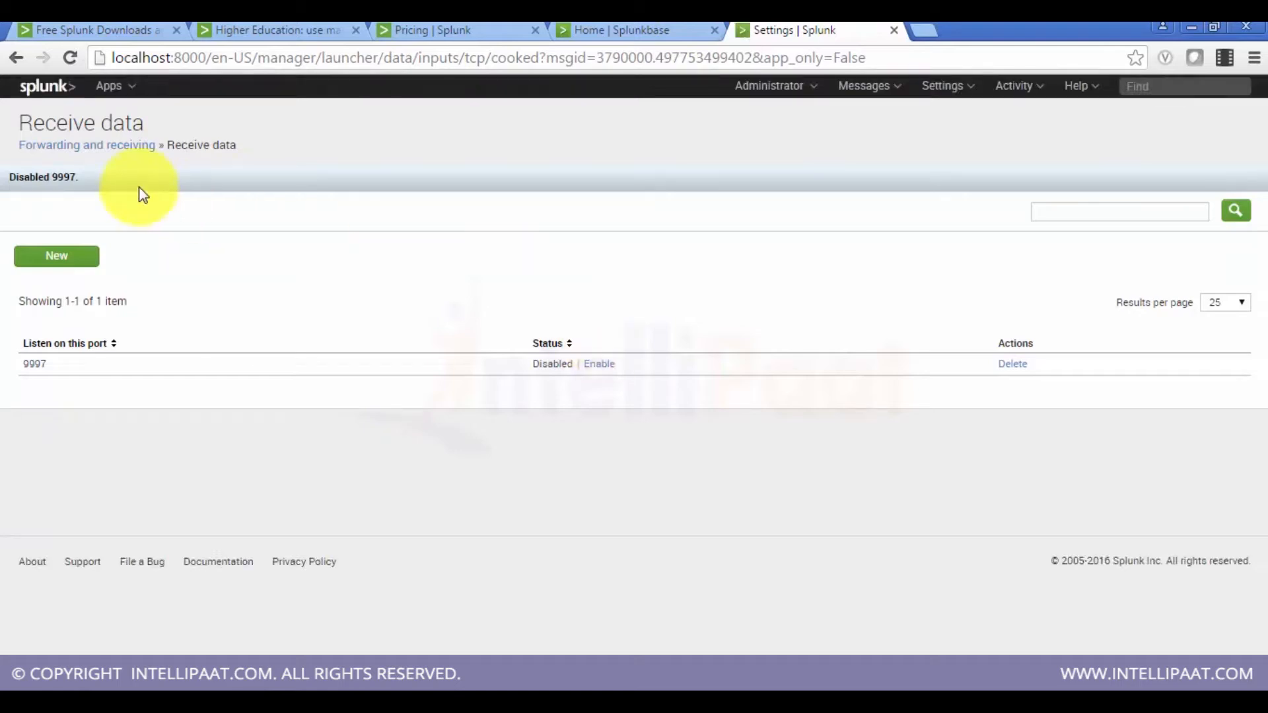
{"action": "left_click", "coordinate": [1011, 365]}
{"action": "left_click", "coordinate": [726, 167]}
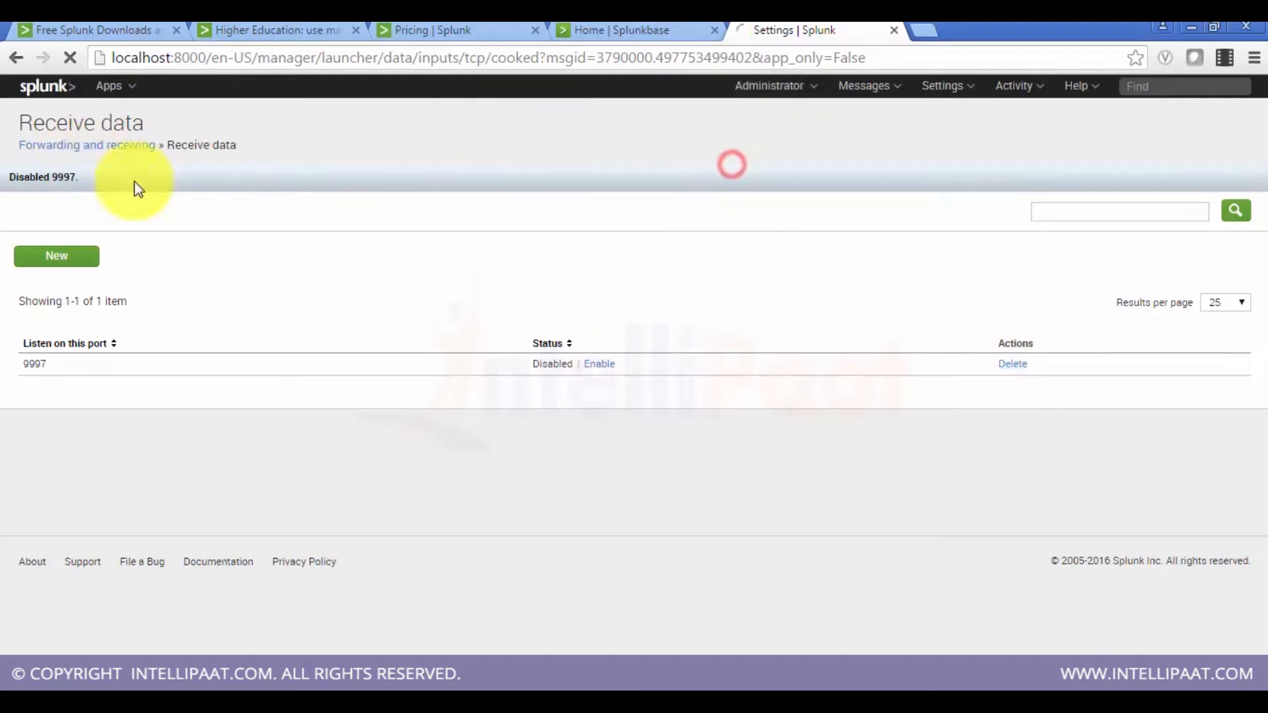
Step: Add a forwarding destination with host intellipat01:9997
{"action": "left_click", "coordinate": [104, 144]}
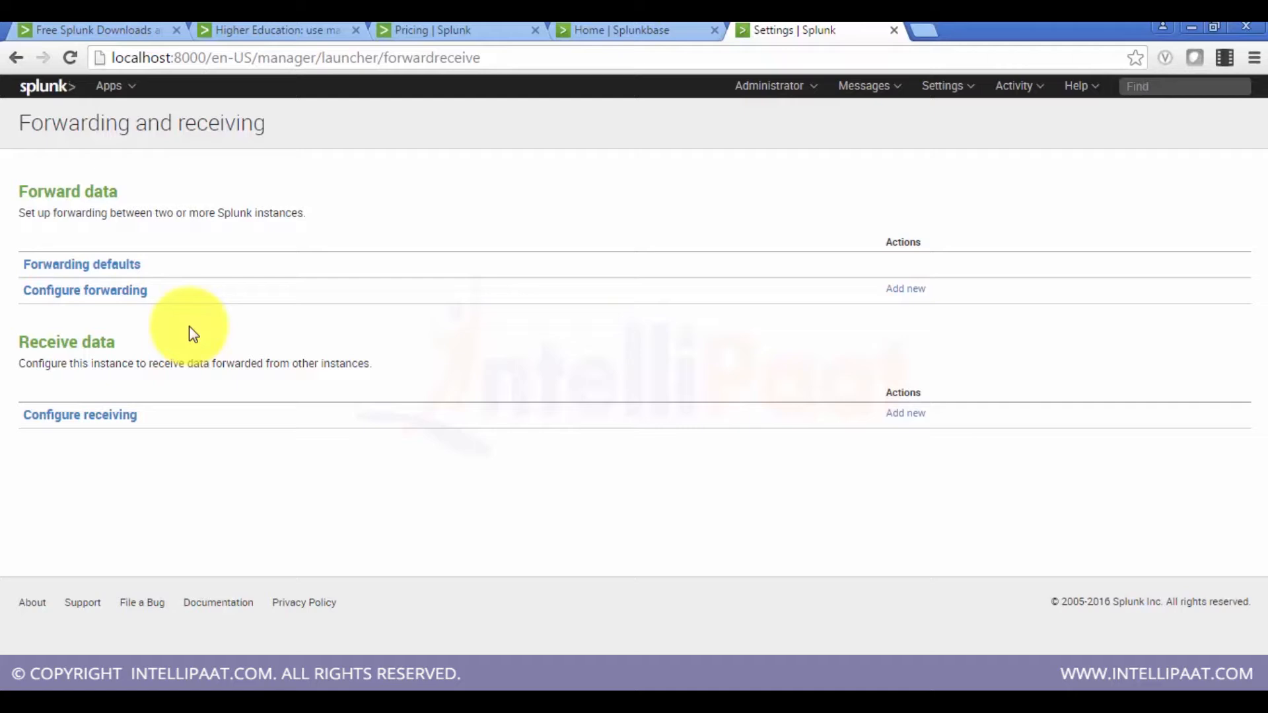
{"action": "left_click", "coordinate": [141, 298]}
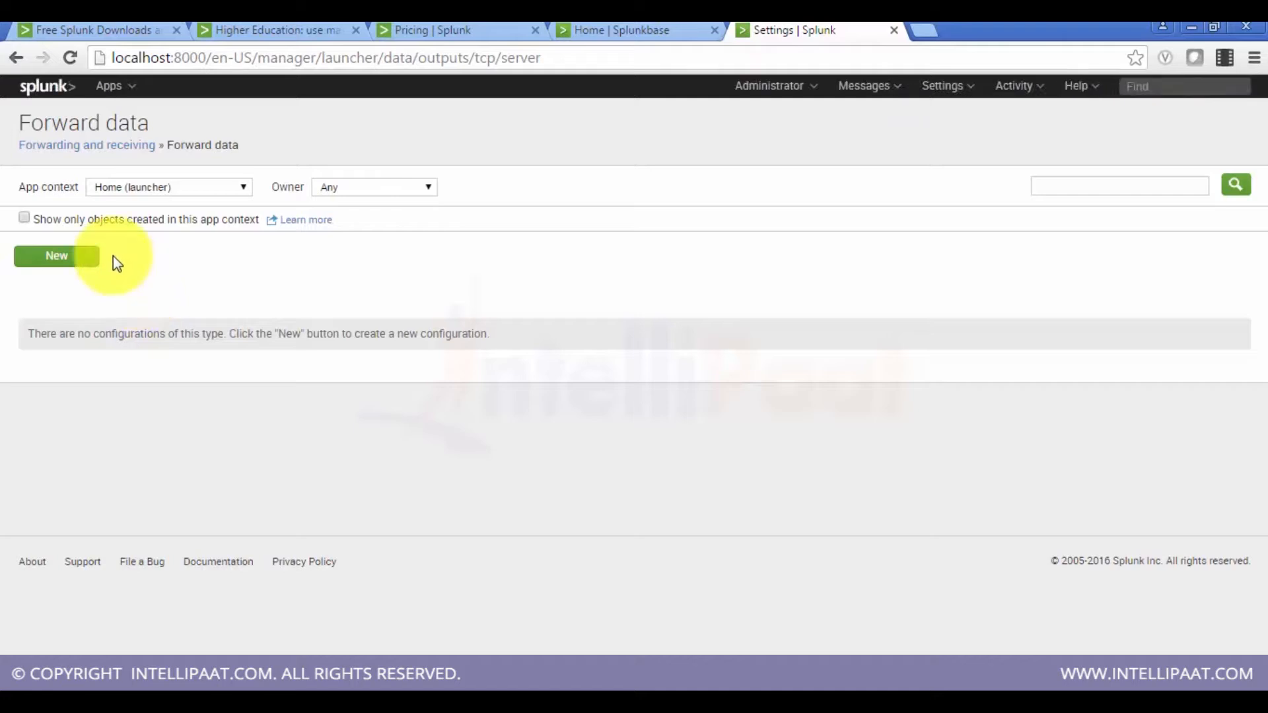
{"action": "left_click", "coordinate": [84, 263]}
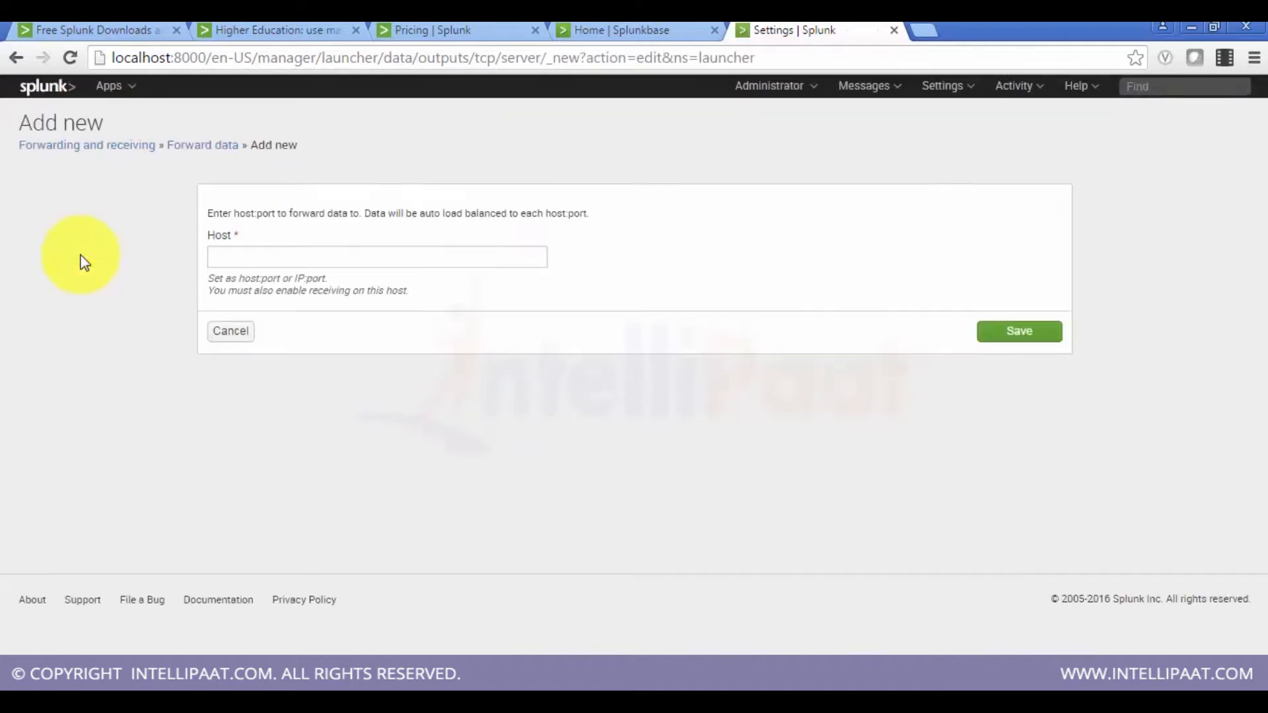
{"action": "left_click", "coordinate": [260, 254]}
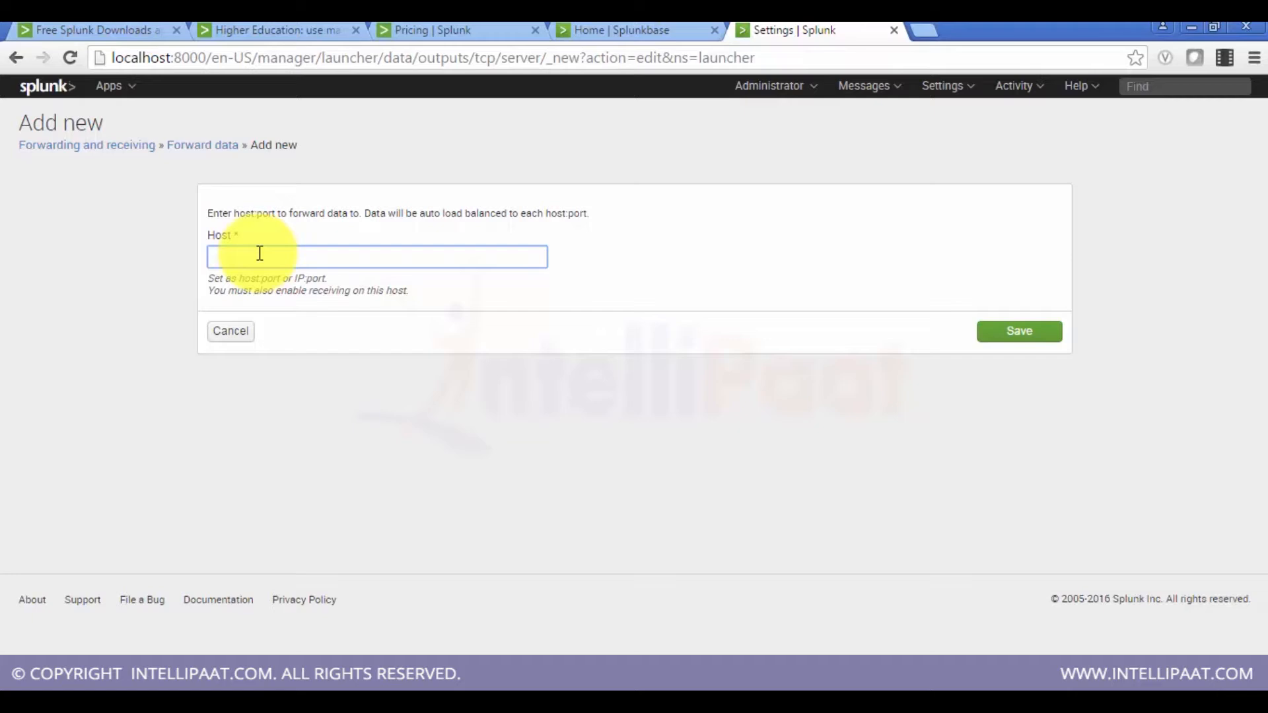
{"action": "type", "text": "intellip"}
{"action": "type", "text": "aat"}
{"action": "type", "text": ":999"}
{"action": "type", "text": "7"}
{"action": "left_click_drag", "start_coordinate": [262, 257], "coordinate": [213, 258]}
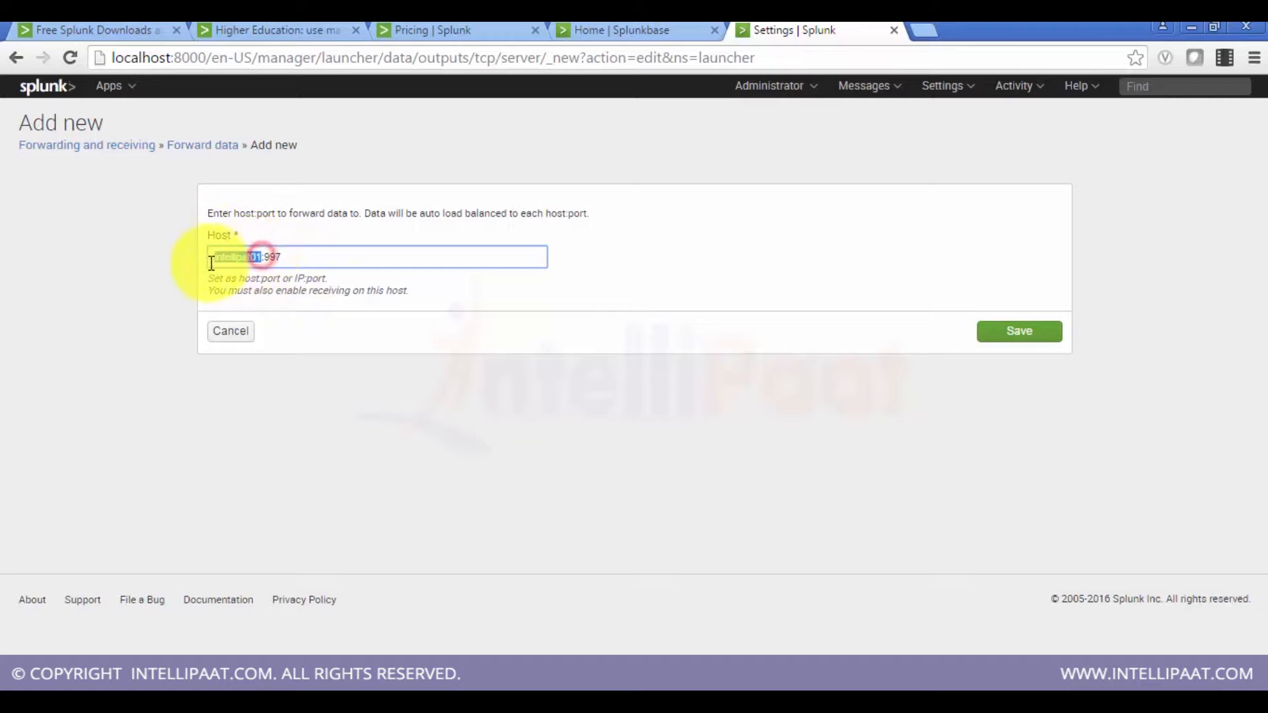
{"action": "left_click", "coordinate": [276, 257]}
{"action": "type", "text": "97"}
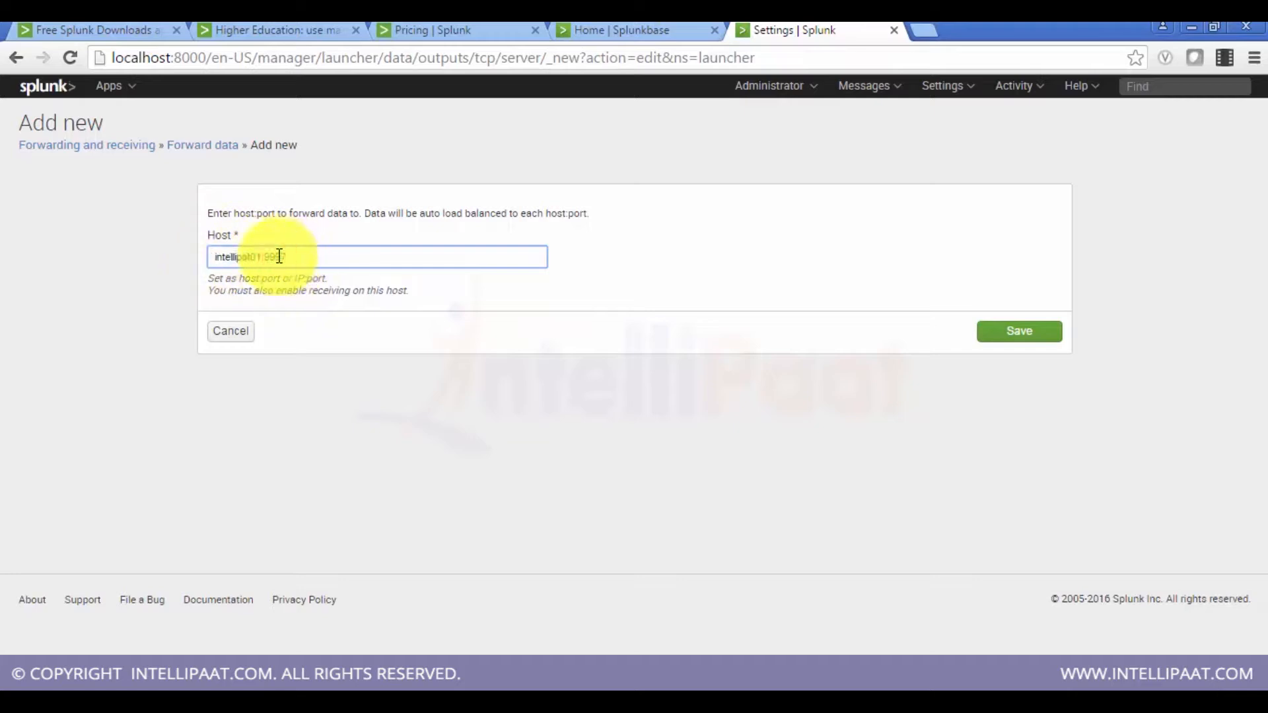
{"action": "left_click", "coordinate": [333, 263]}
{"action": "left_click_drag", "start_coordinate": [331, 260], "coordinate": [269, 259]}
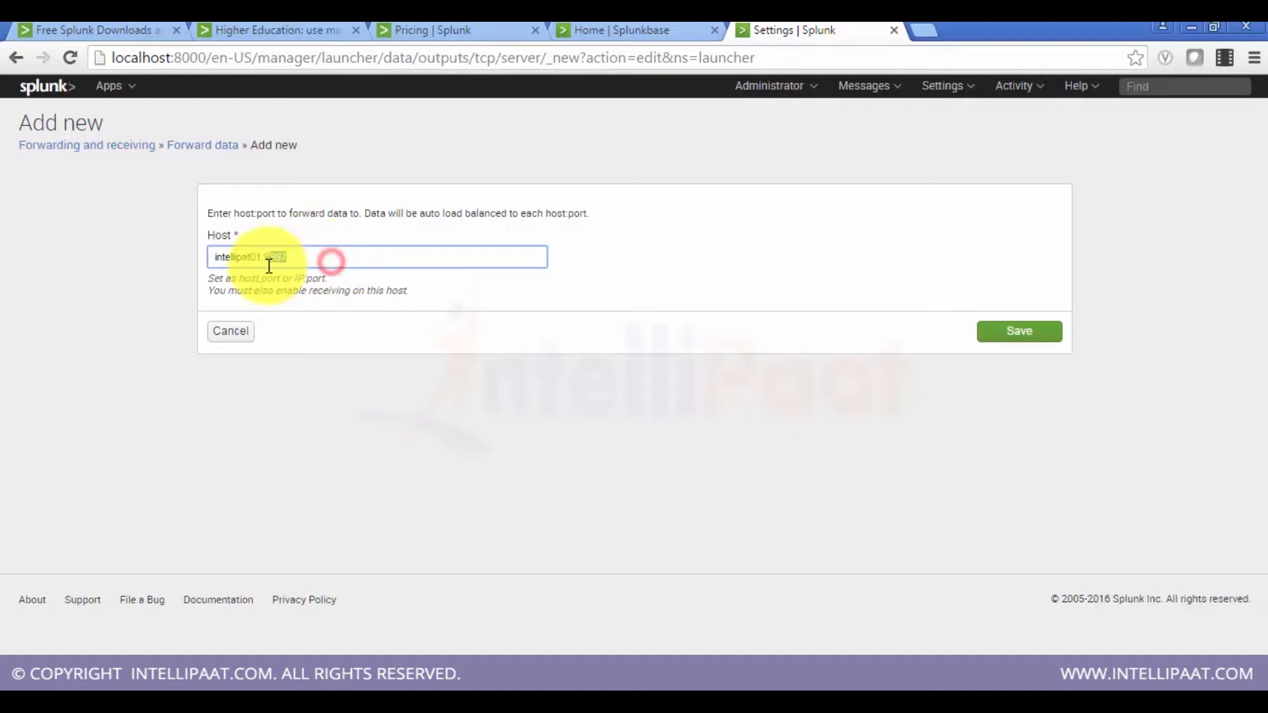
{"action": "left_click", "coordinate": [1004, 337]}
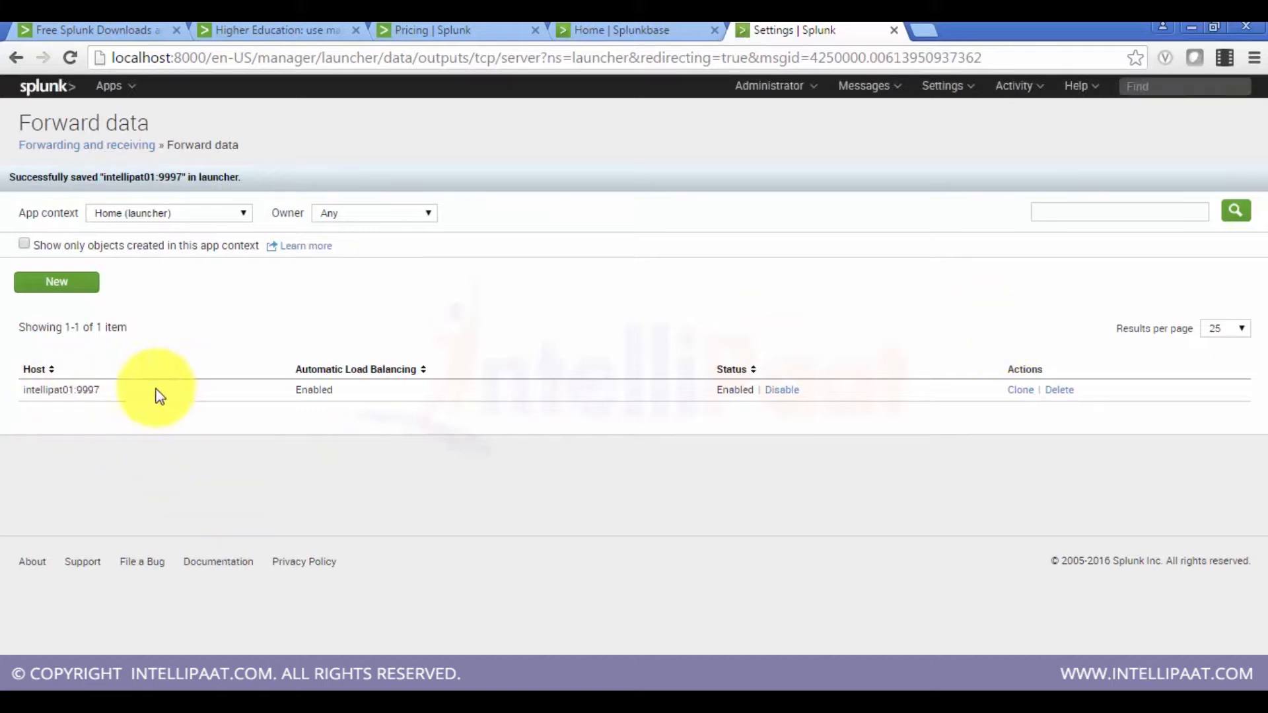
Step: Disable the intellipat01:9997 forwarding destination and then delete it
{"action": "left_click_drag", "start_coordinate": [156, 392], "coordinate": [23, 383]}
{"action": "left_click", "coordinate": [100, 406]}
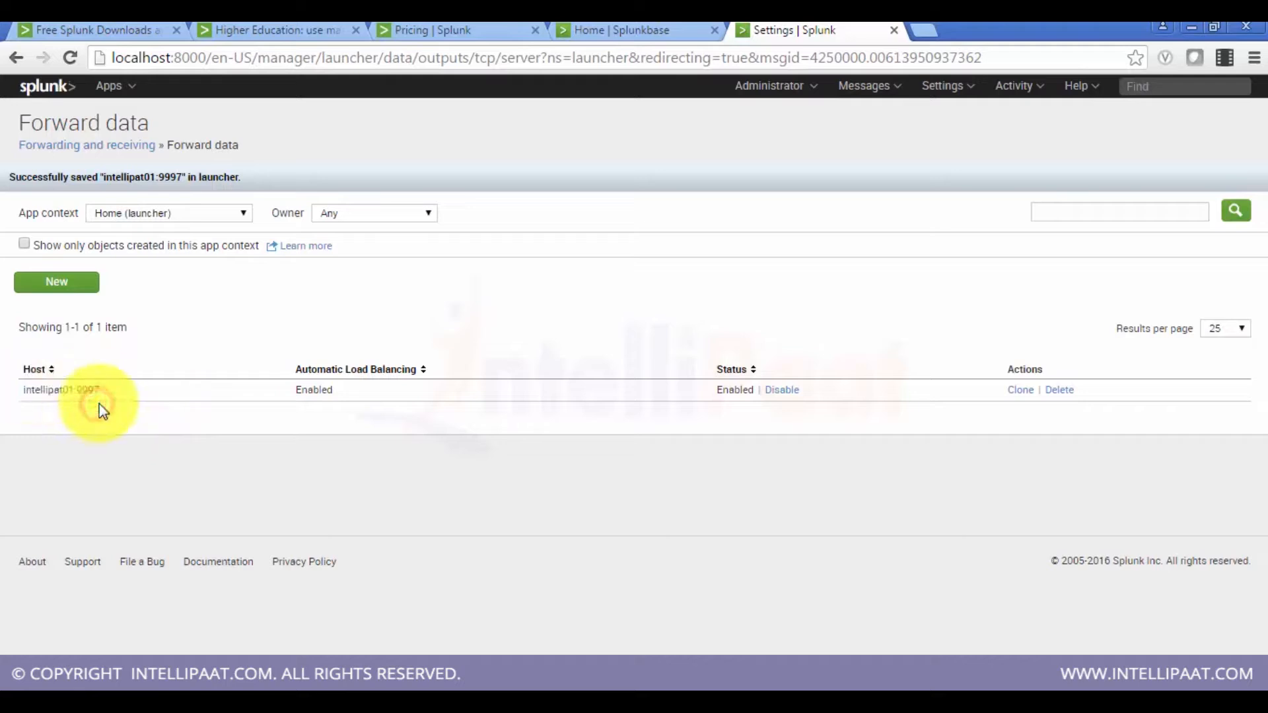
{"action": "left_click", "coordinate": [795, 394]}
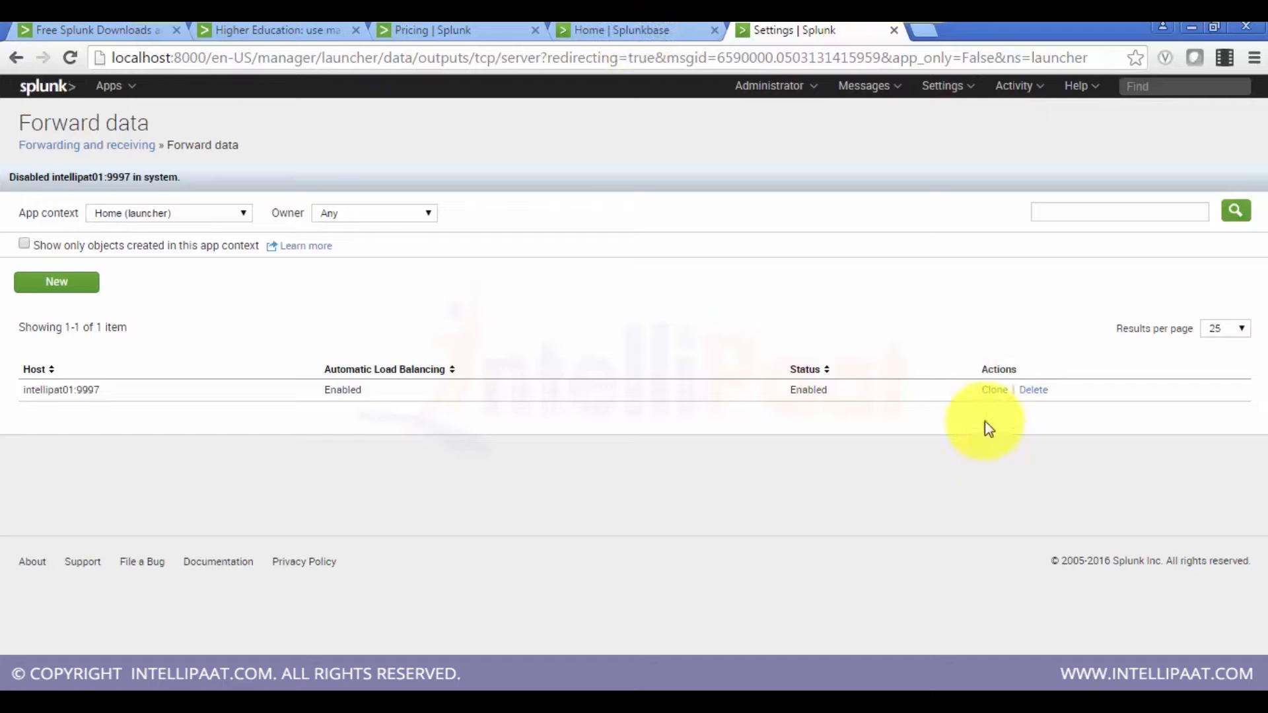
{"action": "left_click", "coordinate": [1033, 390]}
{"action": "left_click", "coordinate": [710, 158]}
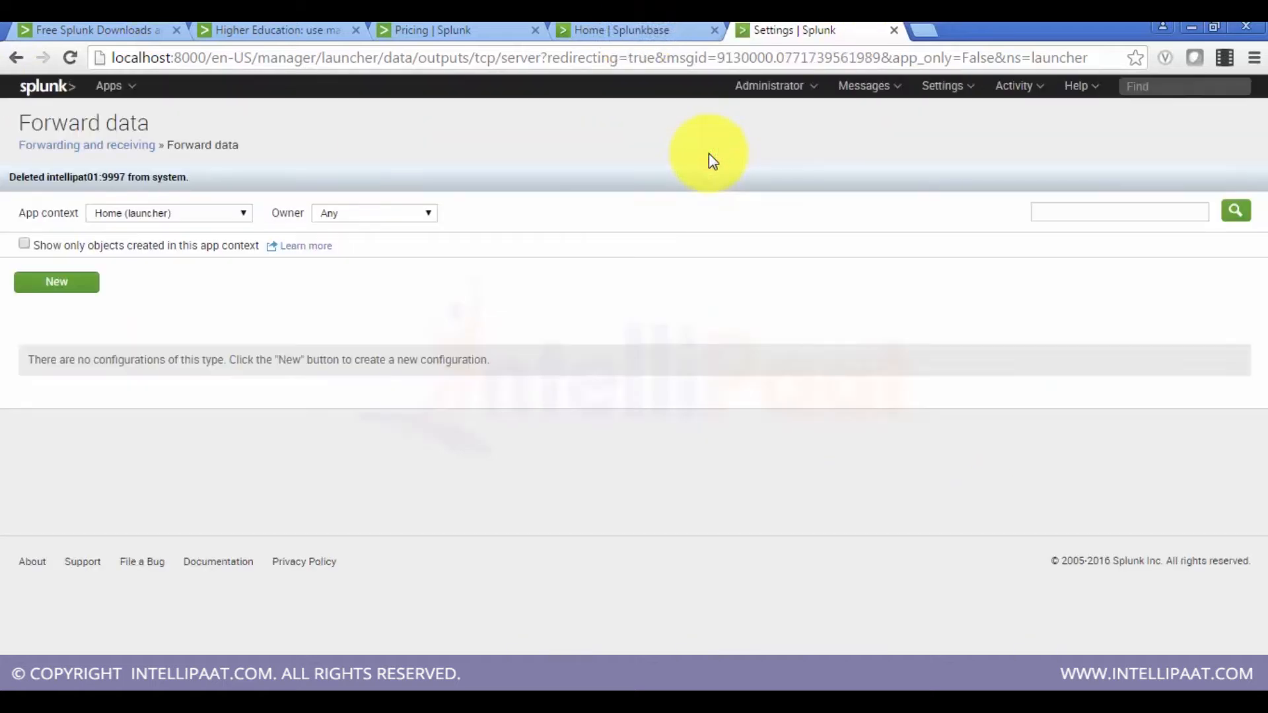
Step: Open the Report acceleration summaries settings page and return to Forwarding and receiving
{"action": "left_click", "coordinate": [111, 147]}
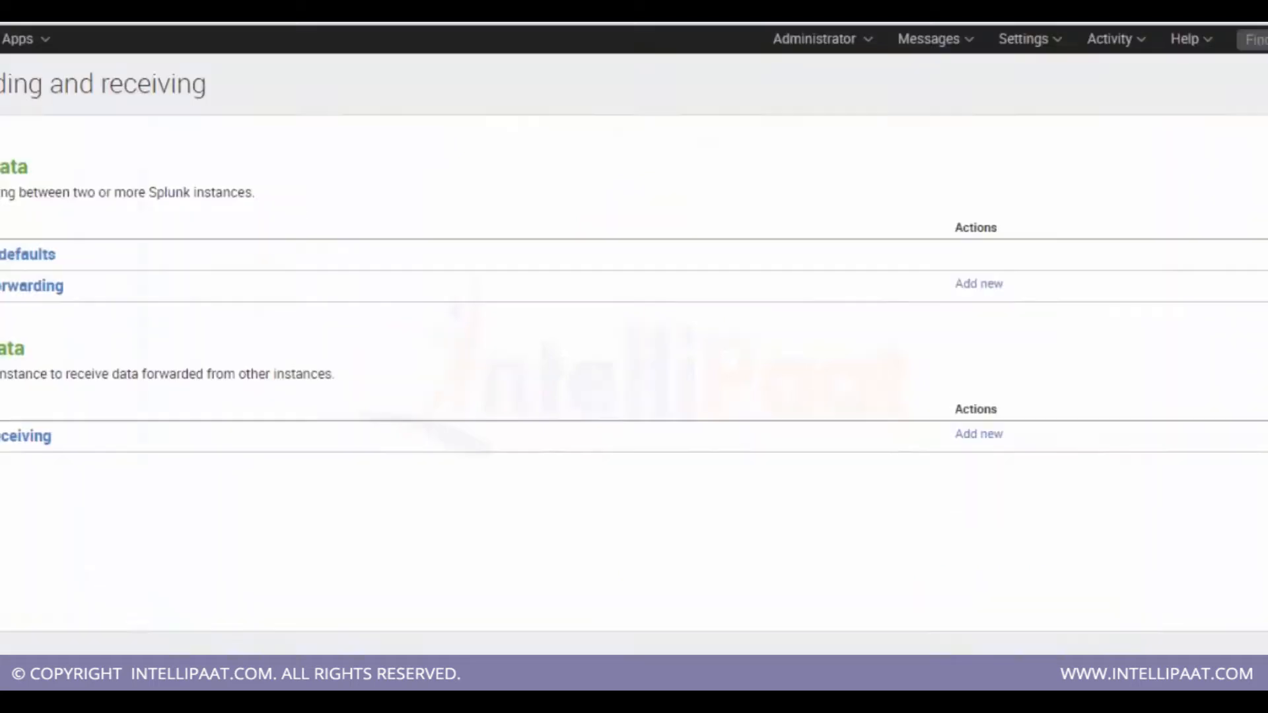
{"action": "left_click", "coordinate": [956, 97]}
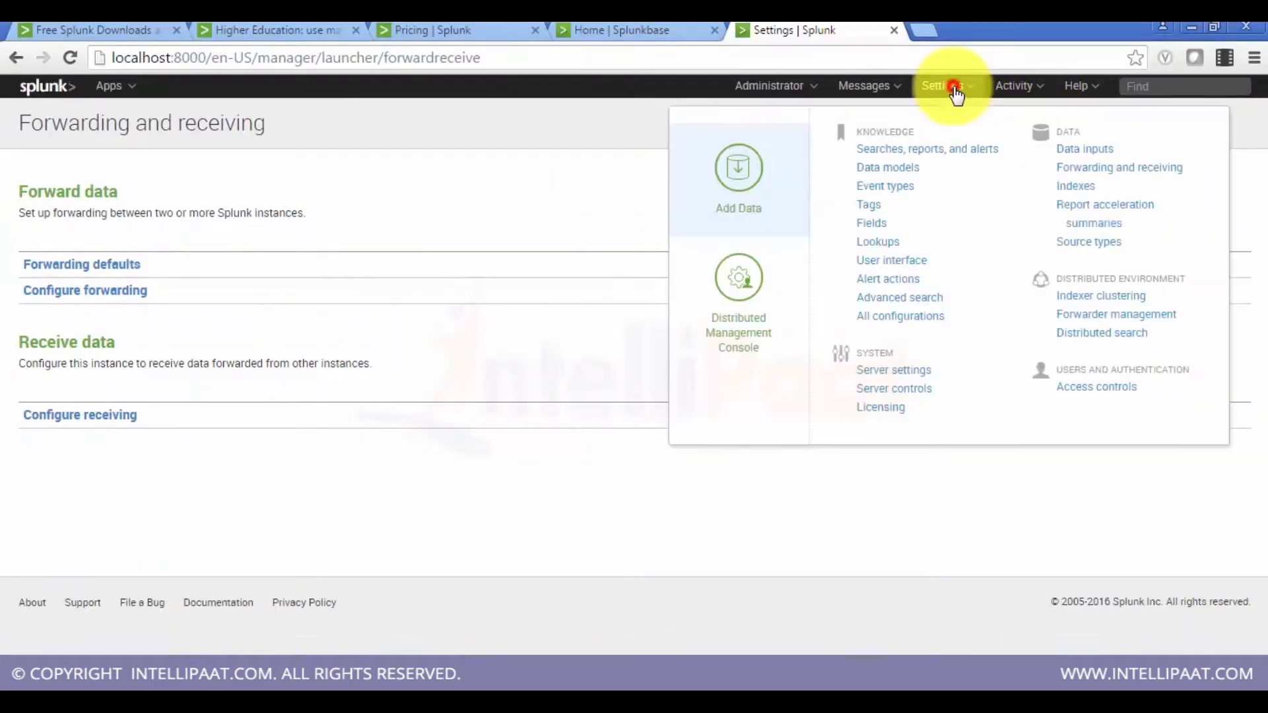
{"action": "left_click", "coordinate": [1093, 209]}
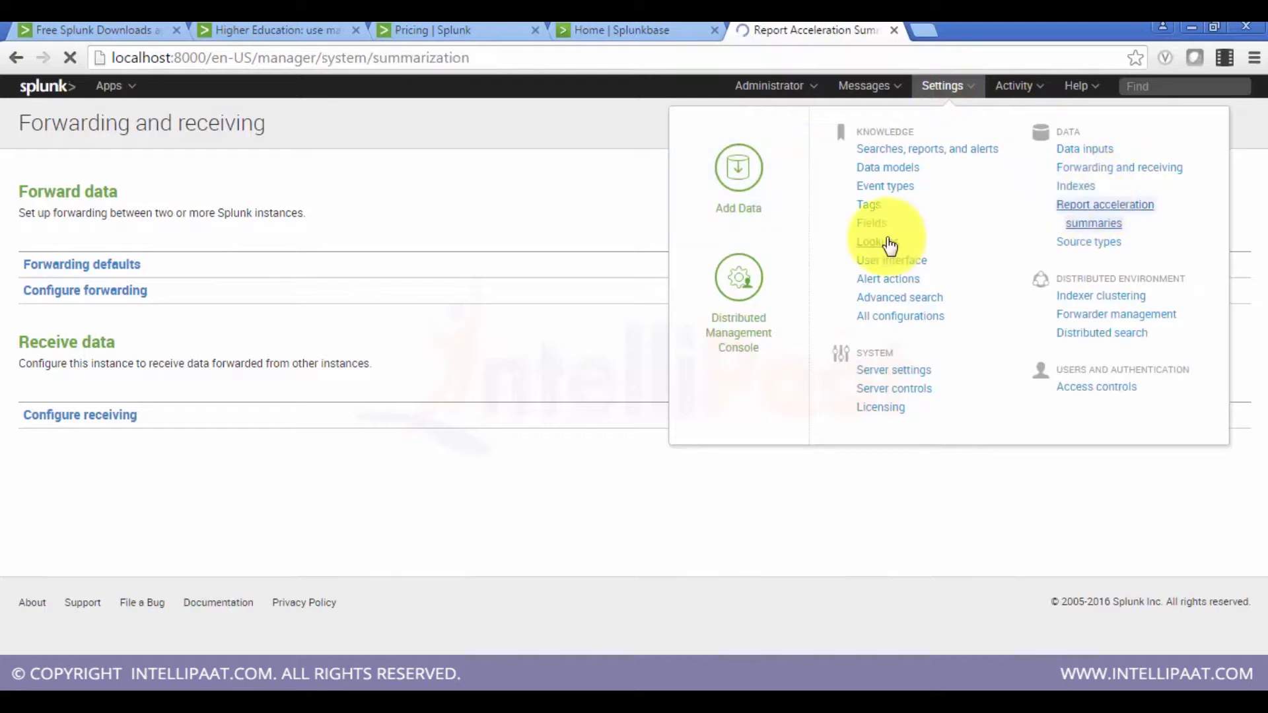
{"action": "left_click", "coordinate": [18, 58]}
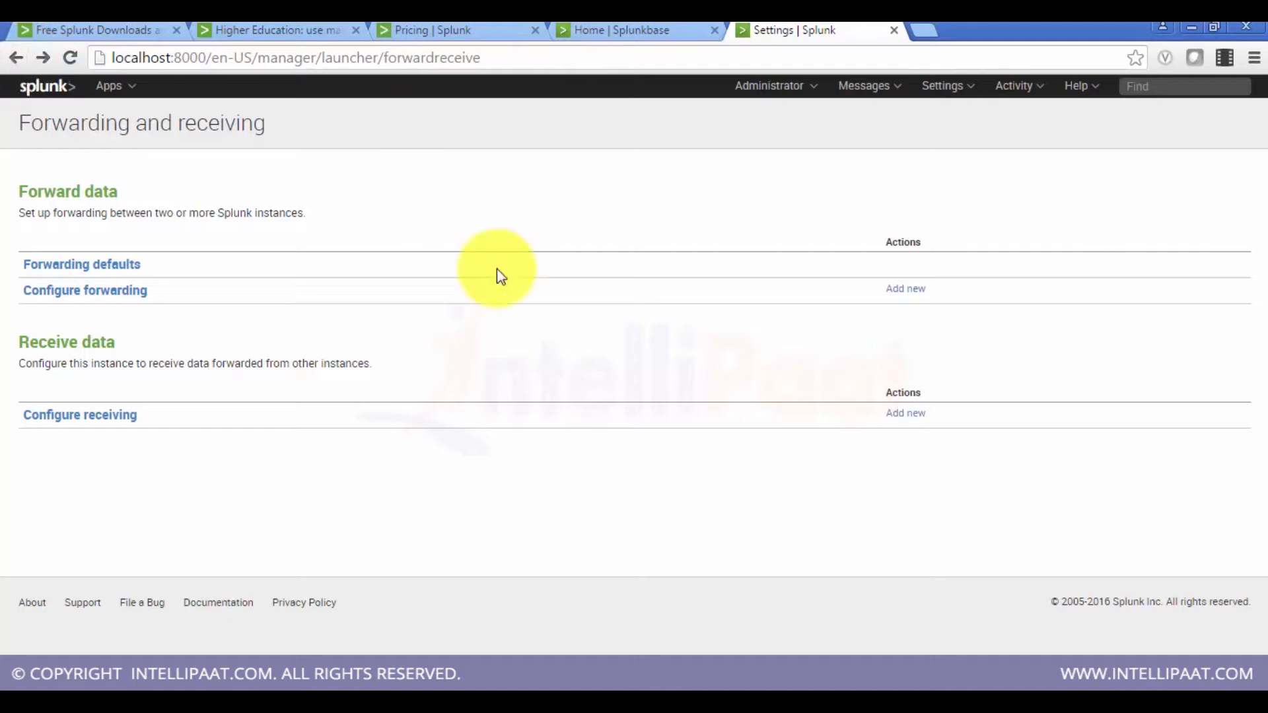
Step: Open the Source types settings page and browse the list of source types
{"action": "left_click", "coordinate": [948, 87]}
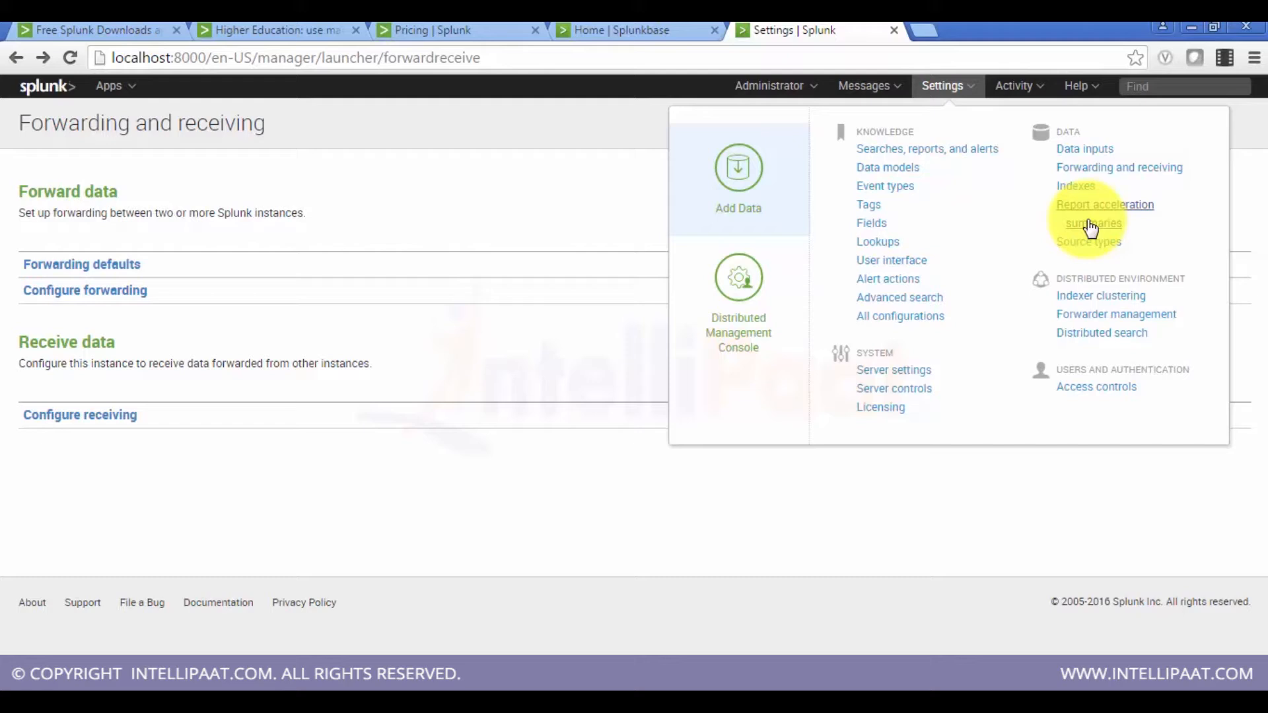
{"action": "left_click", "coordinate": [1083, 242]}
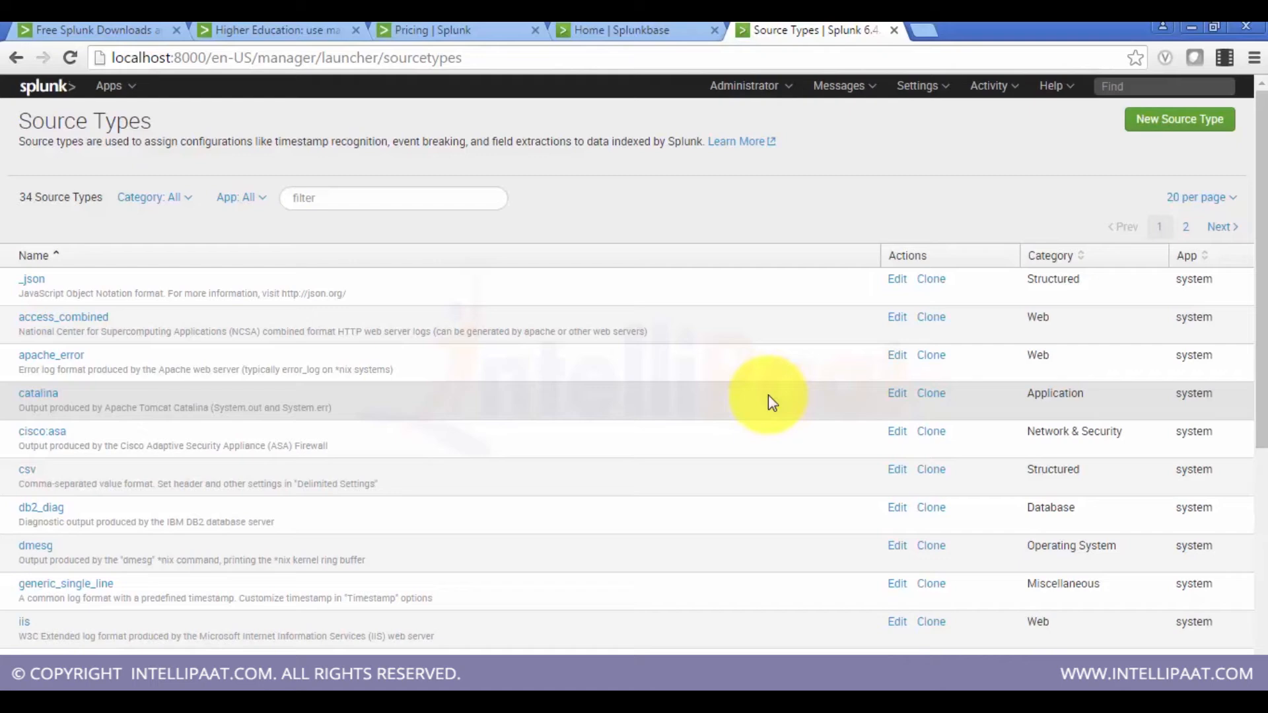
{"action": "scroll", "coordinate": [768, 395], "scroll_direction": "down", "scroll_amount": 3}
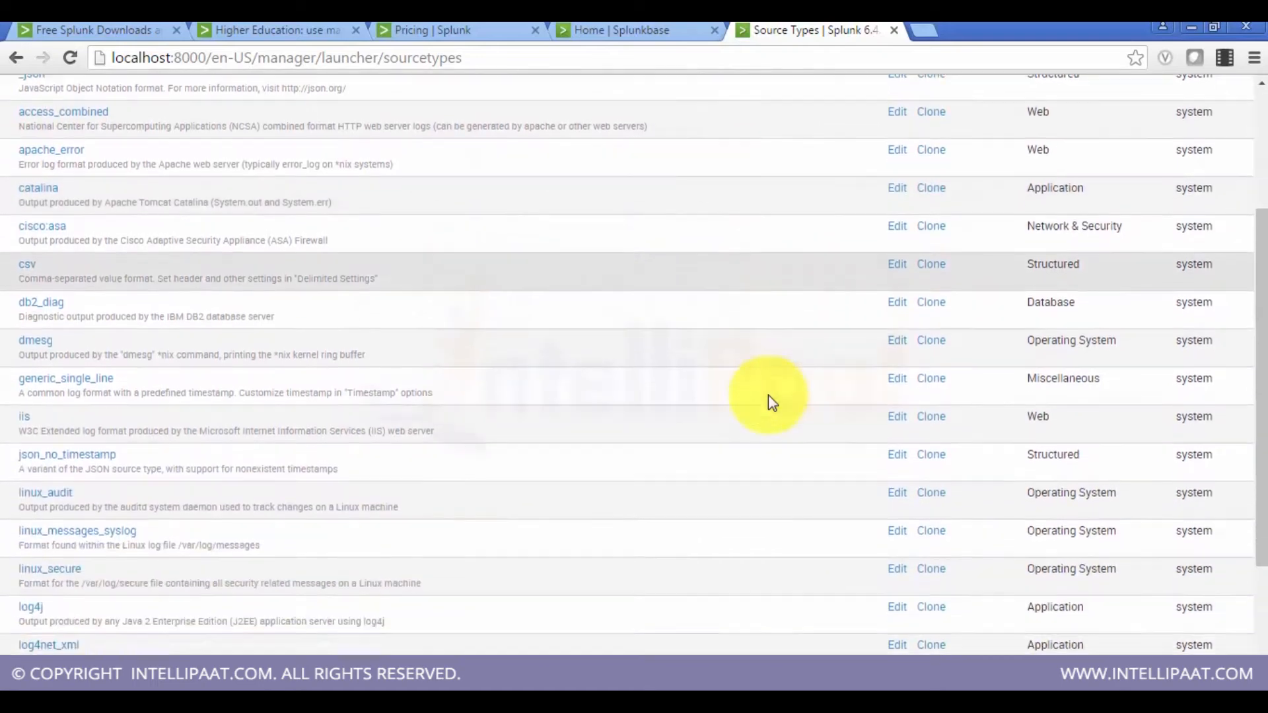
{"action": "scroll", "coordinate": [768, 395], "scroll_direction": "down", "scroll_amount": 1}
{"action": "scroll", "coordinate": [768, 395], "scroll_direction": "up", "scroll_amount": 5}
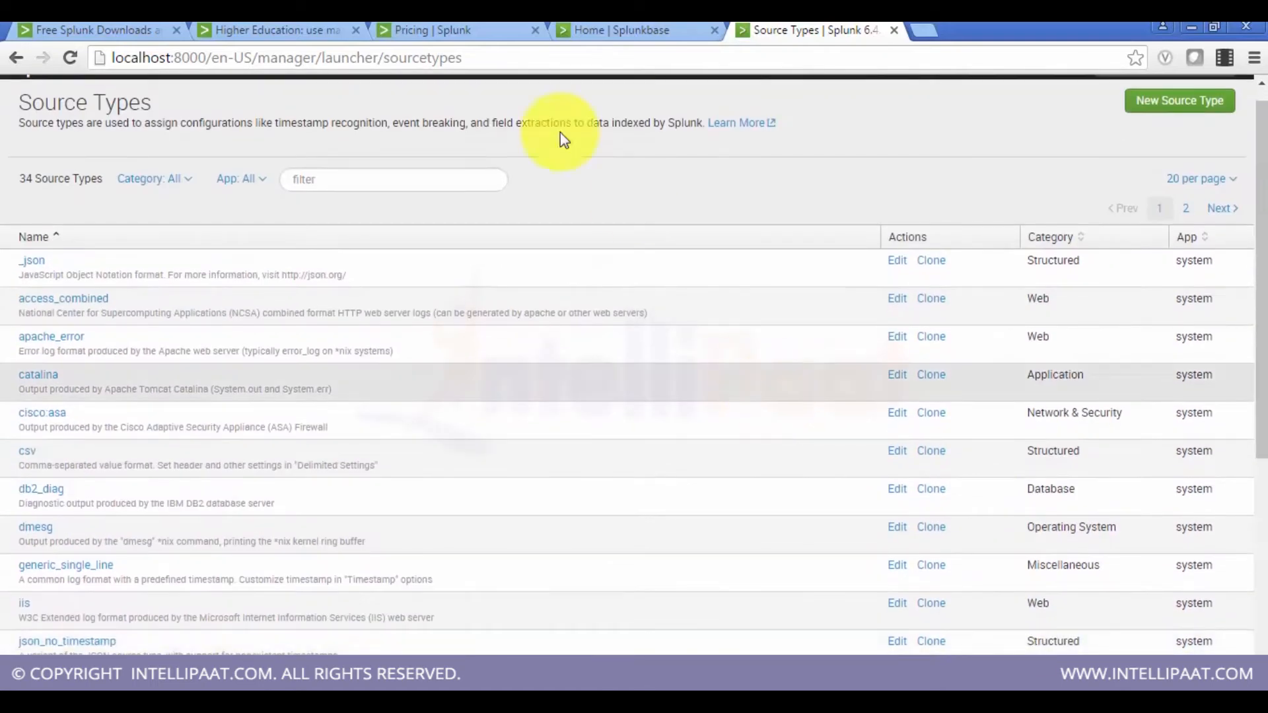
{"action": "left_click", "coordinate": [8, 63]}
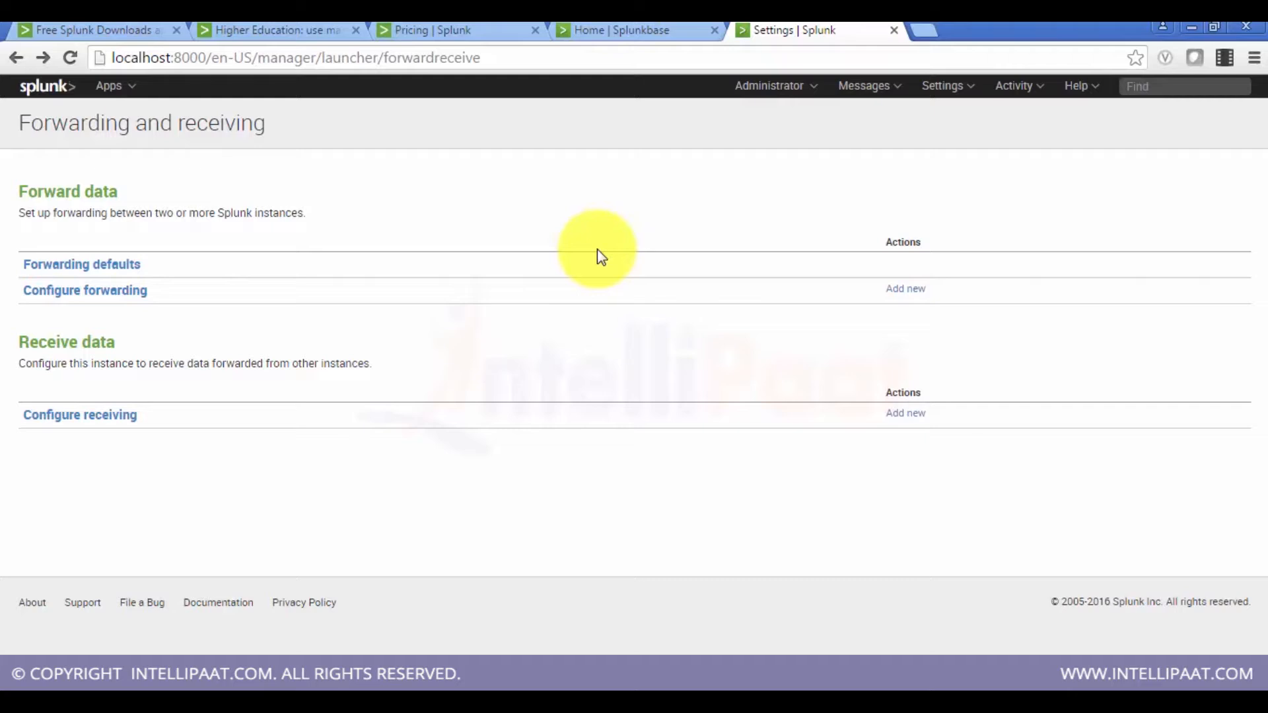
Step: Open the General settings under Server settings and examine the management and web port values
{"action": "left_click", "coordinate": [944, 84]}
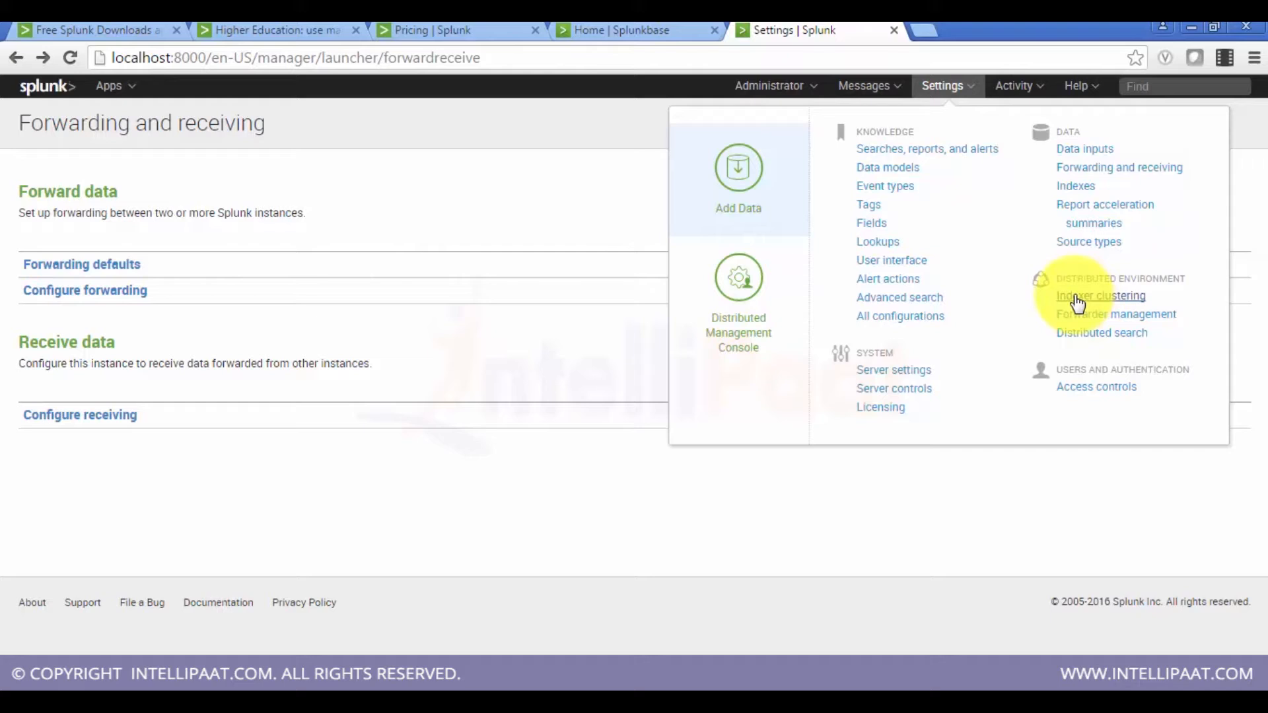
{"action": "left_click", "coordinate": [923, 379]}
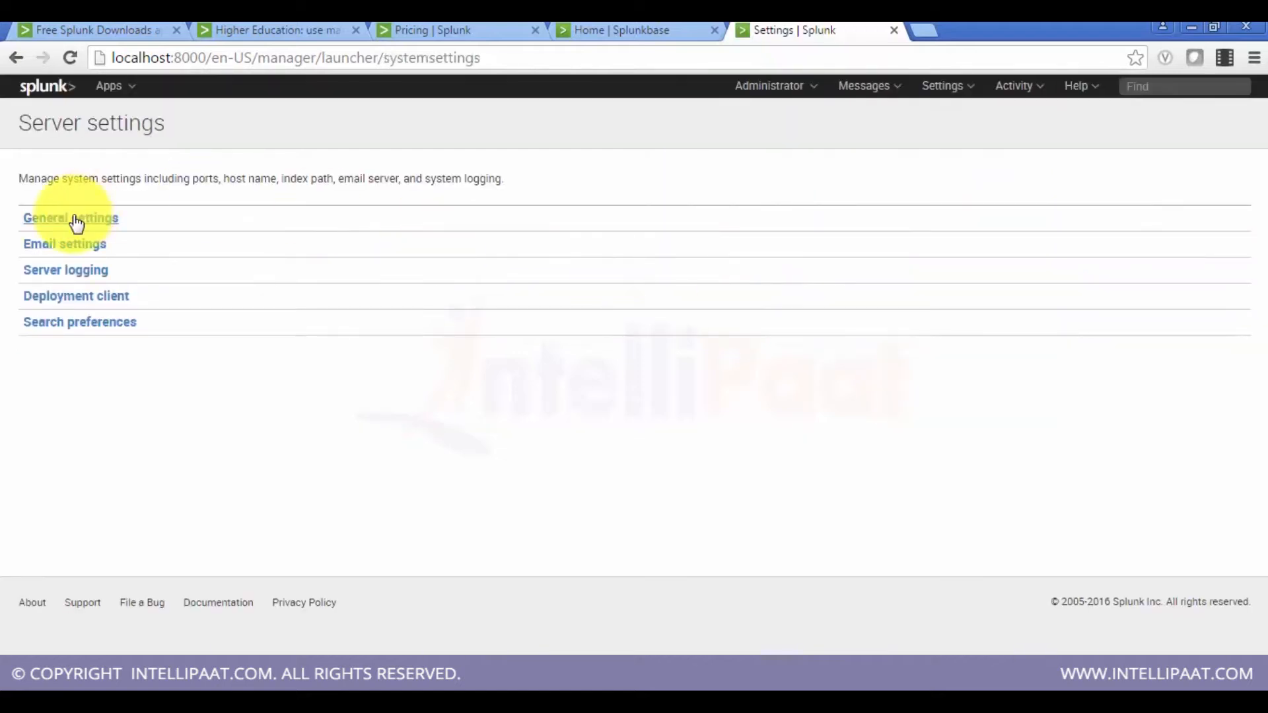
{"action": "left_click", "coordinate": [77, 224]}
{"action": "scroll", "coordinate": [220, 303], "scroll_direction": "down", "scroll_amount": 5}
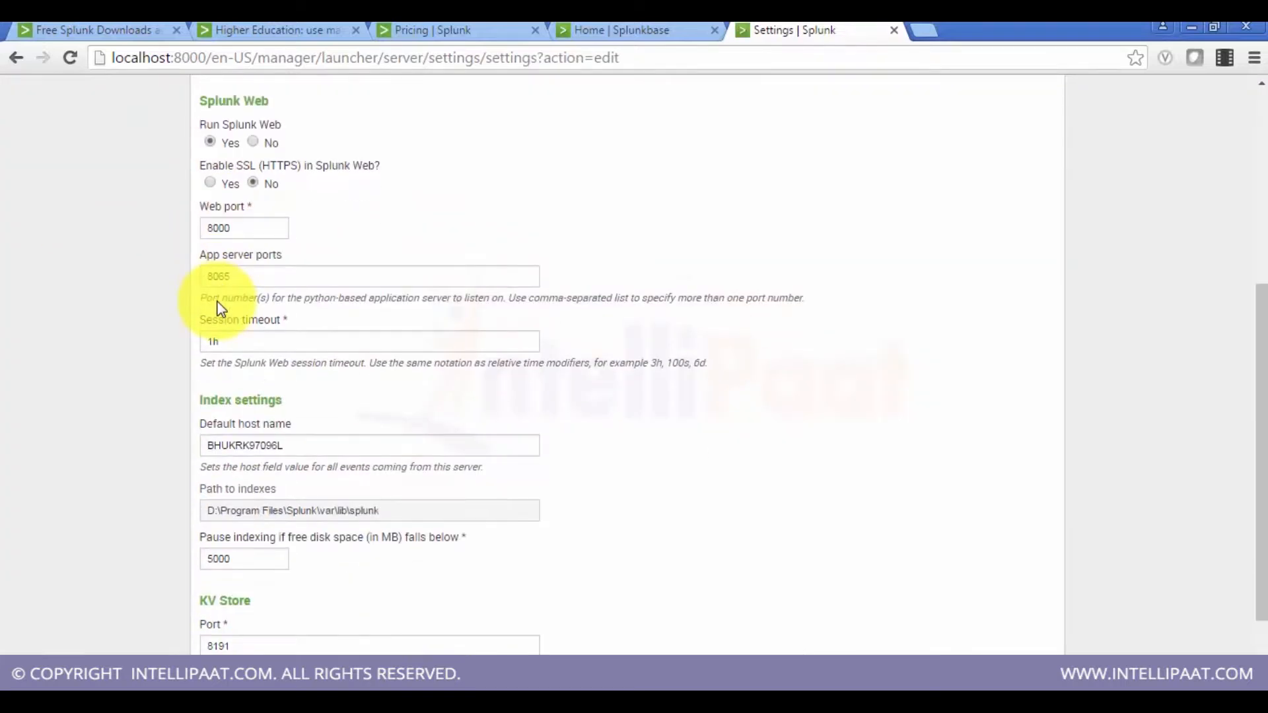
{"action": "scroll", "coordinate": [1249, 330], "scroll_direction": "up", "scroll_amount": 2}
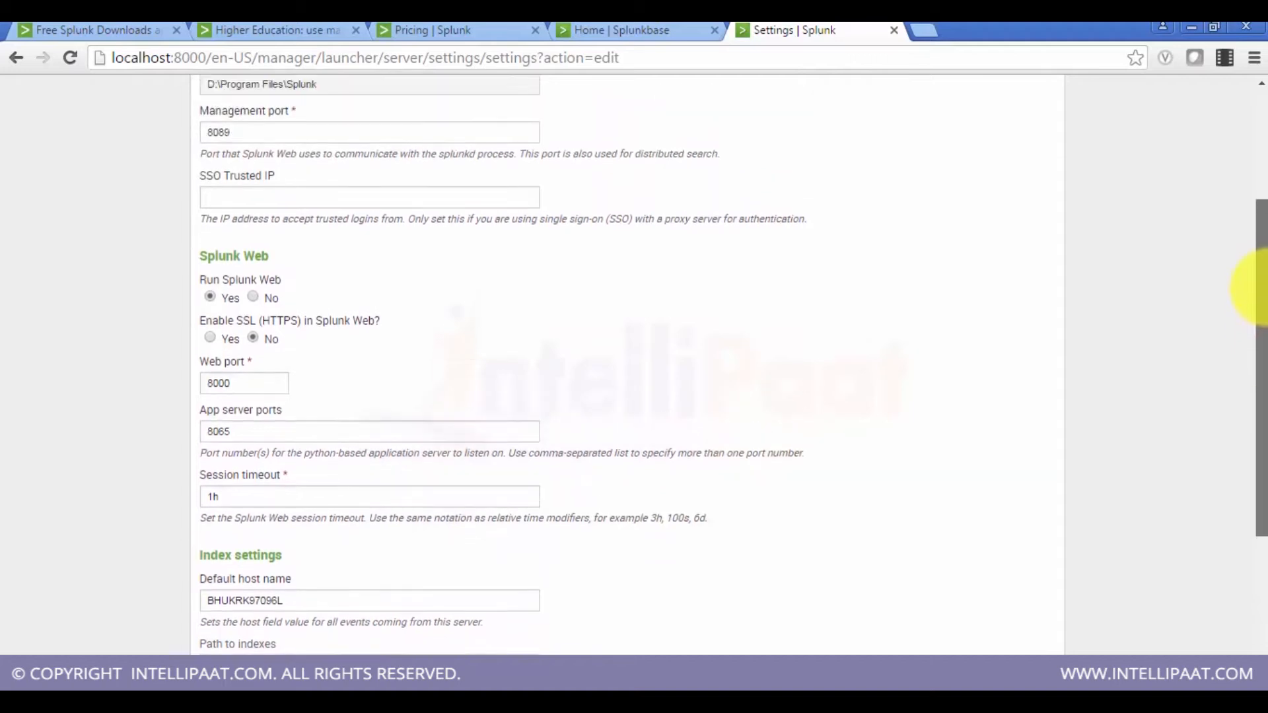
{"action": "left_click_drag", "start_coordinate": [1266, 287], "coordinate": [1266, 278]}
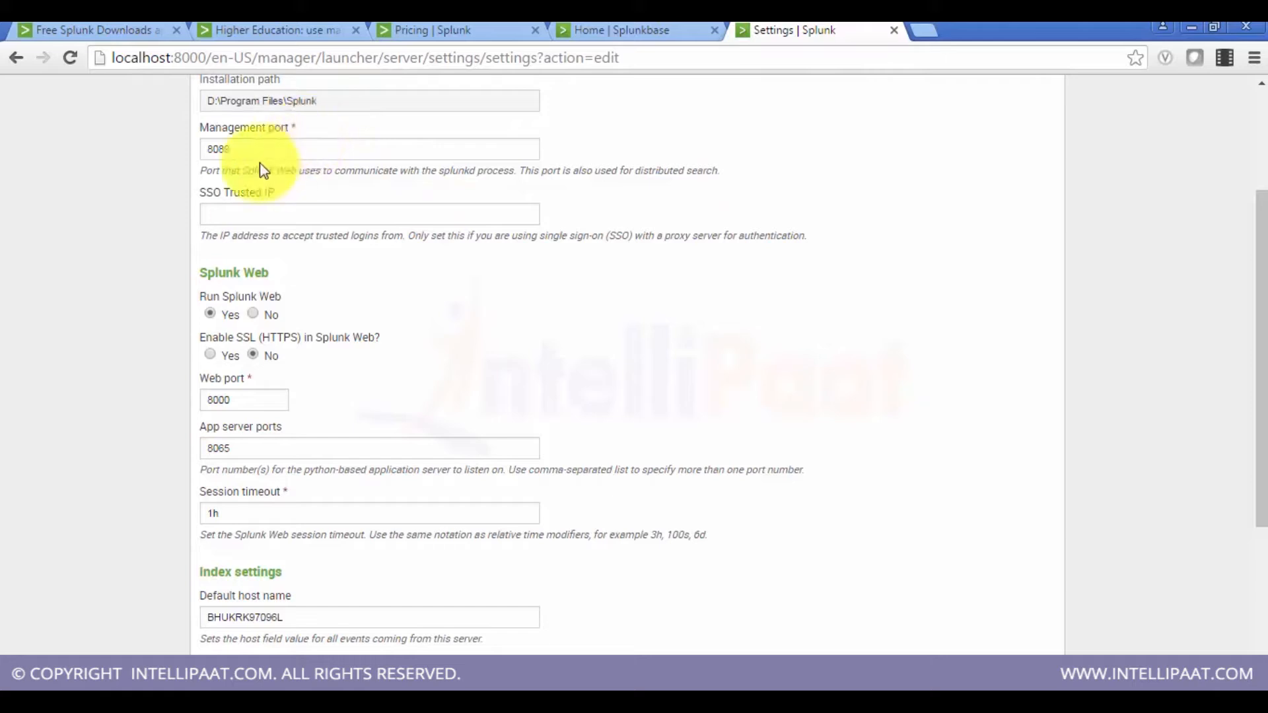
{"action": "left_click_drag", "start_coordinate": [257, 149], "coordinate": [215, 157]}
{"action": "left_click", "coordinate": [922, 188]}
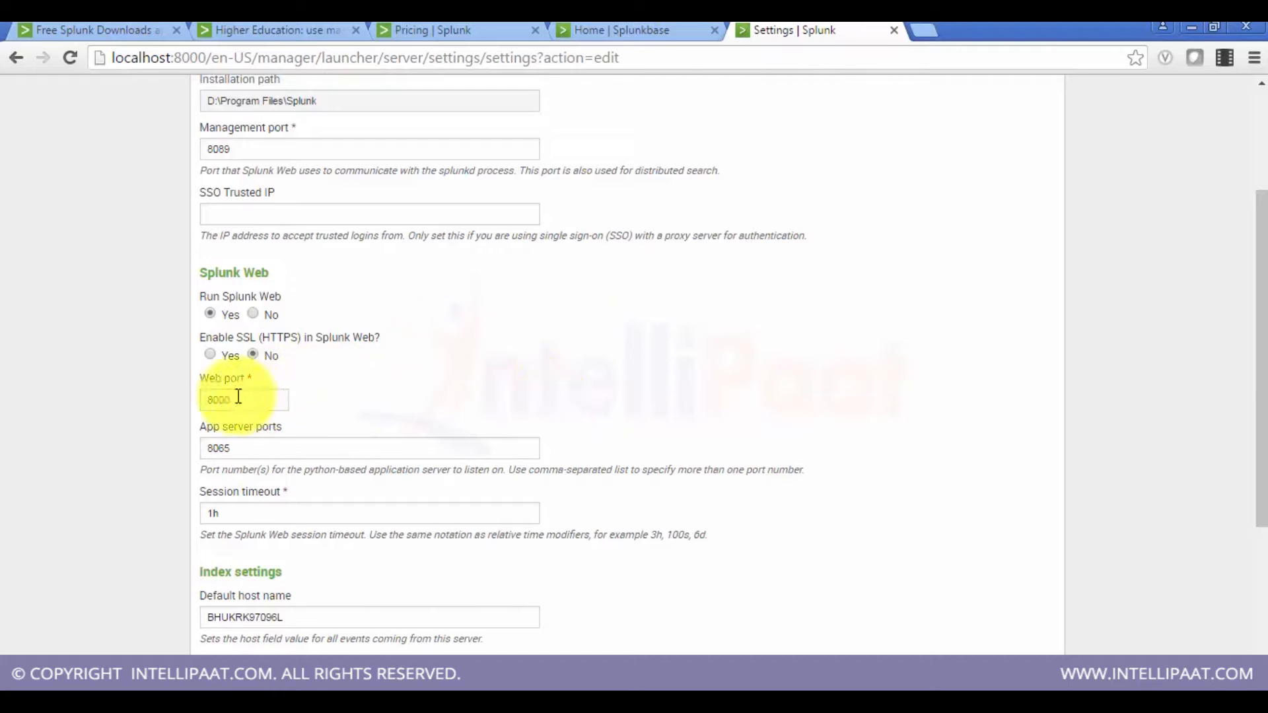
{"action": "left_click", "coordinate": [187, 58]}
{"action": "left_click", "coordinate": [187, 57]}
{"action": "double_click", "coordinate": [190, 58]}
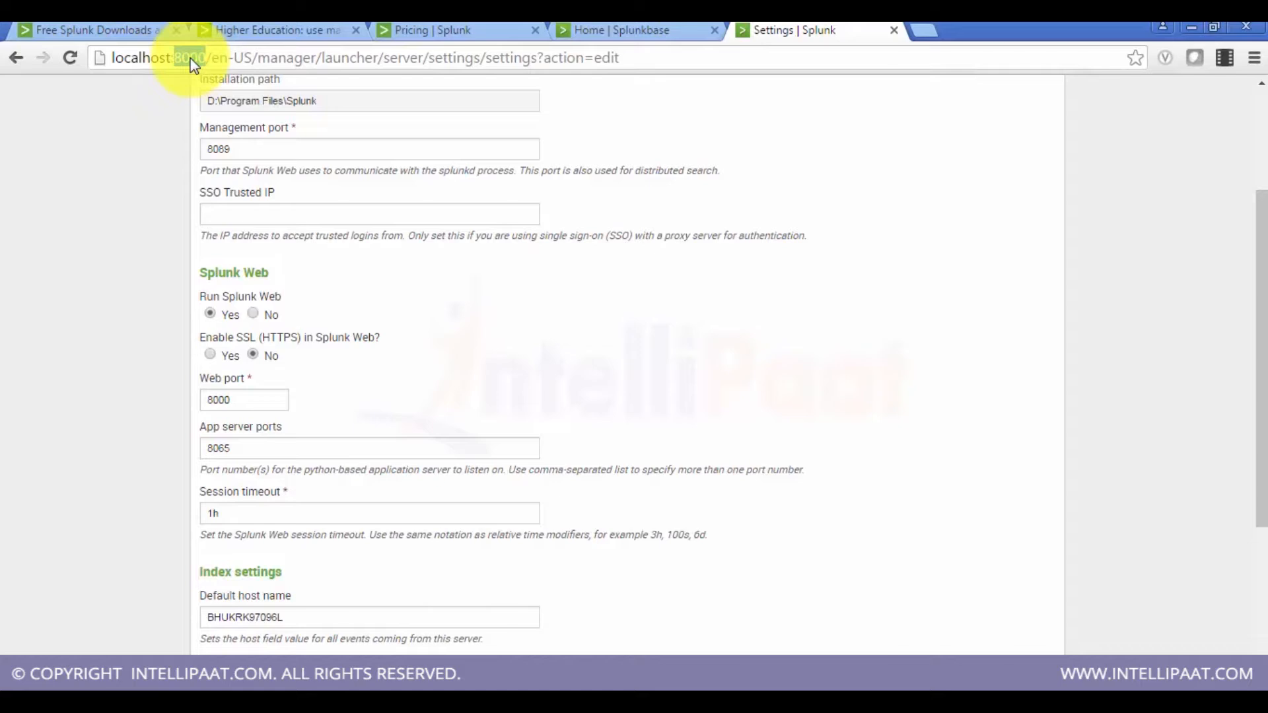
Step: Set the Splunk Web port to 7000 and save the general server settings
{"action": "left_click", "coordinate": [217, 399]}
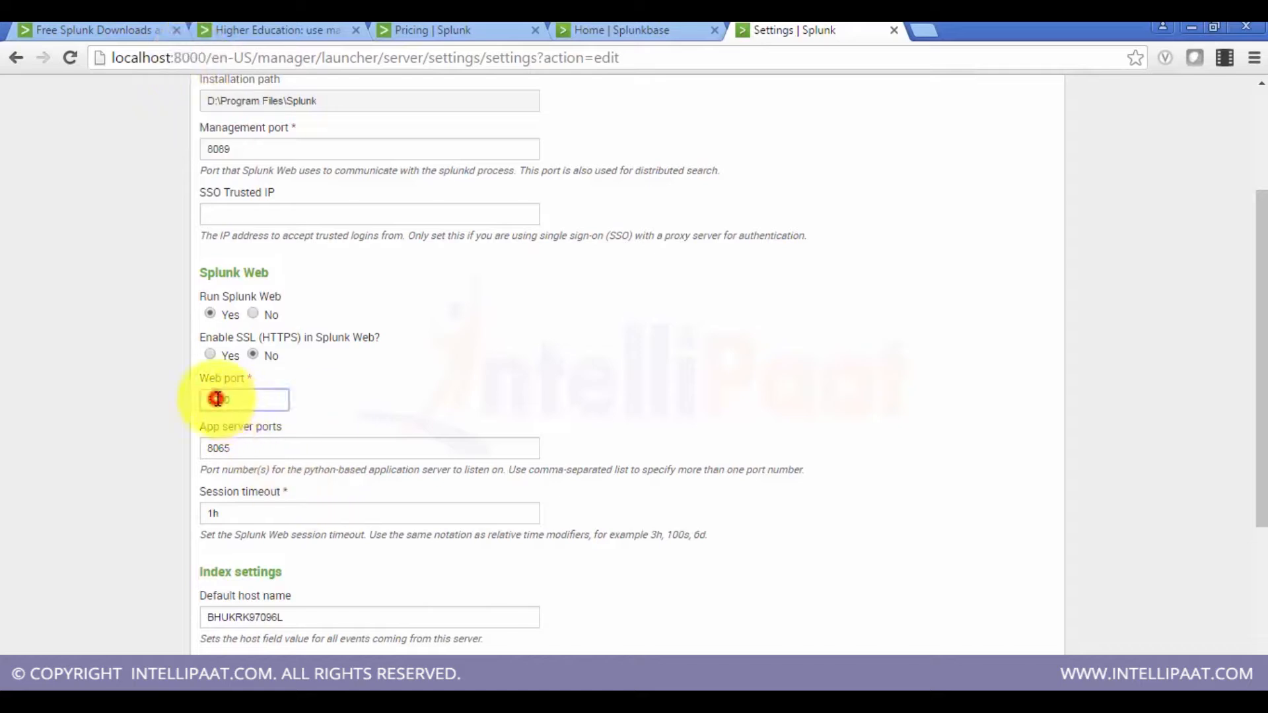
{"action": "double_click", "coordinate": [218, 399]}
{"action": "type", "text": "7000"}
{"action": "left_click_drag", "start_coordinate": [1258, 419], "coordinate": [1258, 571]}
{"action": "left_click", "coordinate": [1001, 623]}
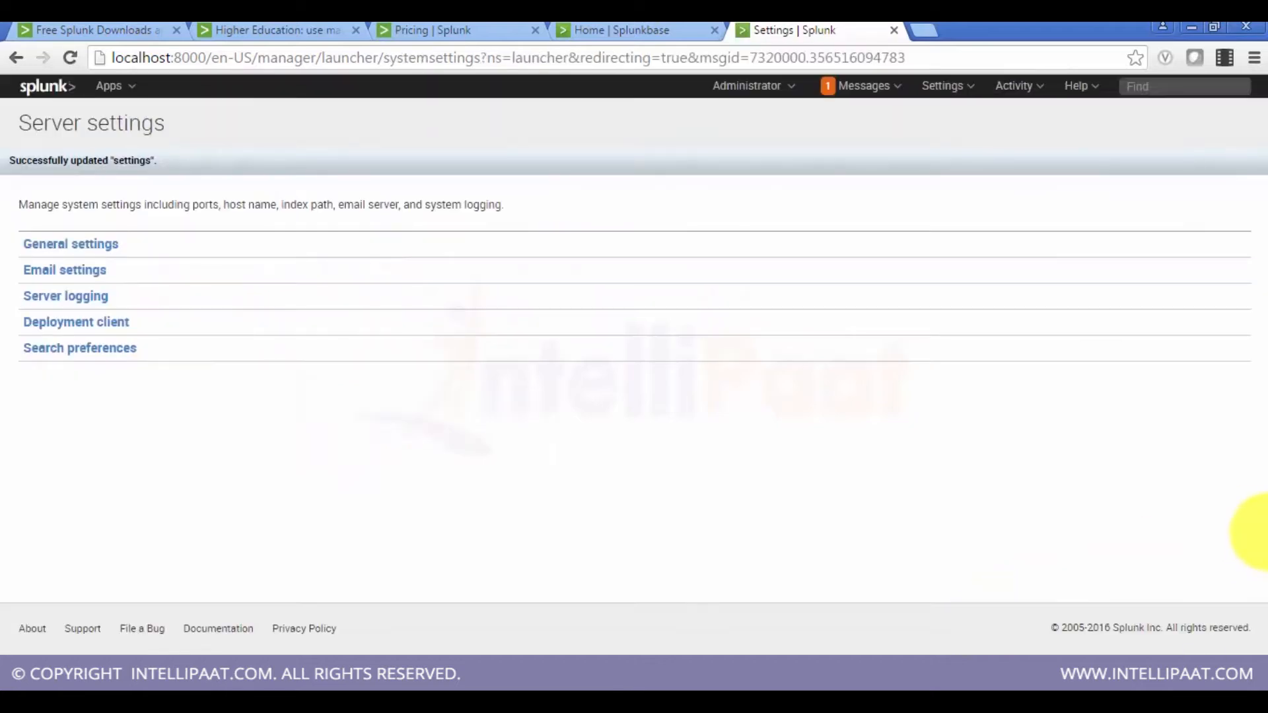
Step: Restart Splunk from the server controls so the new port takes effect
{"action": "left_click", "coordinate": [855, 88]}
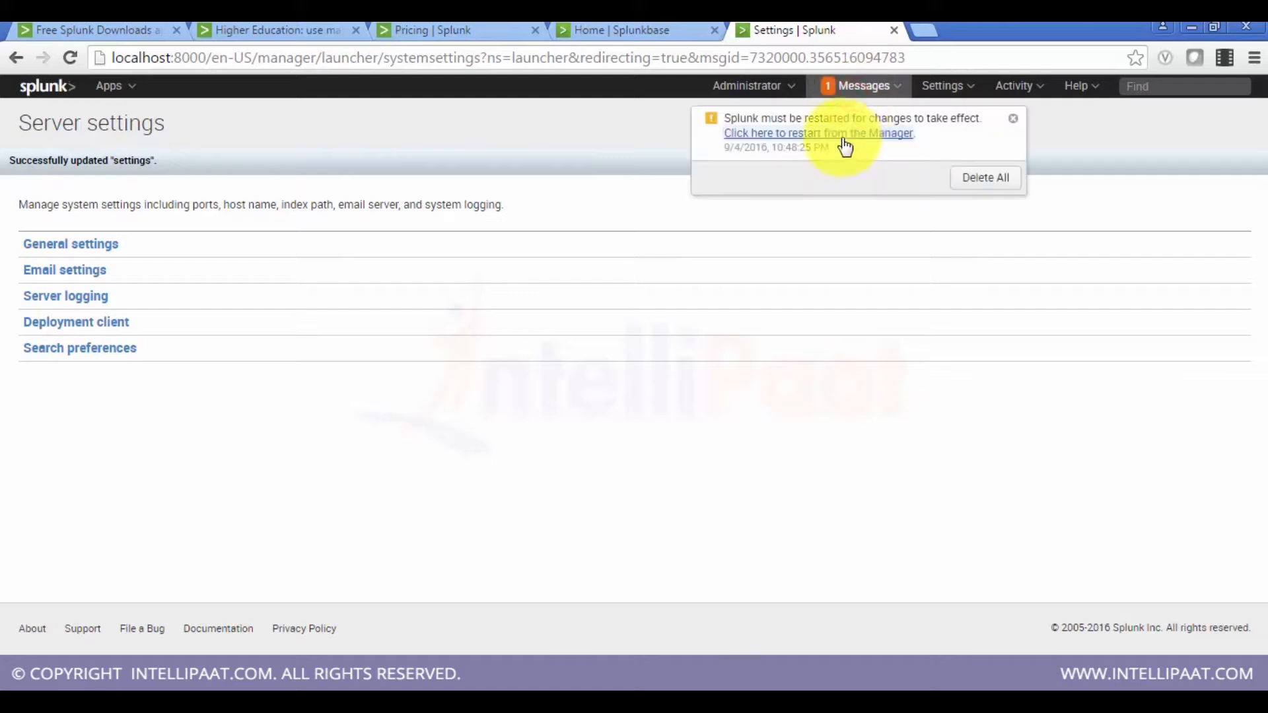
{"action": "left_click", "coordinate": [846, 135]}
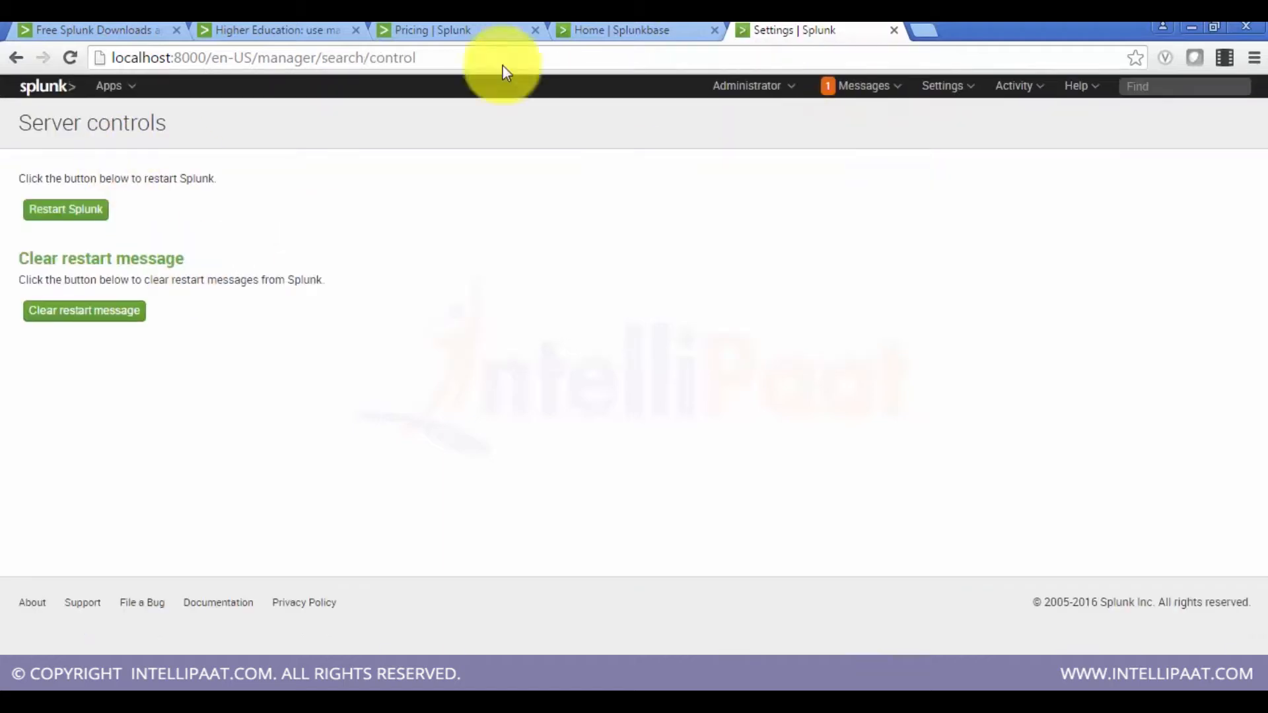
{"action": "left_click", "coordinate": [951, 86]}
{"action": "left_click", "coordinate": [882, 390]}
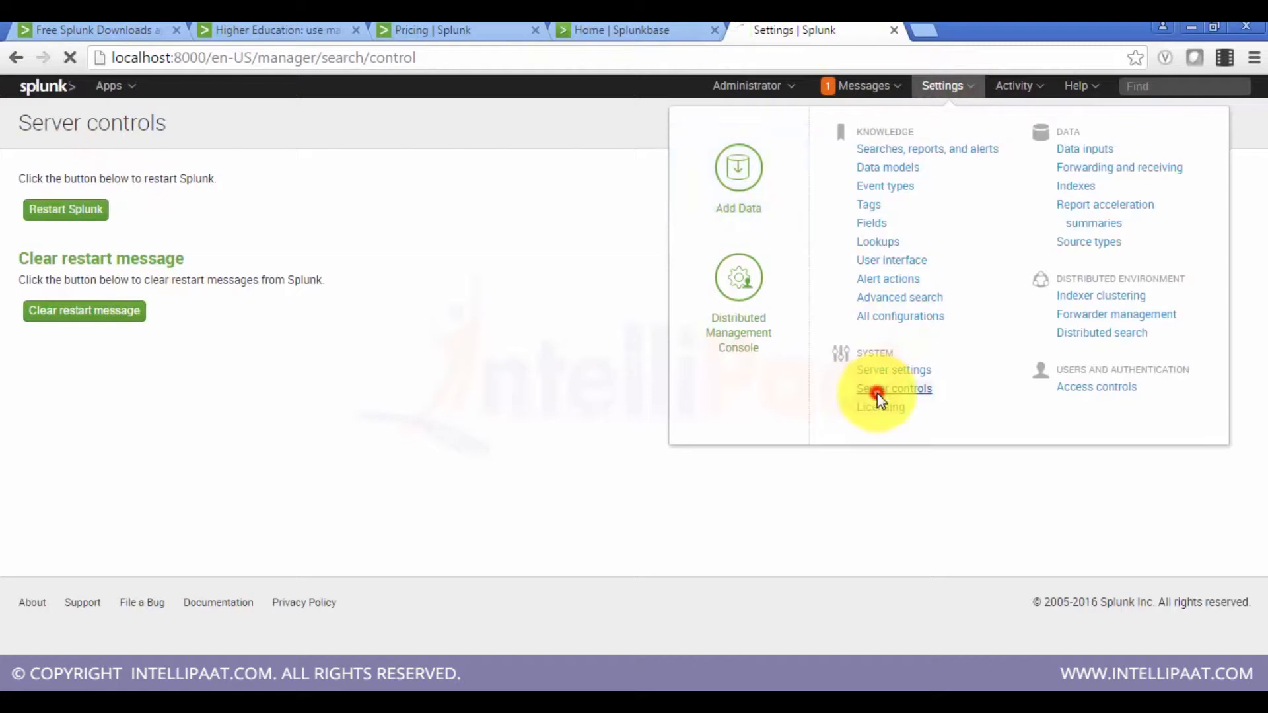
{"action": "left_click", "coordinate": [88, 211]}
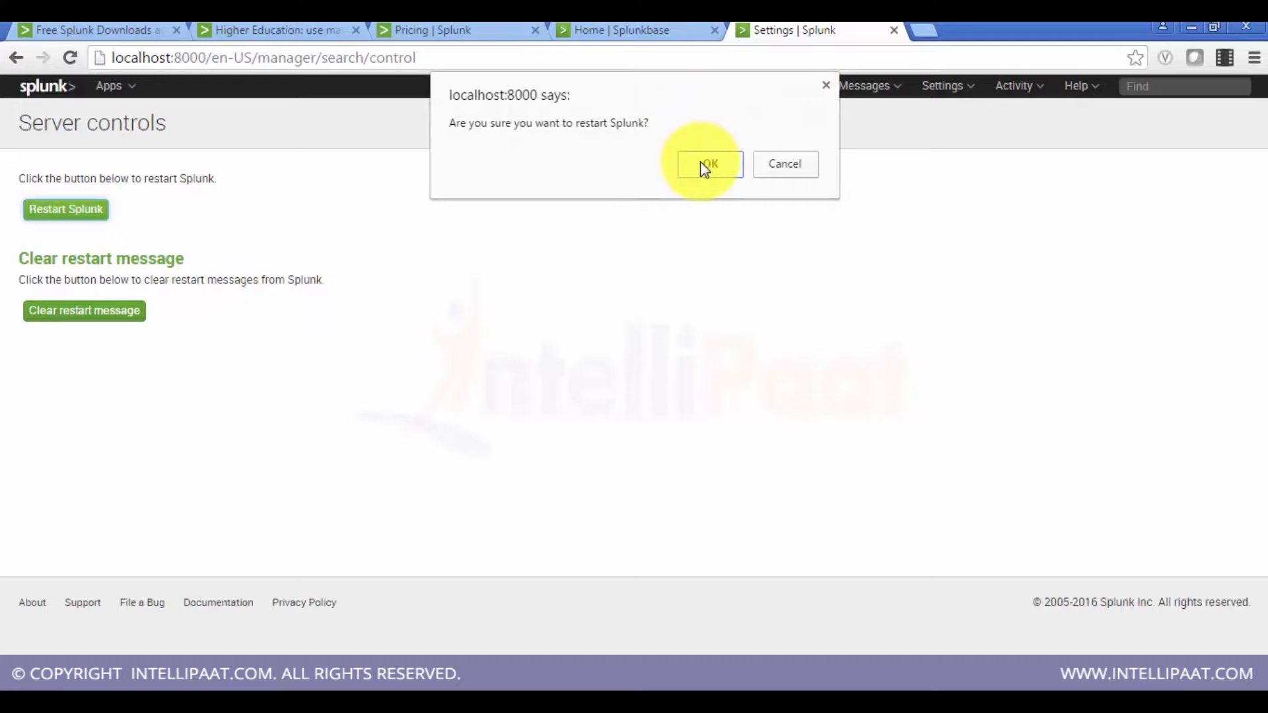
{"action": "left_click", "coordinate": [704, 169]}
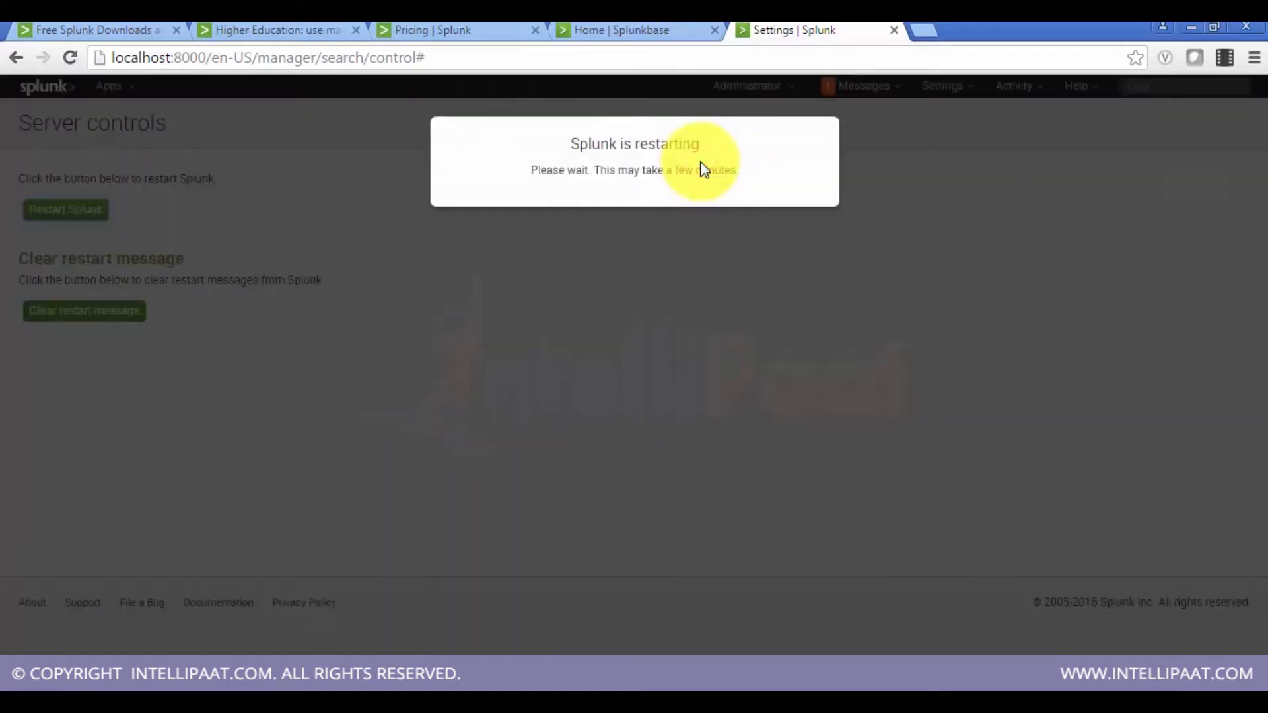
Step: Open a Command Prompt with administrator rights
{"action": "left_click", "coordinate": [21, 686]}
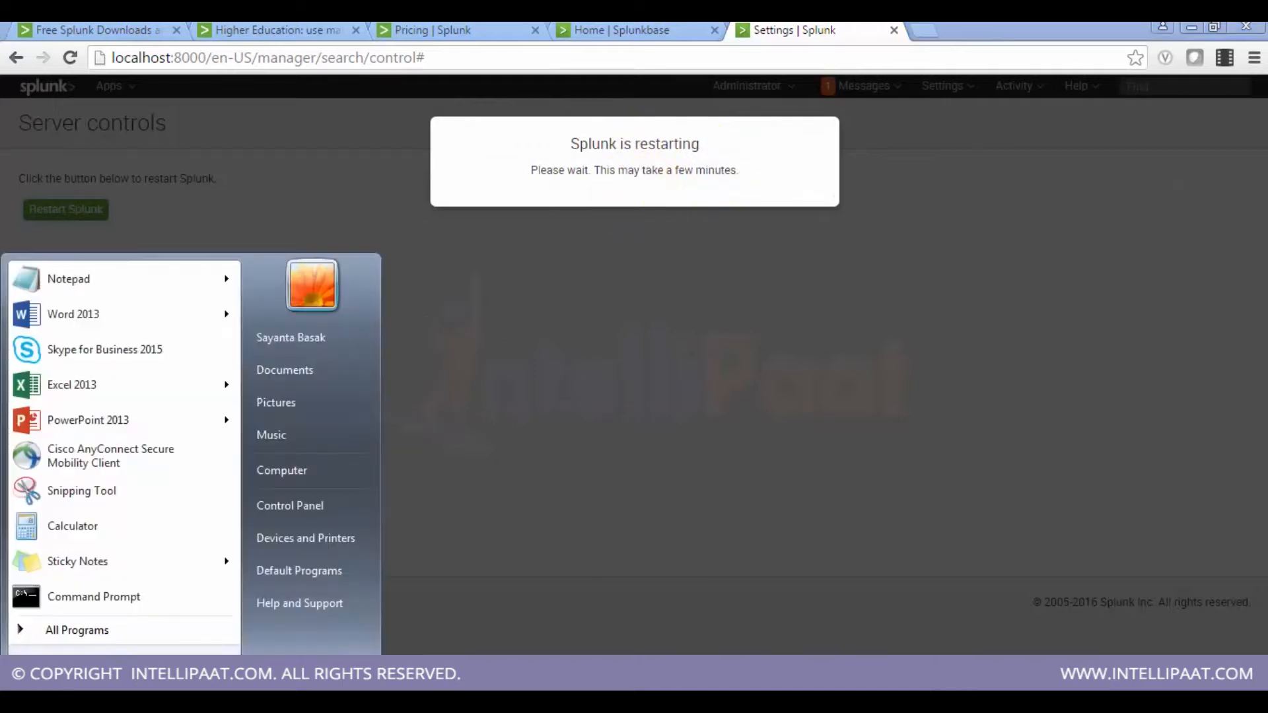
{"action": "type", "text": "cmd"}
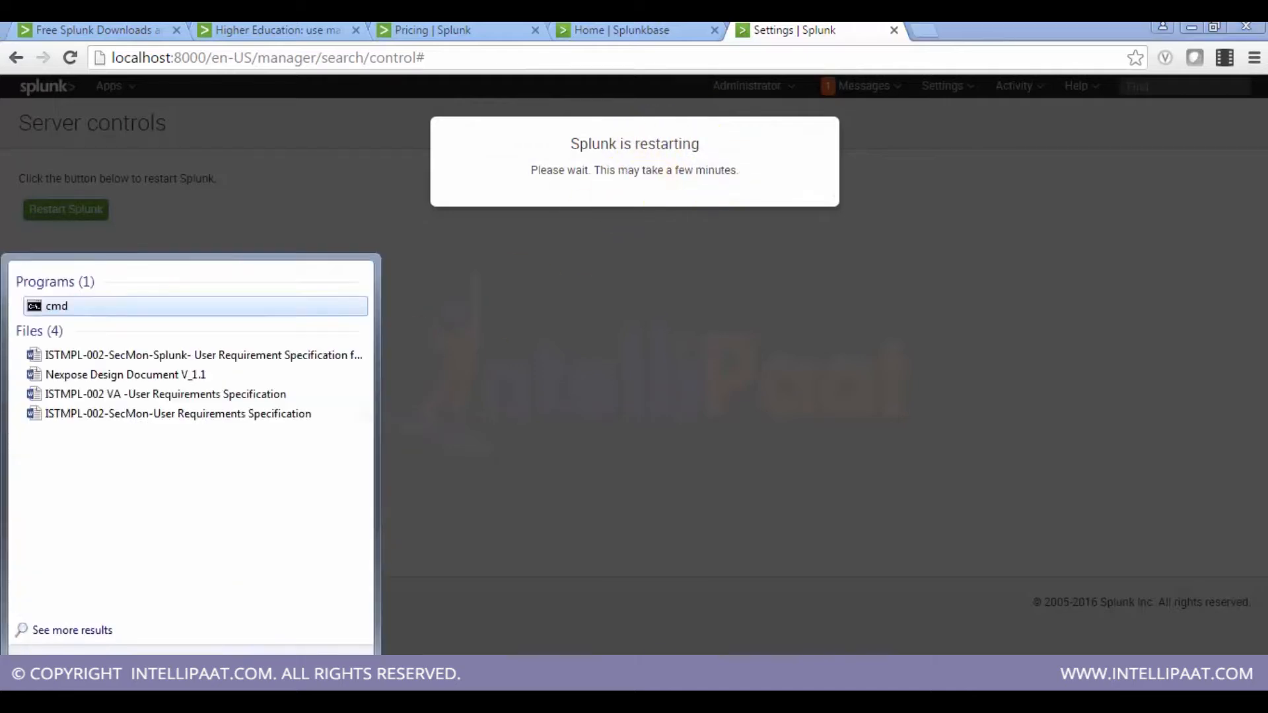
{"action": "right_click", "coordinate": [68, 307]}
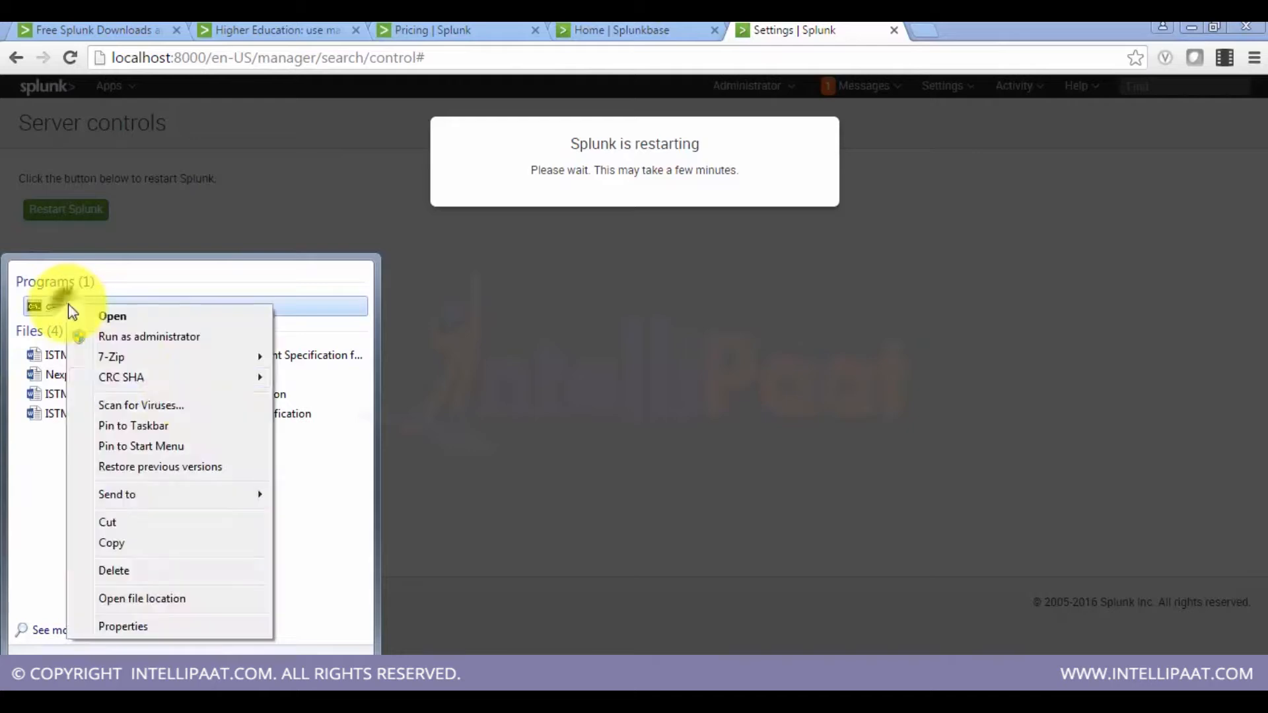
{"action": "left_click", "coordinate": [165, 337]}
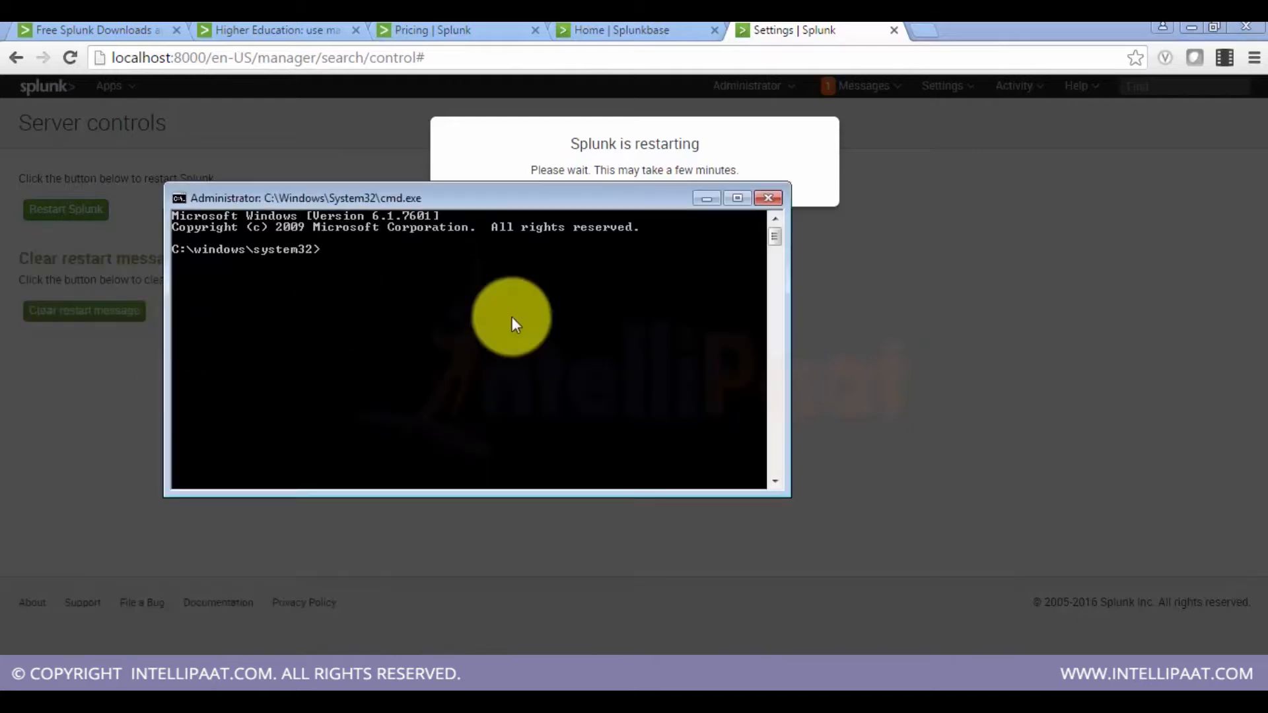
Step: Change the working directory to D:\Program Files\Splunk\bin in the command prompt
{"action": "type", "text": "d:"}
{"action": "key", "text": "Return"}
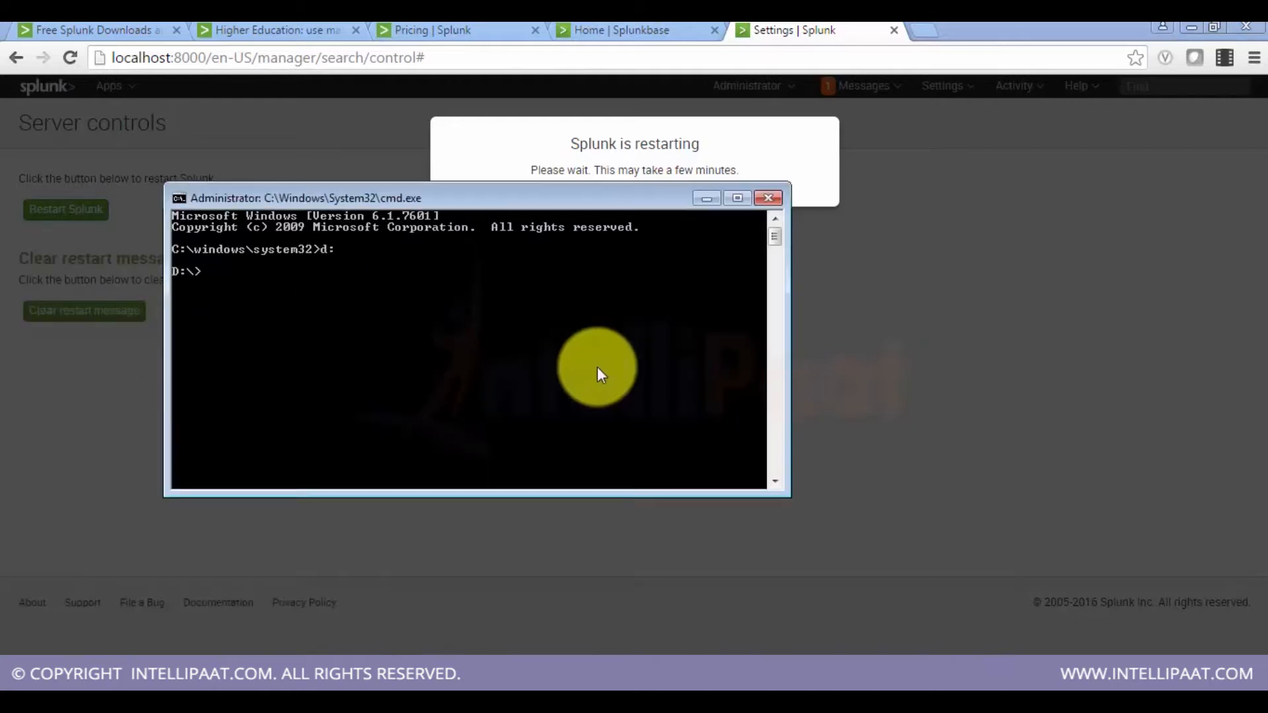
{"action": "type", "text": "cd pr"}
{"action": "key", "text": "Tab"}
{"action": "key", "text": "Return"}
{"action": "type", "text": "cd spl"}
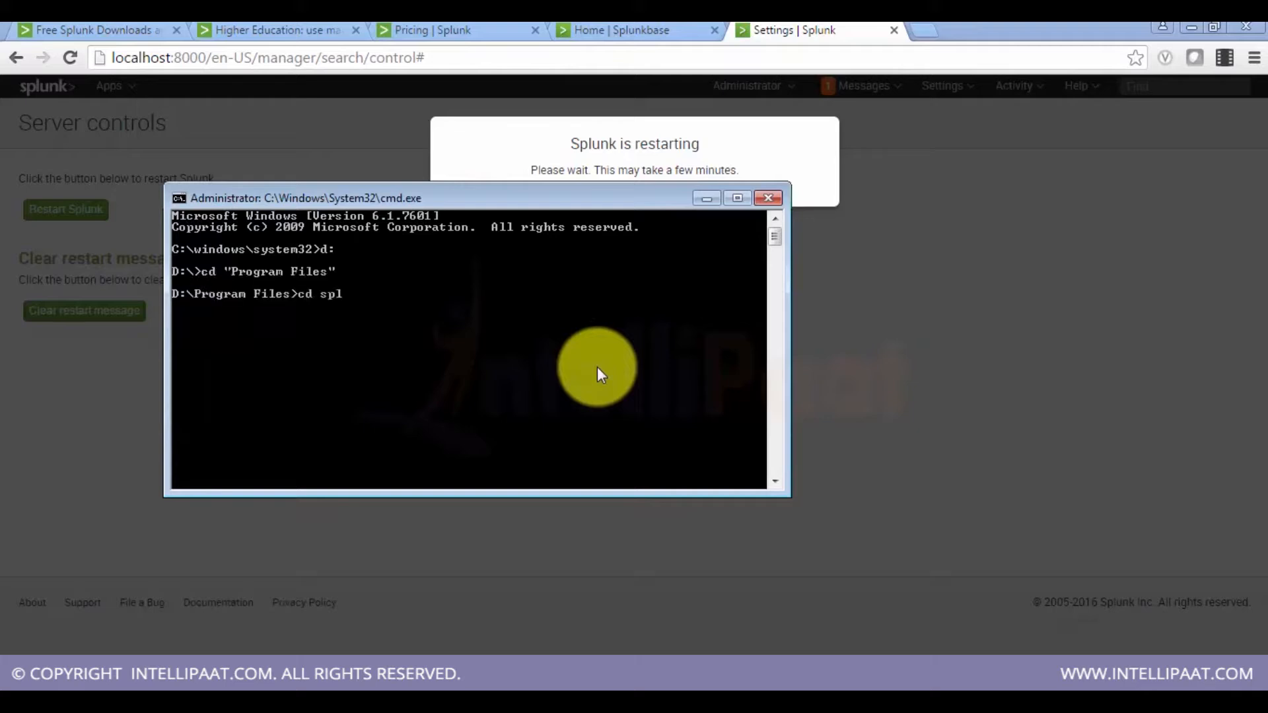
{"action": "key", "text": "Tab"}
{"action": "key", "text": "Return"}
{"action": "type", "text": "cd bin"}
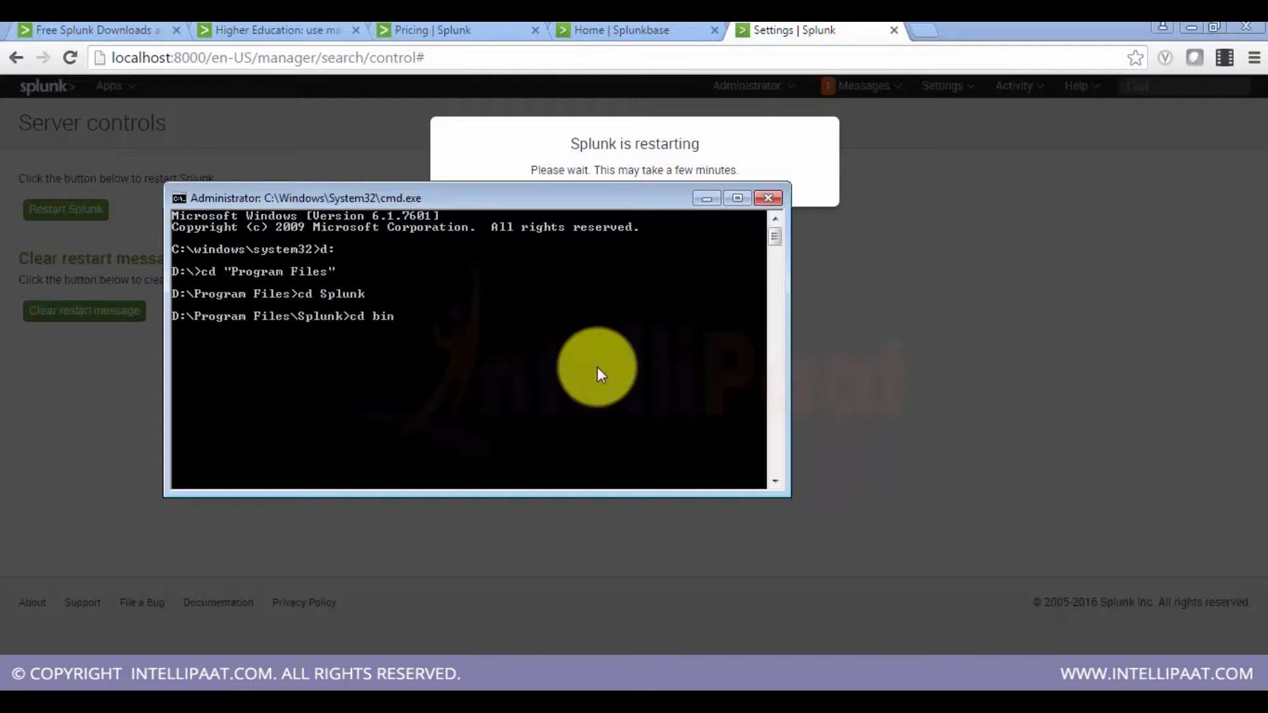
{"action": "key", "text": "Return"}
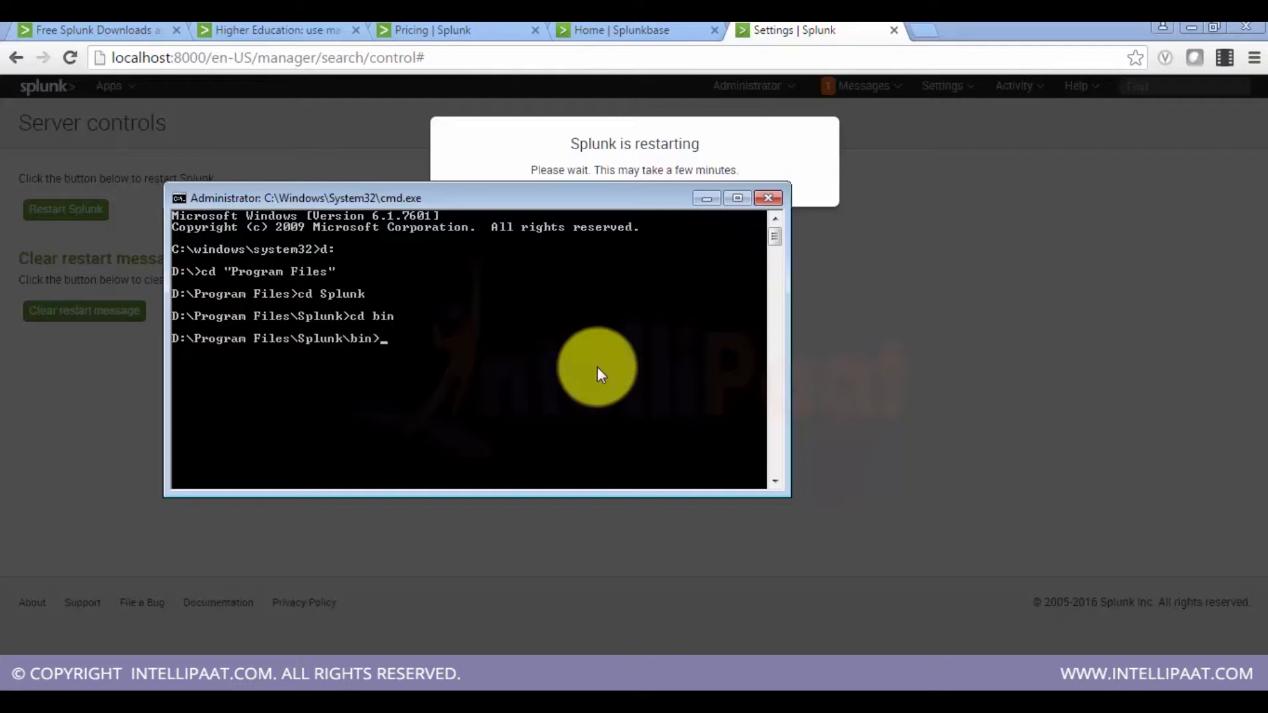
Step: Run splunk status repeatedly to monitor the service during the restart
{"action": "type", "text": "splunk status"}
{"action": "key", "text": "Return"}
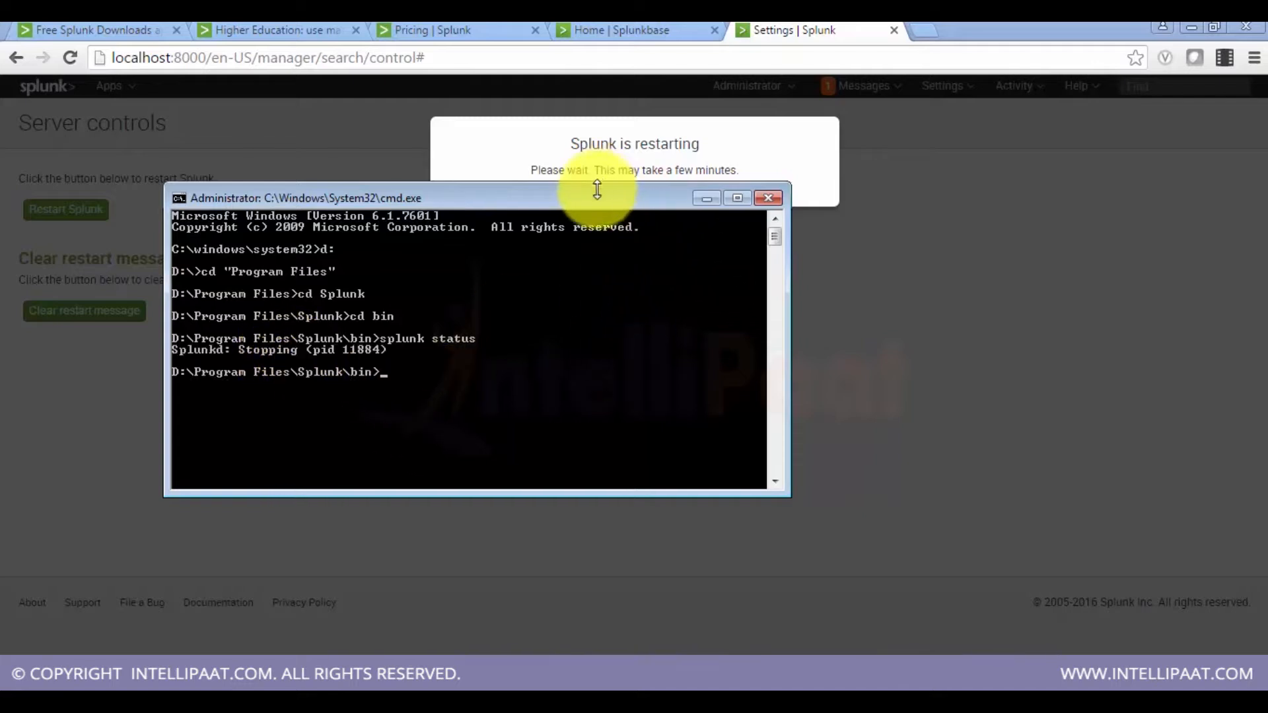
{"action": "mouse_move", "coordinate": [594, 199]}
{"action": "left_mouse_down"}
{"action": "mouse_move", "coordinate": [583, 343]}
{"action": "mouse_move", "coordinate": [612, 295]}
{"action": "left_mouse_up"}
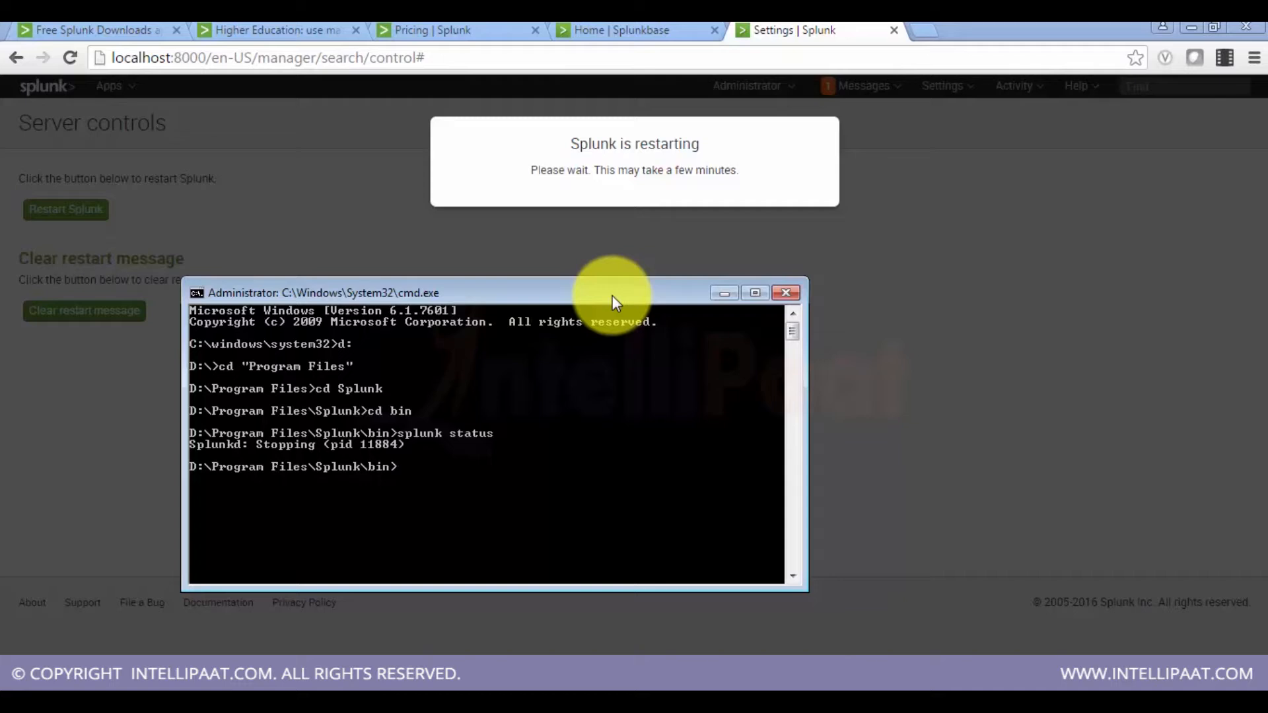
{"action": "key", "text": "Up"}
{"action": "key", "text": "Return"}
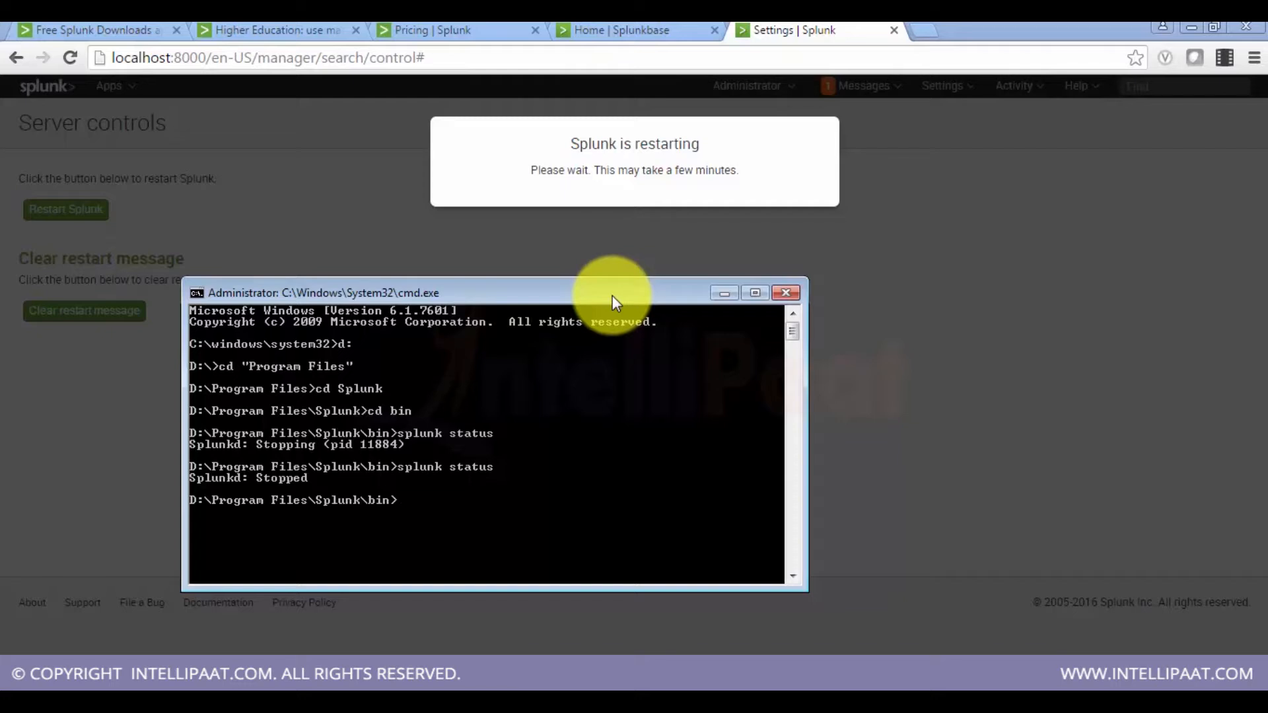
{"action": "key", "text": "Up"}
{"action": "key", "text": "Return"}
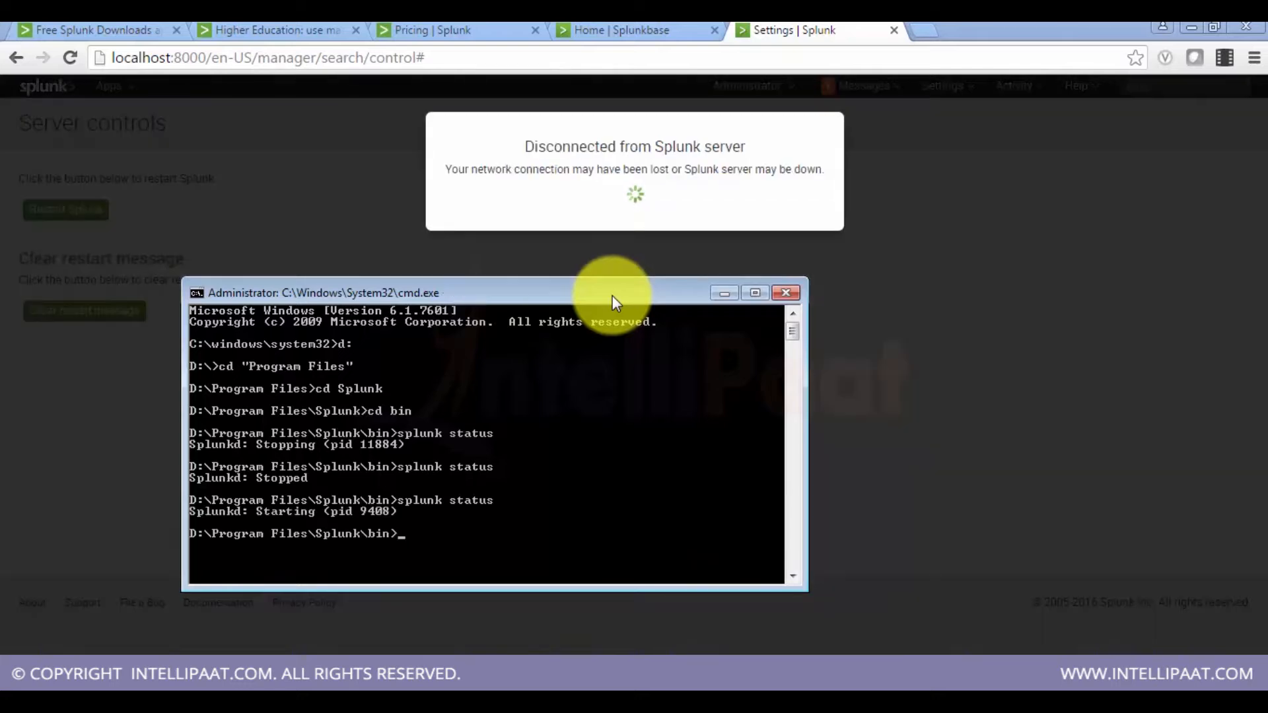
{"action": "key", "text": "Up"}
{"action": "key", "text": "Return"}
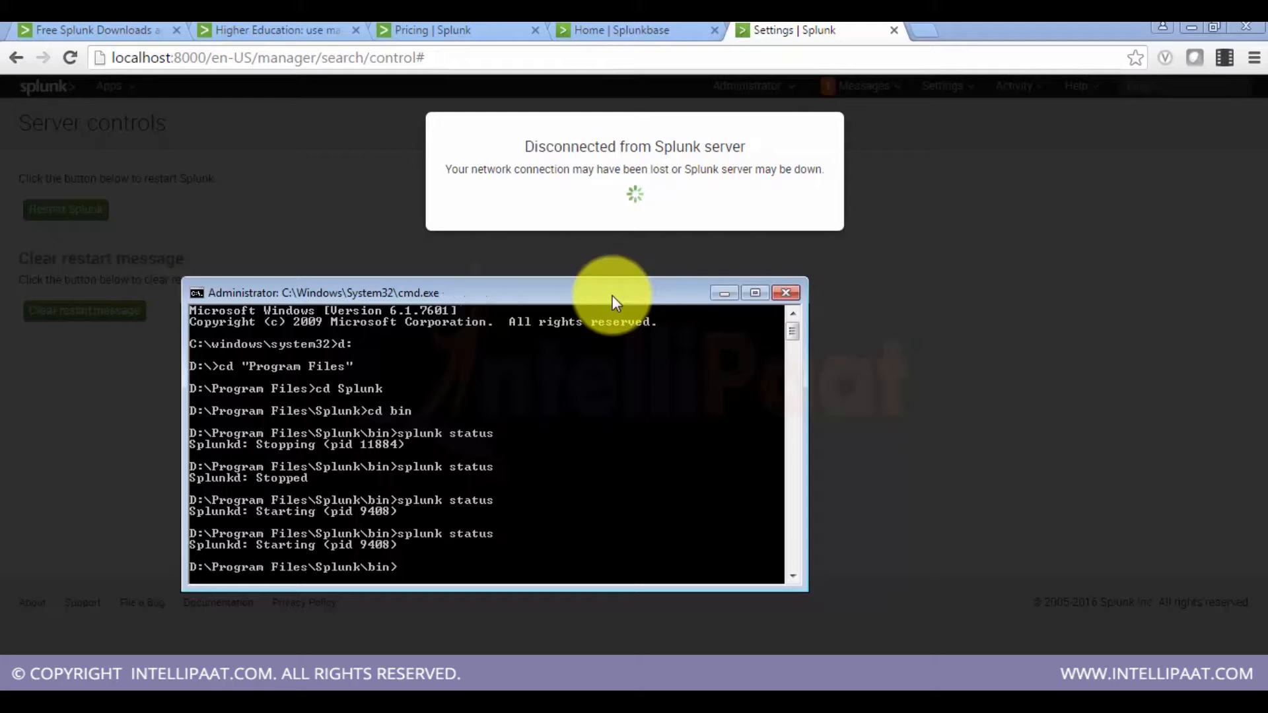
Step: Open the Splunk web interface at localhost:7000 in the browser
{"action": "left_click", "coordinate": [200, 53]}
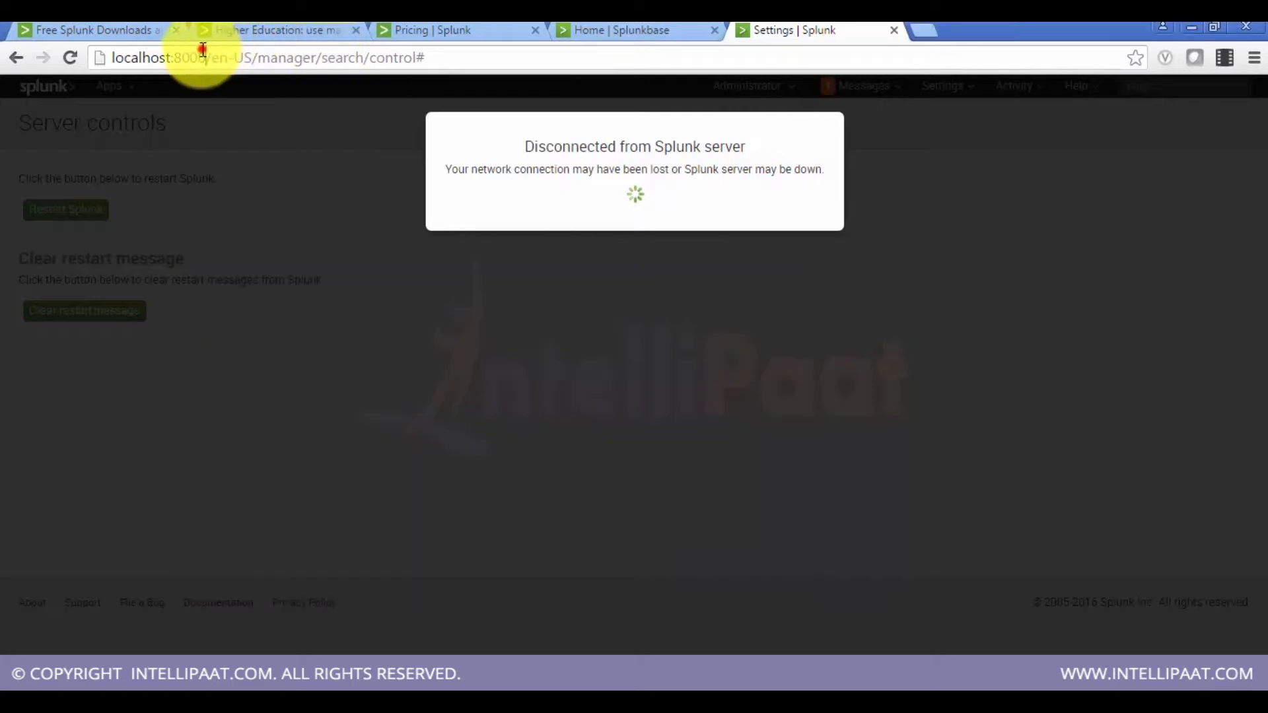
{"action": "double_click", "coordinate": [195, 56]}
{"action": "type", "text": "70"}
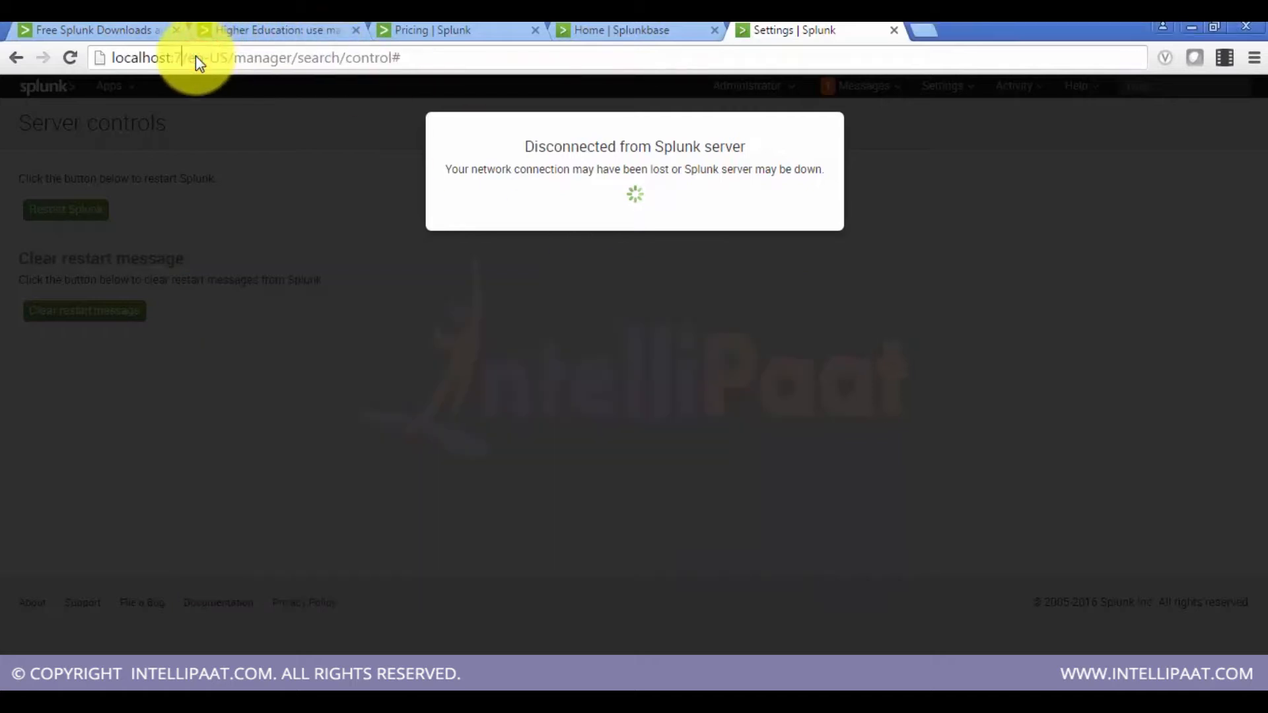
{"action": "type", "text": "0"}
{"action": "key", "text": "Return"}
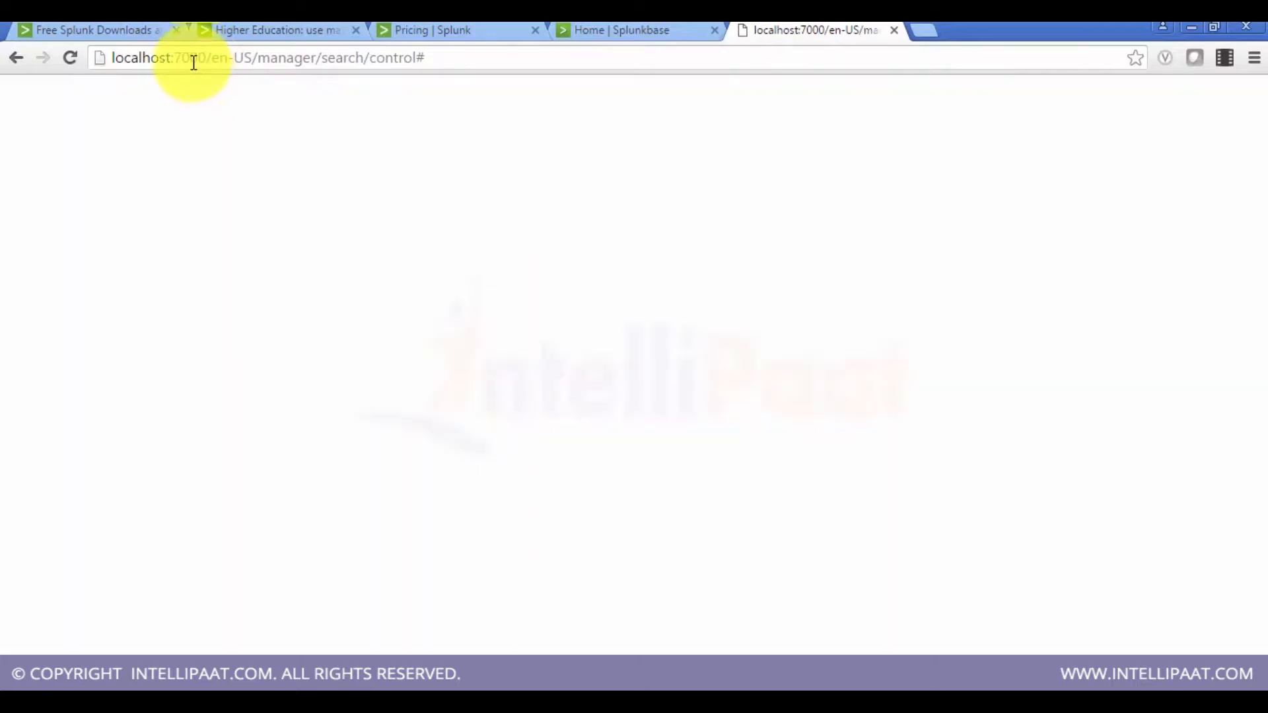
{"action": "left_click", "coordinate": [194, 61]}
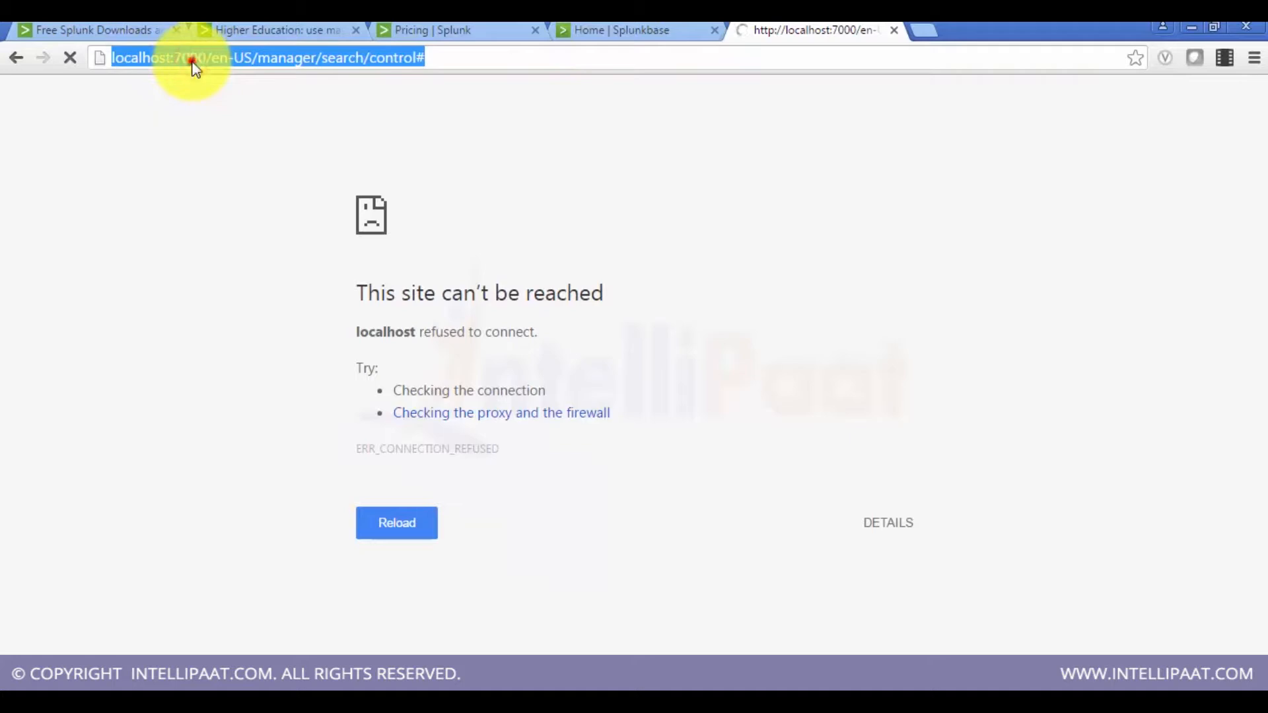
{"action": "left_click", "coordinate": [193, 62]}
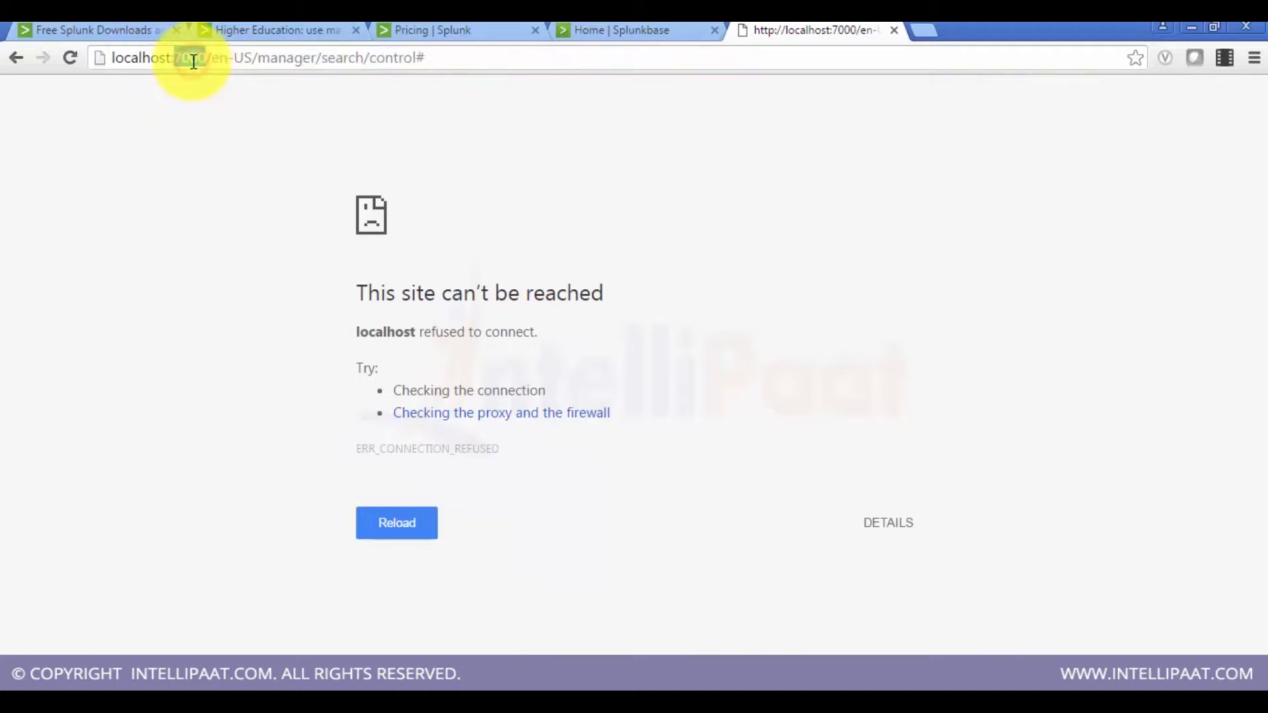
{"action": "key", "text": "Return"}
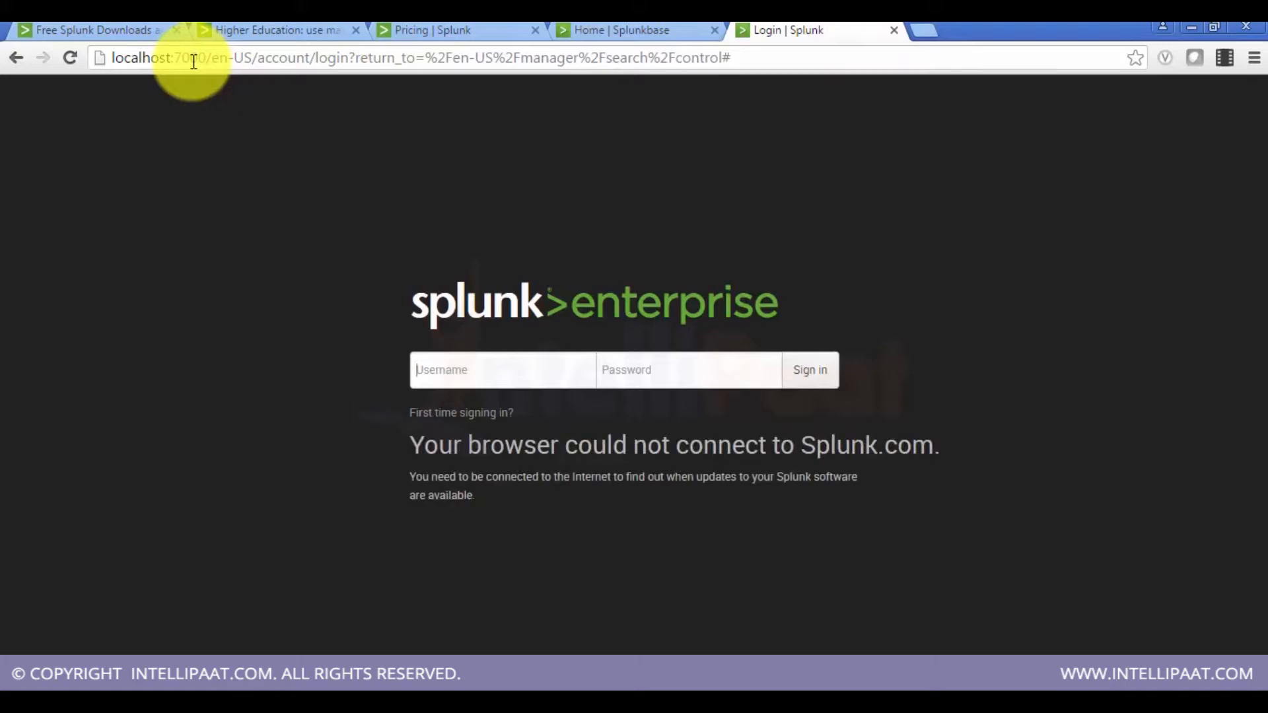
Step: Sign in as admin with the account password and decline saving the password
{"action": "type", "text": "admin••••"}
{"action": "key", "text": "BackSpace"}
{"action": "key", "text": "BackSpace"}
{"action": "key", "text": "BackSpace"}
{"action": "key", "text": "BackSpace"}
{"action": "type", "text": "••••••••"}
{"action": "key", "text": "Return"}
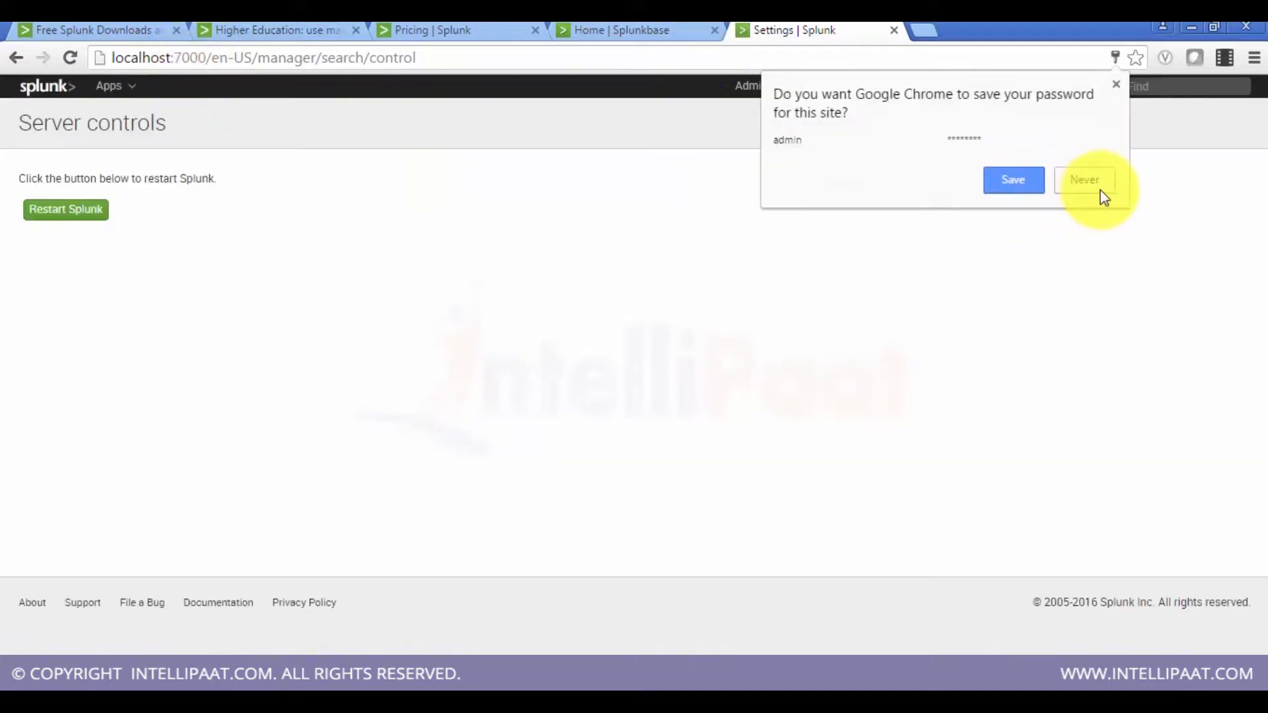
{"action": "left_click", "coordinate": [1086, 189]}
Step: Open General settings under Server settings and review the Splunk Web port value
{"action": "left_click", "coordinate": [865, 86]}
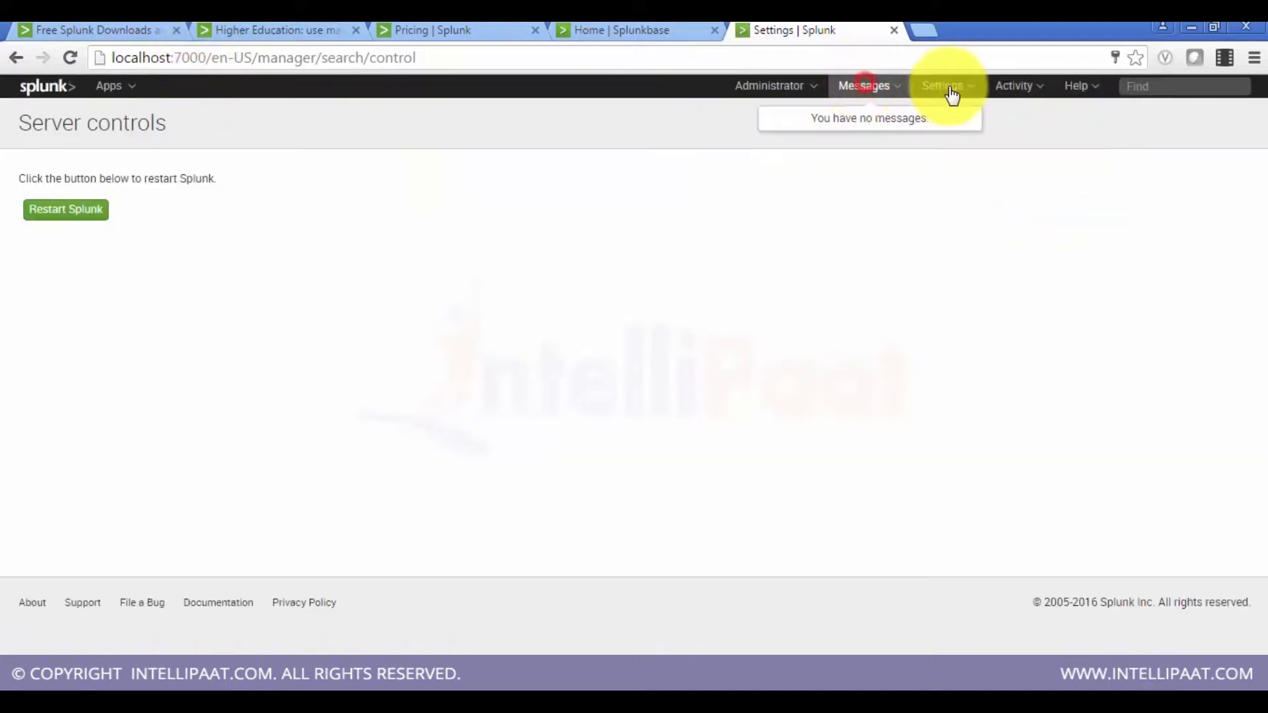
{"action": "left_click", "coordinate": [946, 86]}
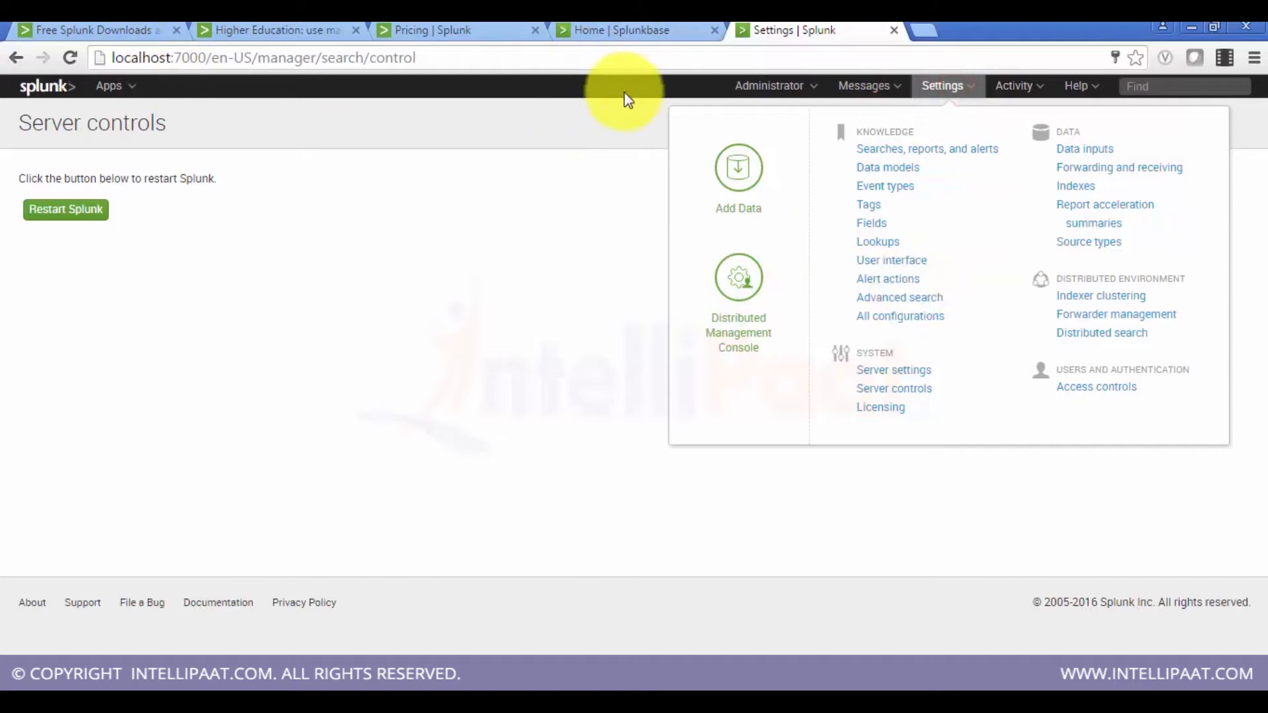
{"action": "left_click", "coordinate": [868, 372]}
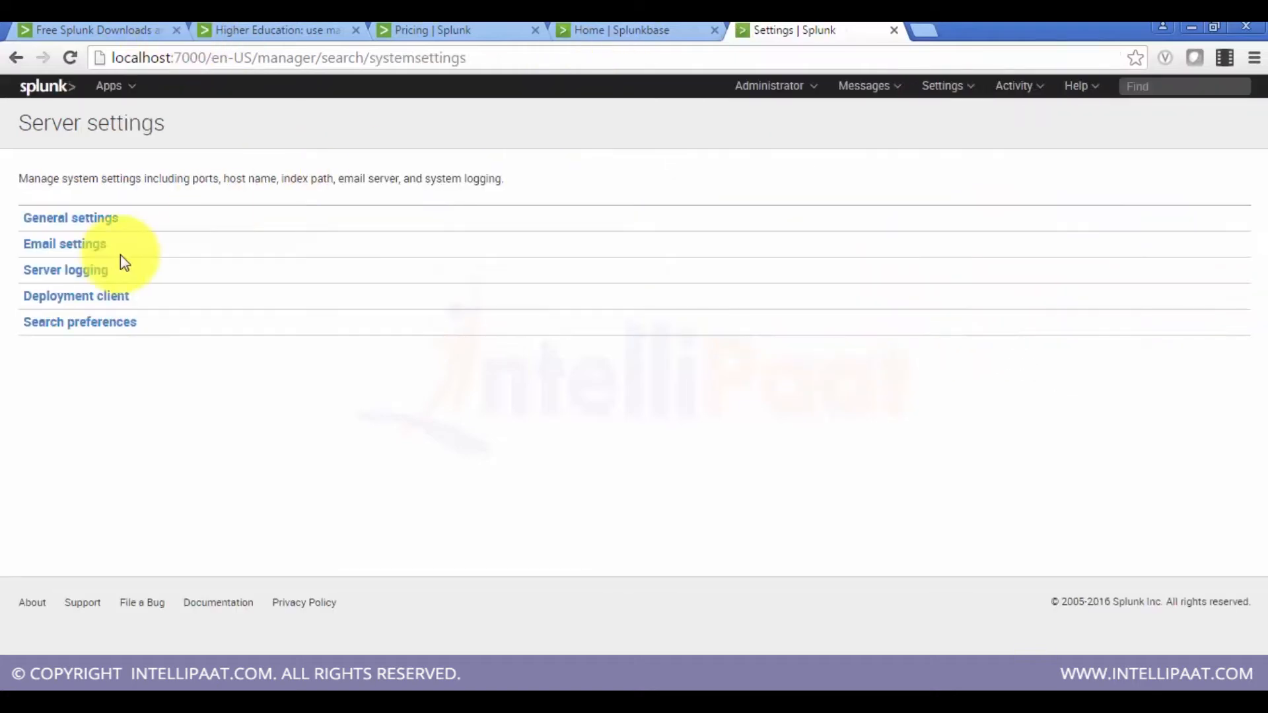
{"action": "left_click", "coordinate": [101, 222]}
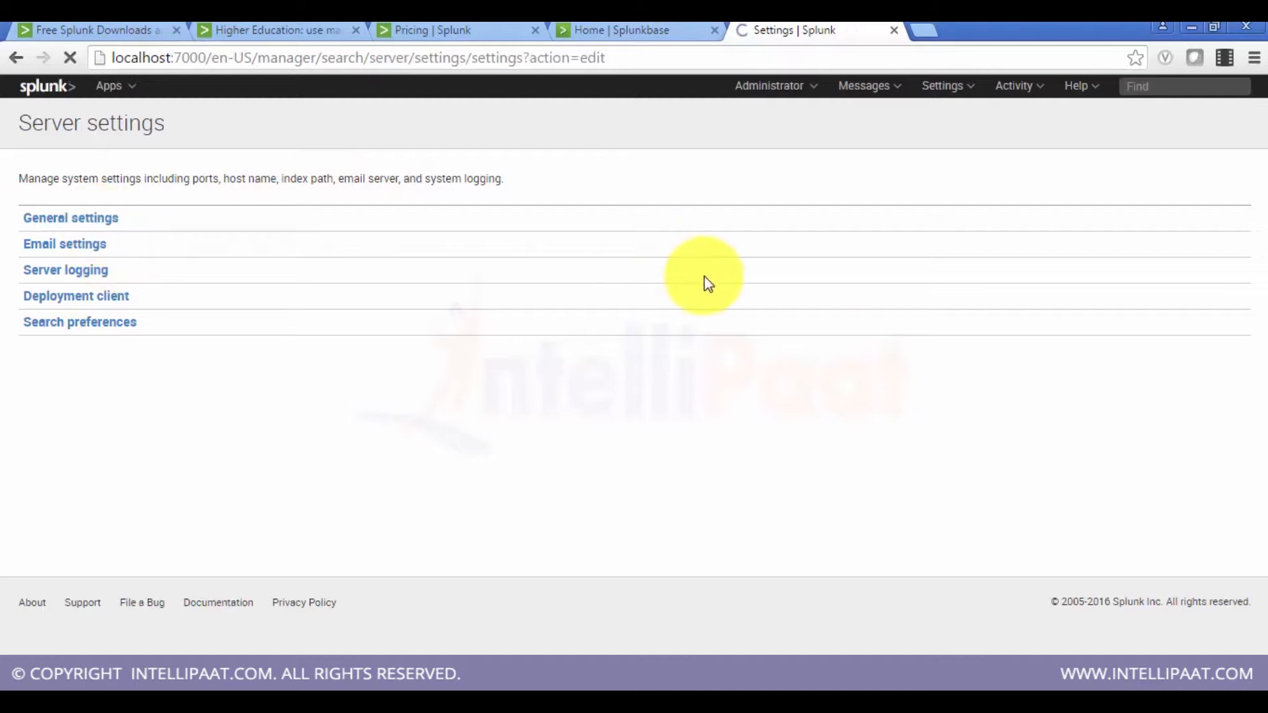
{"action": "scroll", "coordinate": [704, 276], "scroll_direction": "down", "scroll_amount": 1}
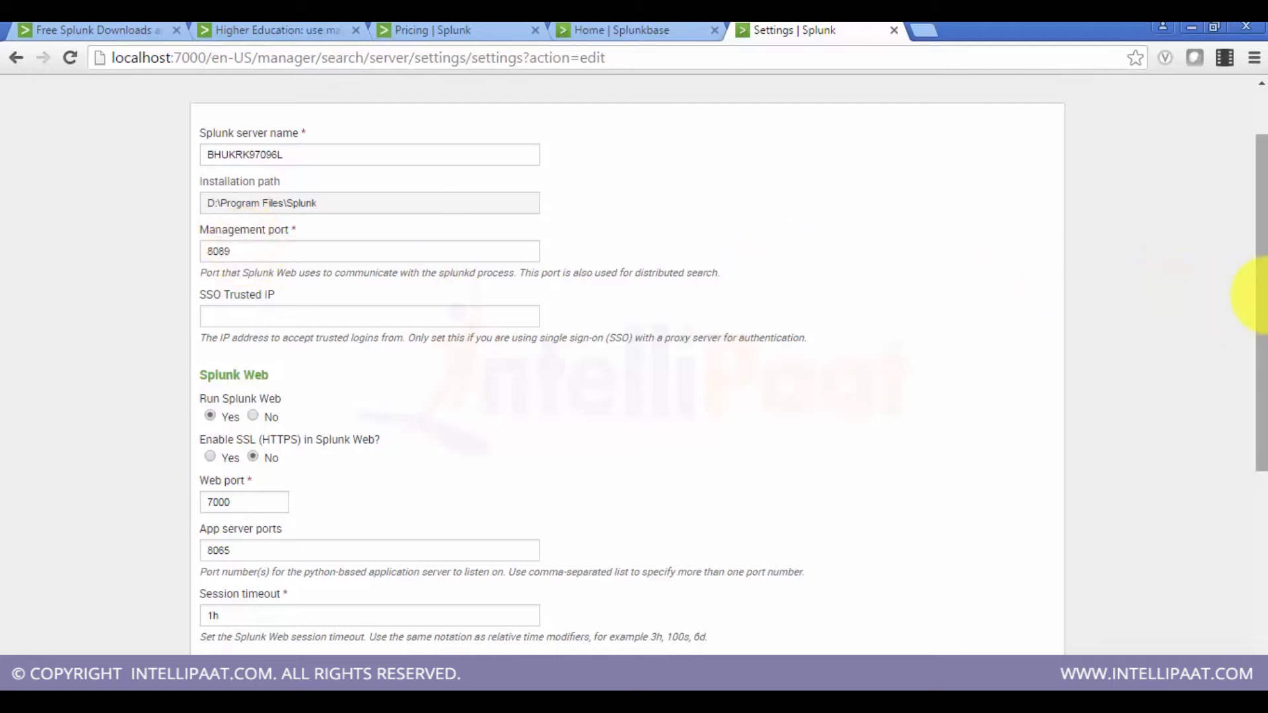
{"action": "scroll", "coordinate": [1255, 294], "scroll_direction": "down", "scroll_amount": 2}
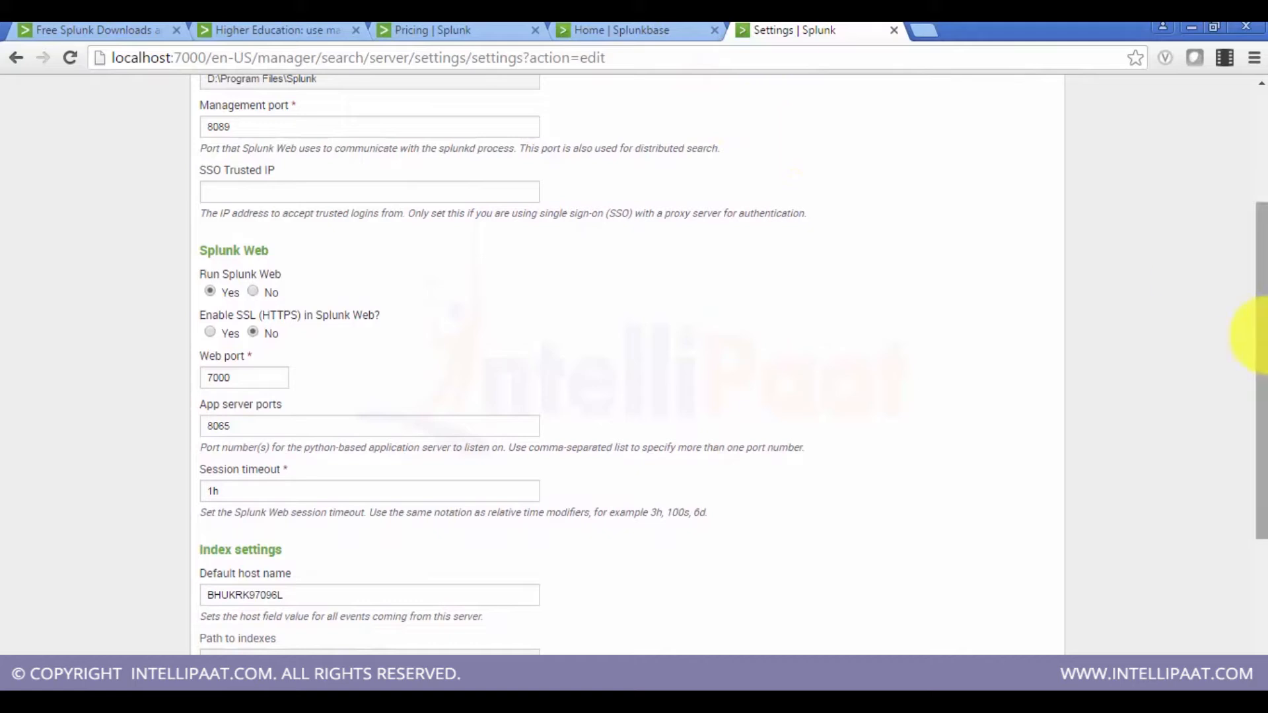
{"action": "scroll", "coordinate": [1262, 360], "scroll_direction": "down", "scroll_amount": 1}
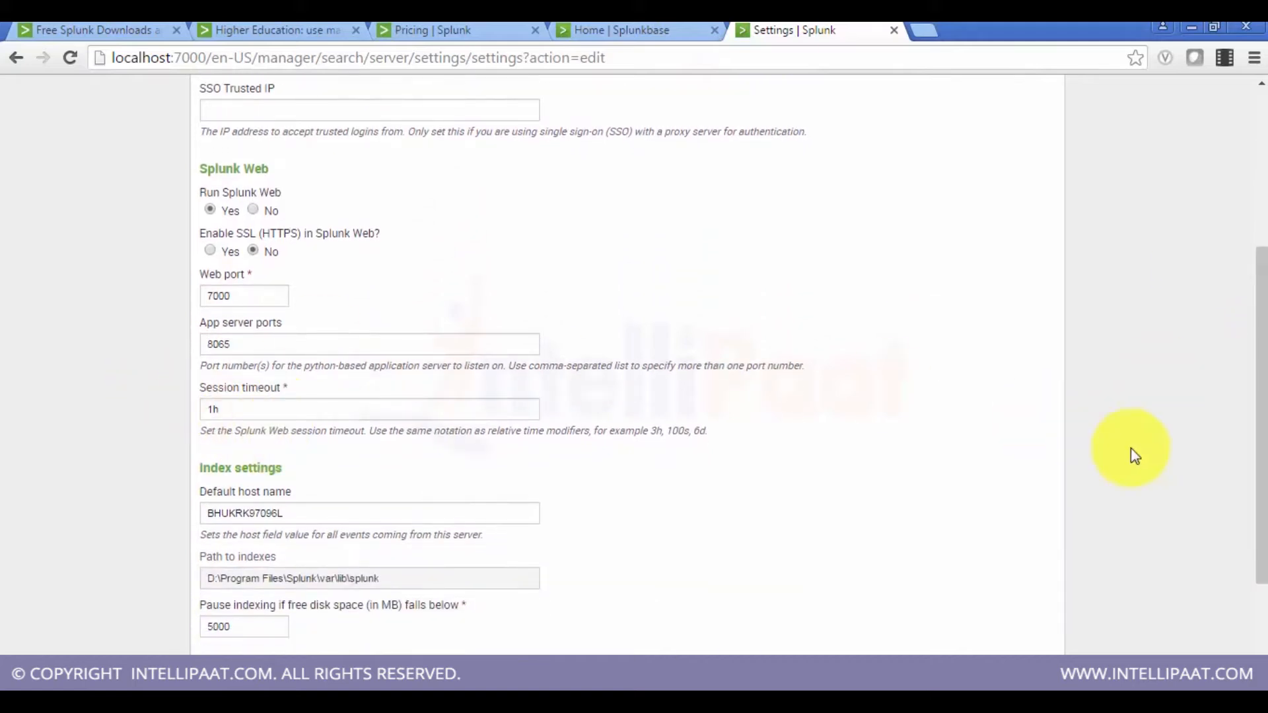
{"action": "left_click_drag", "start_coordinate": [1248, 405], "coordinate": [1253, 497]}
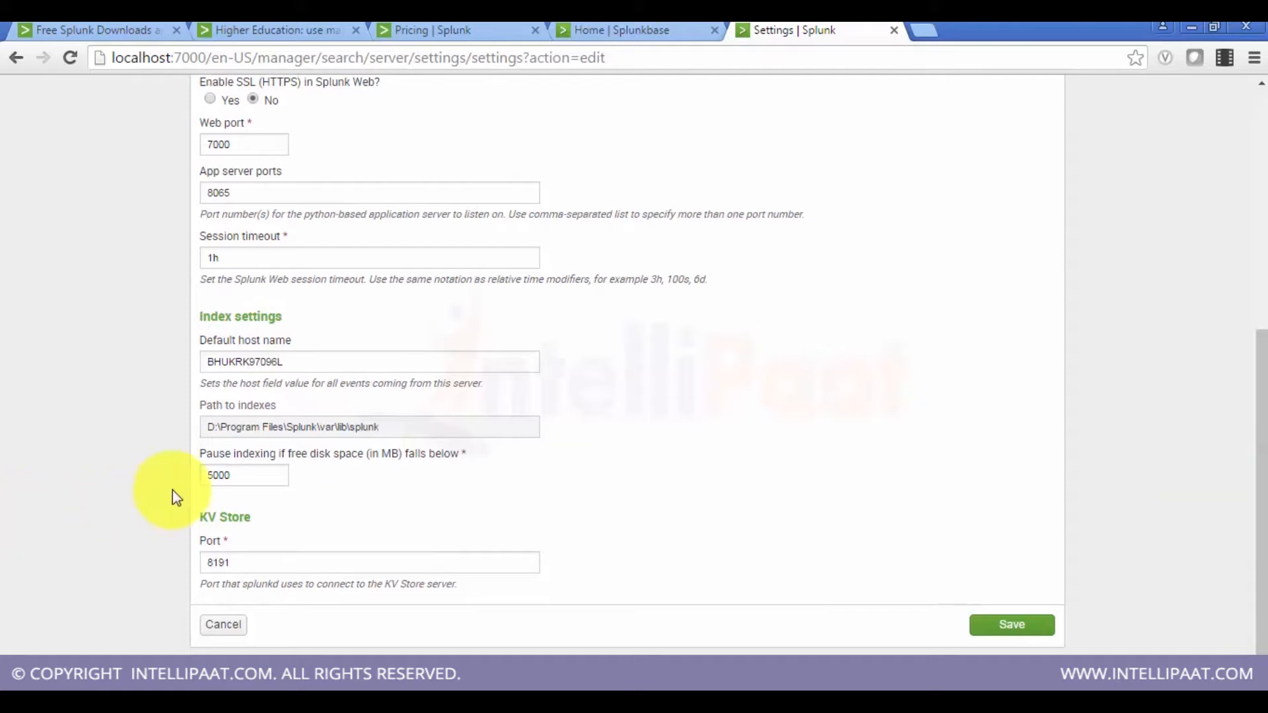
{"action": "double_click", "coordinate": [233, 476]}
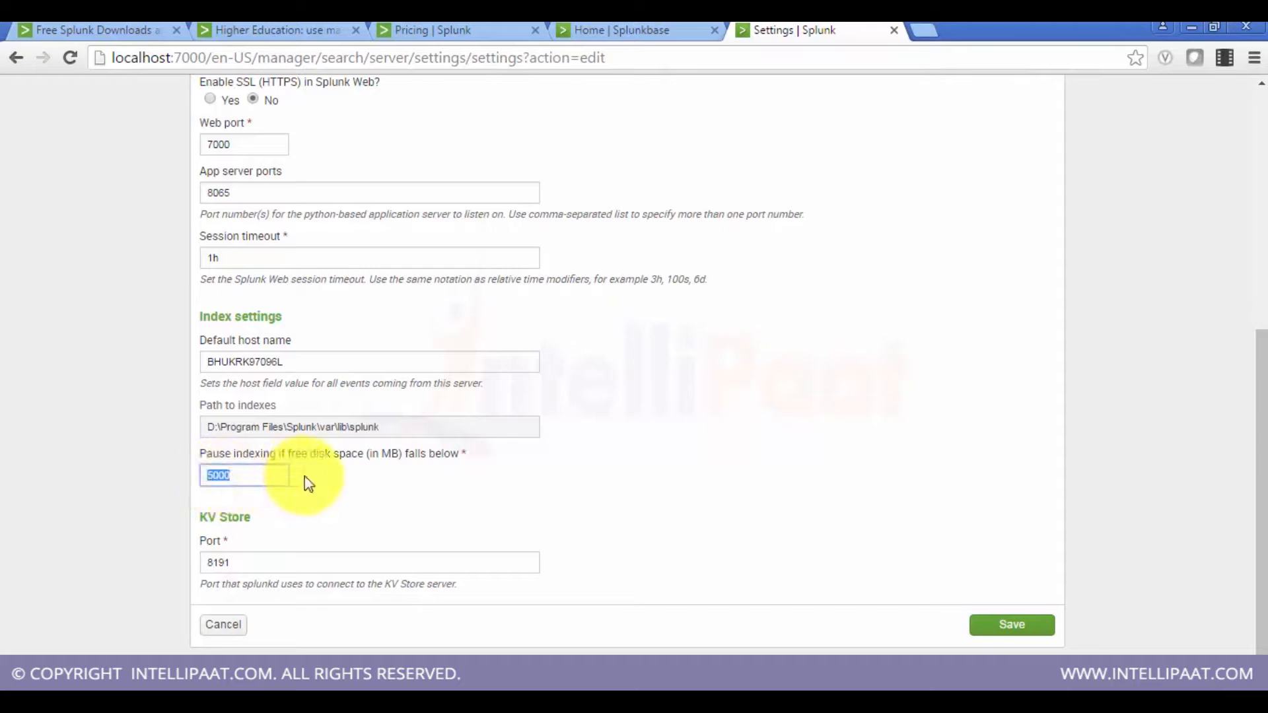
{"action": "left_click", "coordinate": [276, 475]}
{"action": "key", "text": "BackSpace"}
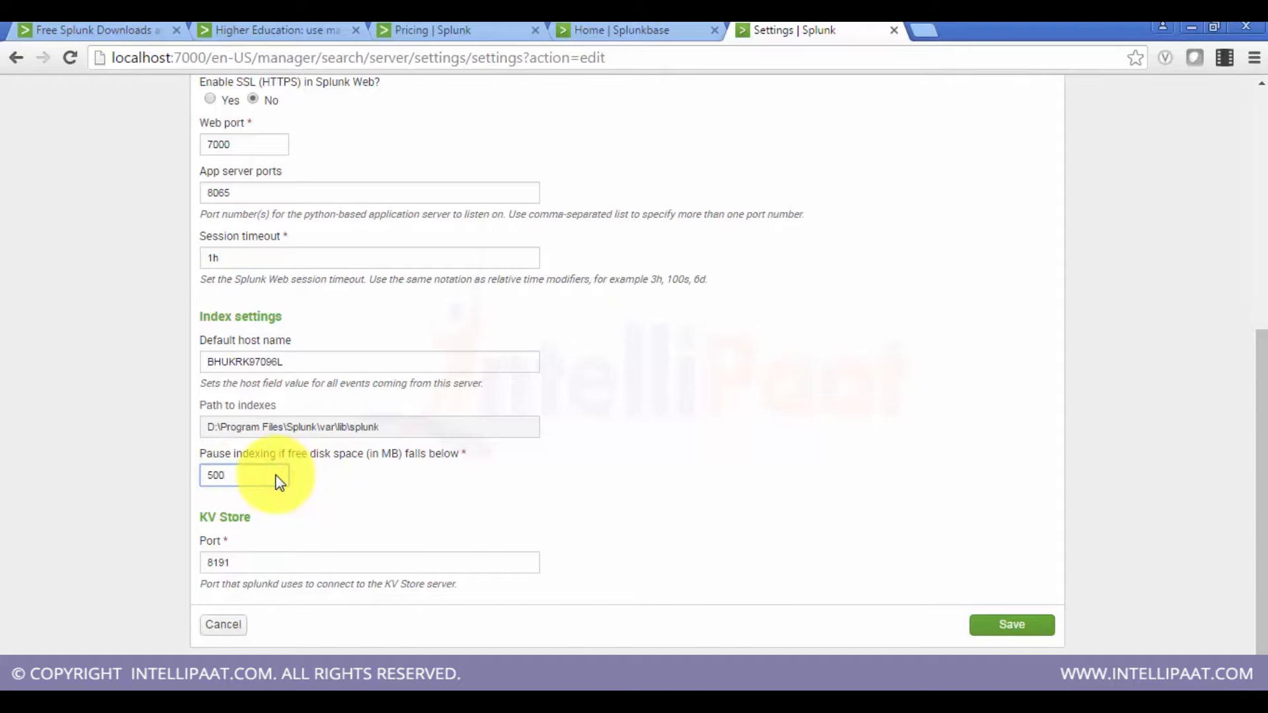
{"action": "type", "text": "0"}
Step: Return to the Server settings list and review the Email settings page
{"action": "scroll", "coordinate": [535, 595], "scroll_direction": "up", "scroll_amount": 7}
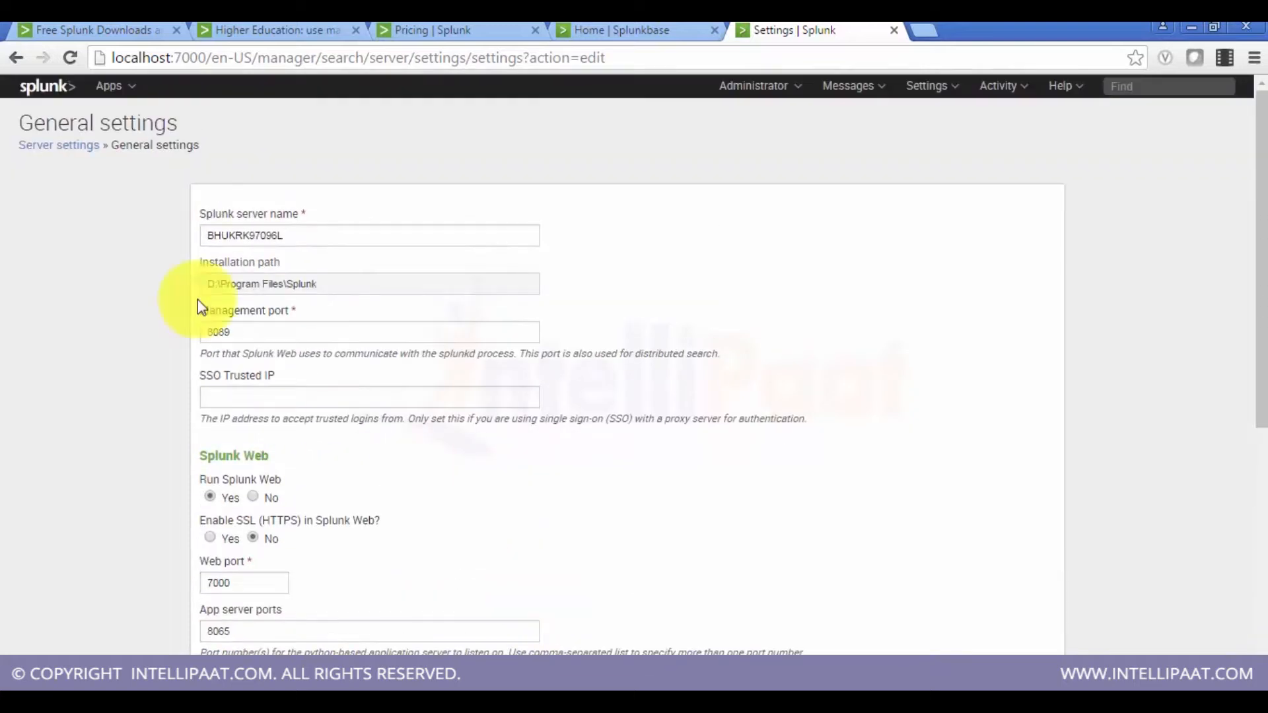
{"action": "left_click", "coordinate": [54, 147]}
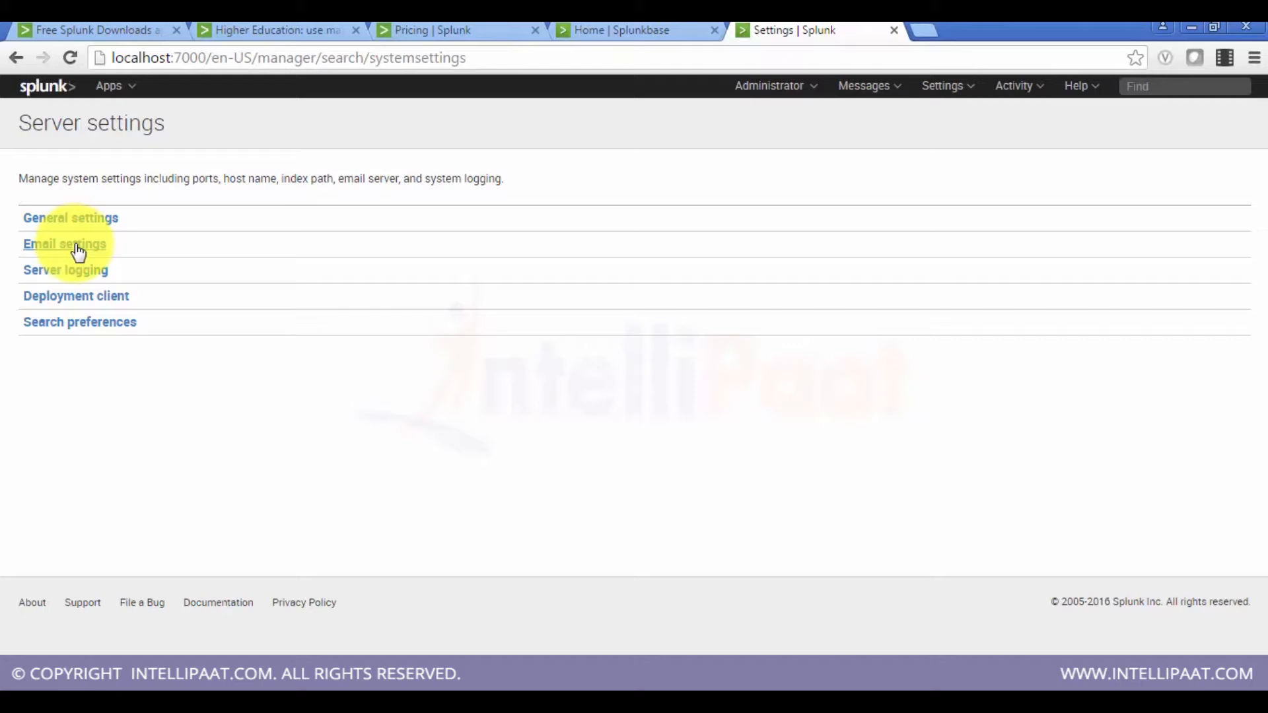
{"action": "left_click", "coordinate": [77, 247]}
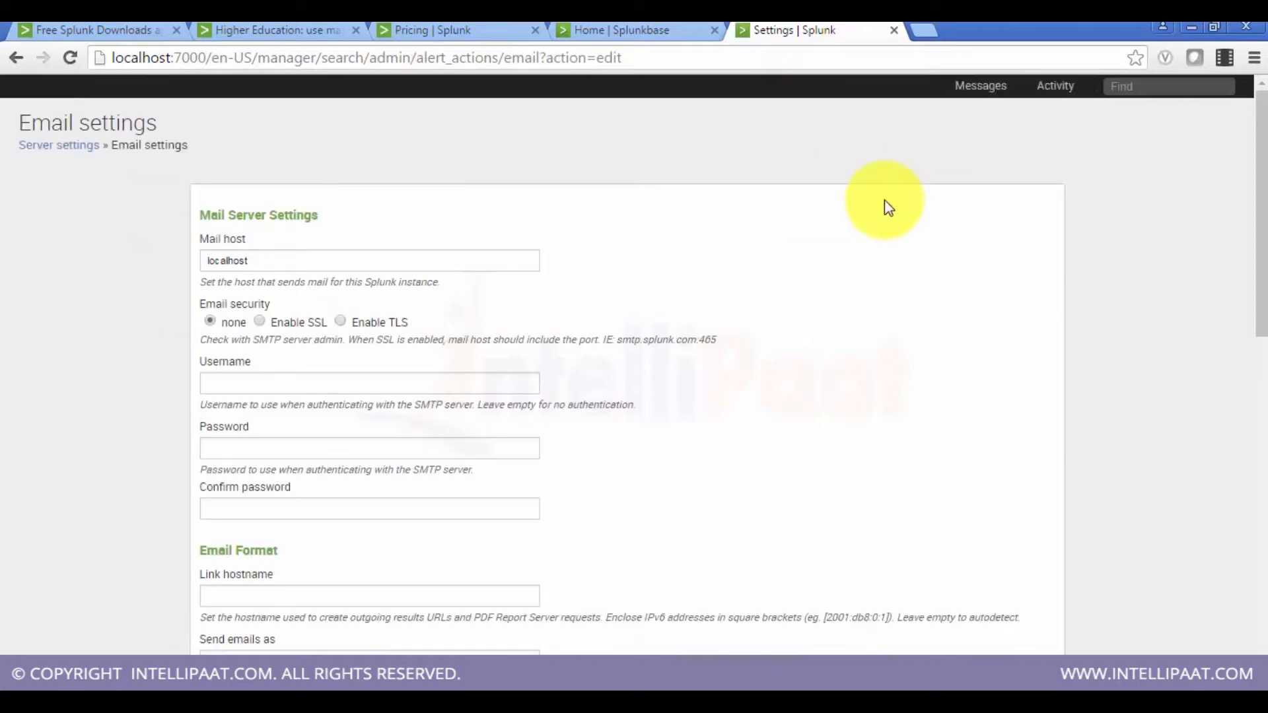
{"action": "left_click_drag", "start_coordinate": [1262, 211], "coordinate": [1262, 287]}
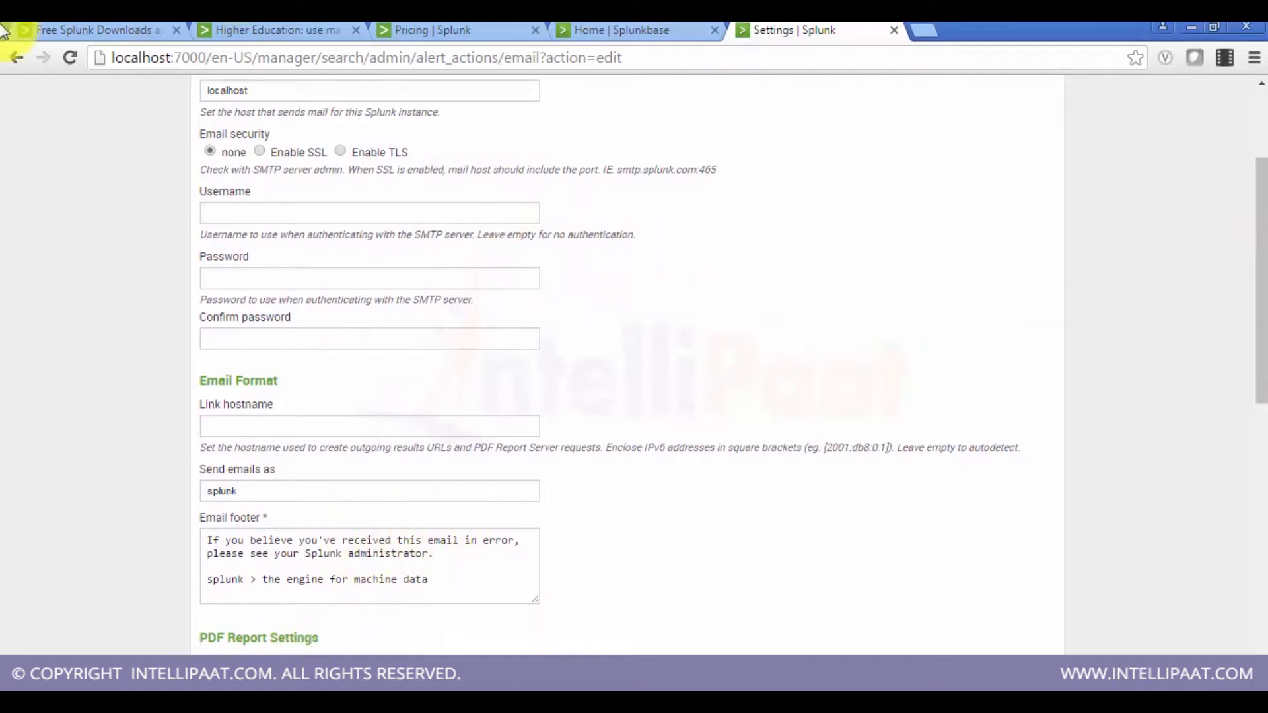
{"action": "left_click", "coordinate": [16, 57]}
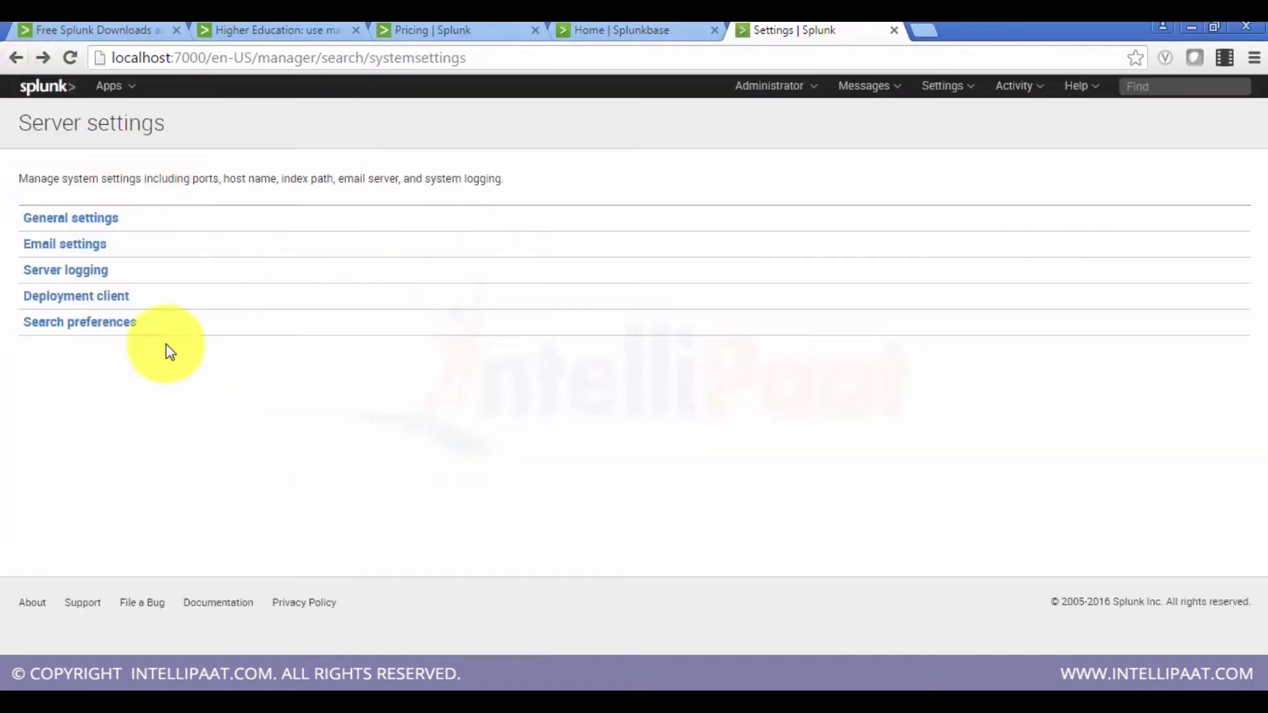
Step: Review the Server logging and Deployment client pages, returning to Server settings after each
{"action": "left_click", "coordinate": [62, 272]}
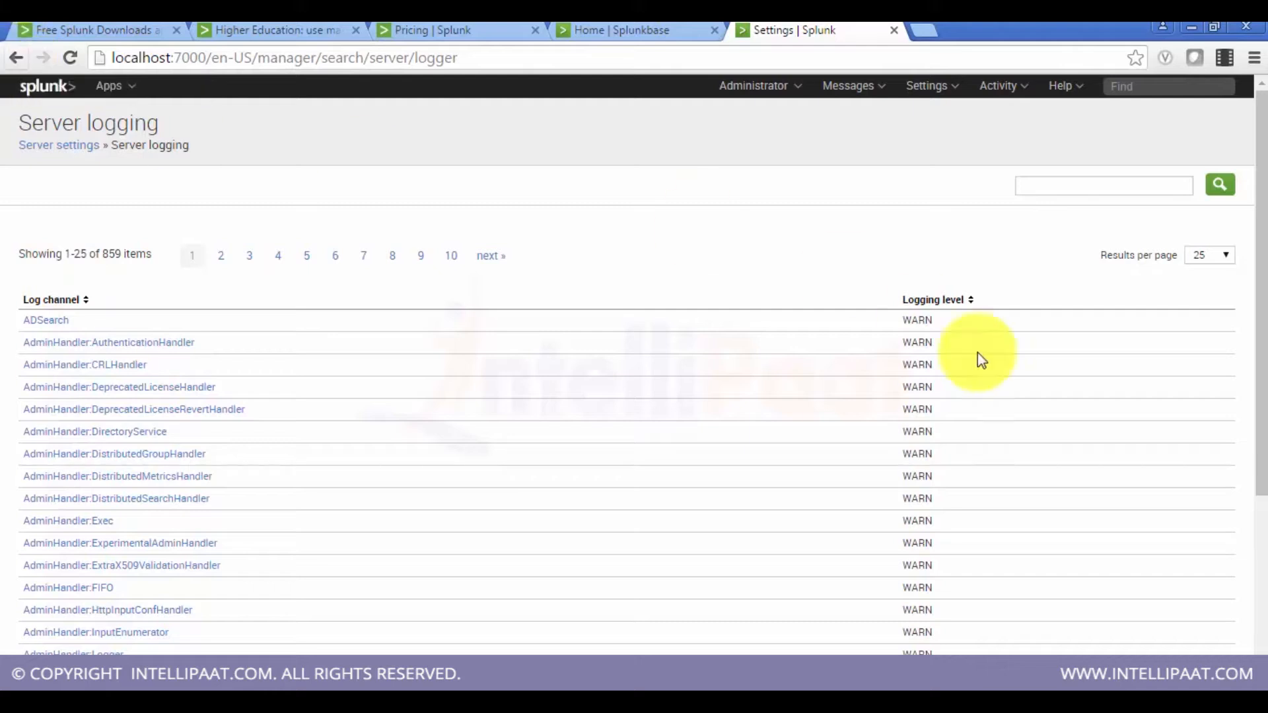
{"action": "left_click", "coordinate": [16, 57]}
{"action": "left_click", "coordinate": [88, 297]}
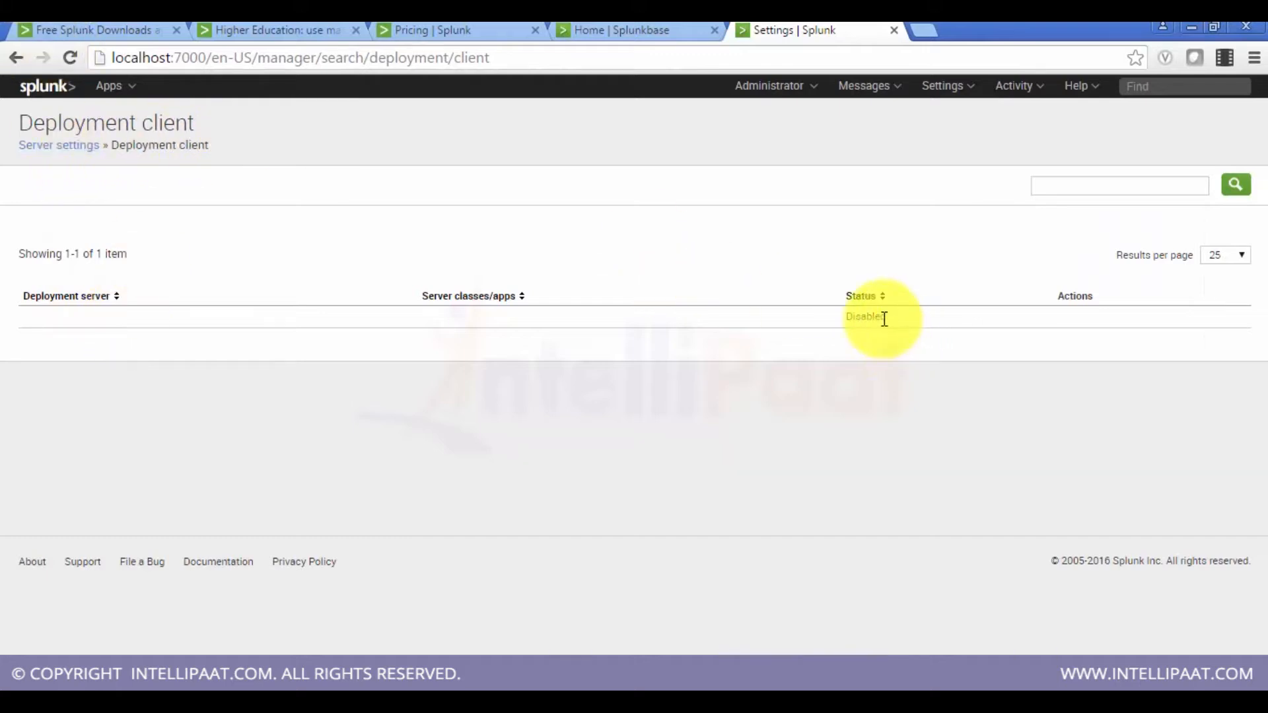
{"action": "left_click", "coordinate": [56, 149]}
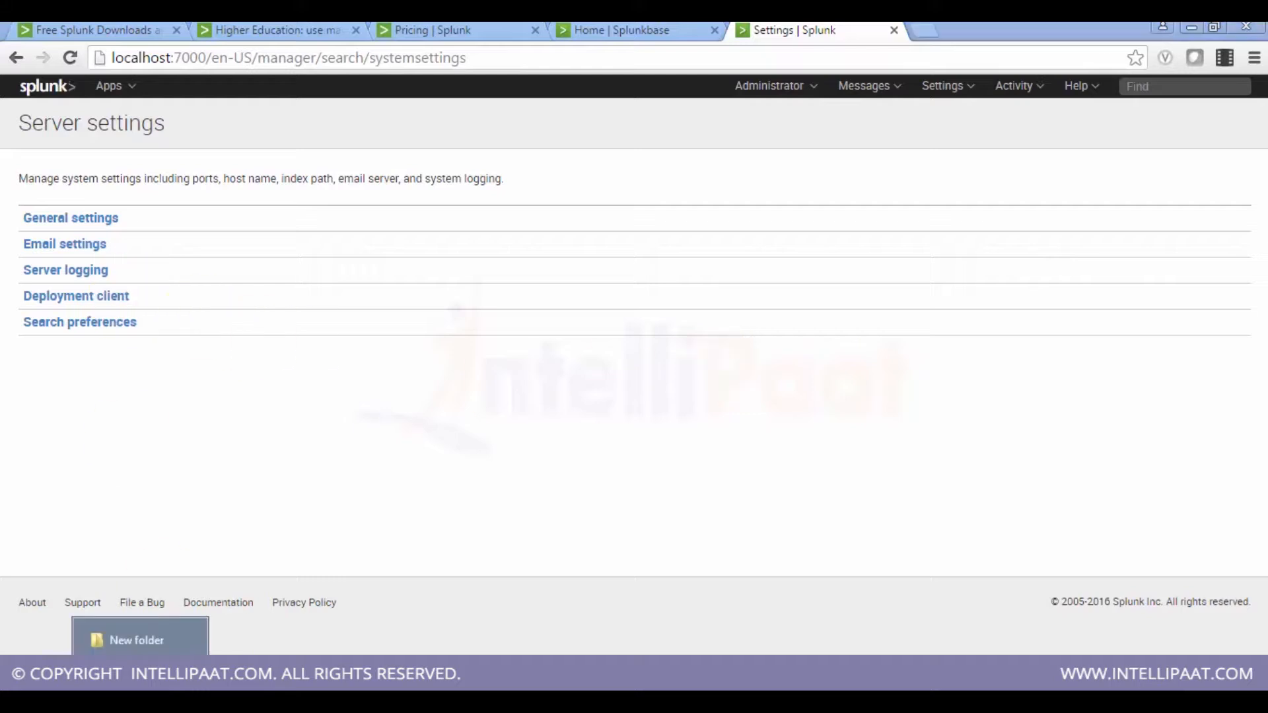
Step: Switch to File Explorer and open the Splunk etc\system\local folder
{"action": "left_click", "coordinate": [127, 644]}
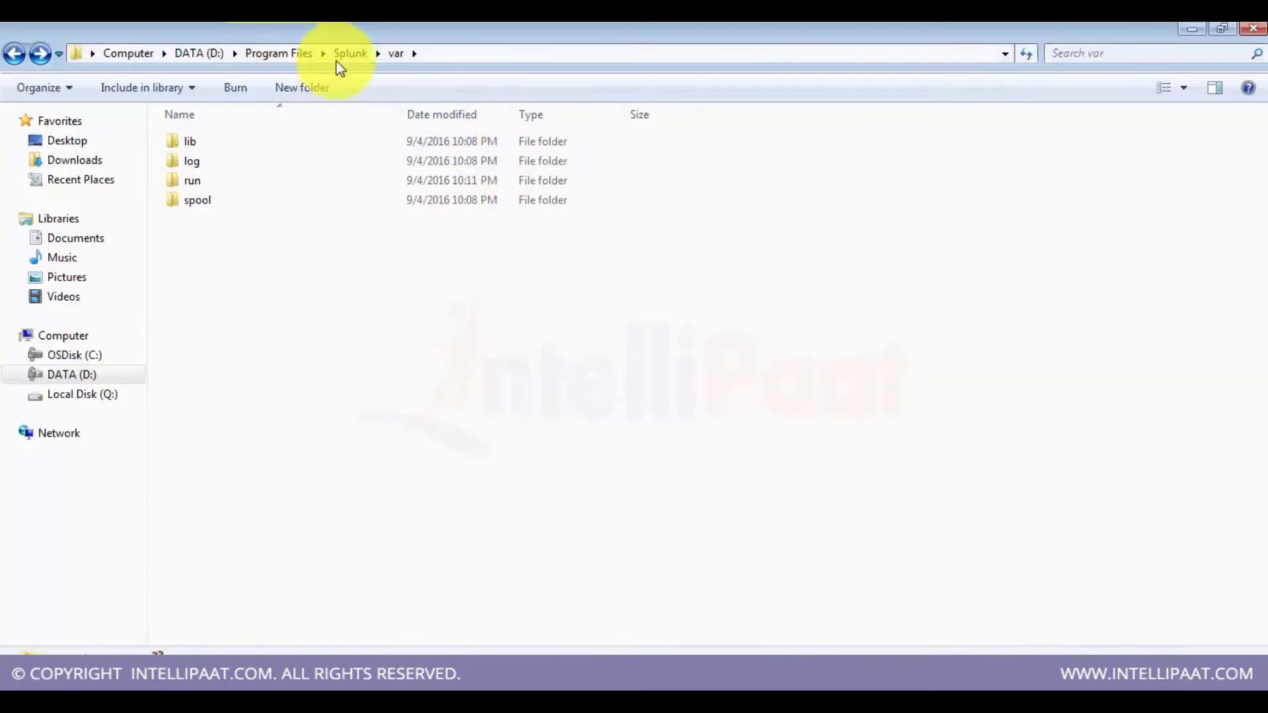
{"action": "left_click", "coordinate": [350, 53]}
{"action": "double_click", "coordinate": [258, 167]}
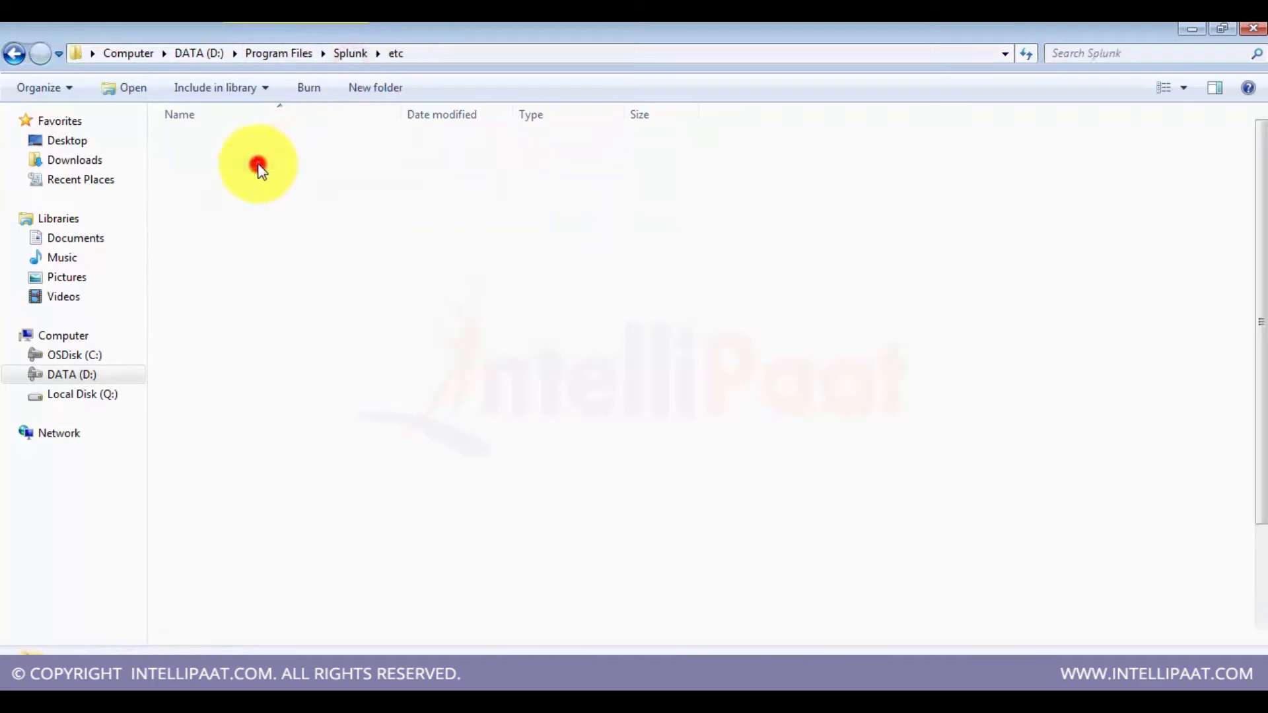
{"action": "double_click", "coordinate": [218, 355]}
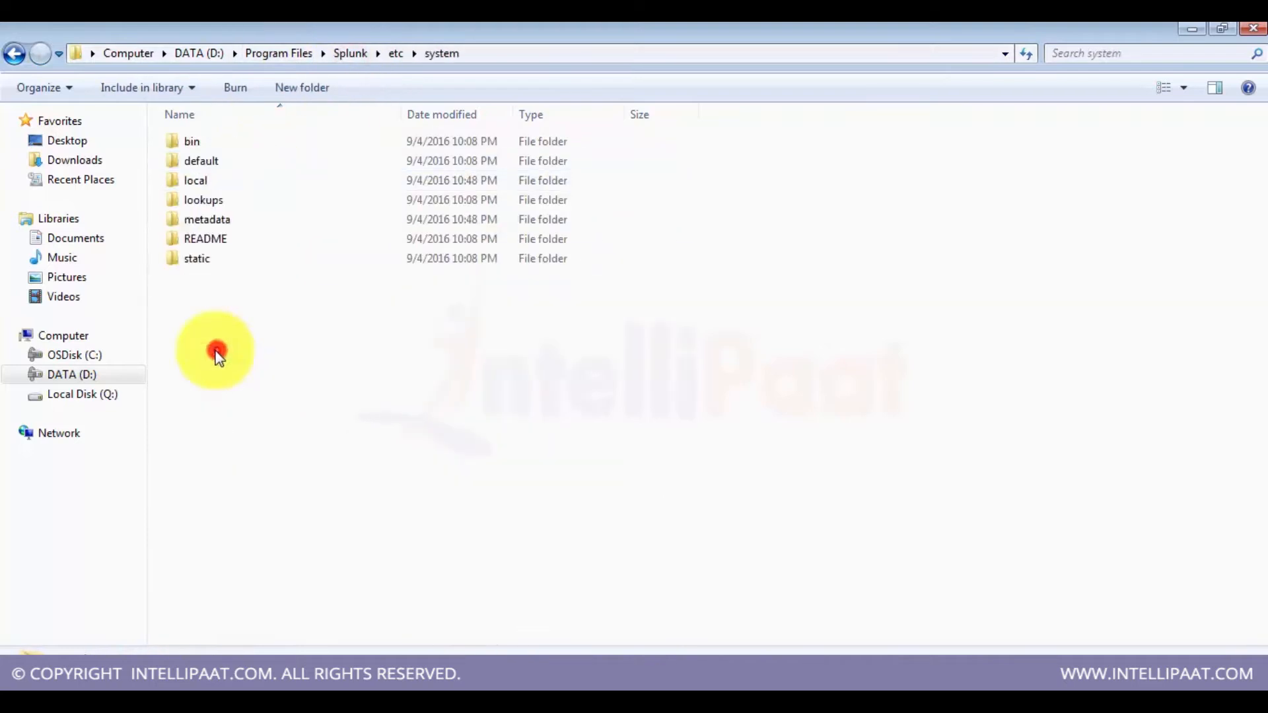
{"action": "double_click", "coordinate": [195, 181]}
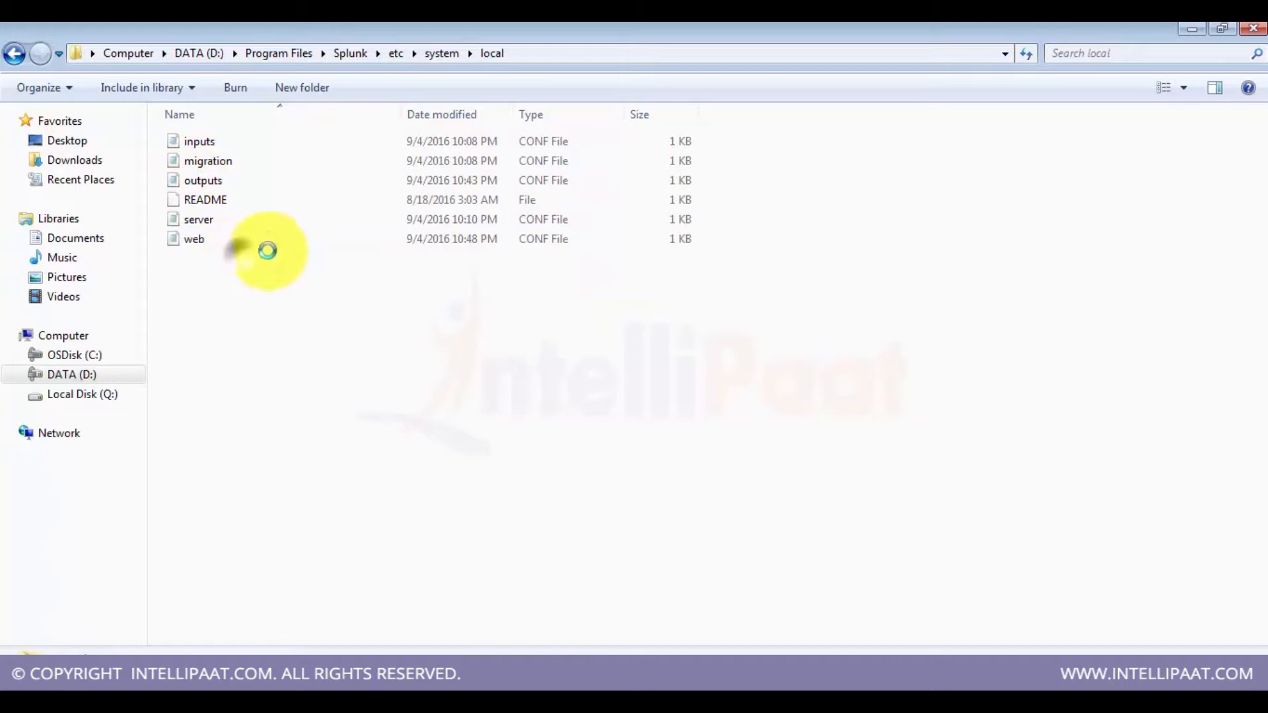
{"action": "right_click", "coordinate": [242, 257]}
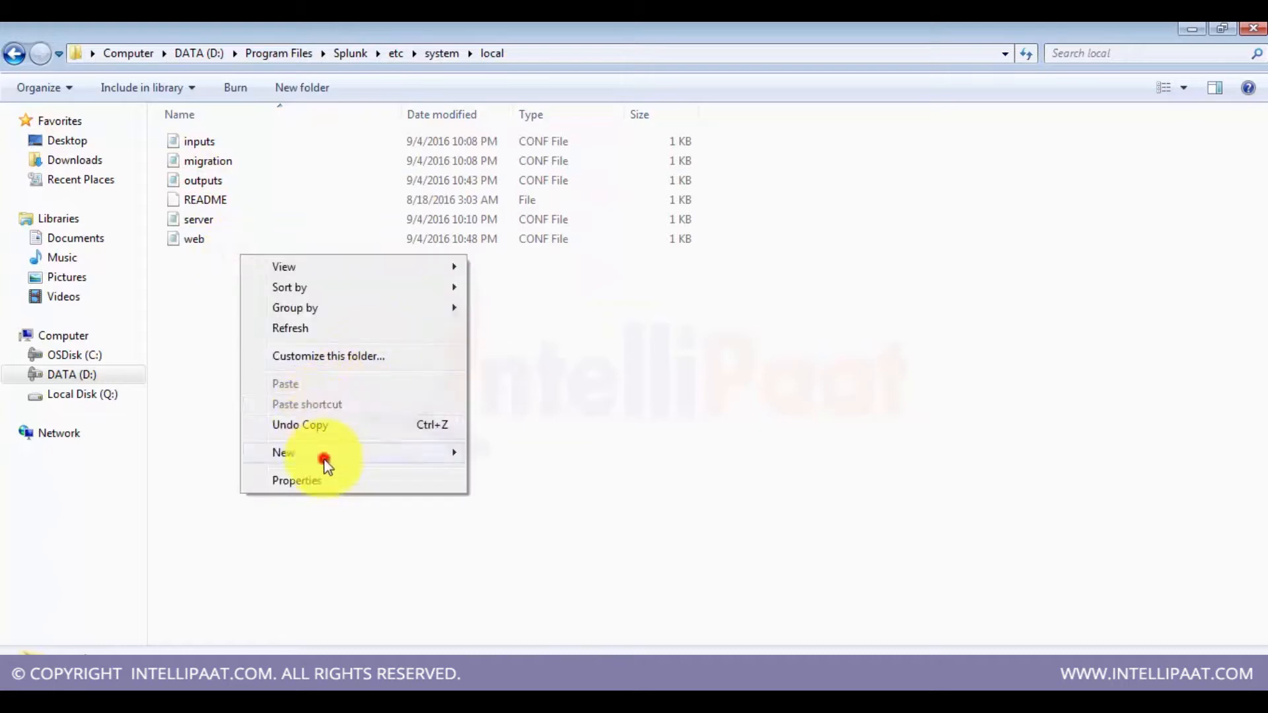
{"action": "mouse_move", "coordinate": [320, 454]}
{"action": "left_click", "coordinate": [526, 455]}
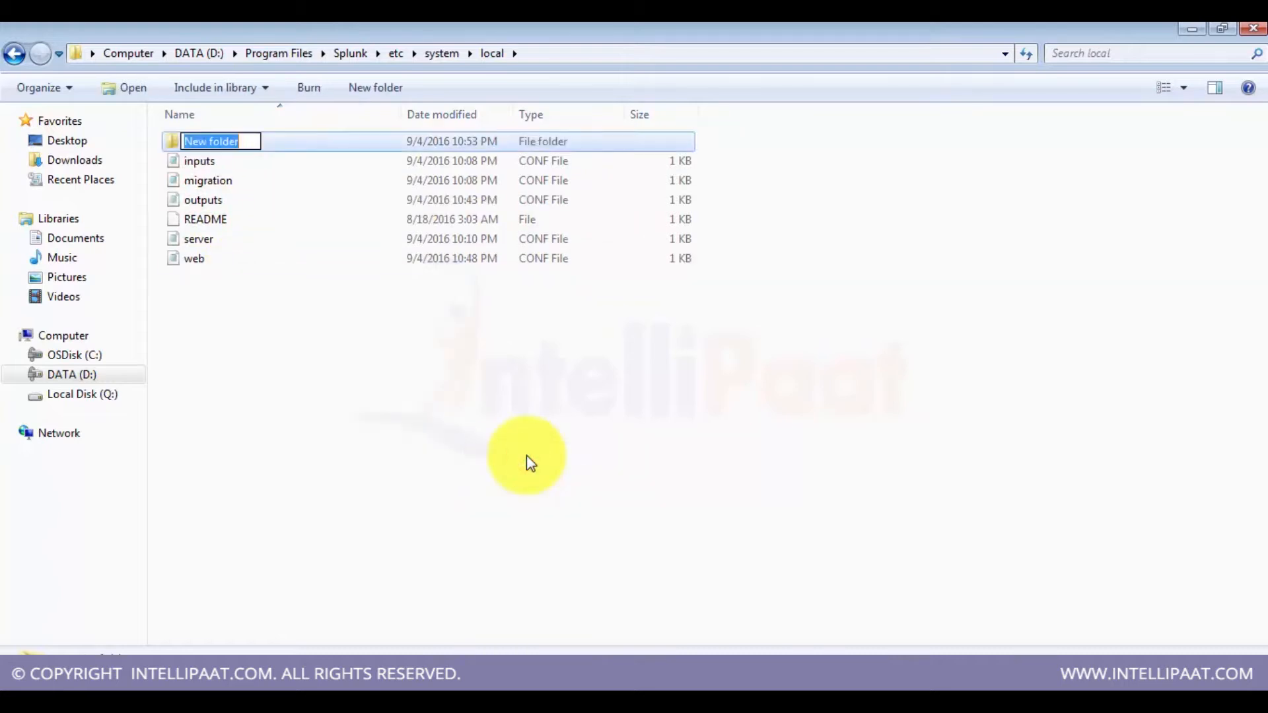
{"action": "left_click", "coordinate": [460, 459]}
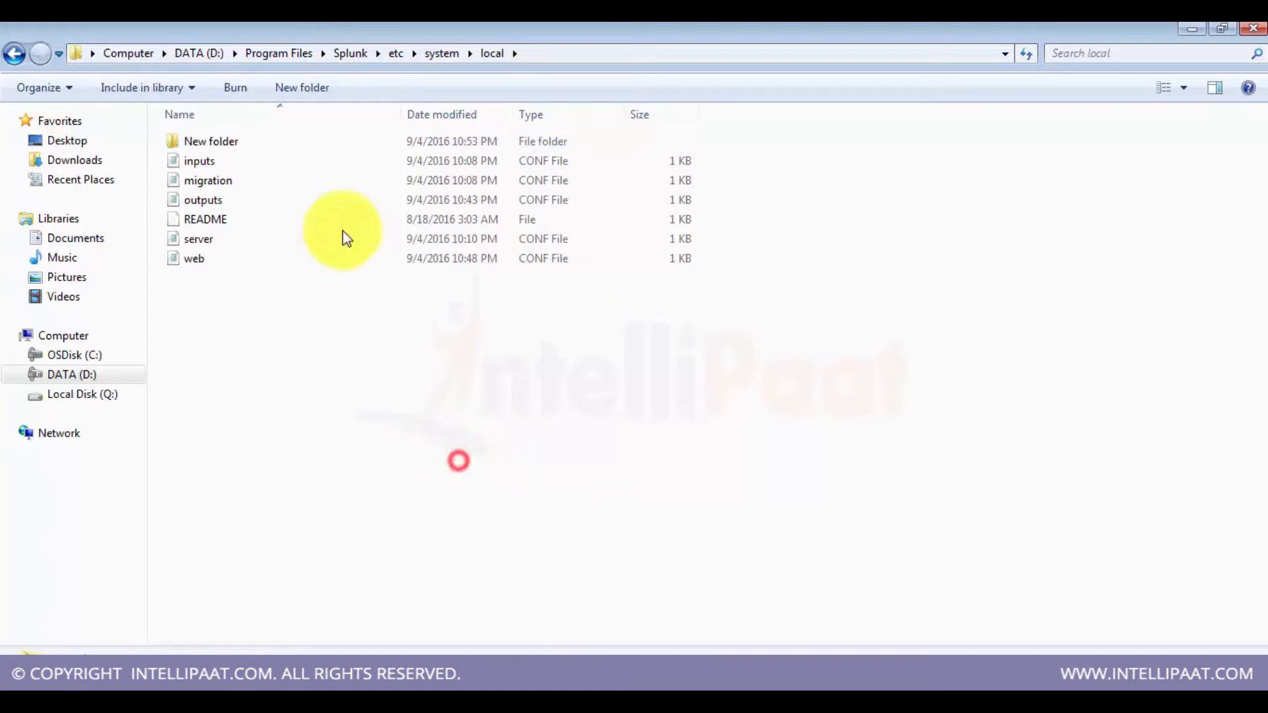
{"action": "left_click", "coordinate": [252, 140]}
{"action": "key", "text": "Delete"}
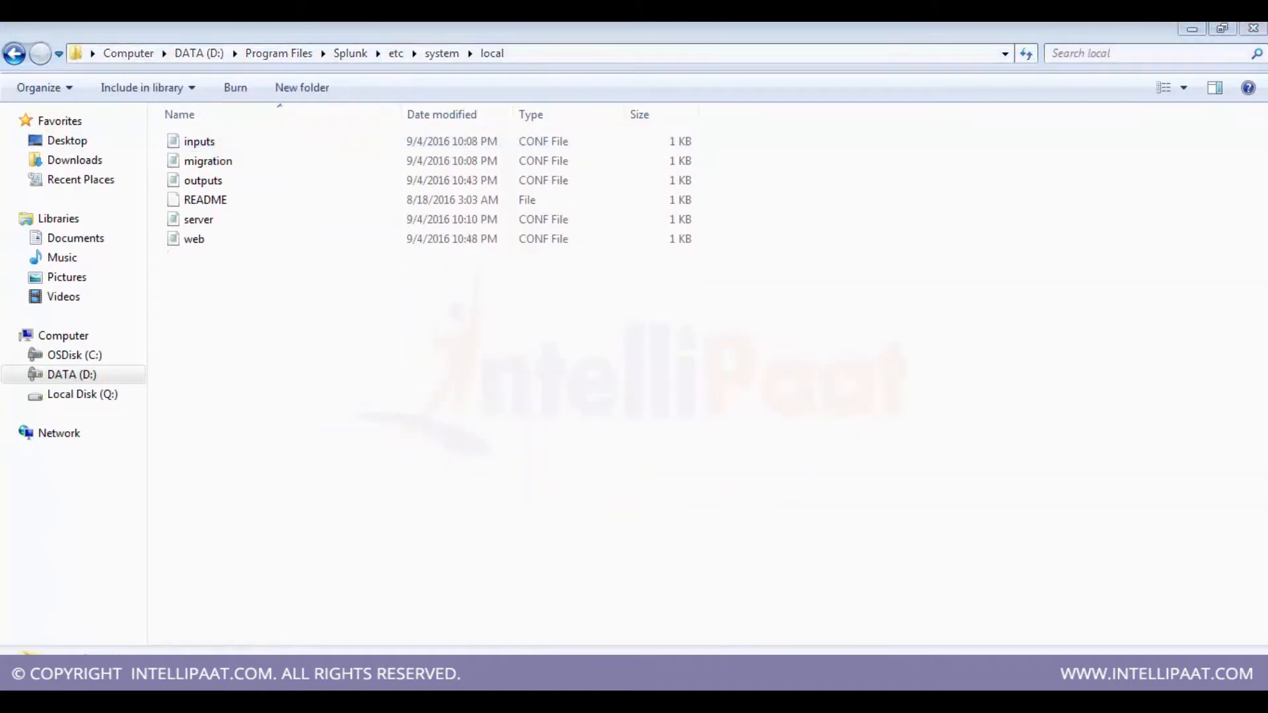
Step: Open a new Notepad document and write a [deploymentclient] stanza with a placeholder line x.x.x.x
{"action": "right_click", "coordinate": [513, 661]}
{"action": "left_click", "coordinate": [513, 634]}
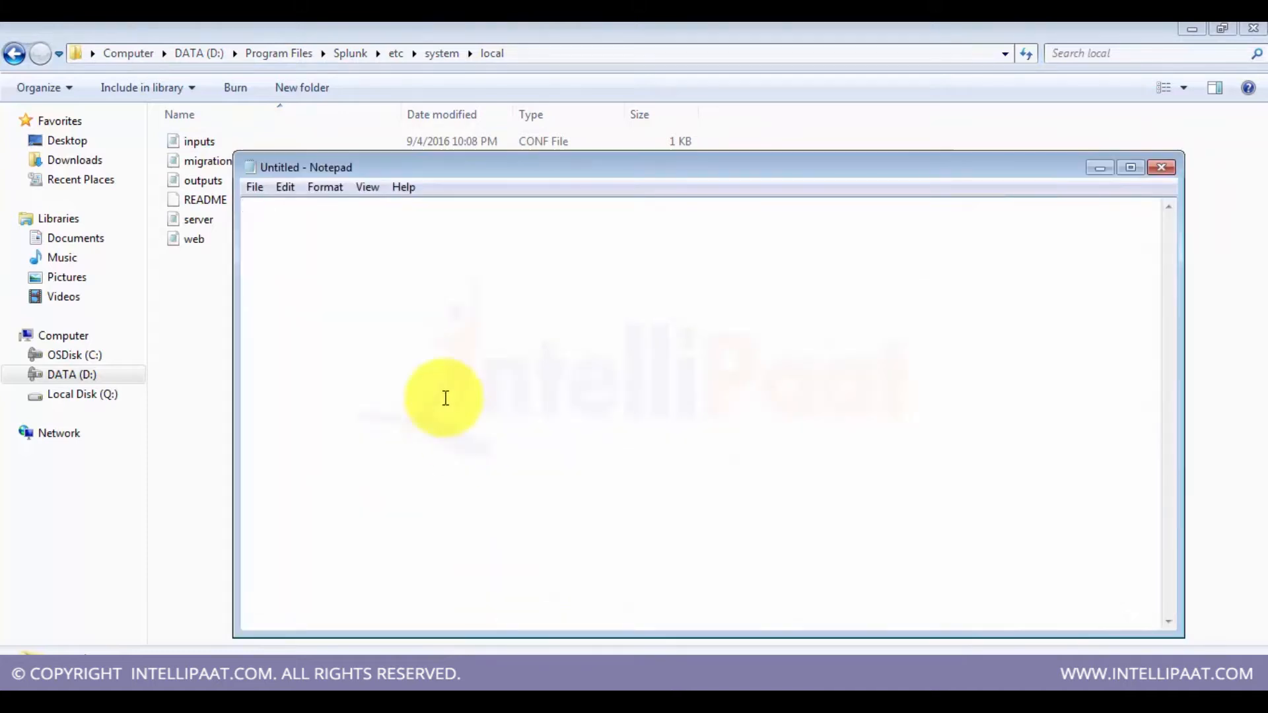
{"action": "type", "text": "[]"}
{"action": "key", "text": "BackSpace"}
{"action": "key", "text": "BackSpace"}
{"action": "type", "text": "[]"}
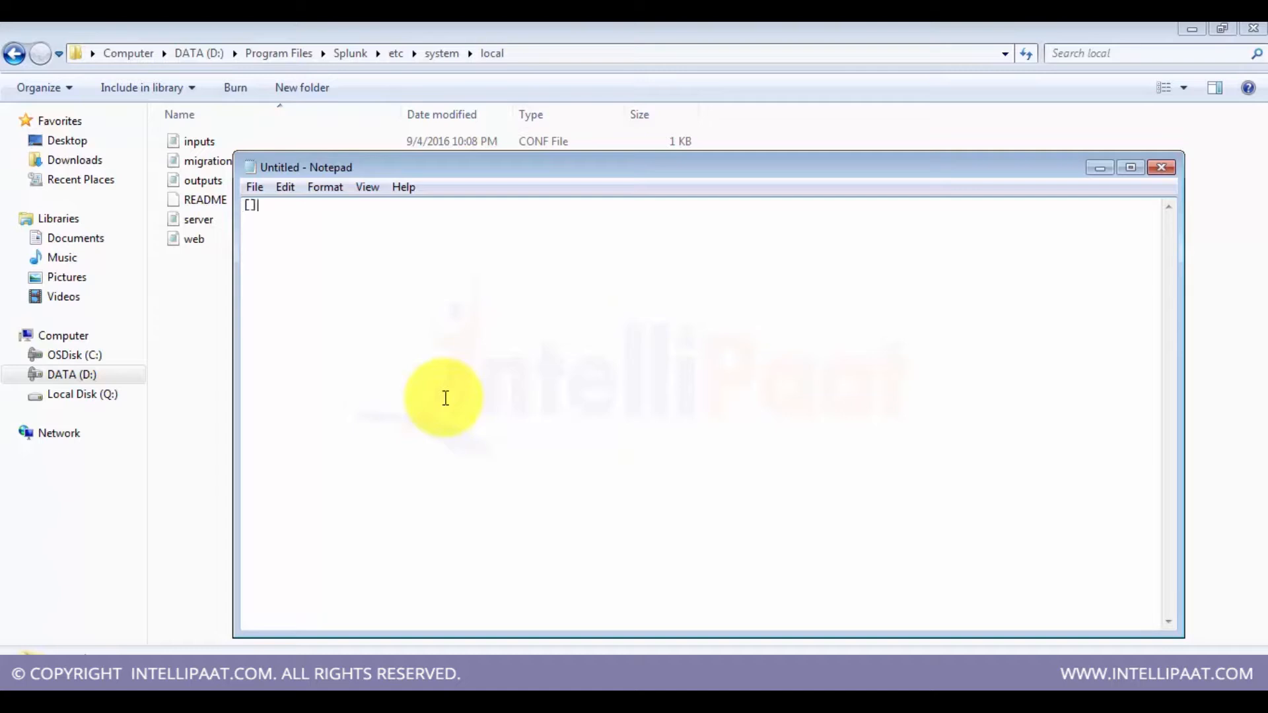
{"action": "key", "text": "Left"}
{"action": "type", "text": "deploymentclient"}
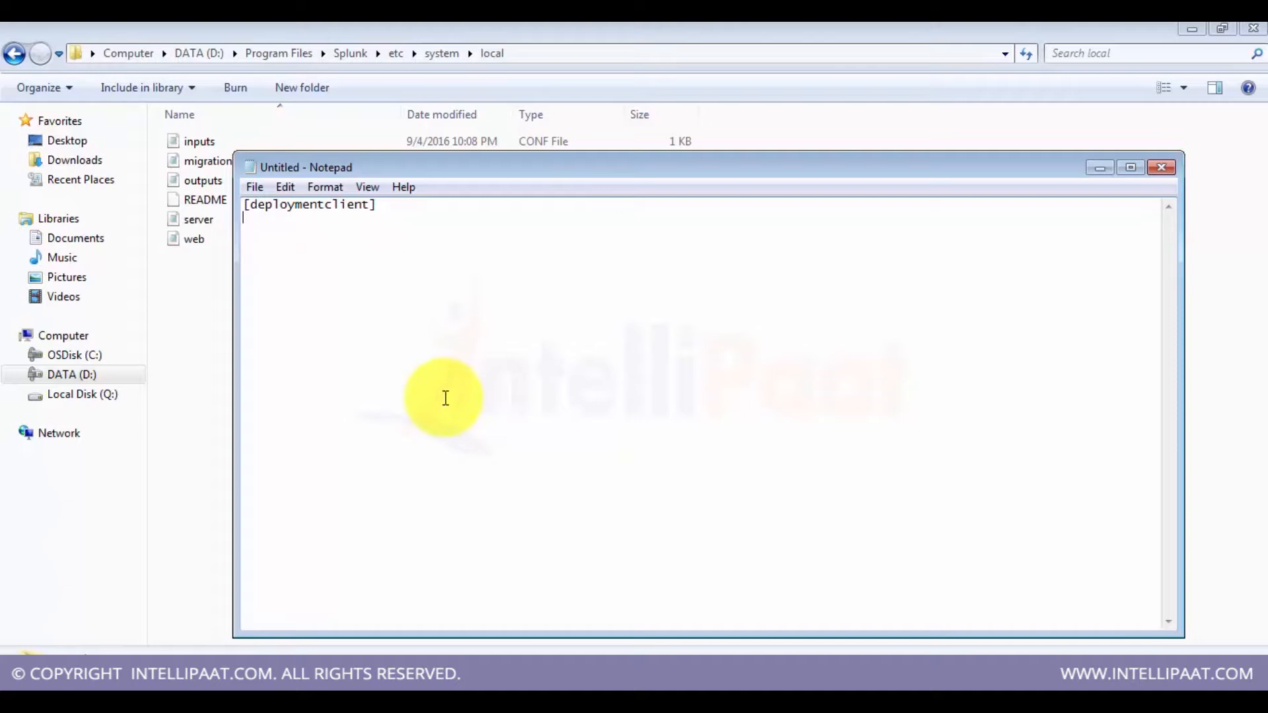
{"action": "type", "text": "x.x"}
{"action": "type", "text": "x"}
Step: Save the document as deployment.conf with All Files type into Splunk's etc\system\local folder
{"action": "left_click", "coordinate": [249, 186]}
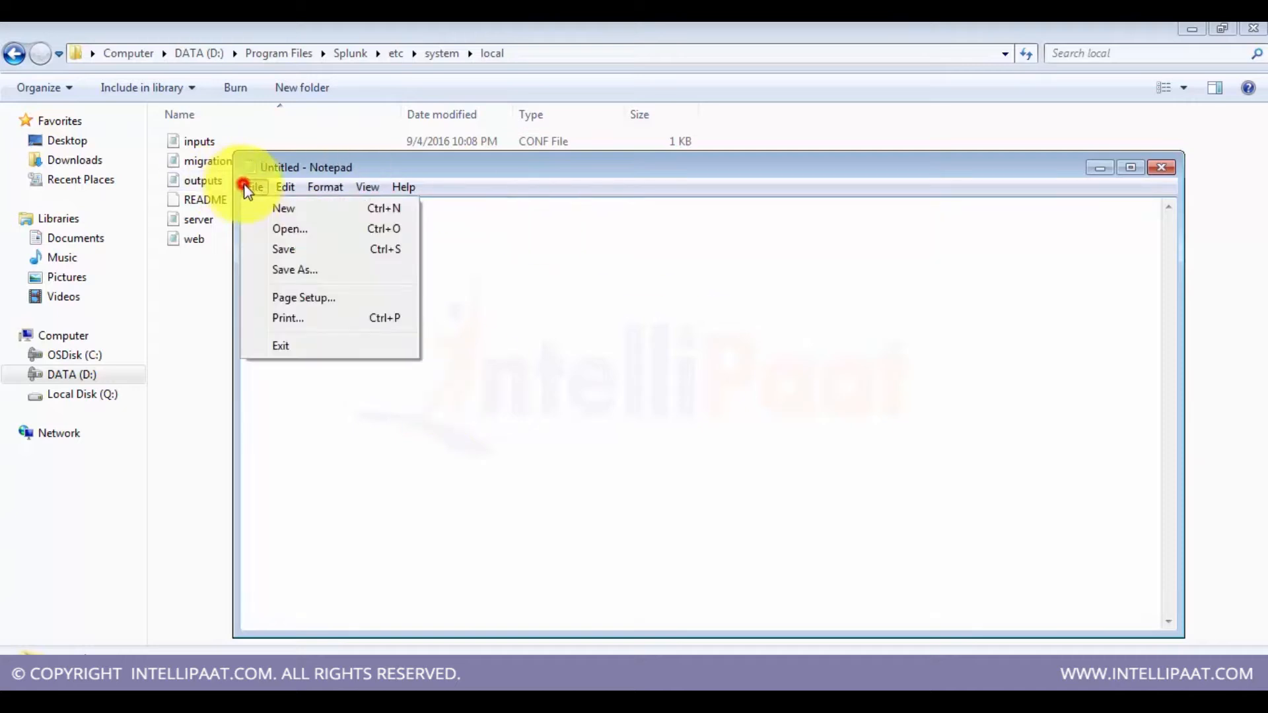
{"action": "left_click", "coordinate": [328, 271]}
{"action": "type", "text": "deployment"}
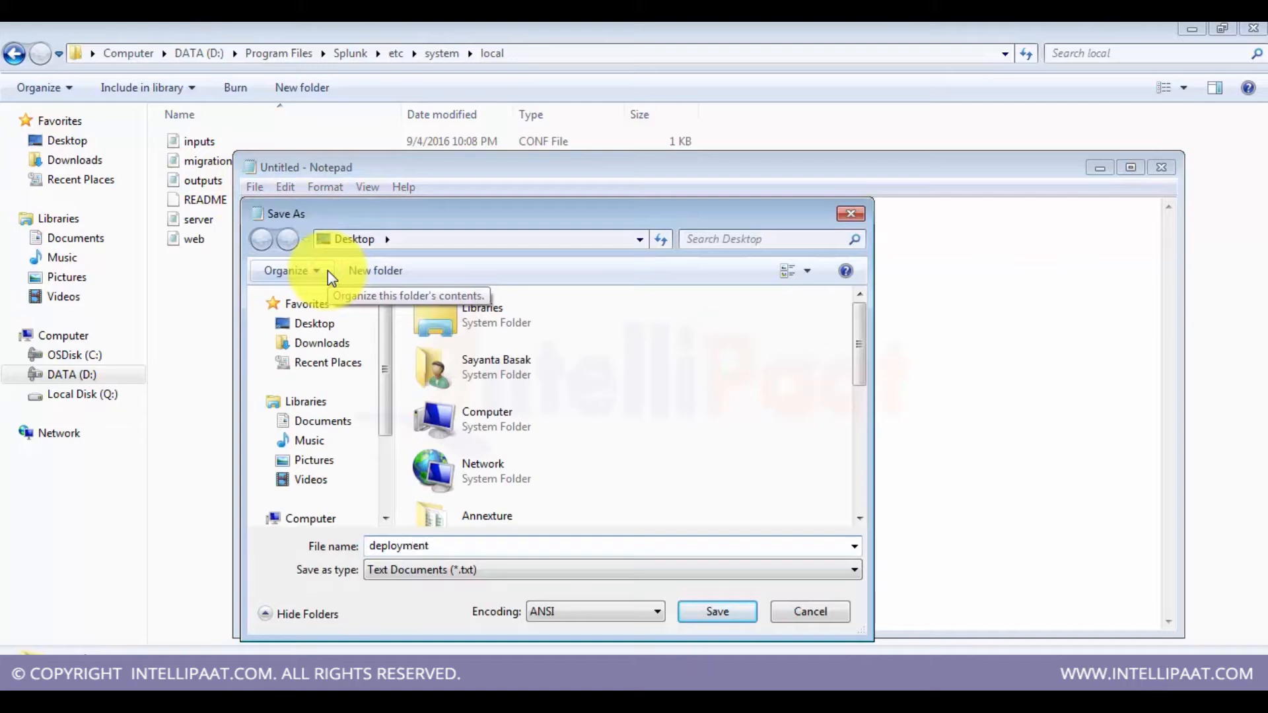
{"action": "type", "text": ".conf"}
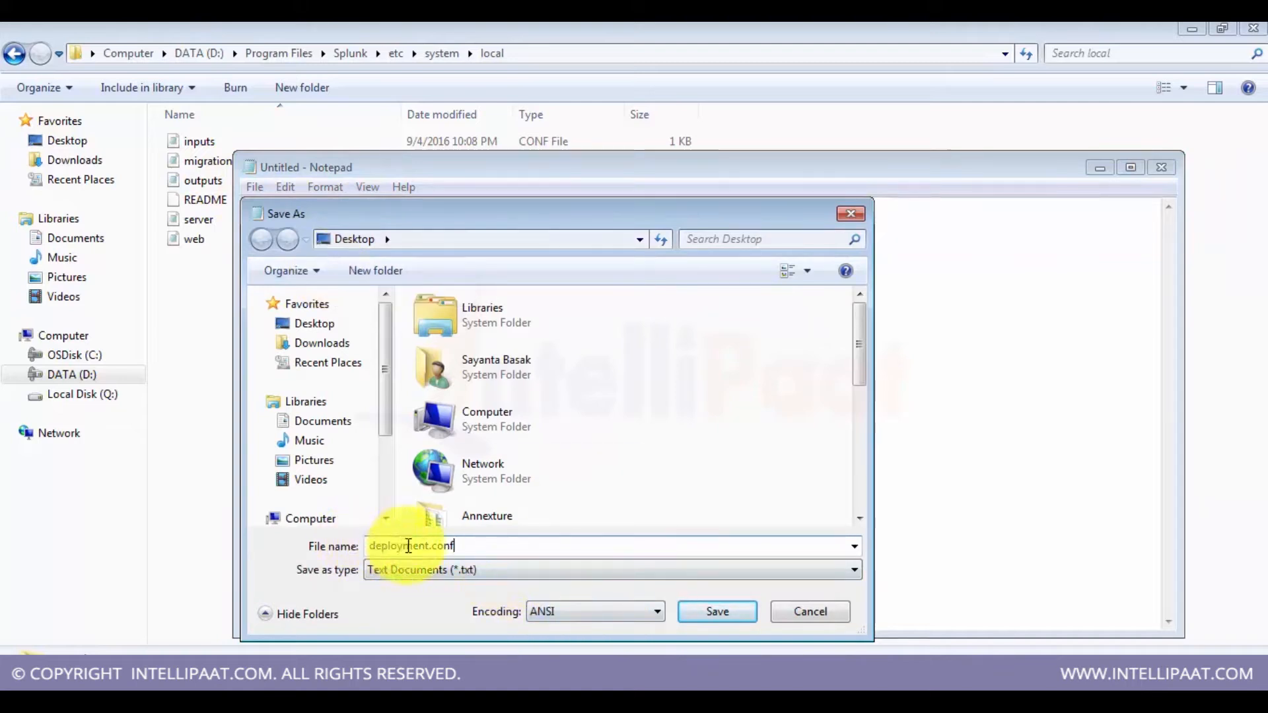
{"action": "left_click", "coordinate": [431, 572]}
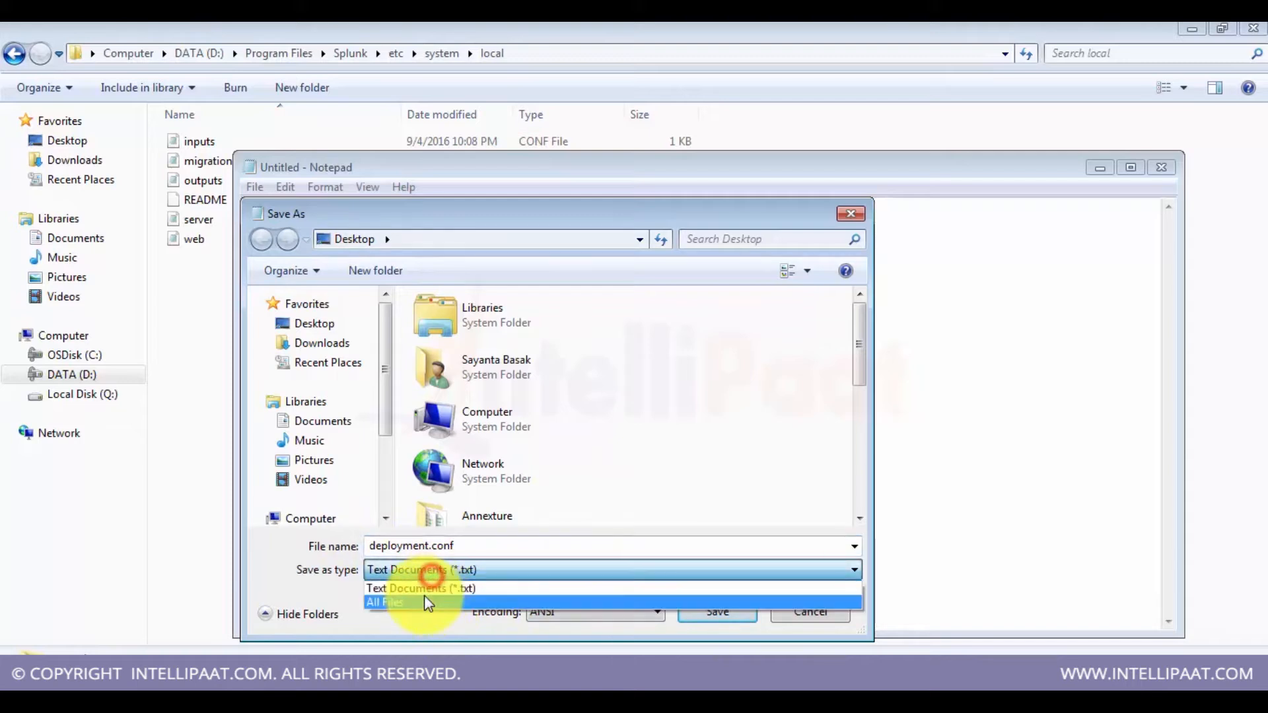
{"action": "left_click", "coordinate": [424, 595]}
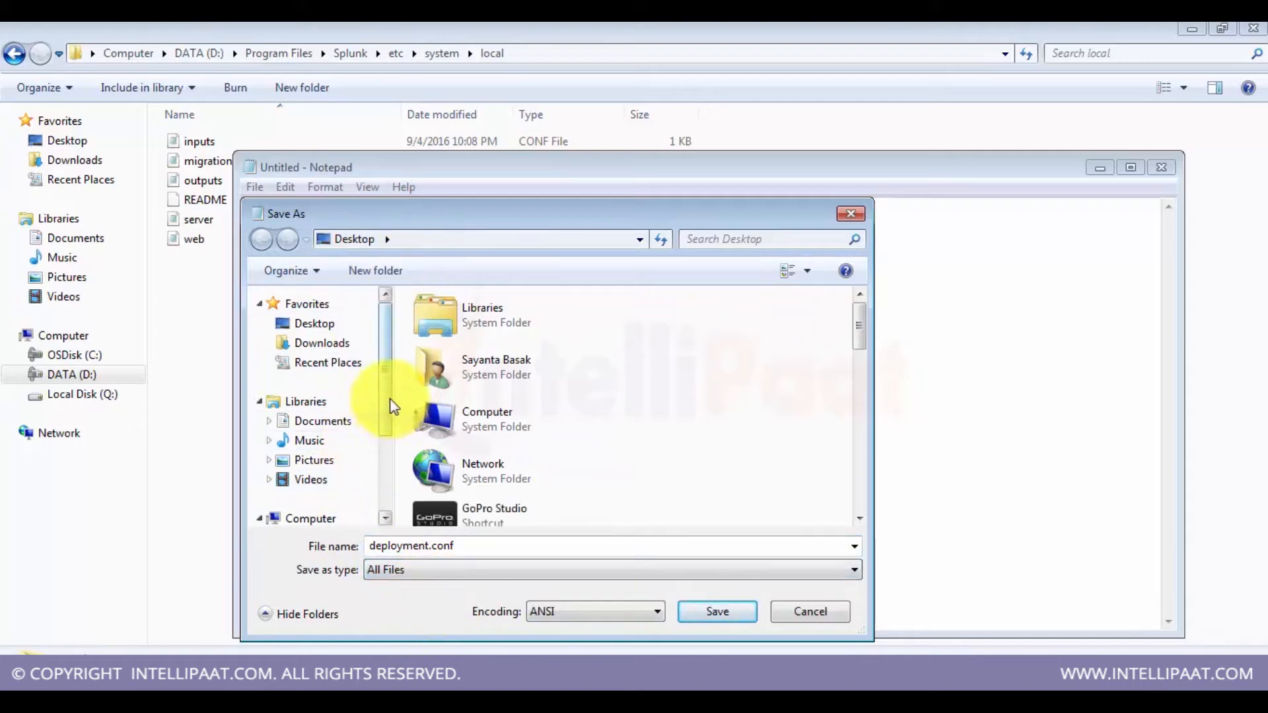
{"action": "scroll", "coordinate": [387, 416], "scroll_direction": "down", "scroll_amount": 1}
{"action": "left_click", "coordinate": [354, 505]}
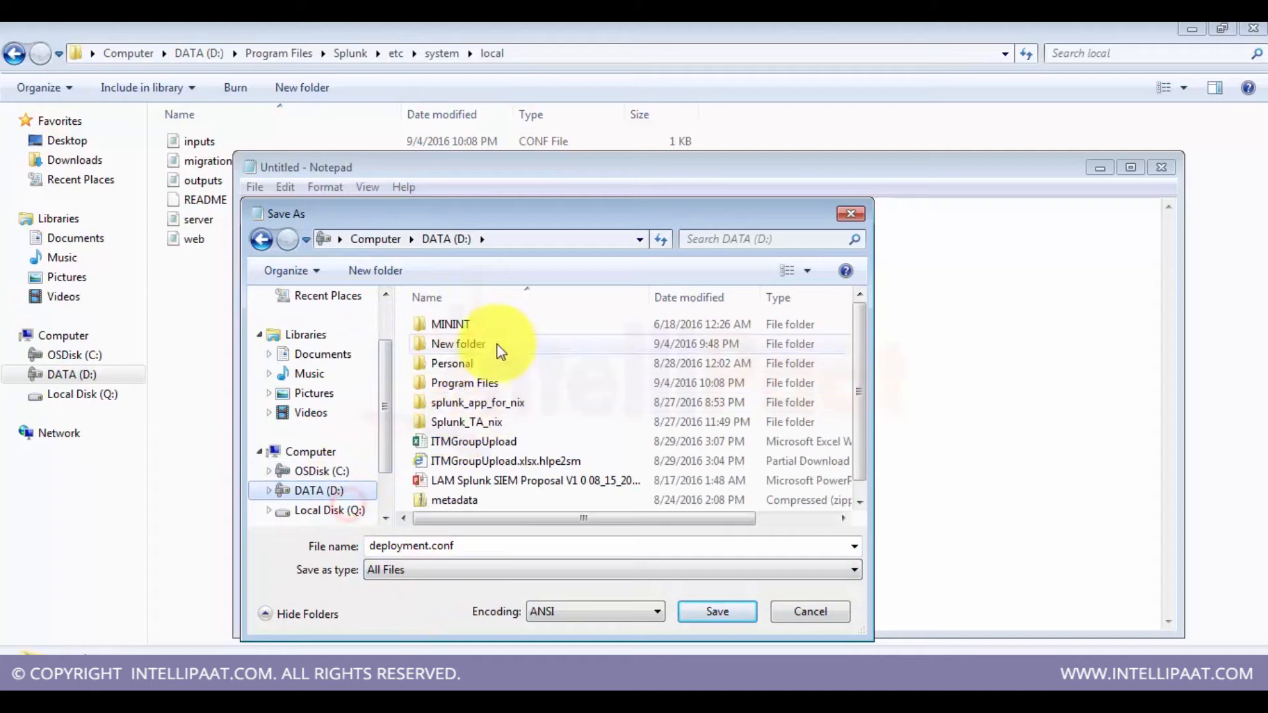
{"action": "left_click", "coordinate": [456, 385]}
{"action": "double_click", "coordinate": [455, 385]}
{"action": "double_click", "coordinate": [450, 326]}
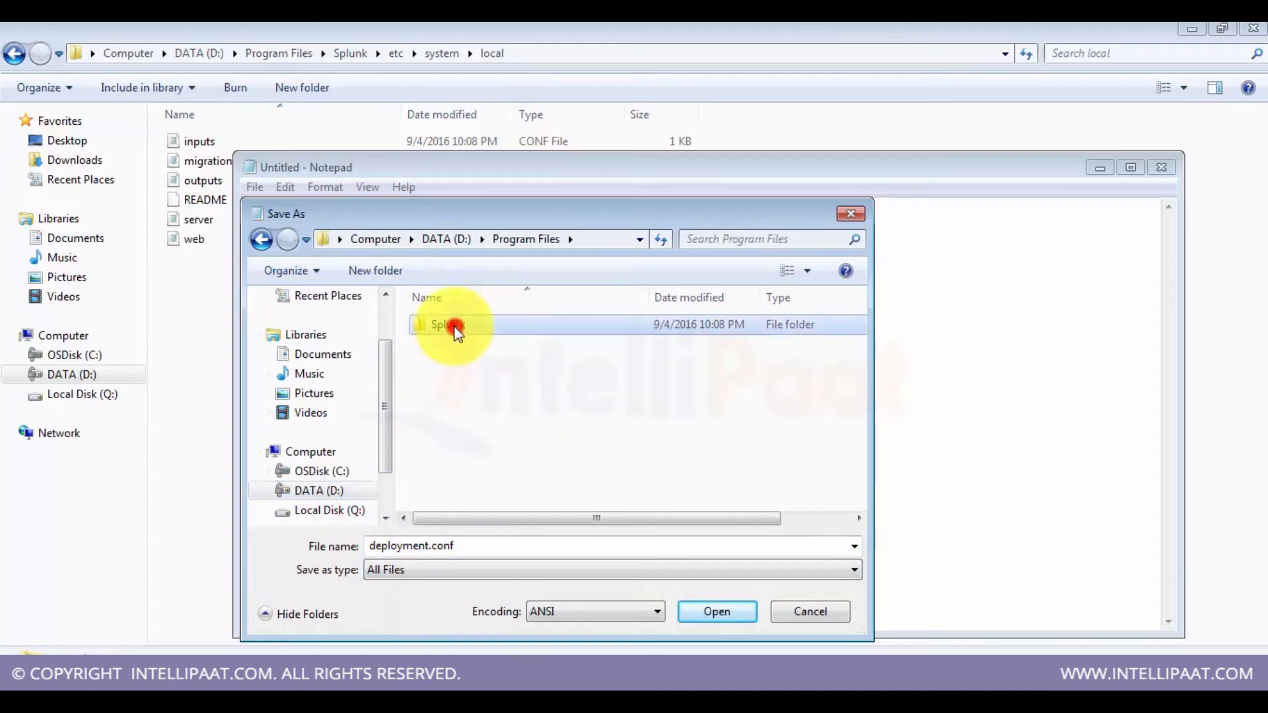
{"action": "double_click", "coordinate": [440, 344]}
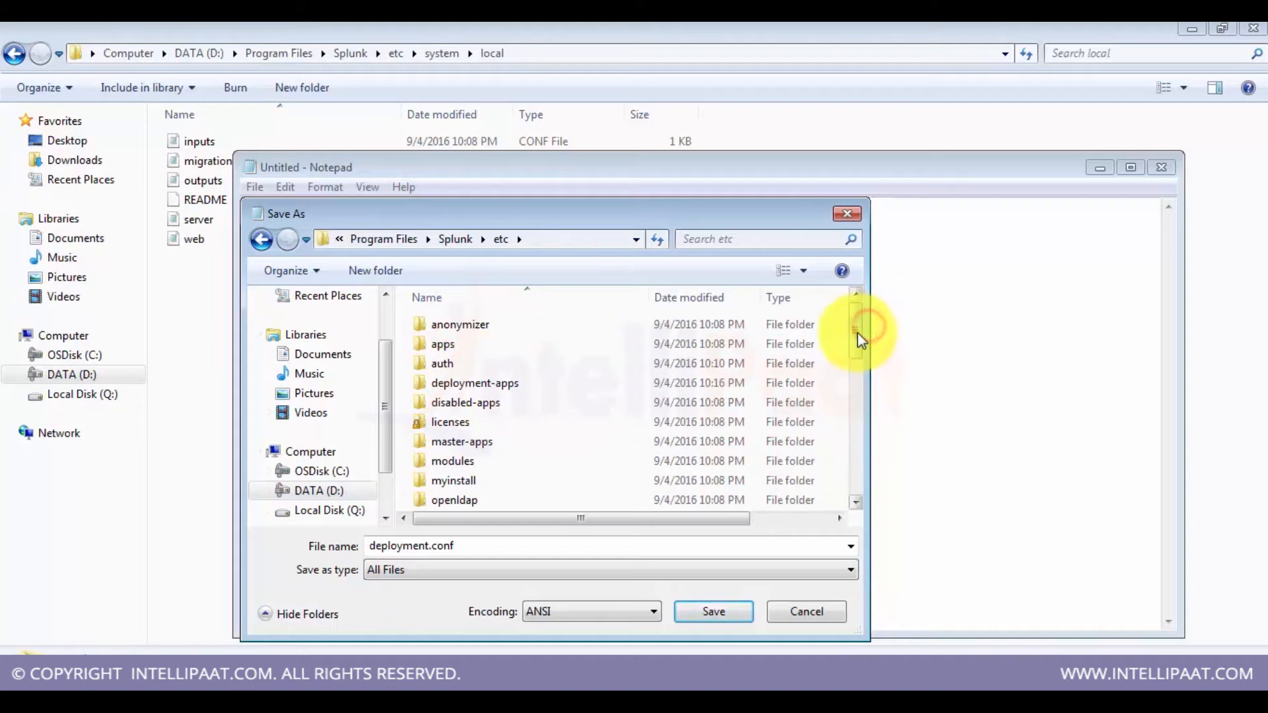
{"action": "left_click_drag", "start_coordinate": [858, 327], "coordinate": [858, 358]}
{"action": "double_click", "coordinate": [581, 451]}
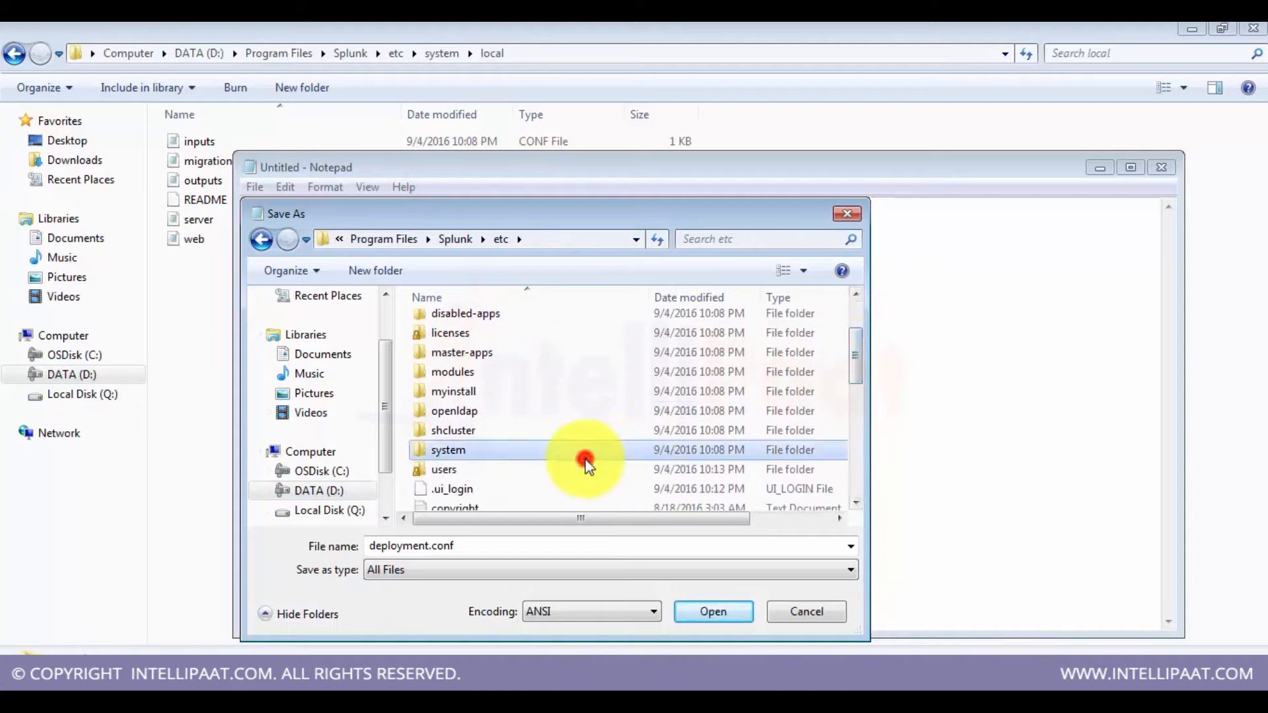
{"action": "double_click", "coordinate": [441, 363]}
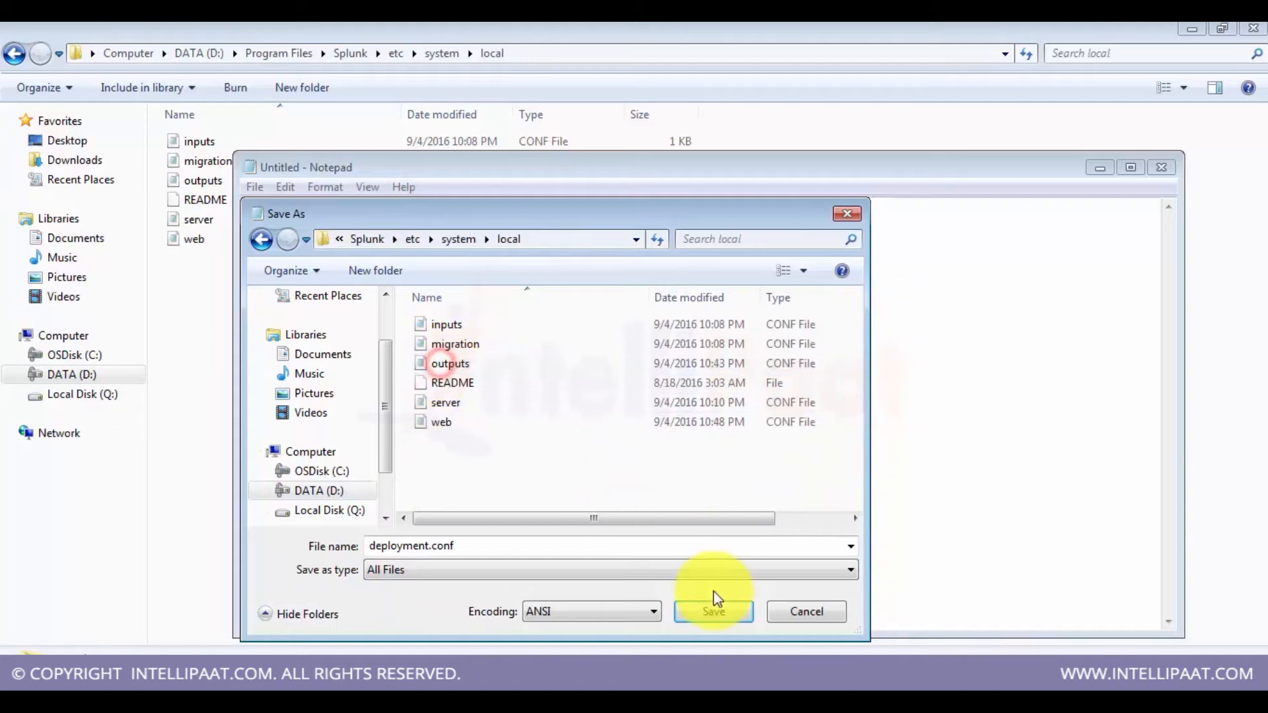
{"action": "left_click", "coordinate": [707, 612]}
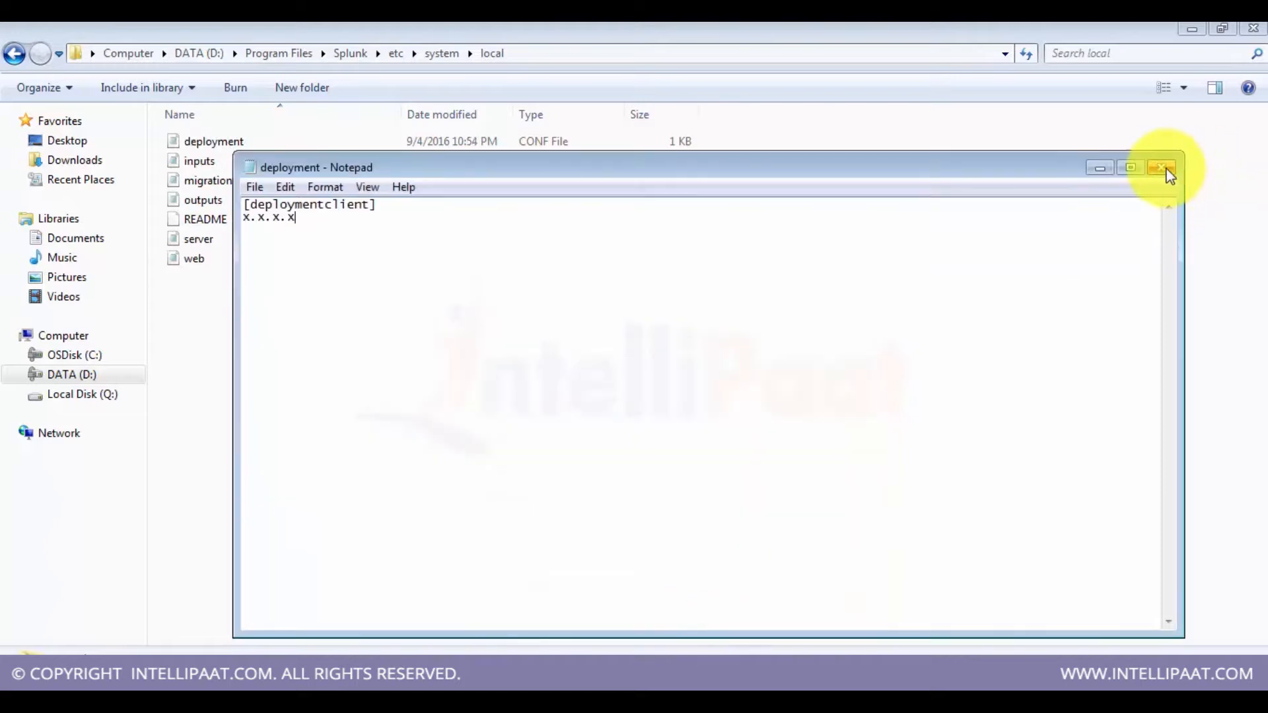
Step: Close Notepad and switch back to the Server settings page in the browser
{"action": "left_click", "coordinate": [1161, 168]}
{"action": "left_click", "coordinate": [383, 442]}
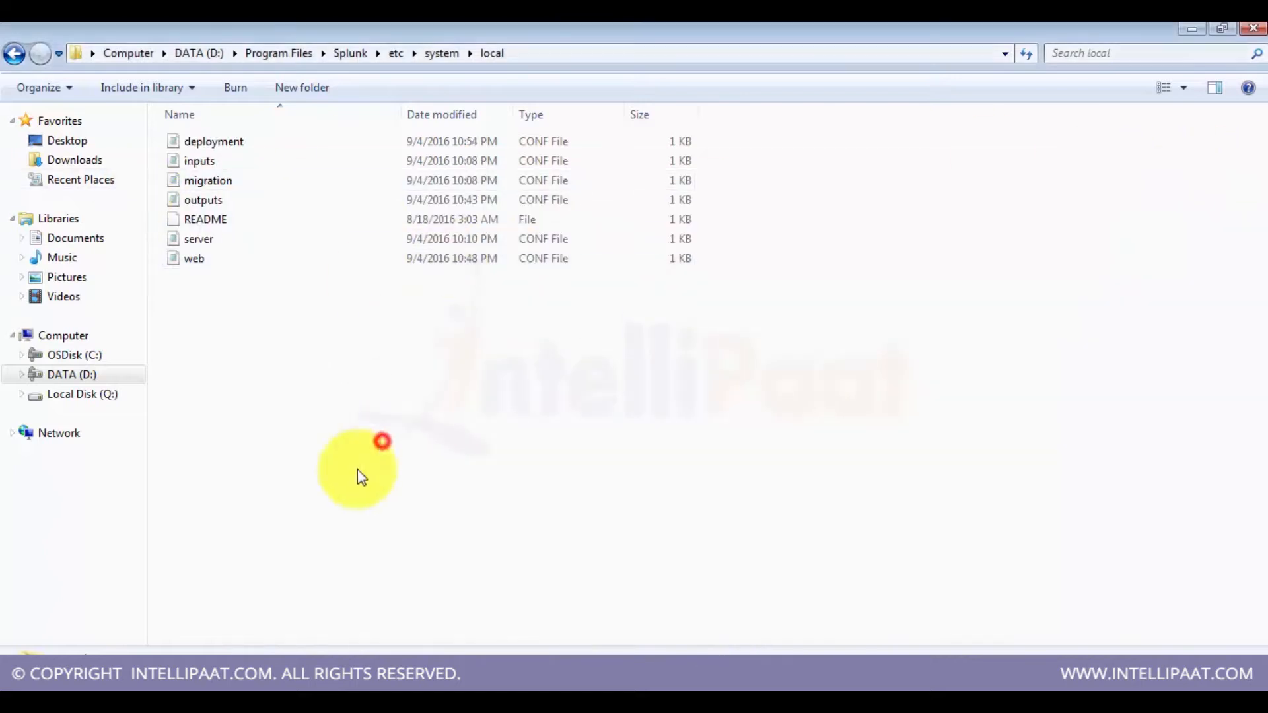
{"action": "left_click", "coordinate": [146, 676]}
{"action": "left_click", "coordinate": [144, 640]}
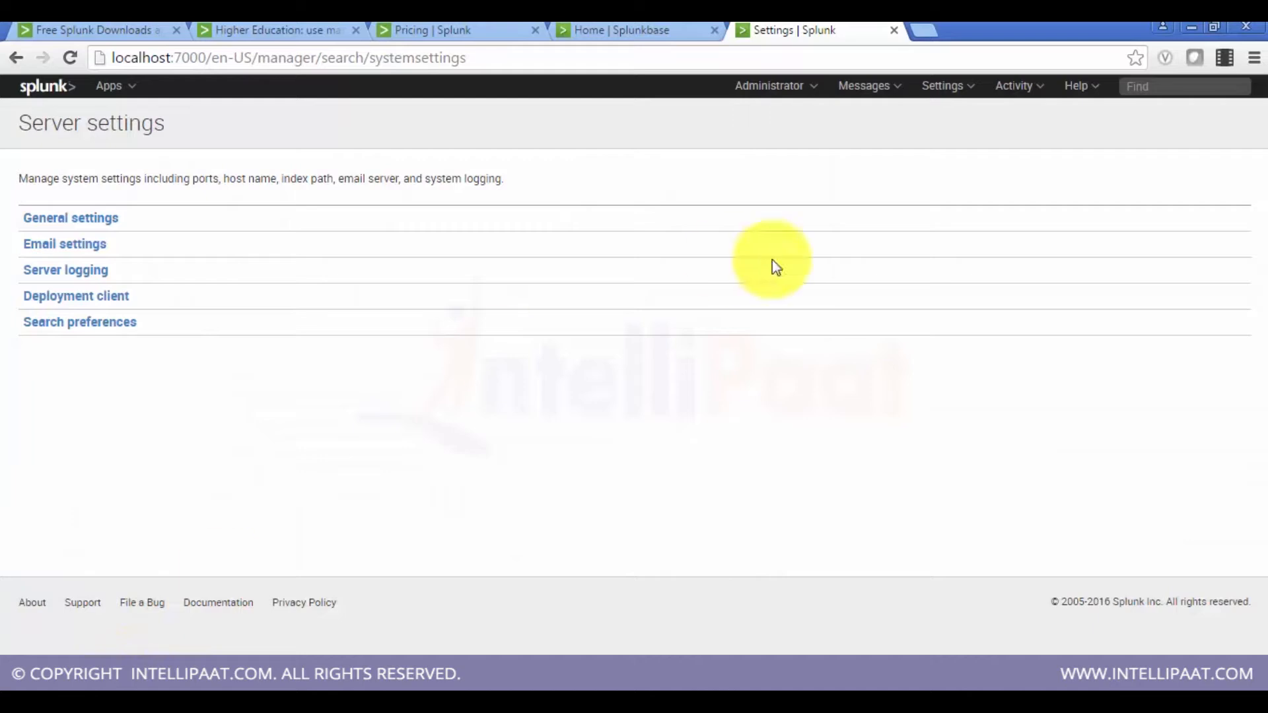
Step: Open the Server controls page and start a Splunk restart, then cancel it
{"action": "left_click", "coordinate": [807, 88]}
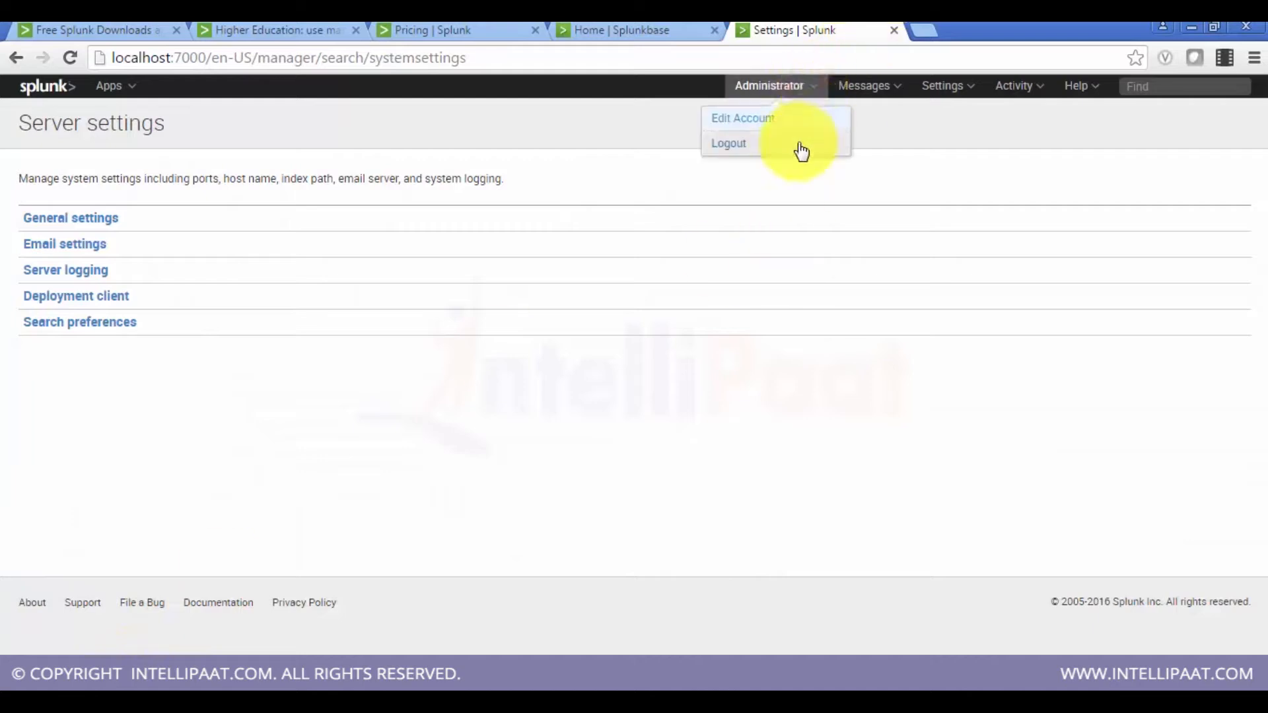
{"action": "left_click", "coordinate": [872, 85]}
{"action": "left_click", "coordinate": [946, 86]}
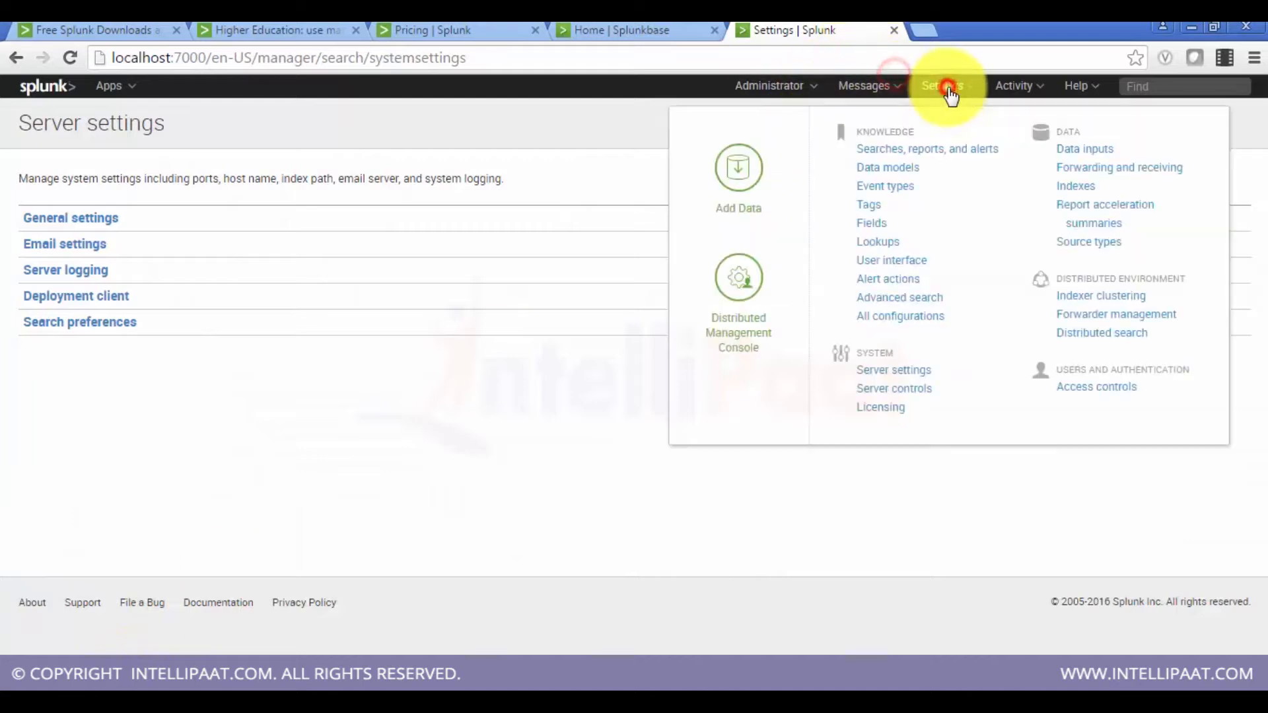
{"action": "left_click", "coordinate": [917, 389]}
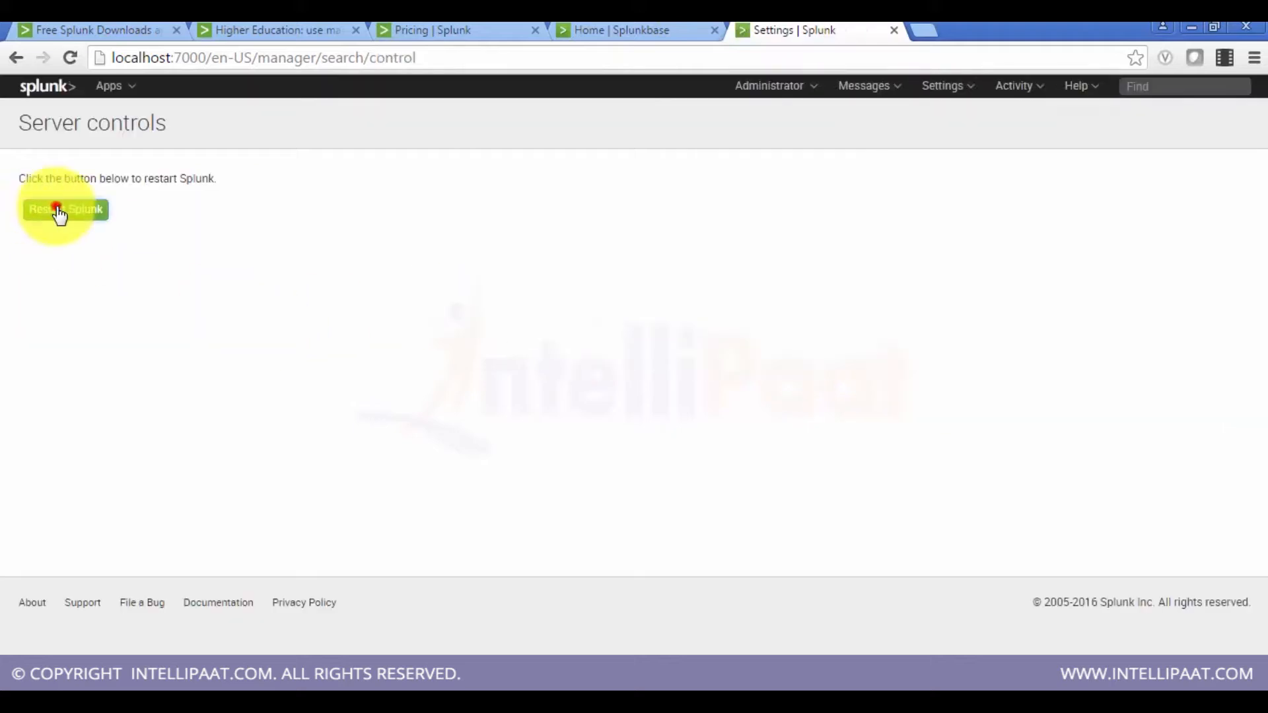
{"action": "left_click", "coordinate": [58, 208]}
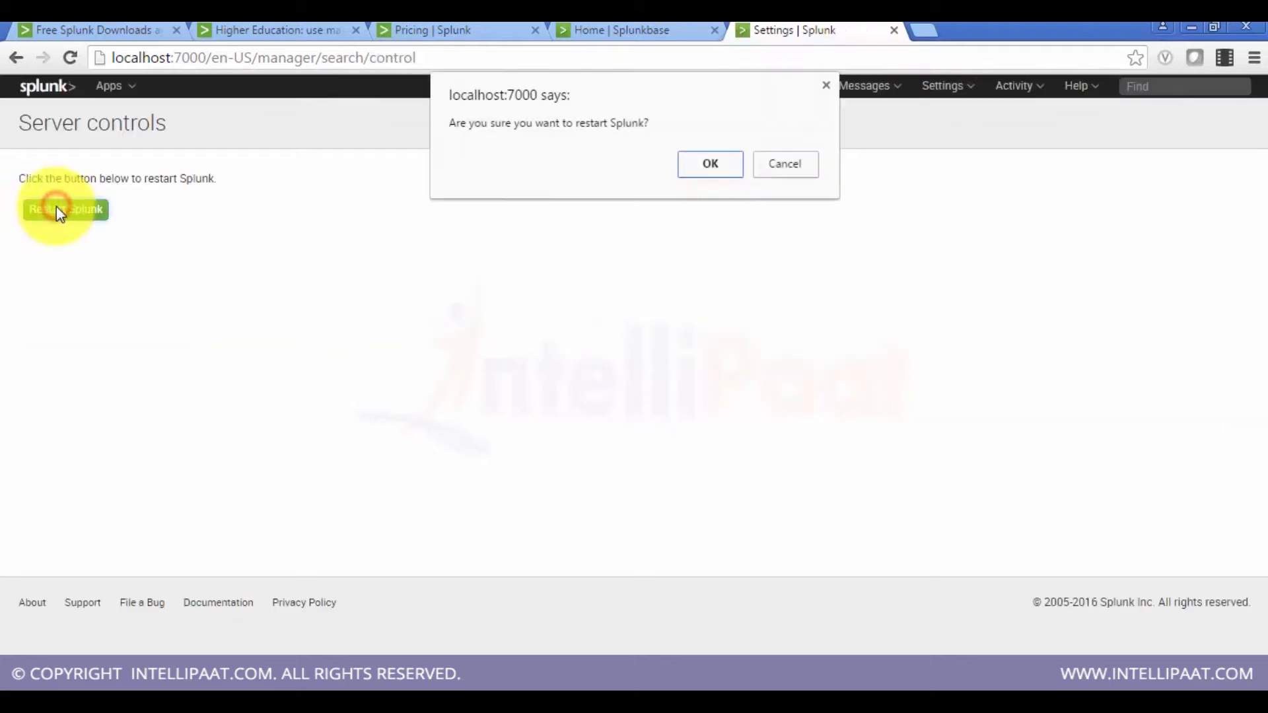
{"action": "left_click", "coordinate": [796, 165]}
Step: Switch to the command prompt and run splunk status from the Splunk bin folder
{"action": "key", "text": "alt+Tab"}
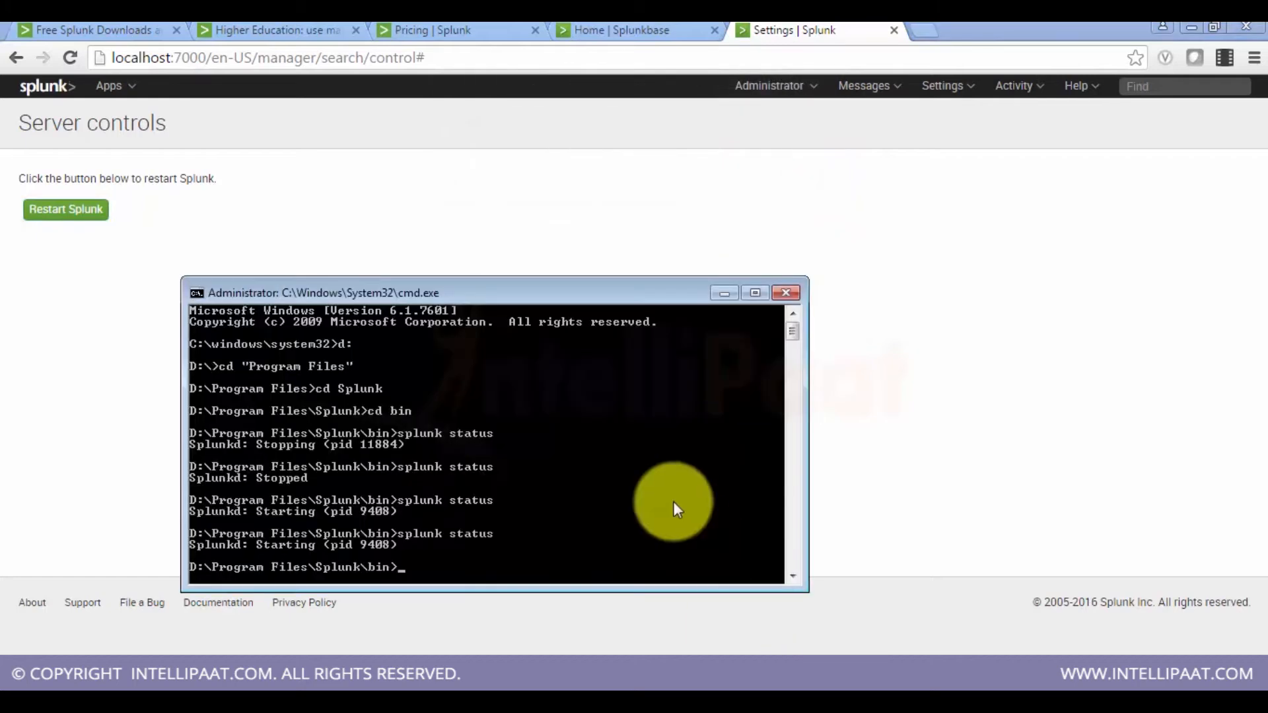
{"action": "type", "text": "splunk status'"}
{"action": "key", "text": "Return"}
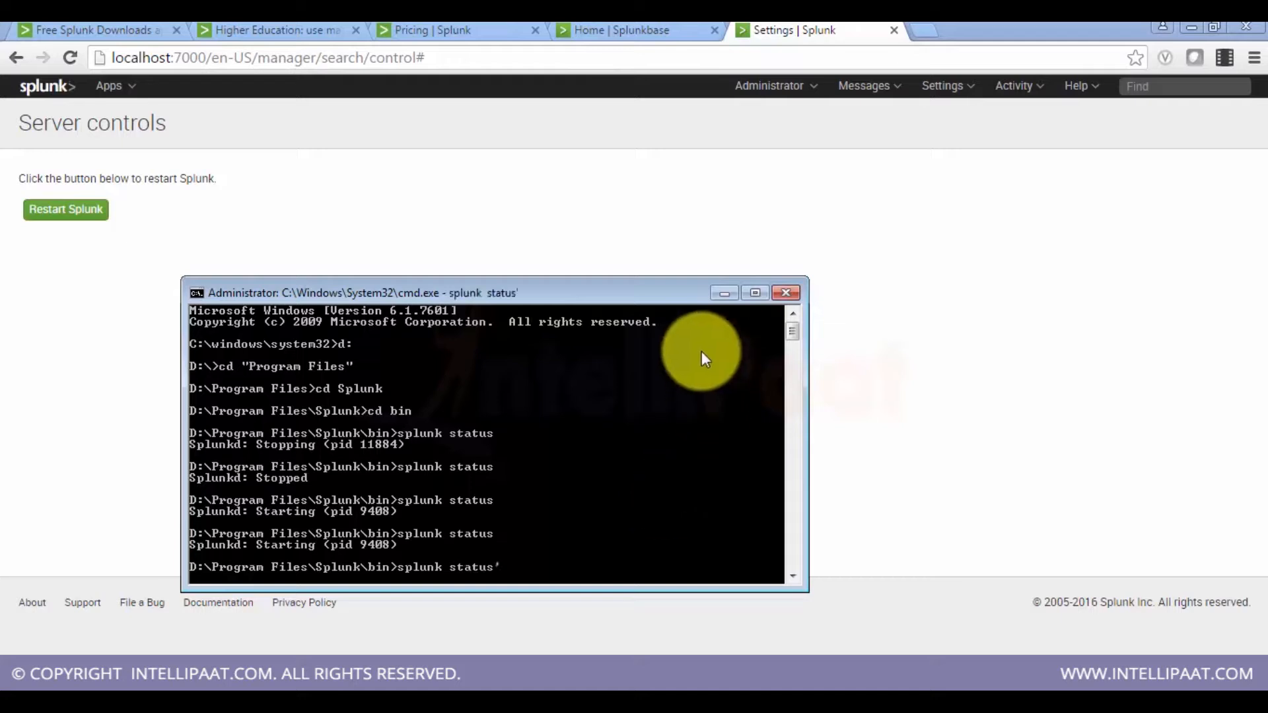
Step: Maximize the command window, interrupt the hanging command and rerun the Splunk status check
{"action": "left_click", "coordinate": [753, 300]}
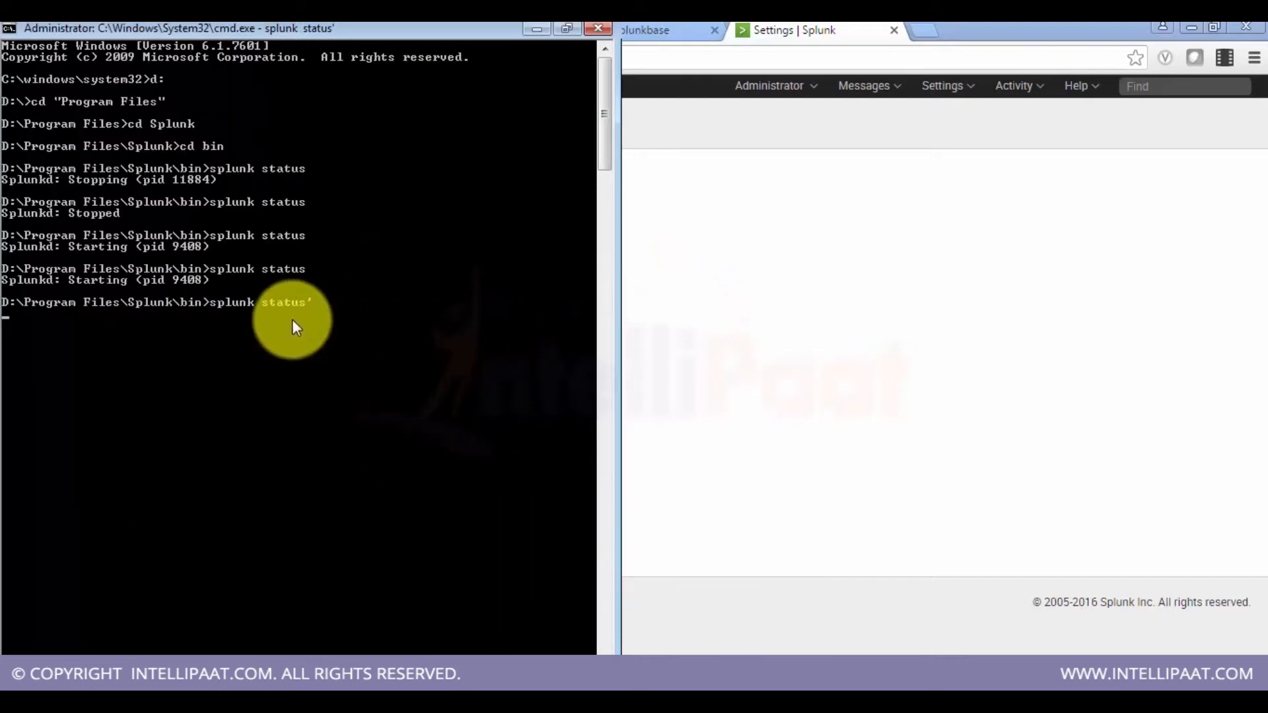
{"action": "key", "text": "ctrl+c"}
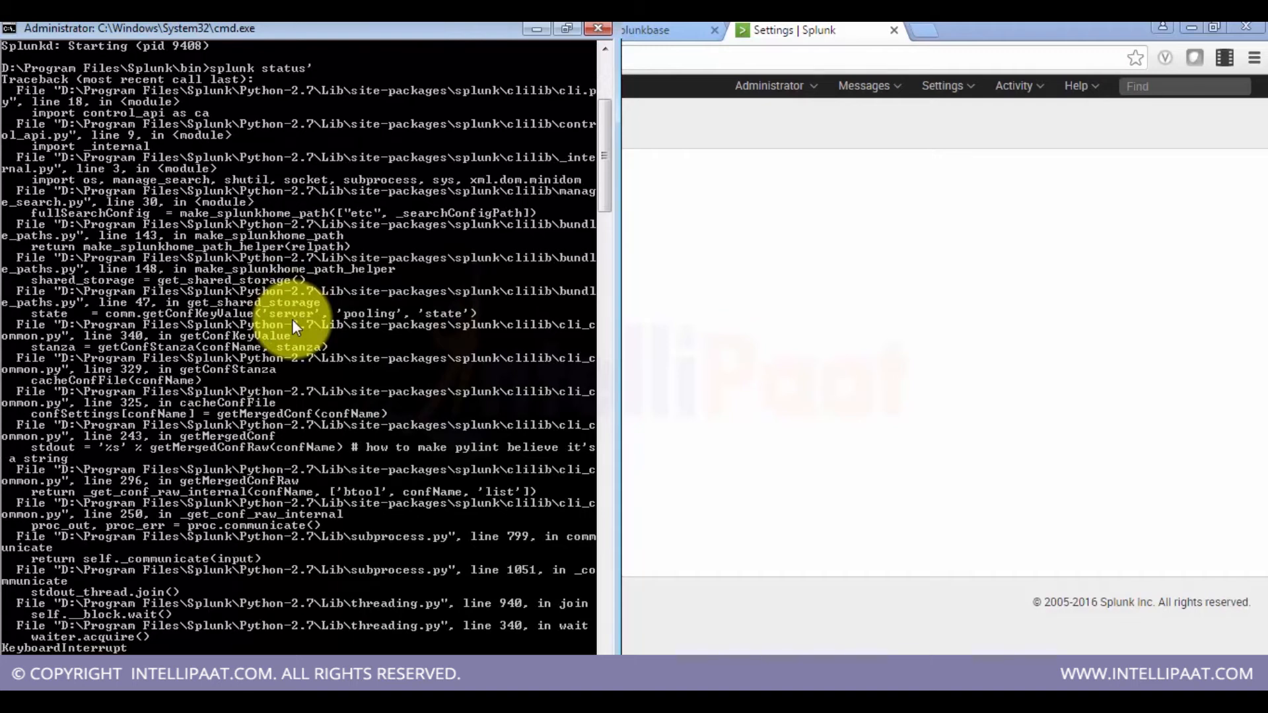
{"action": "key", "text": "Return"}
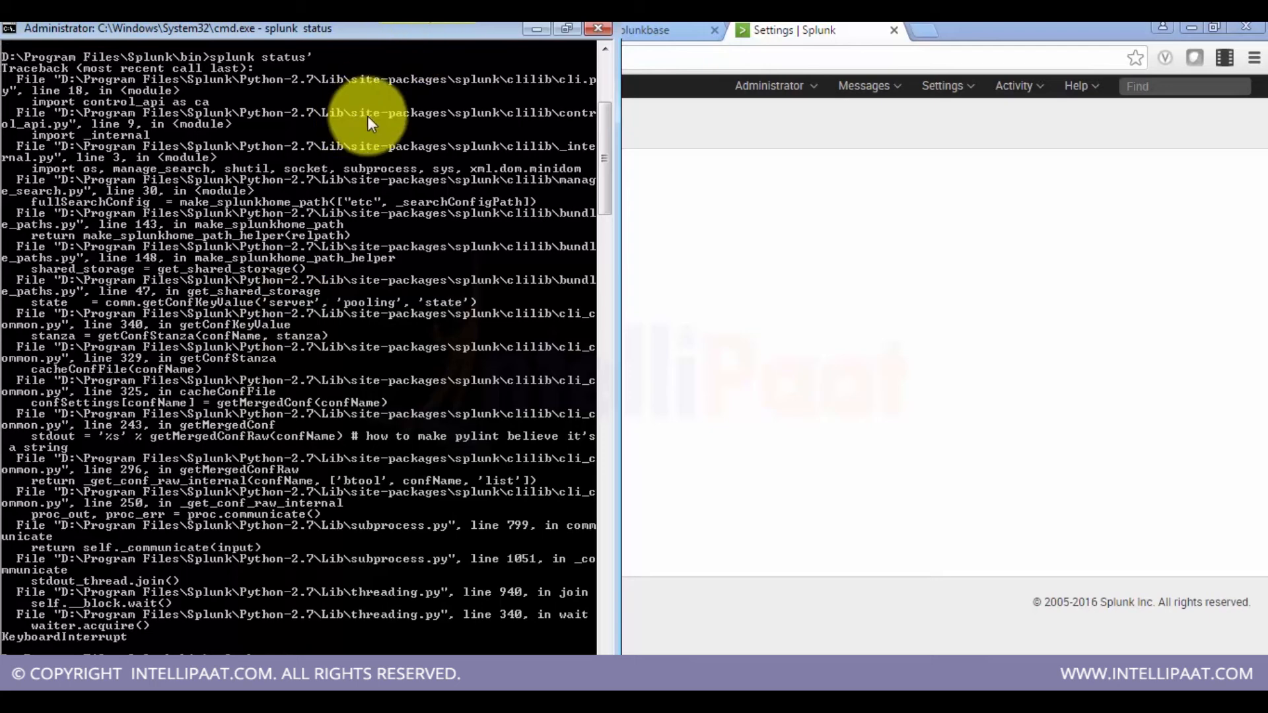
{"action": "left_click_drag", "start_coordinate": [603, 130], "coordinate": [605, 165]}
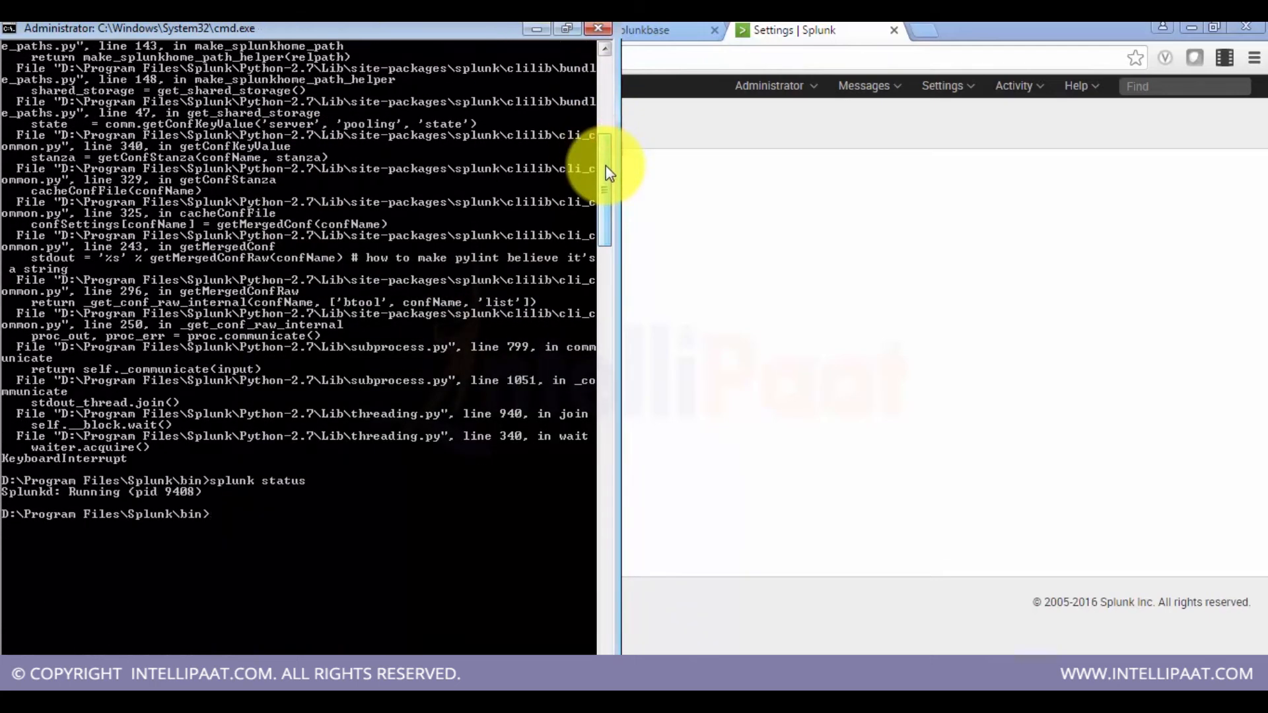
Step: Restart Splunk from the command line with splunk restart
{"action": "key", "text": "Up"}
{"action": "key", "text": "BackSpace"}
{"action": "key", "text": "BackSpace"}
{"action": "key", "text": "BackSpace"}
{"action": "key", "text": "BackSpace"}
{"action": "key", "text": "BackSpace"}
{"action": "key", "text": "BackSpace"}
{"action": "type", "text": "restart"}
{"action": "key", "text": "Return"}
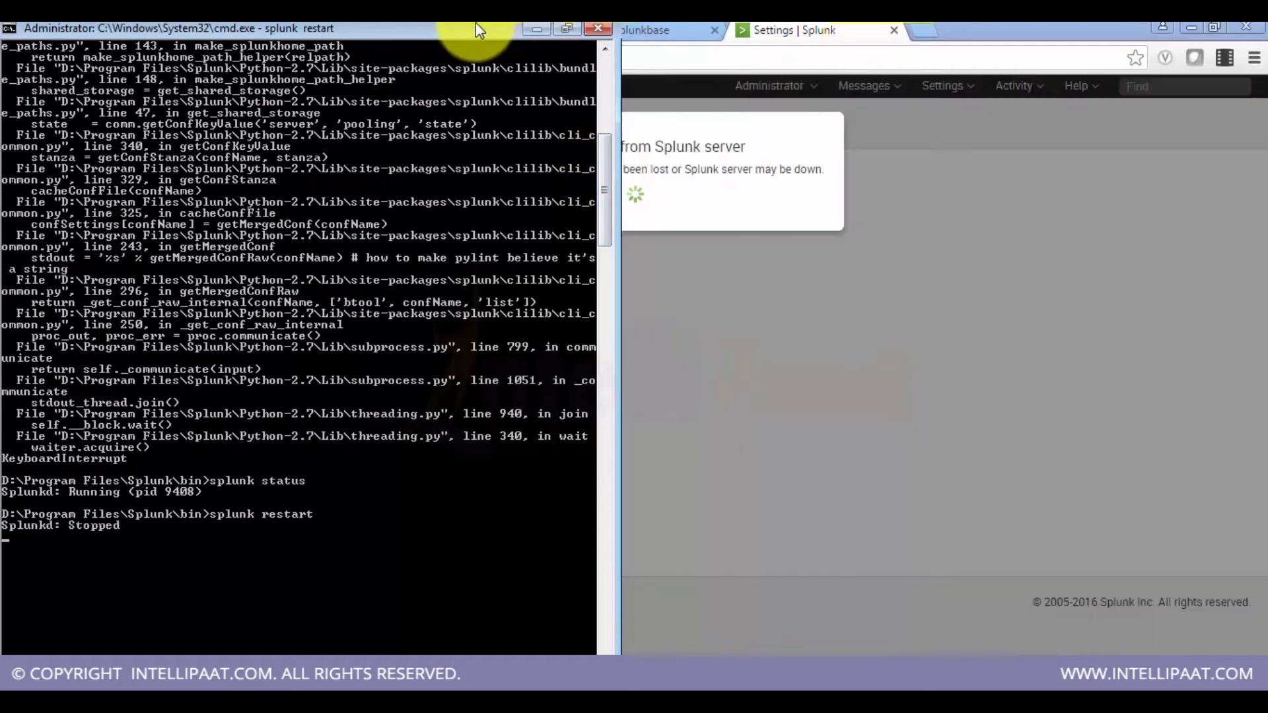
{"action": "left_click_drag", "start_coordinate": [479, 30], "coordinate": [499, 298]}
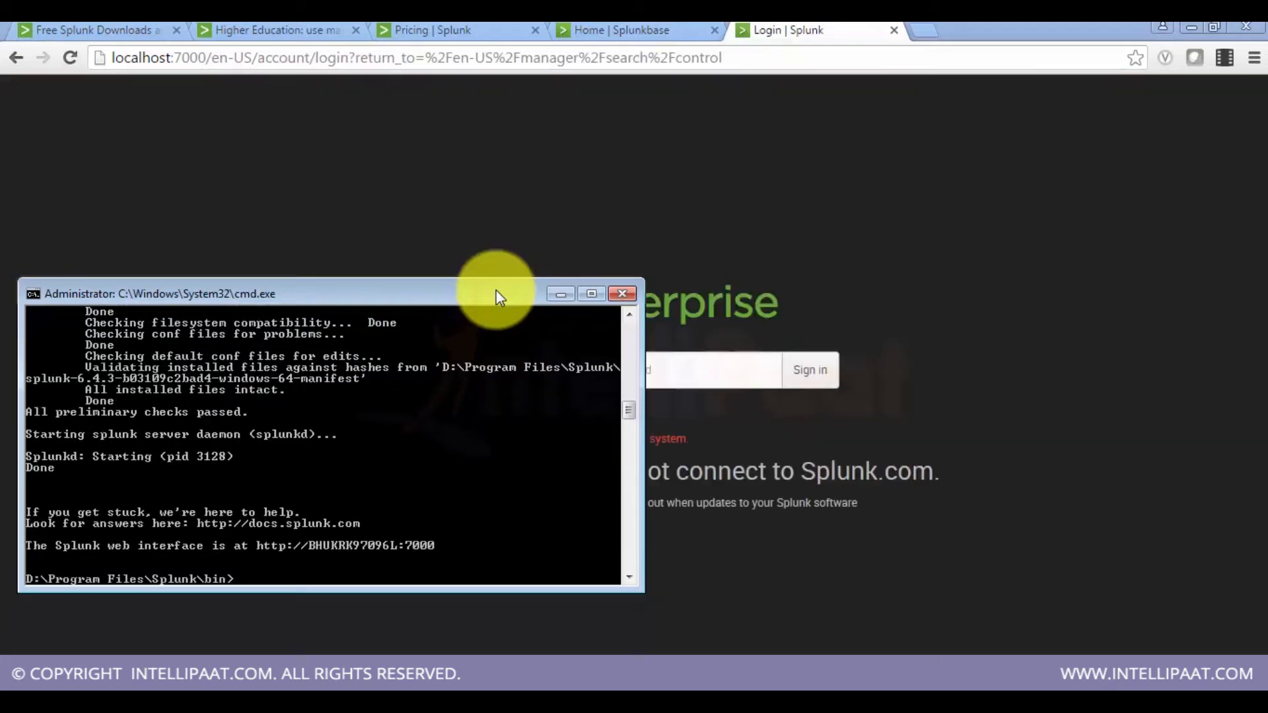
Step: Sign back in to Splunk Web as admin with the account password
{"action": "left_click", "coordinate": [941, 205]}
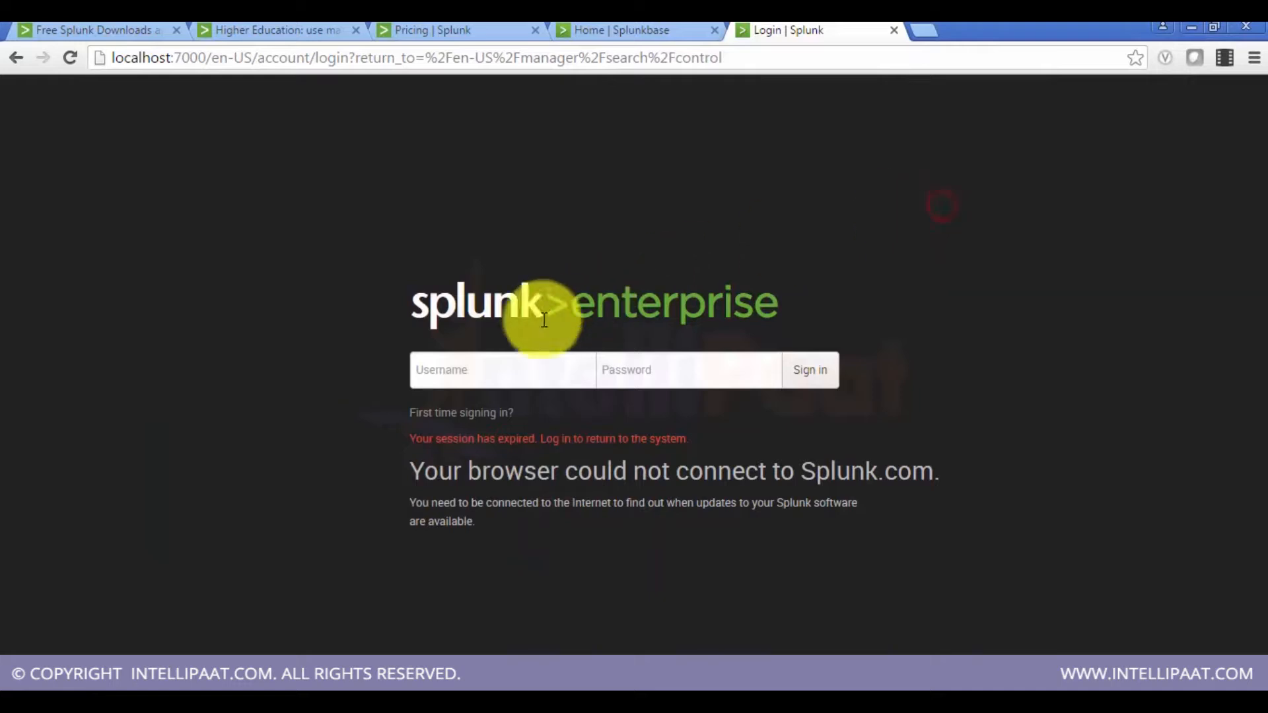
{"action": "left_click", "coordinate": [512, 360]}
{"action": "type", "text": "admin"}
{"action": "key", "text": "Tab"}
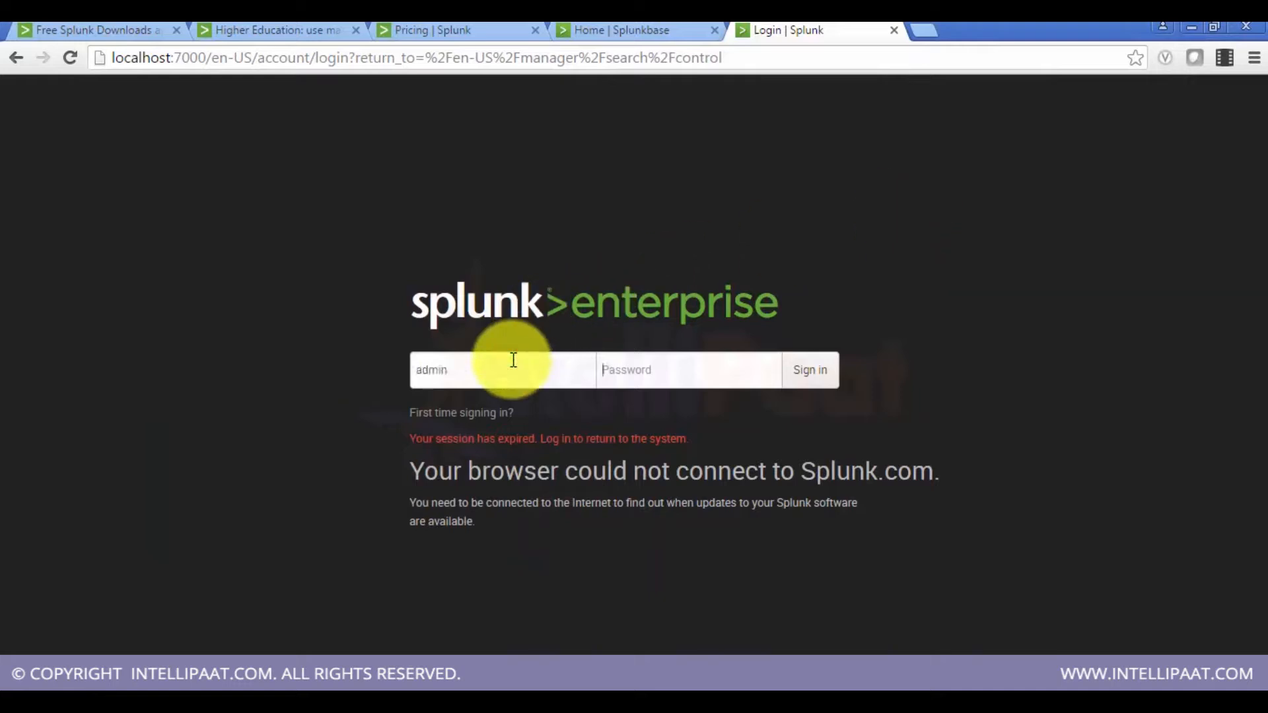
{"action": "key", "text": "Return"}
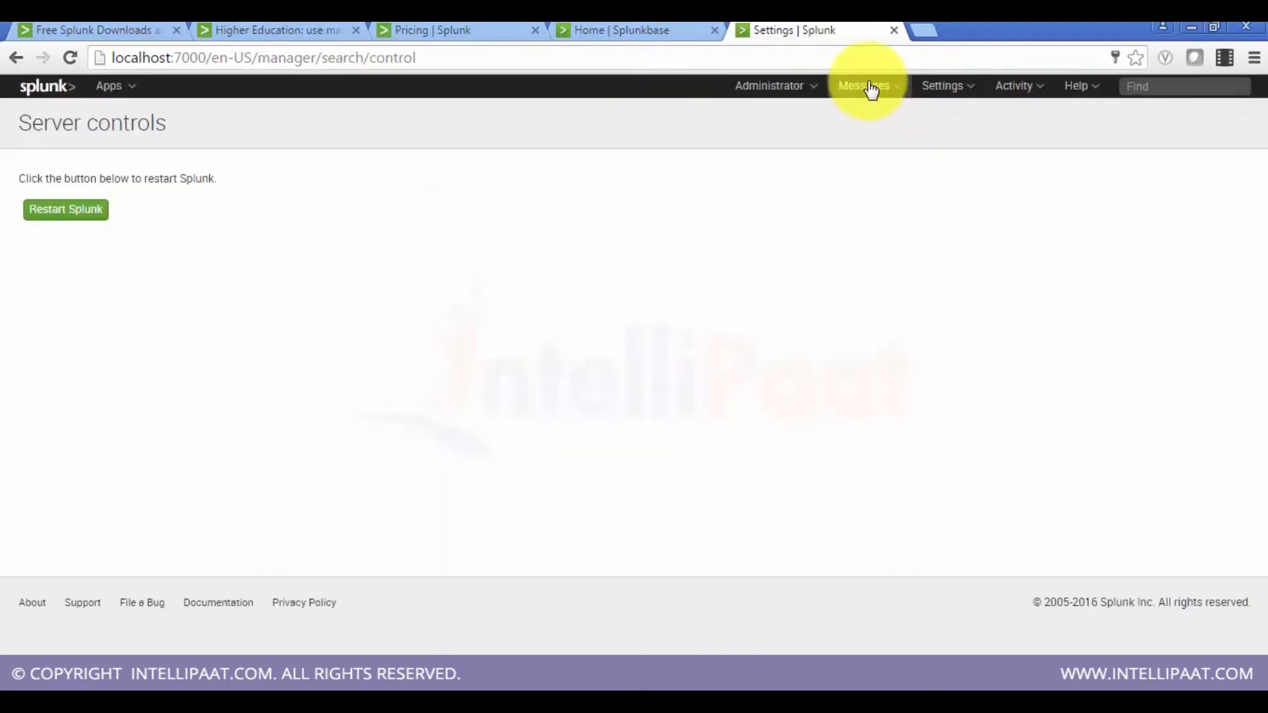
Step: Open the Deployment client page under Server settings
{"action": "left_click", "coordinate": [932, 87]}
{"action": "left_click", "coordinate": [893, 374]}
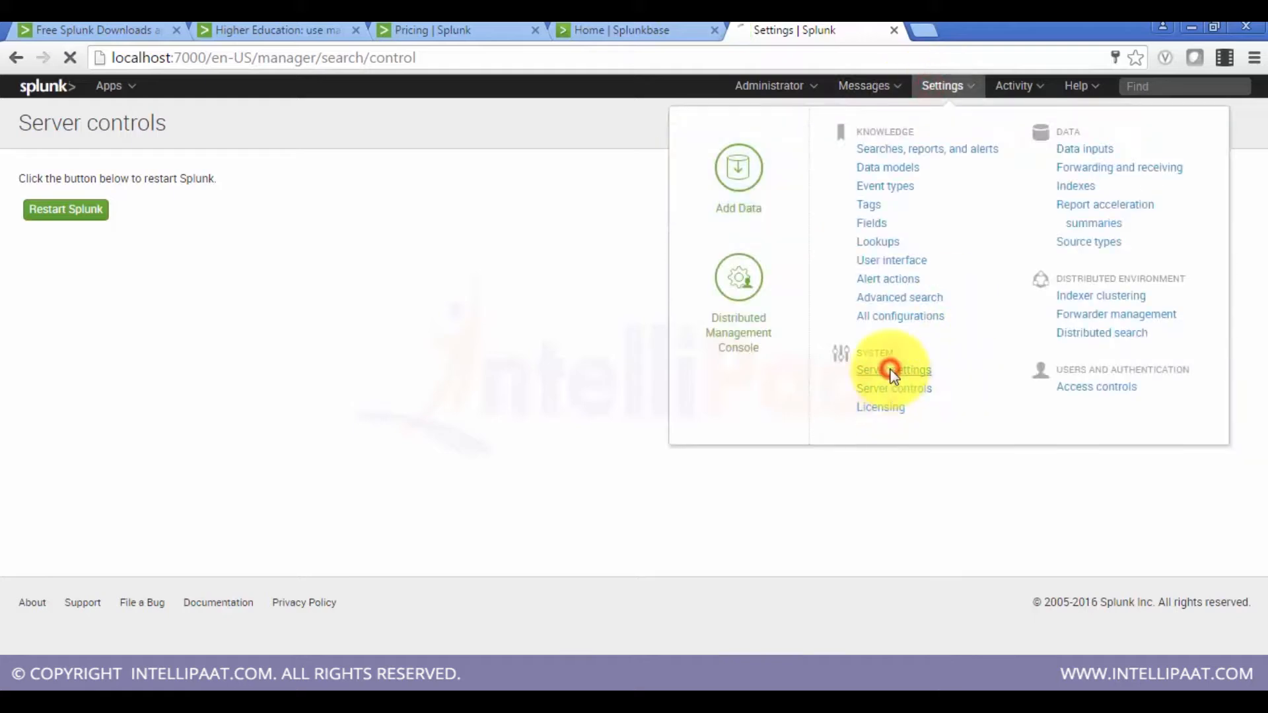
{"action": "left_click", "coordinate": [85, 294]}
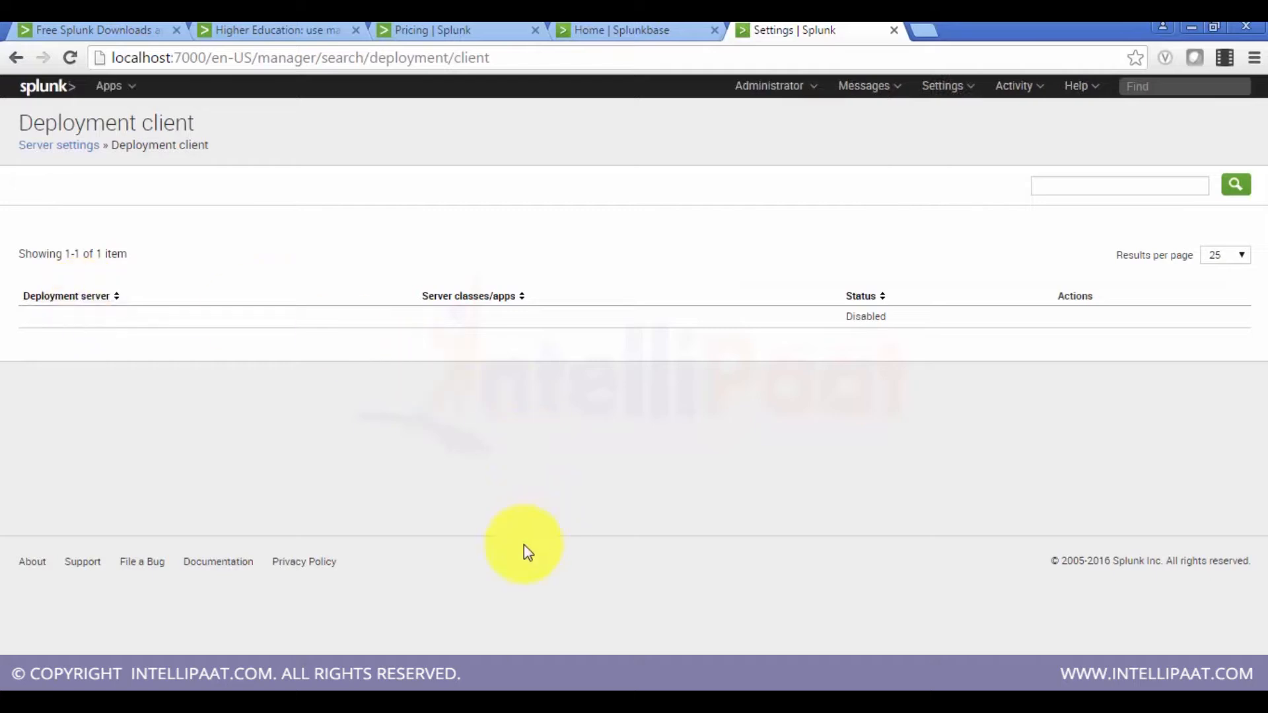
Step: Switch to the File Explorer window showing Splunk's etc\system\local folder
{"action": "mouse_move", "coordinate": [543, 678]}
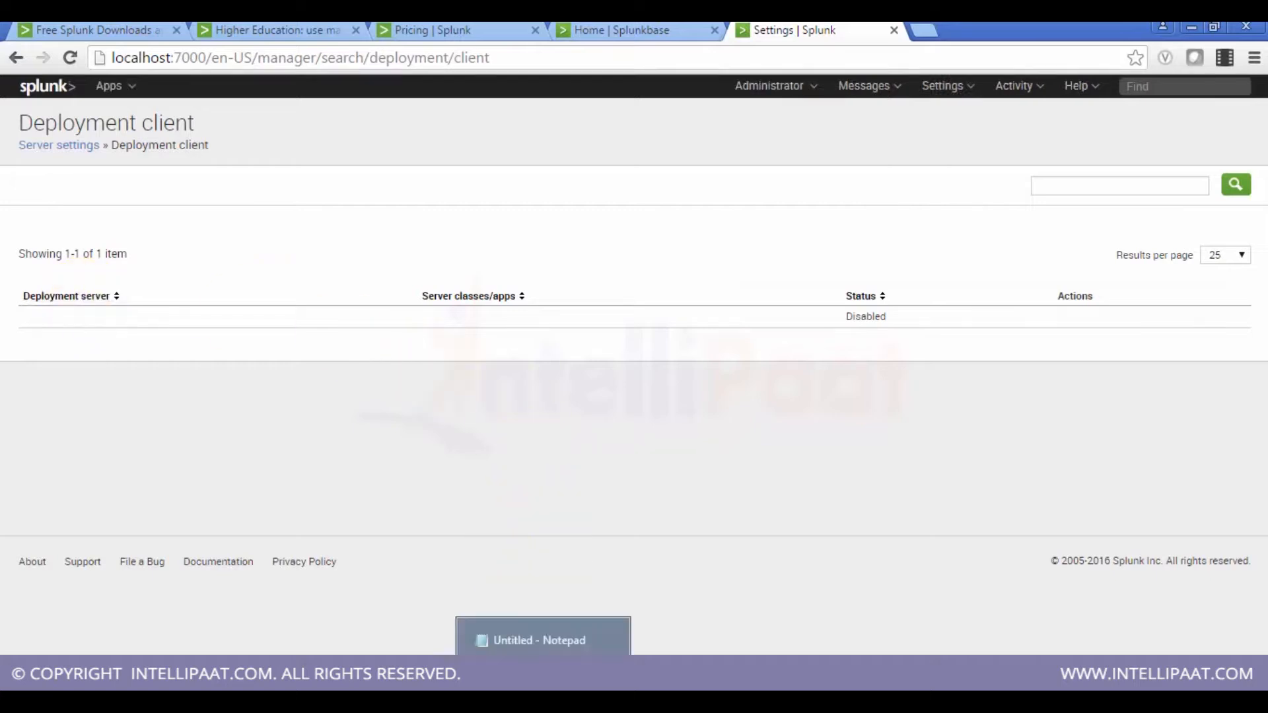
{"action": "left_click", "coordinate": [495, 637]}
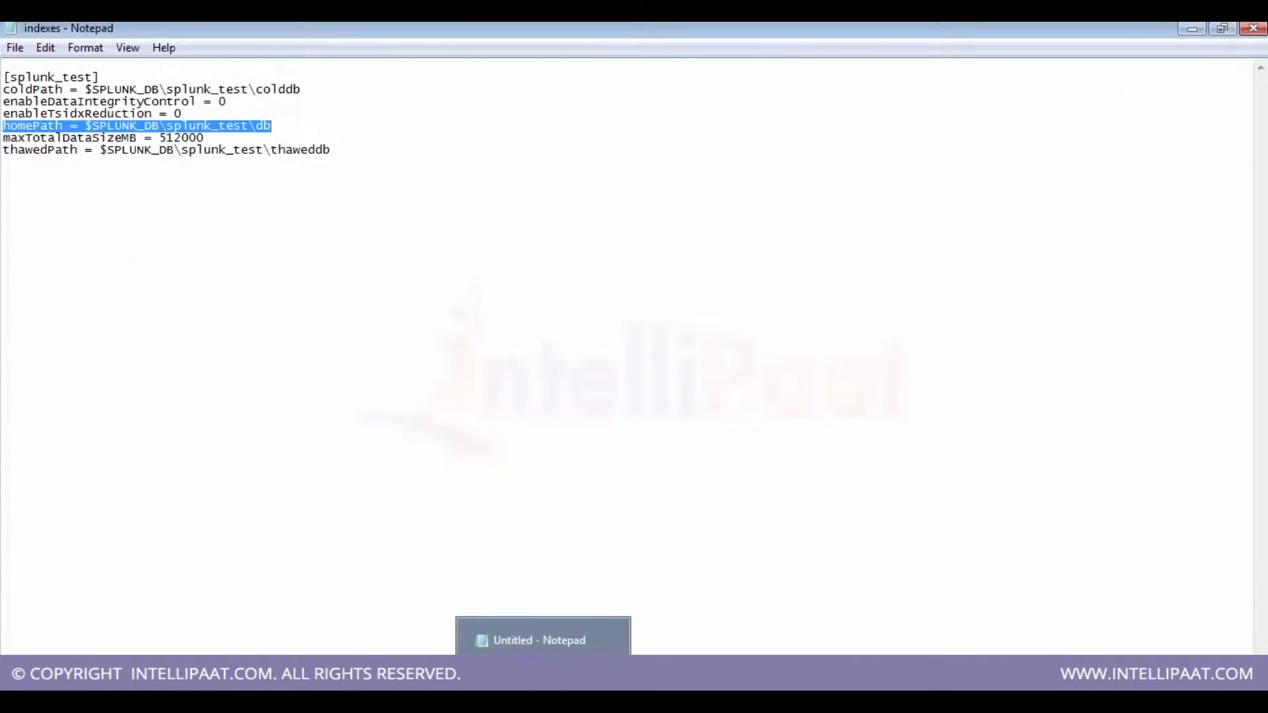
{"action": "mouse_move", "coordinate": [198, 676]}
{"action": "left_click", "coordinate": [129, 679]}
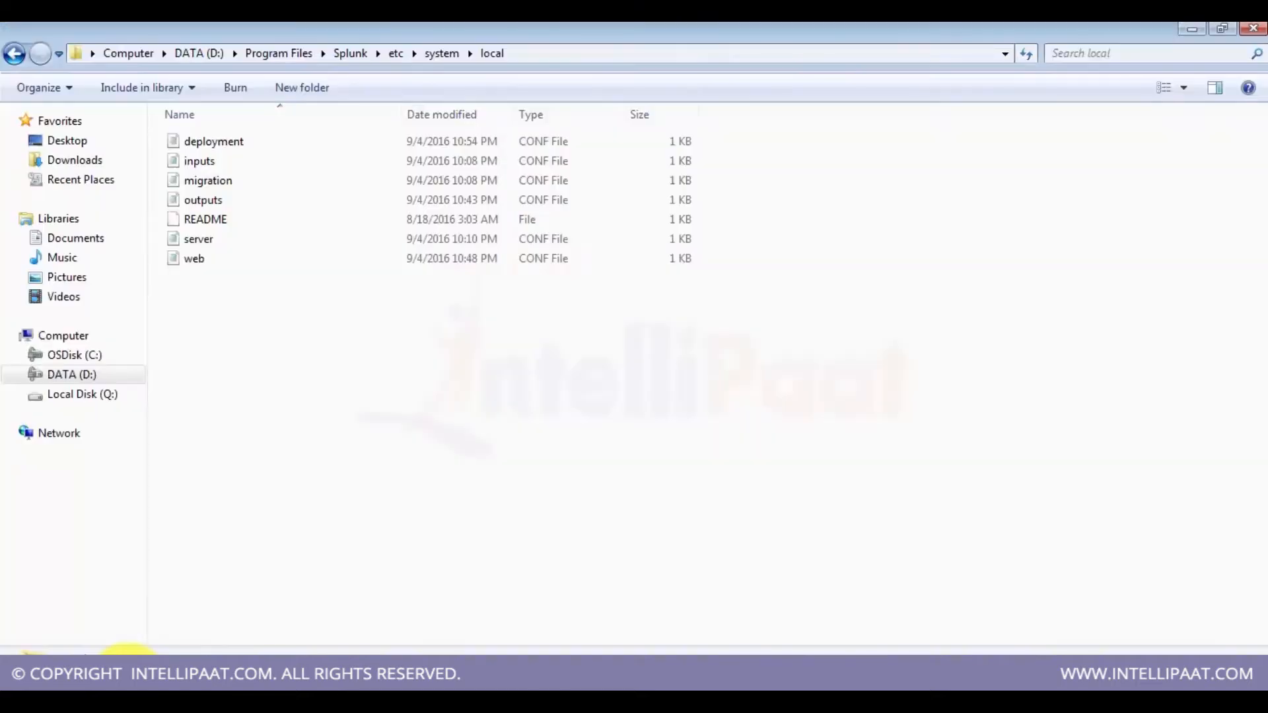
{"action": "left_click", "coordinate": [263, 135]}
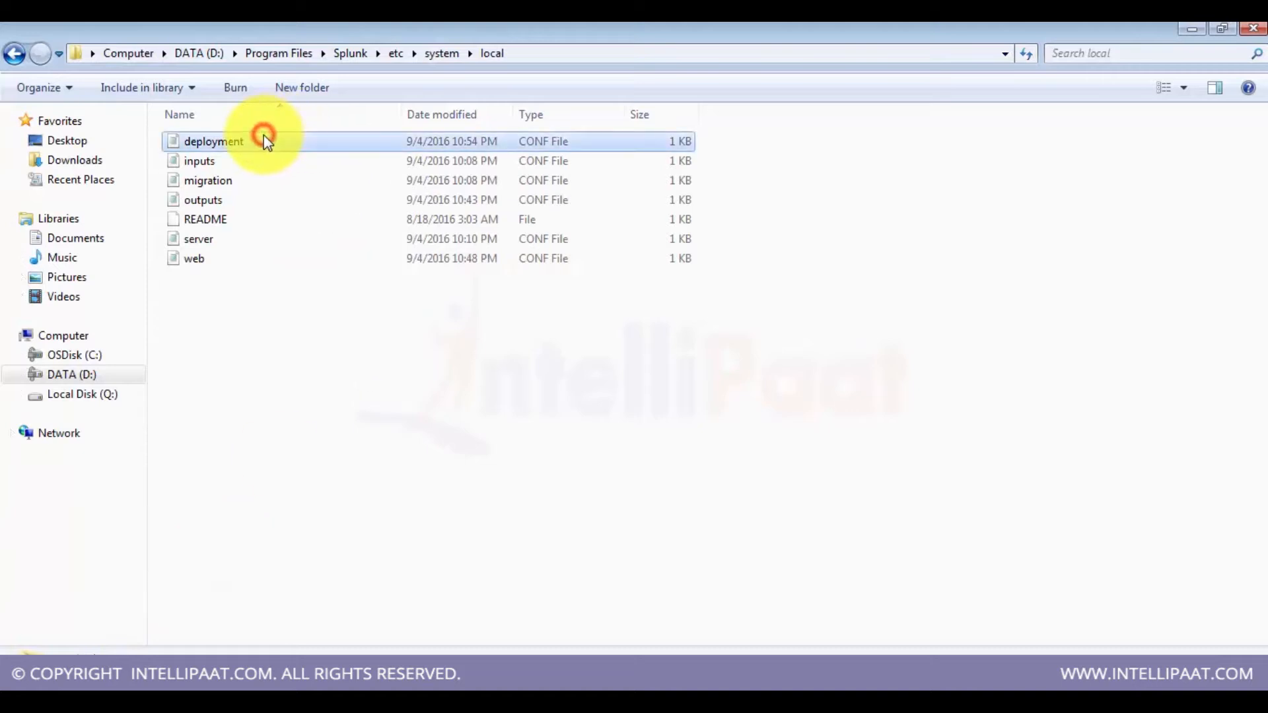
{"action": "key", "text": "shift+Delete"}
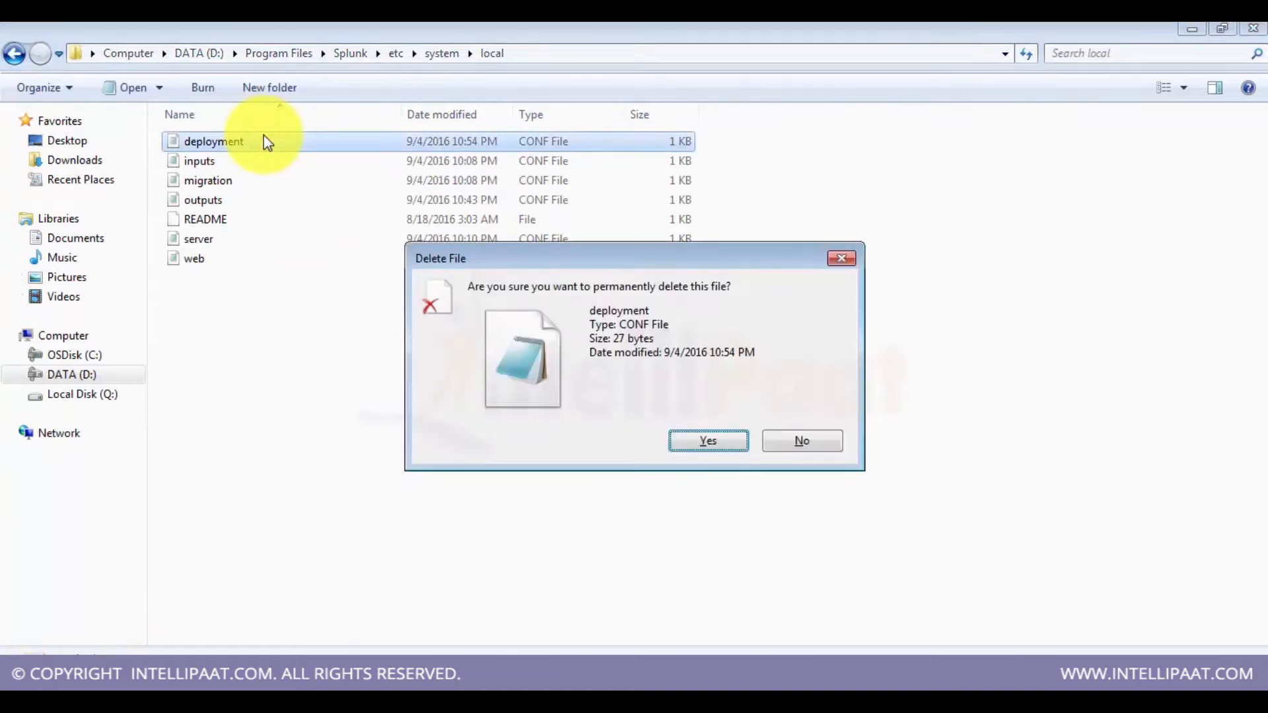
{"action": "left_click", "coordinate": [800, 447]}
Step: Open deployment.conf, save it again as deploymentclient.conf in the same folder, and close Notepad
{"action": "left_click", "coordinate": [542, 680]}
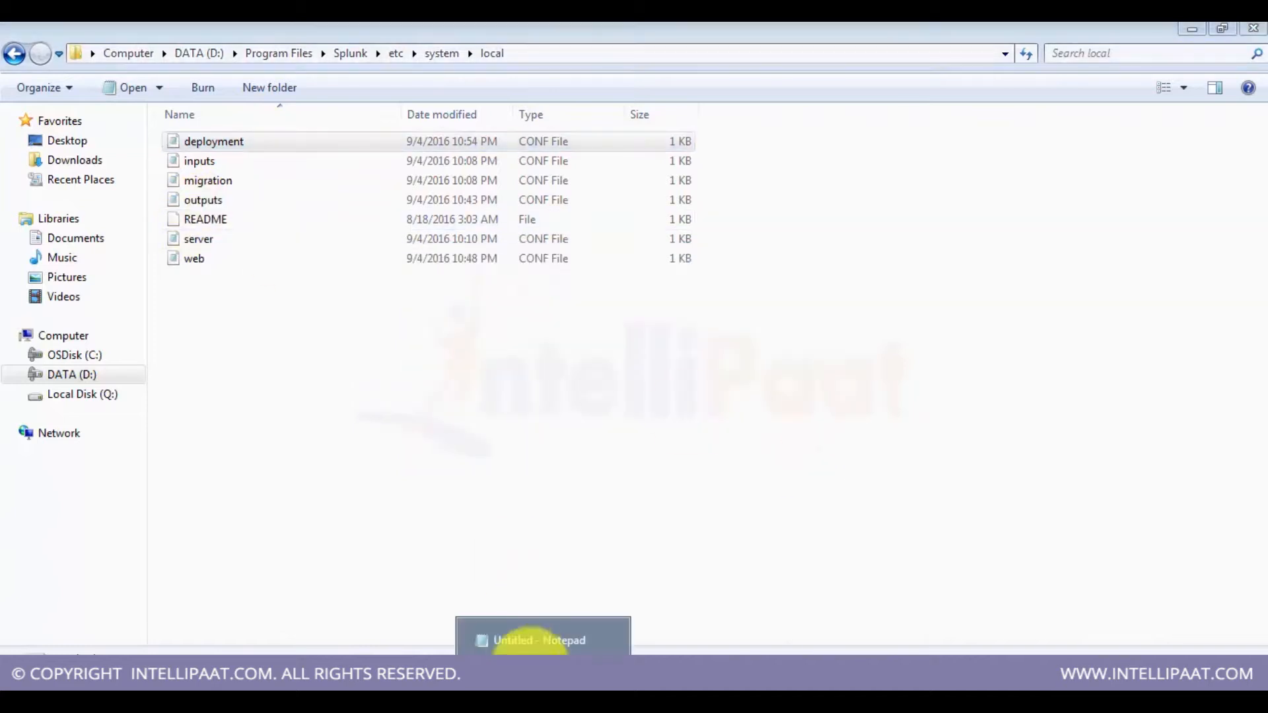
{"action": "double_click", "coordinate": [185, 141]}
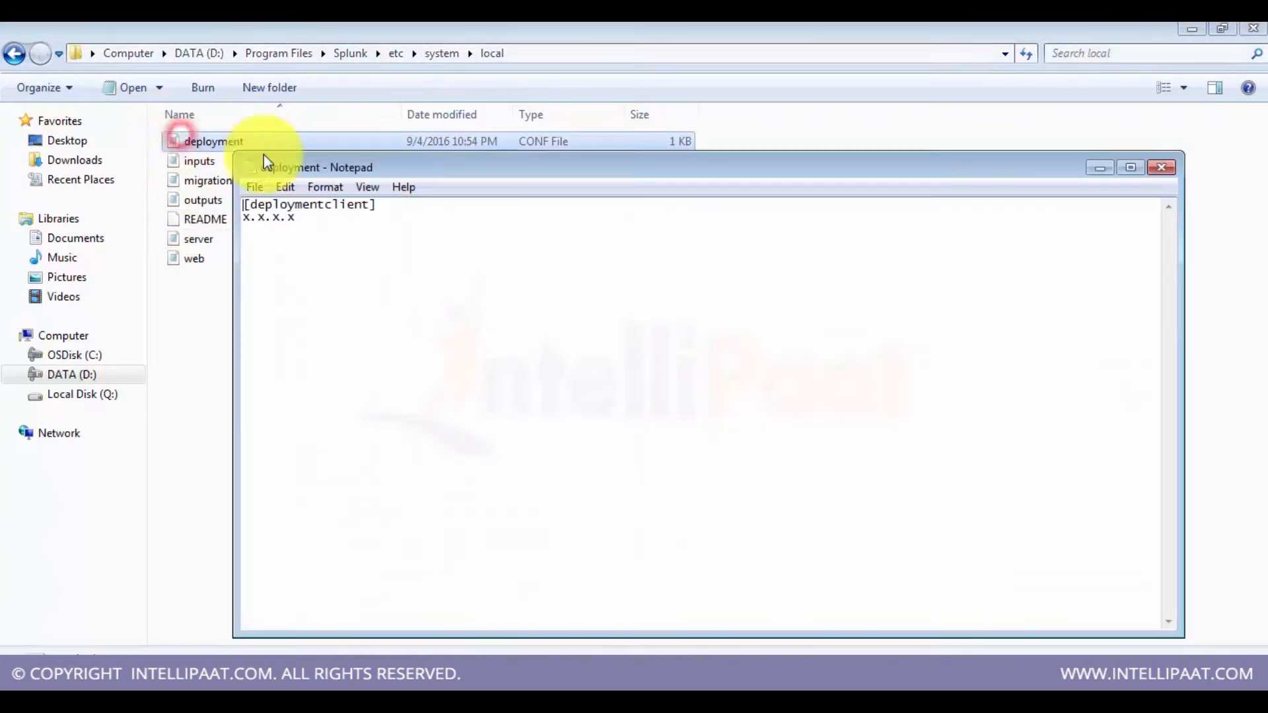
{"action": "left_click", "coordinate": [264, 189]}
{"action": "left_click", "coordinate": [300, 273]}
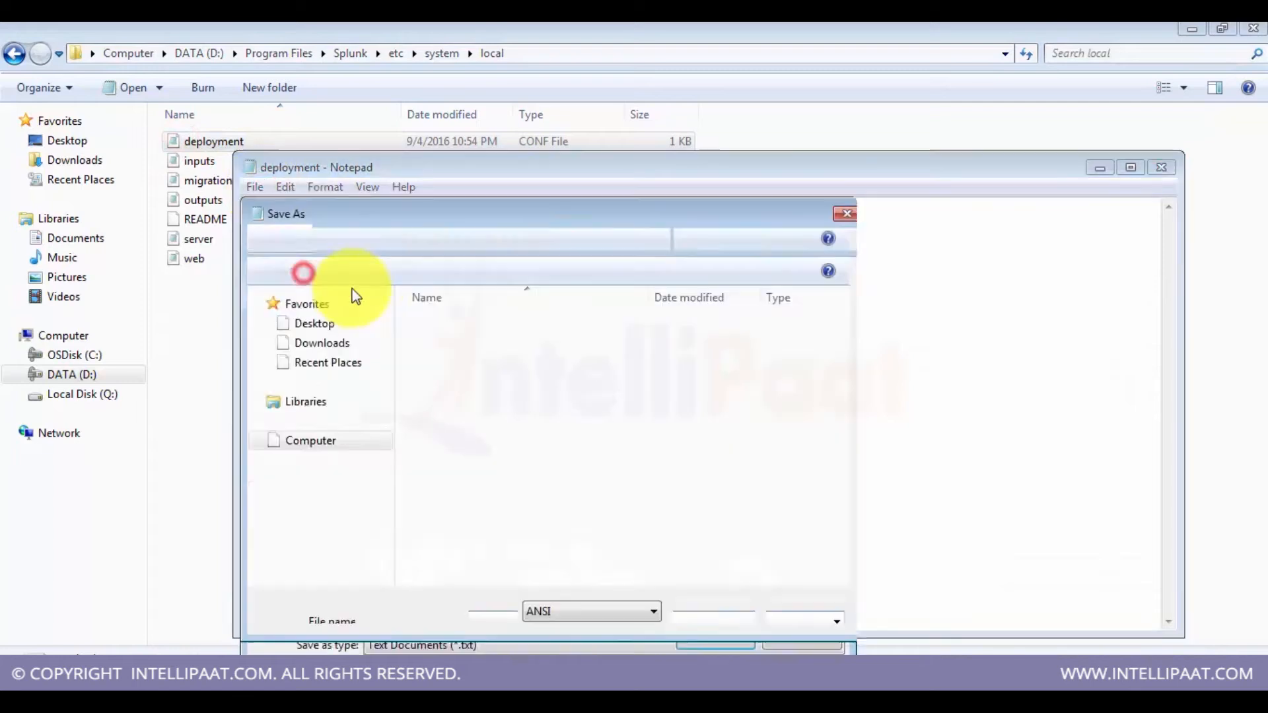
{"action": "left_click", "coordinate": [490, 546]}
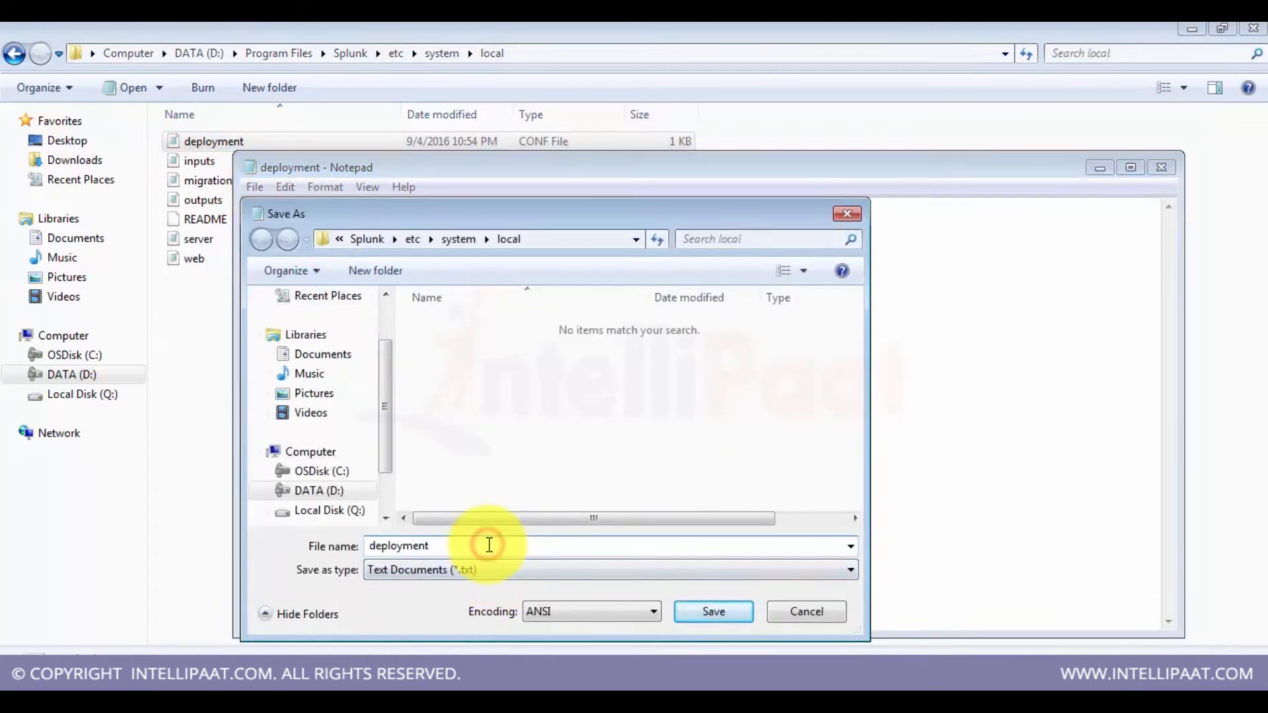
{"action": "type", "text": "client.conf"}
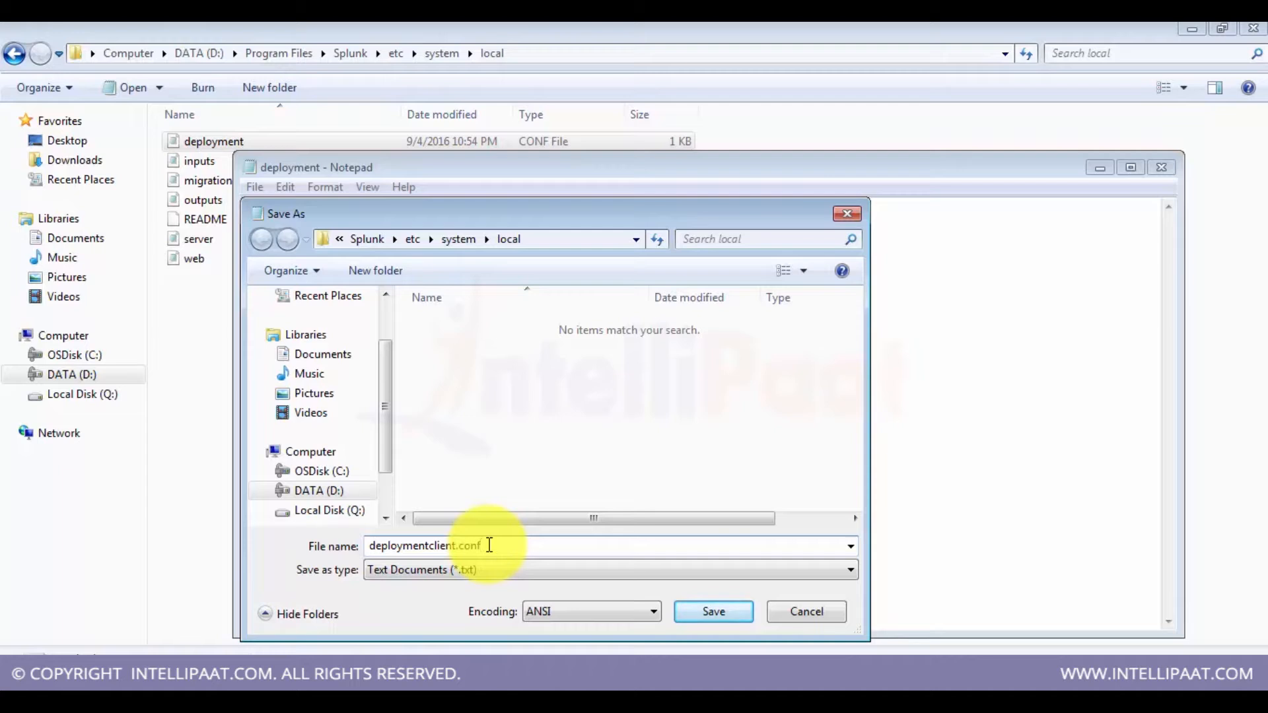
{"action": "left_click", "coordinate": [713, 612]}
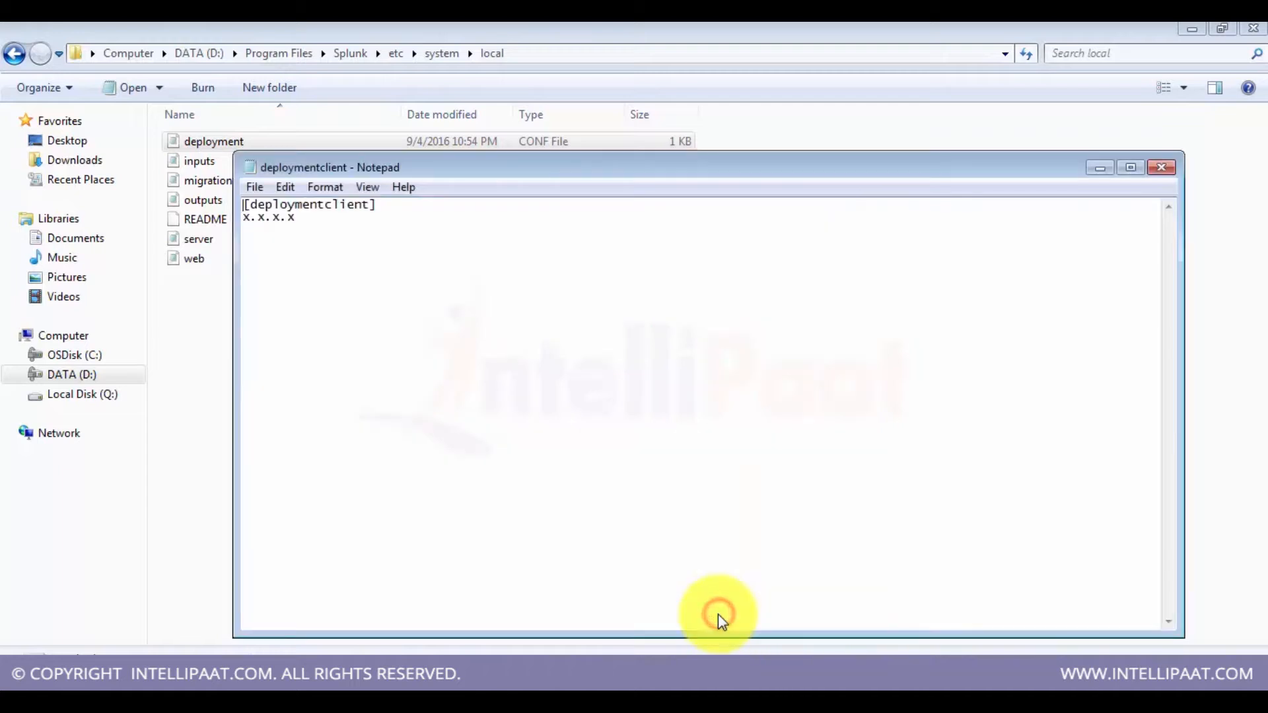
{"action": "left_click", "coordinate": [1143, 188]}
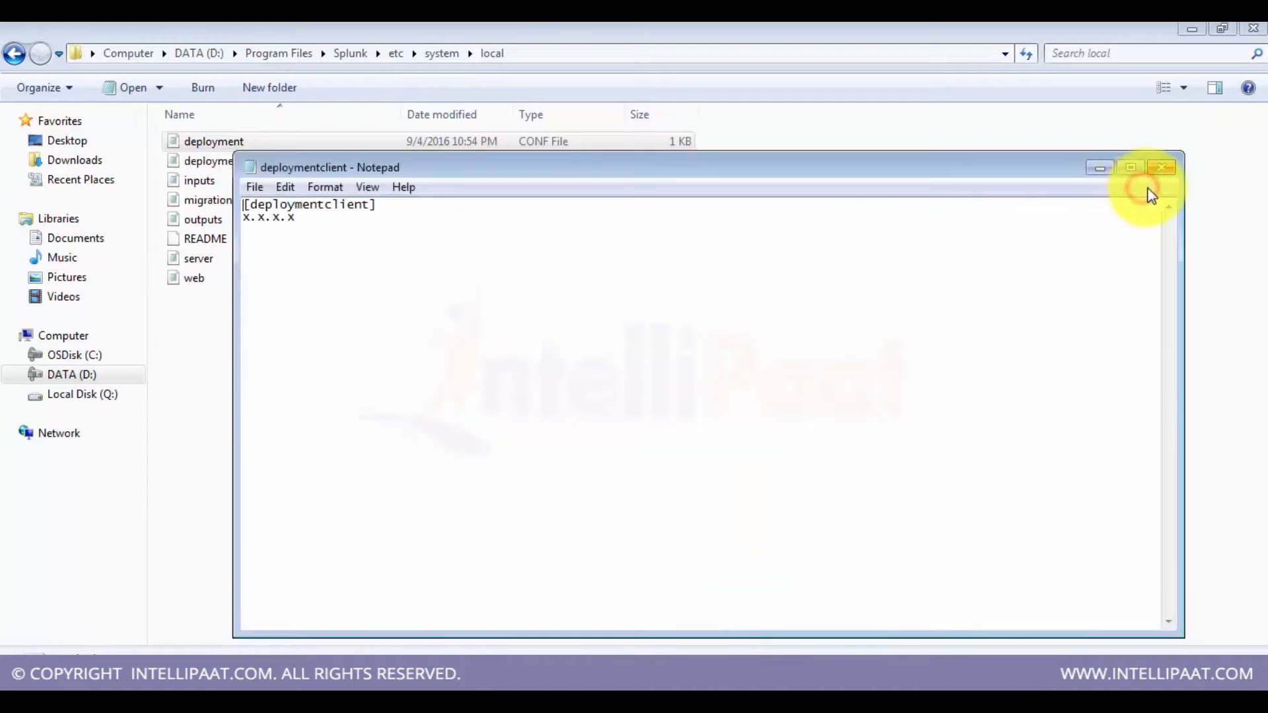
{"action": "left_click", "coordinate": [1161, 167]}
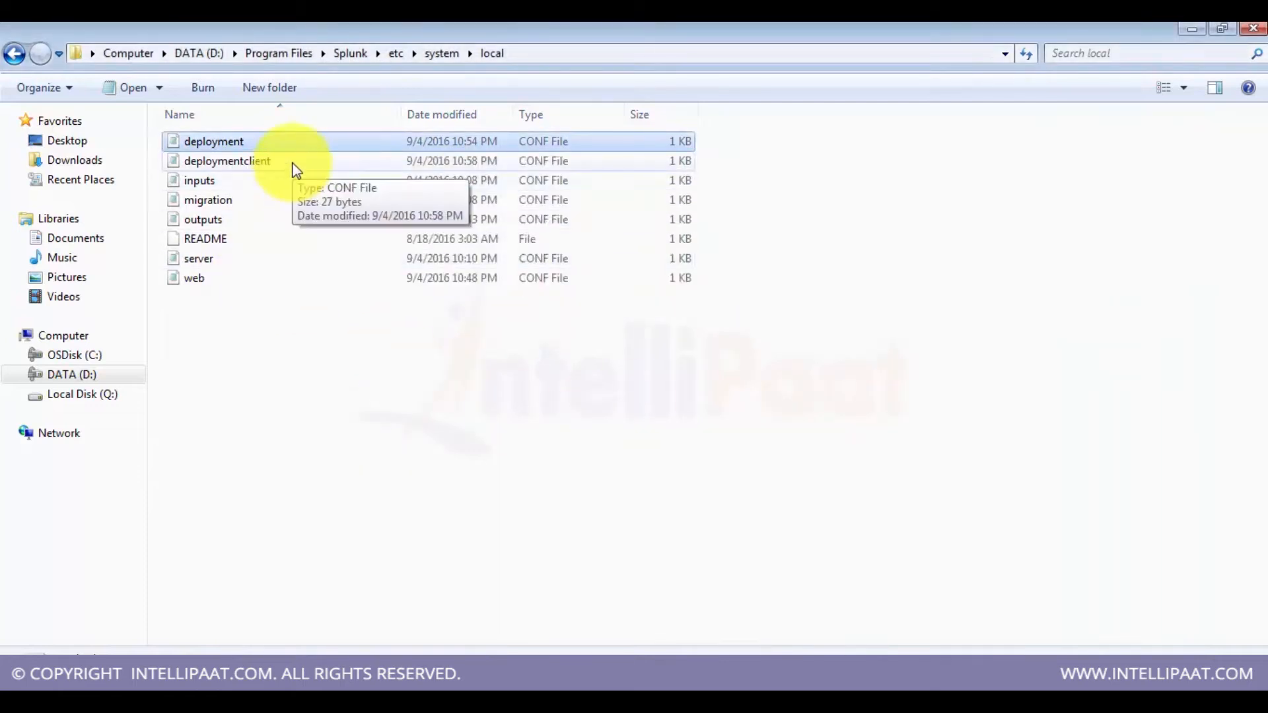
Step: Delete the old deployment.conf file from the local folder
{"action": "left_click", "coordinate": [269, 142]}
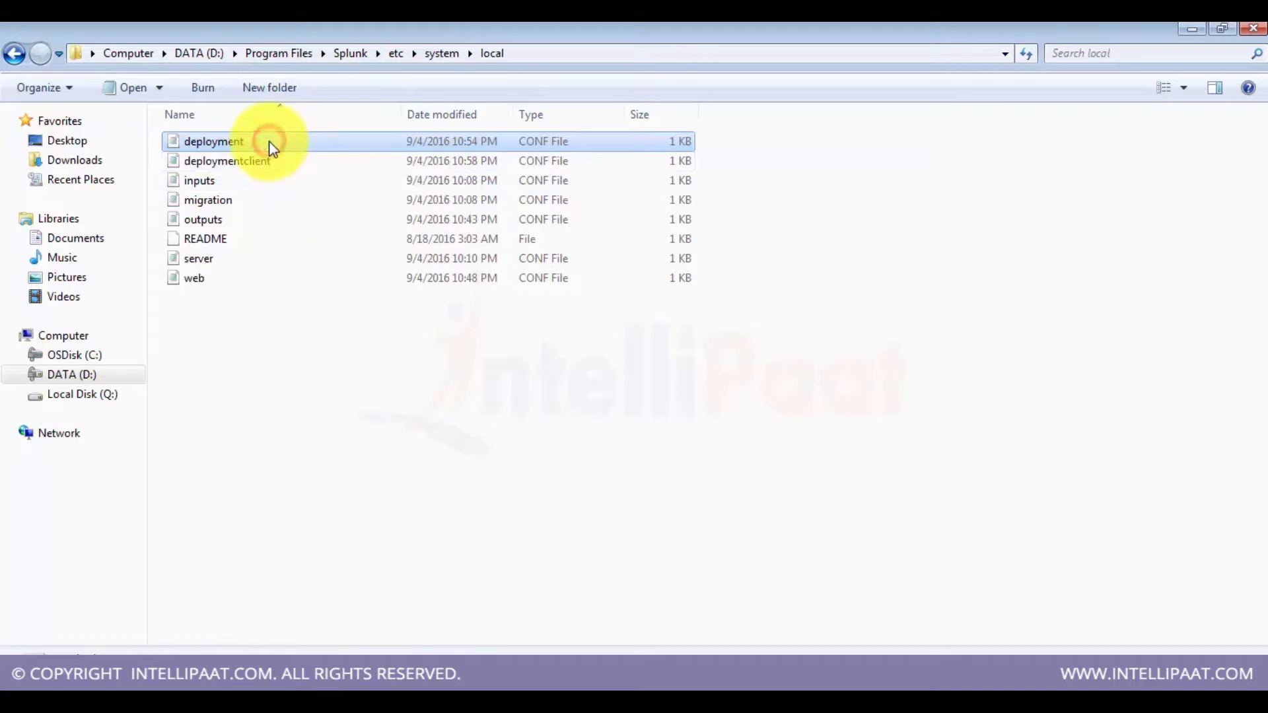
{"action": "left_click", "coordinate": [251, 152]}
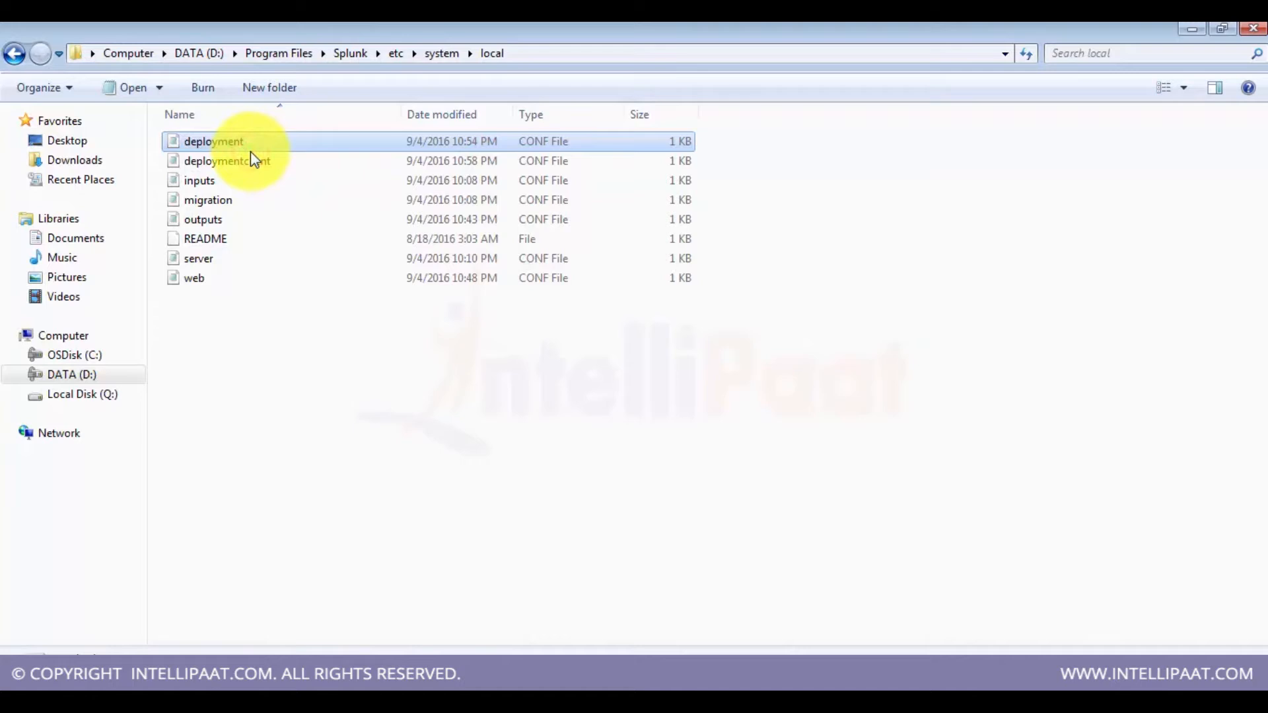
{"action": "key", "text": "Delete"}
{"action": "key", "text": "Return"}
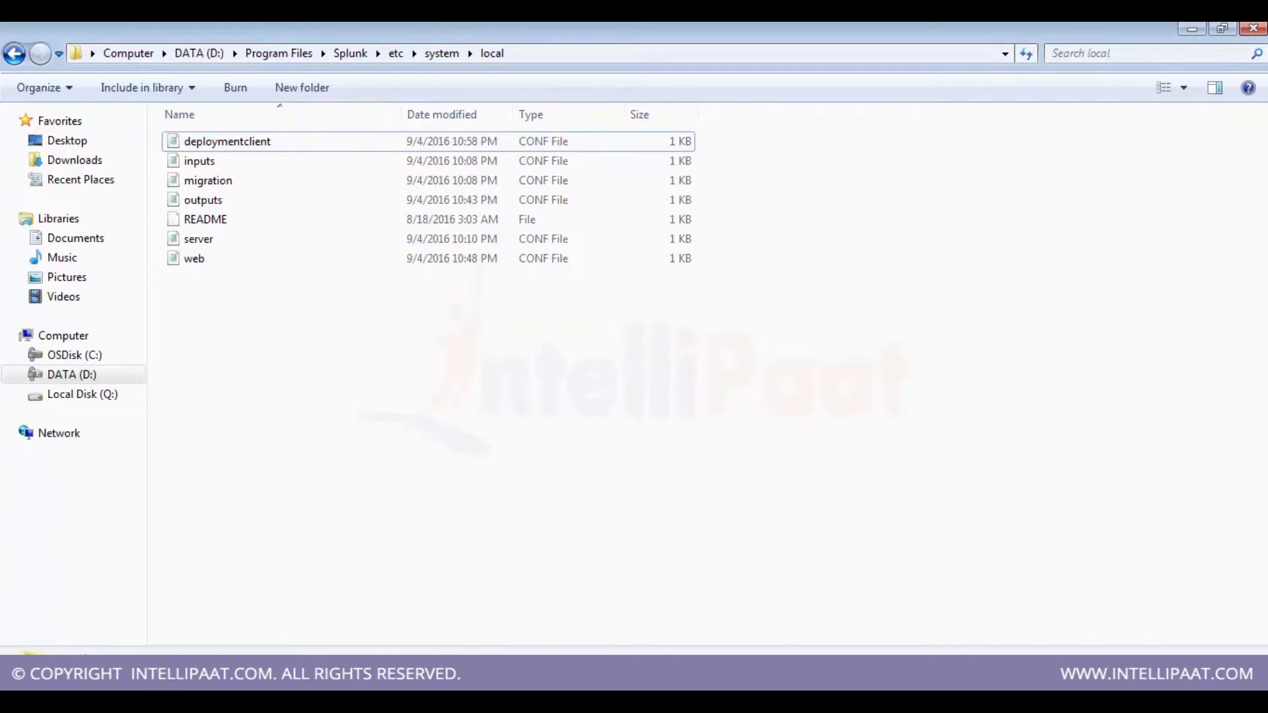
Step: Restart Splunk from the Server controls page and confirm the restart
{"action": "left_click", "coordinate": [181, 646]}
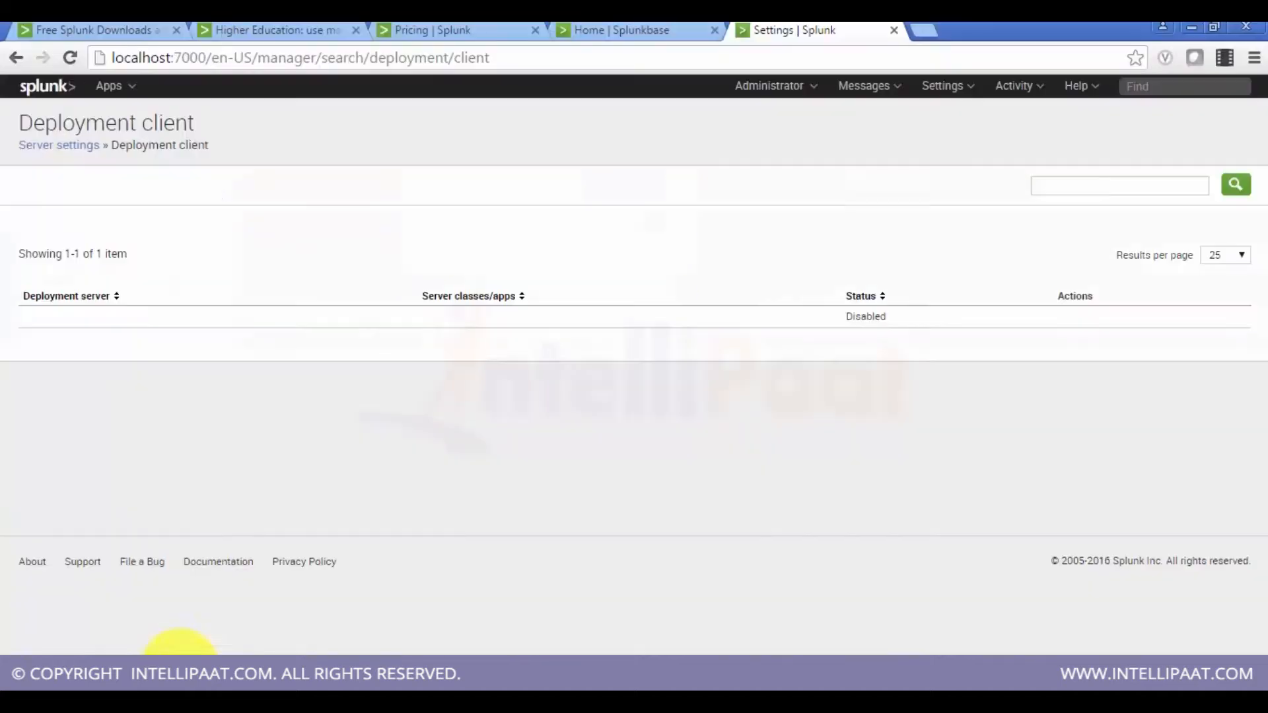
{"action": "left_click", "coordinate": [945, 87]}
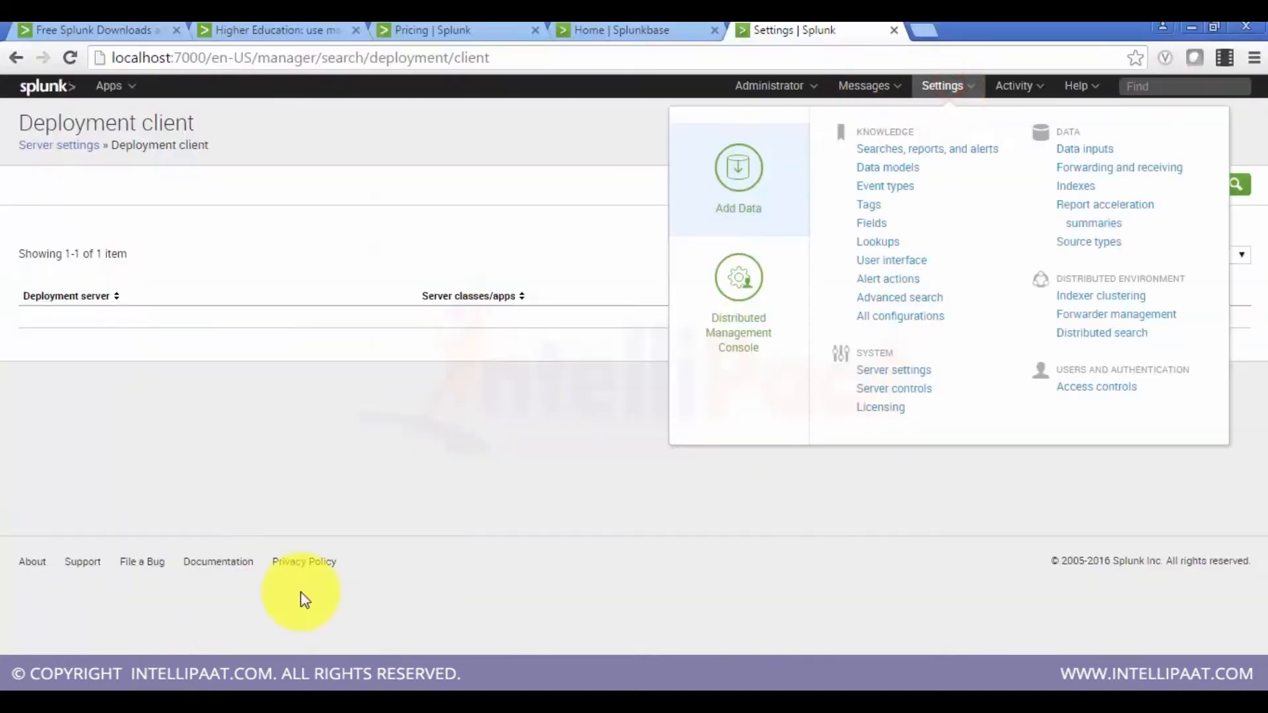
{"action": "left_click", "coordinate": [918, 388]}
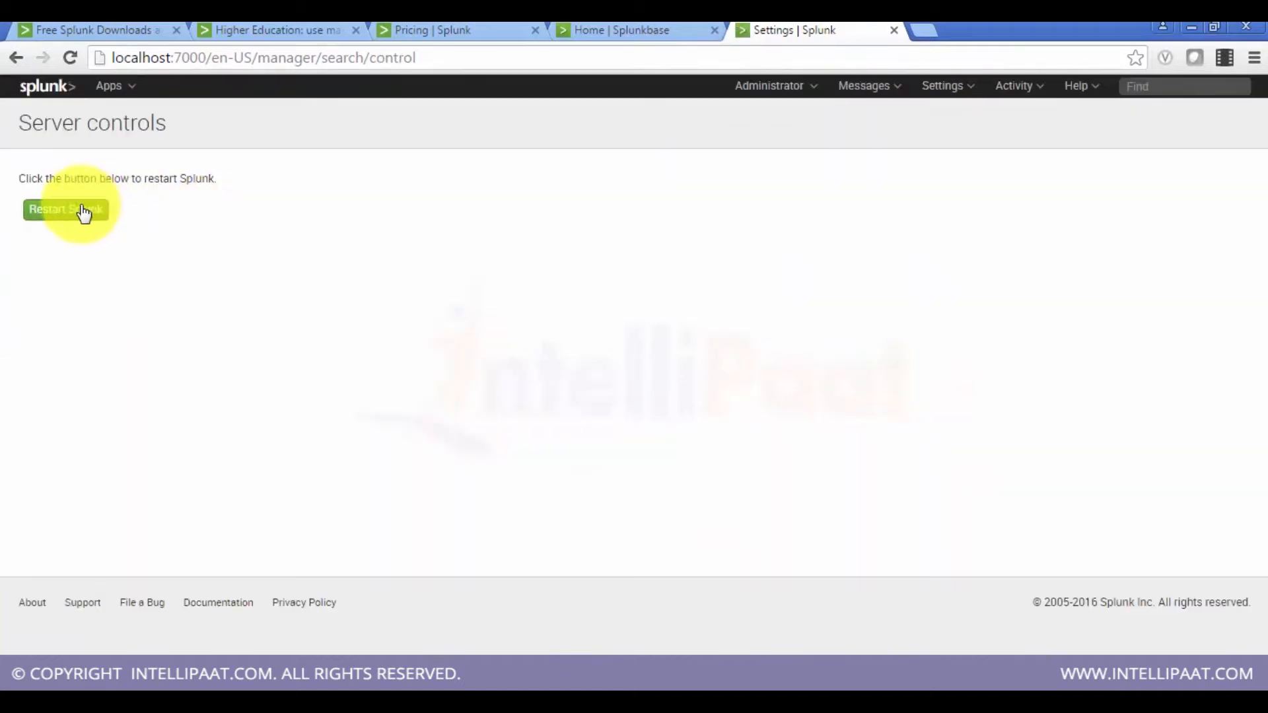
{"action": "left_click", "coordinate": [82, 210]}
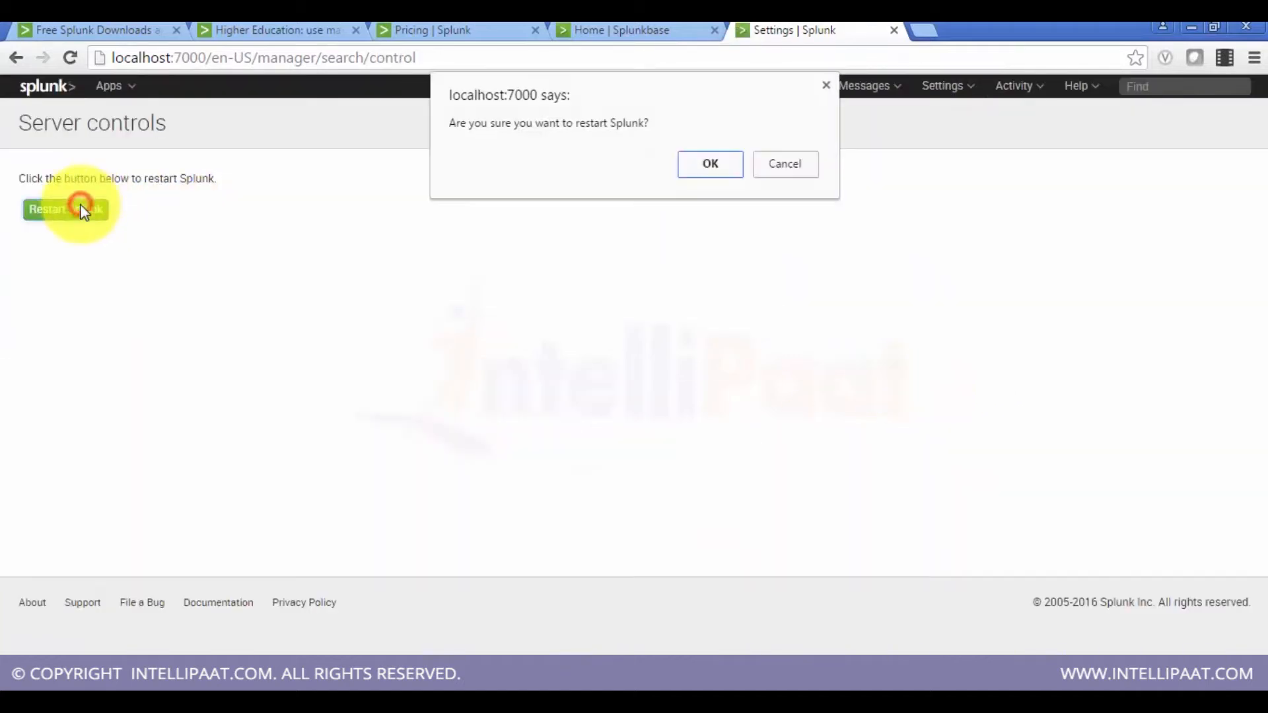
{"action": "left_click", "coordinate": [706, 171]}
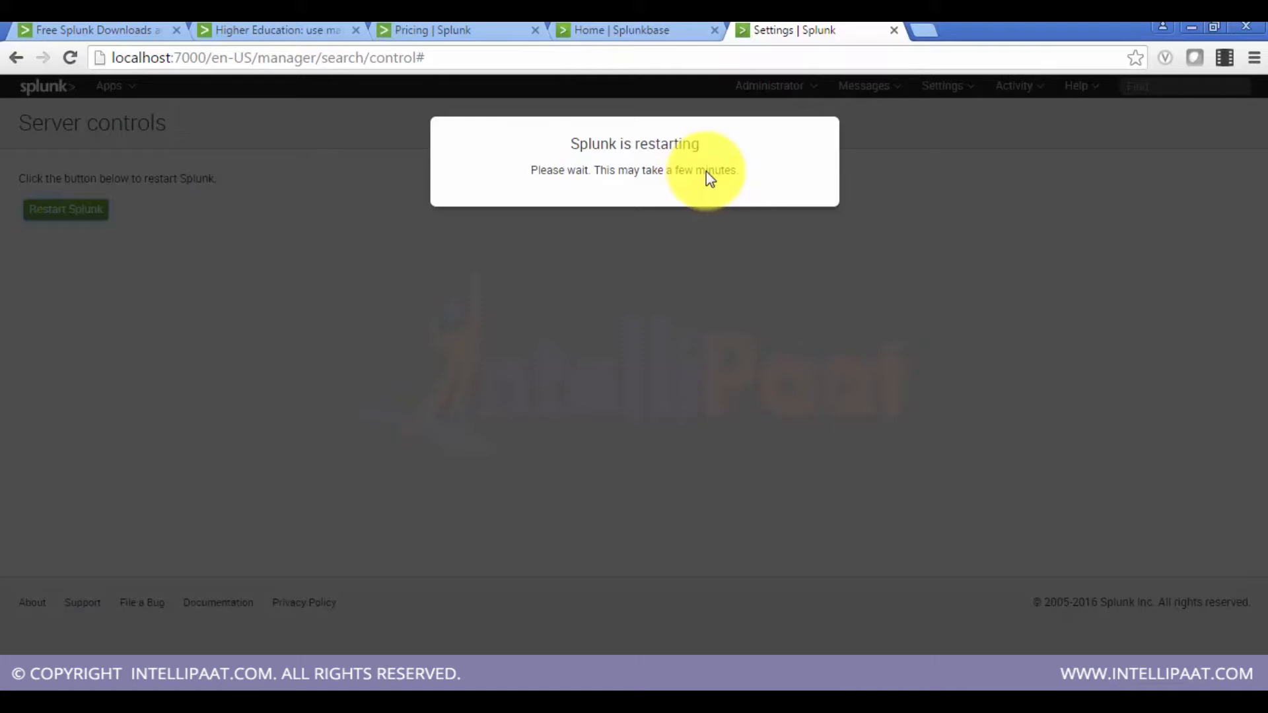
Step: In the command prompt, list the contents of the Splunk bin folder and scroll through the listing
{"action": "left_click", "coordinate": [773, 693]}
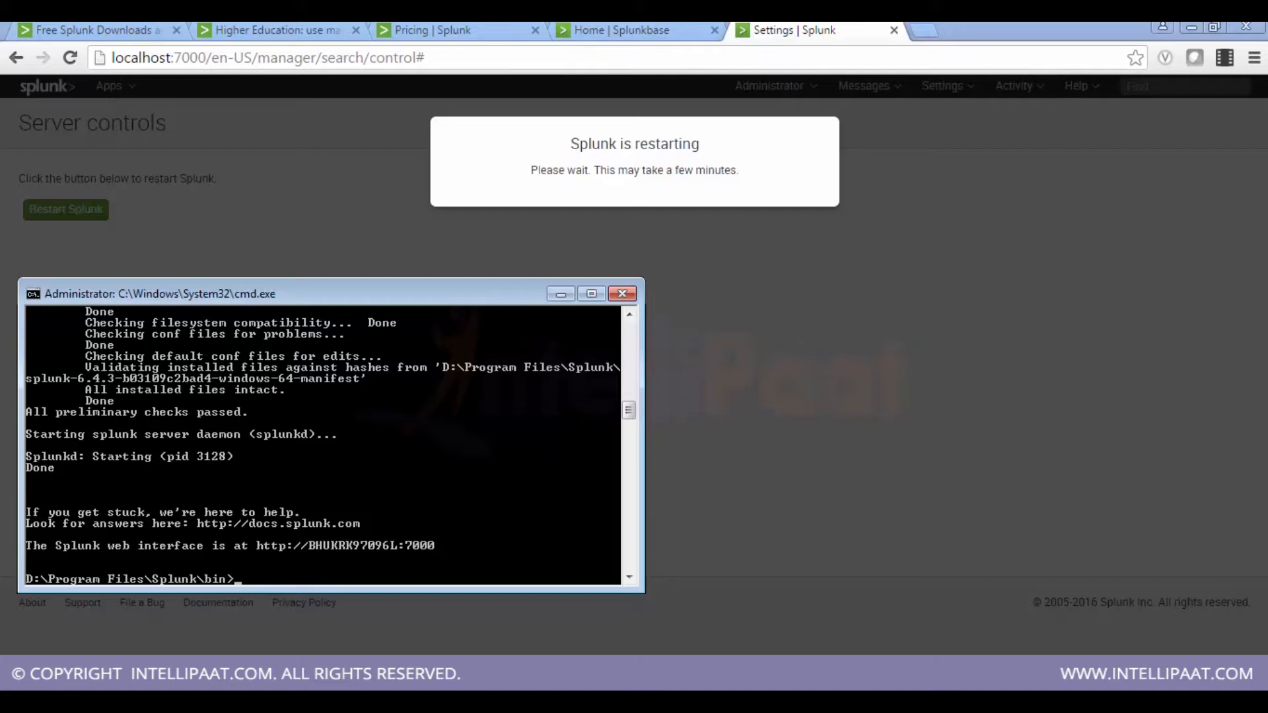
{"action": "type", "text": "dir"}
{"action": "key", "text": "Return"}
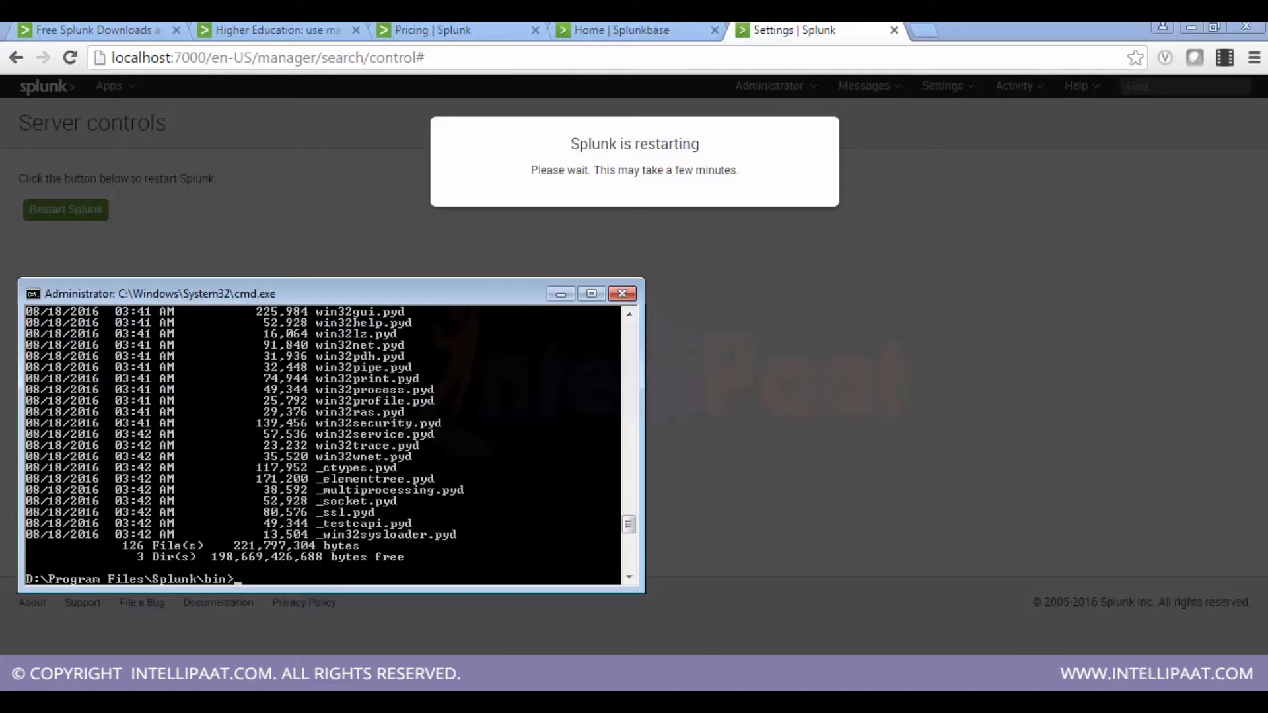
{"action": "left_click", "coordinate": [594, 292]}
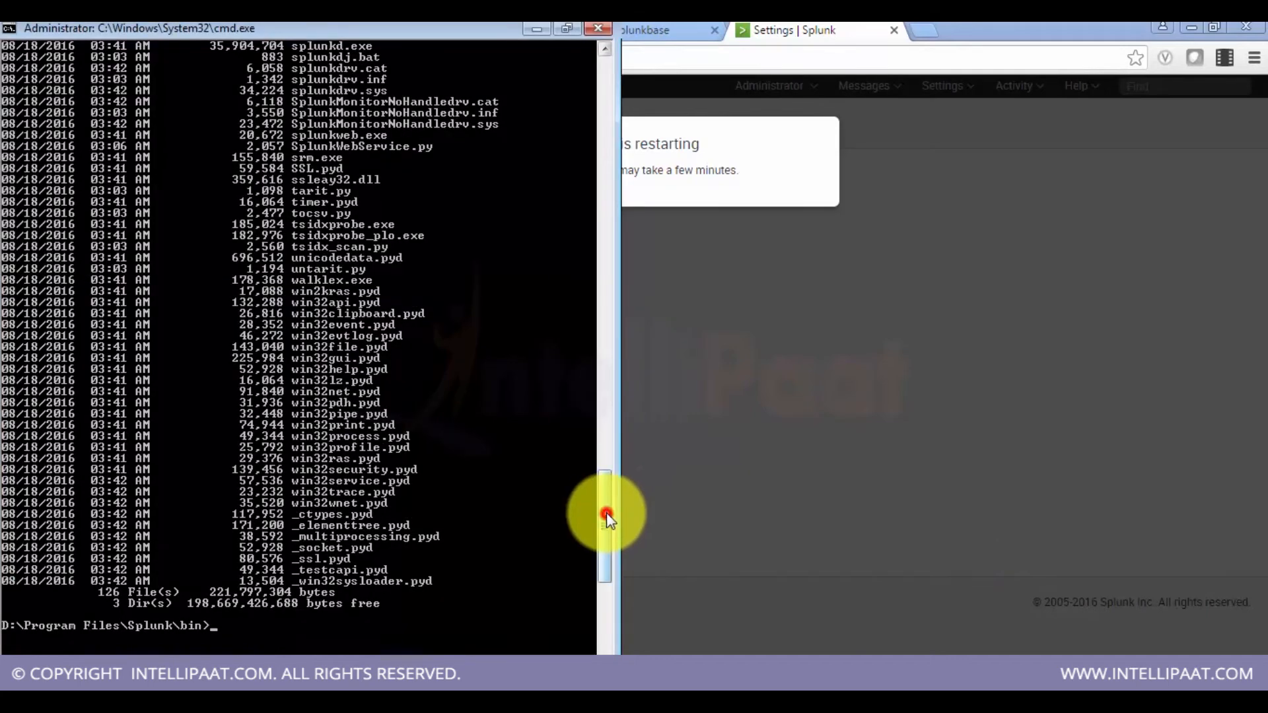
{"action": "left_click_drag", "start_coordinate": [606, 513], "coordinate": [610, 335]}
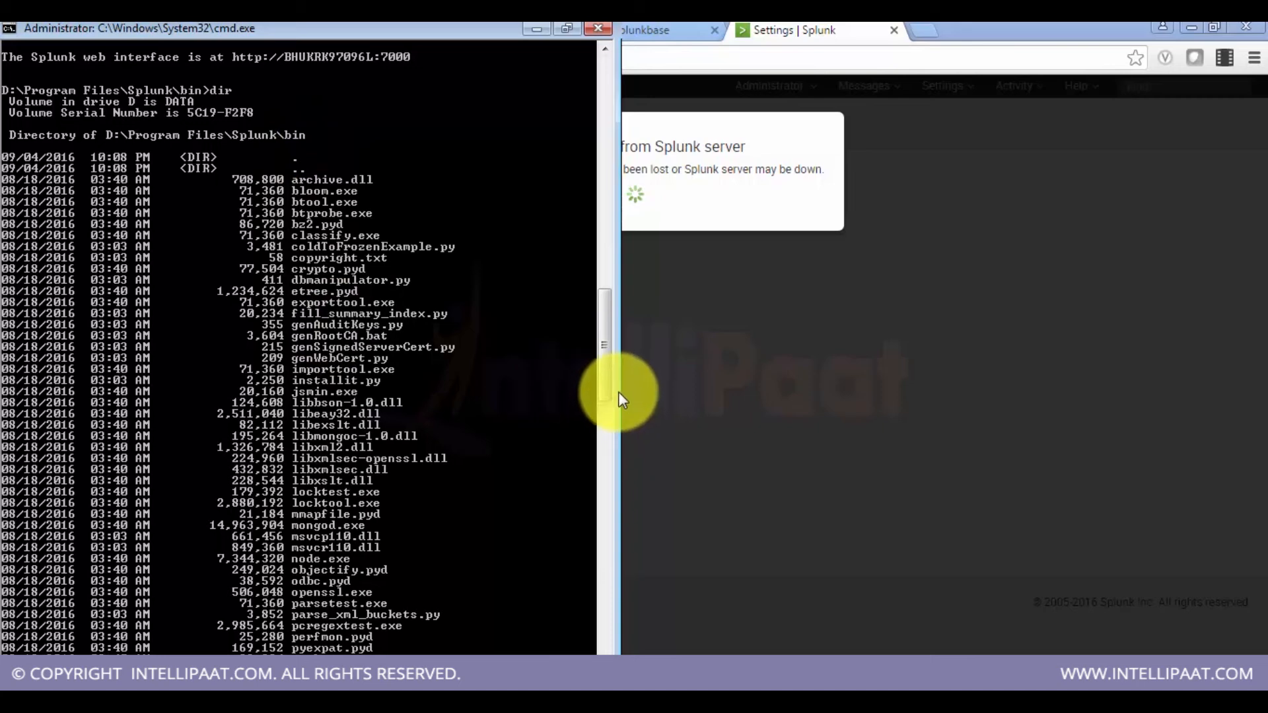
{"action": "scroll", "coordinate": [540, 502], "scroll_direction": "down", "scroll_amount": 20}
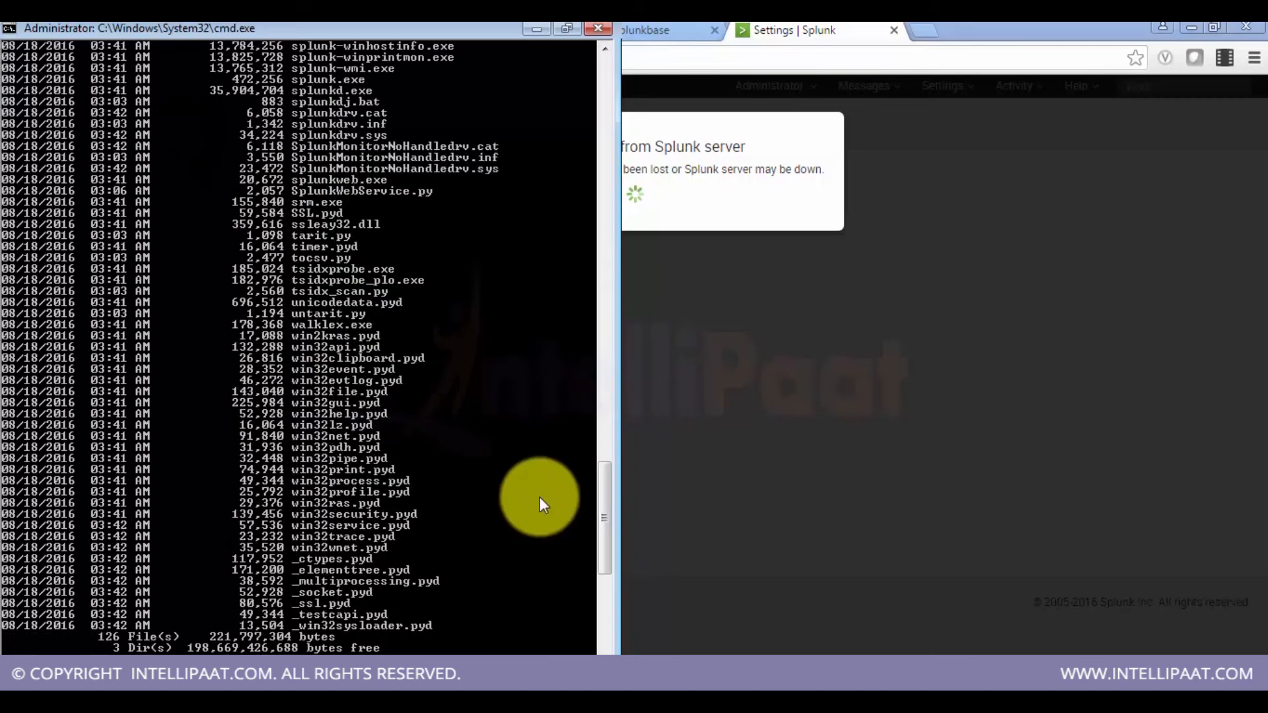
Step: Navigate from the Splunk folder into etc and then etc\apps, listing each directory's contents
{"action": "type", "text": "cd .."}
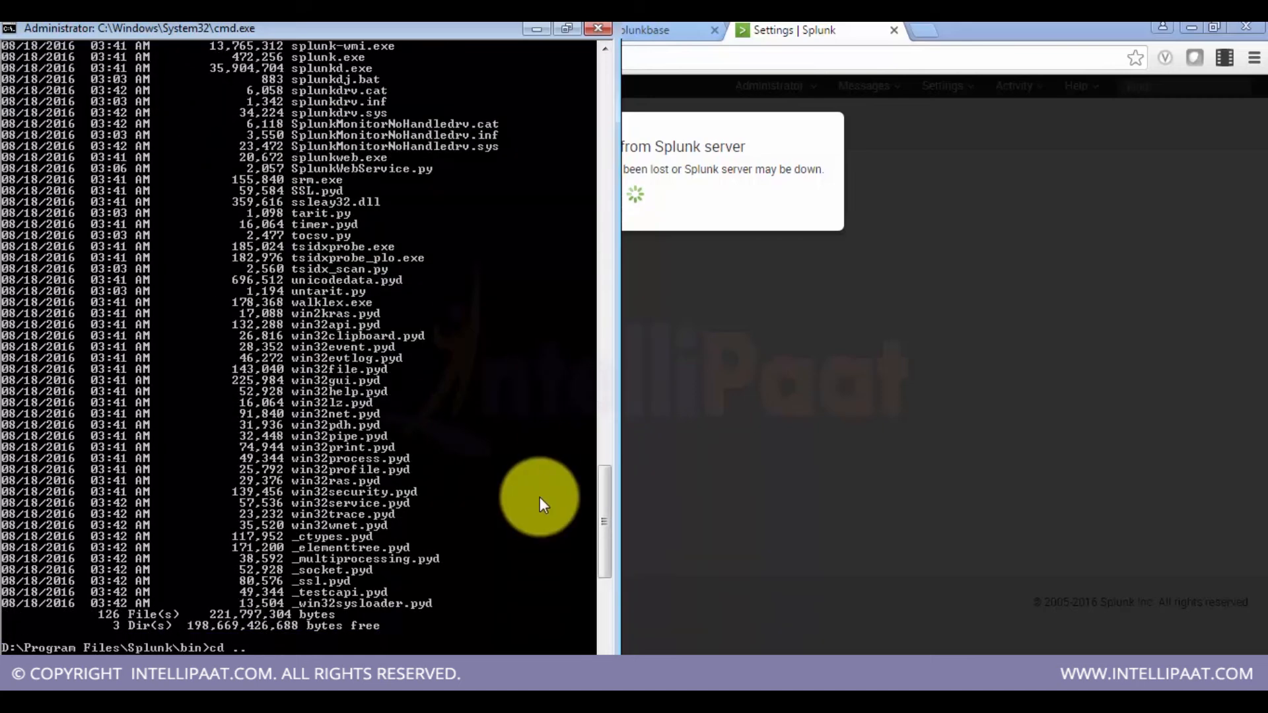
{"action": "key", "text": "Return"}
{"action": "type", "text": "dir"}
{"action": "key", "text": "Return"}
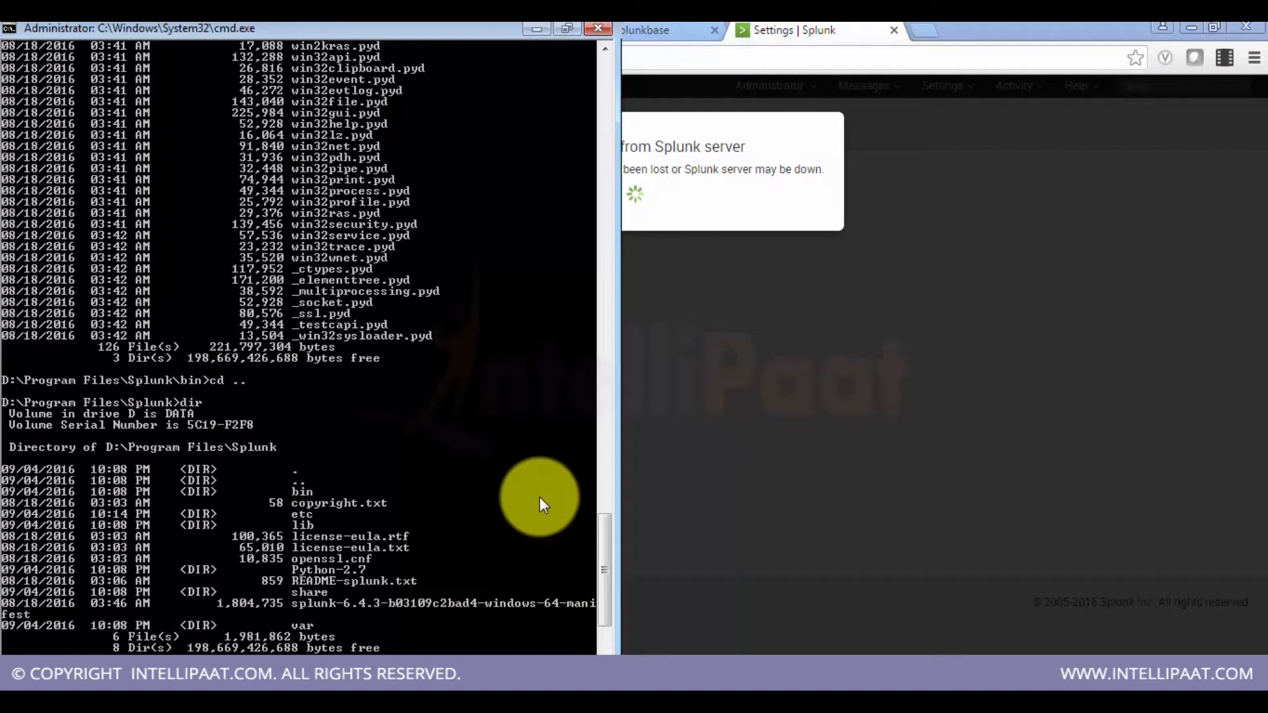
{"action": "type", "text": "cd etc"}
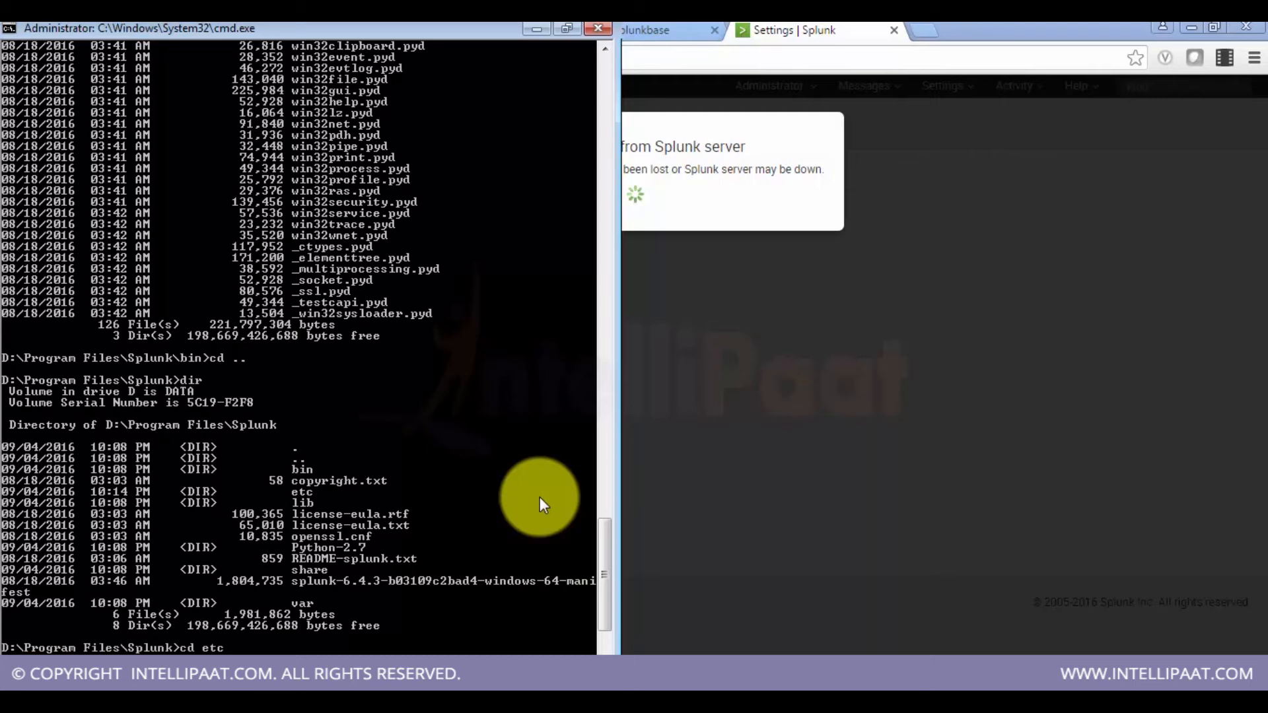
{"action": "key", "text": "Return"}
{"action": "type", "text": "dir"}
{"action": "key", "text": "Return"}
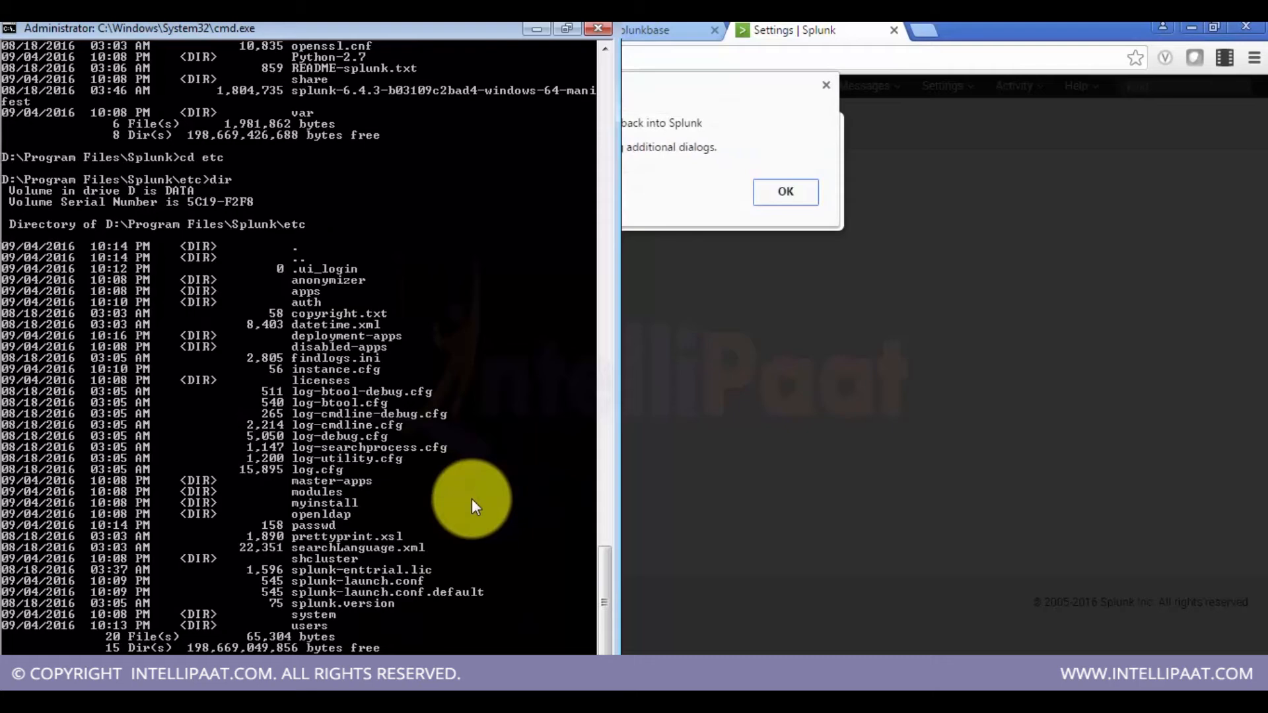
{"action": "type", "text": "cd apps"}
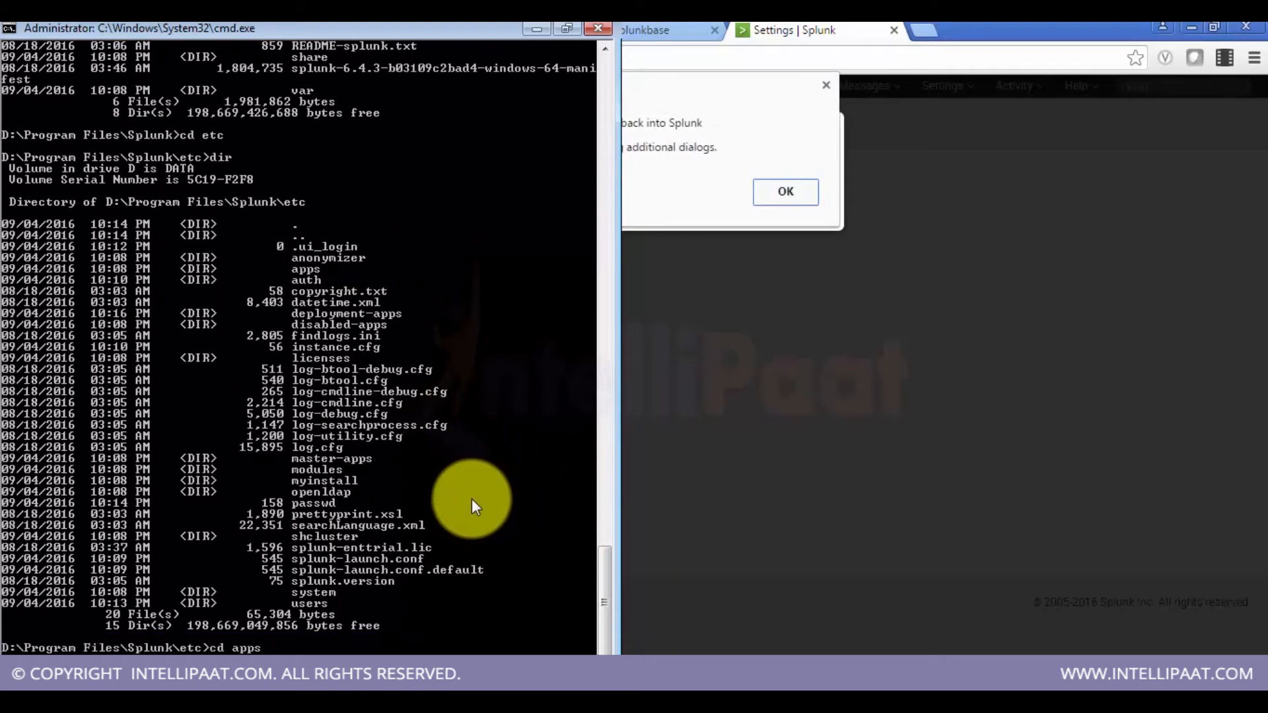
{"action": "key", "text": "Return"}
{"action": "type", "text": "dir"}
{"action": "key", "text": "Return"}
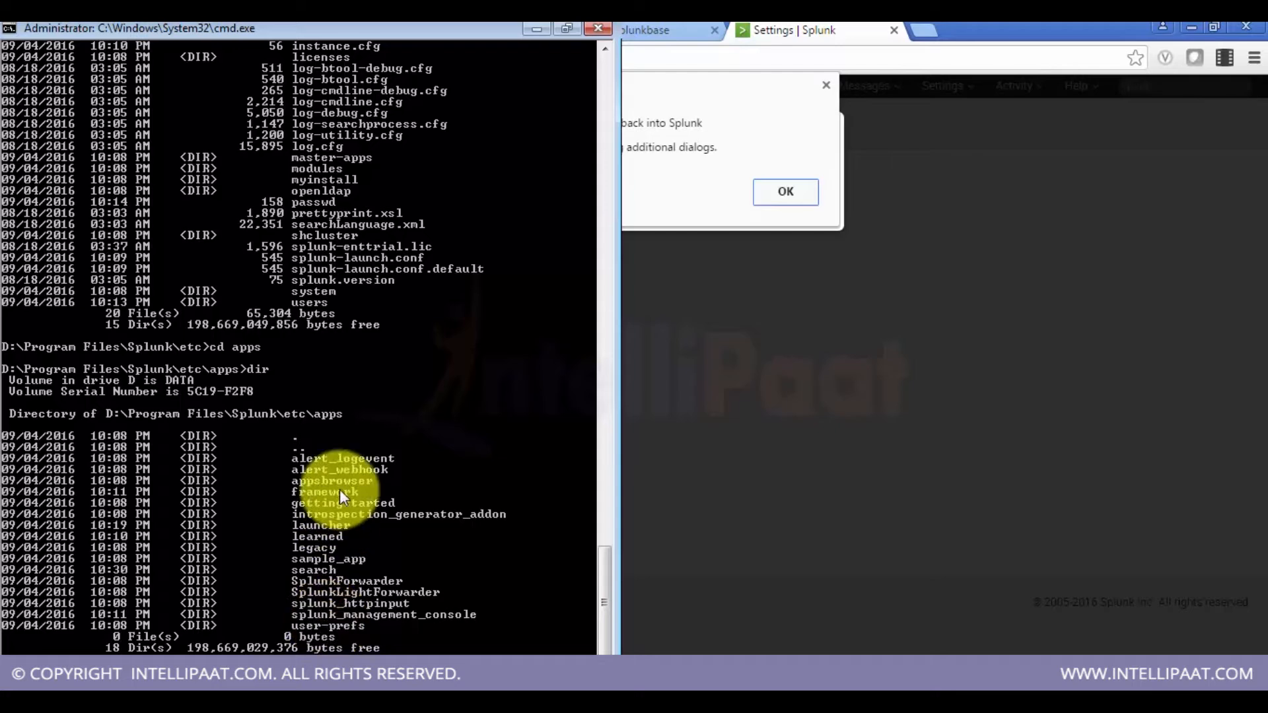
Step: Acknowledge the restart notice and log back into Splunk with the admin username and password
{"action": "left_click", "coordinate": [698, 194]}
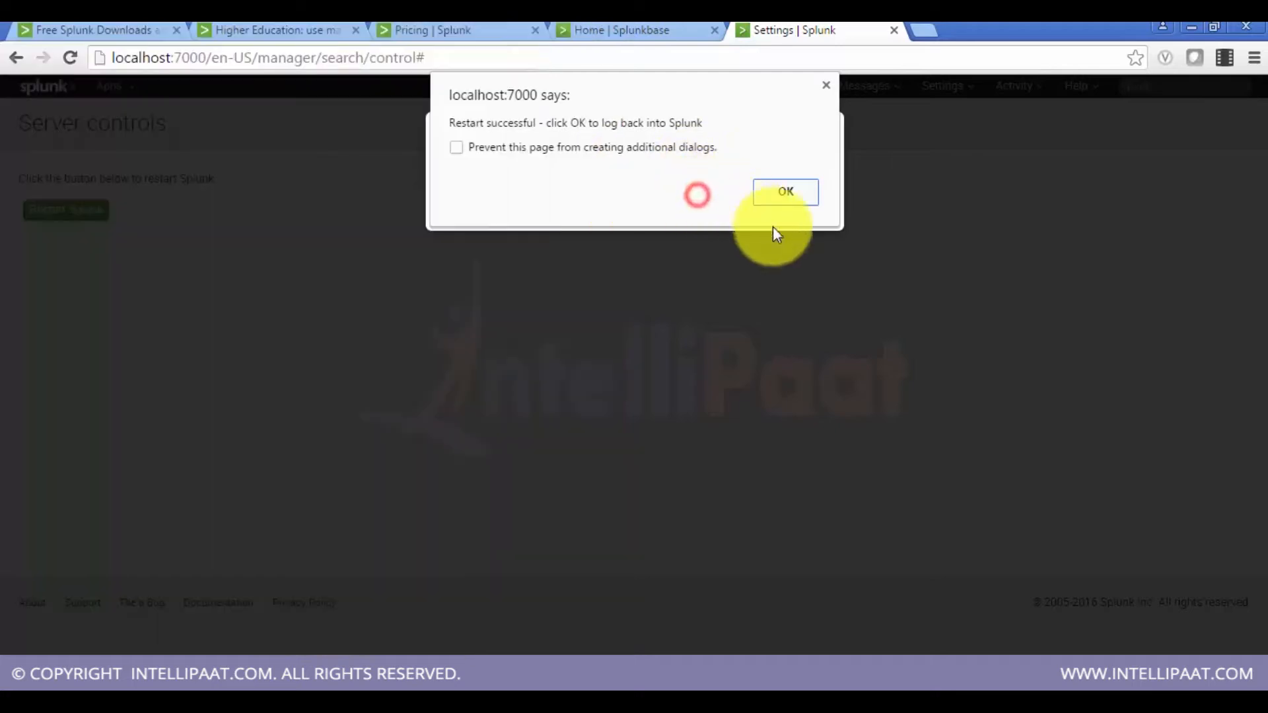
{"action": "left_click", "coordinate": [800, 200]}
{"action": "type", "text": "admin"}
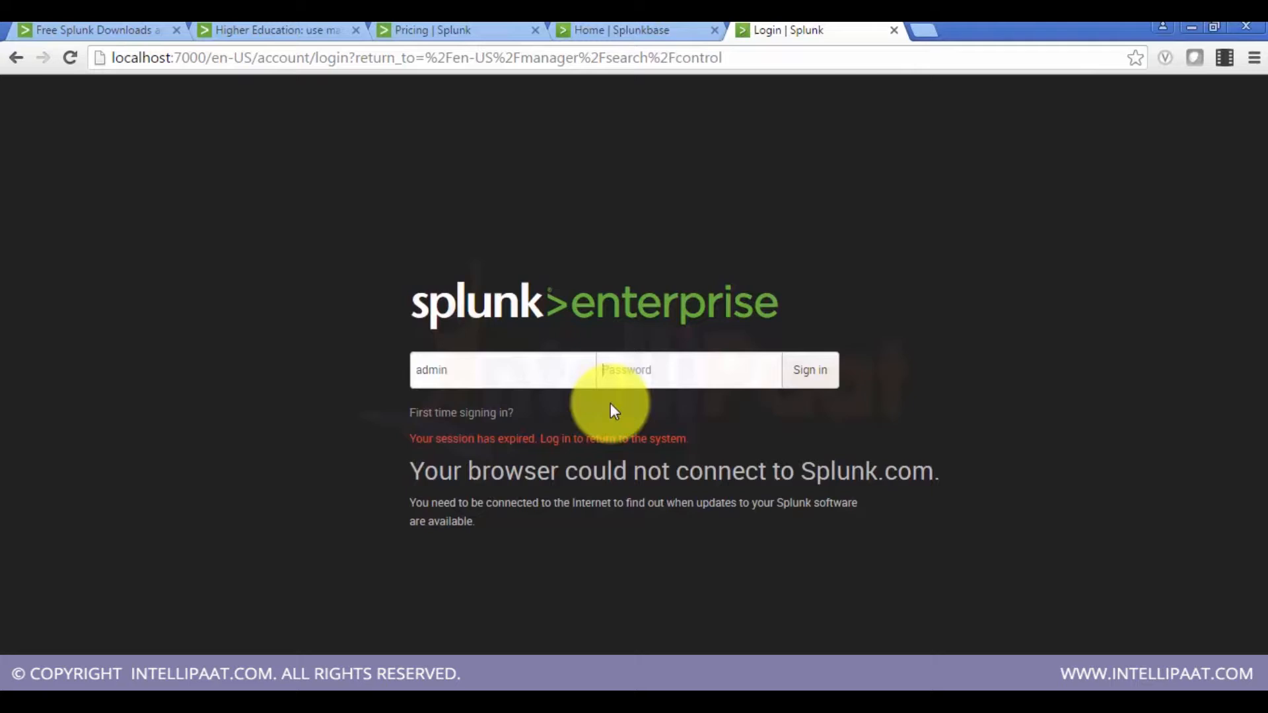
{"action": "type", "text": "me"}
{"action": "key", "text": "Return"}
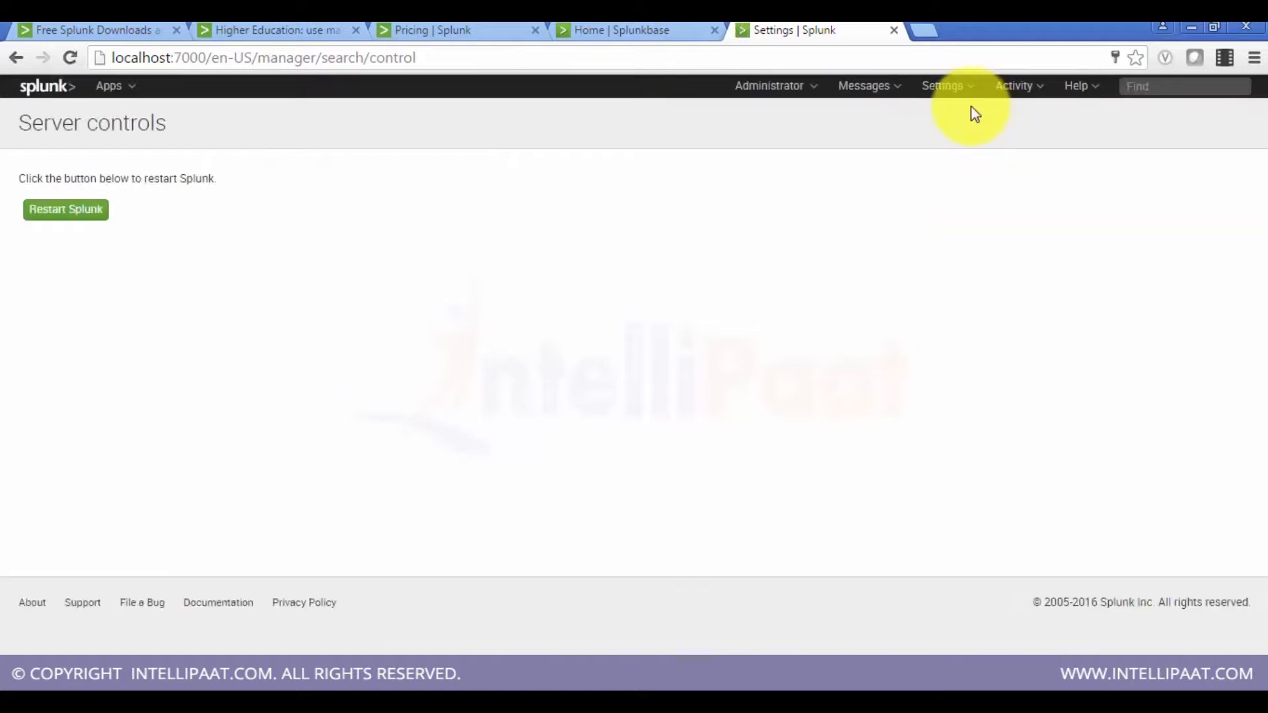
Step: Open the Deployment client page under Server settings
{"action": "left_click", "coordinate": [943, 86]}
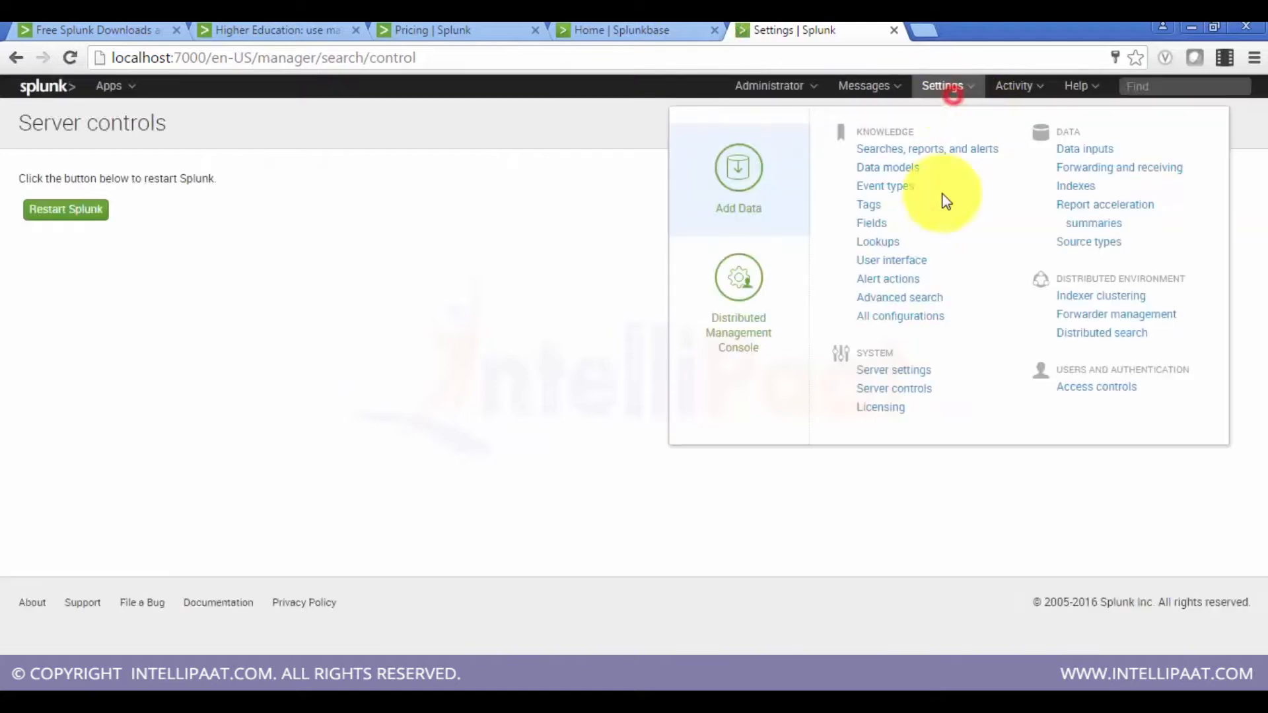
{"action": "left_click", "coordinate": [890, 371]}
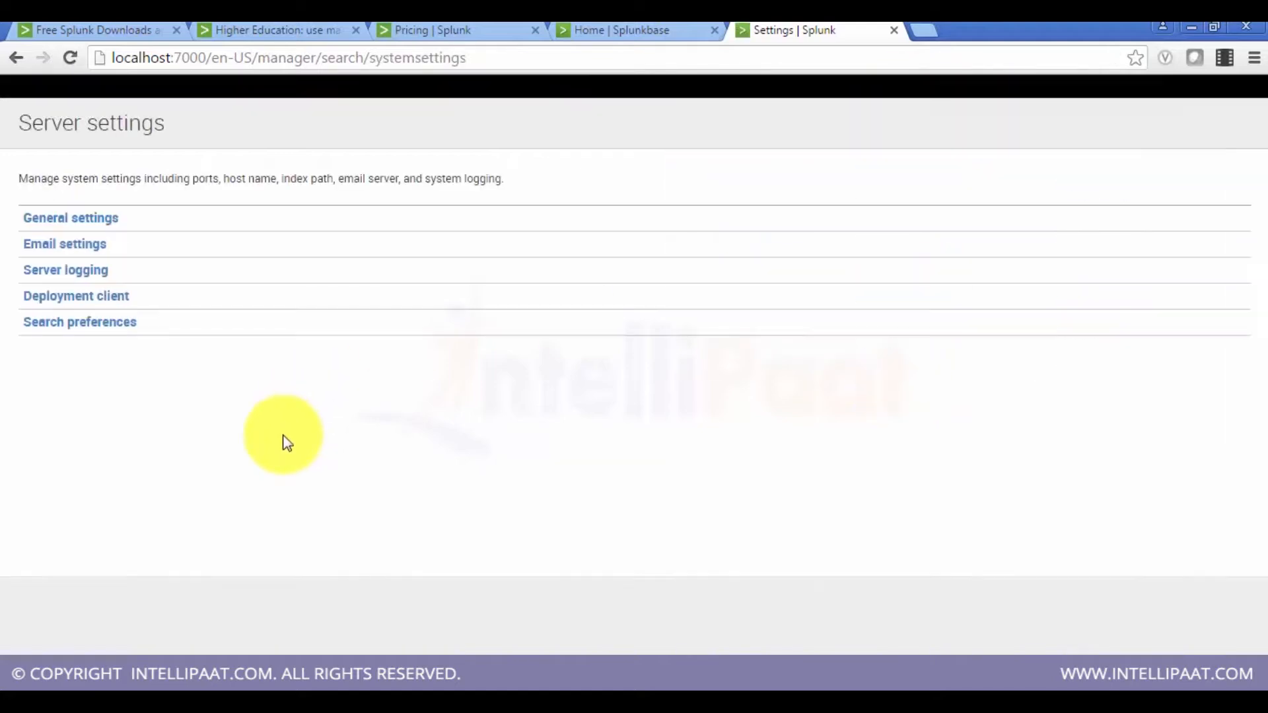
{"action": "left_click", "coordinate": [80, 298]}
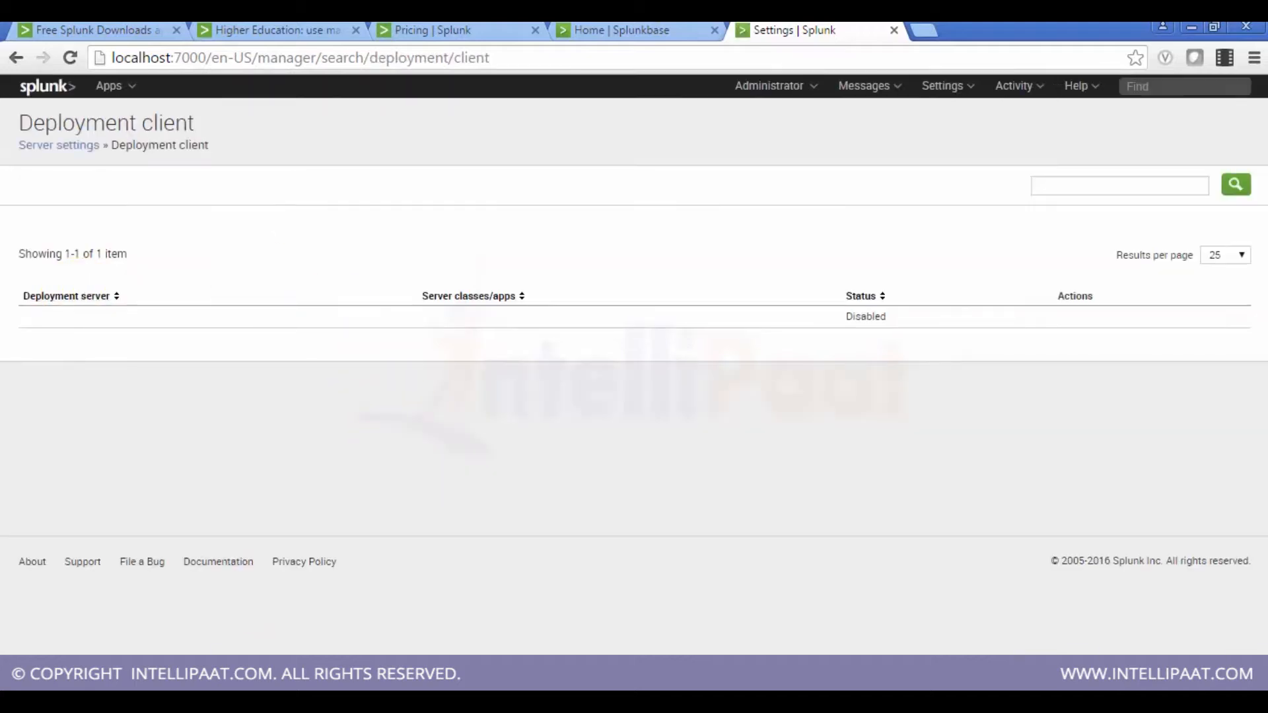
Step: Delete the deploymentclient.conf file from the etc\system\local folder
{"action": "mouse_move", "coordinate": [125, 670]}
{"action": "left_click", "coordinate": [125, 637]}
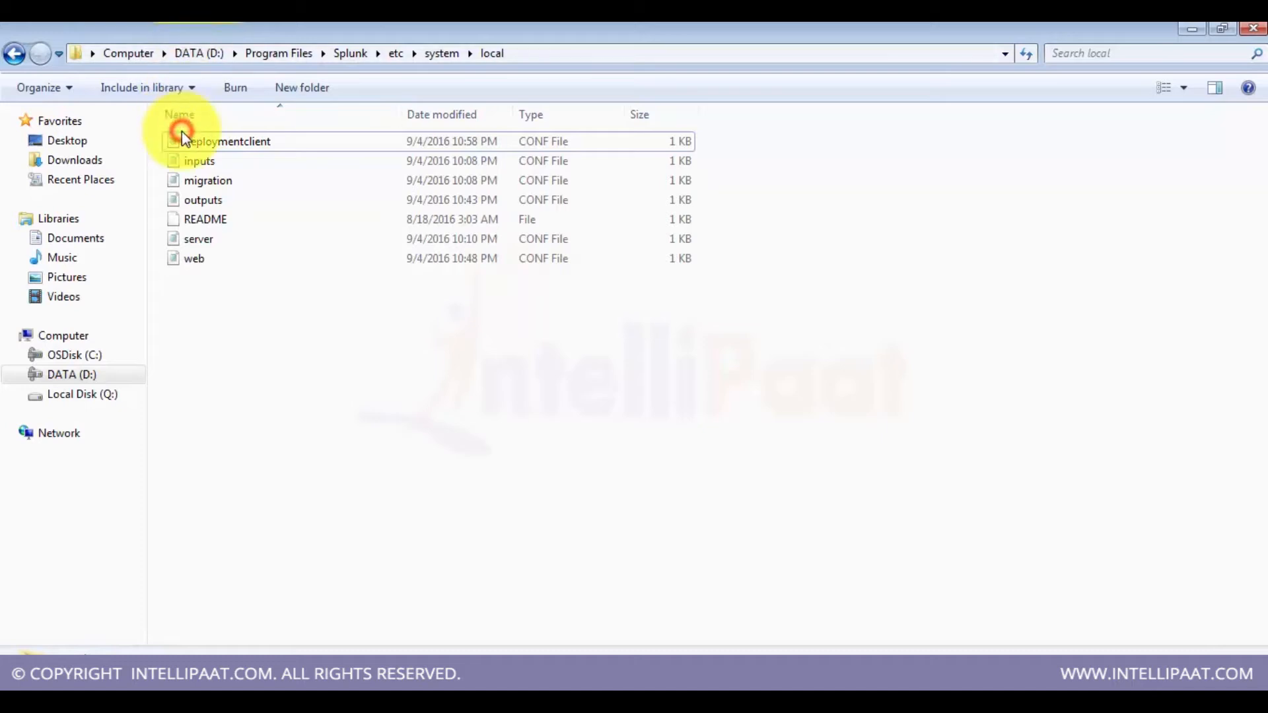
{"action": "left_click", "coordinate": [181, 130]}
{"action": "key", "text": "Delete"}
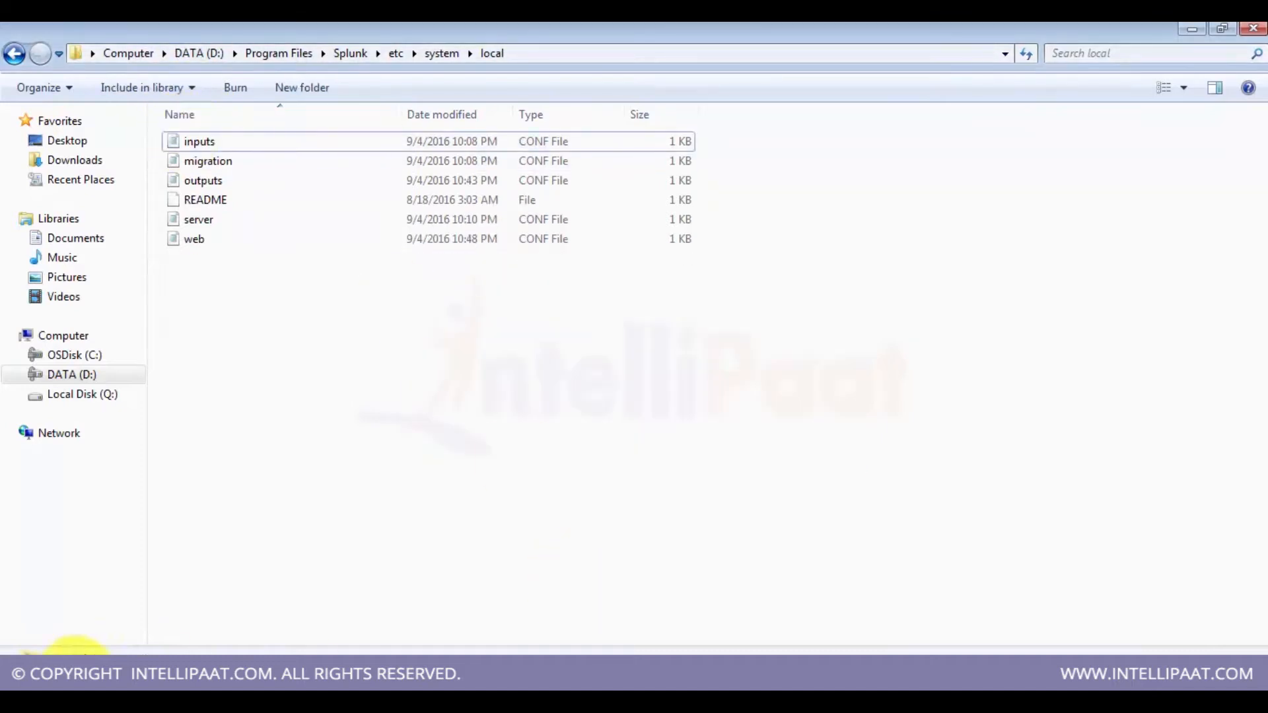
Step: Open the Search preferences page under Server settings
{"action": "mouse_move", "coordinate": [76, 652]}
{"action": "left_click", "coordinate": [181, 650]}
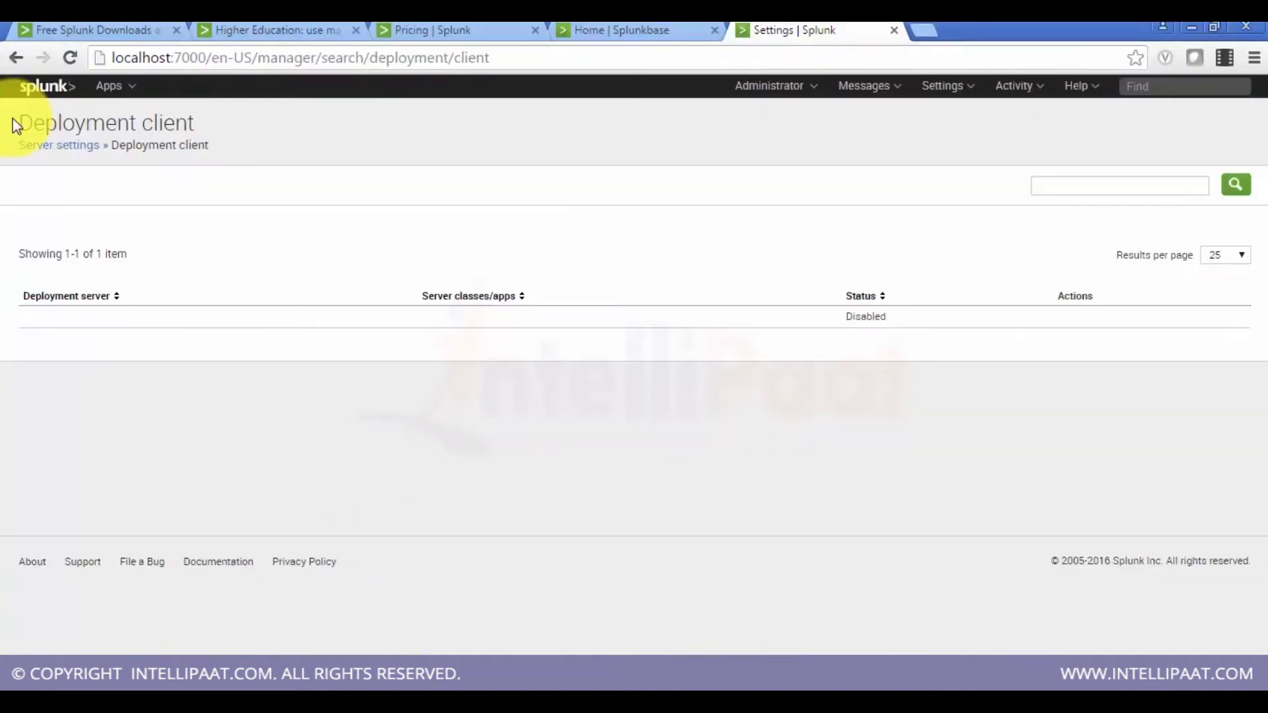
{"action": "left_click", "coordinate": [37, 151]}
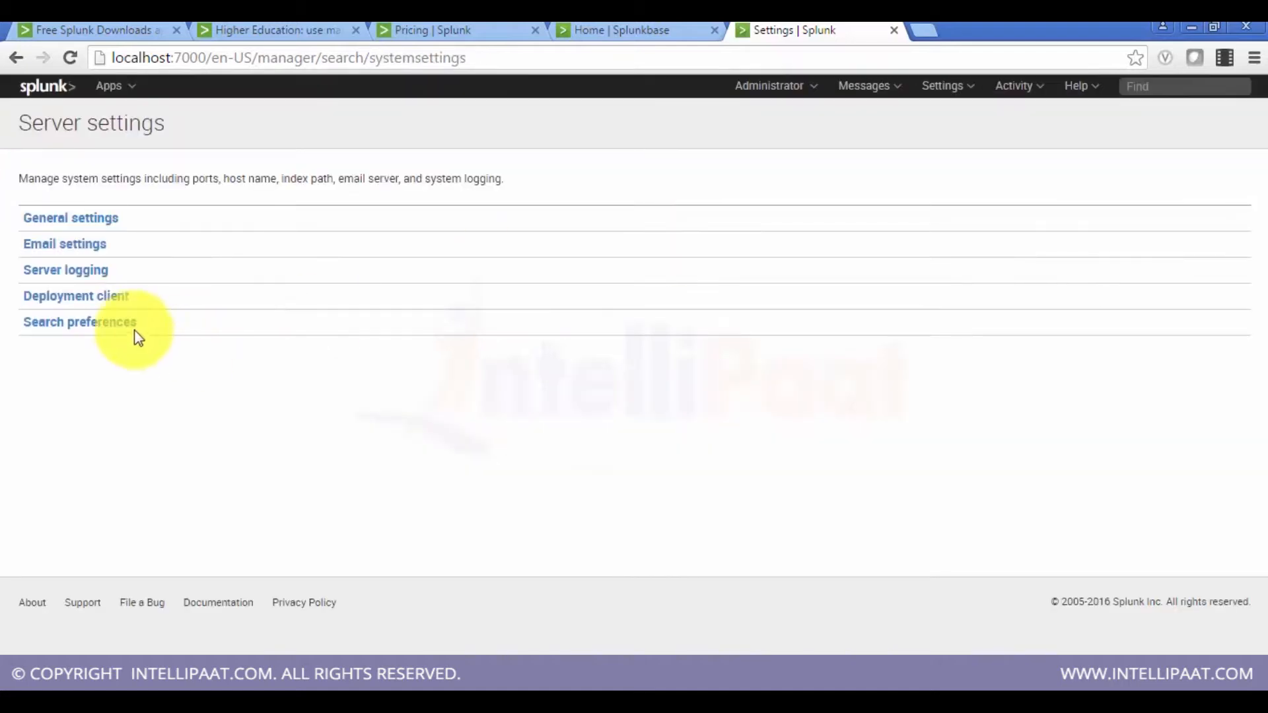
{"action": "left_click", "coordinate": [133, 327]}
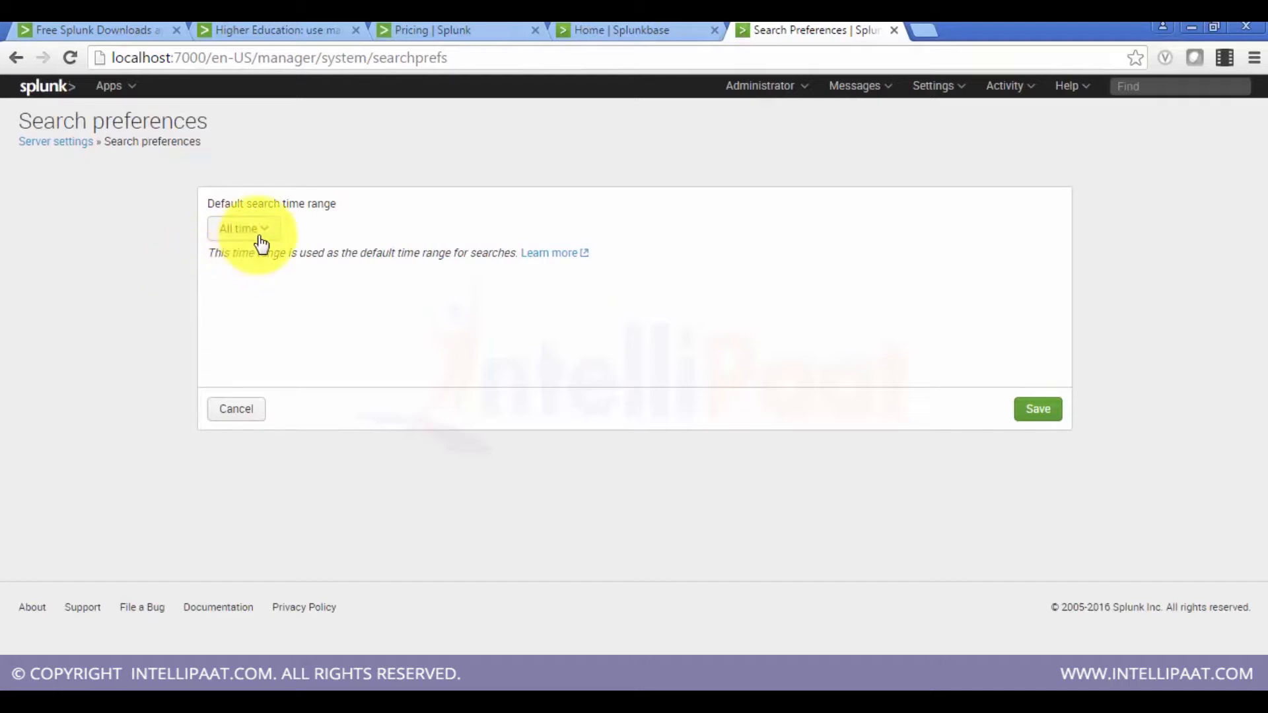
{"action": "left_click", "coordinate": [567, 32]}
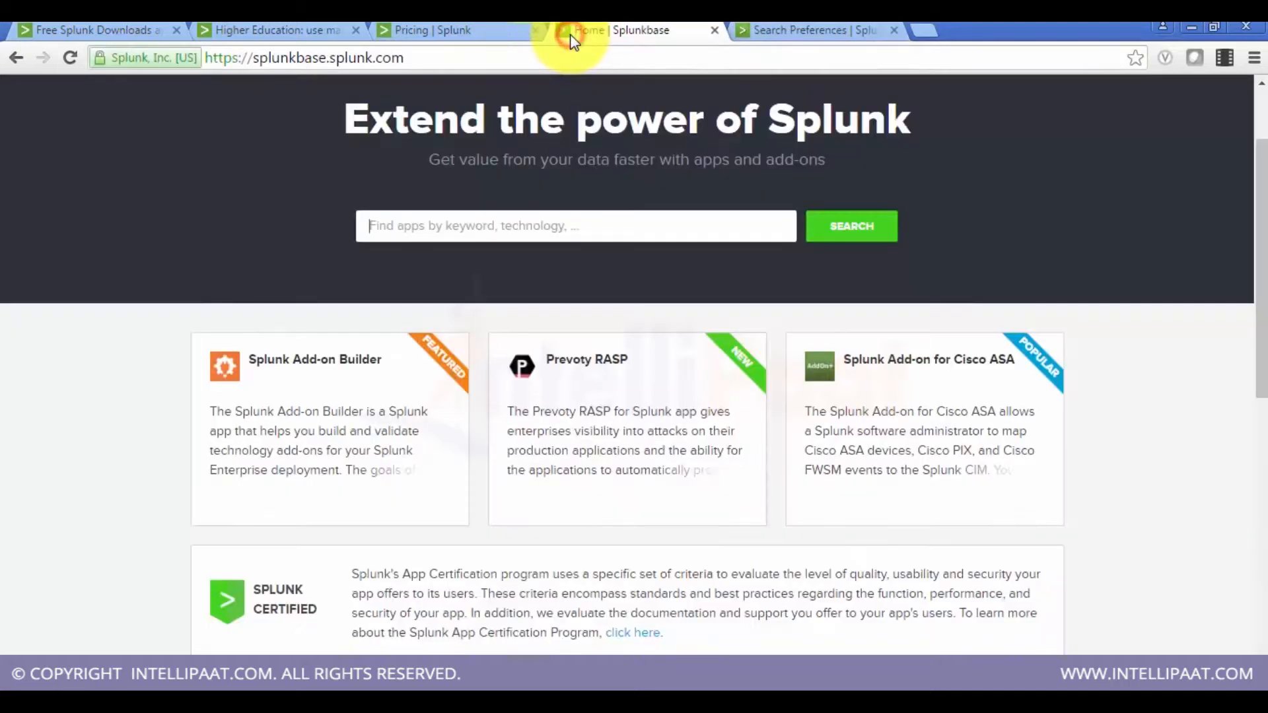
{"action": "left_click", "coordinate": [768, 28]}
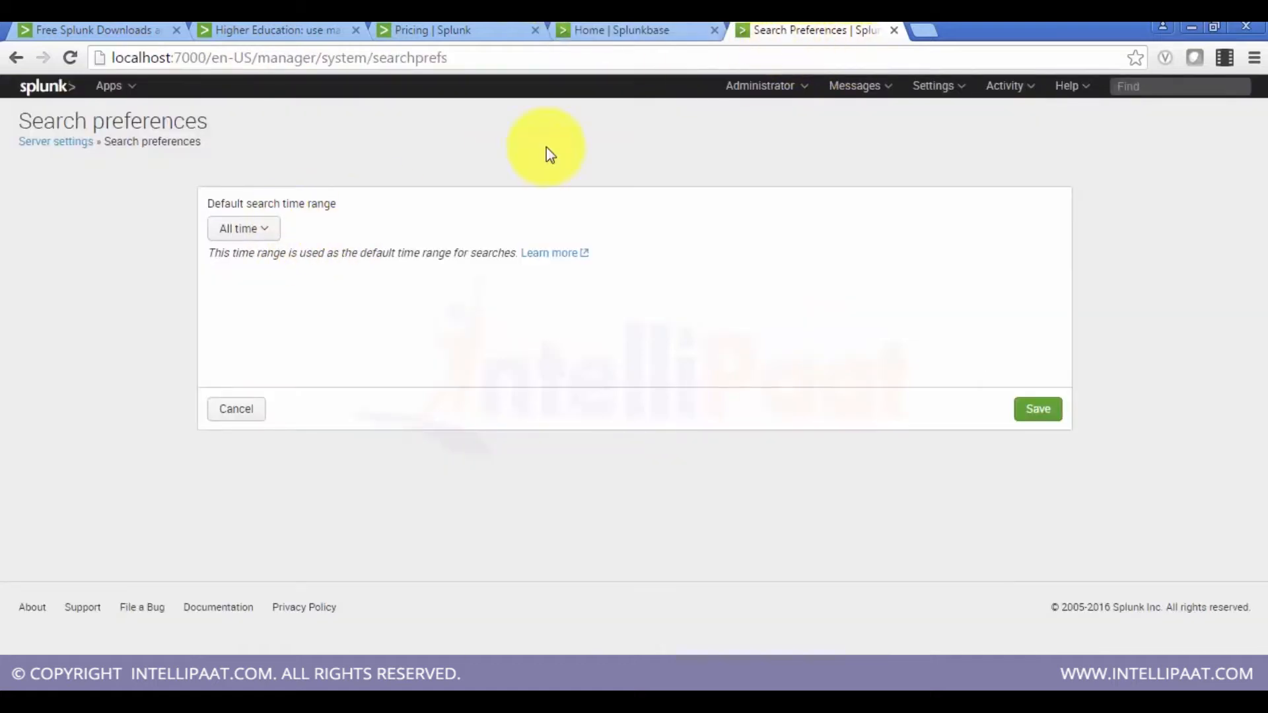
Step: Set the default search time range to Last 60 minutes, save it, and return to the Splunk home page
{"action": "left_click", "coordinate": [270, 242]}
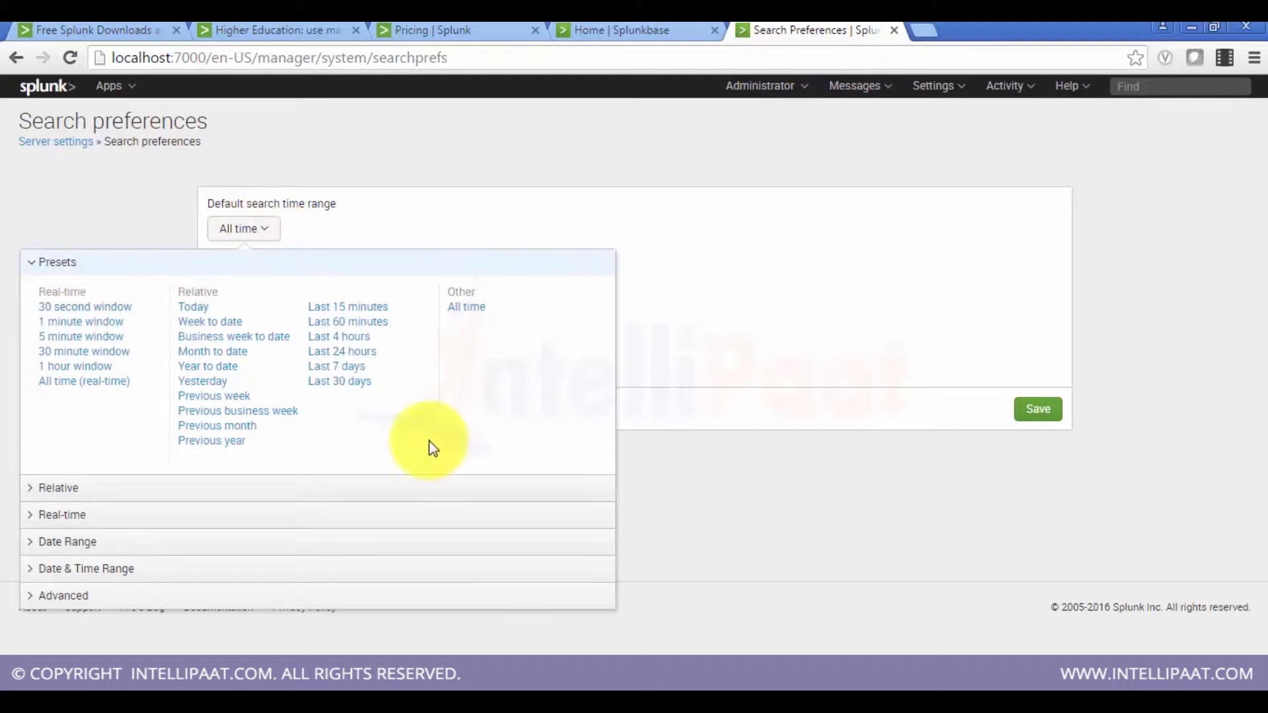
{"action": "left_click", "coordinate": [106, 492]}
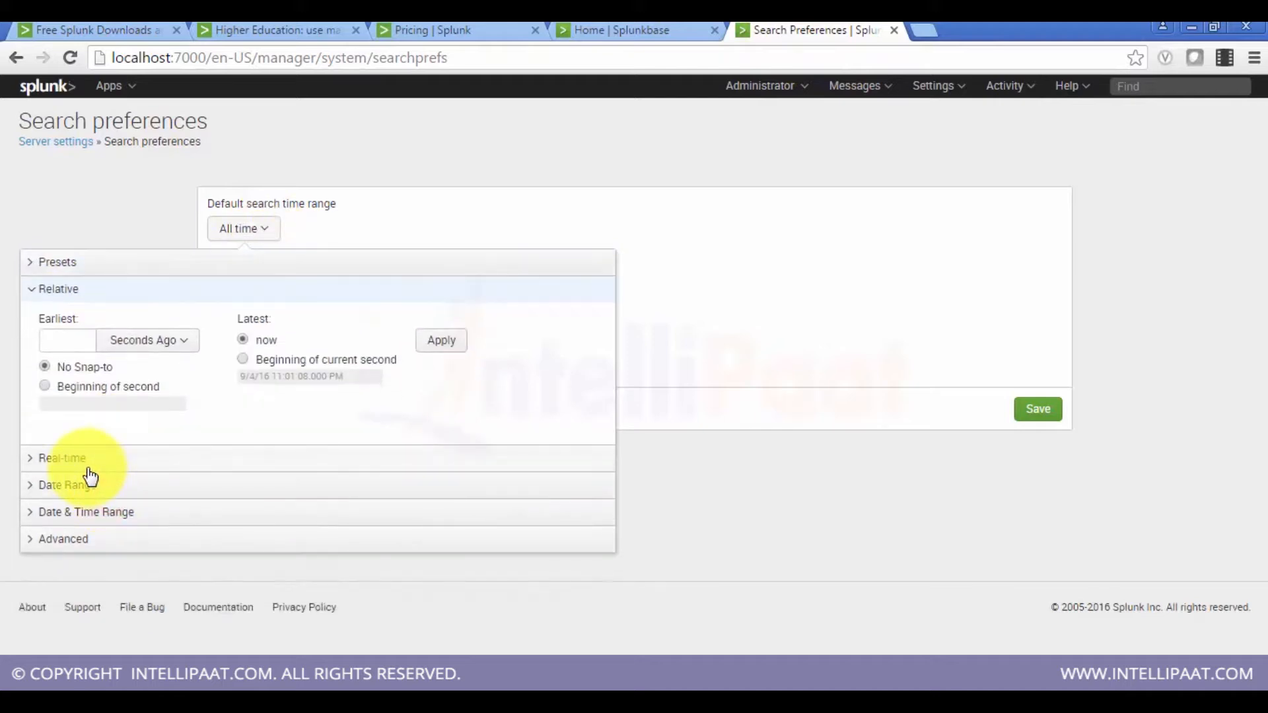
{"action": "left_click", "coordinate": [91, 261]}
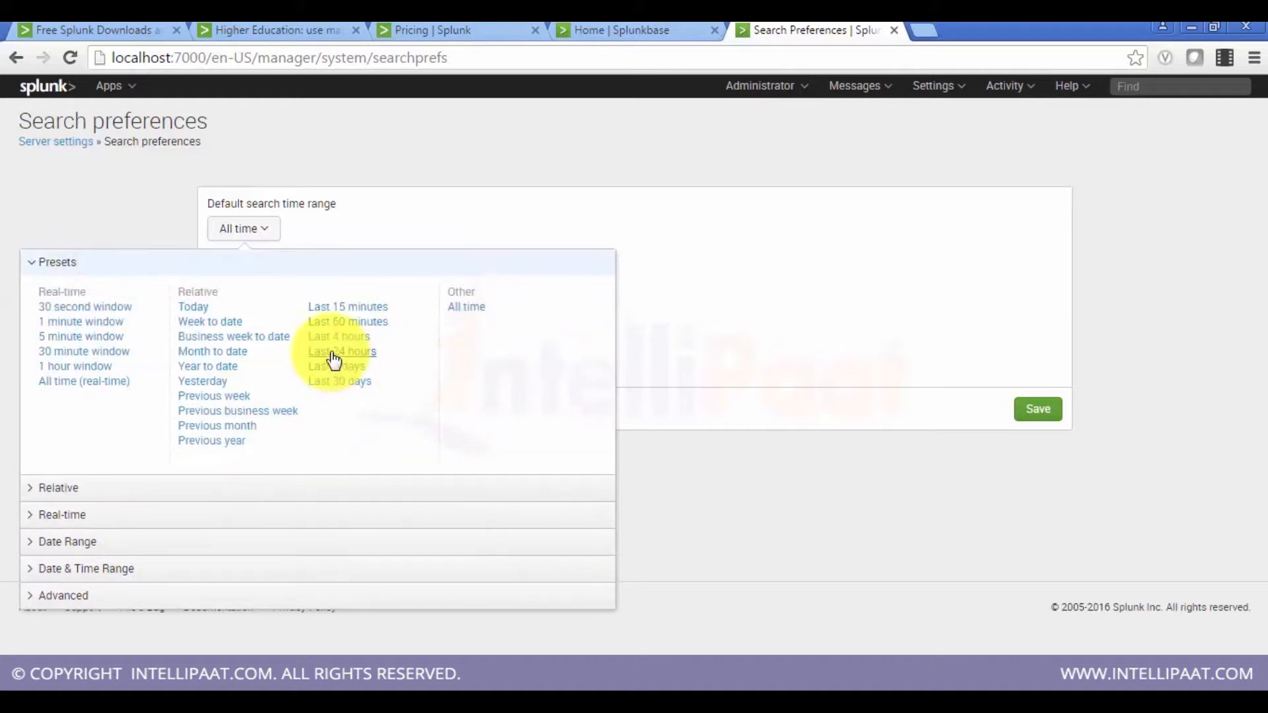
{"action": "left_click", "coordinate": [358, 323]}
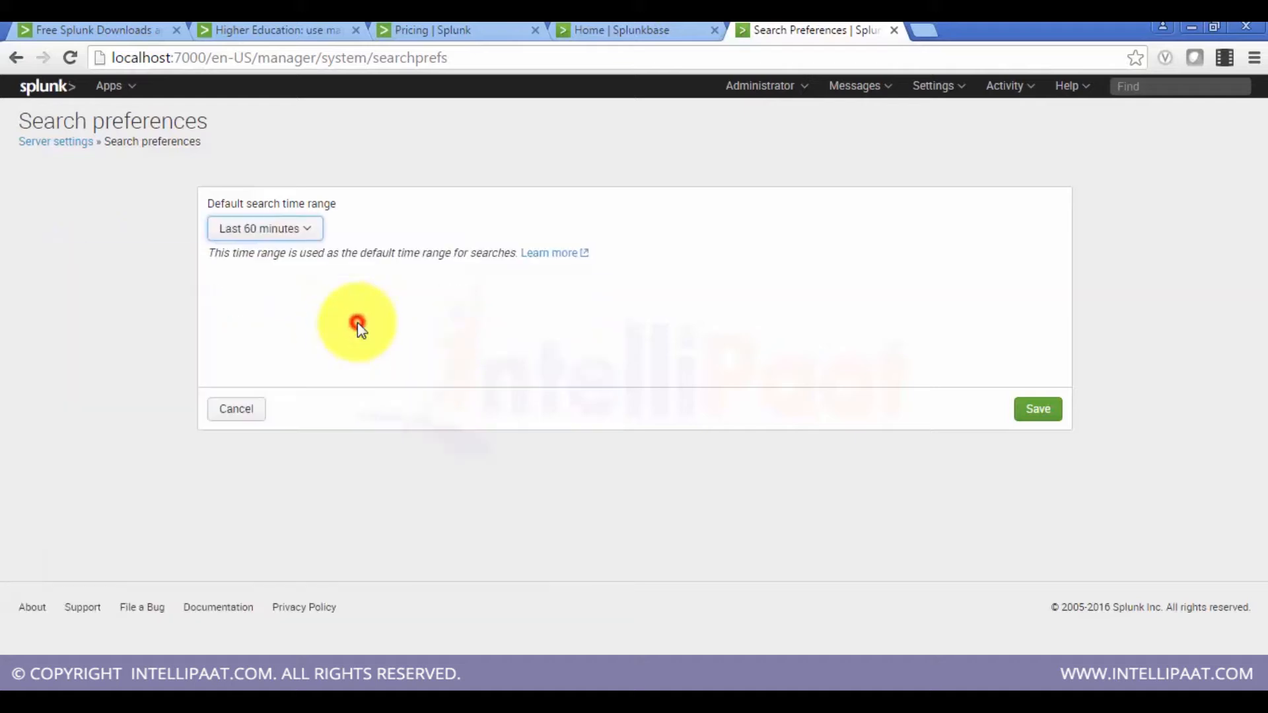
{"action": "left_click", "coordinate": [1042, 407]}
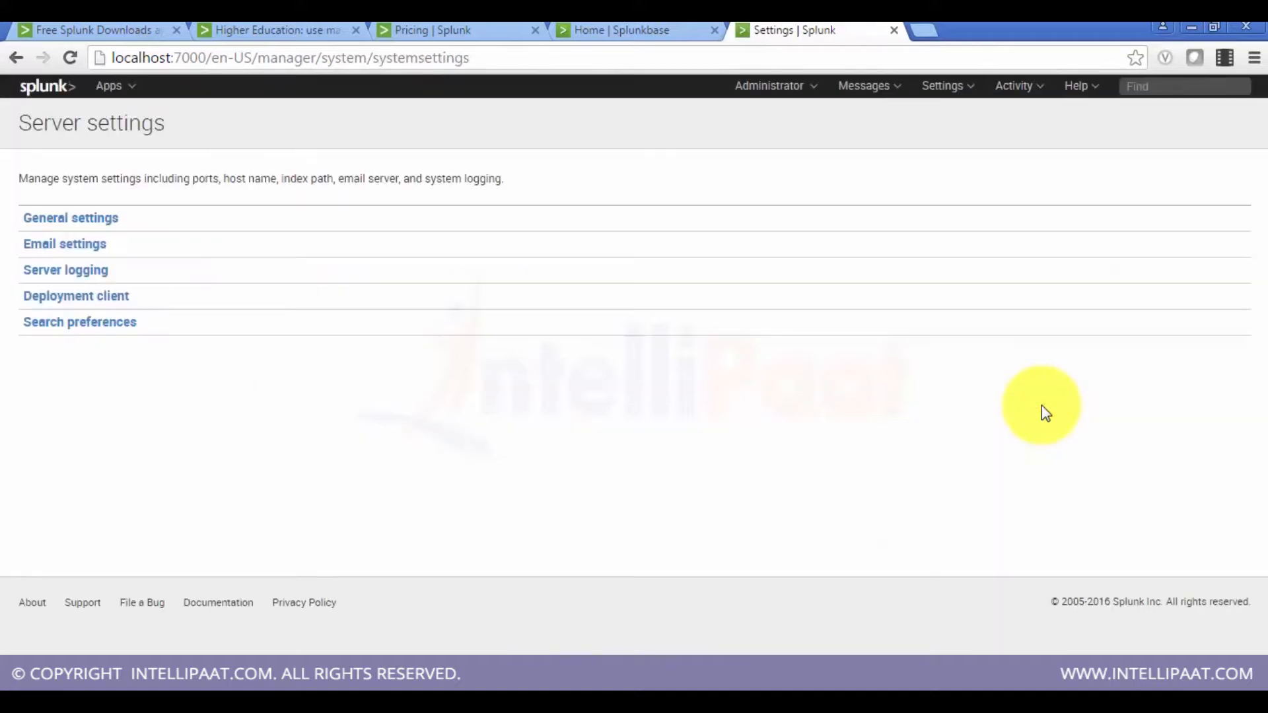
{"action": "left_click", "coordinate": [47, 89]}
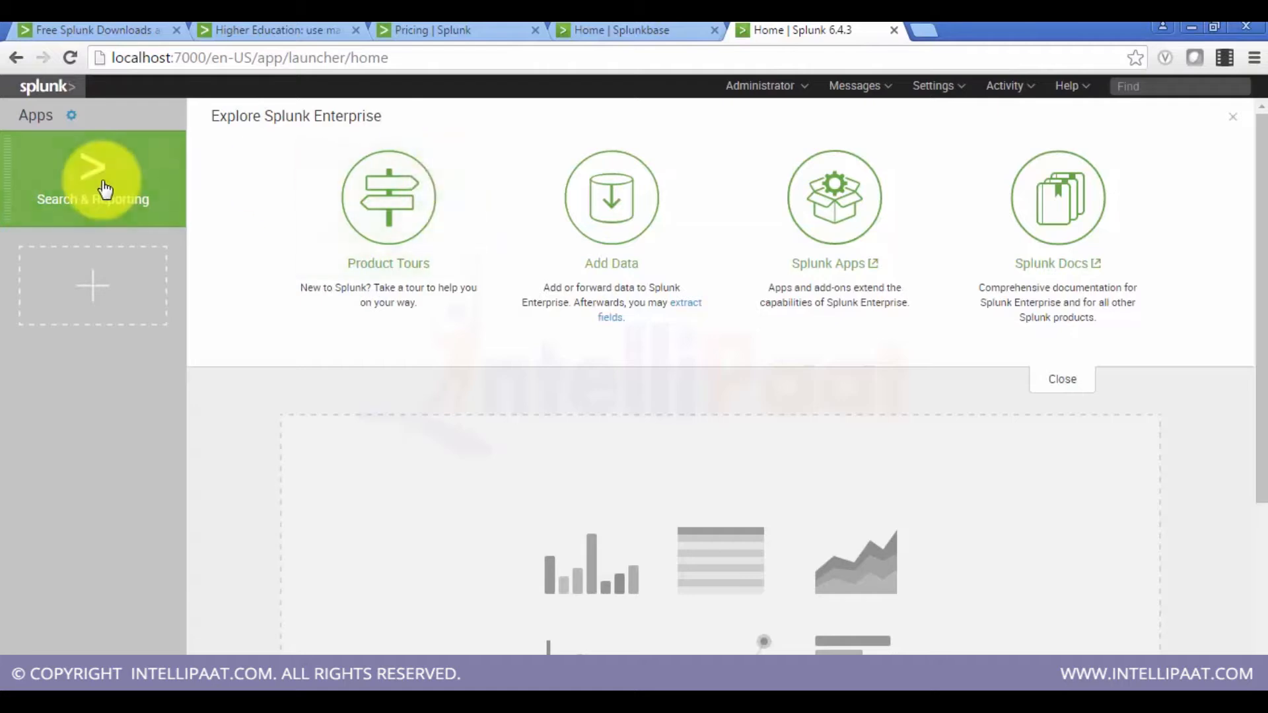
Step: Open the Search & Reporting app and go to the Server controls page under Settings
{"action": "left_click", "coordinate": [103, 184]}
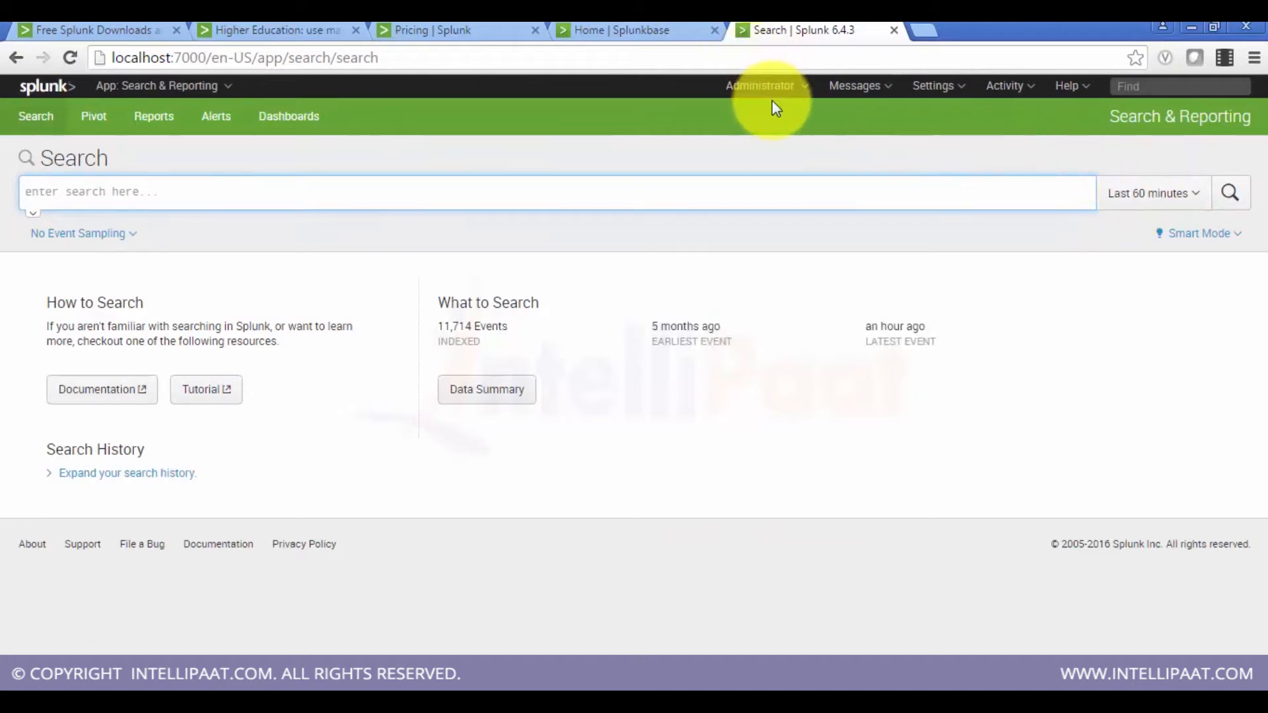
{"action": "left_click", "coordinate": [854, 87]}
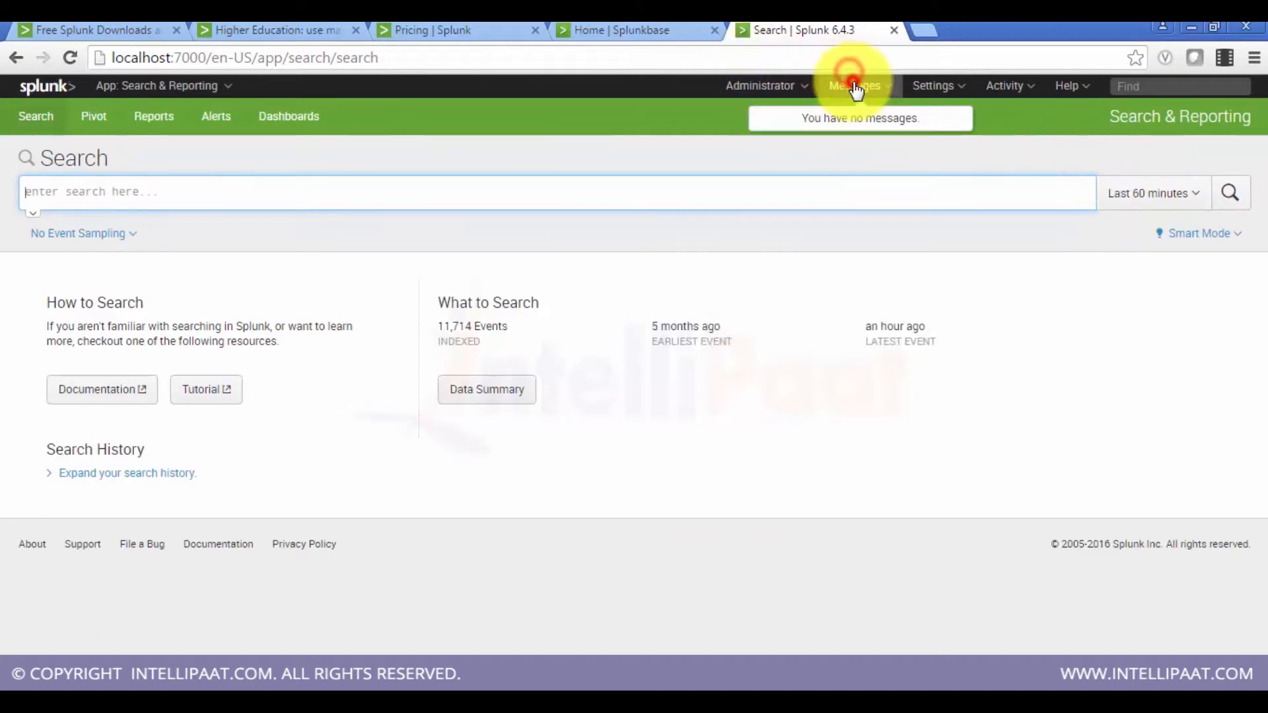
{"action": "left_click", "coordinate": [951, 94]}
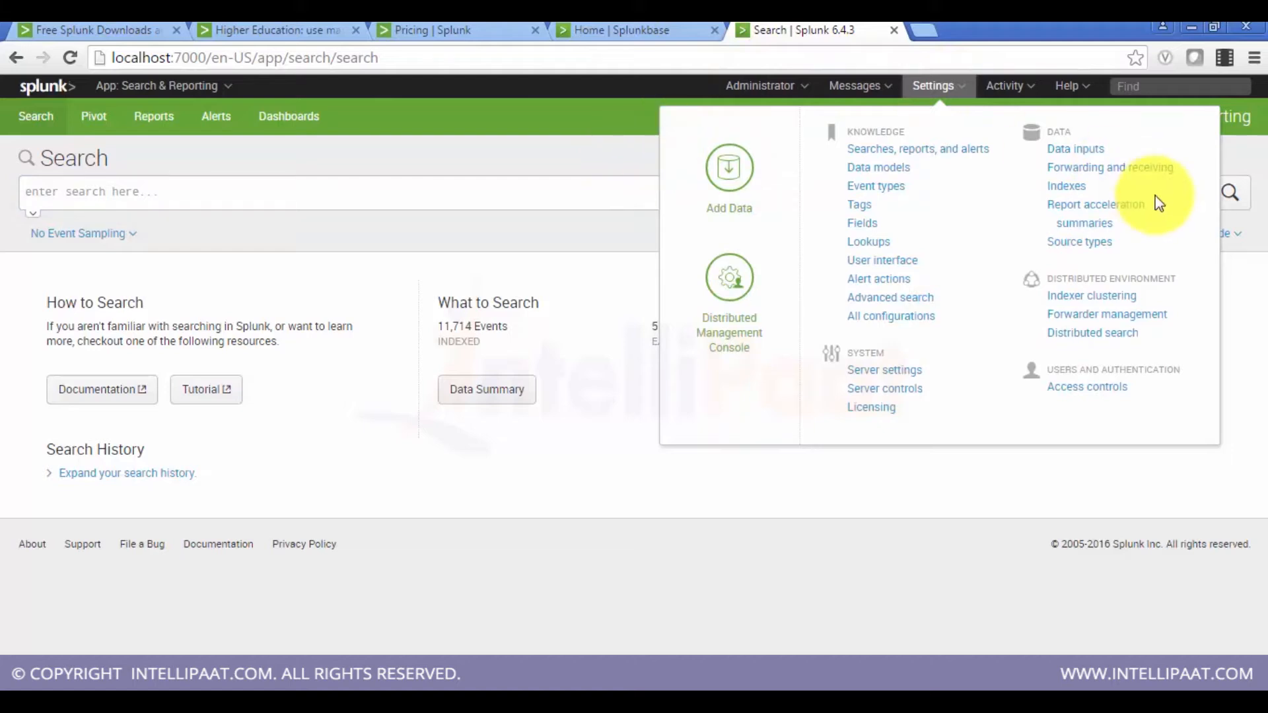
{"action": "left_click", "coordinate": [884, 389]}
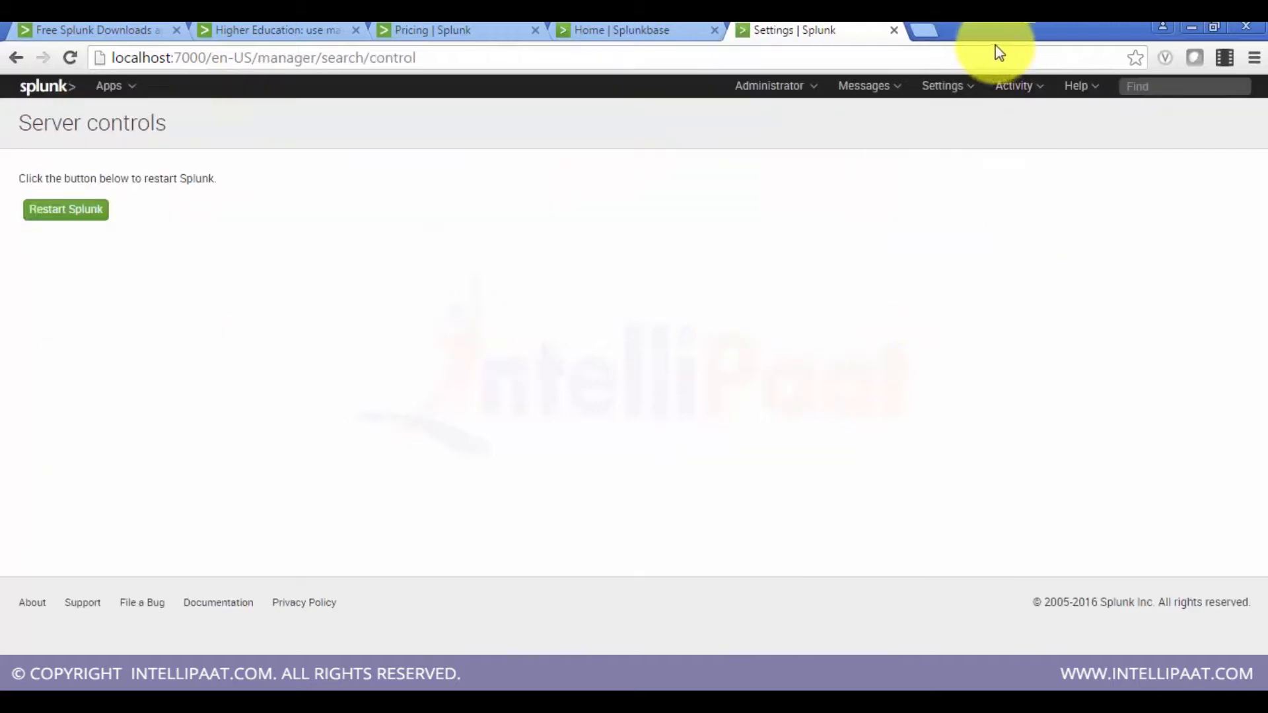
Step: Open the Licensing settings page and go to Change license group
{"action": "left_click", "coordinate": [946, 100]}
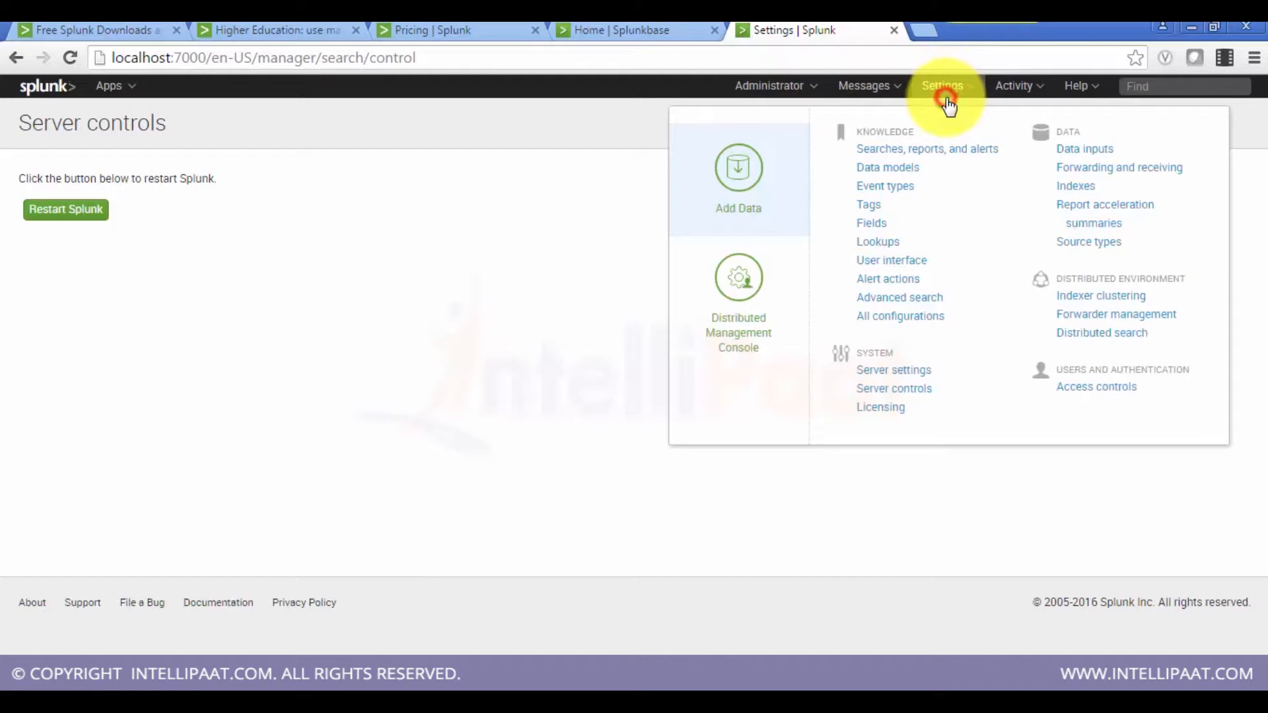
{"action": "left_click", "coordinate": [883, 408]}
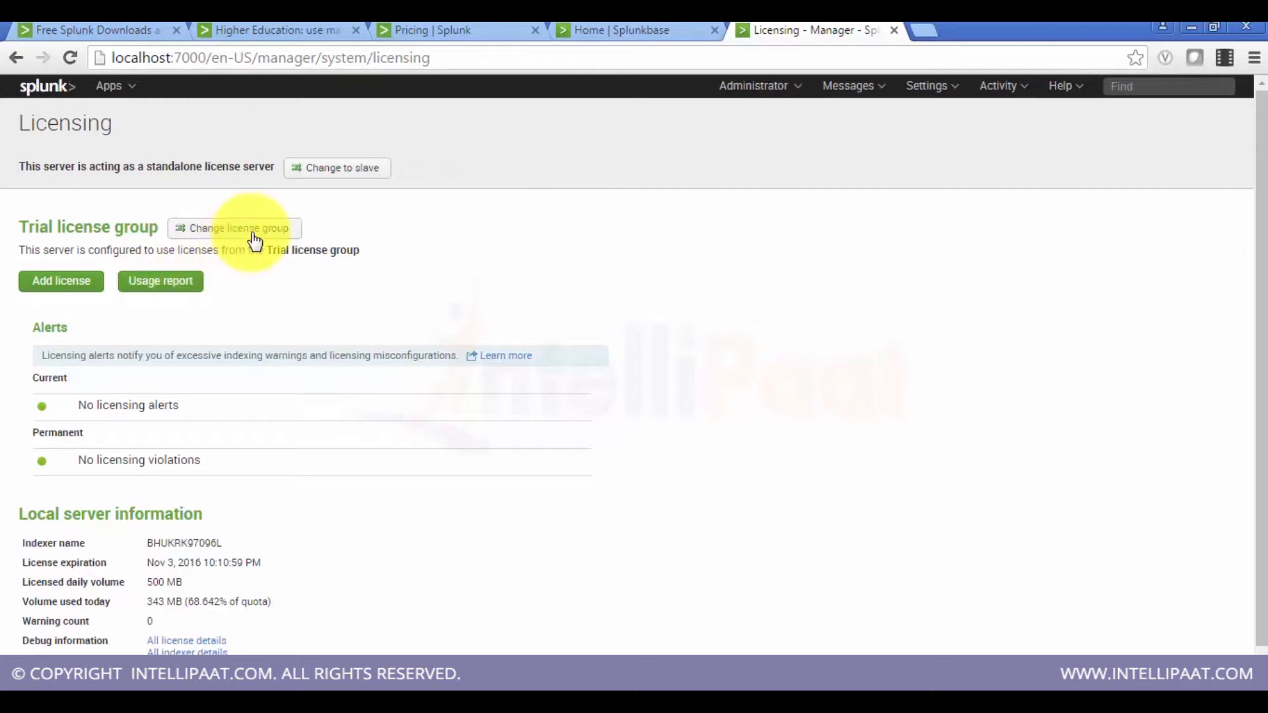
{"action": "scroll", "coordinate": [272, 323], "scroll_direction": "down", "scroll_amount": 1}
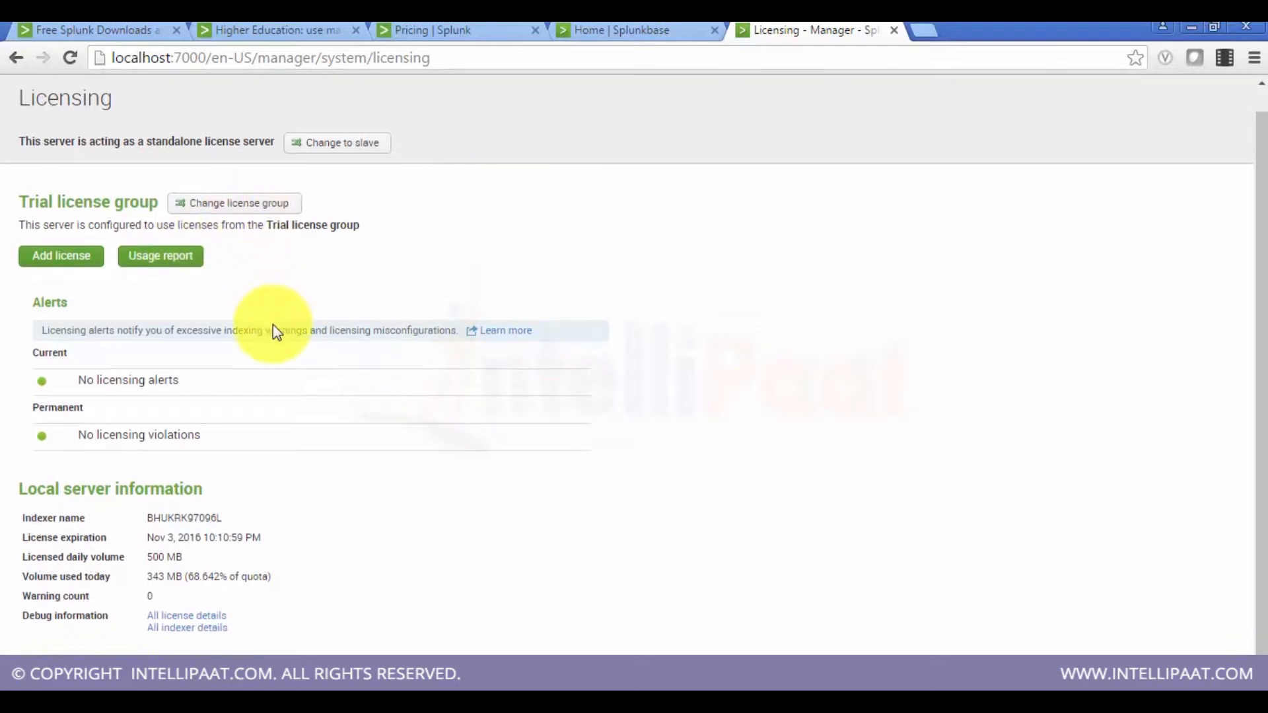
{"action": "left_click", "coordinate": [290, 205]}
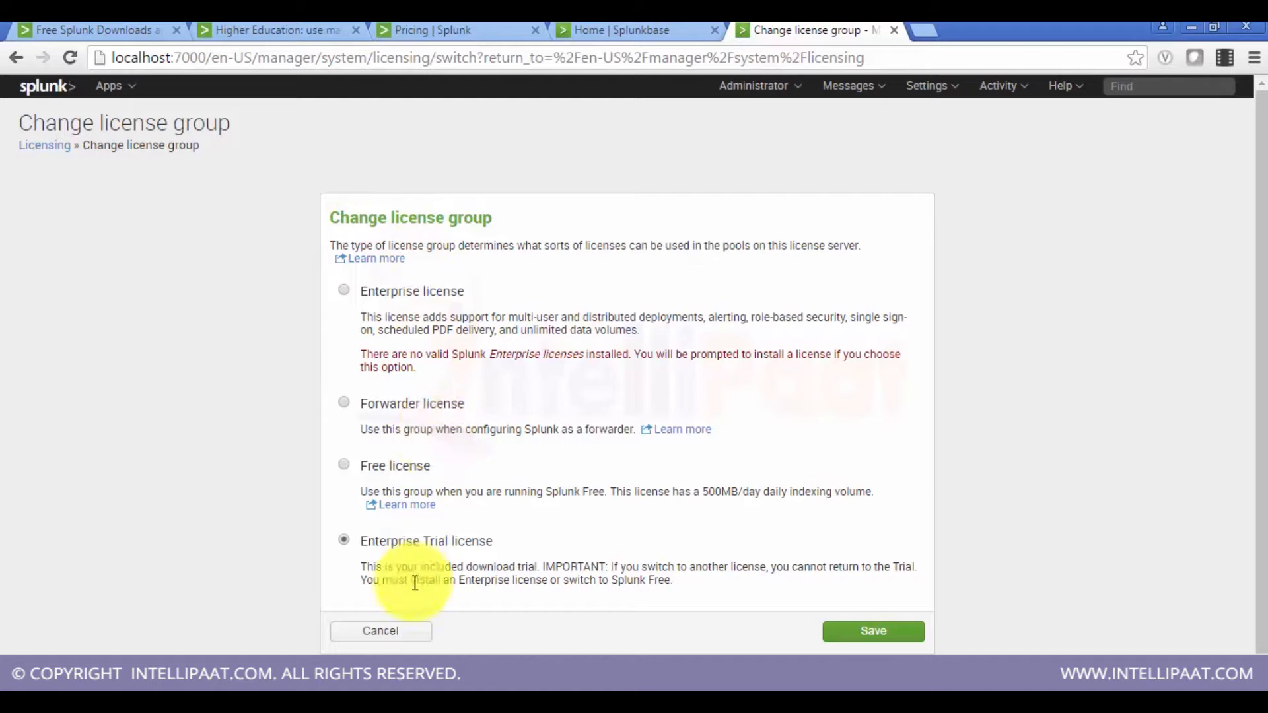
Step: Try switching the license group to Enterprise license, then cancel the new license installation
{"action": "left_click", "coordinate": [383, 539]}
{"action": "left_click_drag", "start_coordinate": [395, 541], "coordinate": [558, 560]}
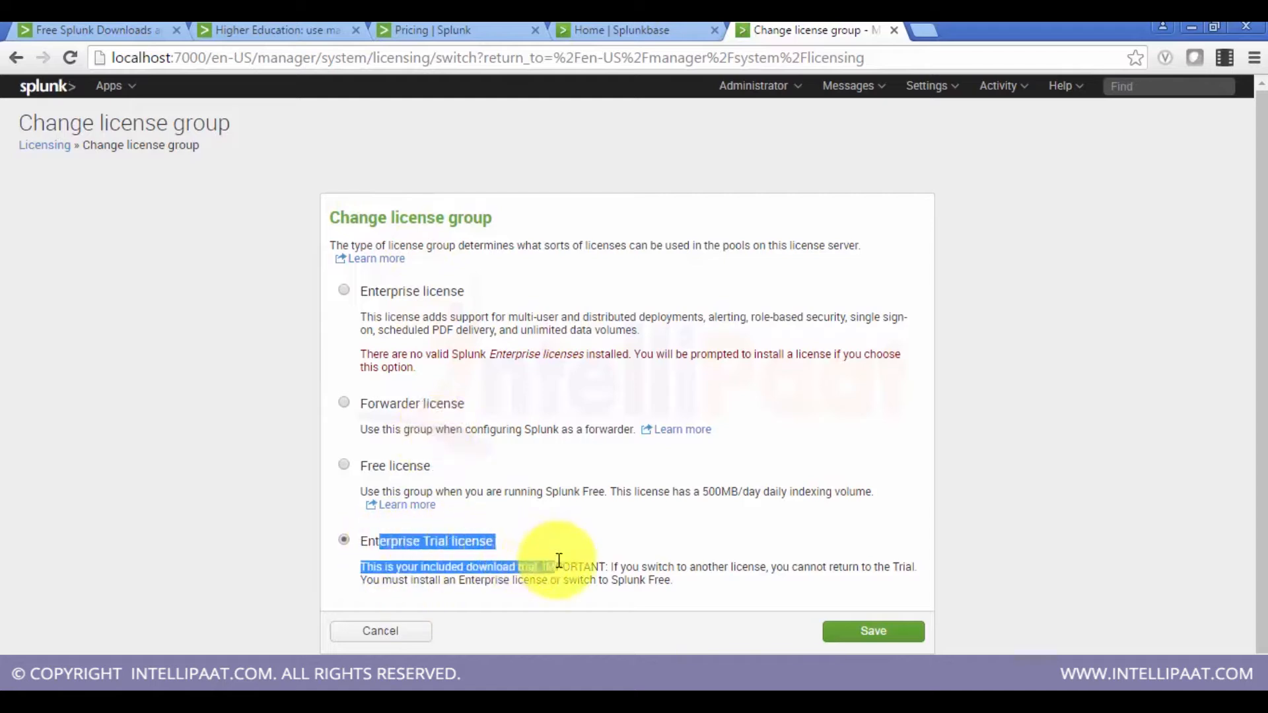
{"action": "left_click", "coordinate": [559, 560]}
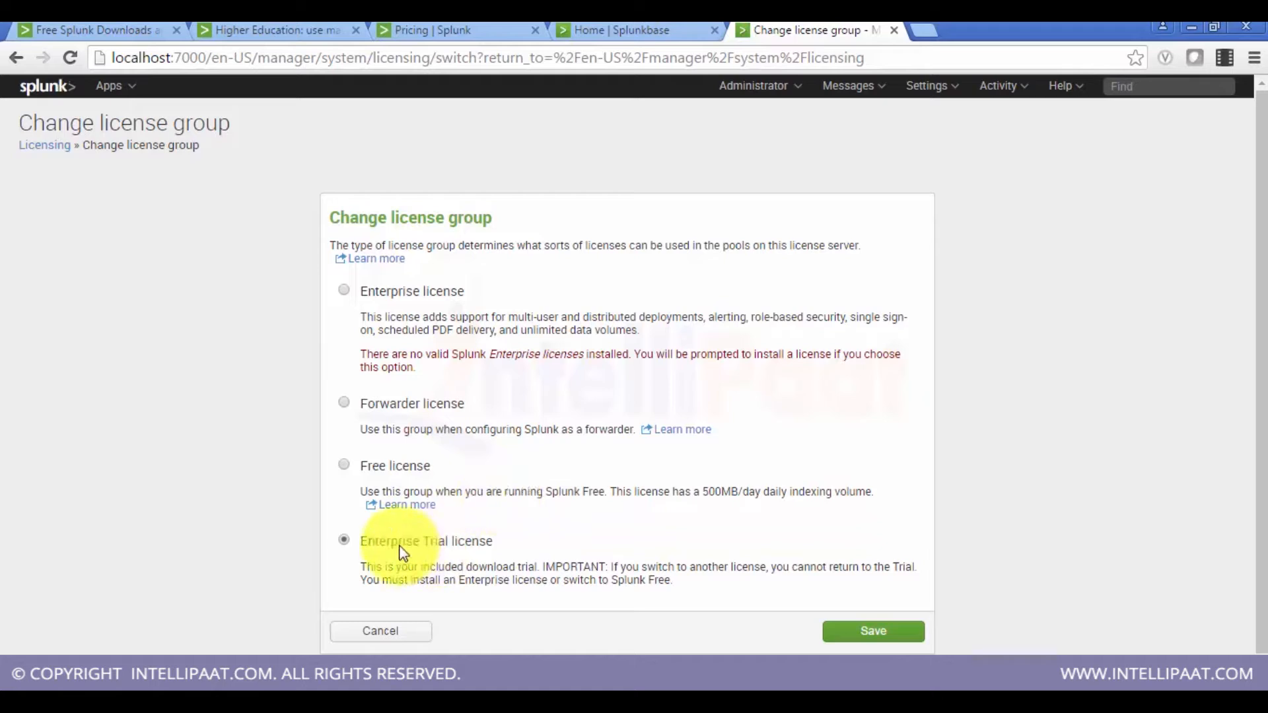
{"action": "left_click", "coordinate": [347, 403]}
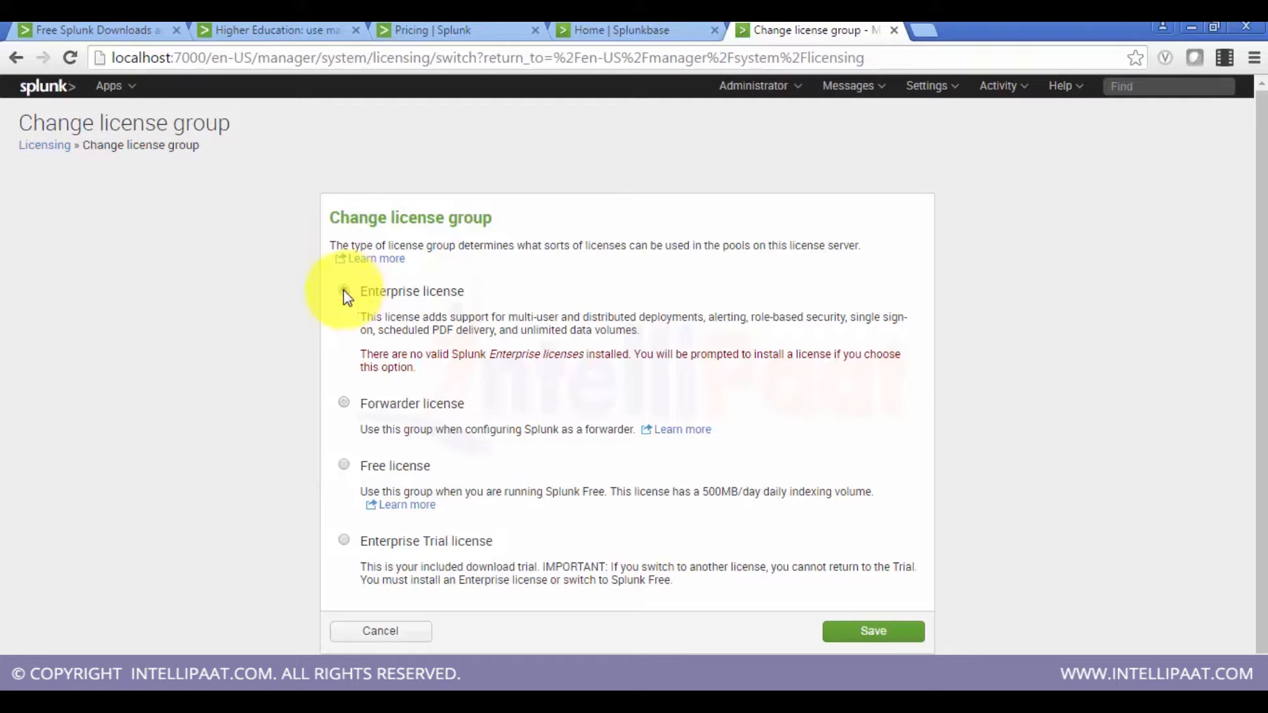
{"action": "left_click", "coordinate": [881, 629]}
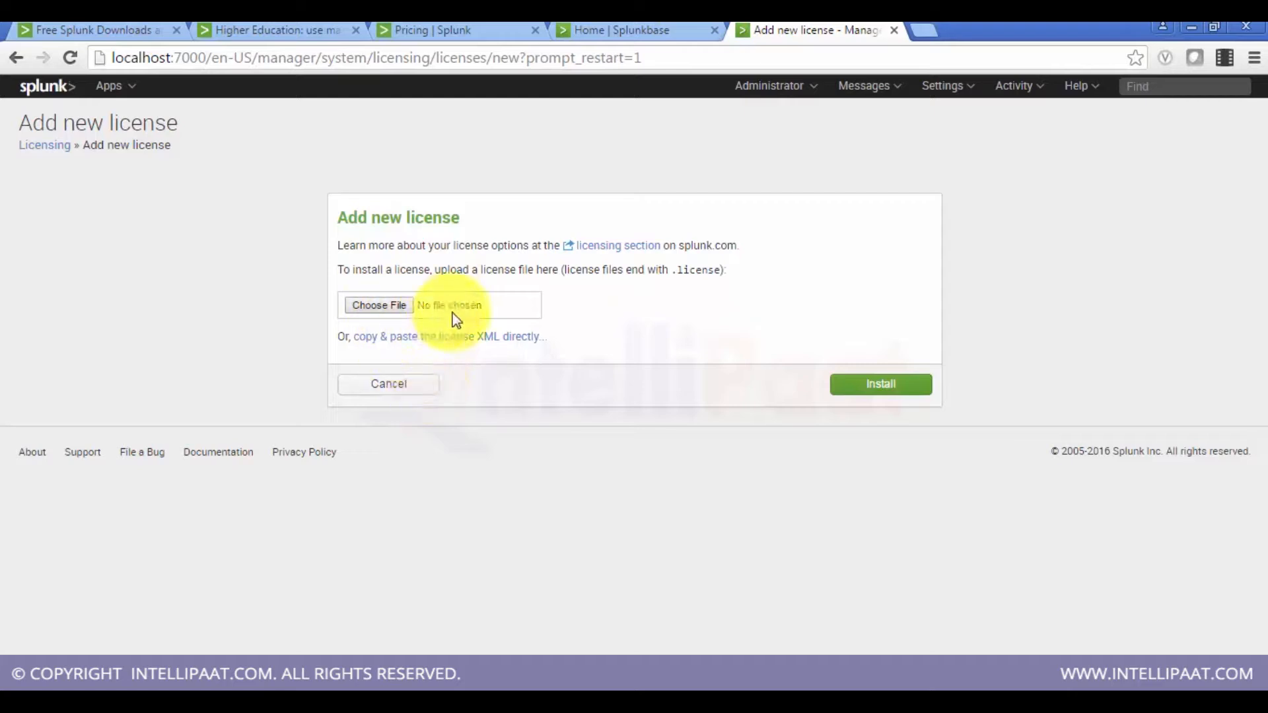
{"action": "left_click", "coordinate": [389, 385]}
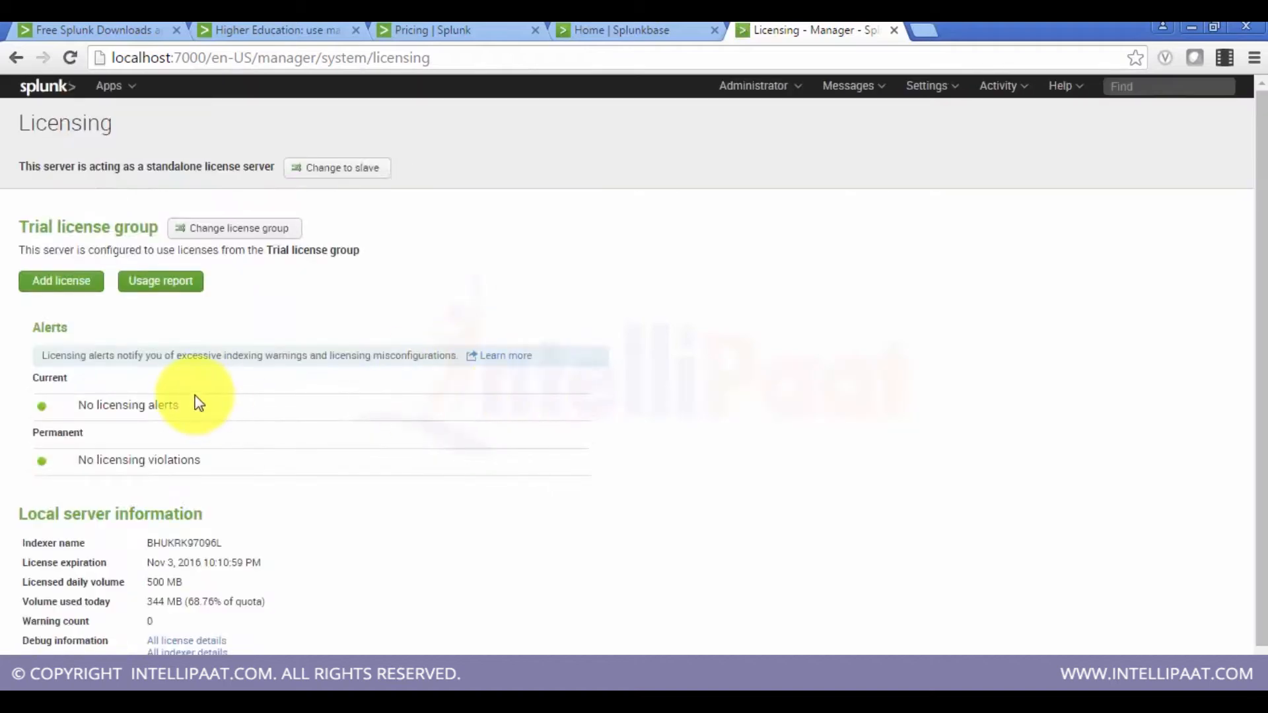
Step: Review the local server information section on the Licensing page
{"action": "scroll", "coordinate": [198, 403], "scroll_direction": "down", "scroll_amount": 1}
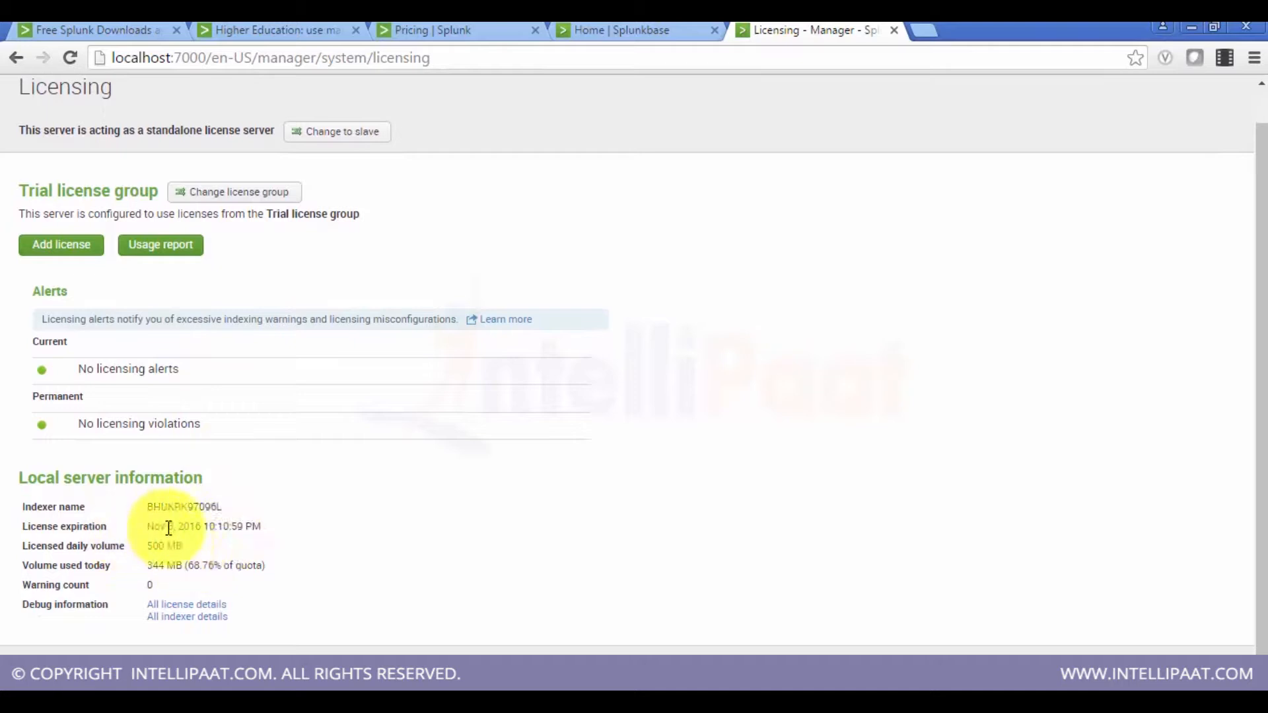
{"action": "left_click_drag", "start_coordinate": [168, 527], "coordinate": [175, 528]}
{"action": "left_click", "coordinate": [201, 533]}
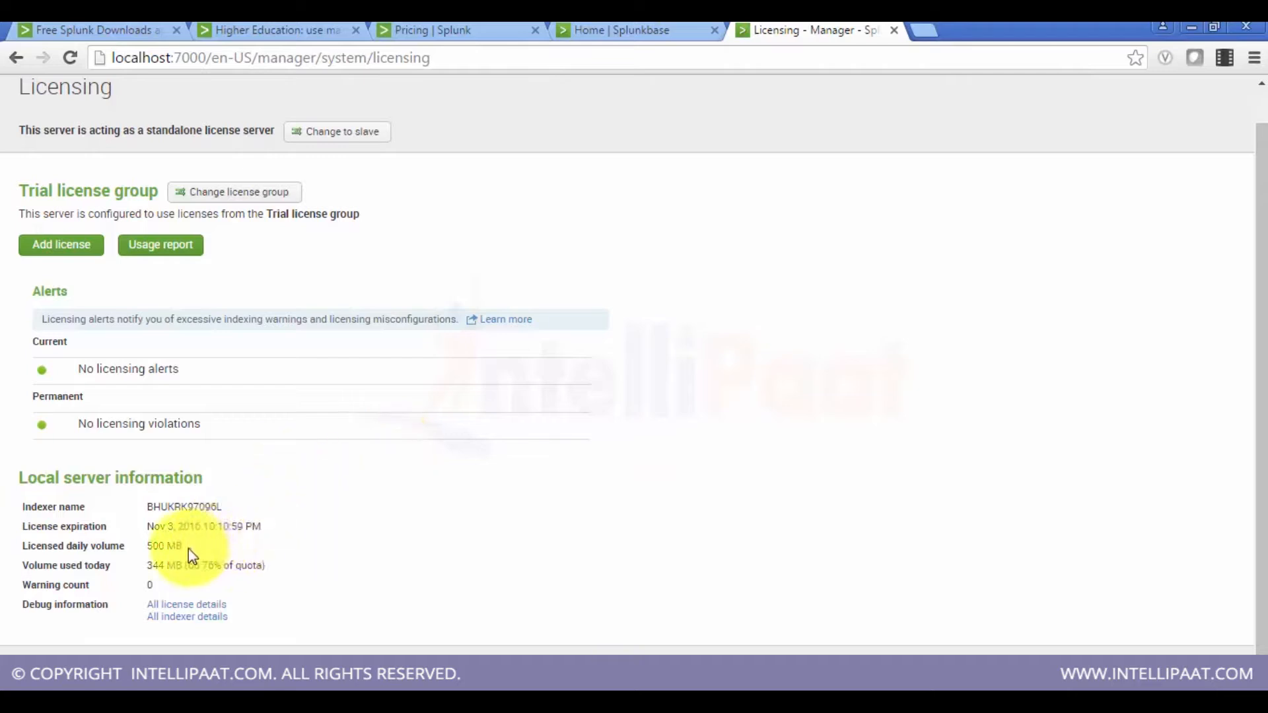
{"action": "left_click_drag", "start_coordinate": [188, 548], "coordinate": [148, 546]}
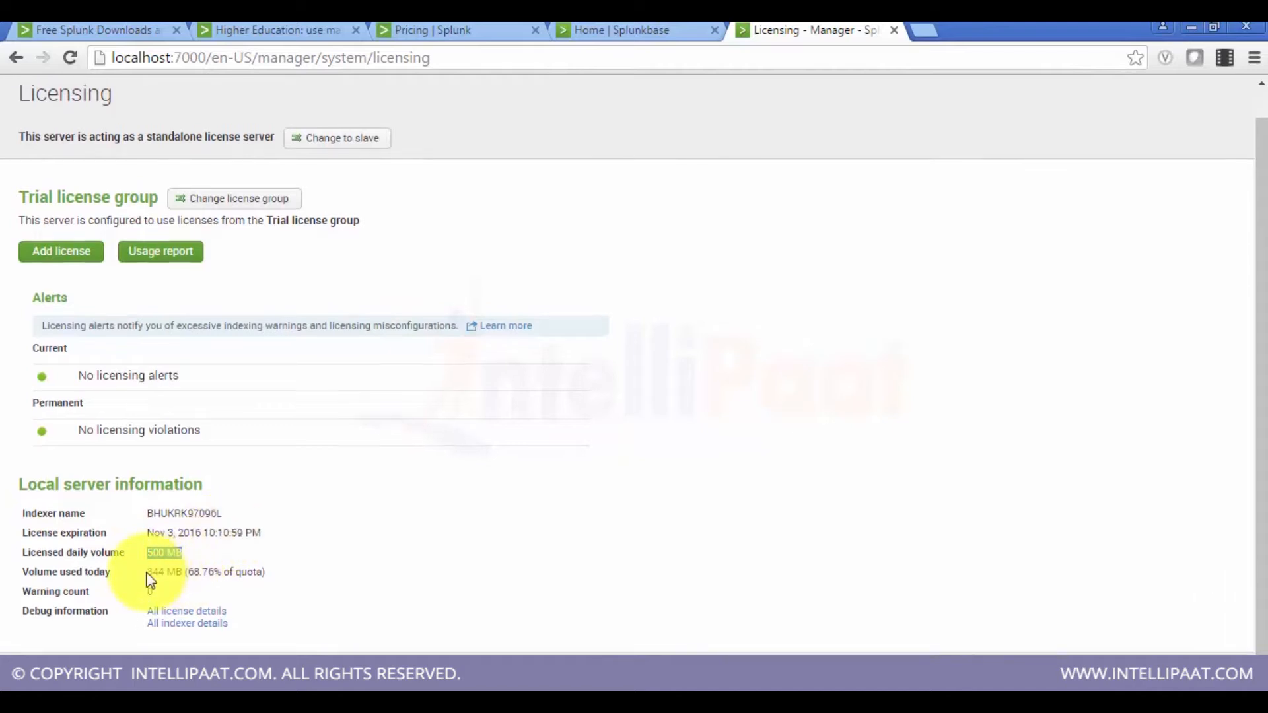
{"action": "left_click_drag", "start_coordinate": [146, 572], "coordinate": [260, 583]}
{"action": "left_click", "coordinate": [256, 581]}
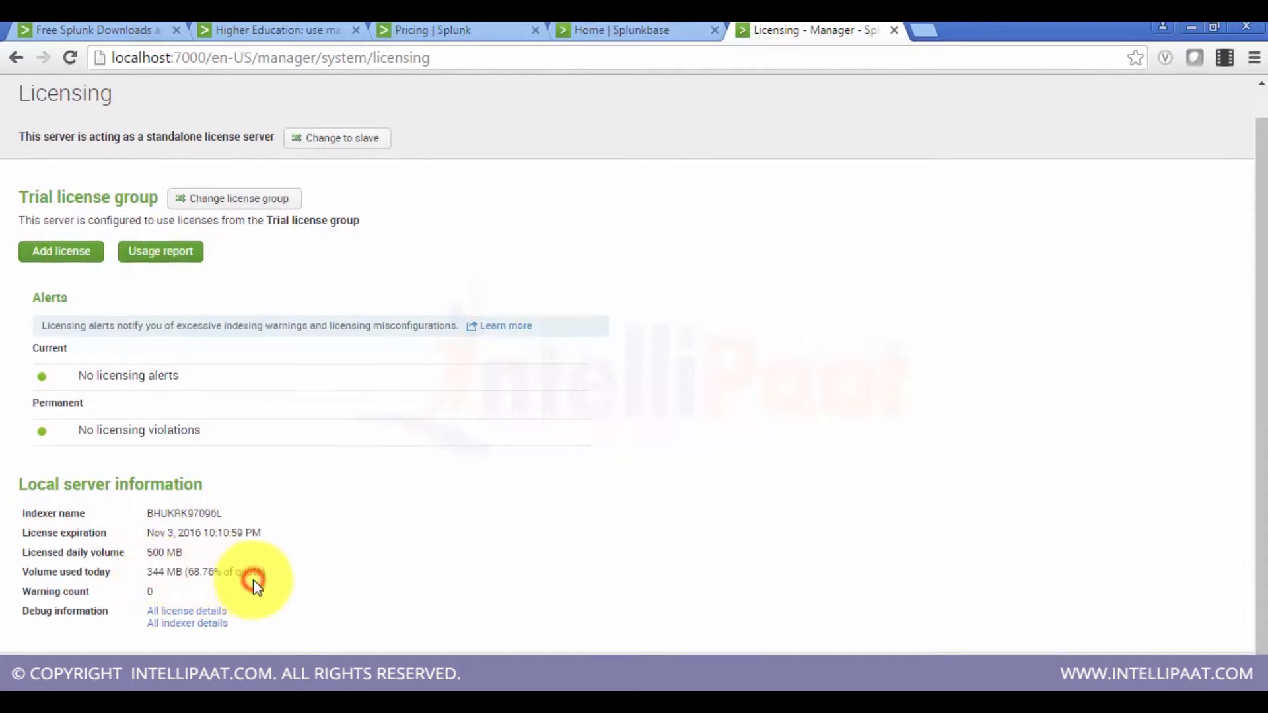
{"action": "scroll", "coordinate": [298, 588], "scroll_direction": "down", "scroll_amount": 1}
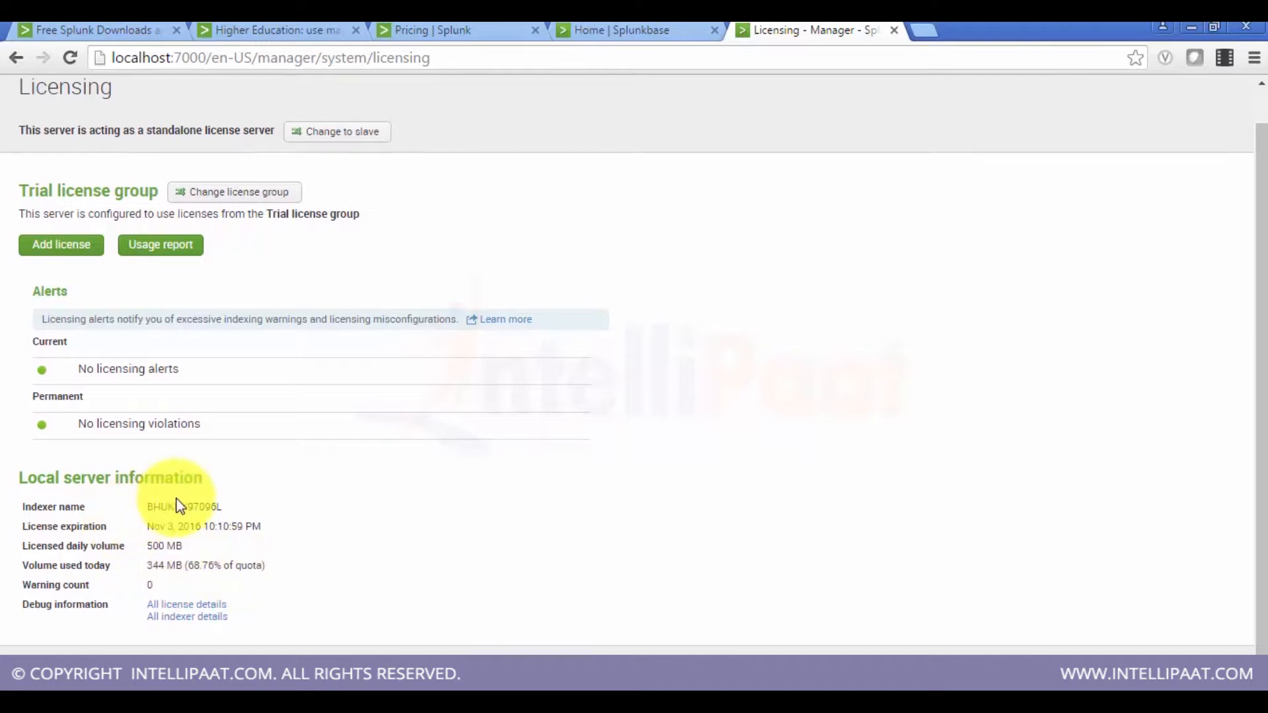
{"action": "scroll", "coordinate": [1260, 463], "scroll_direction": "up", "scroll_amount": 1}
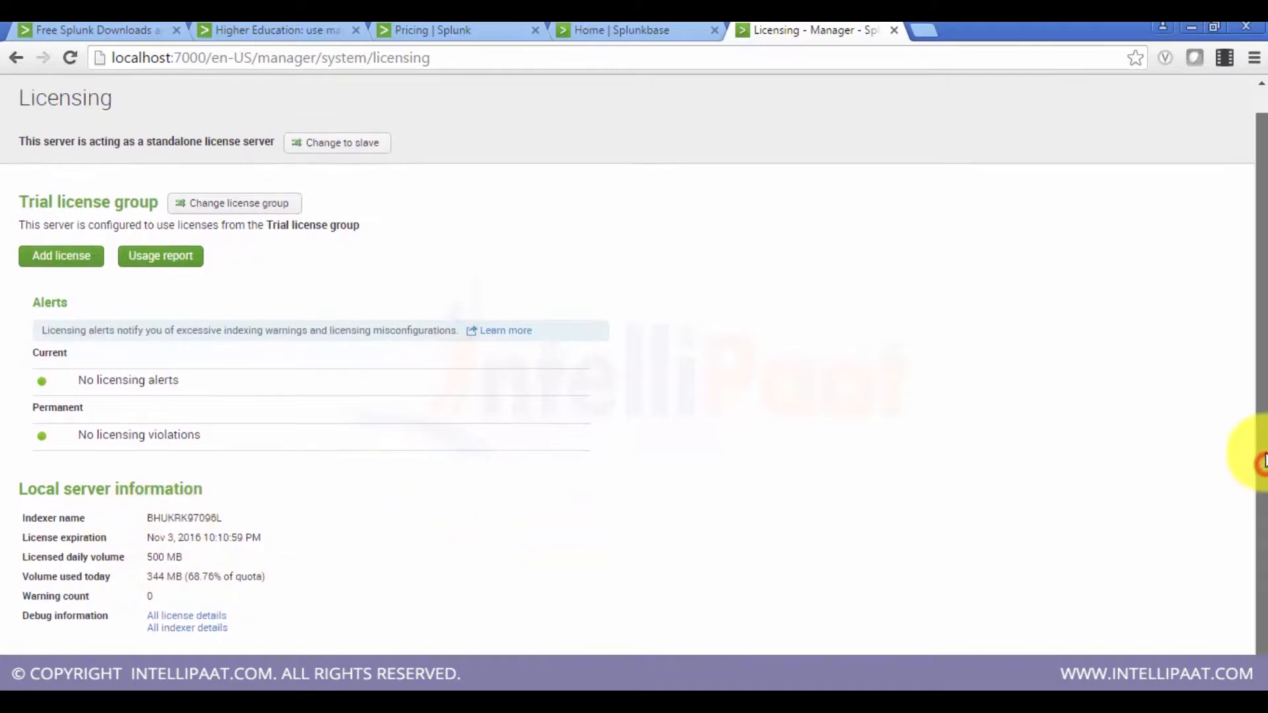
{"action": "left_click_drag", "start_coordinate": [1261, 467], "coordinate": [1262, 473]}
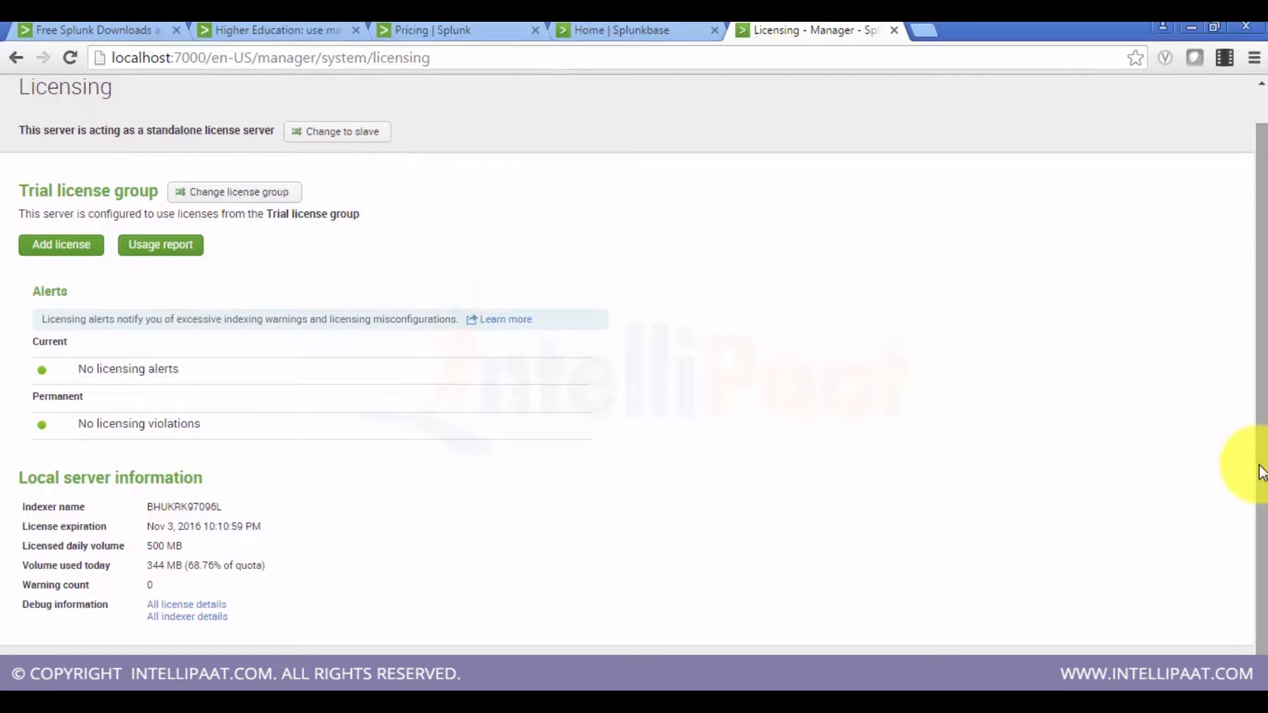
Step: Open the license usage report, examine today's and previous 30 days' usage, and return to Licensing
{"action": "left_click", "coordinate": [185, 250]}
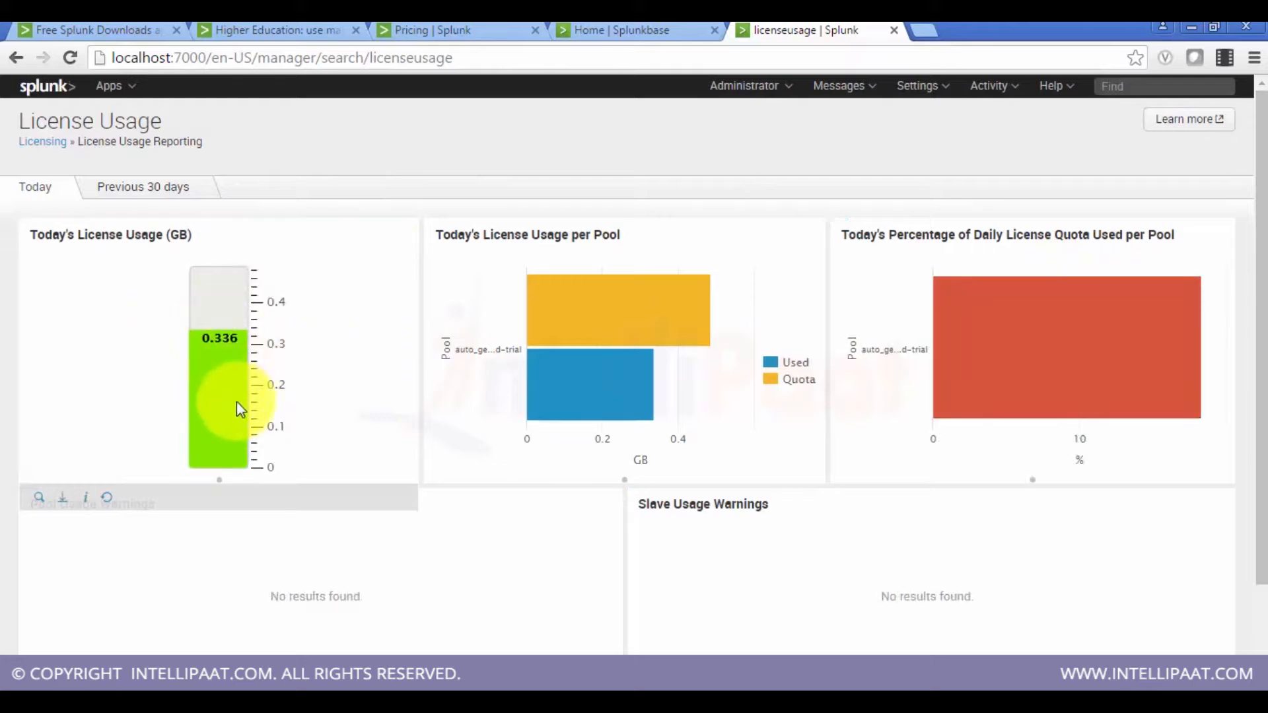
{"action": "mouse_move", "coordinate": [586, 277]}
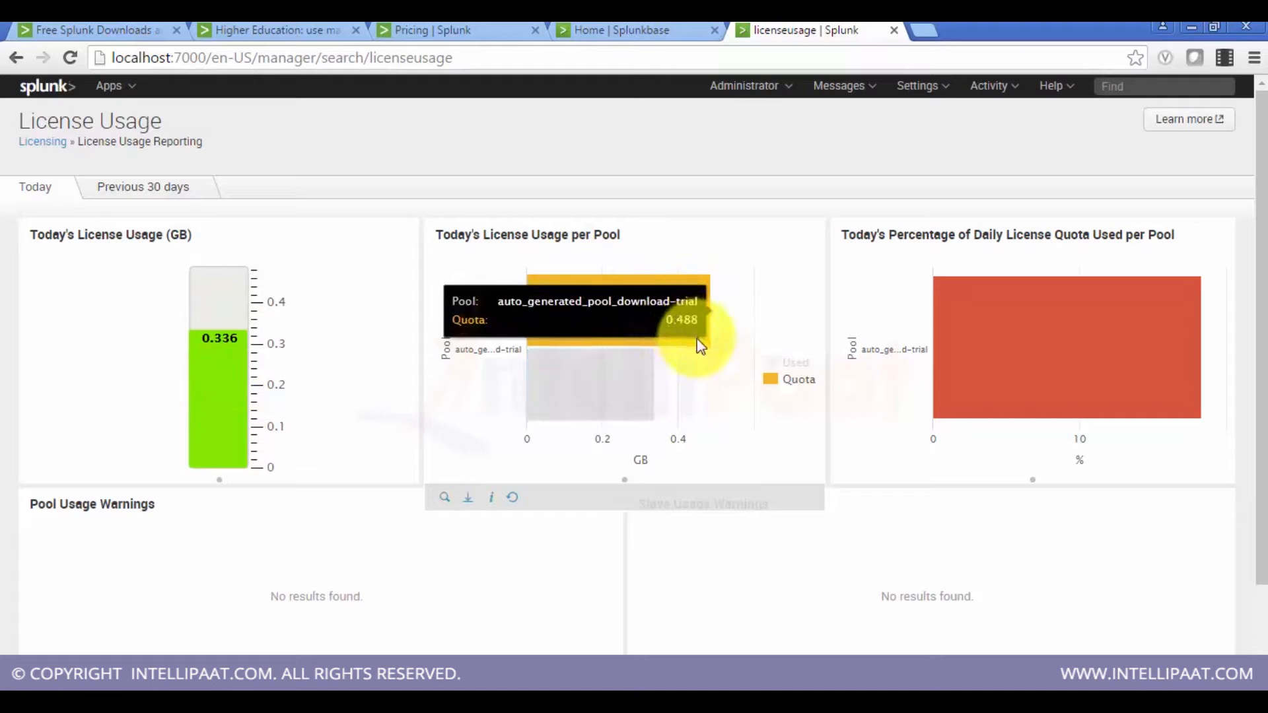
{"action": "mouse_move", "coordinate": [627, 370]}
{"action": "mouse_move", "coordinate": [657, 322]}
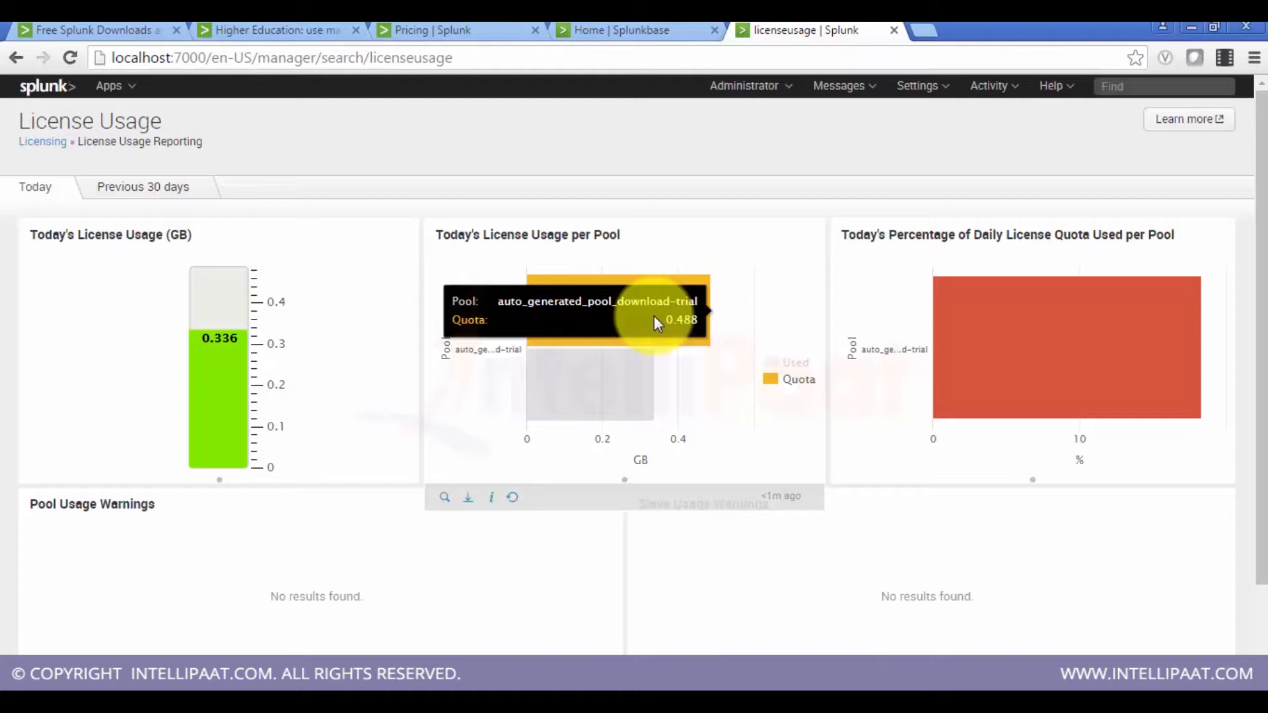
{"action": "mouse_move", "coordinate": [649, 410]}
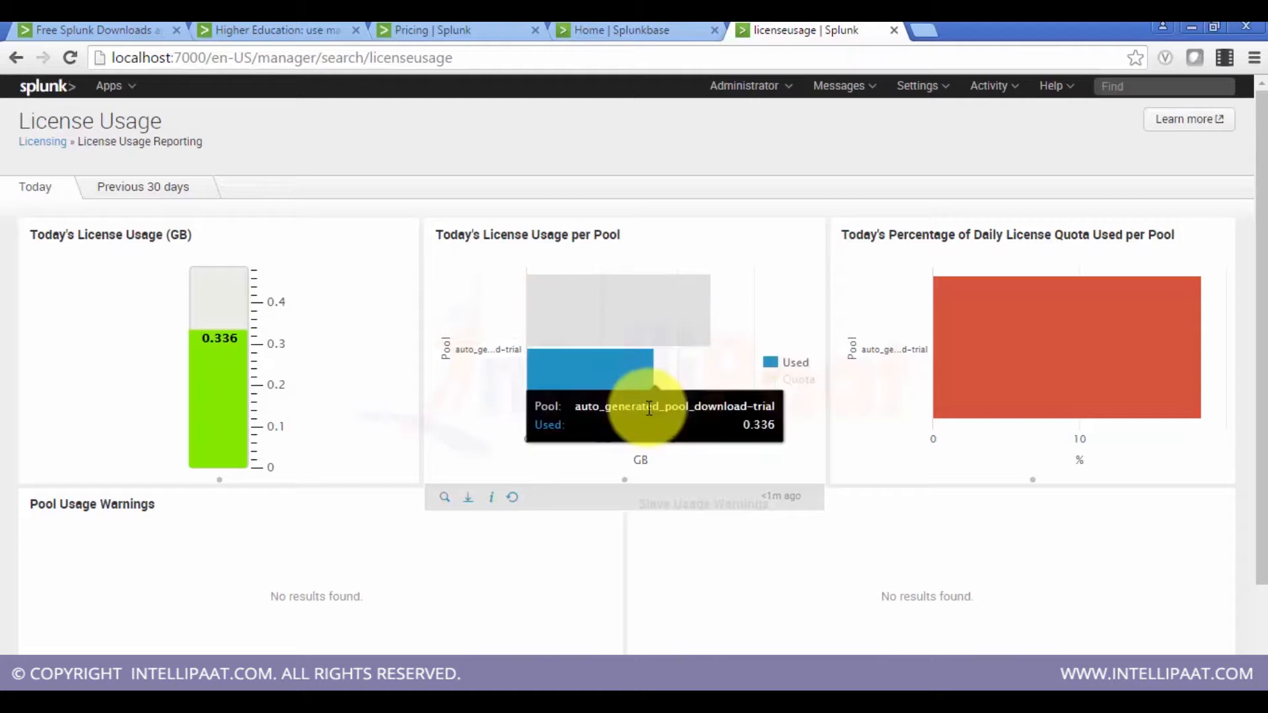
{"action": "mouse_move", "coordinate": [941, 382]}
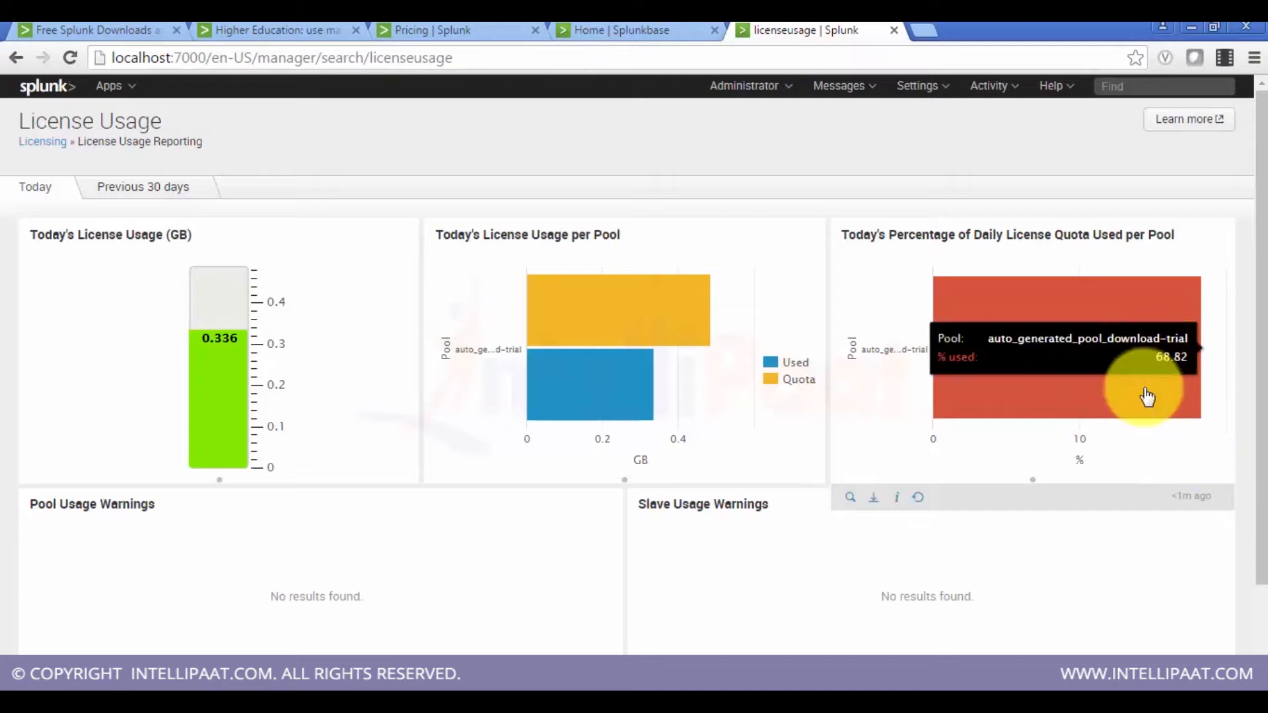
{"action": "scroll", "coordinate": [1146, 397], "scroll_direction": "down", "scroll_amount": 2}
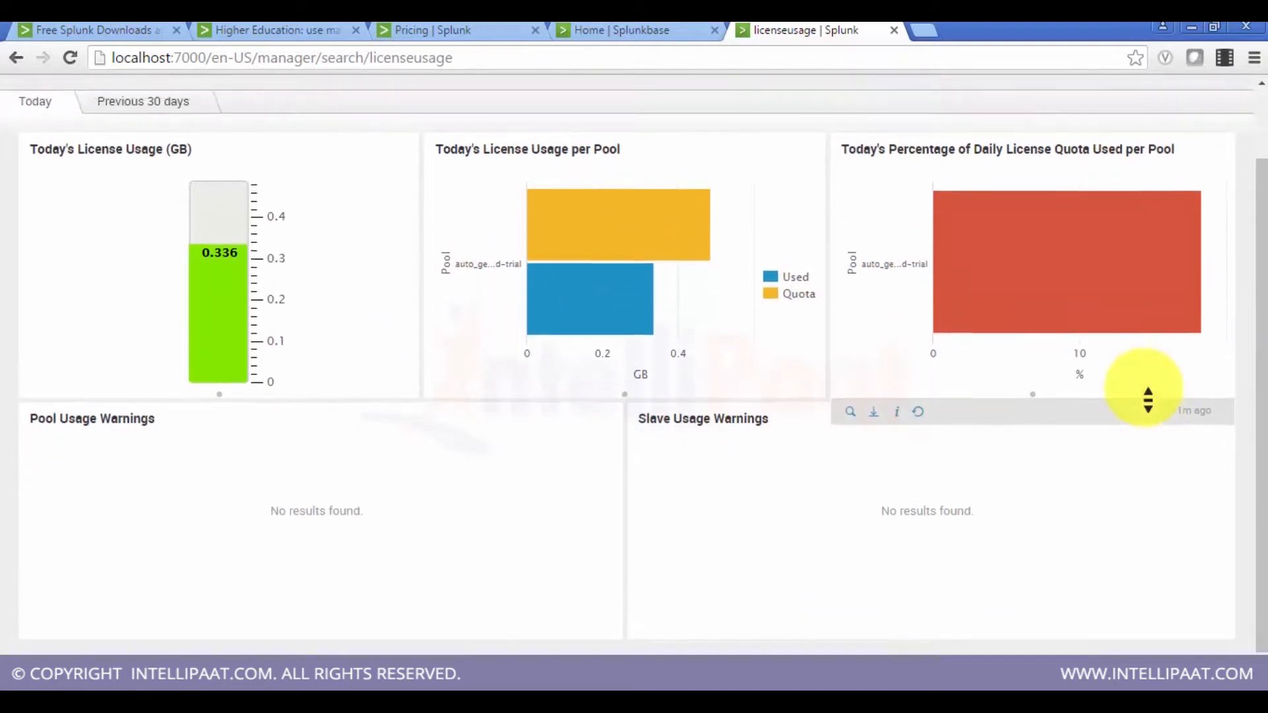
{"action": "scroll", "coordinate": [140, 208], "scroll_direction": "up", "scroll_amount": 2}
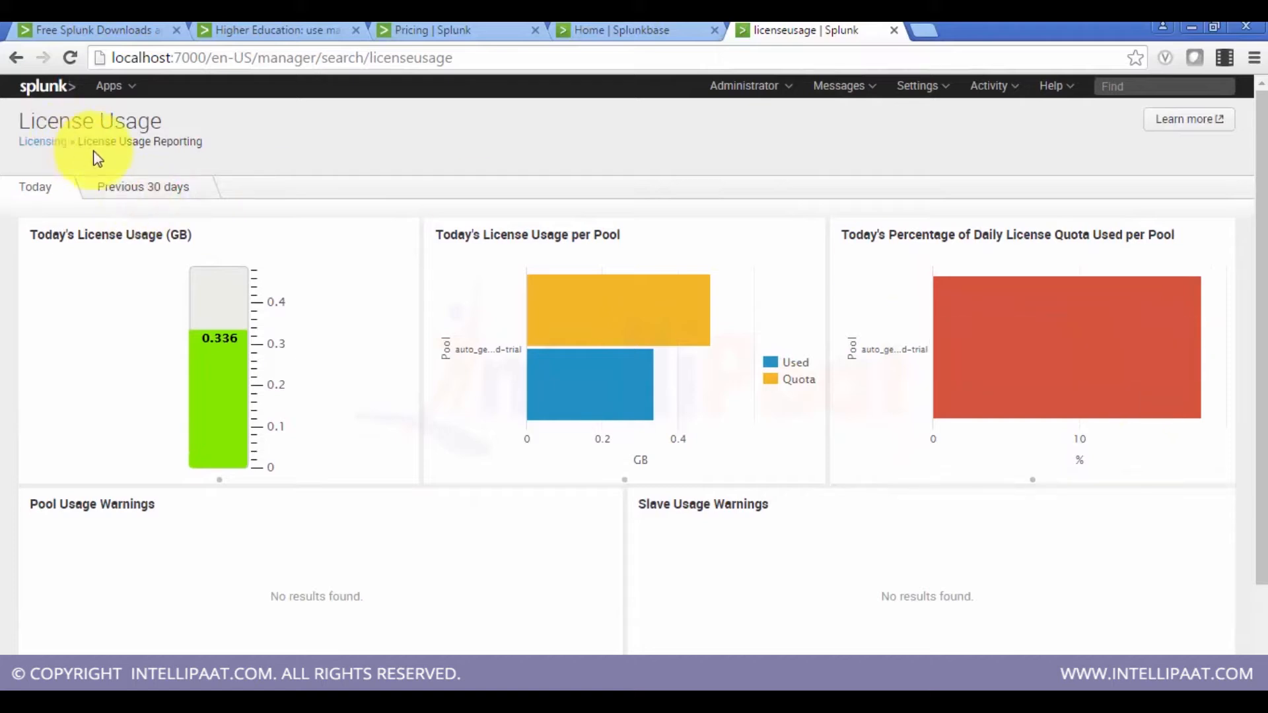
{"action": "left_click", "coordinate": [135, 180]}
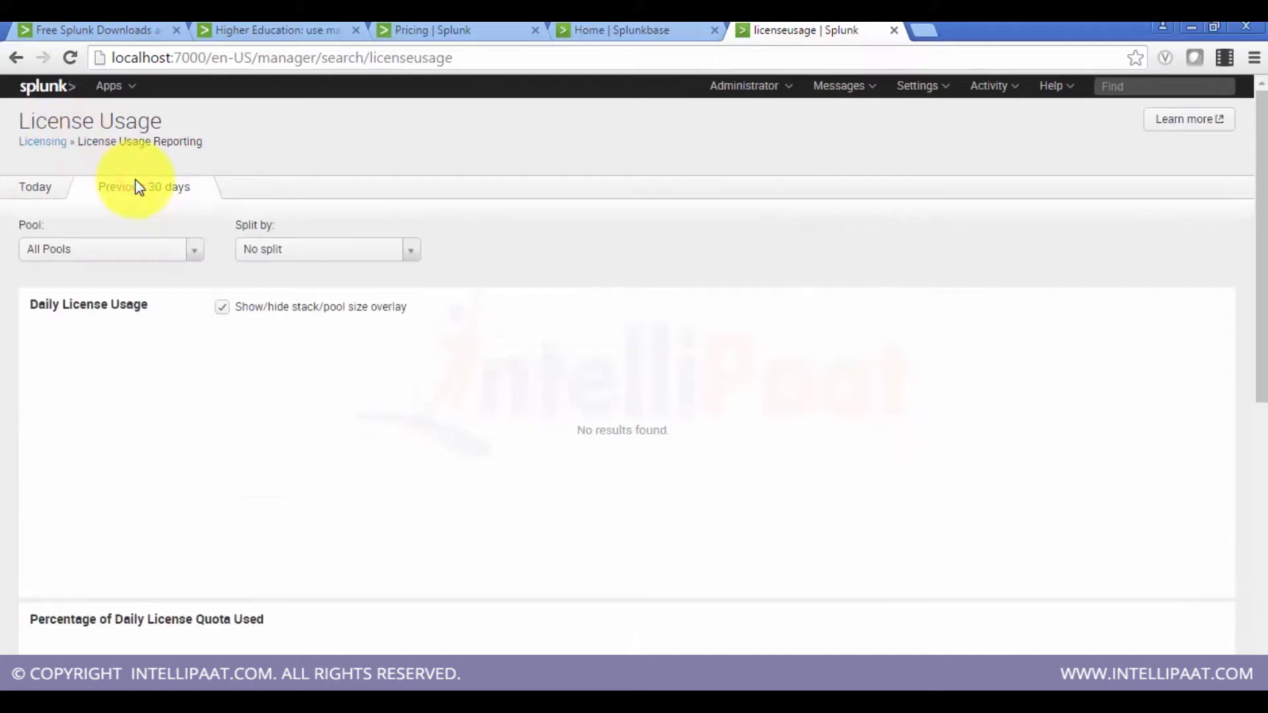
{"action": "left_click", "coordinate": [55, 190]}
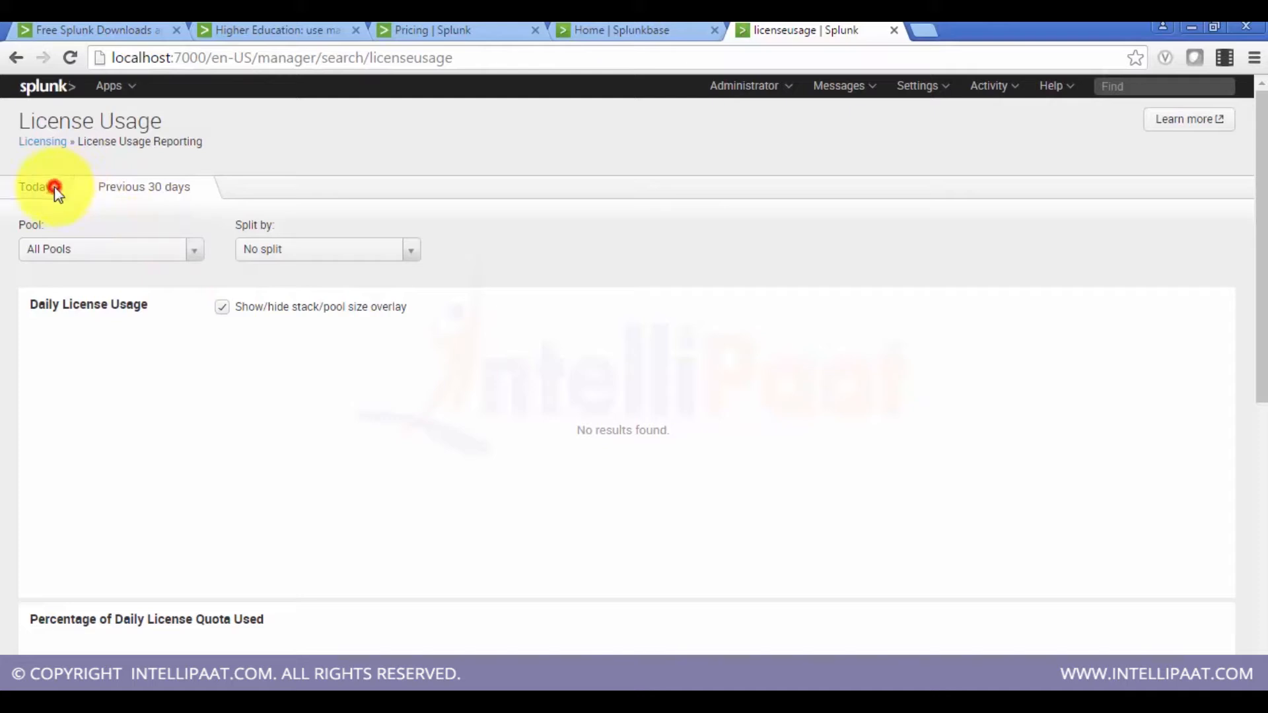
{"action": "left_click", "coordinate": [46, 140]}
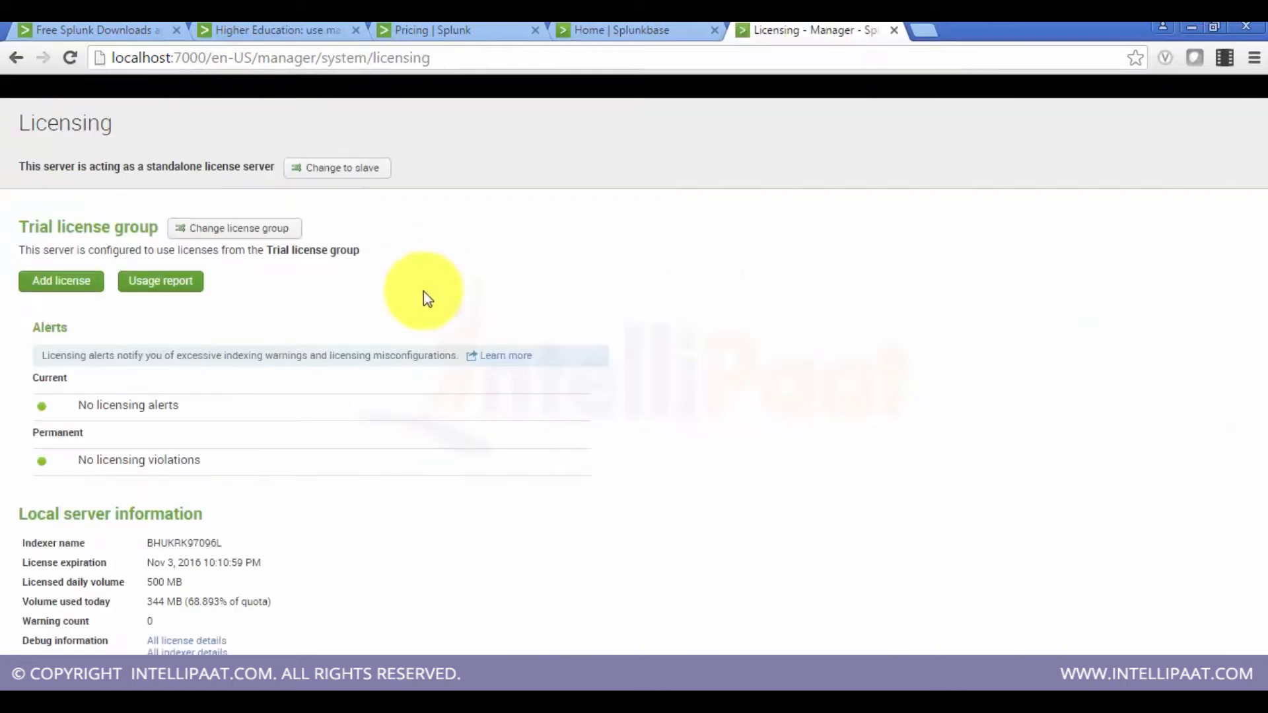
Step: Try designating a different Splunk instance as the master license server, then return to Licensing without saving
{"action": "scroll", "coordinate": [423, 296], "scroll_direction": "down", "scroll_amount": 1}
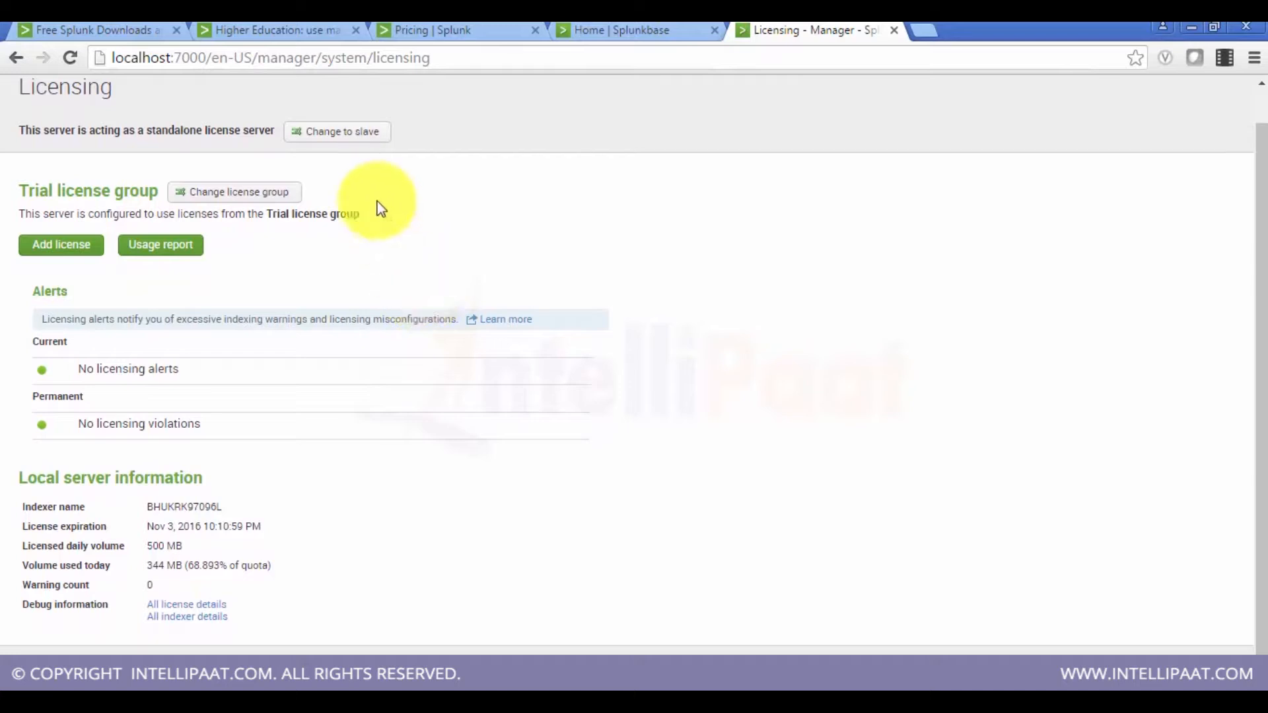
{"action": "scroll", "coordinate": [381, 208], "scroll_direction": "up", "scroll_amount": 1}
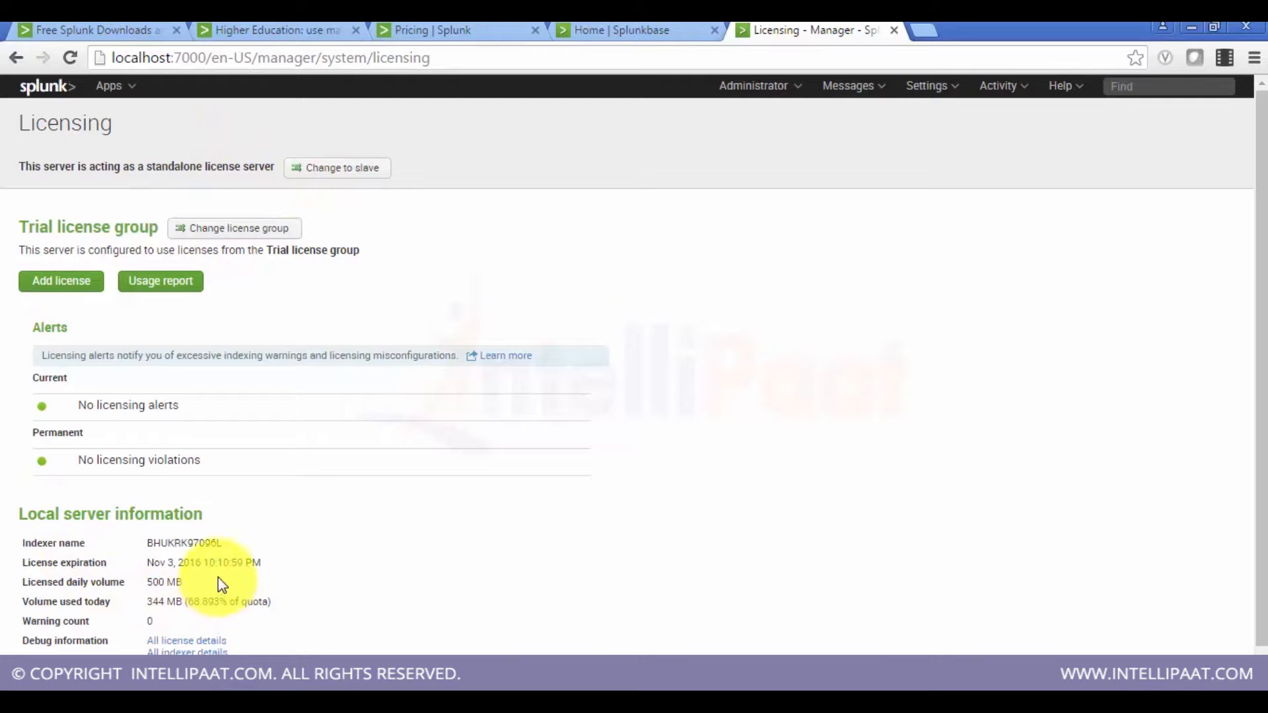
{"action": "left_click", "coordinate": [317, 160]}
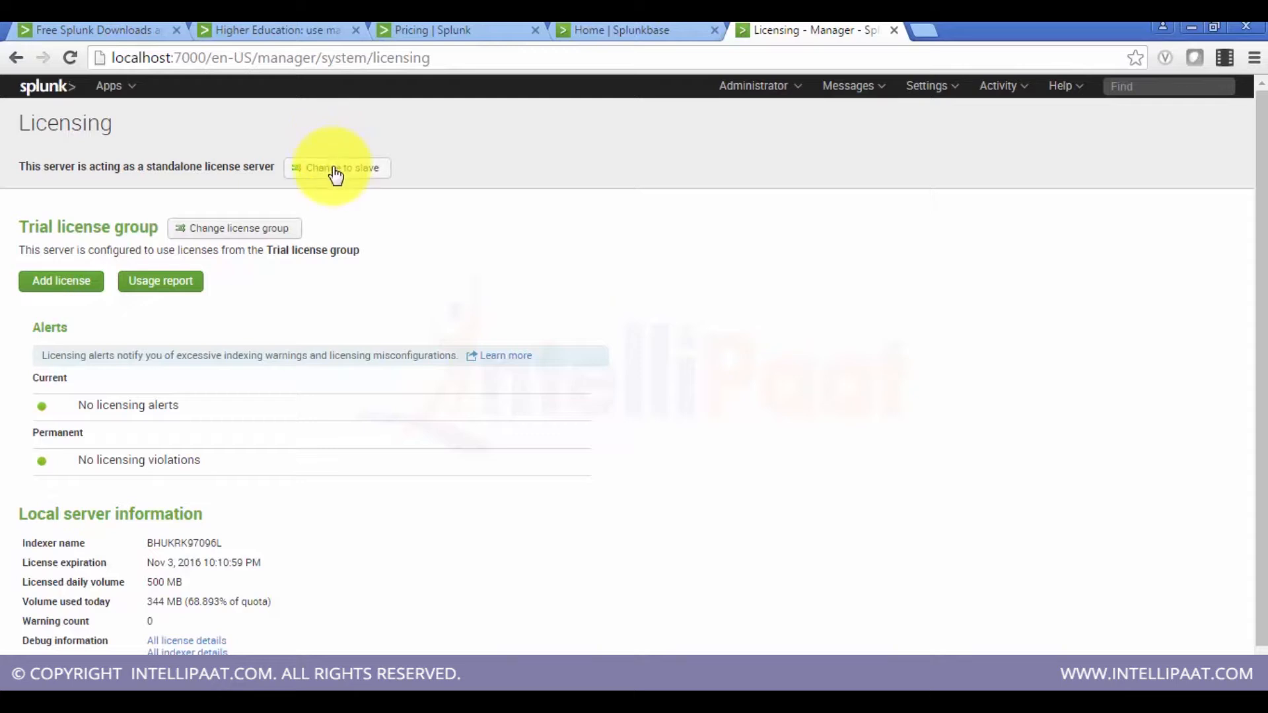
{"action": "left_click", "coordinate": [336, 173]}
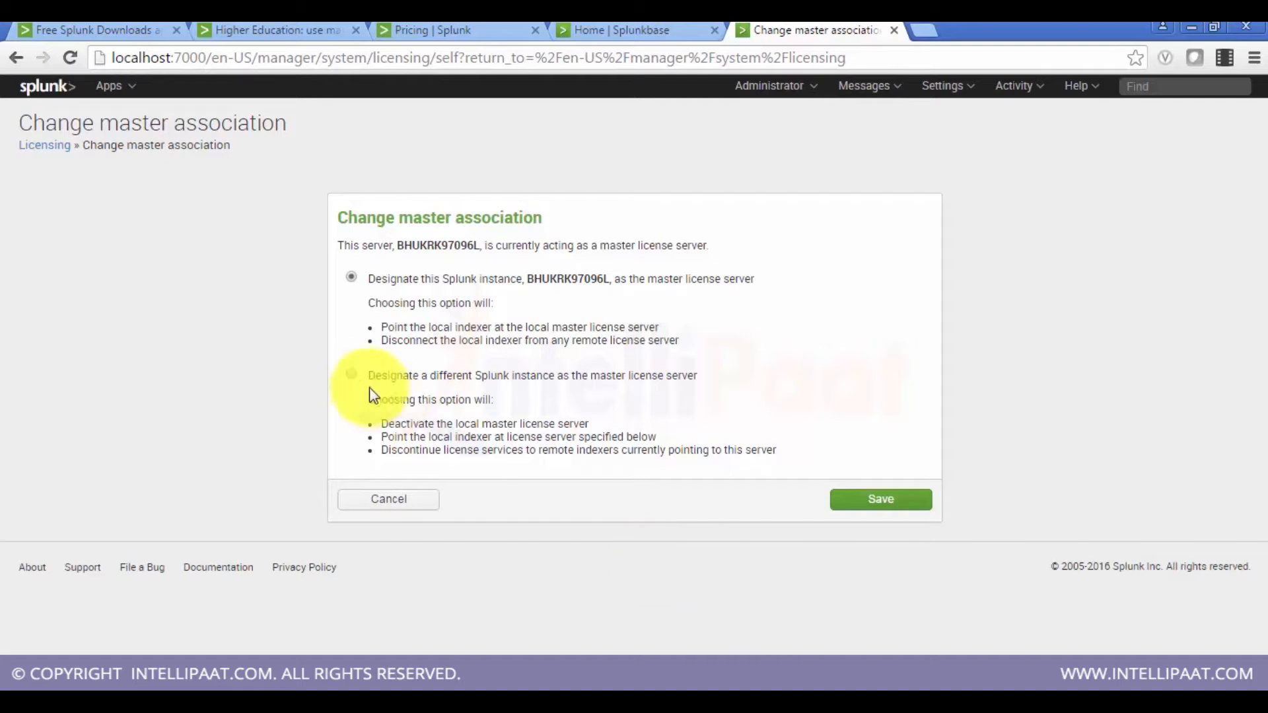
{"action": "left_click", "coordinate": [352, 374]}
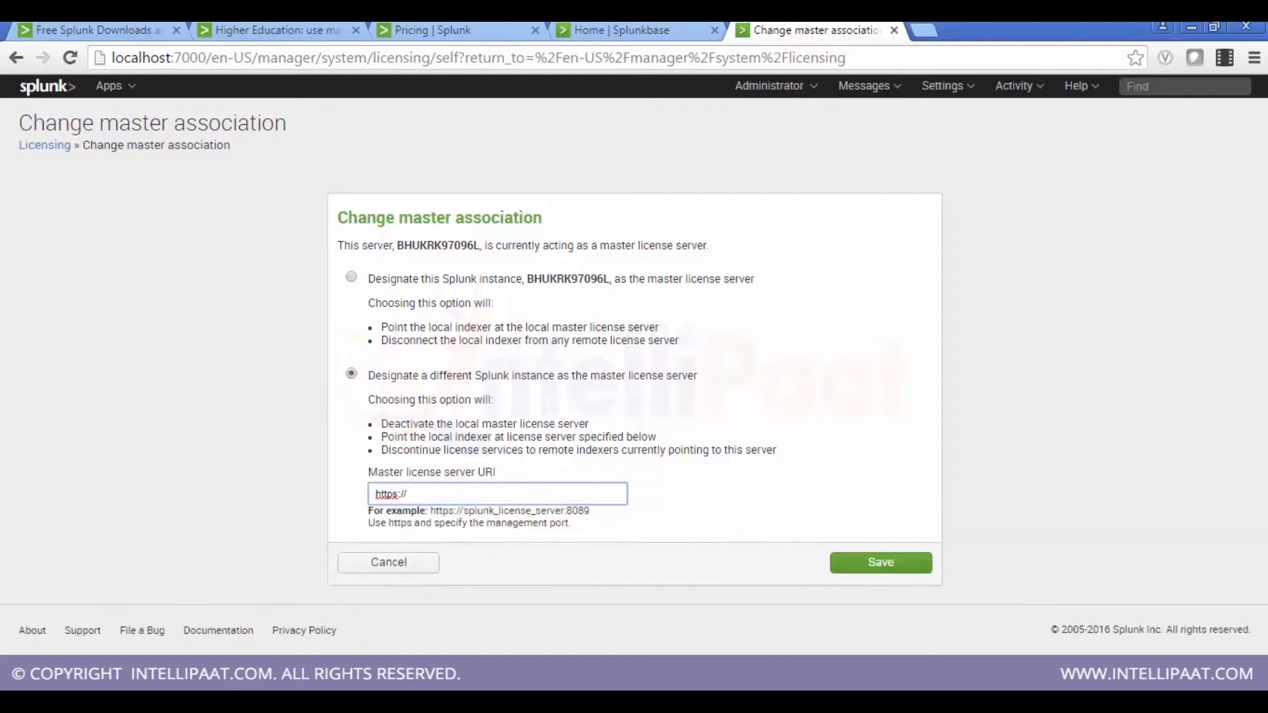
{"action": "left_click", "coordinate": [185, 646]}
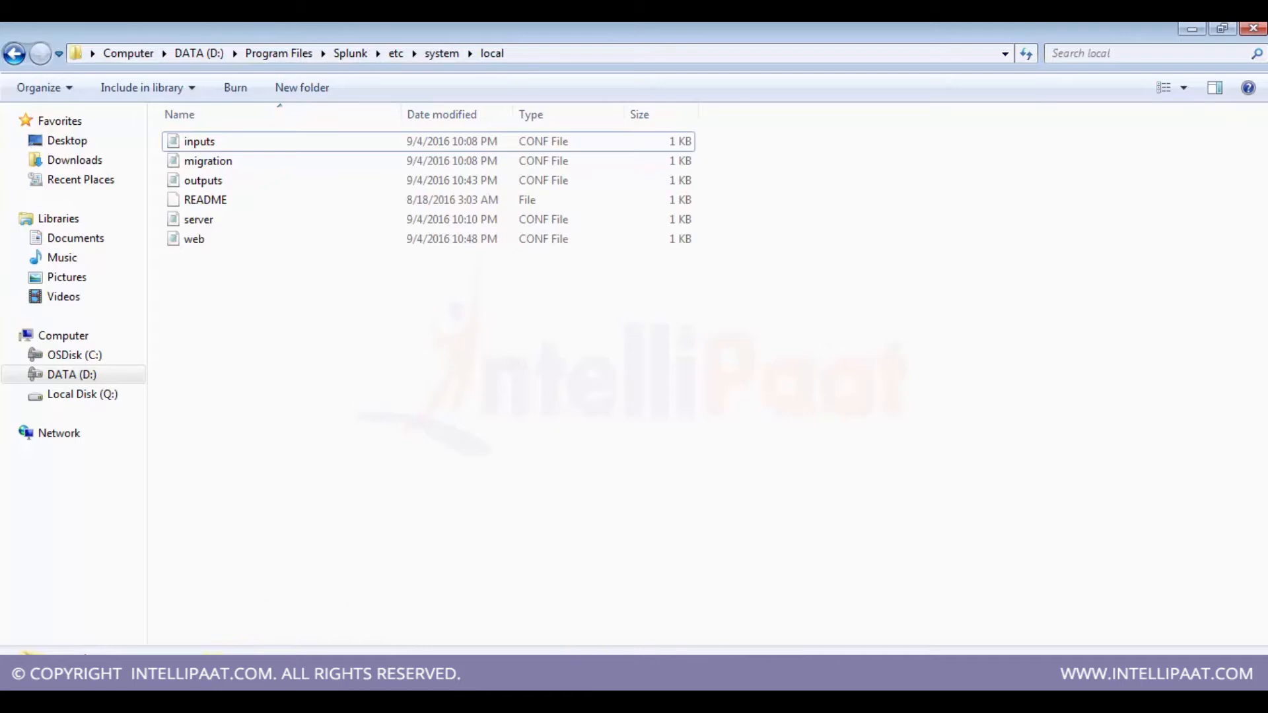
{"action": "left_click", "coordinate": [202, 701]}
{"action": "left_click", "coordinate": [190, 640]}
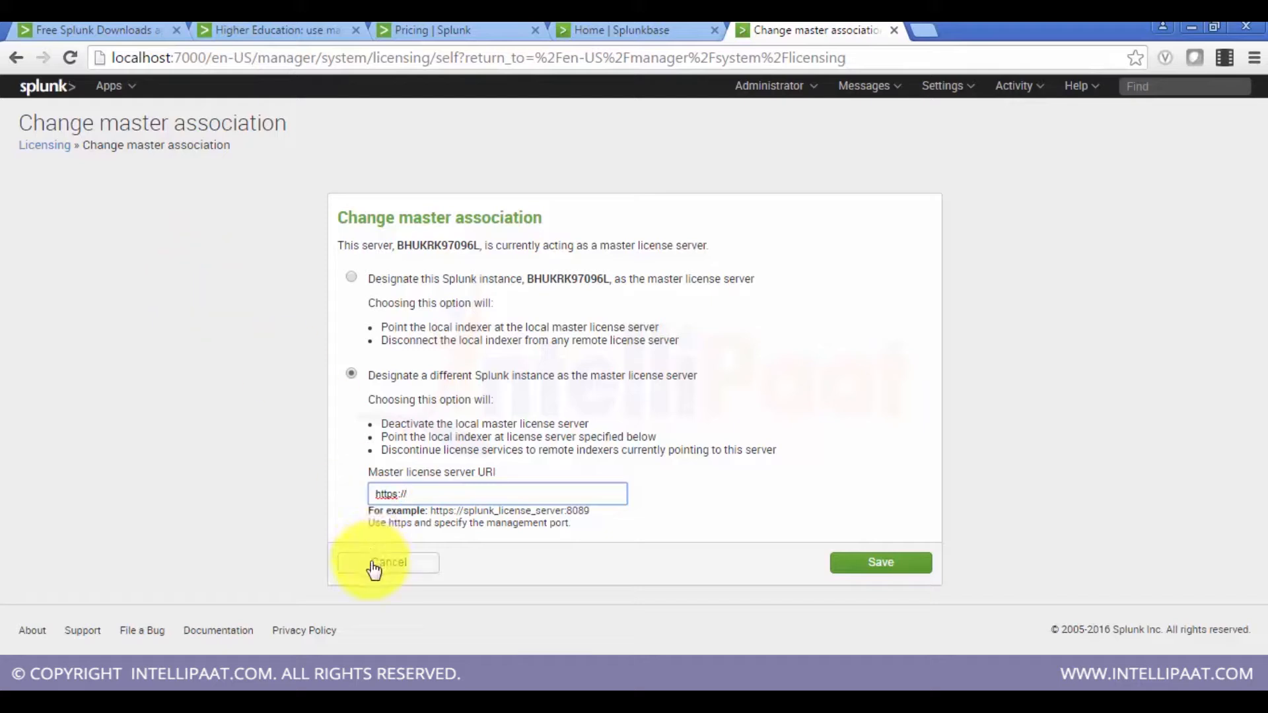
{"action": "left_click", "coordinate": [46, 147]}
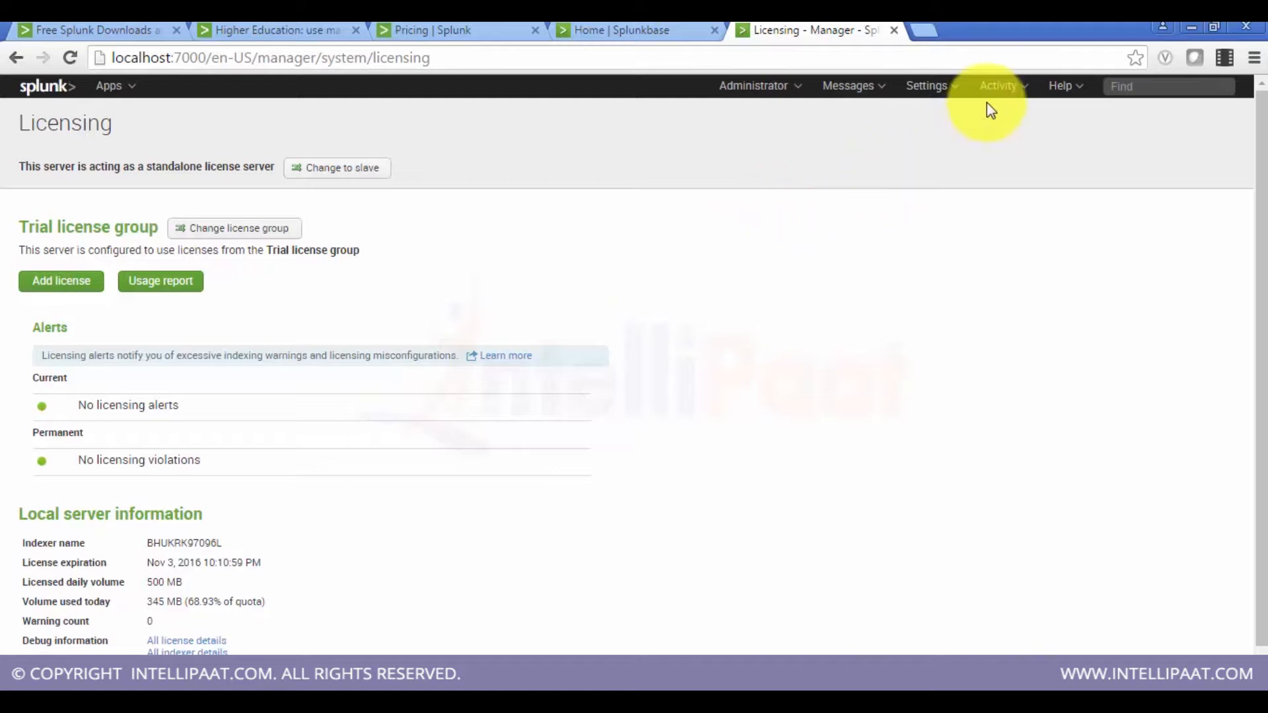
{"action": "left_click", "coordinate": [935, 92]}
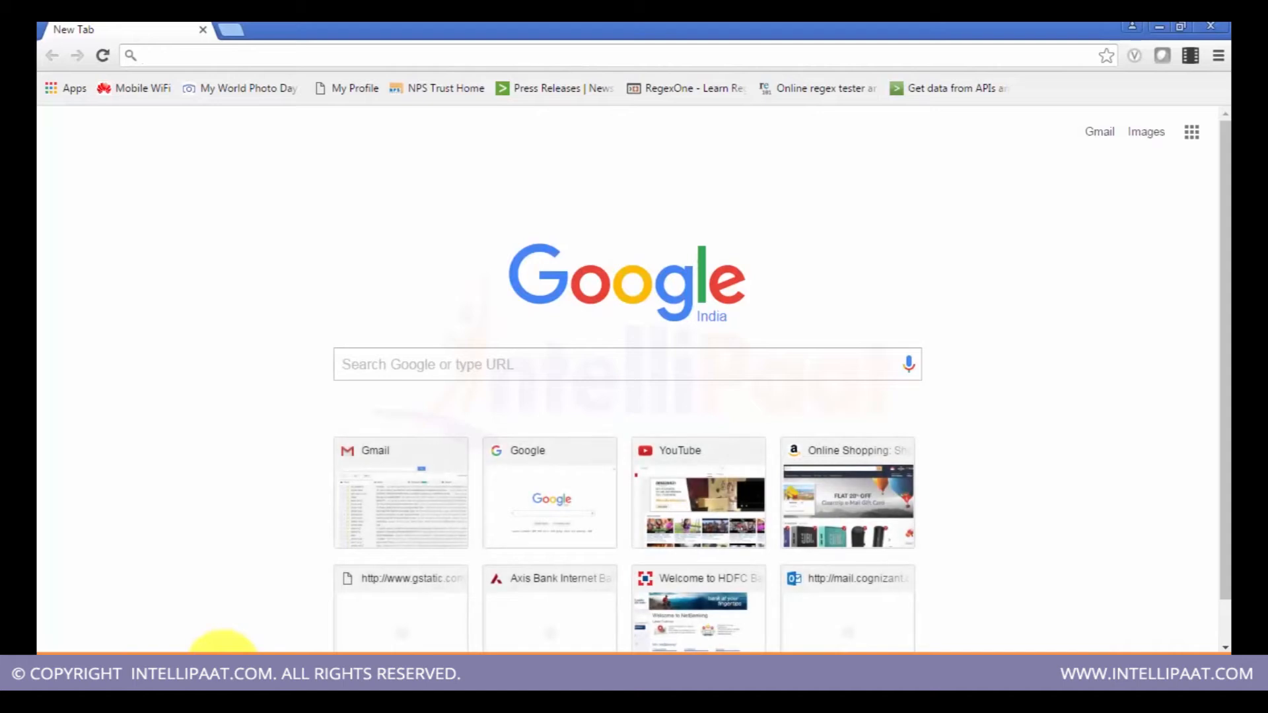
{"action": "type", "text": "http"}
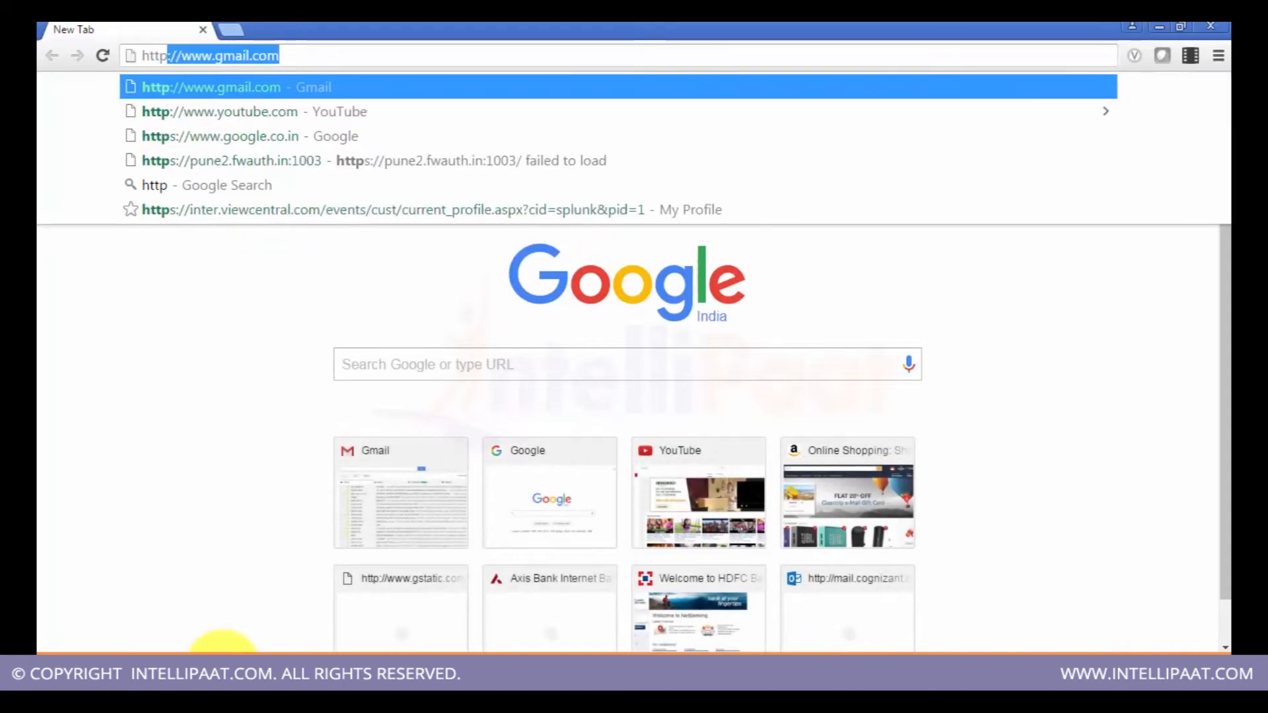
{"action": "type", "text": "://local"}
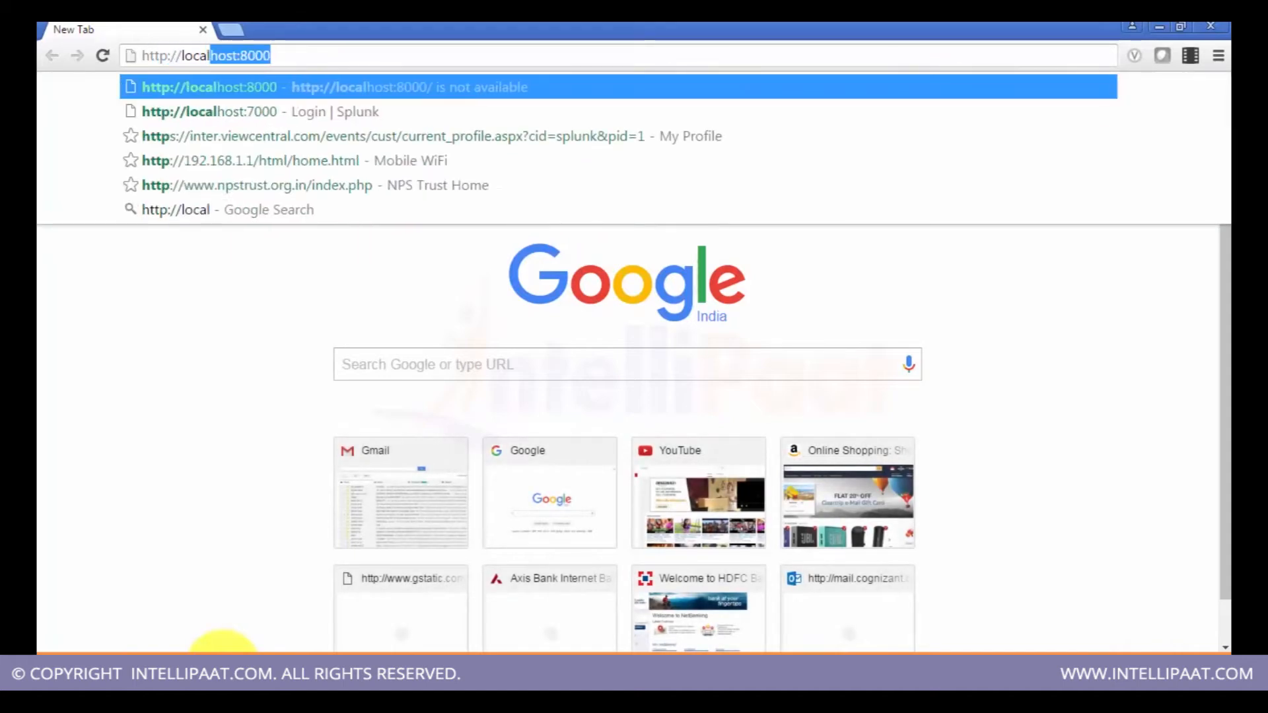
{"action": "type", "text": "host:80"}
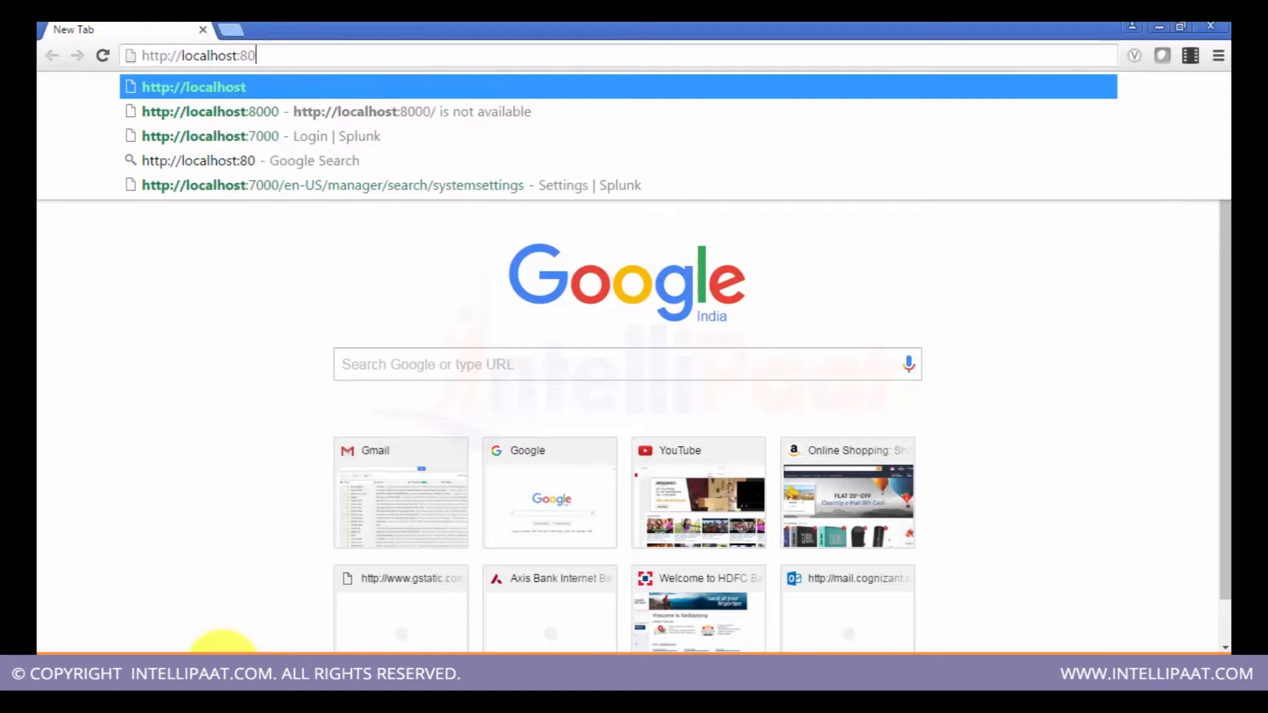
{"action": "key", "text": "BackSpace"}
{"action": "key", "text": "BackSpace"}
{"action": "type", "text": "7000"}
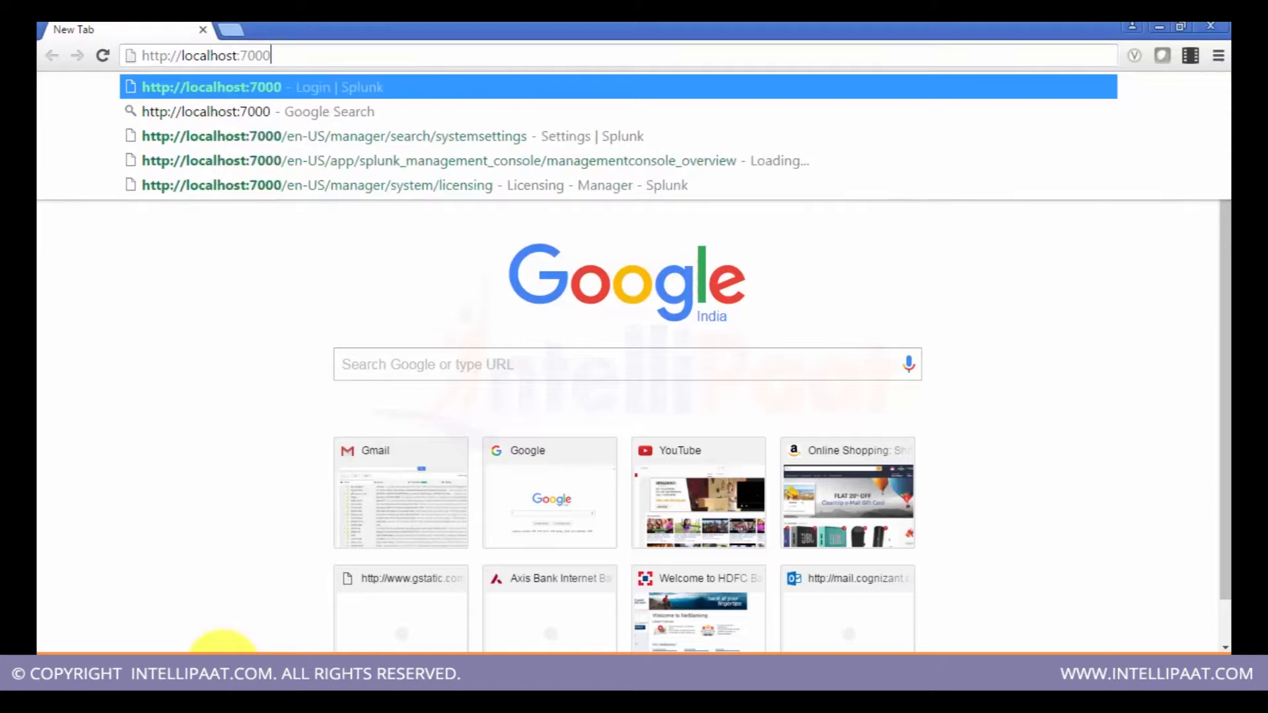
{"action": "key", "text": "Return"}
Step: Sign in to Splunk with the admin username and the account password
{"action": "type", "text": "admin"}
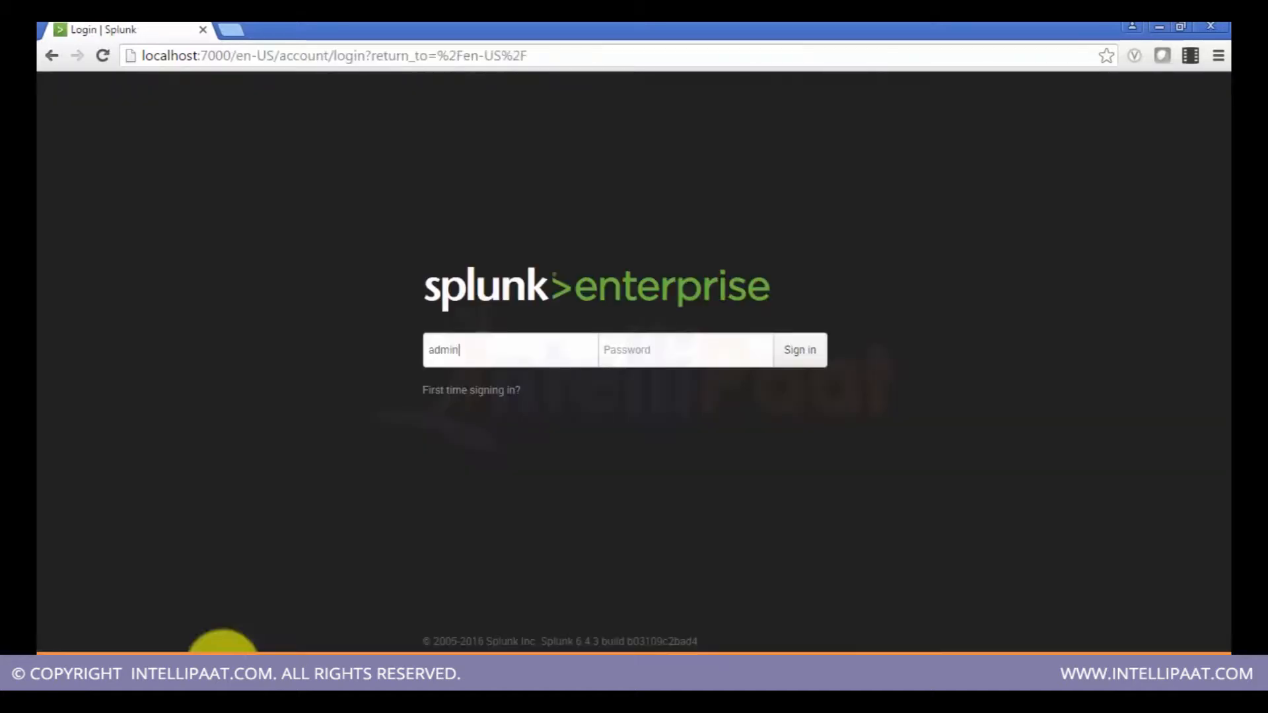
{"action": "key", "text": "Tab"}
{"action": "type", "text": "••••••••"}
{"action": "key", "text": "Return"}
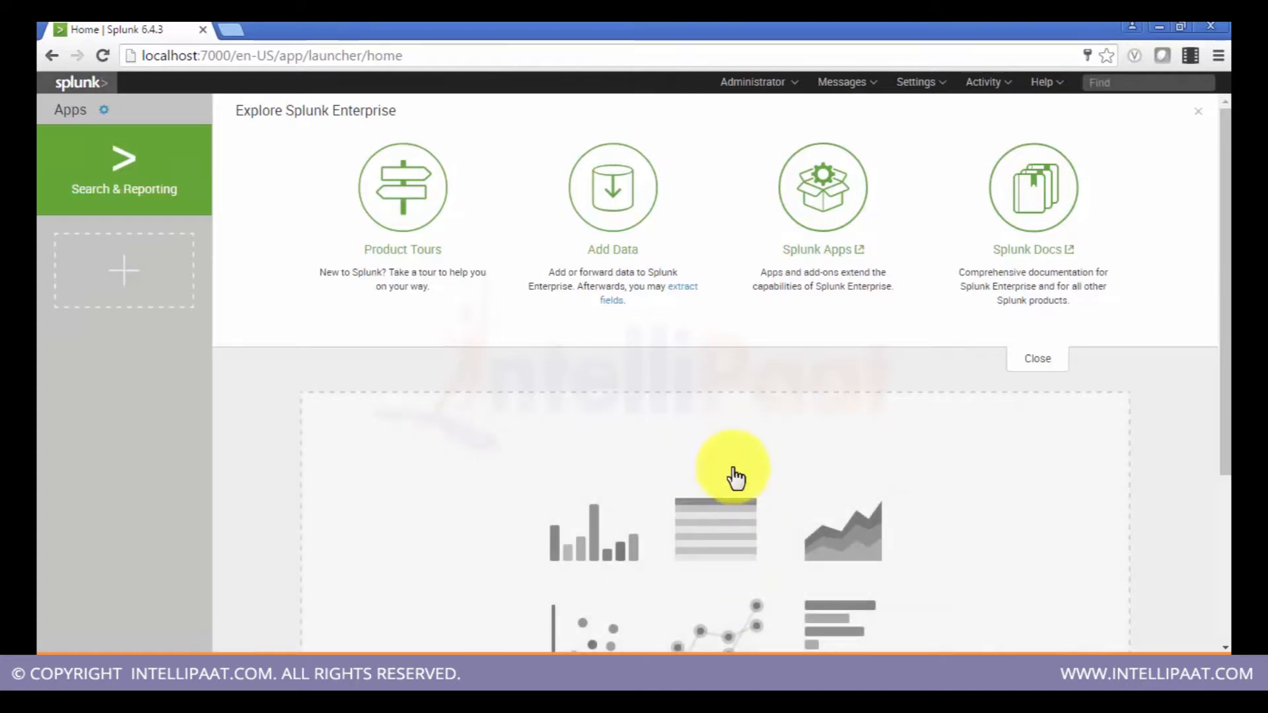
Step: Open the Distributed Management Console from the Settings menu
{"action": "left_click", "coordinate": [918, 85]}
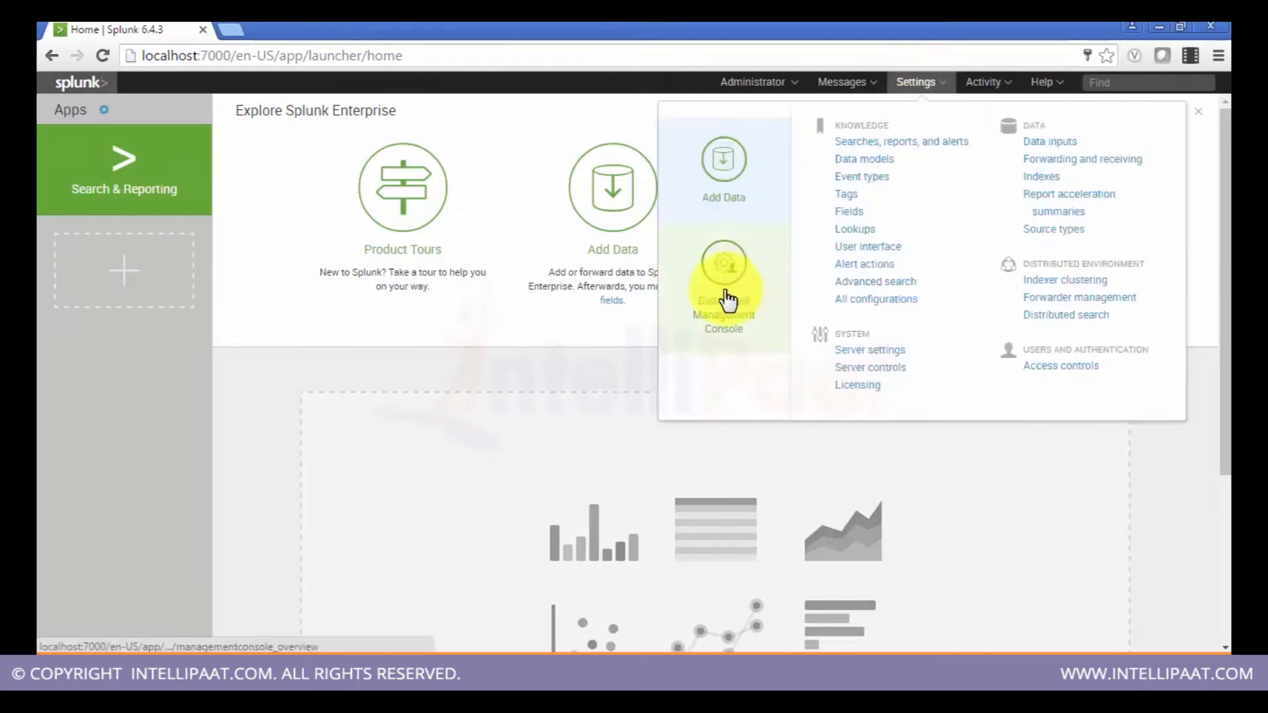
{"action": "left_click", "coordinate": [737, 329]}
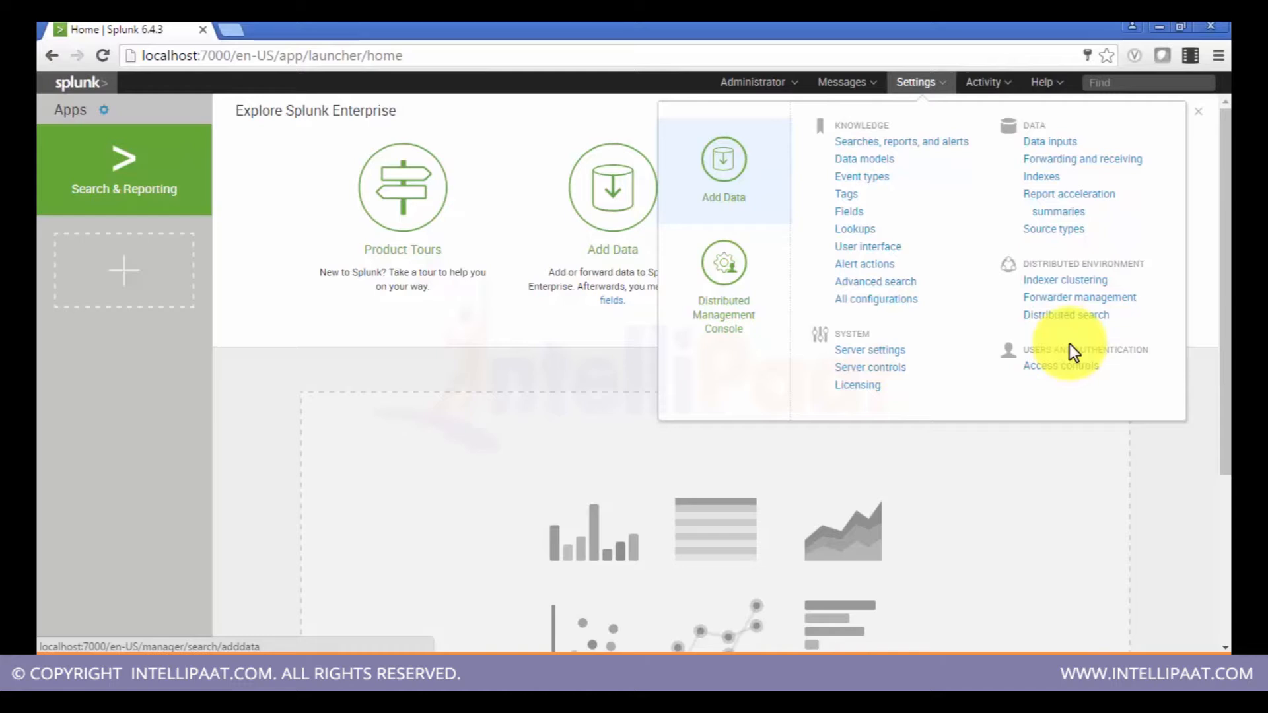
{"action": "left_click", "coordinate": [733, 307]}
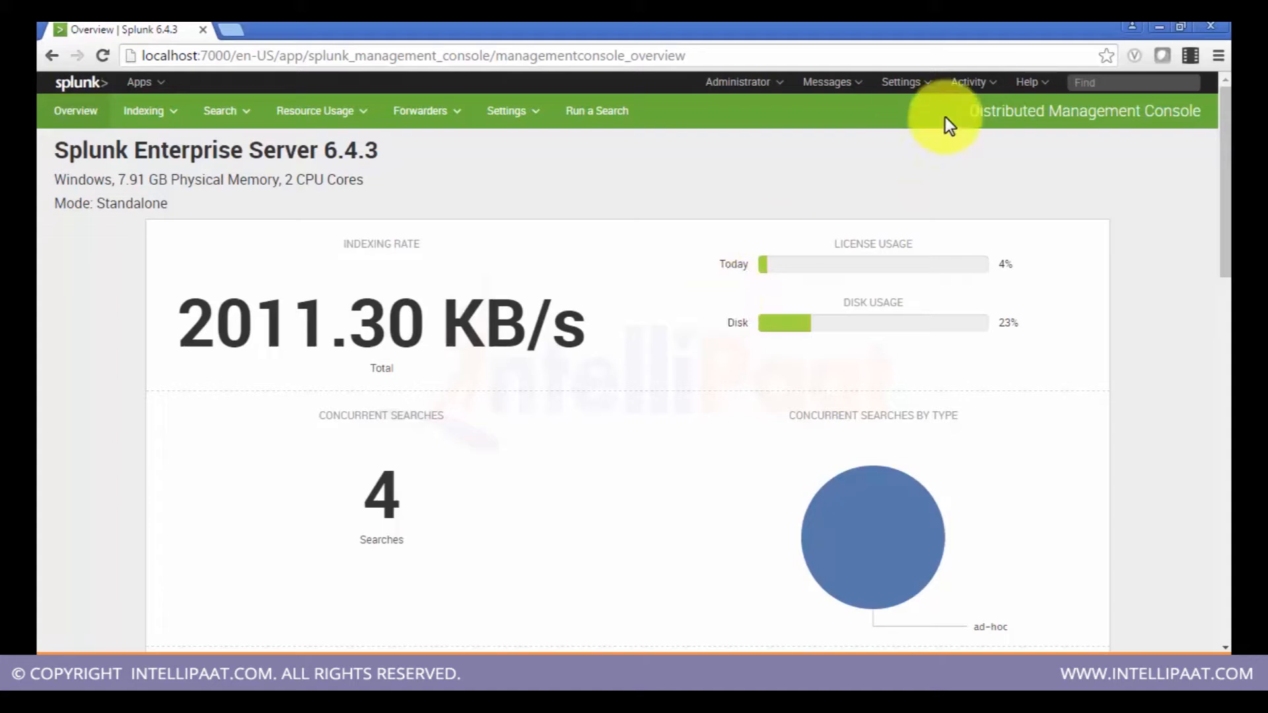
Step: Open the Indexes settings page in a new tab and switch to it
{"action": "left_click", "coordinate": [898, 92]}
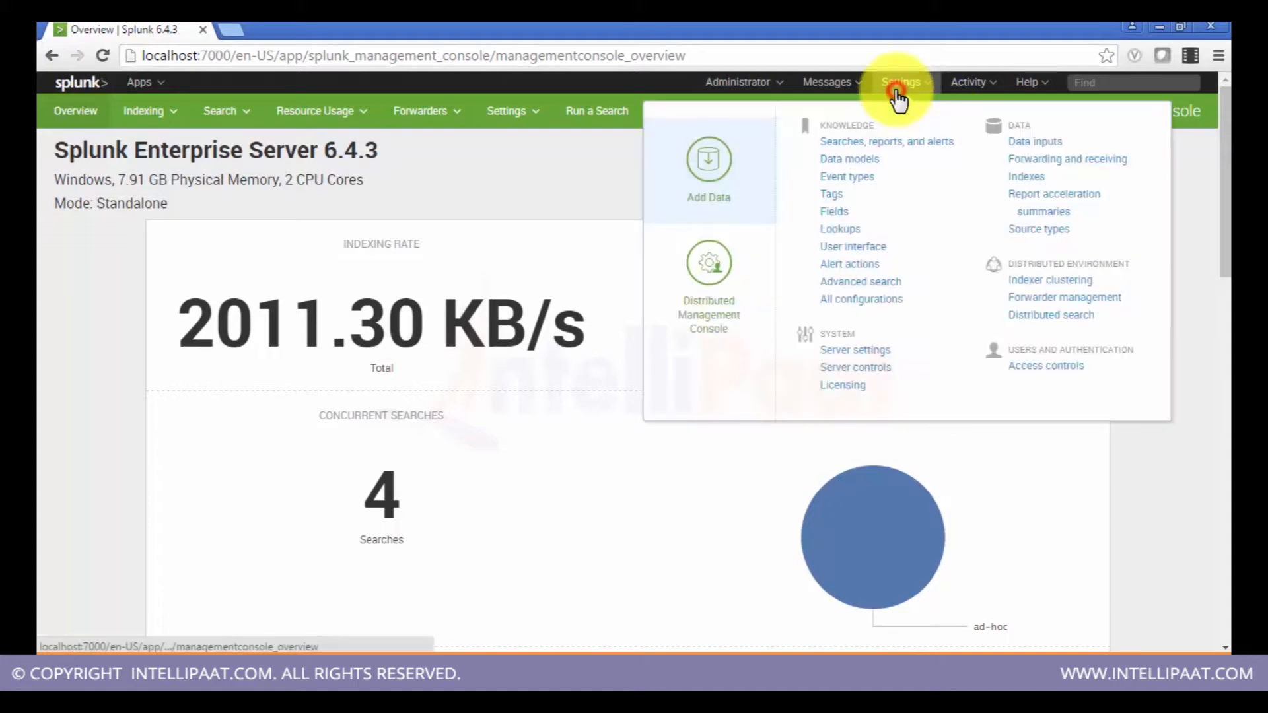
{"action": "right_click", "coordinate": [1025, 177]}
{"action": "left_click", "coordinate": [1020, 194]}
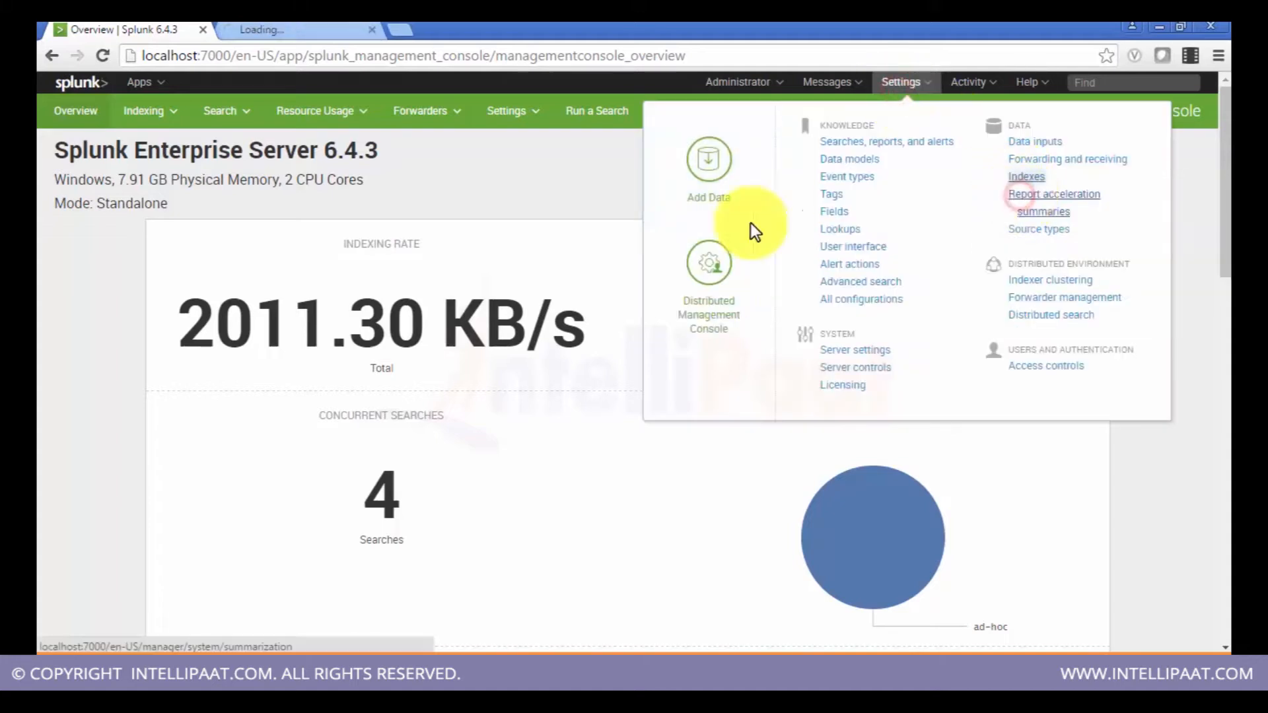
{"action": "left_click", "coordinate": [302, 27]}
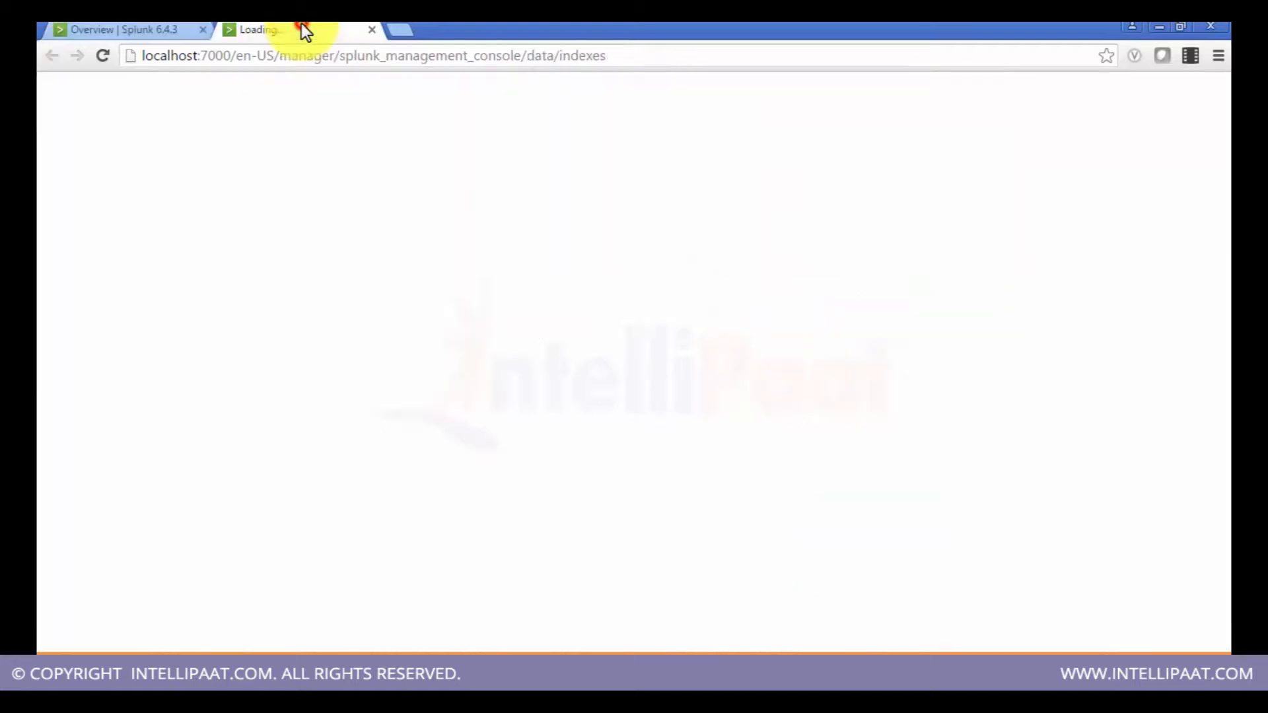
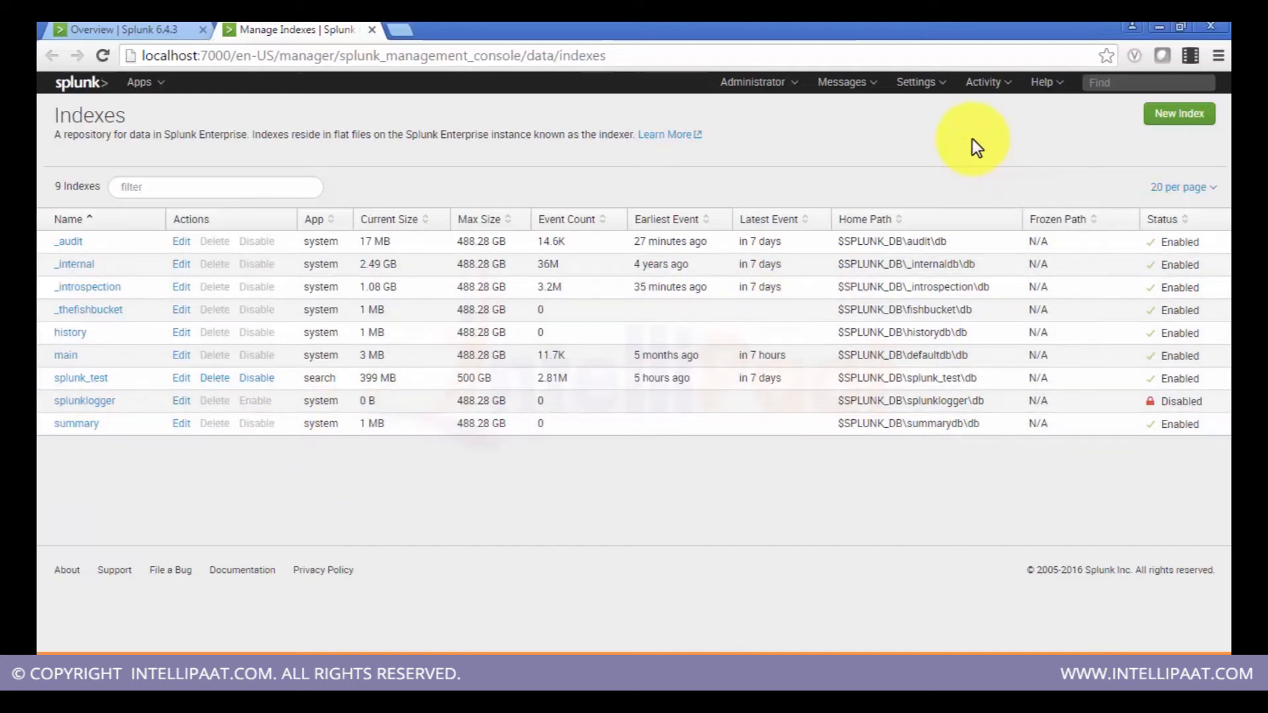
Step: Switch between the console overview and the Indexes tab, then scroll through the overview's indexing, license and search panels
{"action": "left_click", "coordinate": [97, 35]}
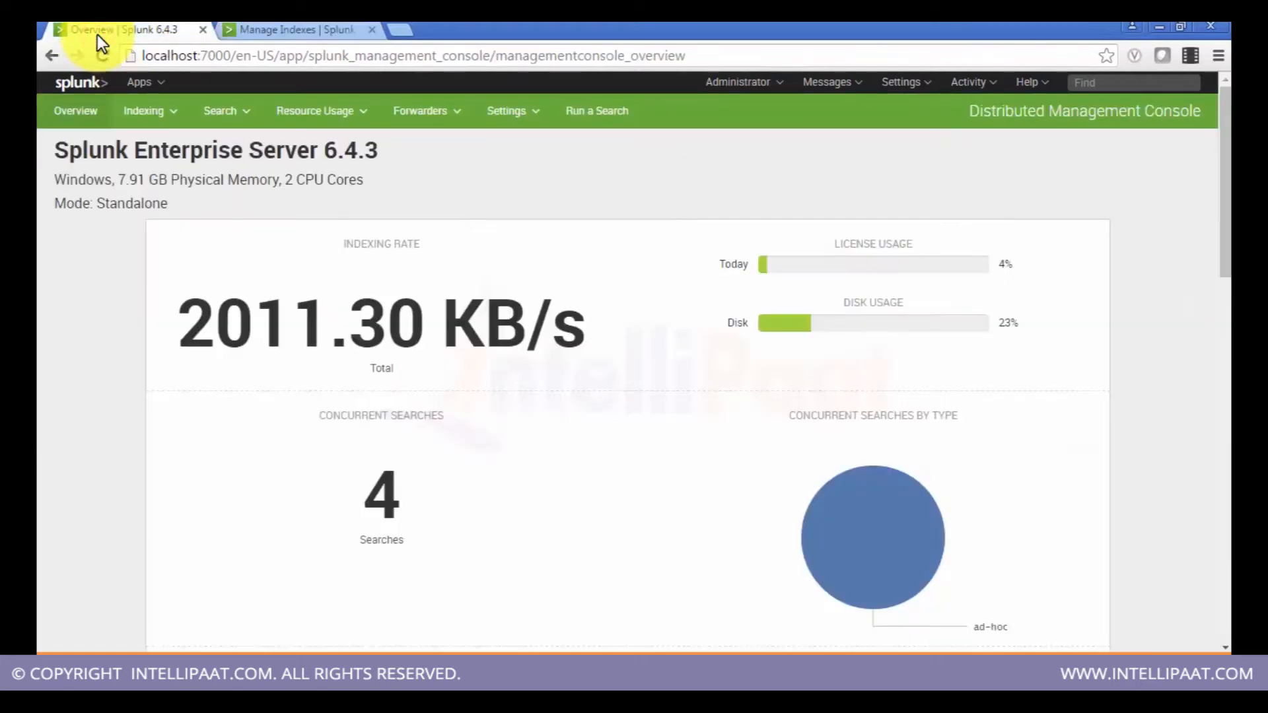
{"action": "left_click", "coordinate": [297, 25]}
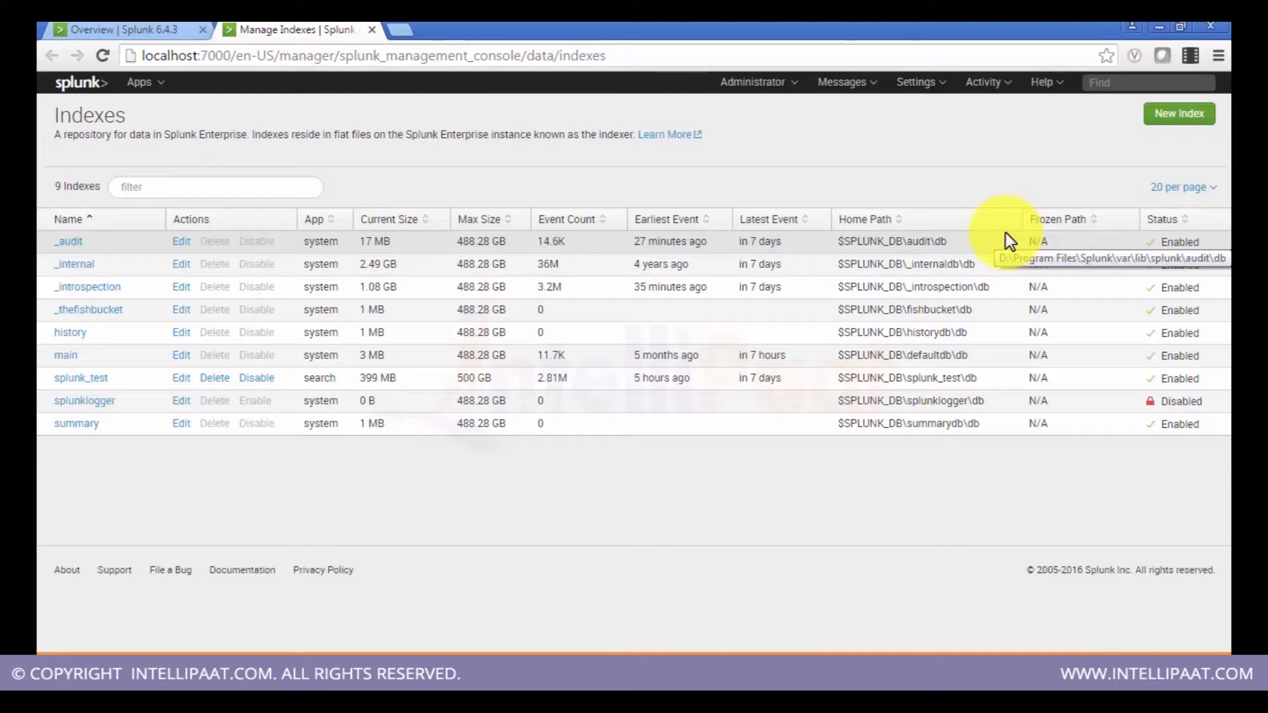
{"action": "left_click", "coordinate": [136, 28]}
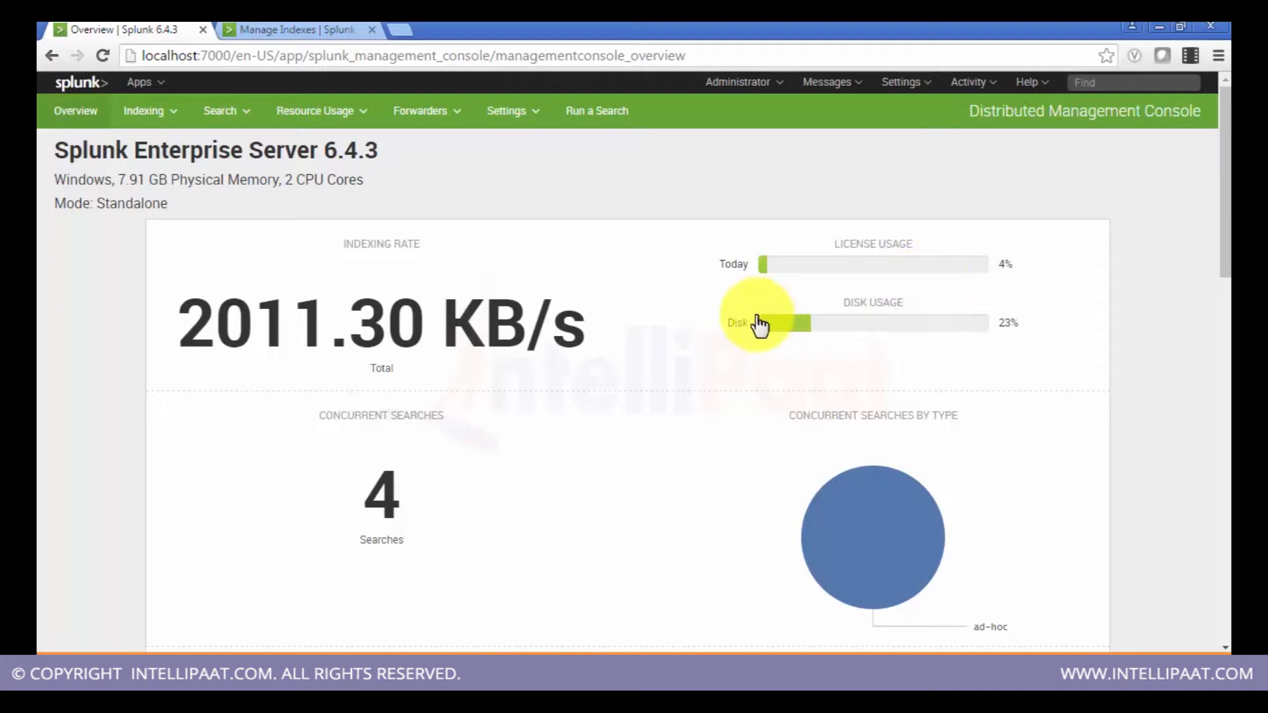
{"action": "mouse_move", "coordinate": [809, 330]}
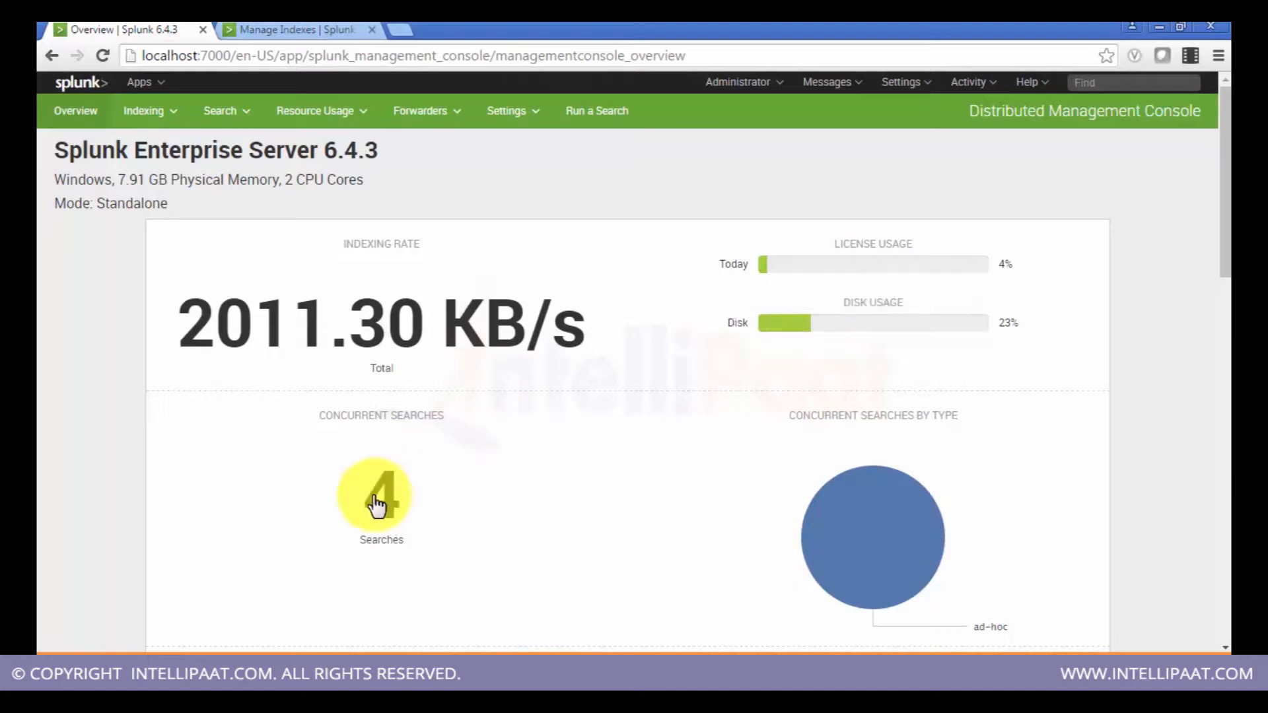
{"action": "scroll", "coordinate": [376, 502], "scroll_direction": "down", "scroll_amount": 1}
{"action": "scroll", "coordinate": [375, 499], "scroll_direction": "down", "scroll_amount": 1}
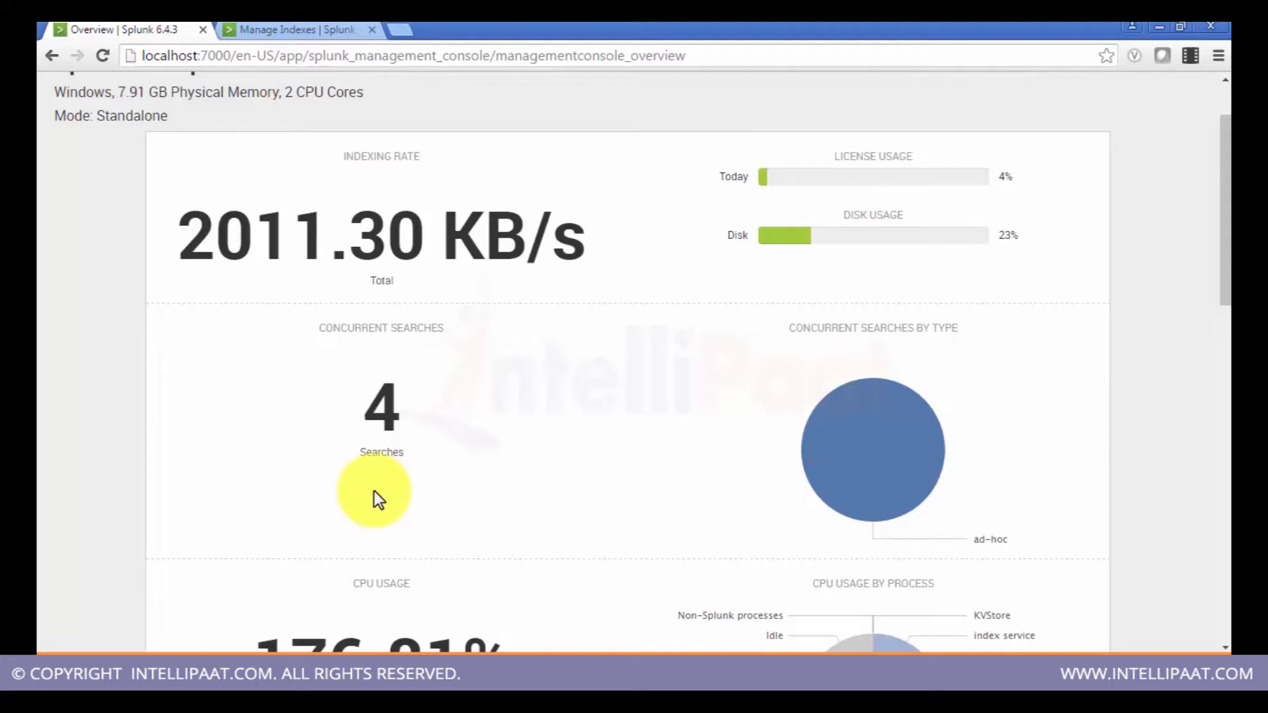
Step: Open the concurrent searches drill-down from the overview, then return to the console overview and scroll through it
{"action": "left_click", "coordinate": [383, 441]}
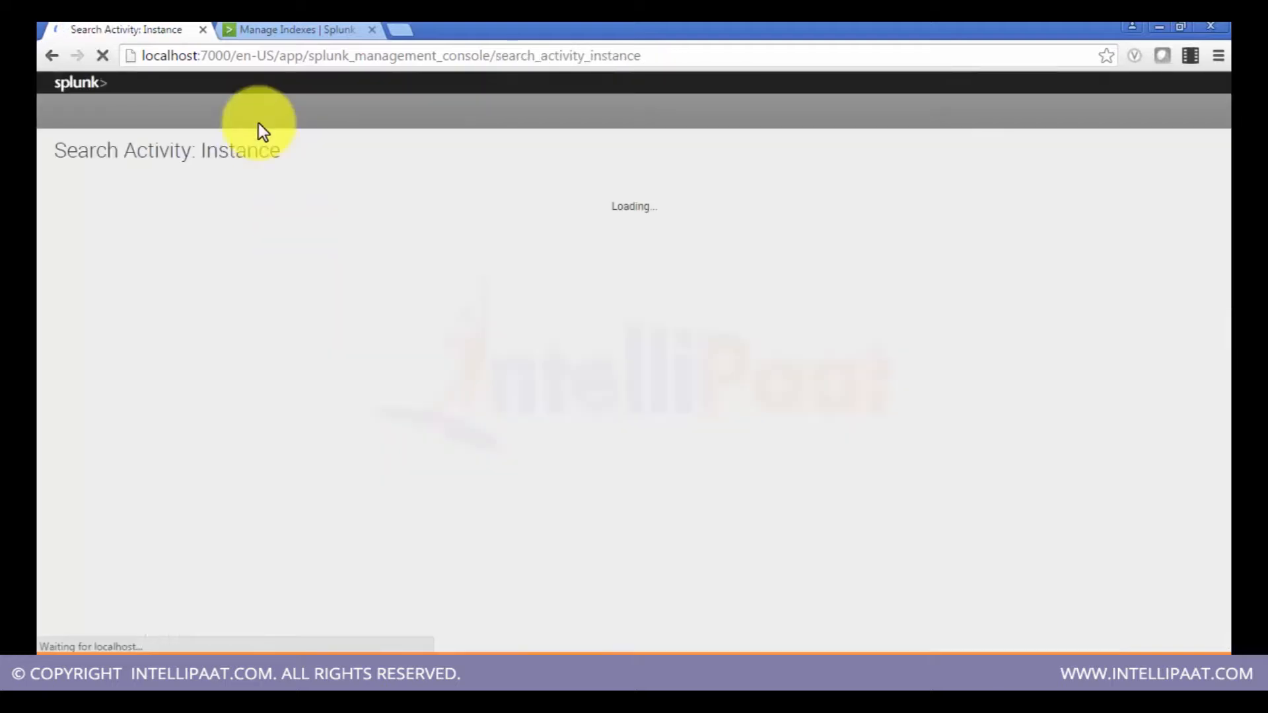
{"action": "left_click", "coordinate": [55, 57]}
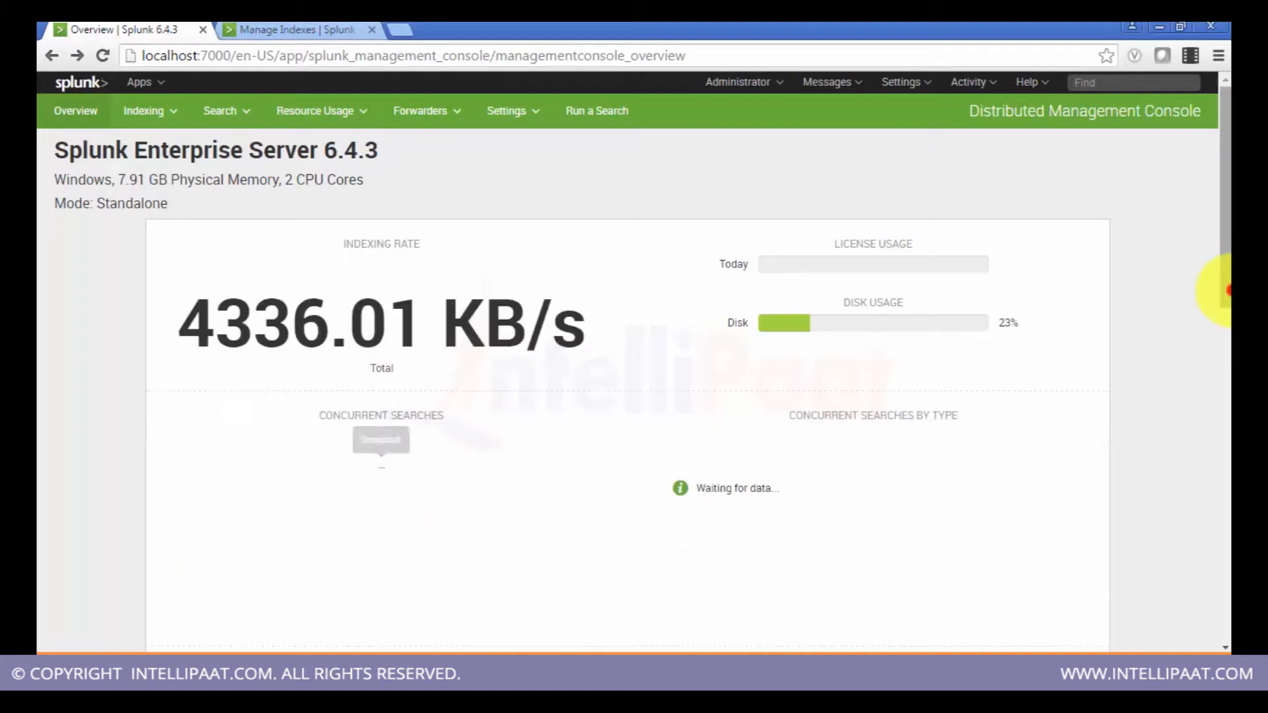
{"action": "left_click_drag", "start_coordinate": [1225, 292], "coordinate": [1228, 327]}
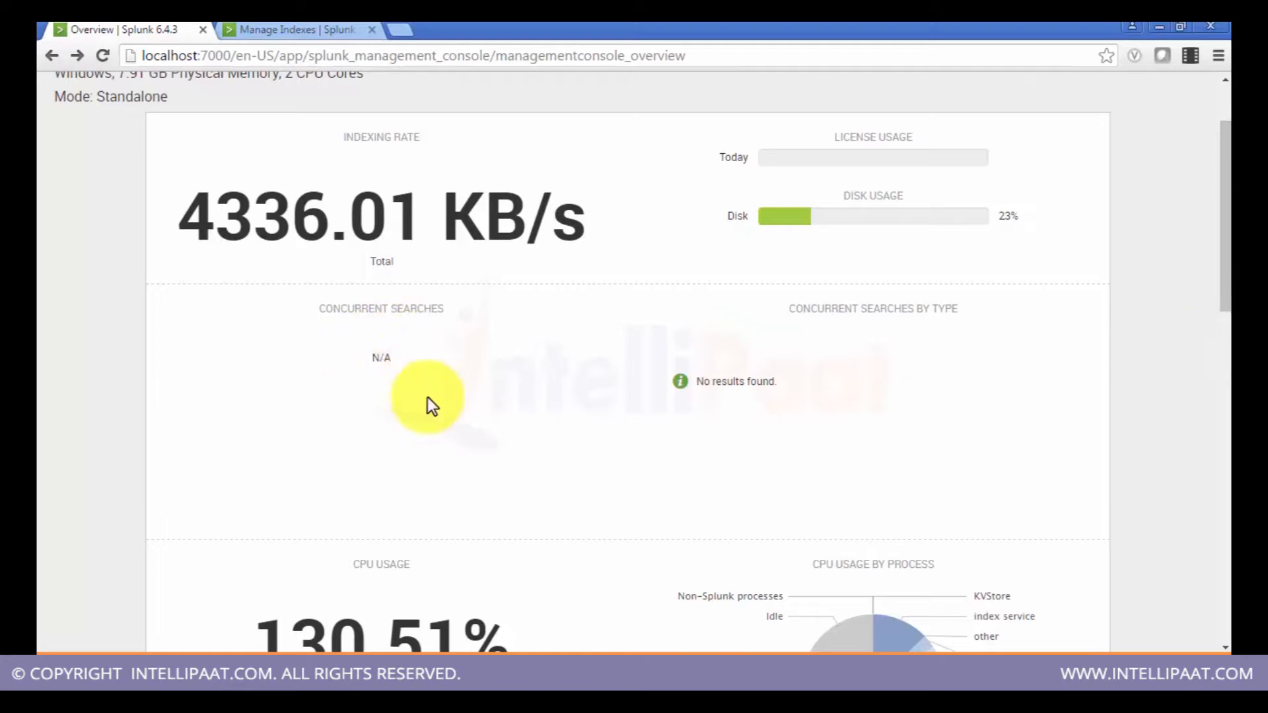
{"action": "scroll", "coordinate": [573, 299], "scroll_direction": "up", "scroll_amount": 2}
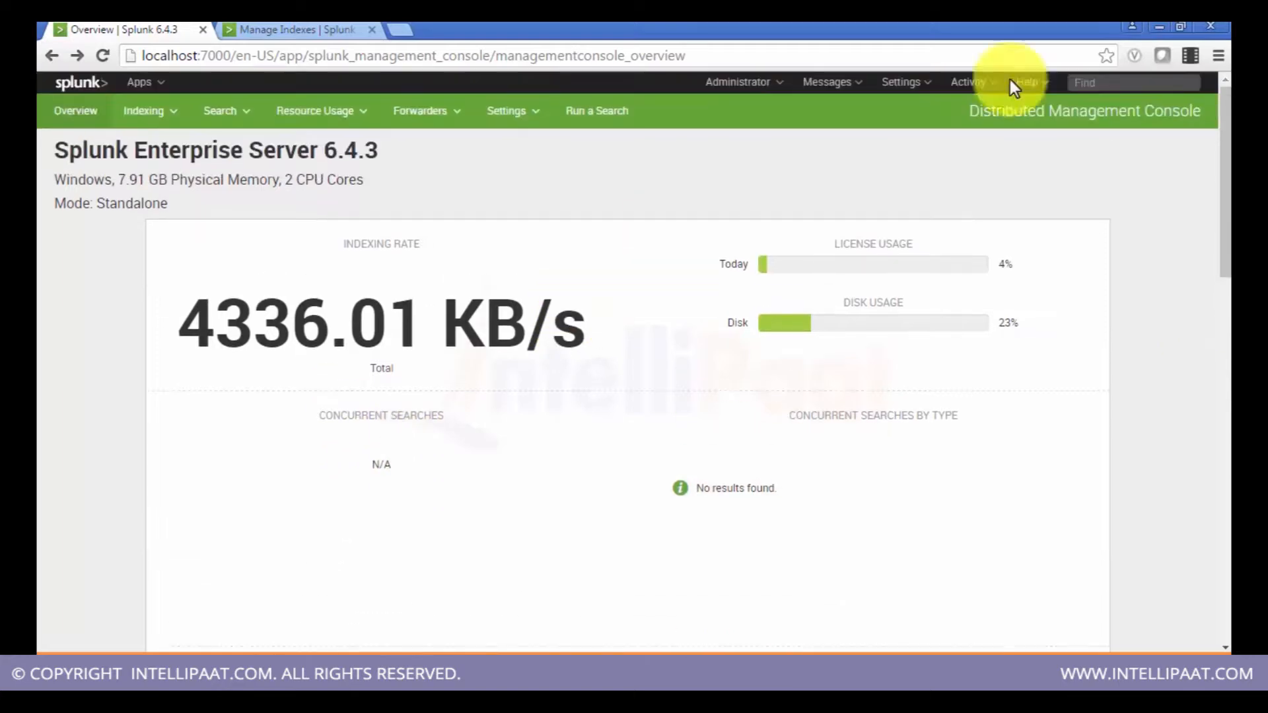
Step: Open the Jobs activity page in a new tab and scroll through the list of dispatched search jobs
{"action": "left_click", "coordinate": [982, 81]}
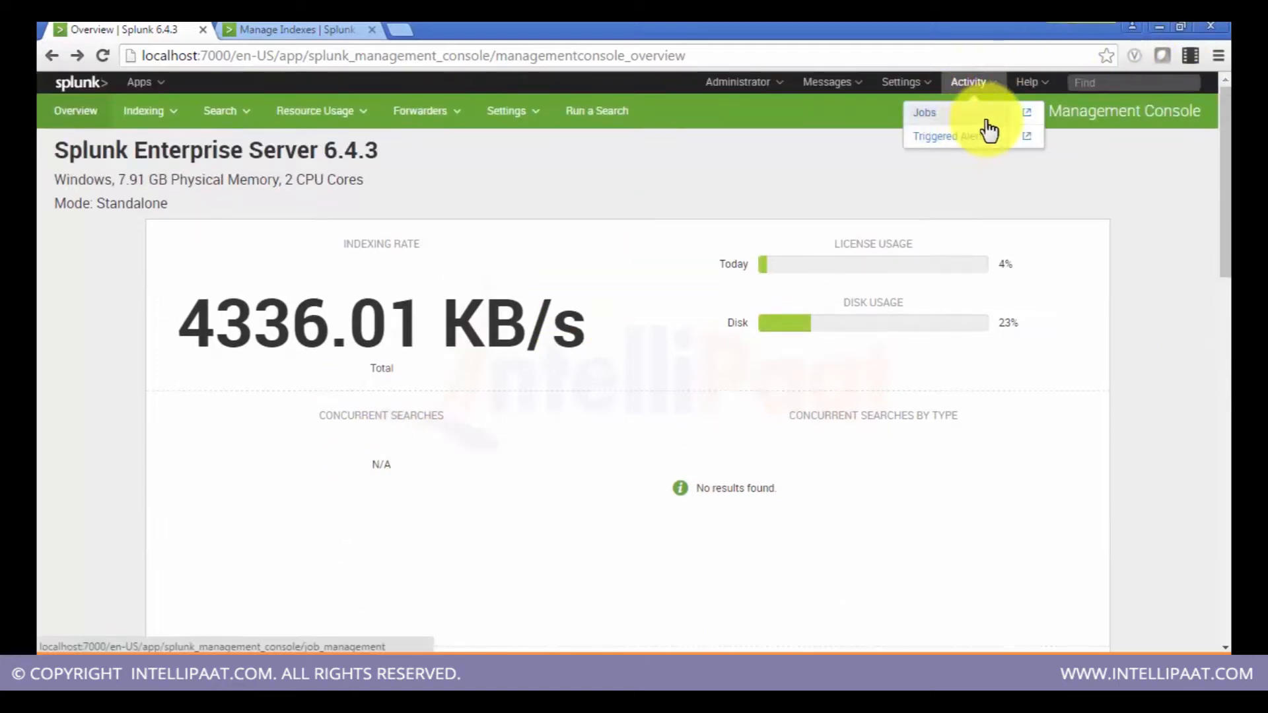
{"action": "left_click", "coordinate": [1029, 112]}
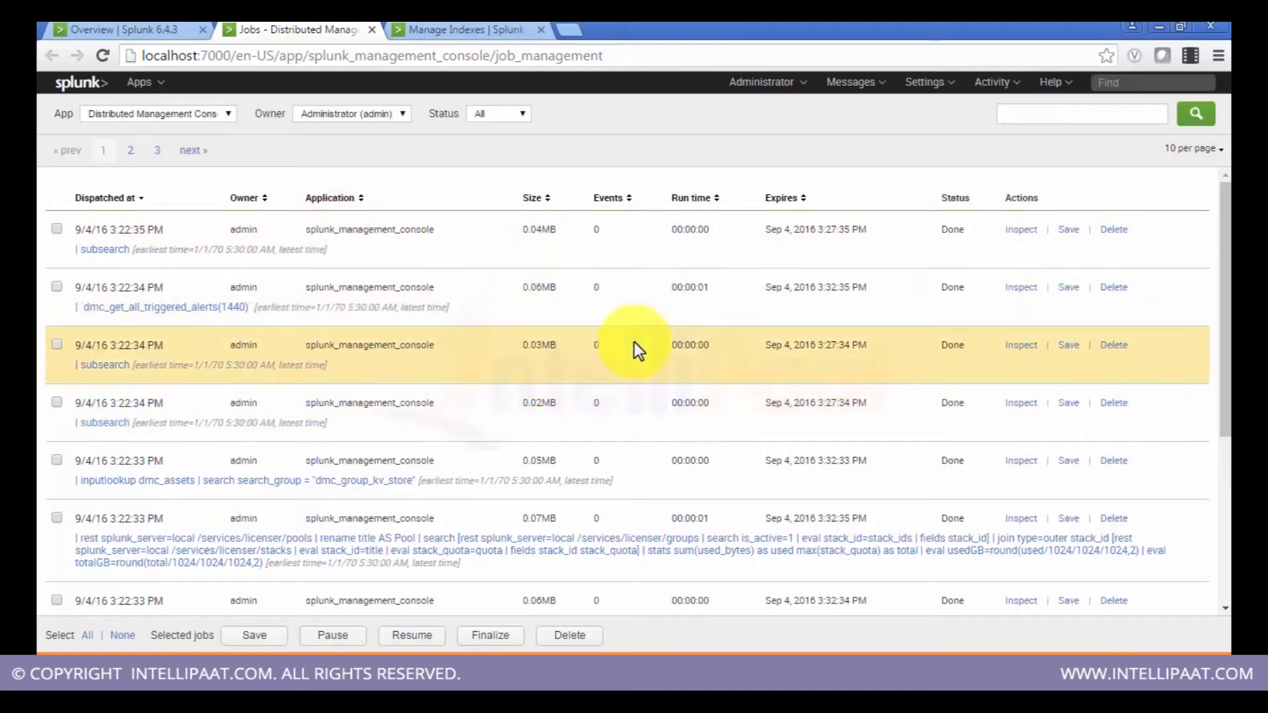
{"action": "left_click_drag", "start_coordinate": [1227, 289], "coordinate": [1217, 453]}
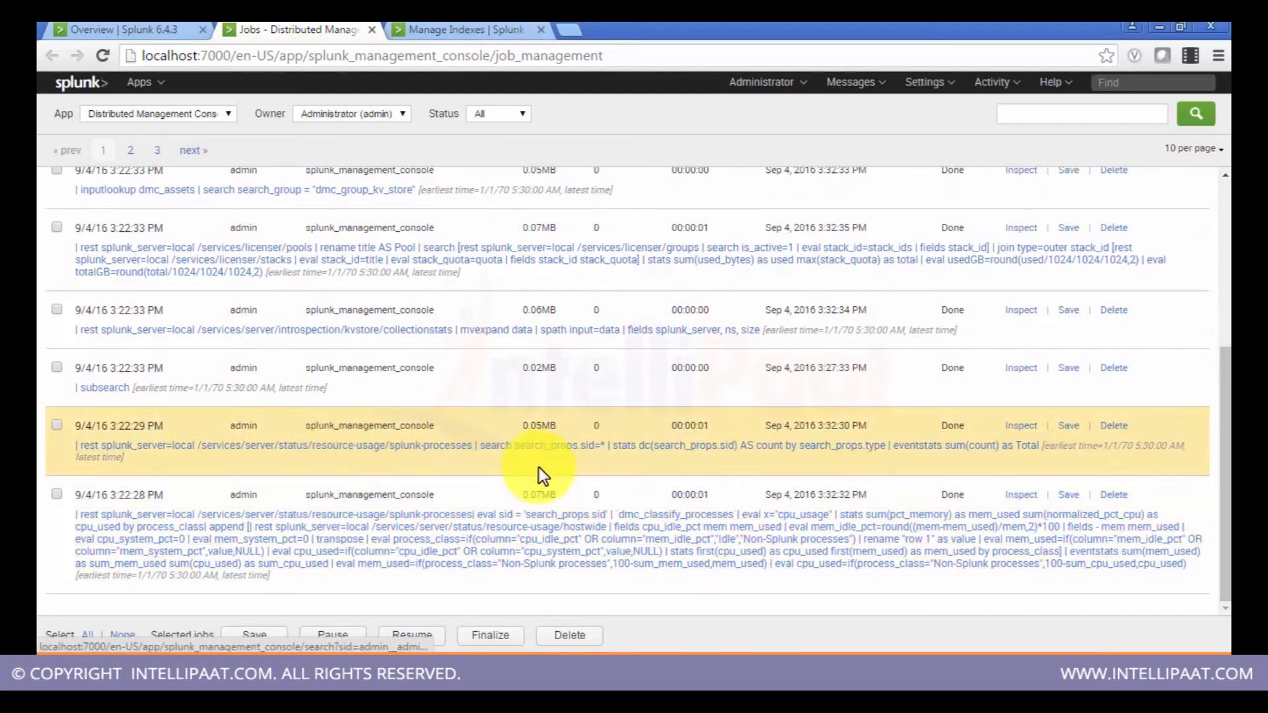
{"action": "left_click_drag", "start_coordinate": [1208, 456], "coordinate": [1215, 448]}
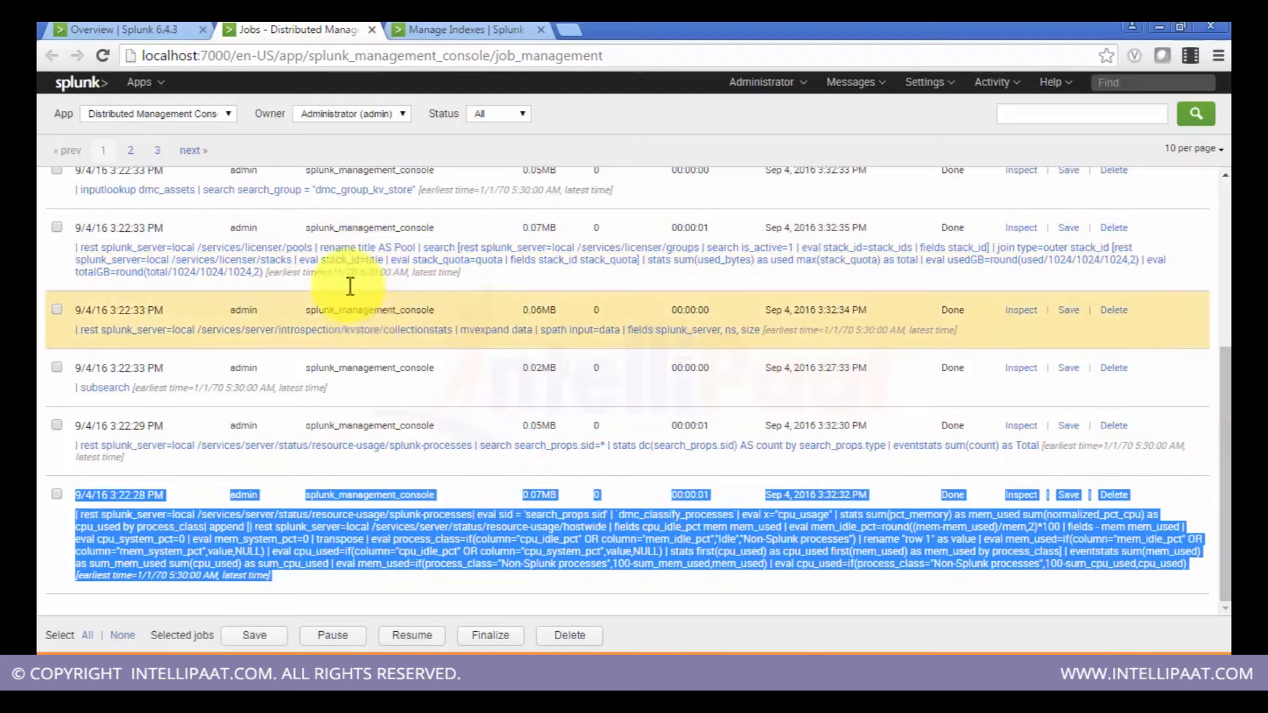
{"action": "left_click", "coordinate": [149, 33]}
{"action": "left_click", "coordinate": [149, 82]}
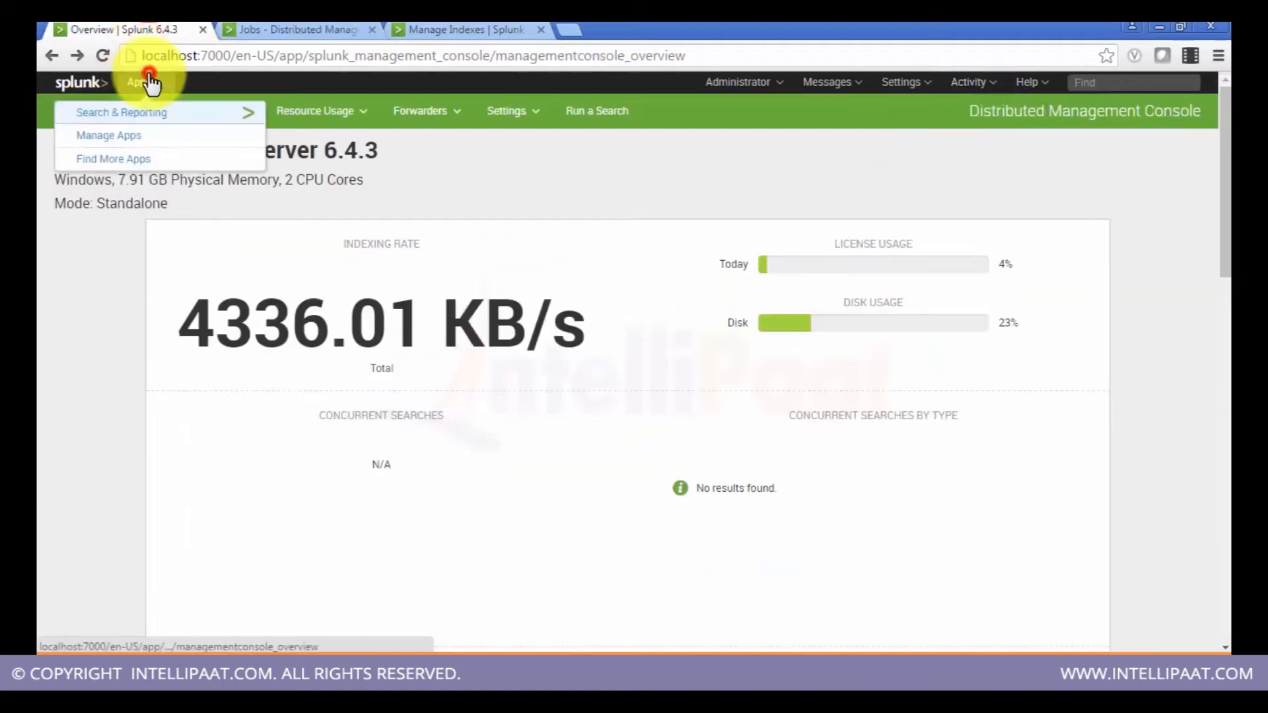
{"action": "left_click", "coordinate": [302, 26]}
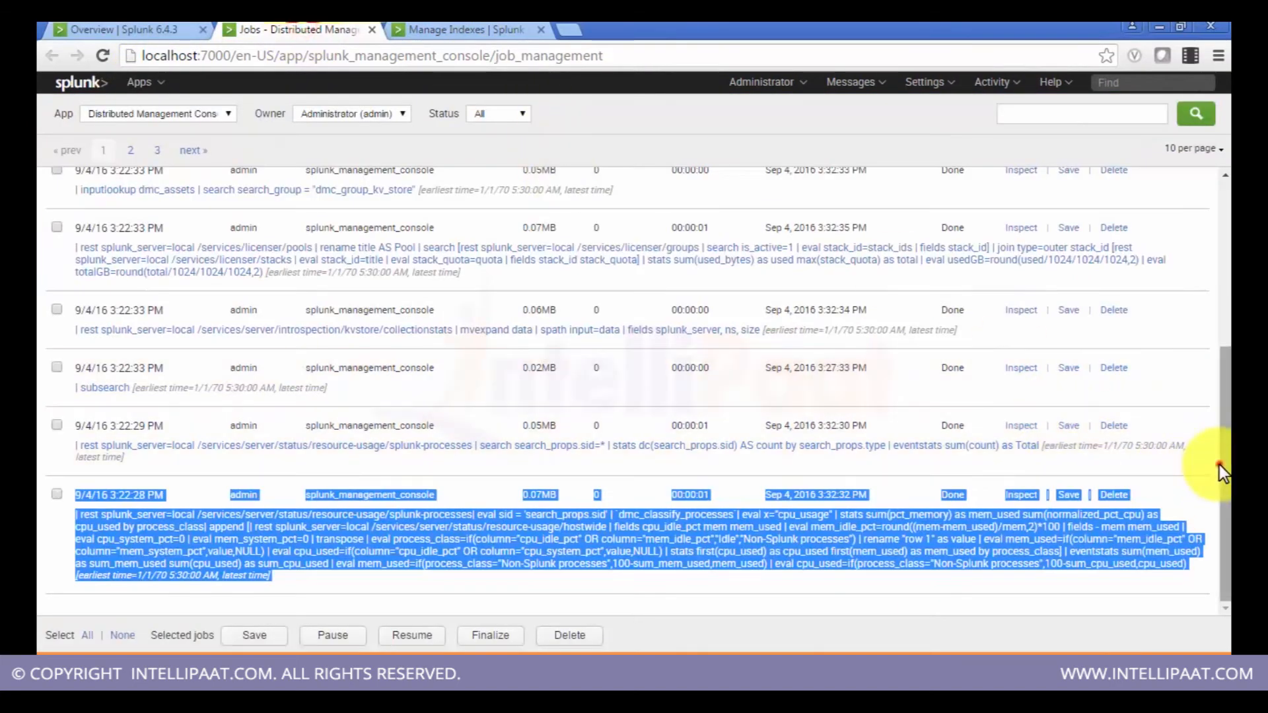
Step: Find dmc on the jobs page, scroll through the highlighted matches, and close the Jobs tab
{"action": "left_click_drag", "start_coordinate": [1219, 465], "coordinate": [1217, 418]}
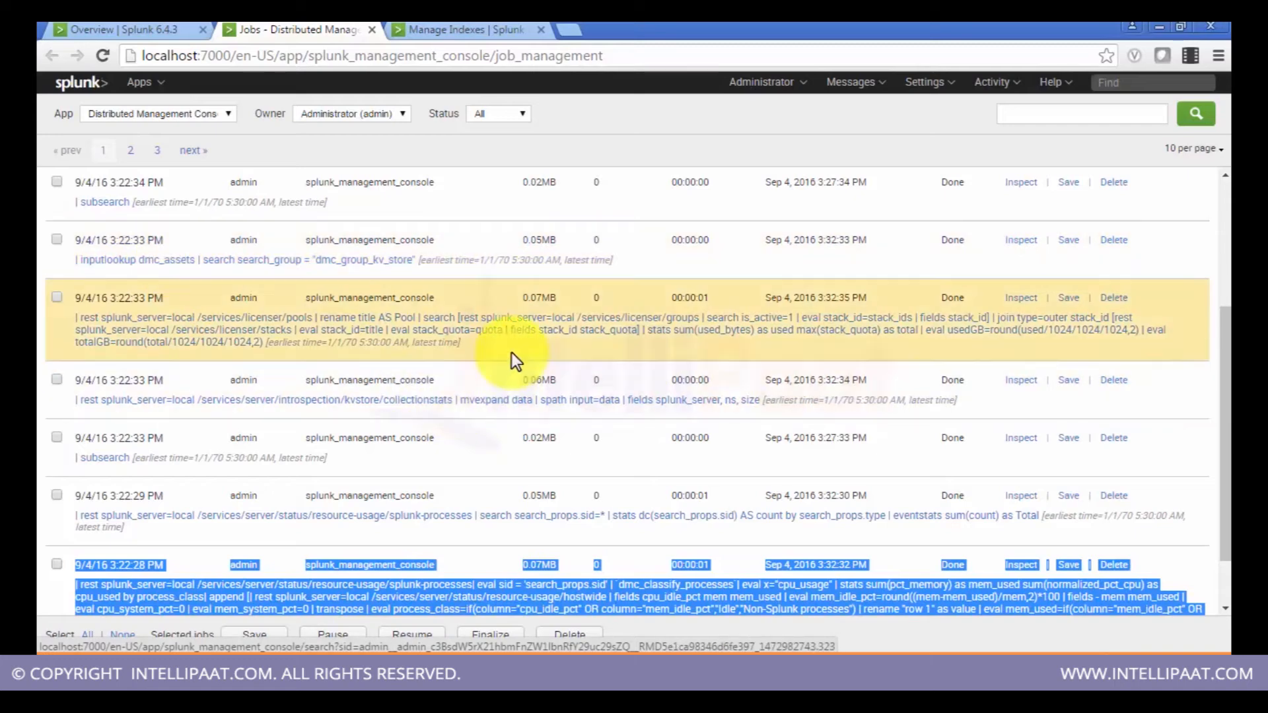
{"action": "key", "text": "ctrl+f"}
{"action": "type", "text": "dmx"}
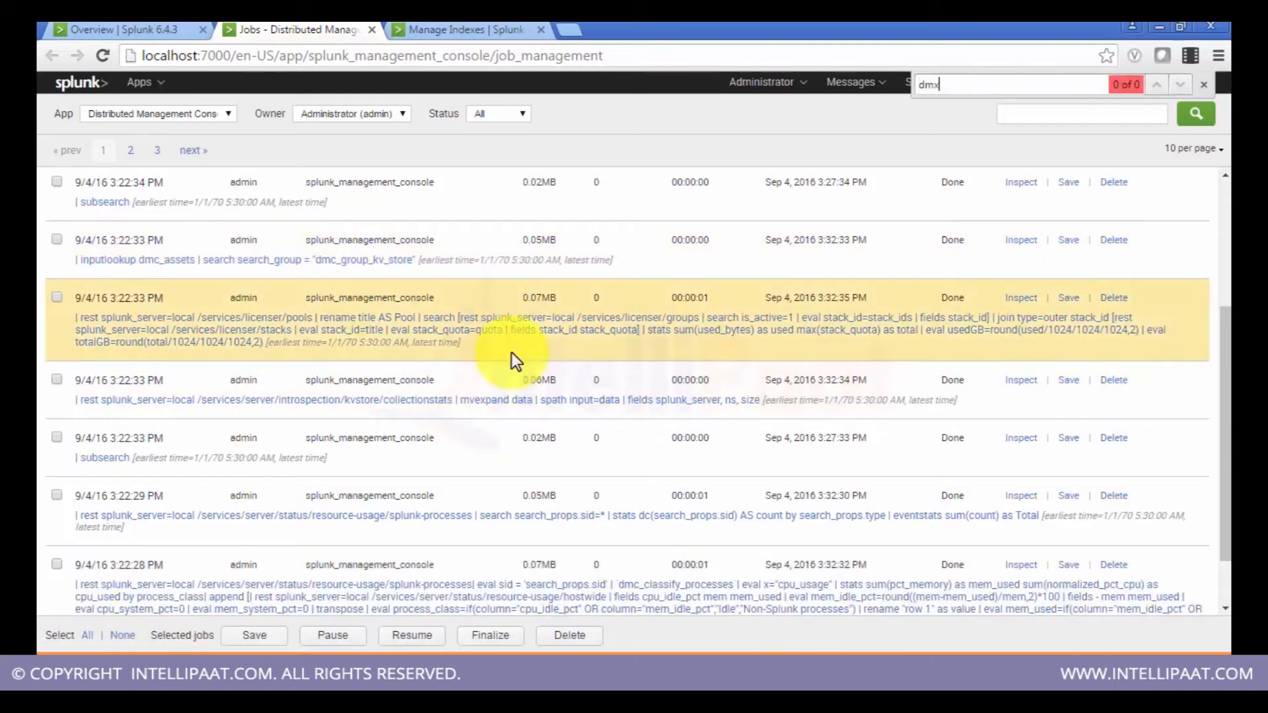
{"action": "key", "text": "BackSpace"}
{"action": "type", "text": "c"}
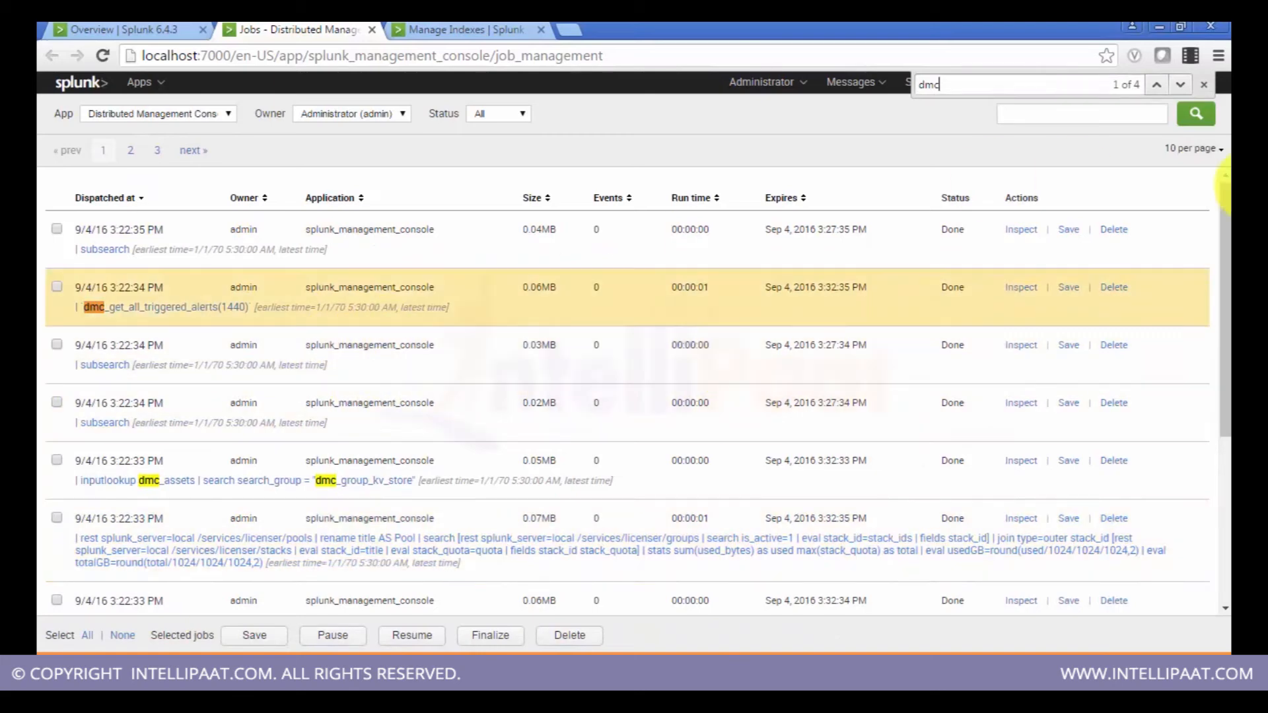
{"action": "left_click_drag", "start_coordinate": [1224, 205], "coordinate": [1219, 320]}
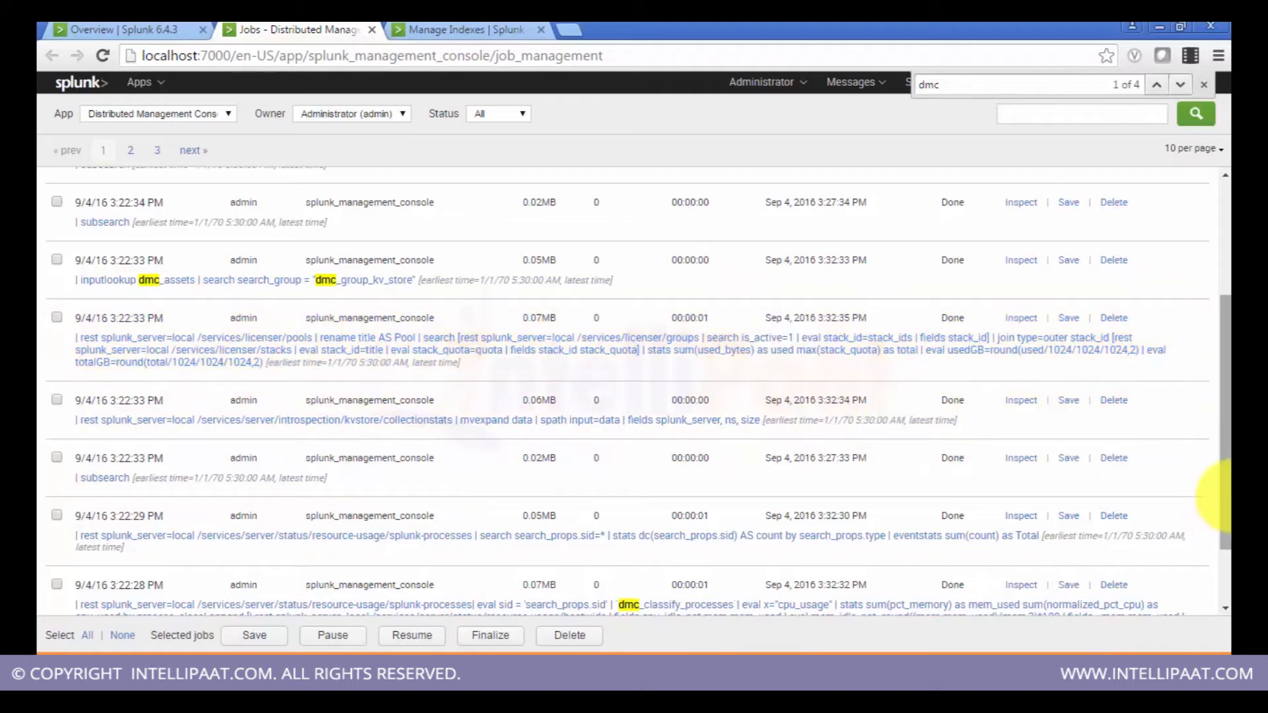
{"action": "left_click_drag", "start_coordinate": [1227, 513], "coordinate": [1227, 518]}
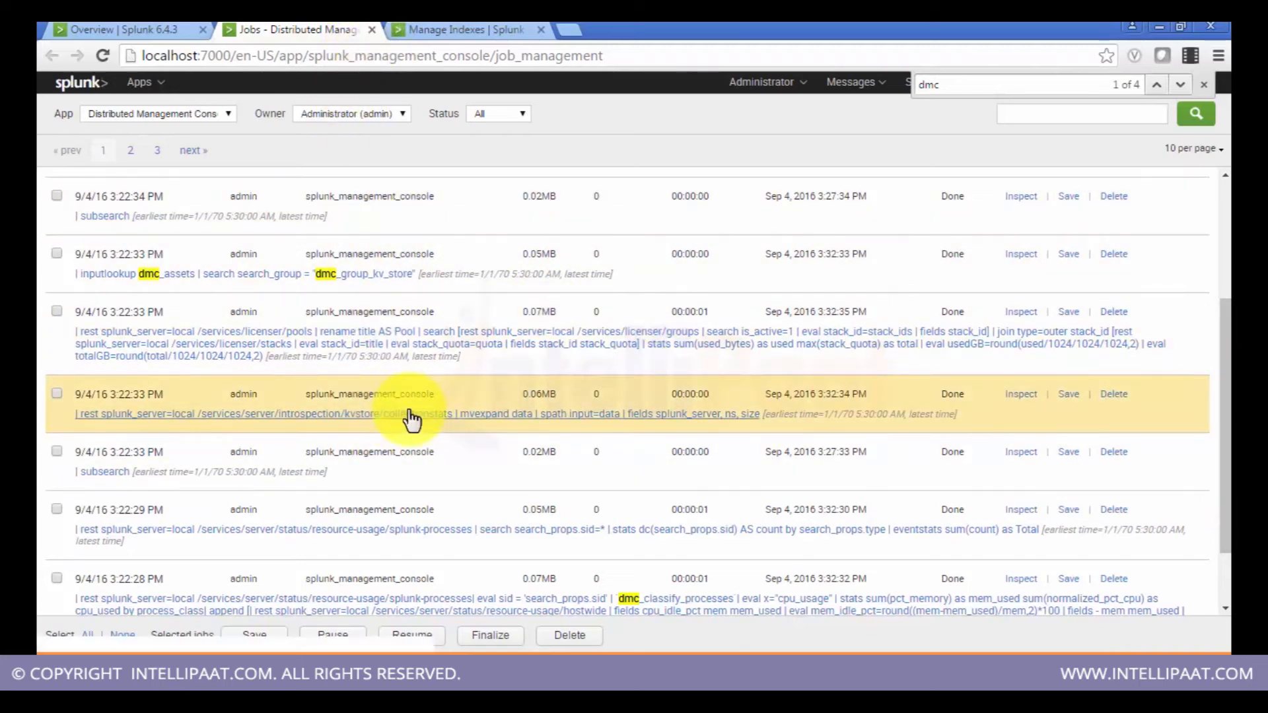
{"action": "scroll", "coordinate": [1221, 261], "scroll_direction": "up", "scroll_amount": 3}
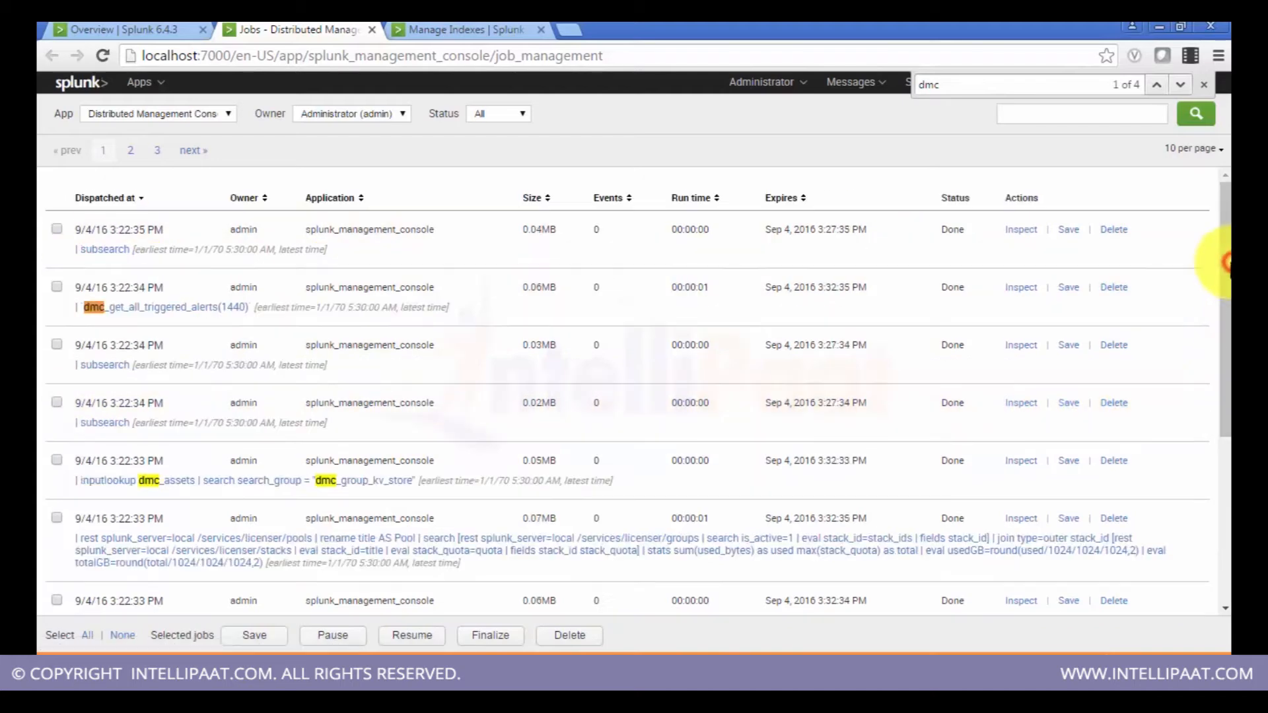
{"action": "left_click", "coordinate": [374, 31]}
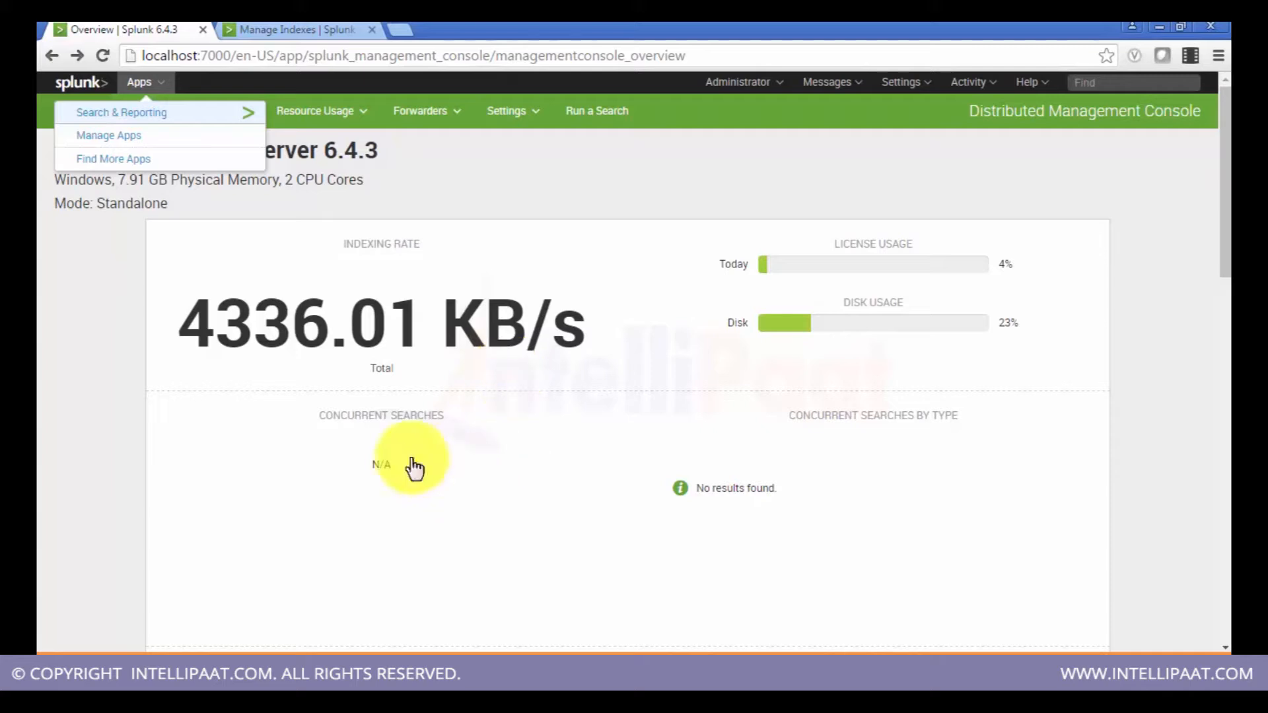
{"action": "left_click", "coordinate": [58, 423]}
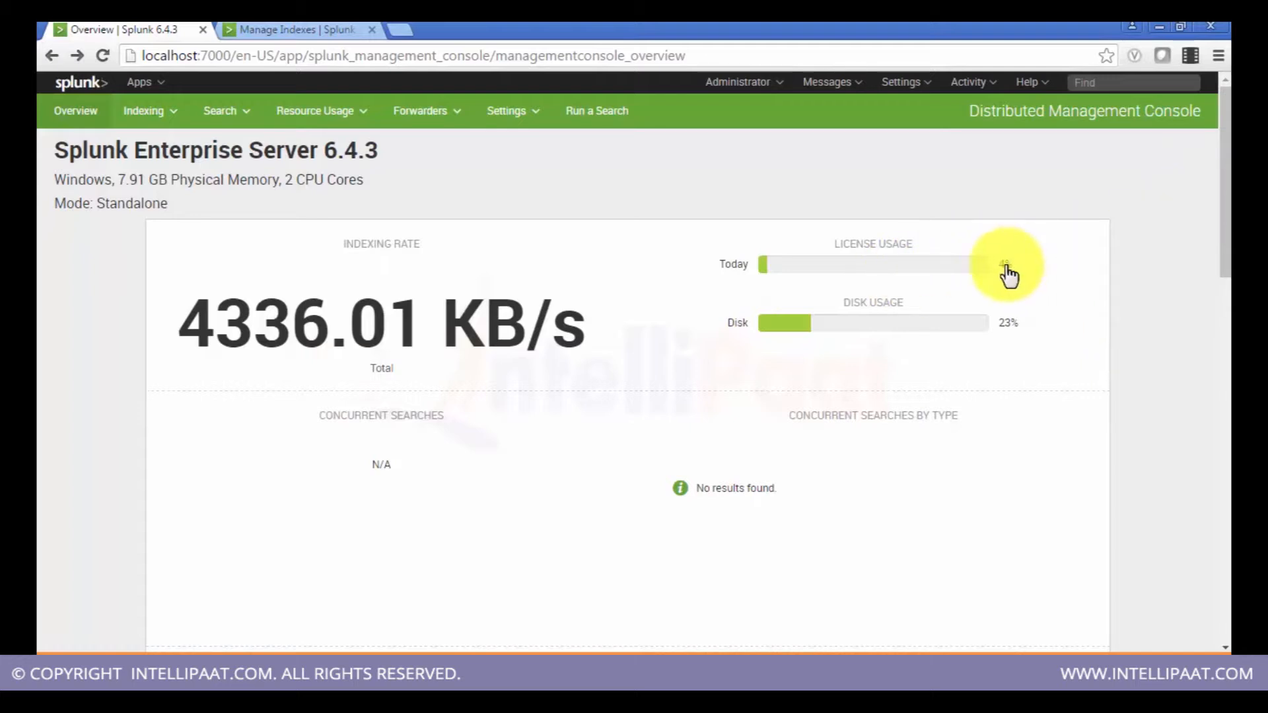
Step: Scroll through the console overview to examine the CPU usage and memory usage by process panels
{"action": "left_click_drag", "start_coordinate": [1223, 239], "coordinate": [1224, 383]}
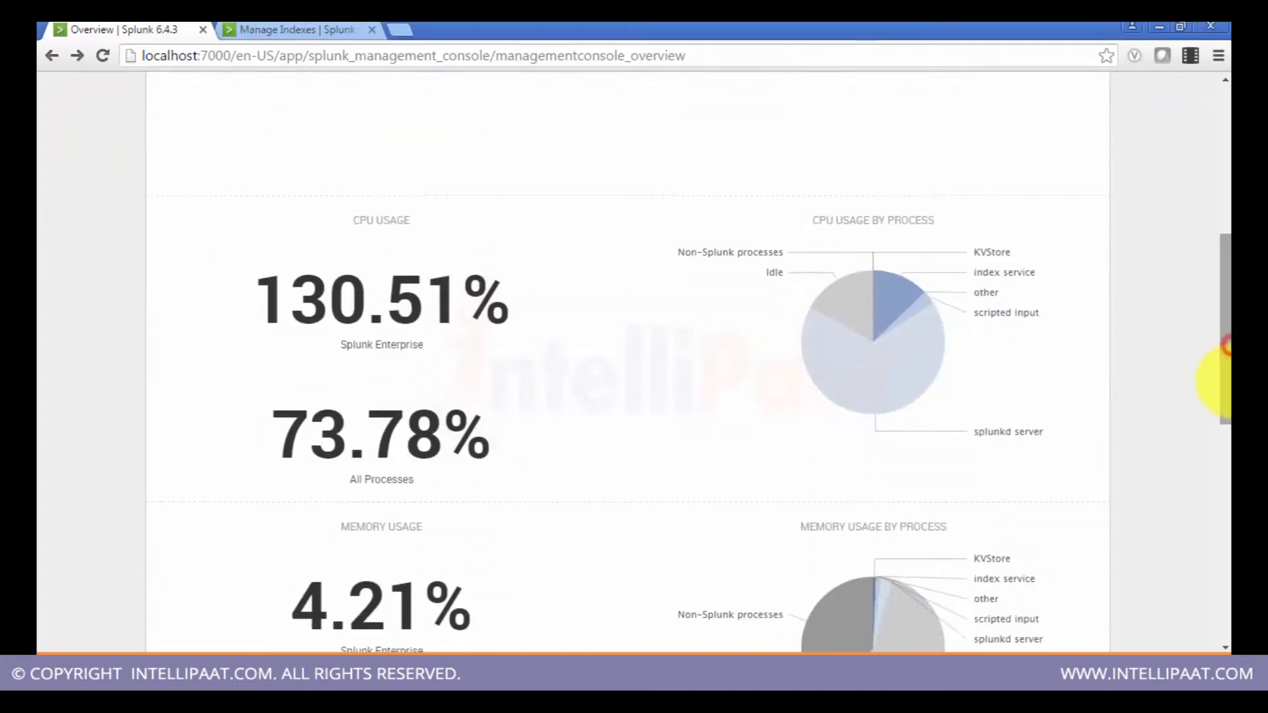
{"action": "mouse_move", "coordinate": [859, 402]}
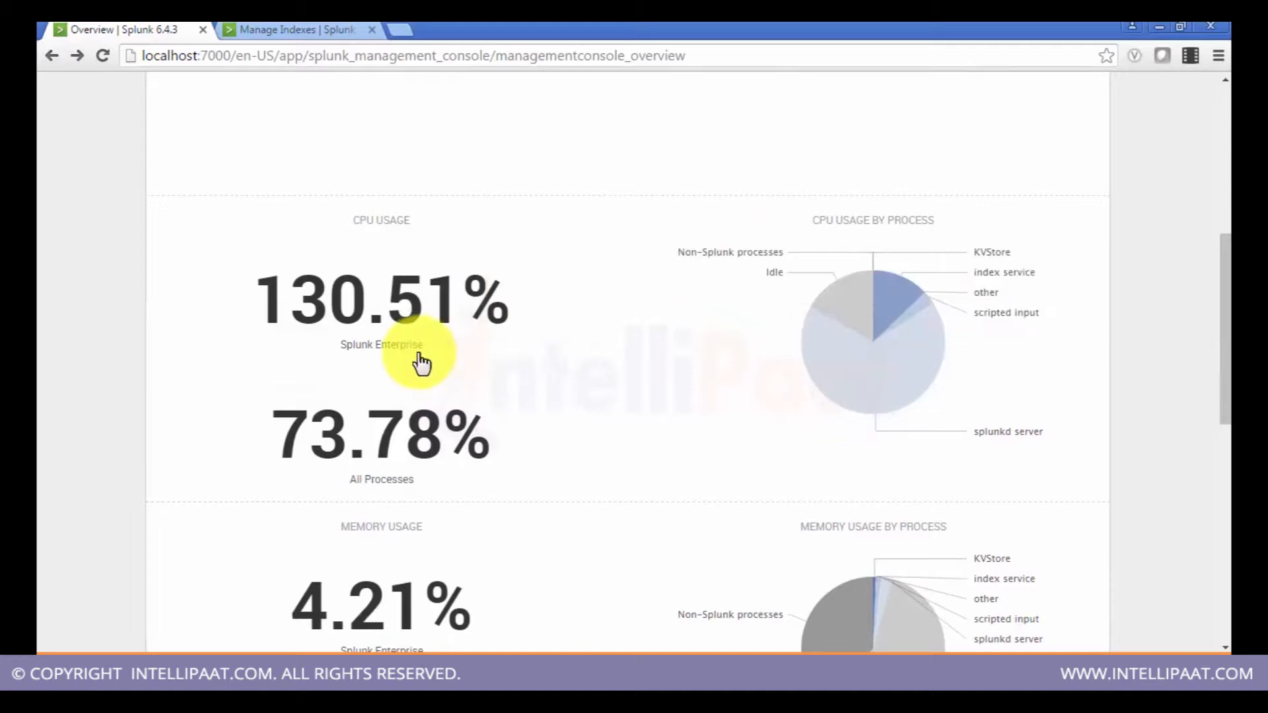
{"action": "mouse_move", "coordinate": [420, 361]}
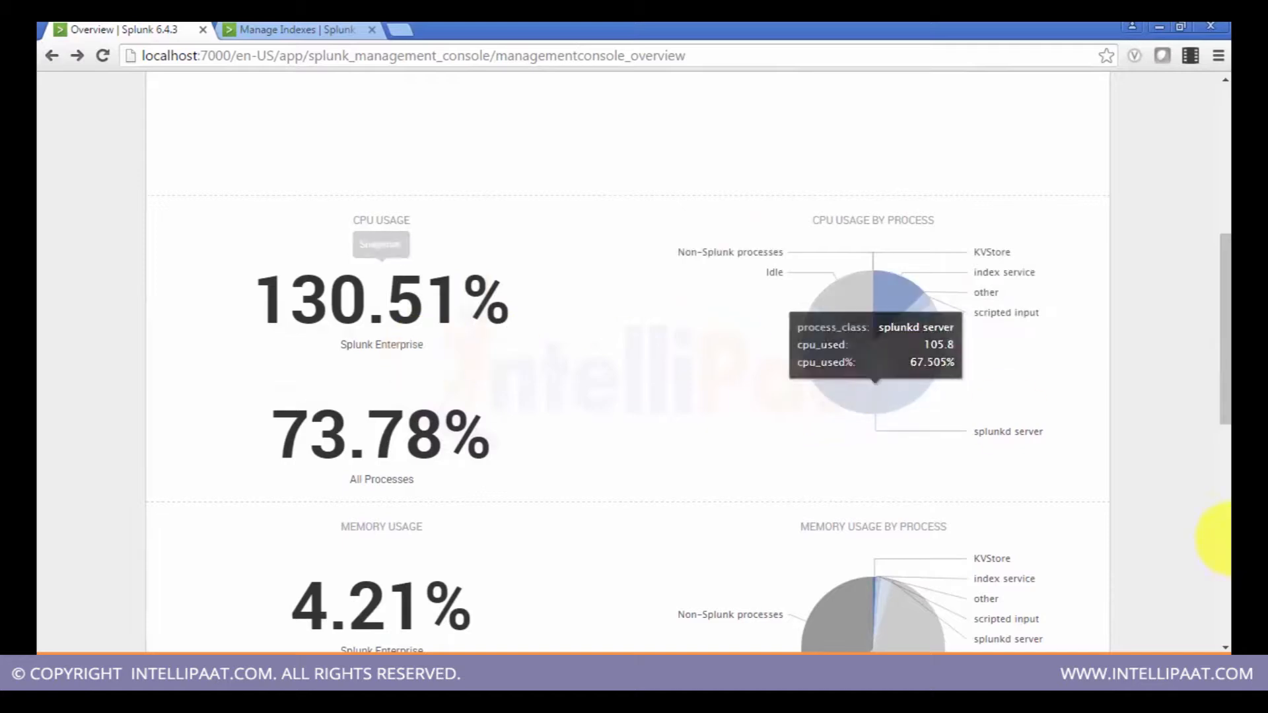
{"action": "left_click_drag", "start_coordinate": [1225, 396], "coordinate": [1226, 368]}
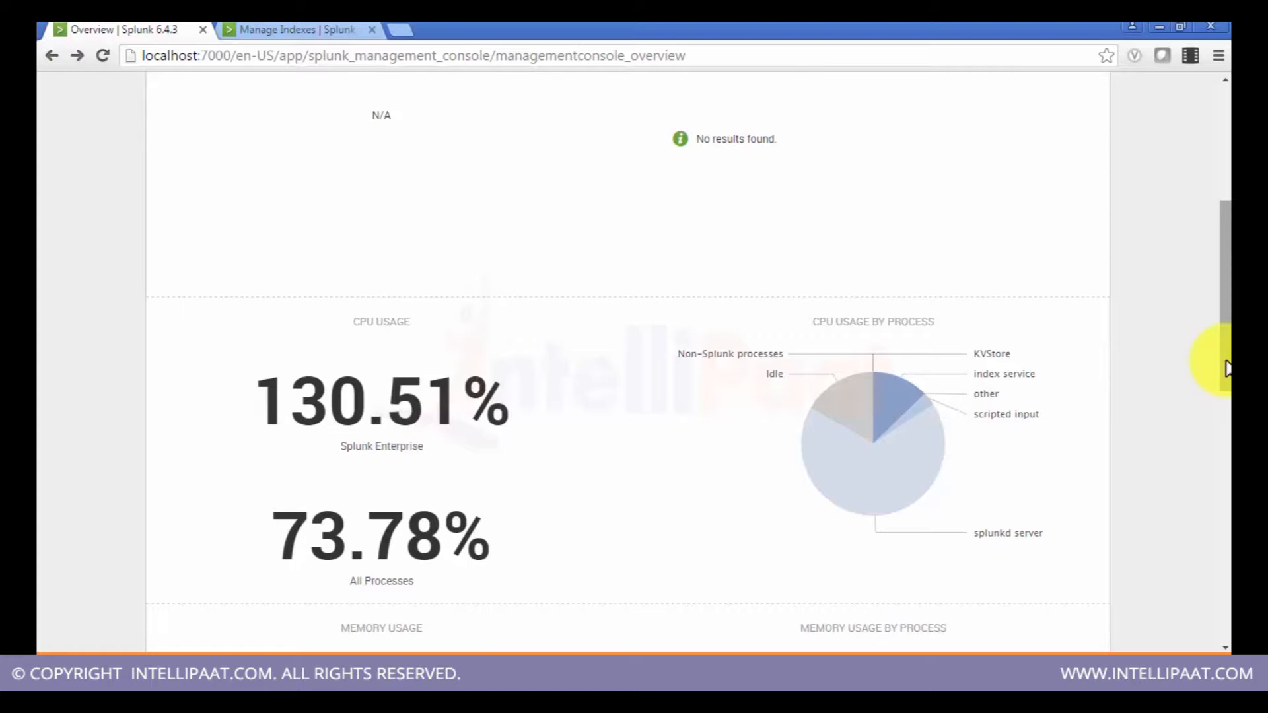
{"action": "mouse_move", "coordinate": [1225, 368]}
{"action": "left_mouse_down"}
{"action": "mouse_move", "coordinate": [1223, 357]}
{"action": "mouse_move", "coordinate": [1223, 377]}
{"action": "left_mouse_up"}
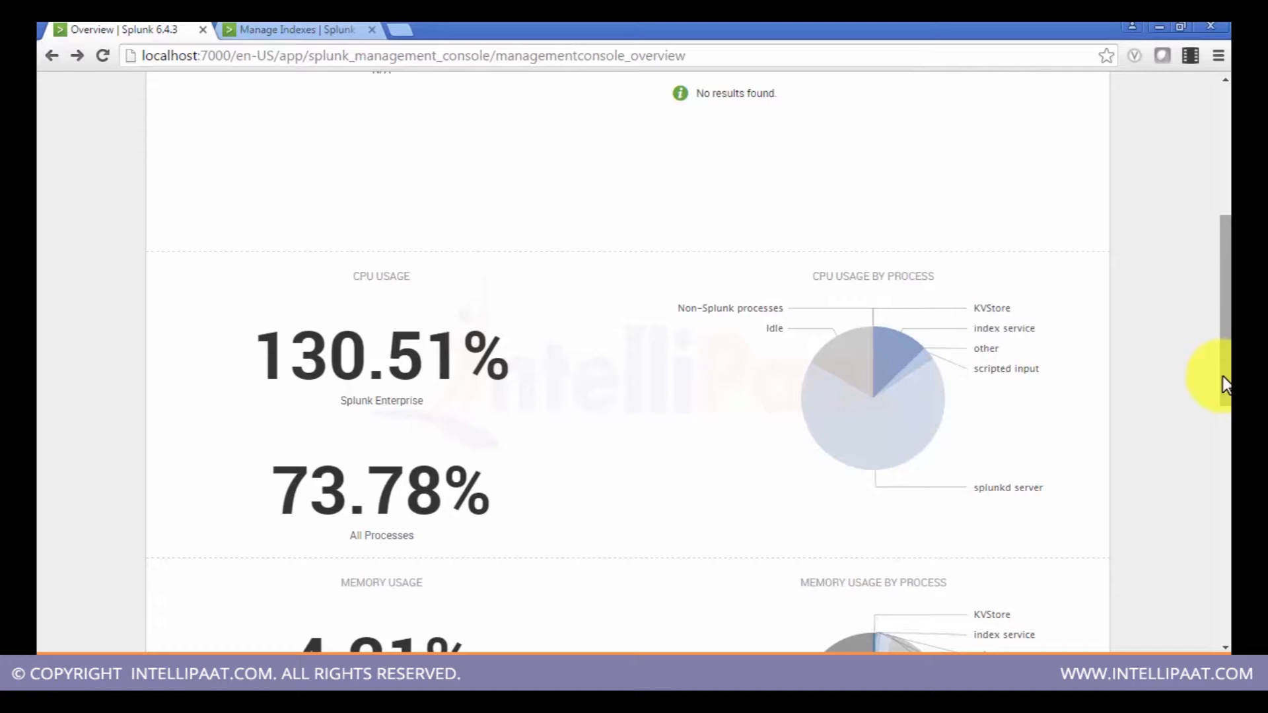
{"action": "left_click_drag", "start_coordinate": [1222, 343], "coordinate": [1226, 178]}
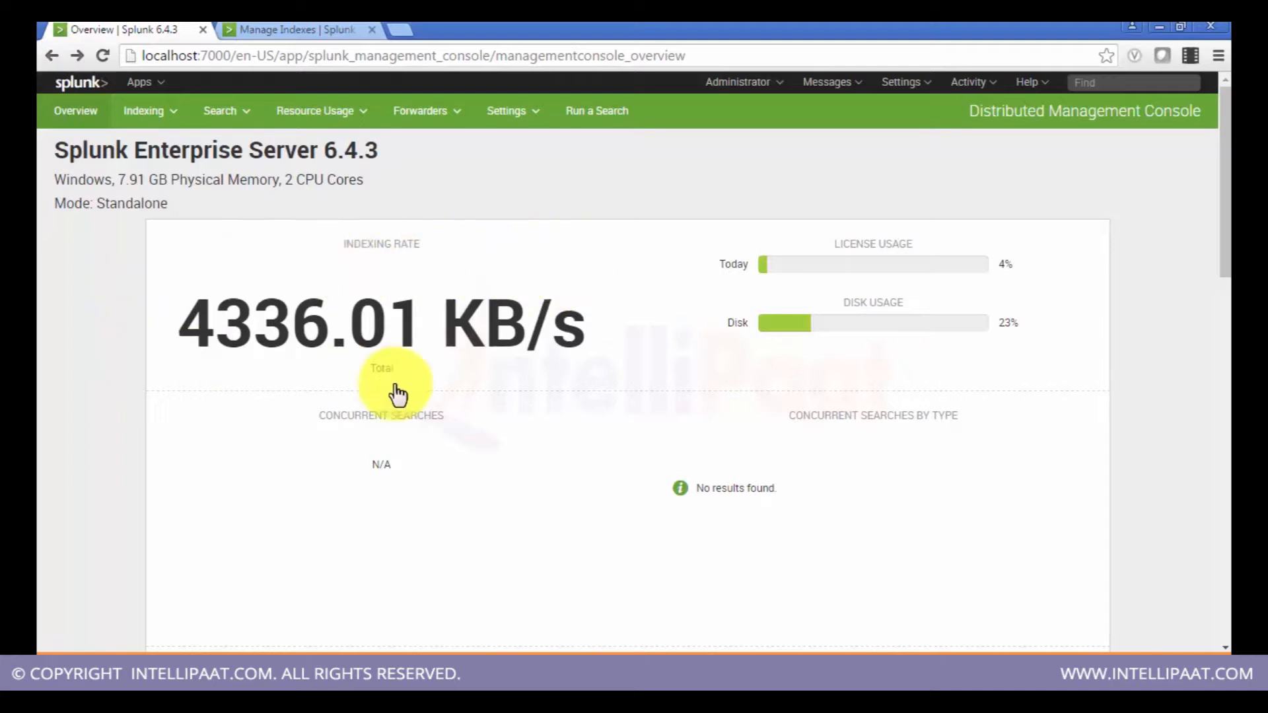
{"action": "left_click_drag", "start_coordinate": [1222, 226], "coordinate": [1223, 335]}
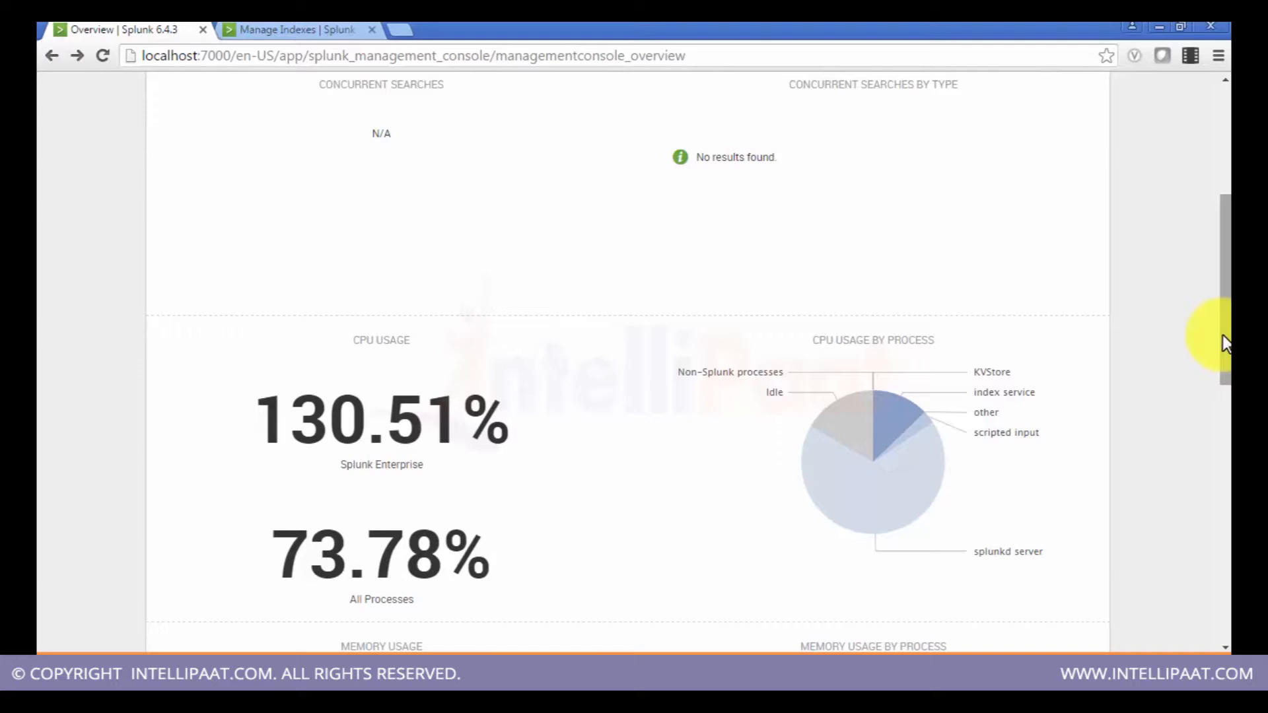
{"action": "left_click_drag", "start_coordinate": [1222, 335], "coordinate": [1226, 239]}
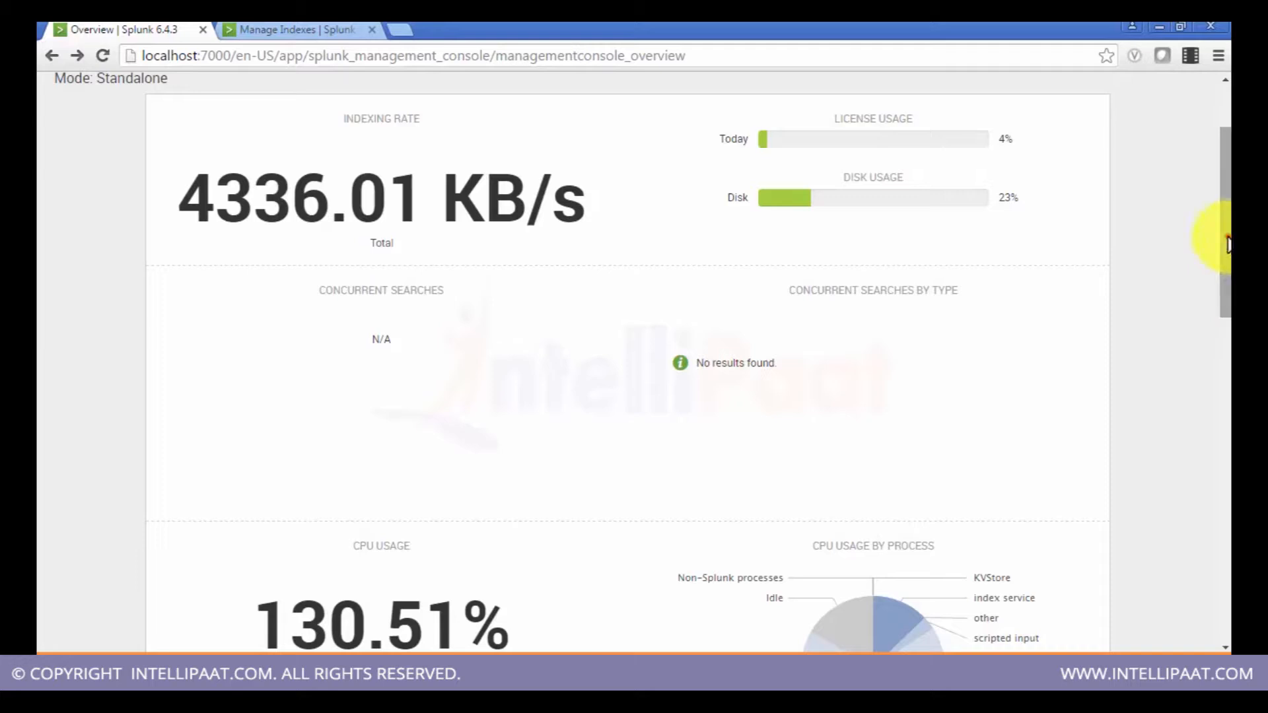
{"action": "left_click_drag", "start_coordinate": [1229, 244], "coordinate": [1227, 249]}
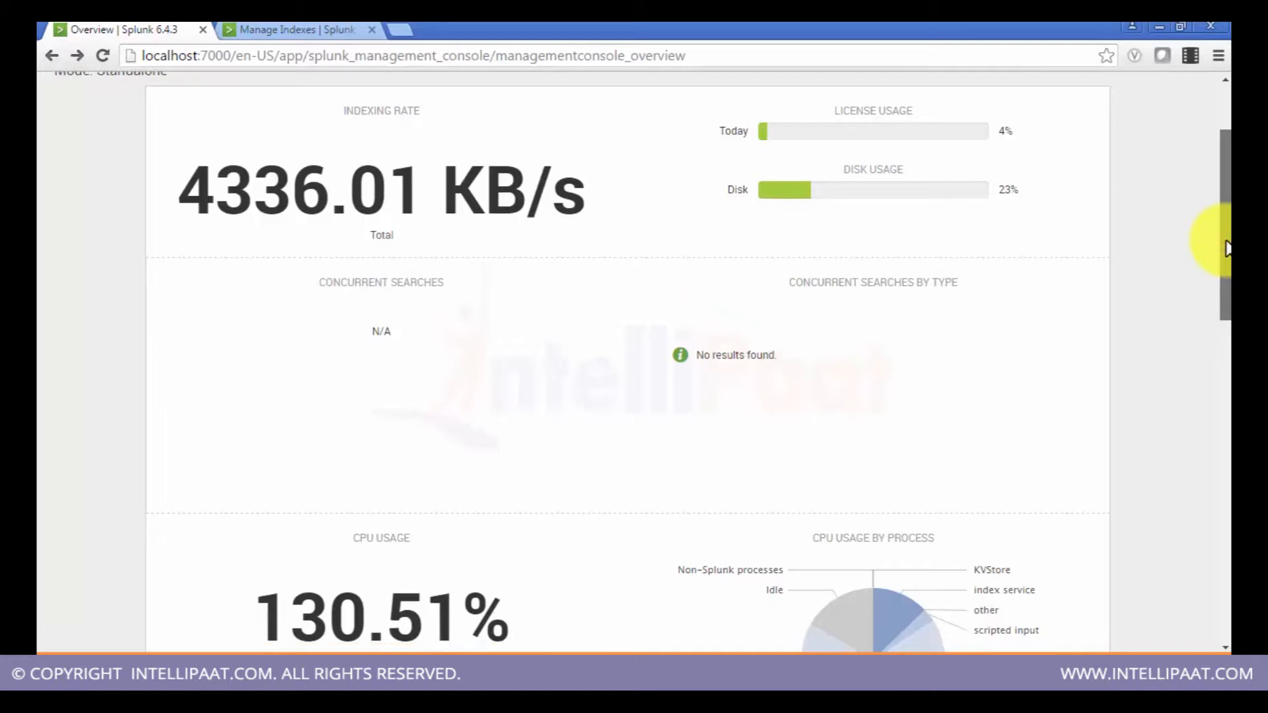
{"action": "left_click_drag", "start_coordinate": [1227, 249], "coordinate": [1203, 309]}
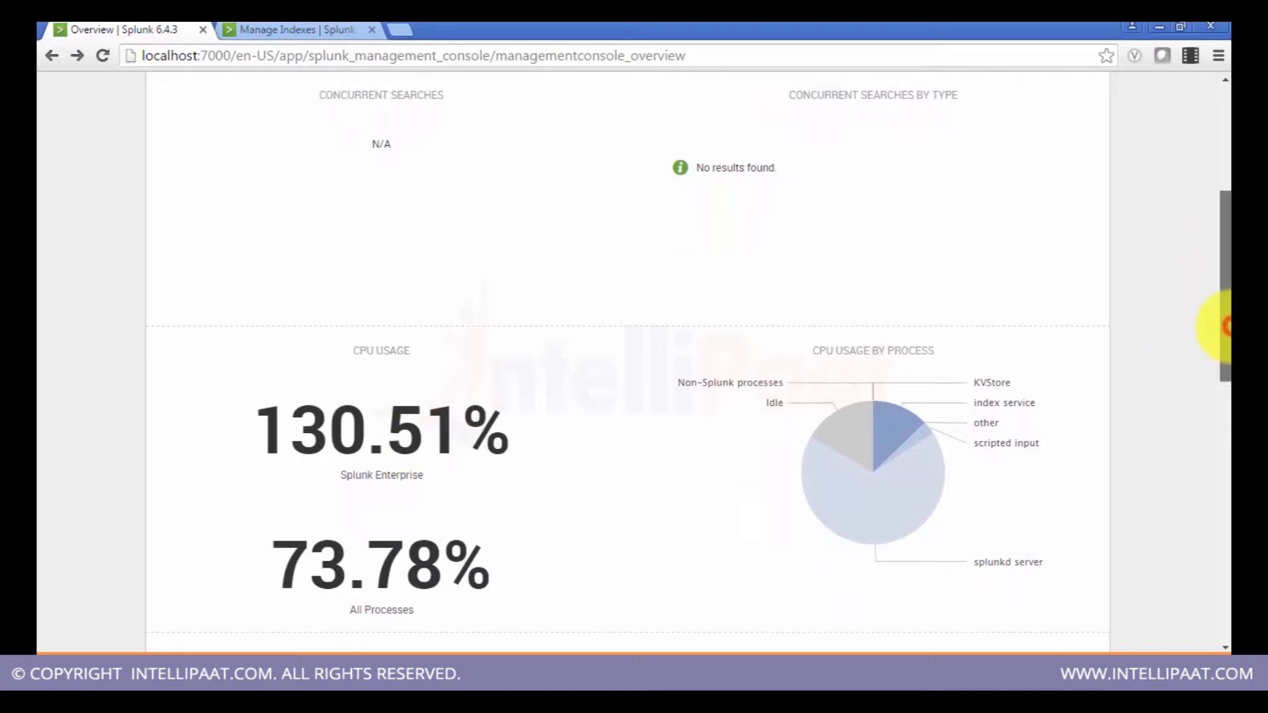
{"action": "left_click_drag", "start_coordinate": [1228, 327], "coordinate": [1227, 377]}
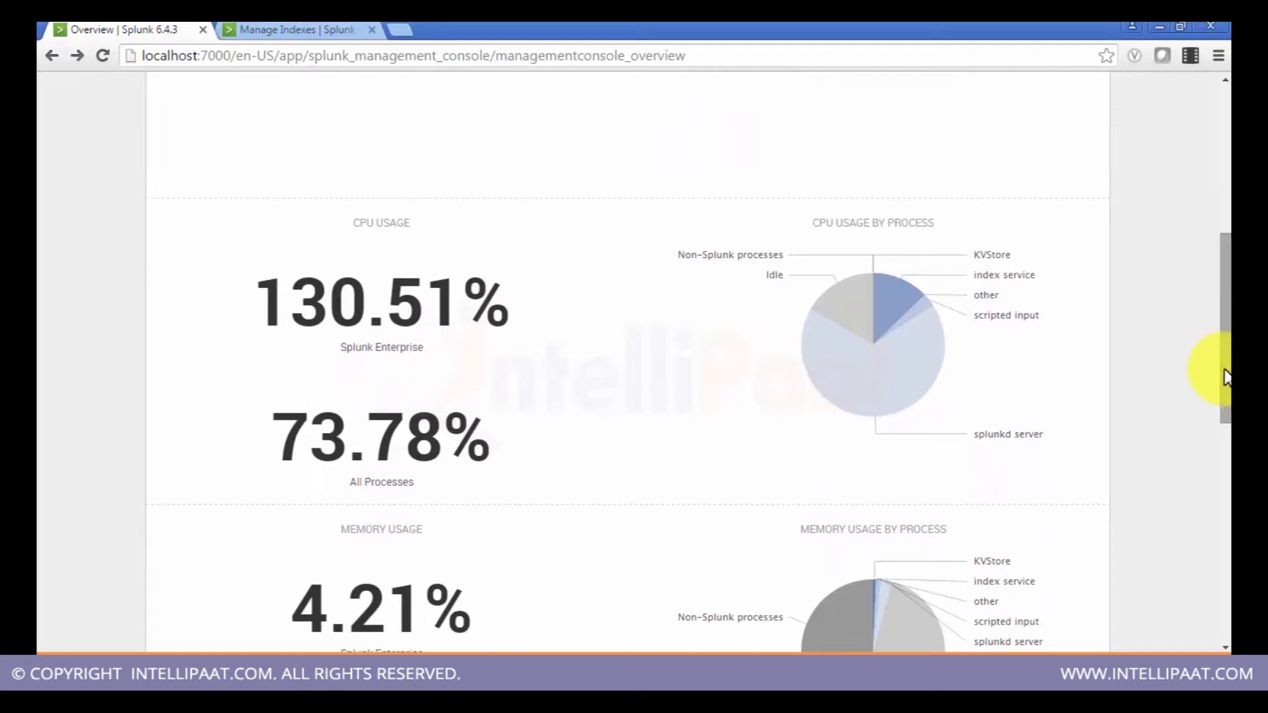
{"action": "left_click_drag", "start_coordinate": [1225, 377], "coordinate": [1213, 455]}
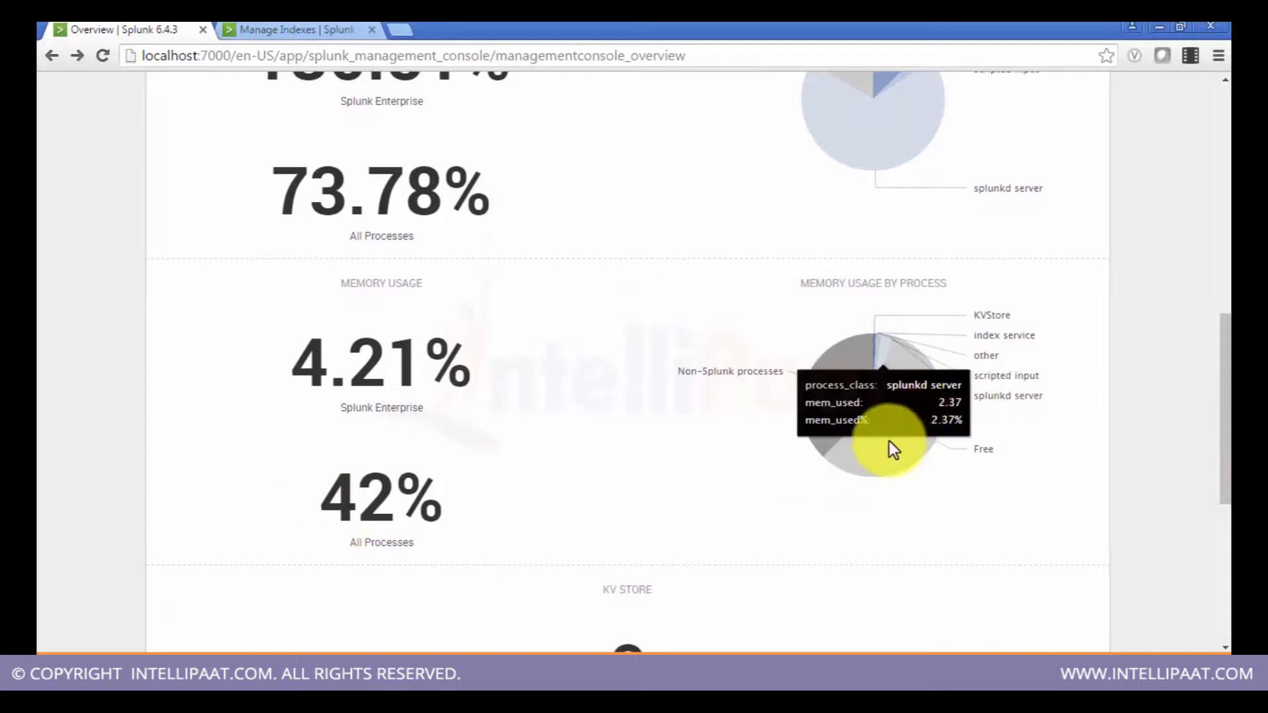
Step: Examine the memory usage by process chart and KV store panel, then scroll back to the top of the overview
{"action": "mouse_move", "coordinate": [894, 453]}
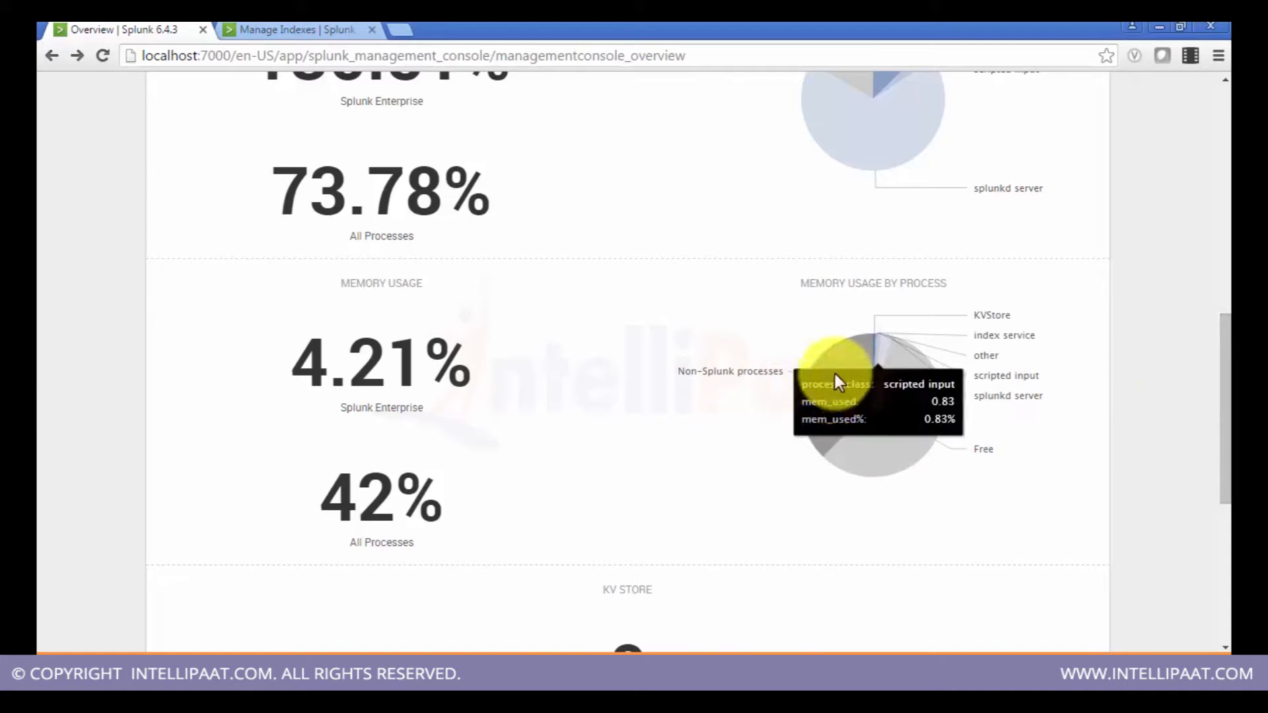
{"action": "mouse_move", "coordinate": [818, 443]}
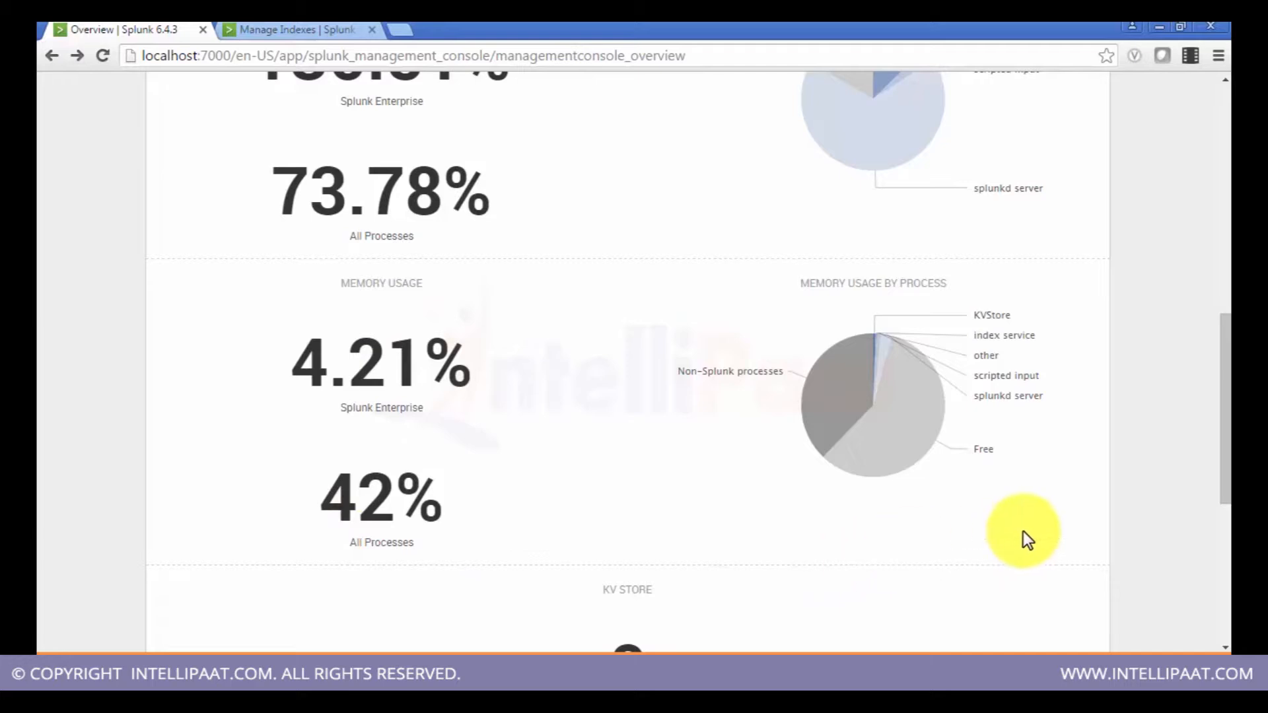
{"action": "mouse_move", "coordinate": [835, 399]}
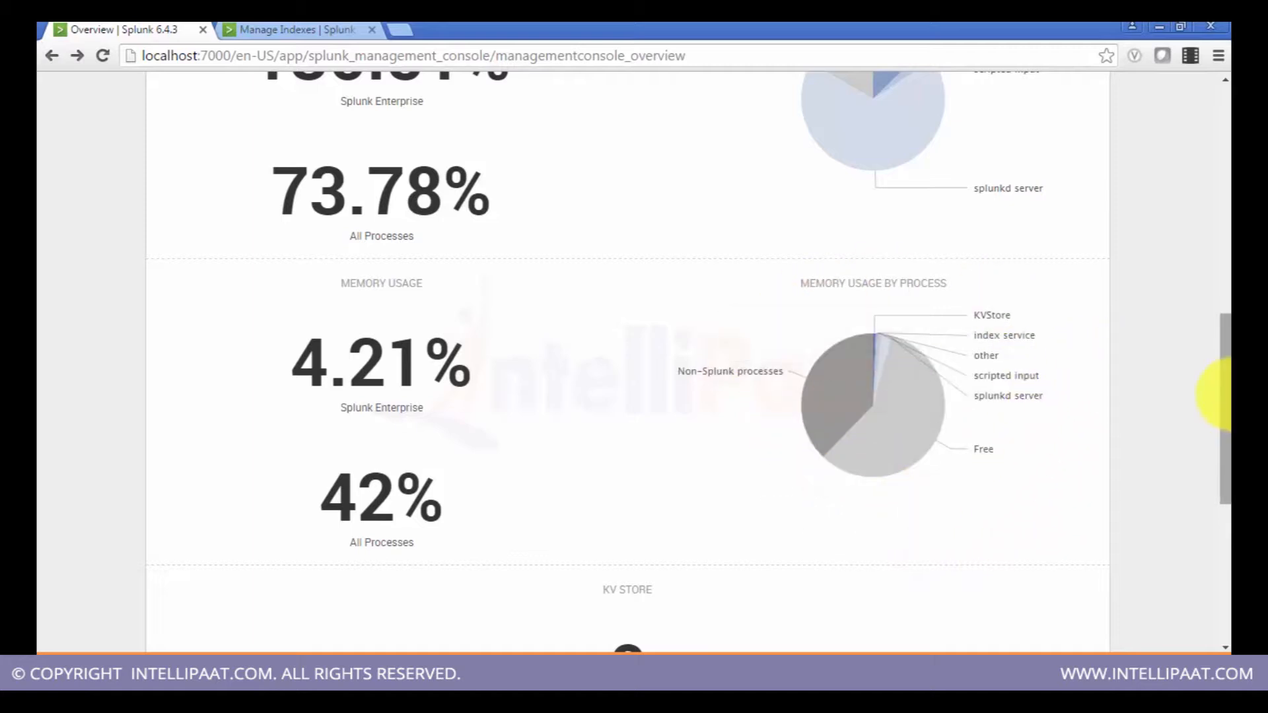
{"action": "left_click_drag", "start_coordinate": [1226, 400], "coordinate": [1206, 502]}
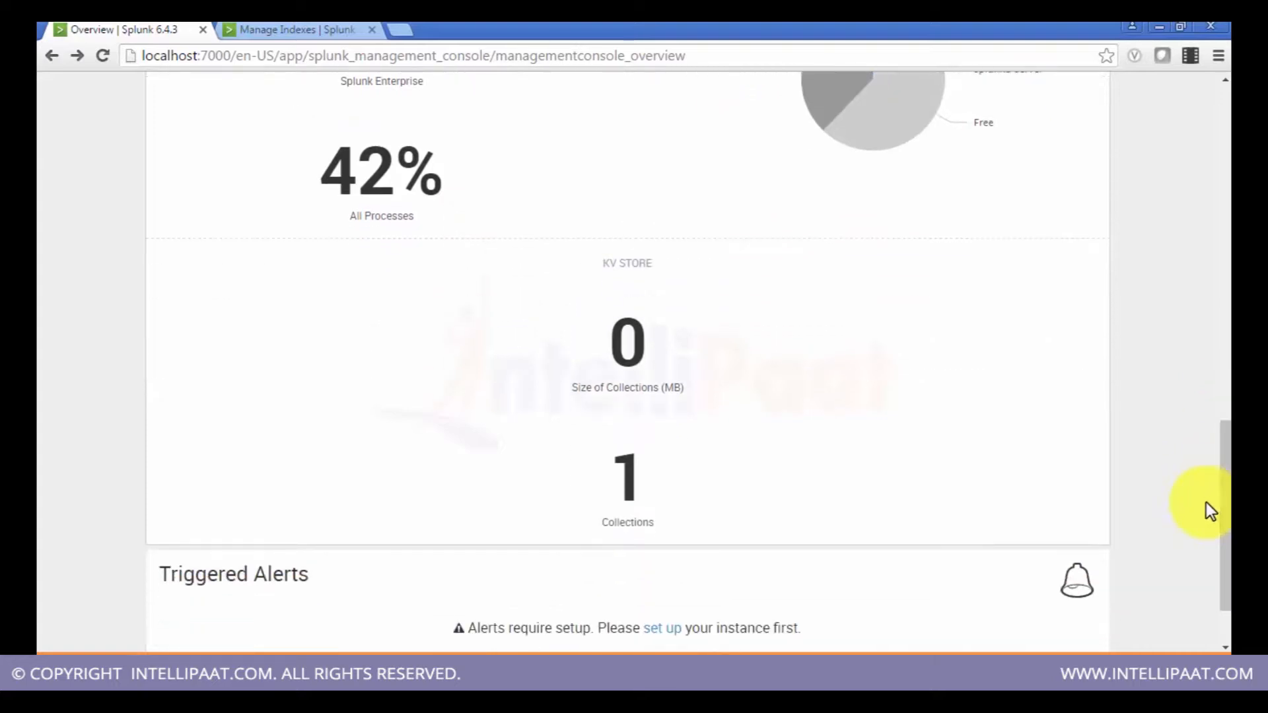
{"action": "mouse_move", "coordinate": [620, 322]}
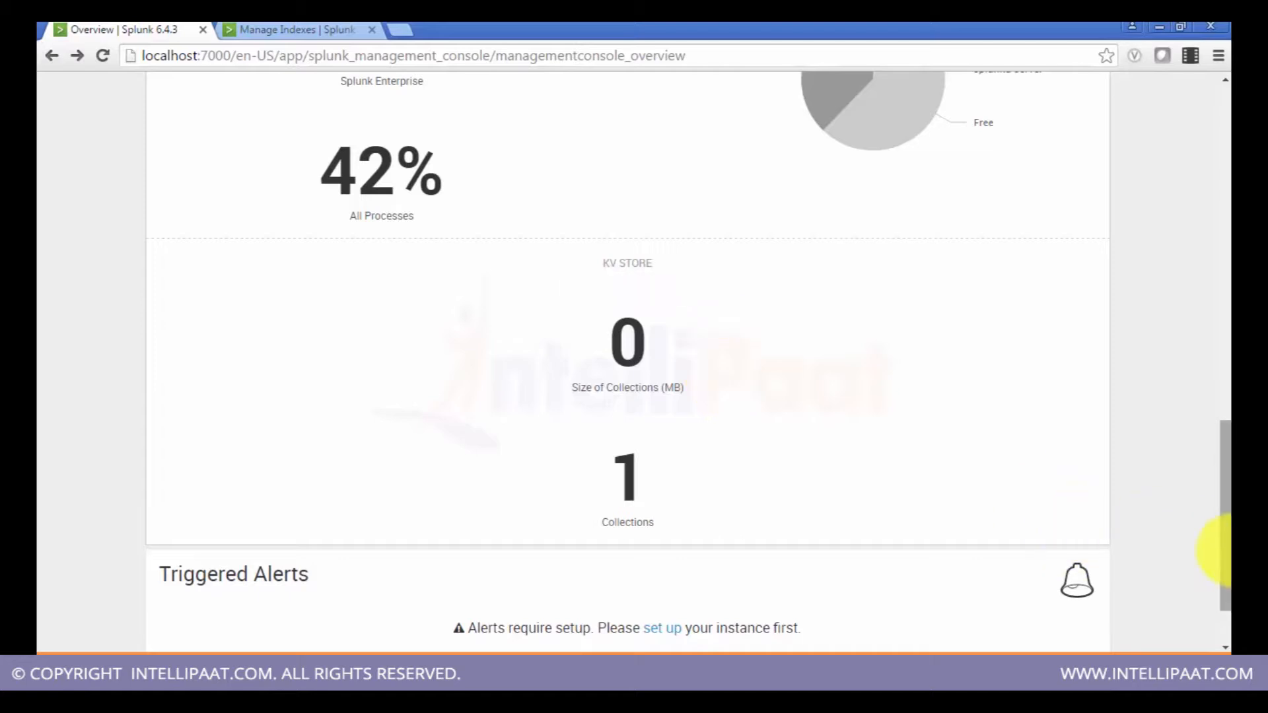
{"action": "left_click_drag", "start_coordinate": [1222, 552], "coordinate": [1218, 129]}
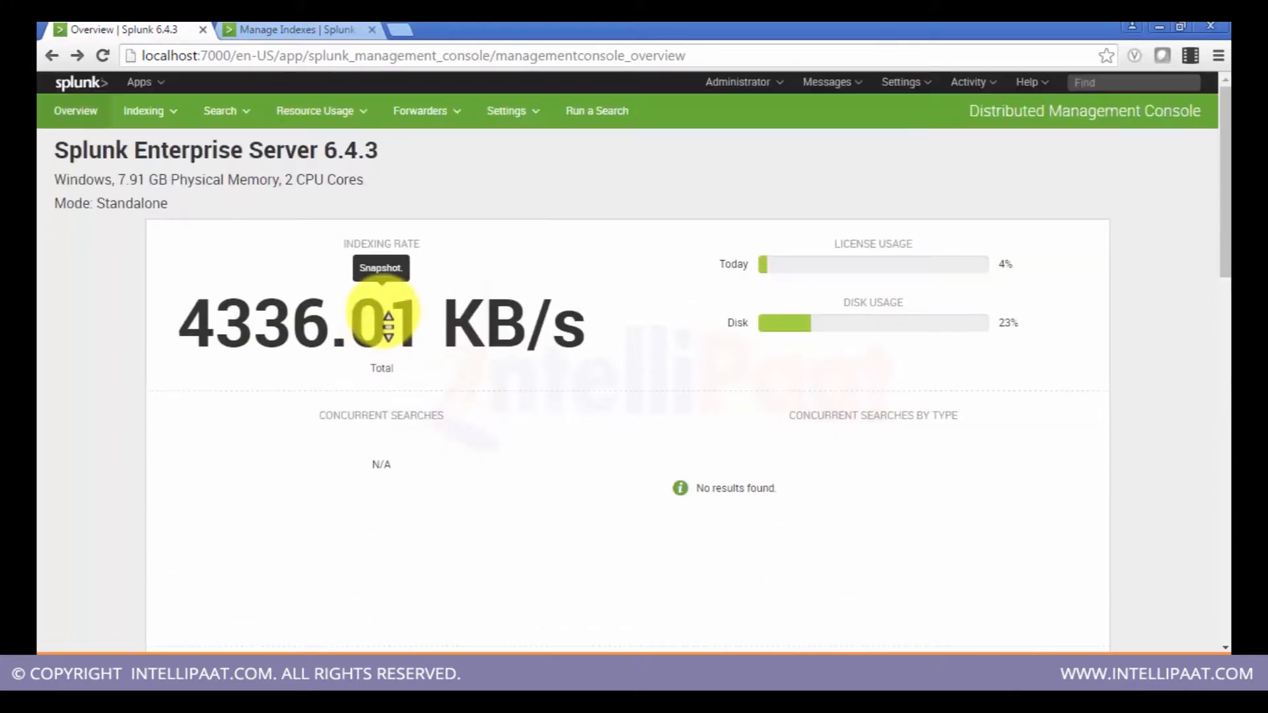
Step: Open the Indexing Performance: Instance page and check the Group dropdown options
{"action": "left_click", "coordinate": [151, 114]}
{"action": "left_click", "coordinate": [158, 151]}
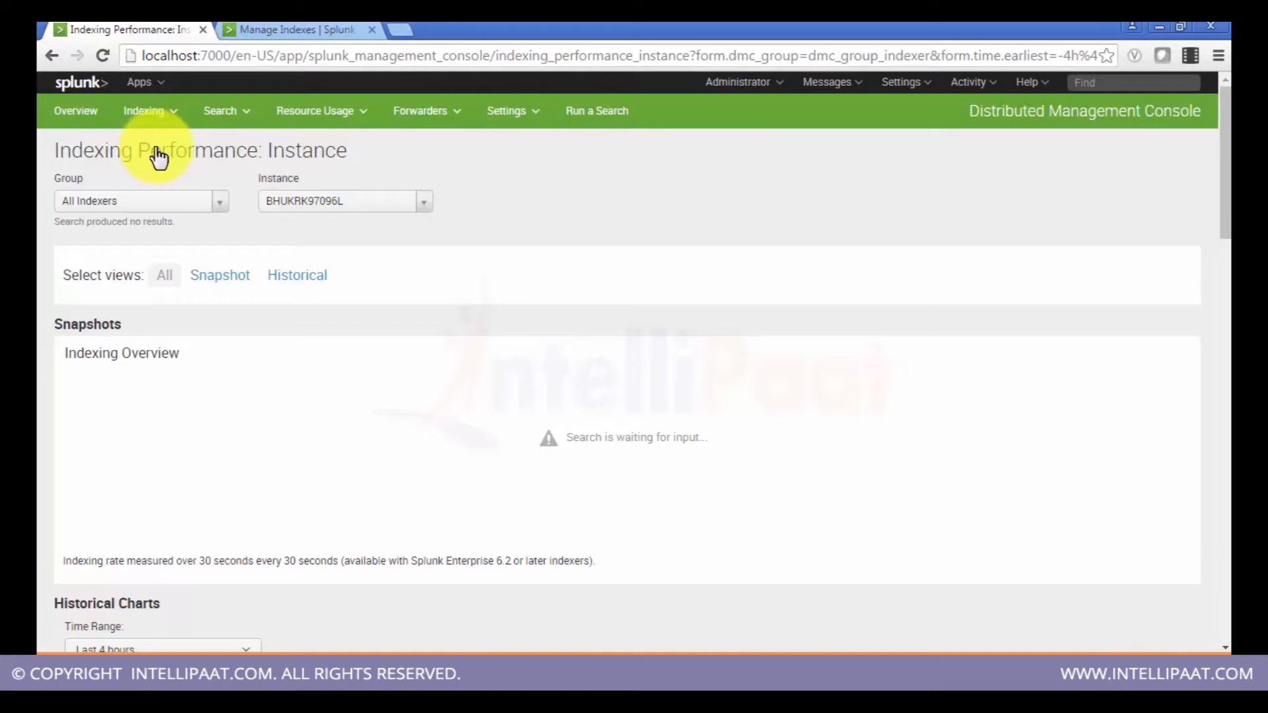
{"action": "left_click", "coordinate": [219, 203]}
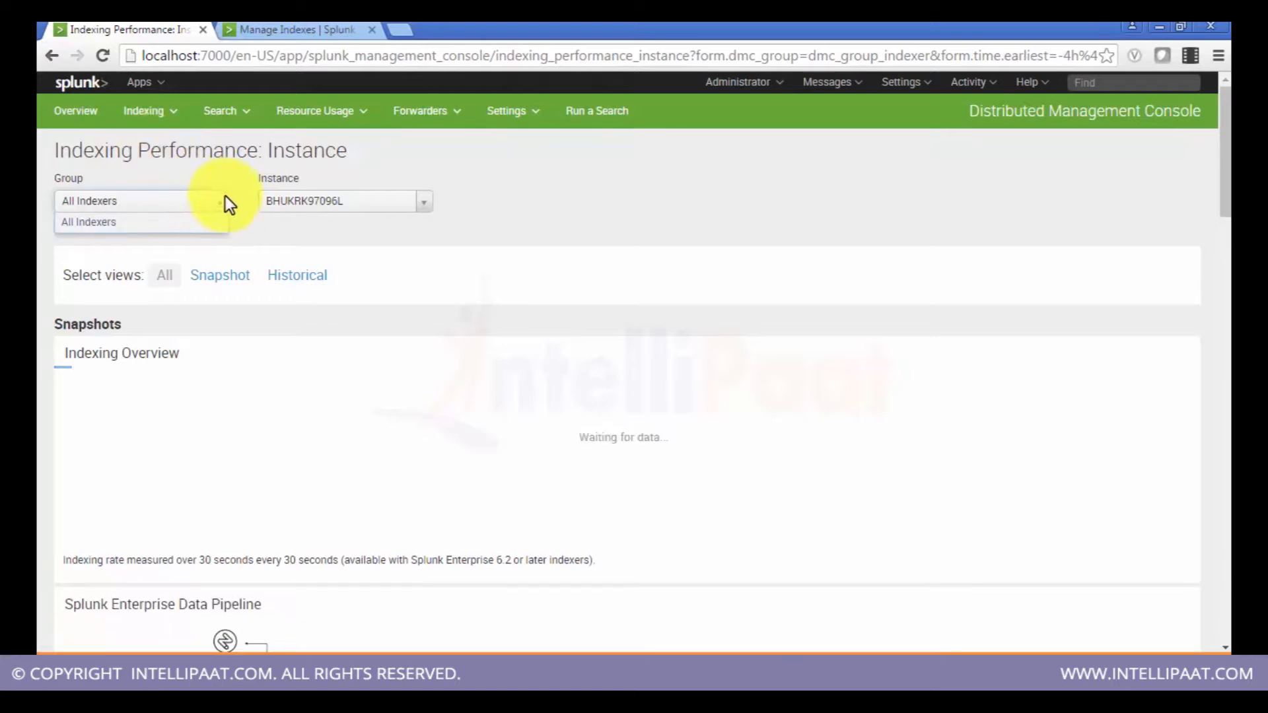
{"action": "left_click", "coordinate": [205, 174]}
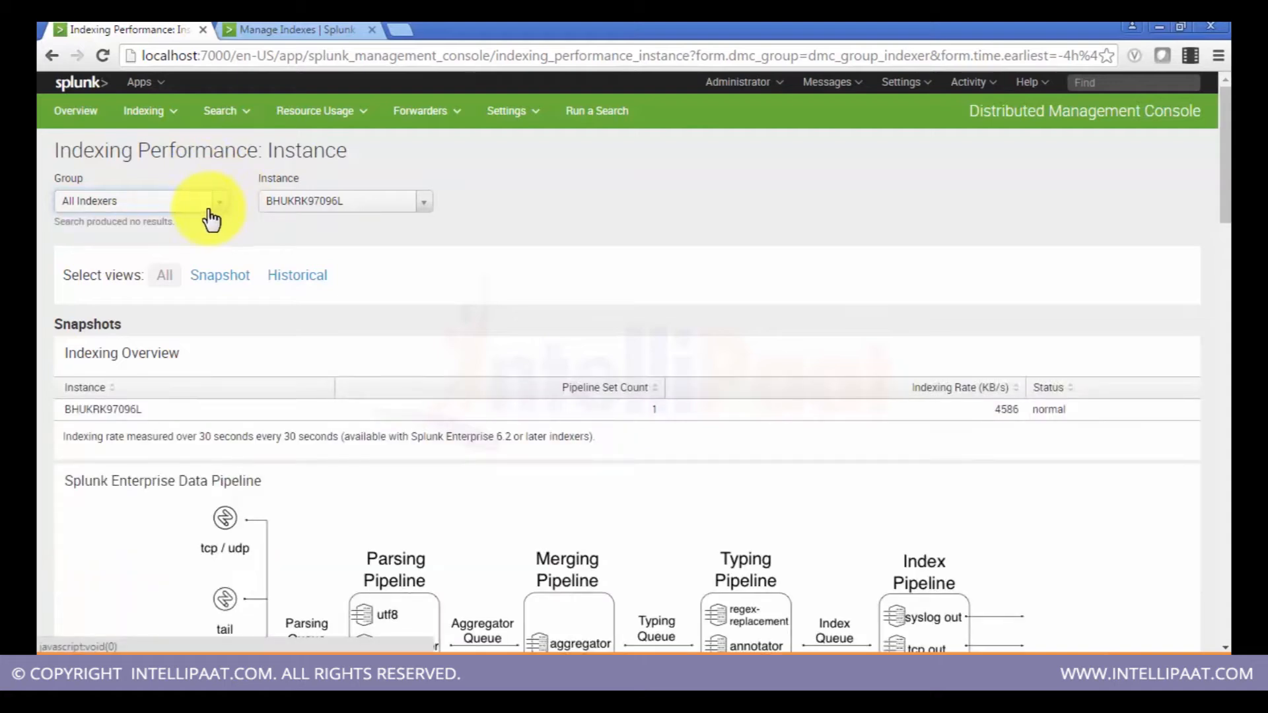
{"action": "left_click", "coordinate": [218, 202]}
{"action": "left_click", "coordinate": [643, 191]}
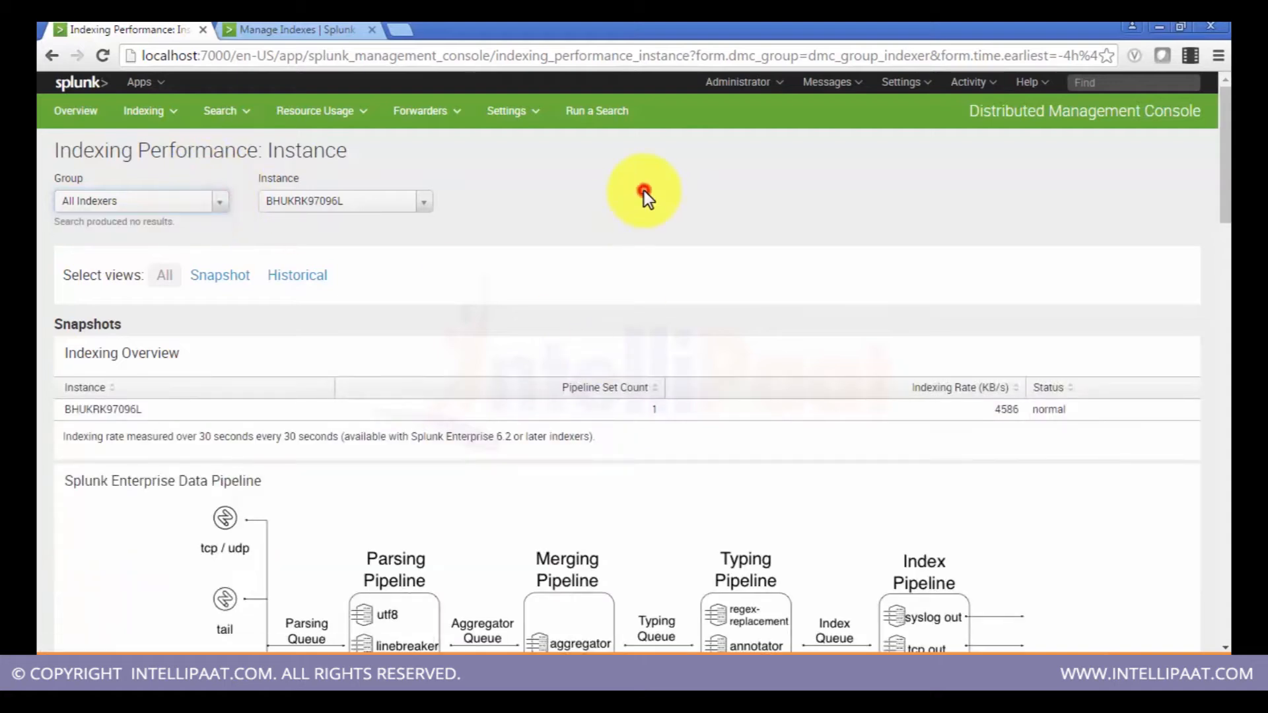
Step: Scroll through the data pipeline snapshot and inspect the estimated indexing rate per sourcetype chart
{"action": "left_click_drag", "start_coordinate": [1225, 185], "coordinate": [1221, 211]}
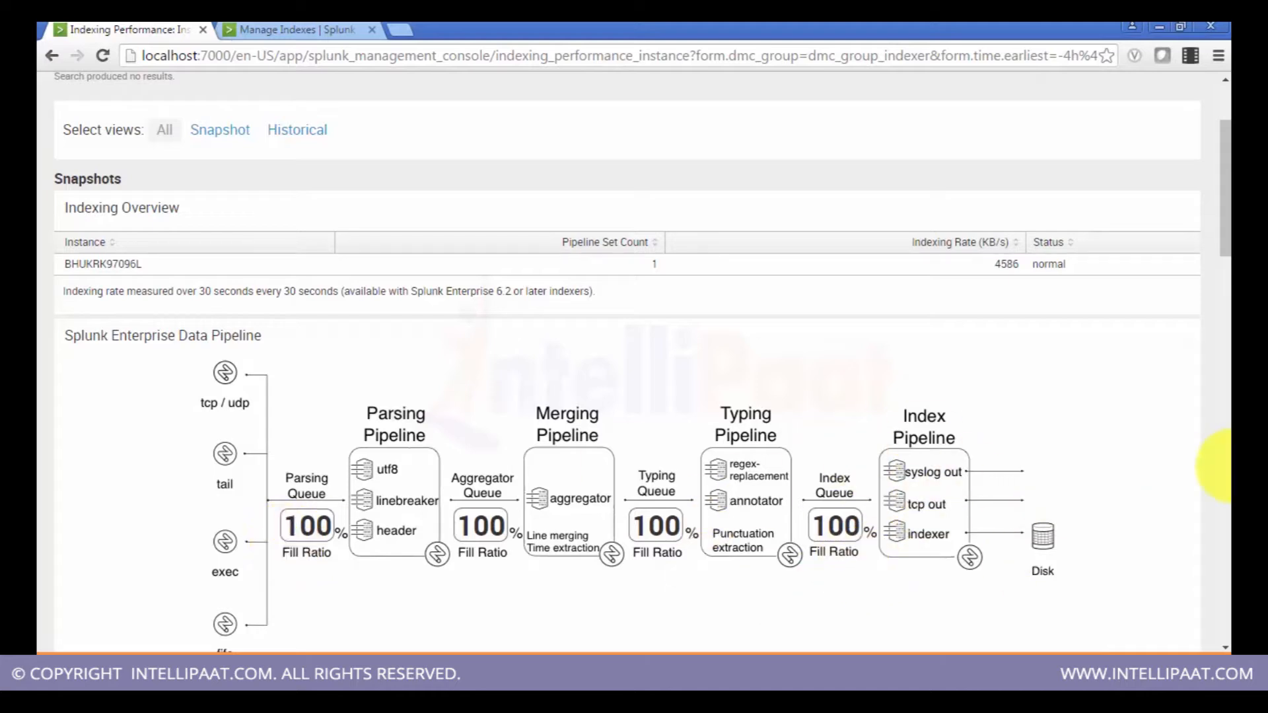
{"action": "scroll", "coordinate": [1225, 236], "scroll_direction": "down", "scroll_amount": 4}
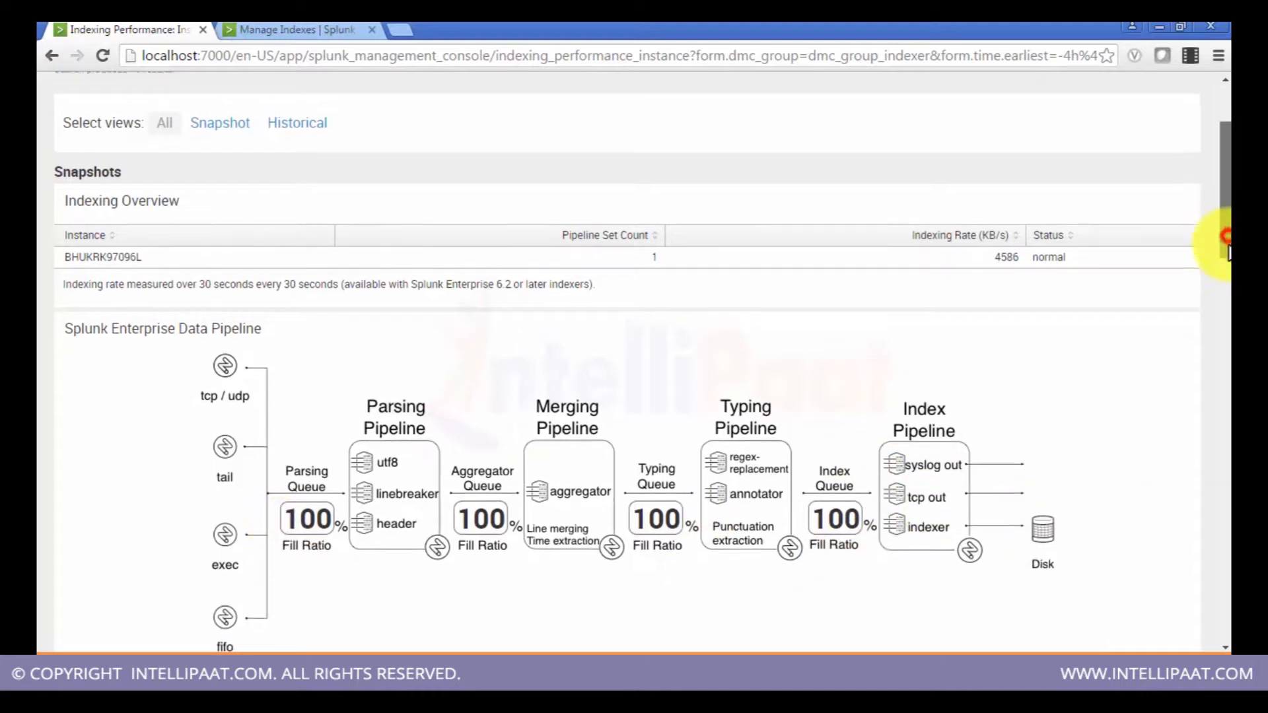
{"action": "scroll", "coordinate": [1222, 309], "scroll_direction": "down", "scroll_amount": 3}
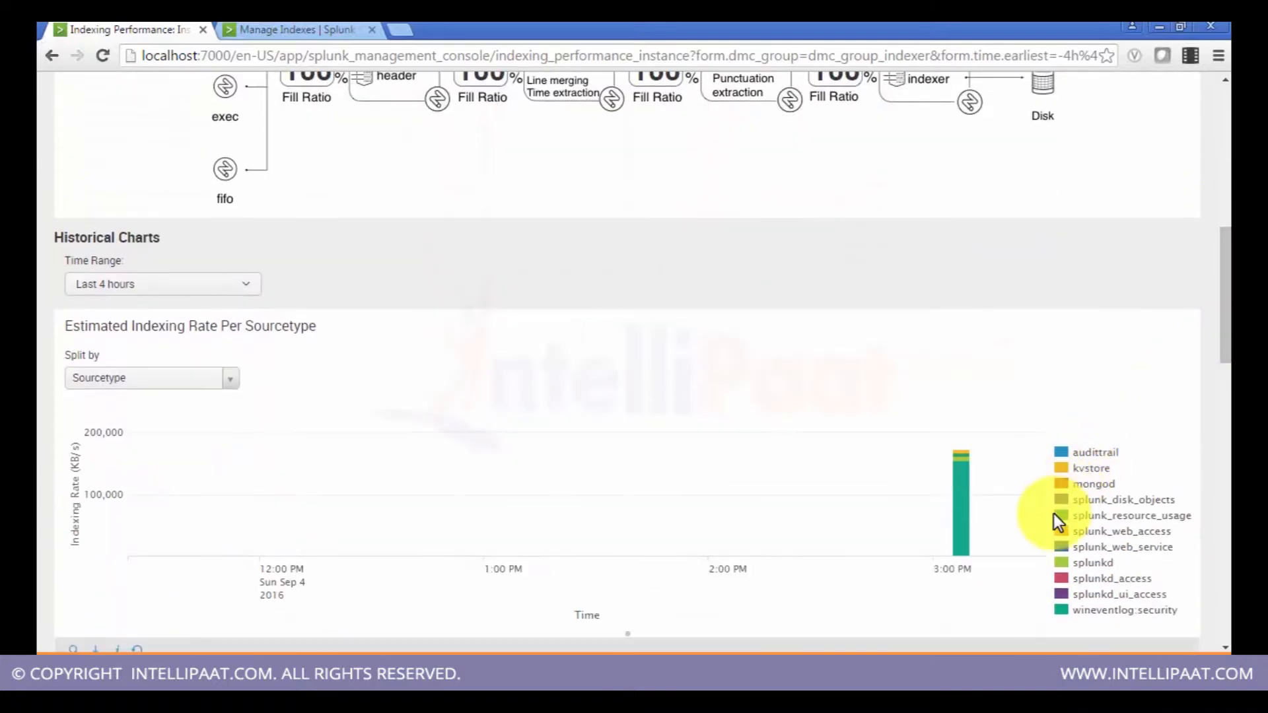
{"action": "mouse_move", "coordinate": [966, 503]}
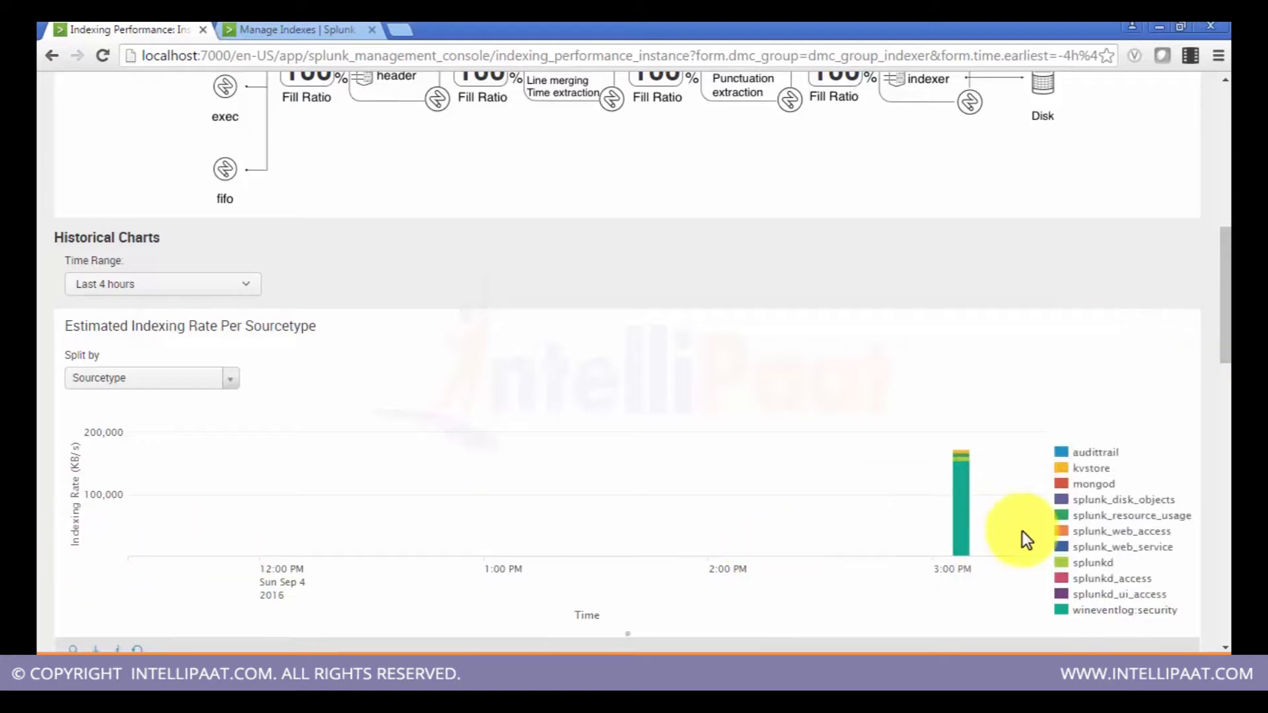
{"action": "left_click_drag", "start_coordinate": [1223, 290], "coordinate": [1223, 309]}
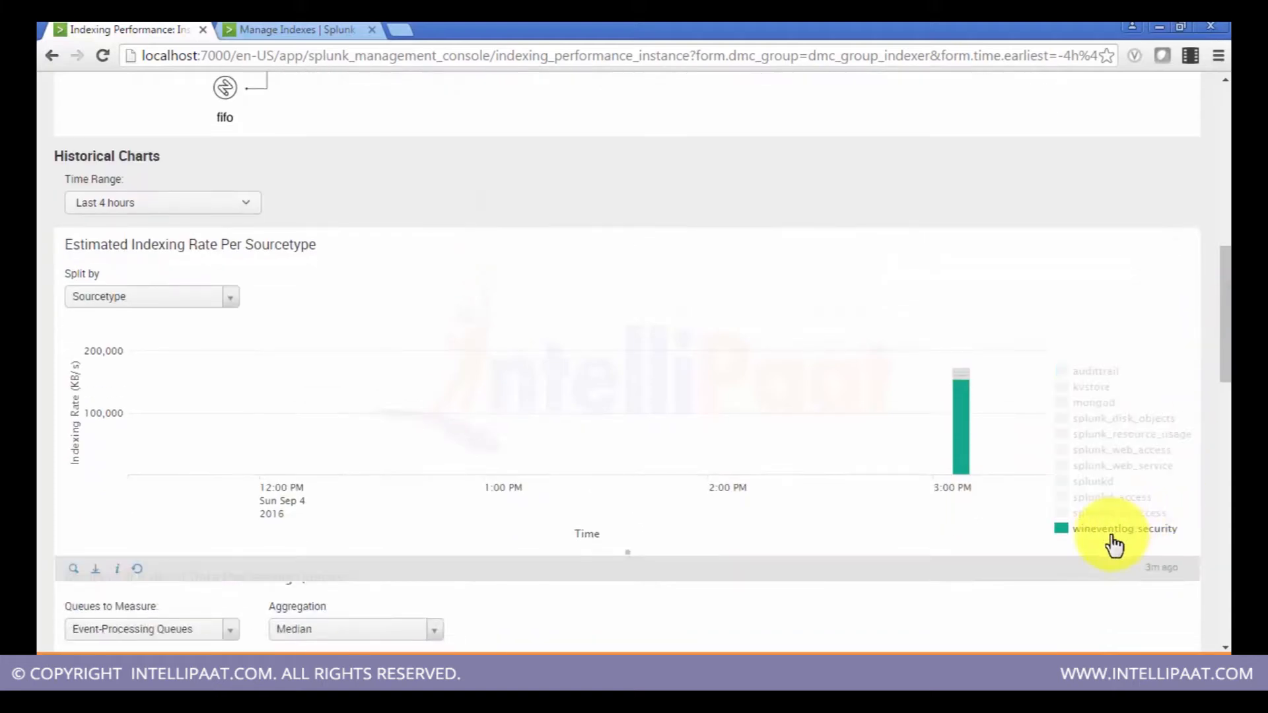
{"action": "mouse_move", "coordinate": [943, 370]}
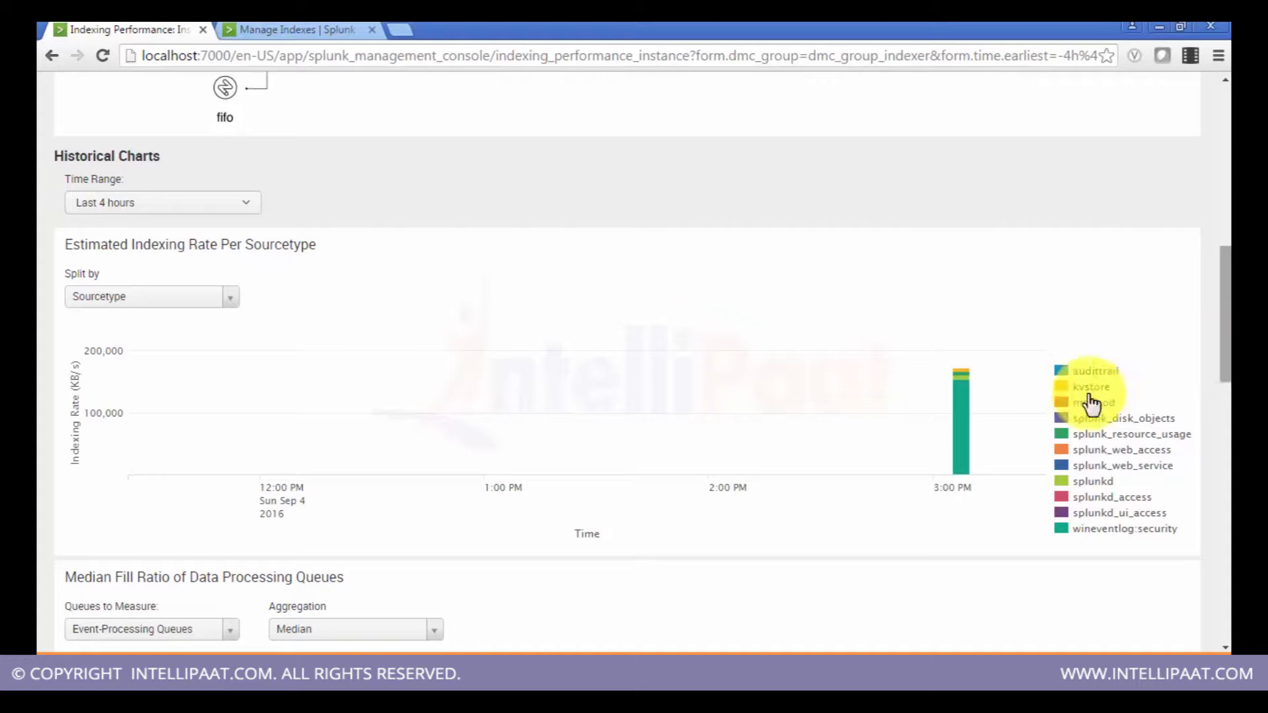
{"action": "mouse_move", "coordinate": [961, 455]}
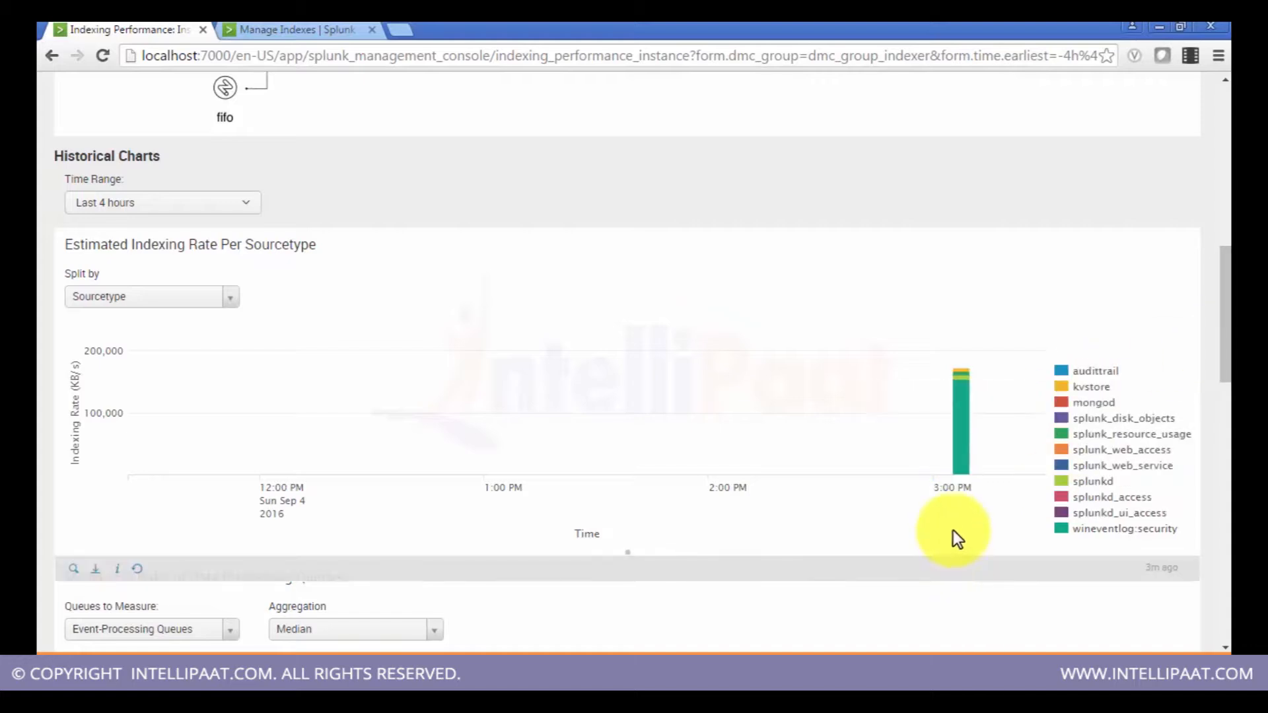
{"action": "mouse_move", "coordinate": [957, 404]}
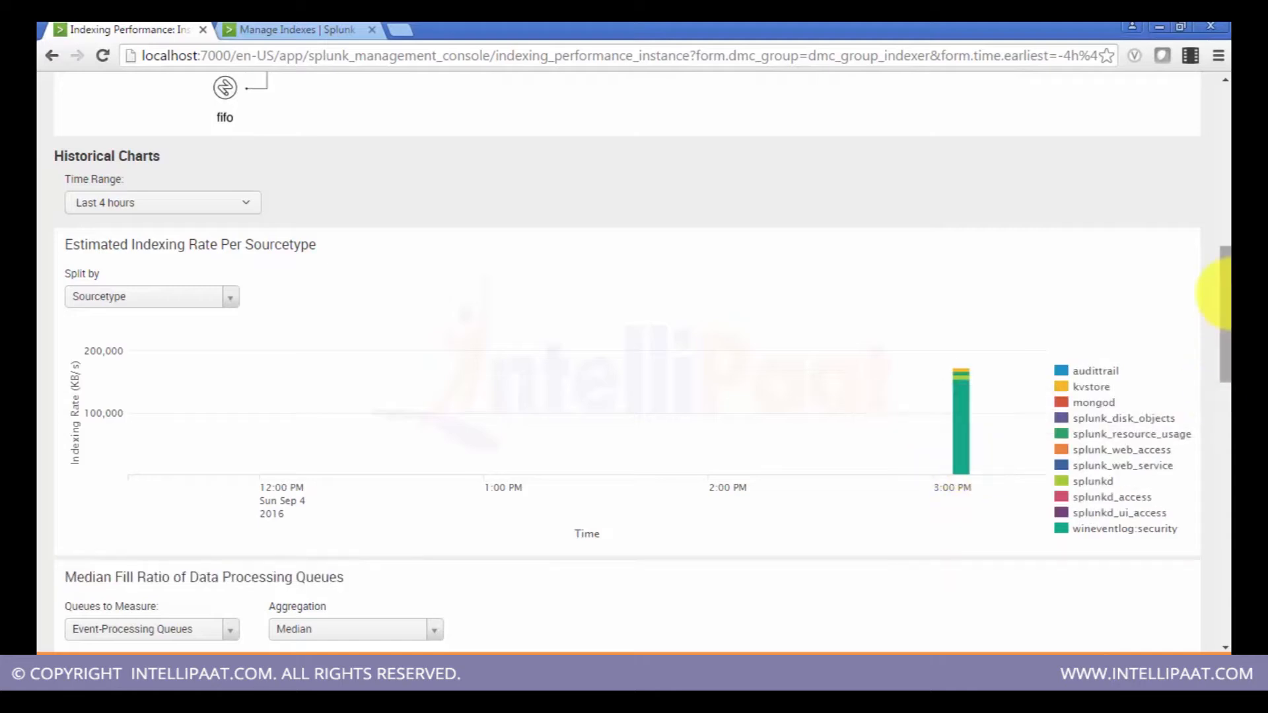
{"action": "left_click", "coordinate": [1228, 312]}
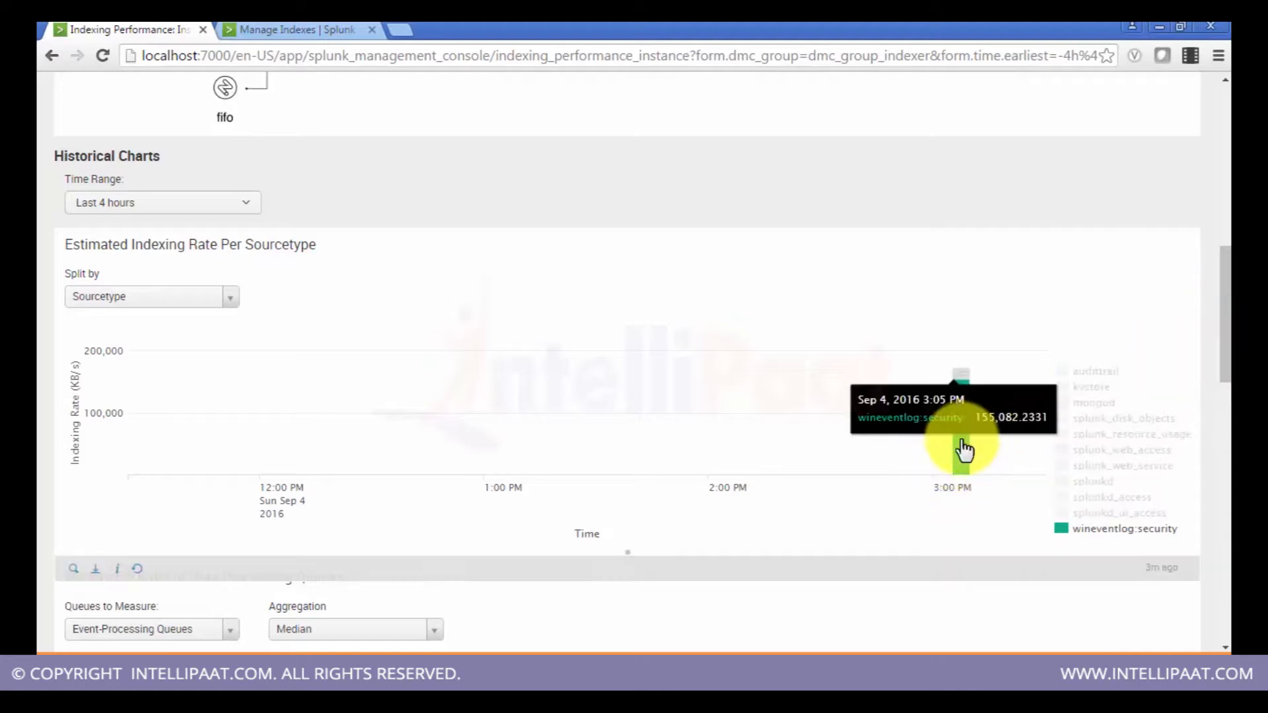
Step: Scroll through the queue fill ratio and CPU usage per processor charts, then return to the page top
{"action": "left_click_drag", "start_coordinate": [1223, 319], "coordinate": [1221, 420]}
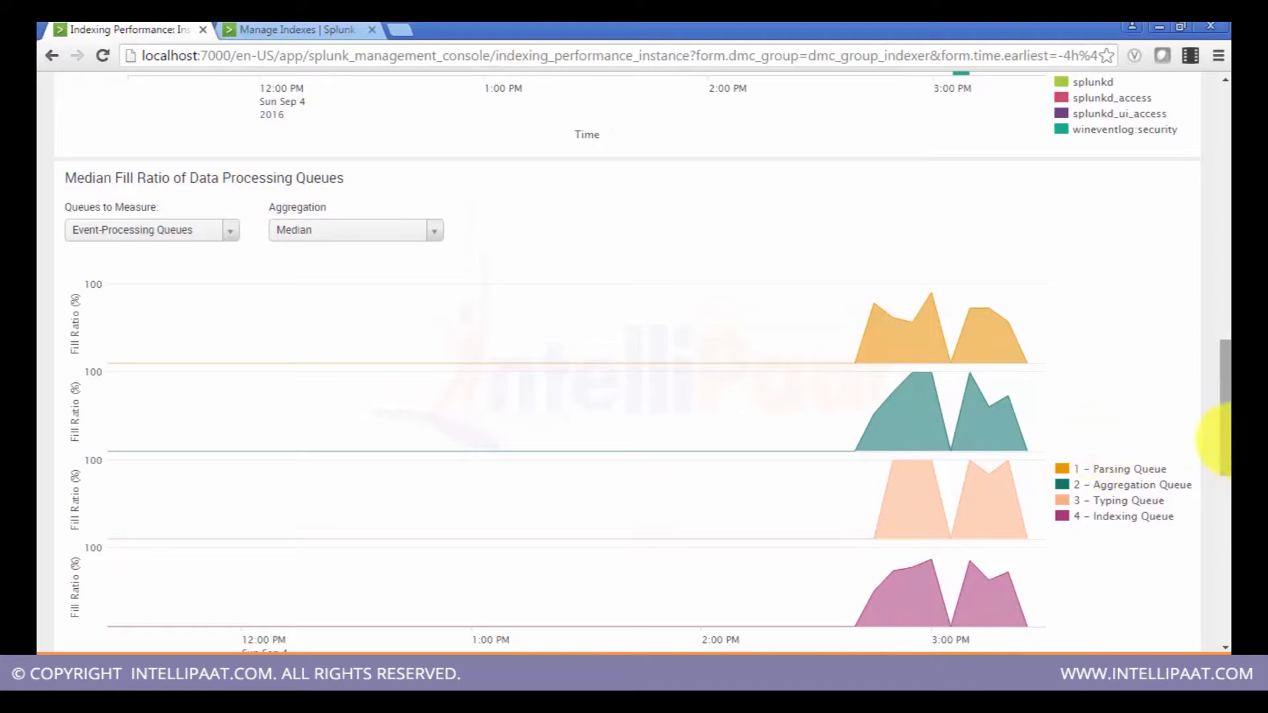
{"action": "left_click_drag", "start_coordinate": [1226, 439], "coordinate": [1226, 552]}
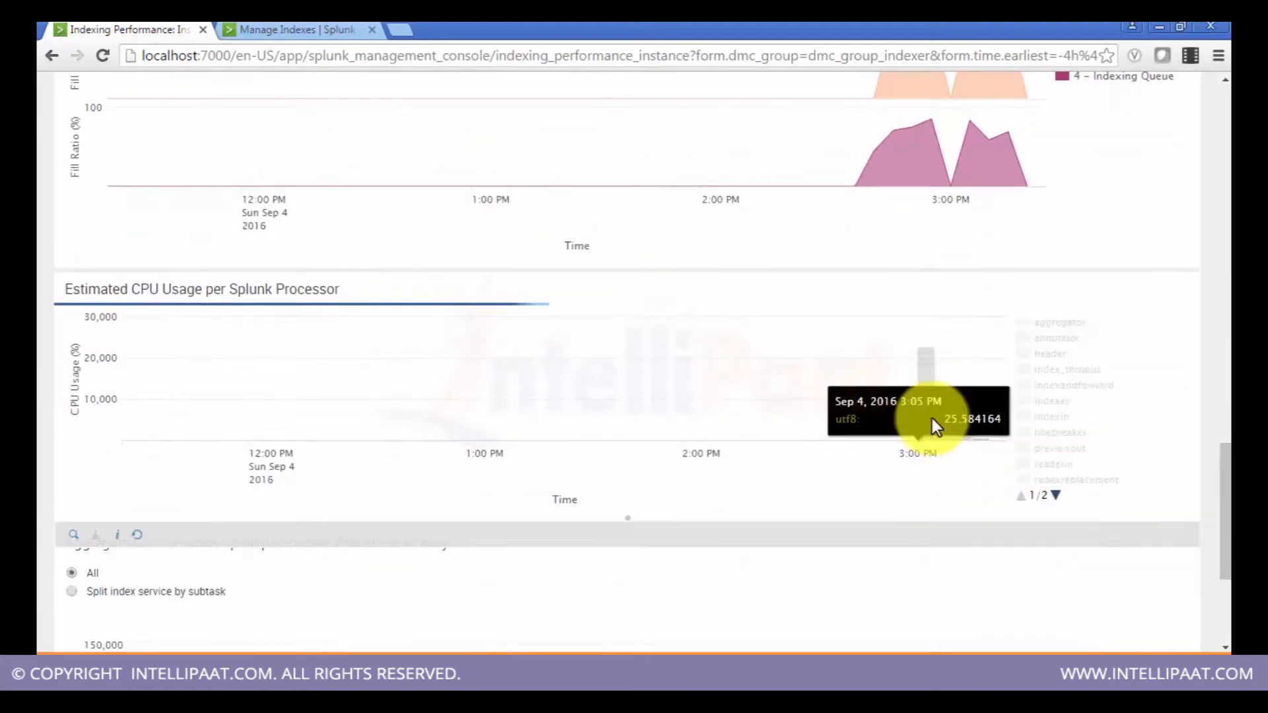
{"action": "left_click_drag", "start_coordinate": [1226, 496], "coordinate": [1226, 513]}
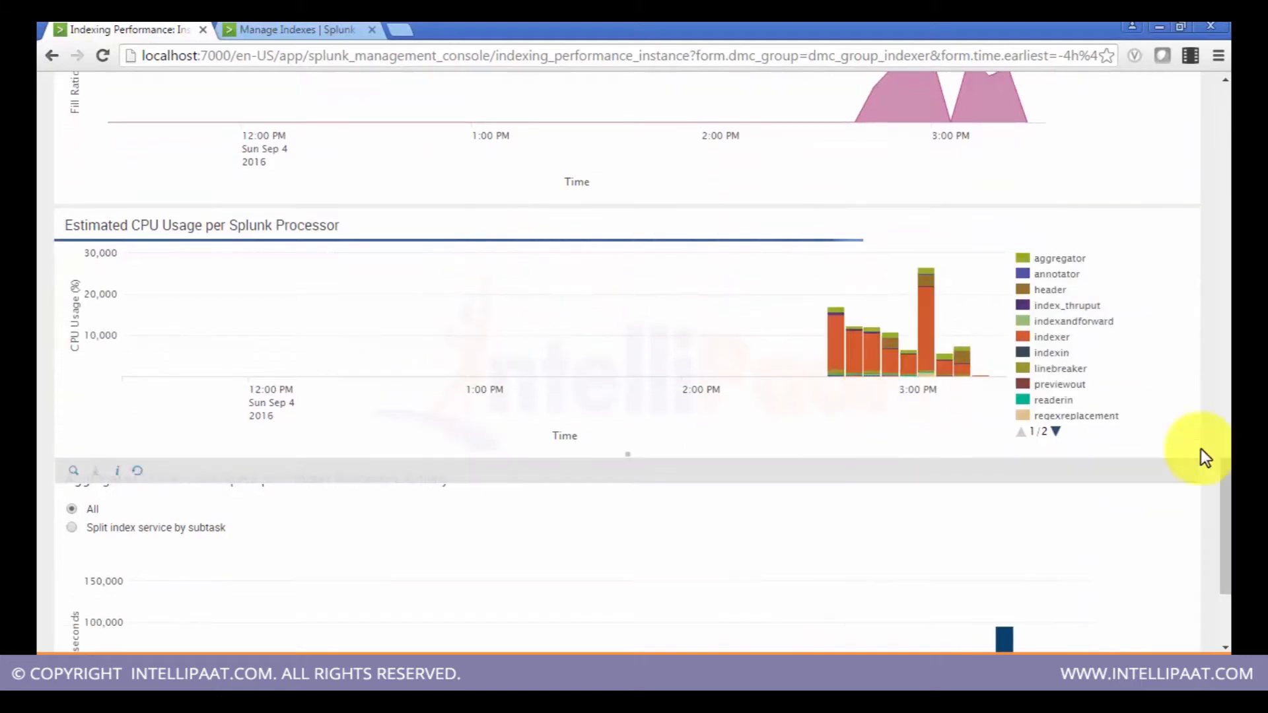
{"action": "left_click_drag", "start_coordinate": [1226, 489], "coordinate": [1221, 106]}
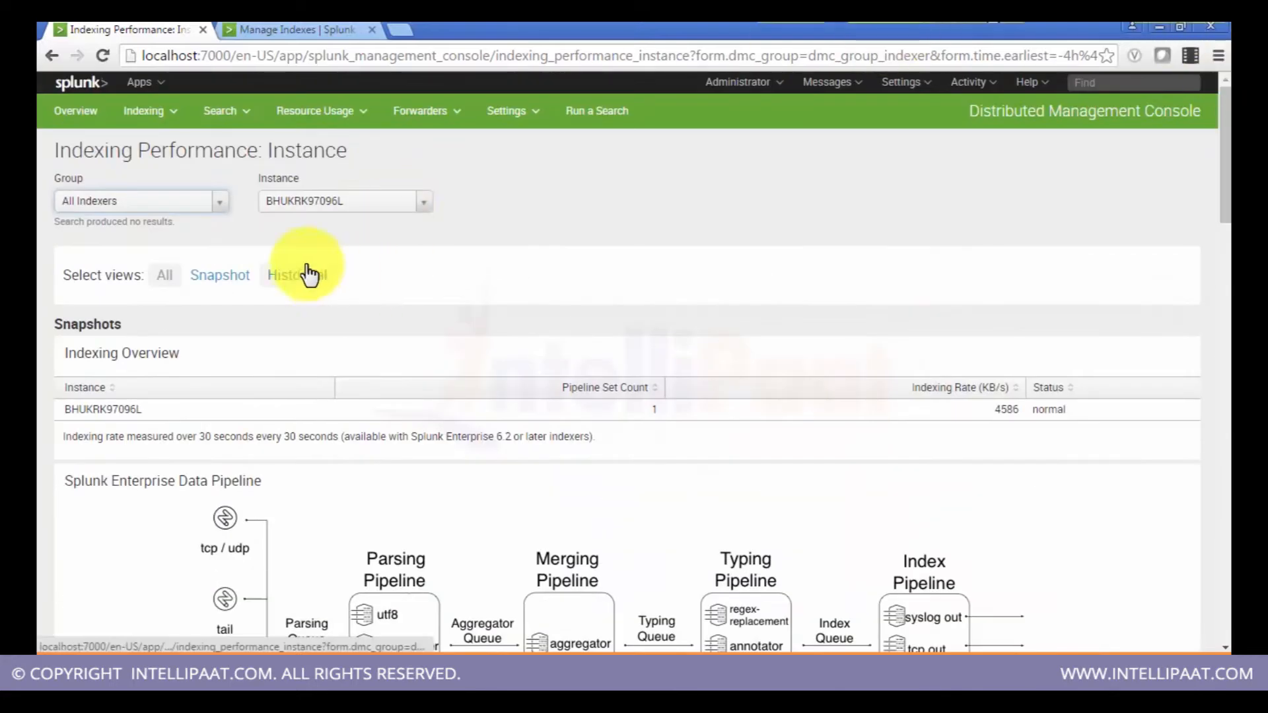
Step: Open the Indexes and Volumes: Instance page, switch to the Snapshot view, and review the indexes table
{"action": "left_click", "coordinate": [143, 117]}
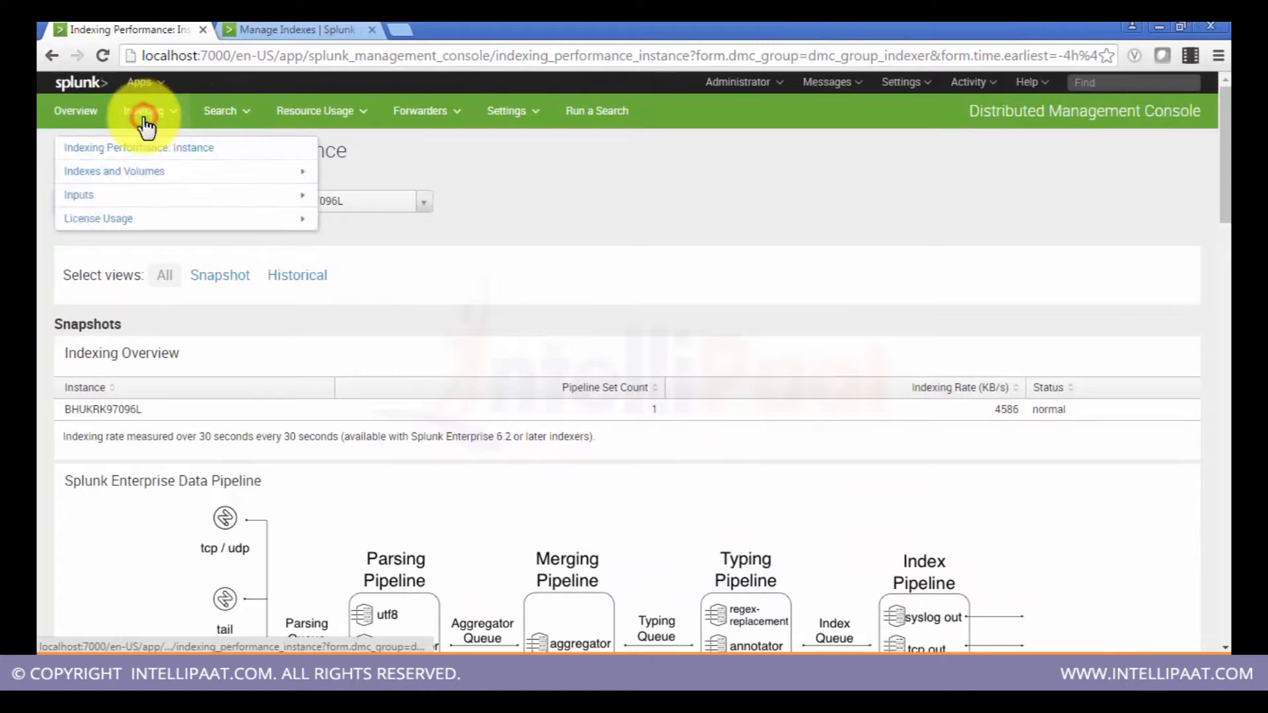
{"action": "left_click", "coordinate": [205, 174]}
{"action": "left_click", "coordinate": [267, 176]}
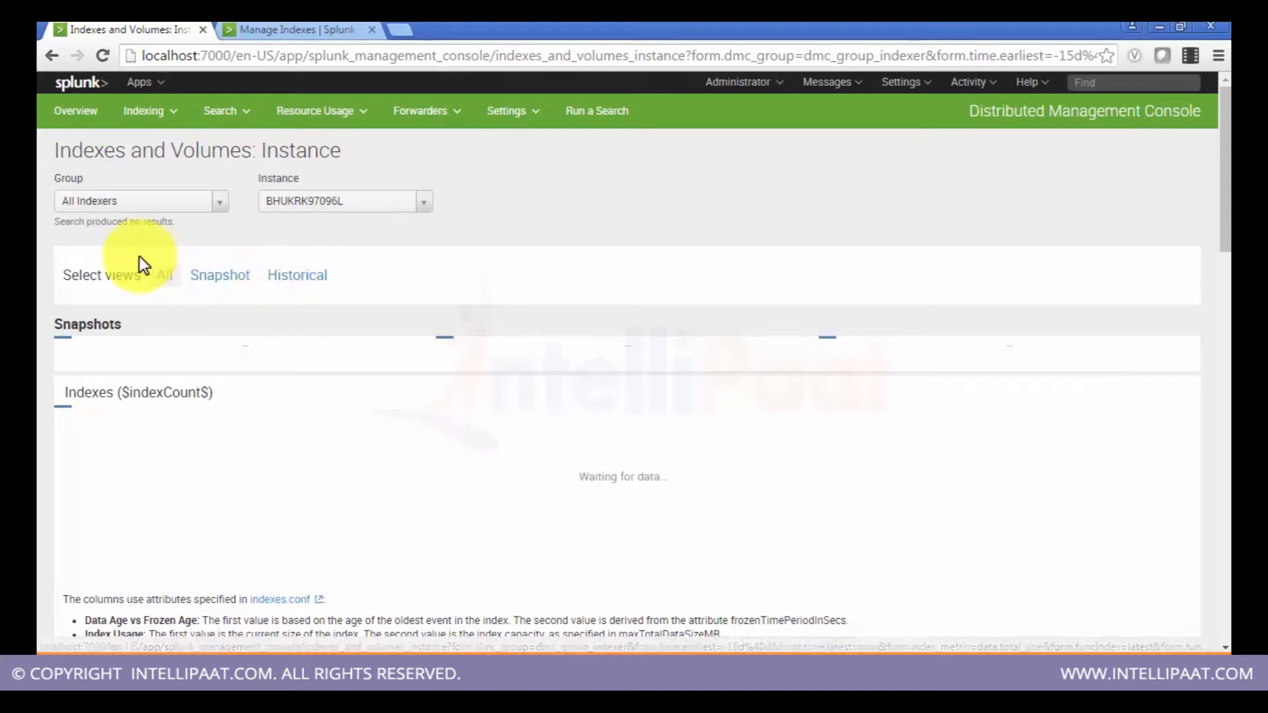
{"action": "mouse_move", "coordinate": [1225, 205]}
{"action": "left_mouse_down"}
{"action": "mouse_move", "coordinate": [1228, 331]}
{"action": "mouse_move", "coordinate": [1228, 208]}
{"action": "left_mouse_up"}
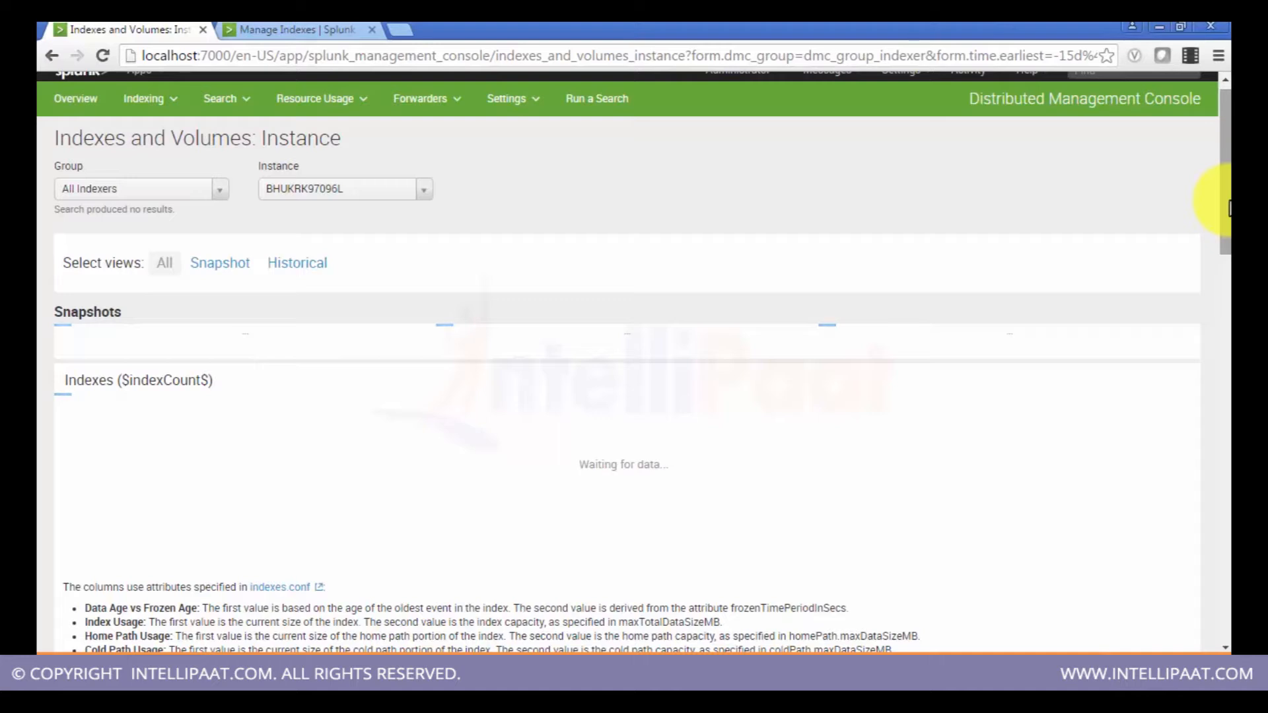
{"action": "scroll", "coordinate": [1228, 210], "scroll_direction": "down", "scroll_amount": 1}
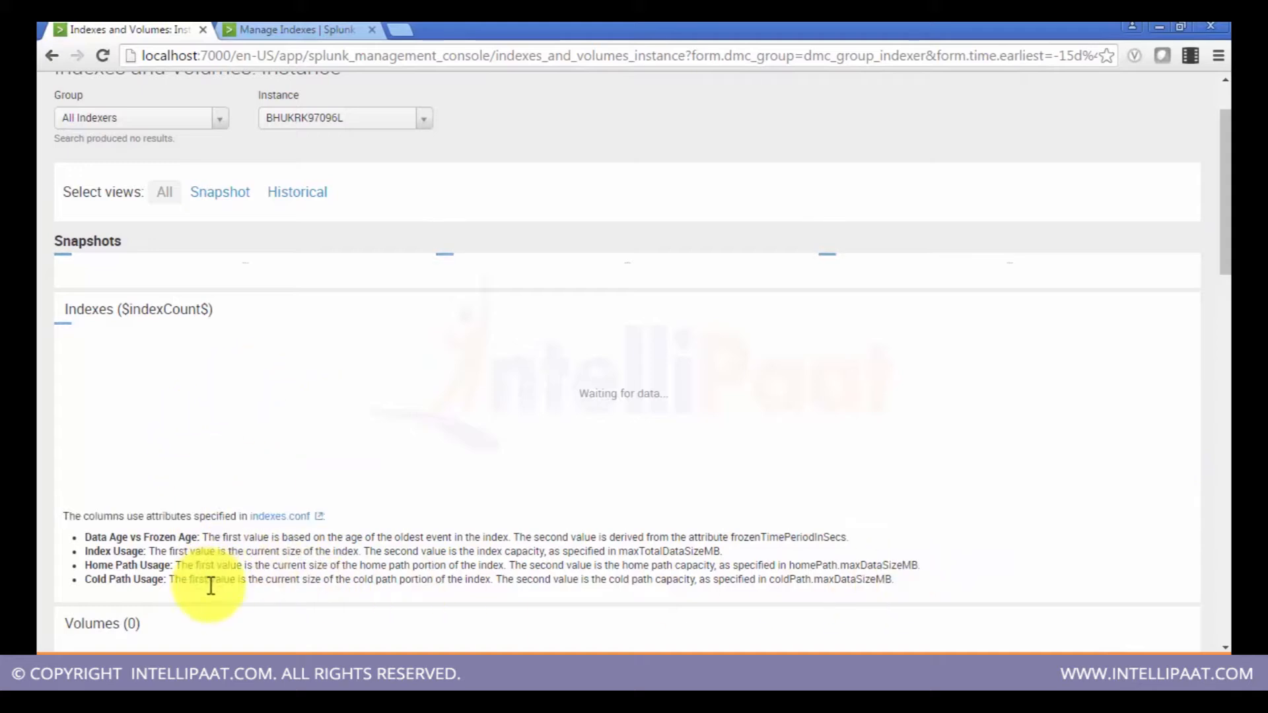
{"action": "mouse_move", "coordinate": [1223, 251]}
{"action": "left_mouse_down"}
{"action": "mouse_move", "coordinate": [1222, 407]}
{"action": "mouse_move", "coordinate": [1225, 256]}
{"action": "left_mouse_up"}
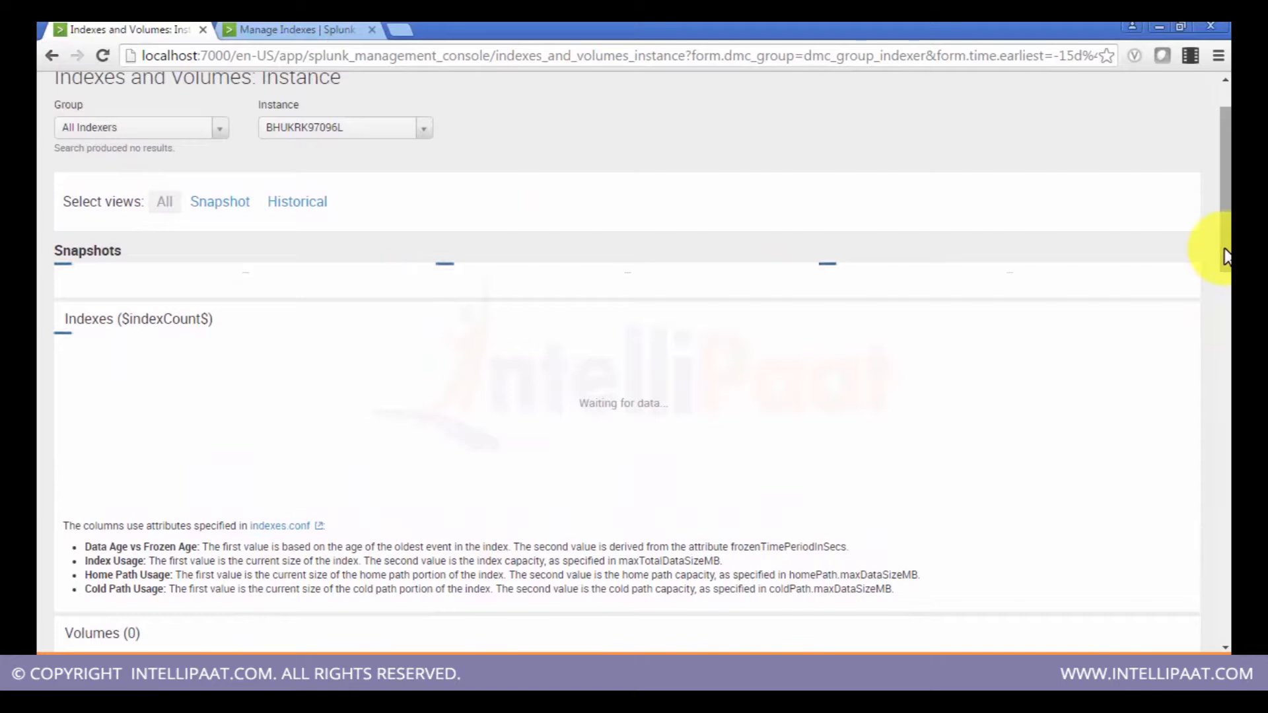
{"action": "left_click", "coordinate": [218, 208]}
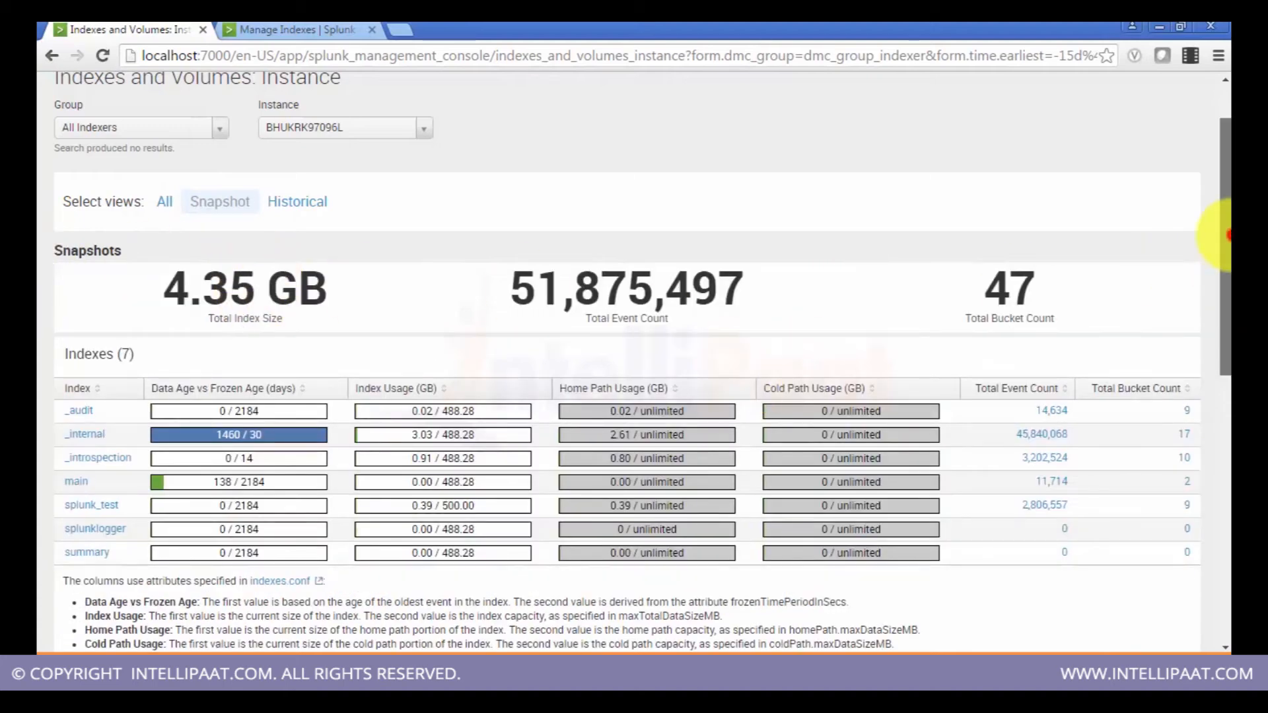
{"action": "left_click_drag", "start_coordinate": [1228, 234], "coordinate": [1229, 245]}
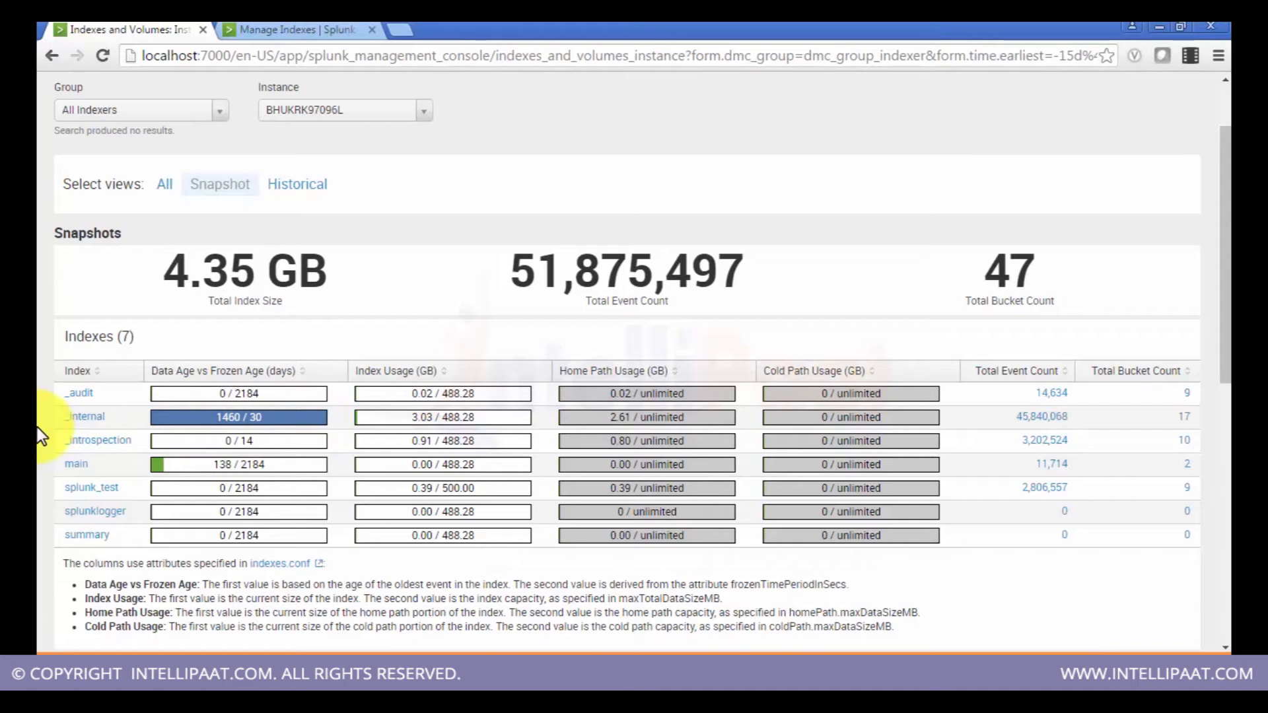
{"action": "scroll", "coordinate": [37, 427], "scroll_direction": "down", "scroll_amount": 1}
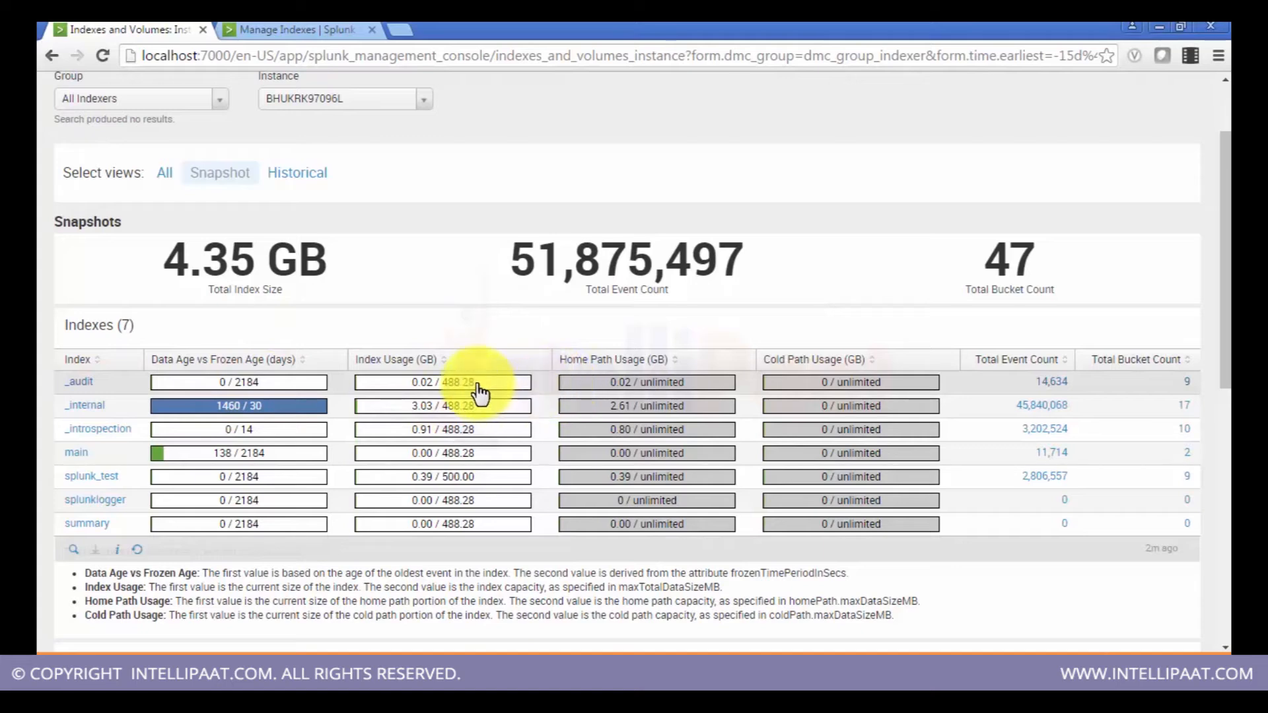
{"action": "middle_click", "coordinate": [479, 520]}
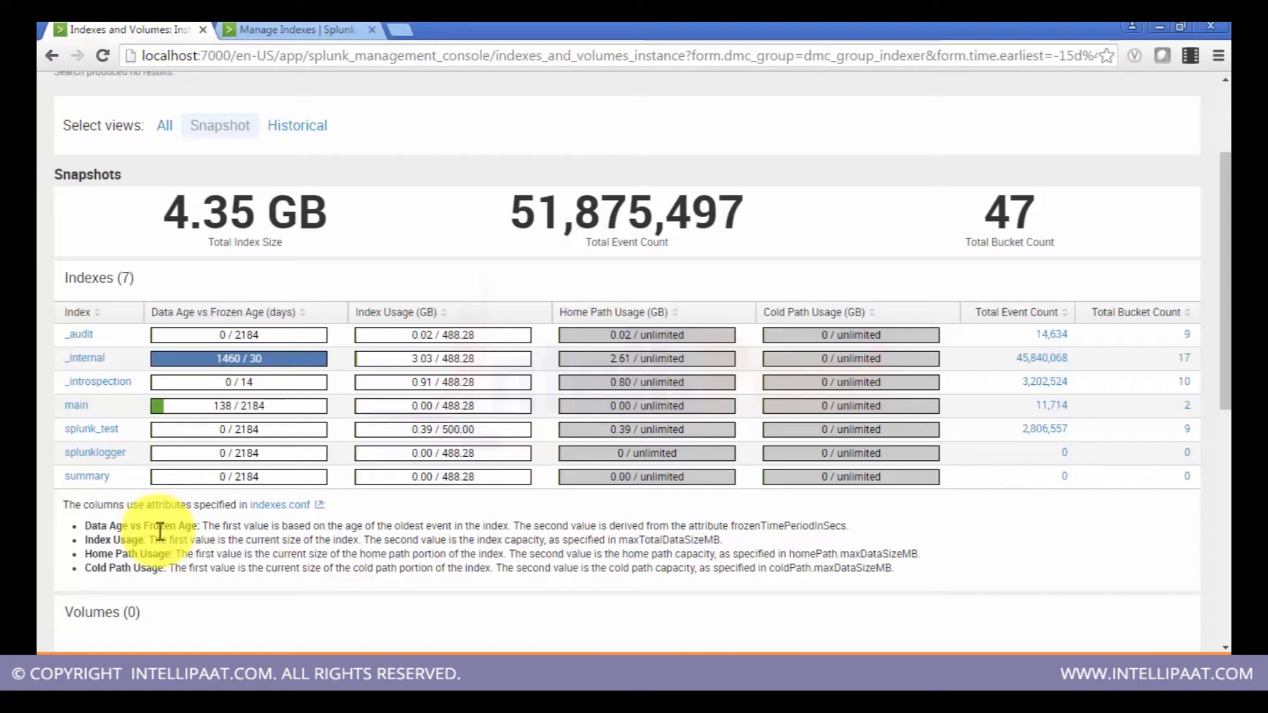
{"action": "scroll", "coordinate": [159, 532], "scroll_direction": "up", "scroll_amount": 3}
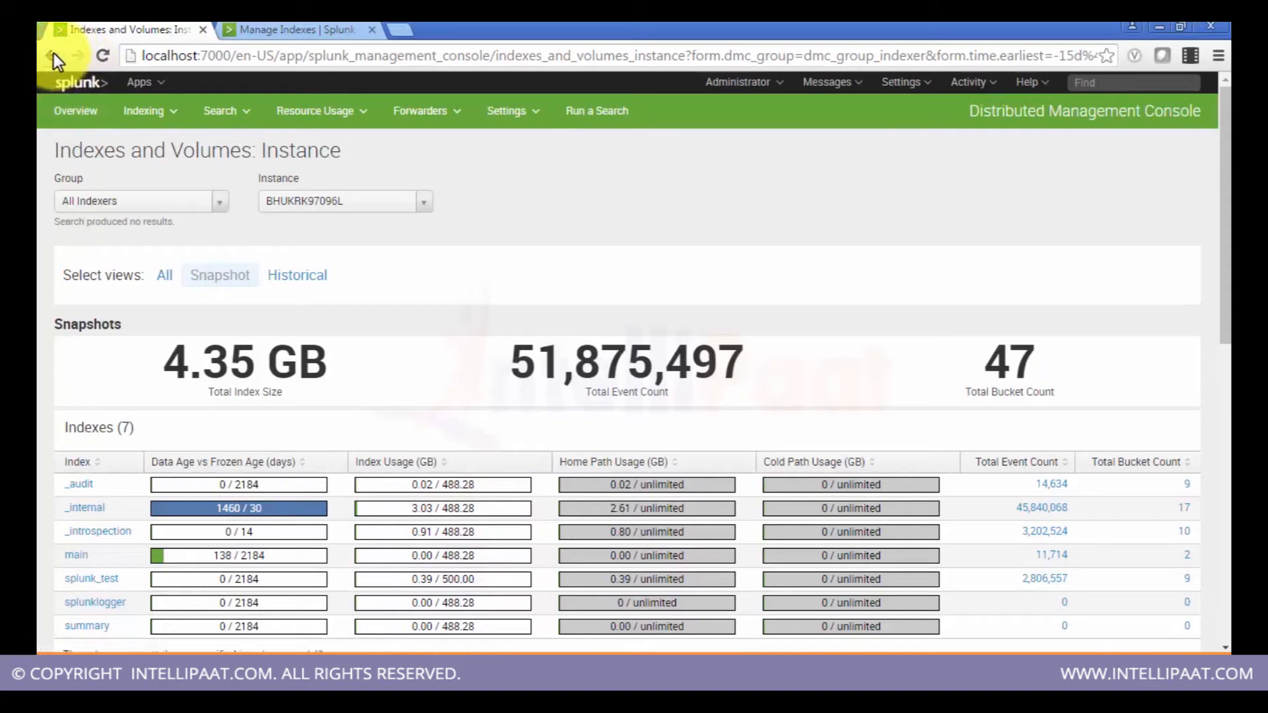
Step: Open the Index Detail: Instance page from the Indexing menu's Indexes and Volumes submenu
{"action": "left_click", "coordinate": [155, 111]}
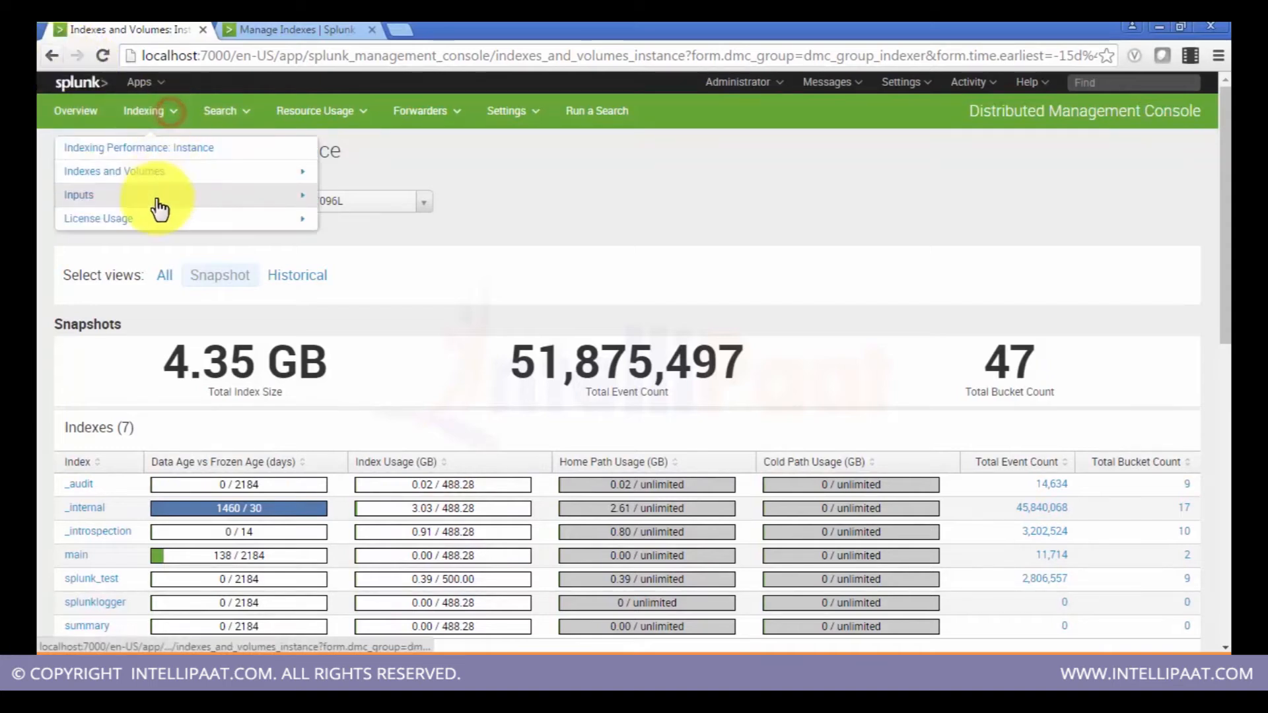
{"action": "left_click", "coordinate": [212, 173]}
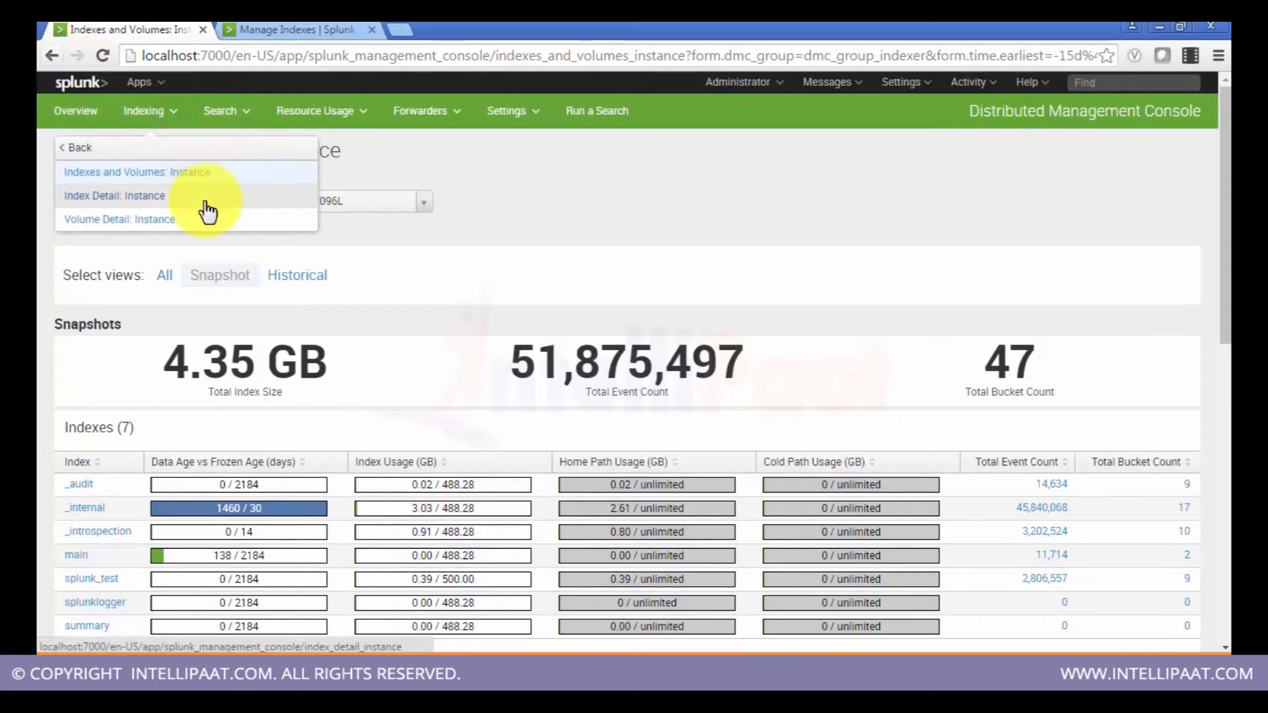
{"action": "left_click", "coordinate": [205, 201]}
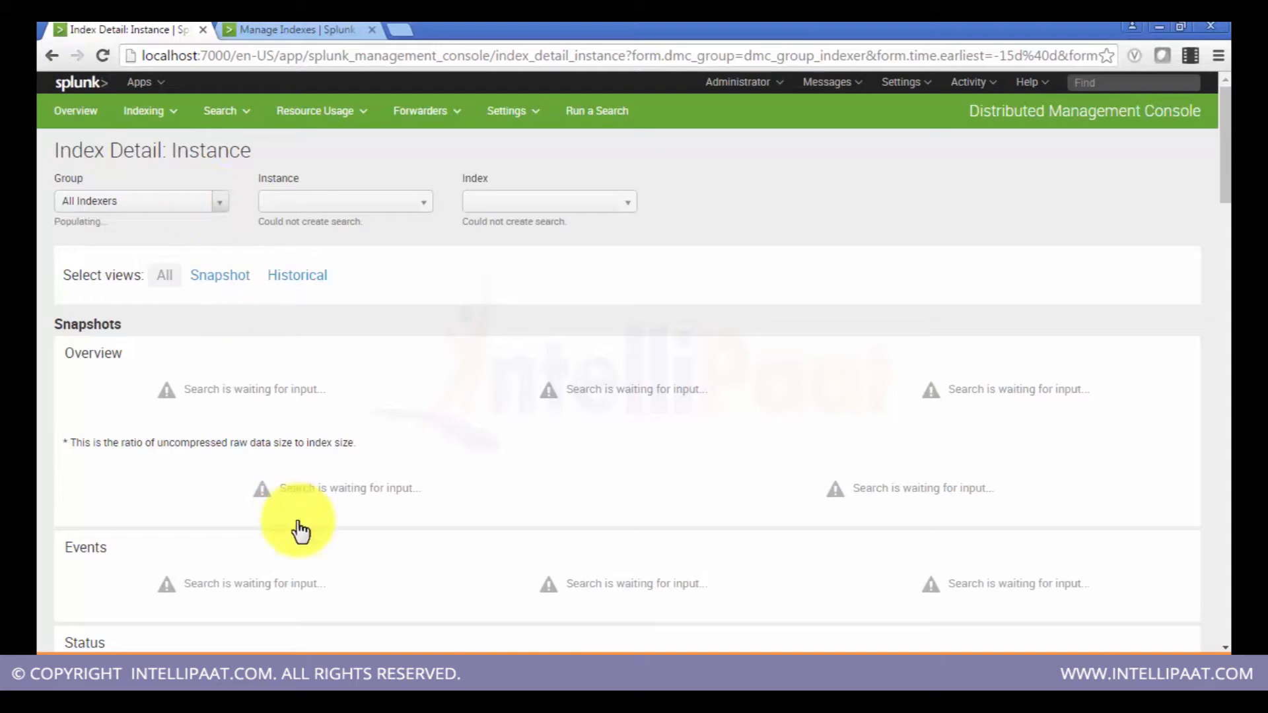
{"action": "left_click", "coordinate": [214, 289]}
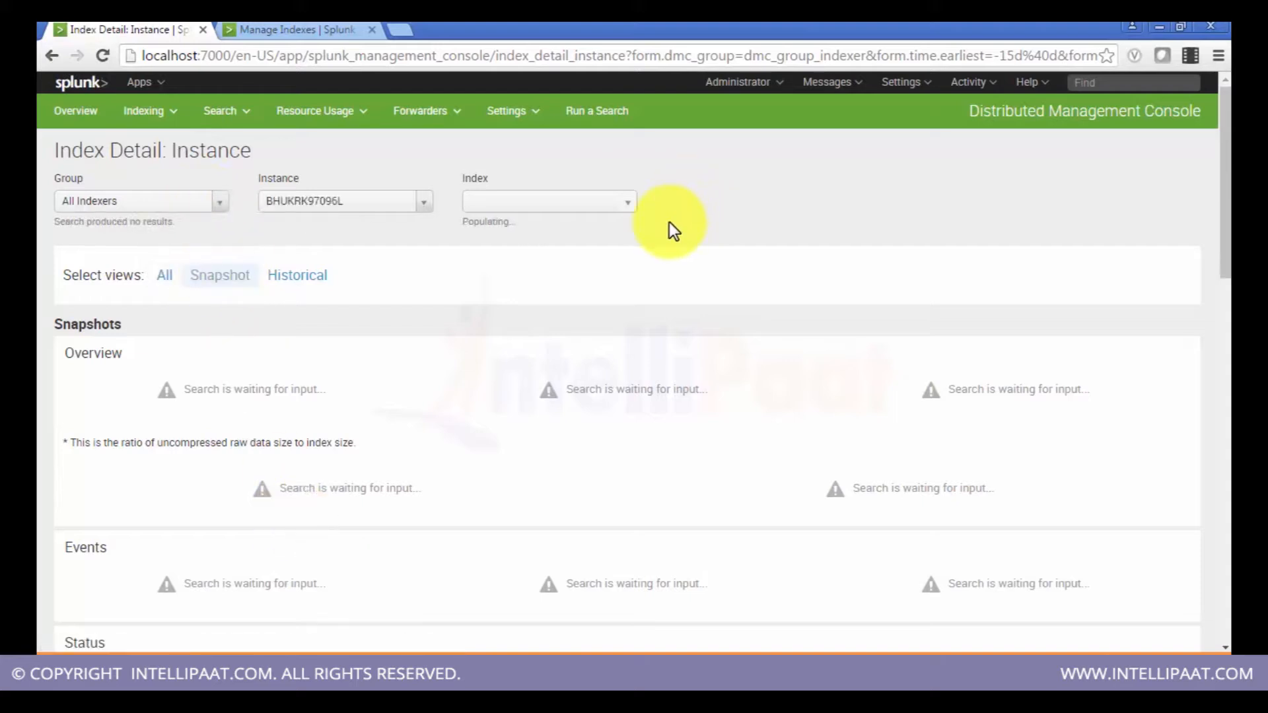
Step: Switch the Index selection between _internal and _audit and back to _internal to compare their snapshots
{"action": "left_click", "coordinate": [629, 199]}
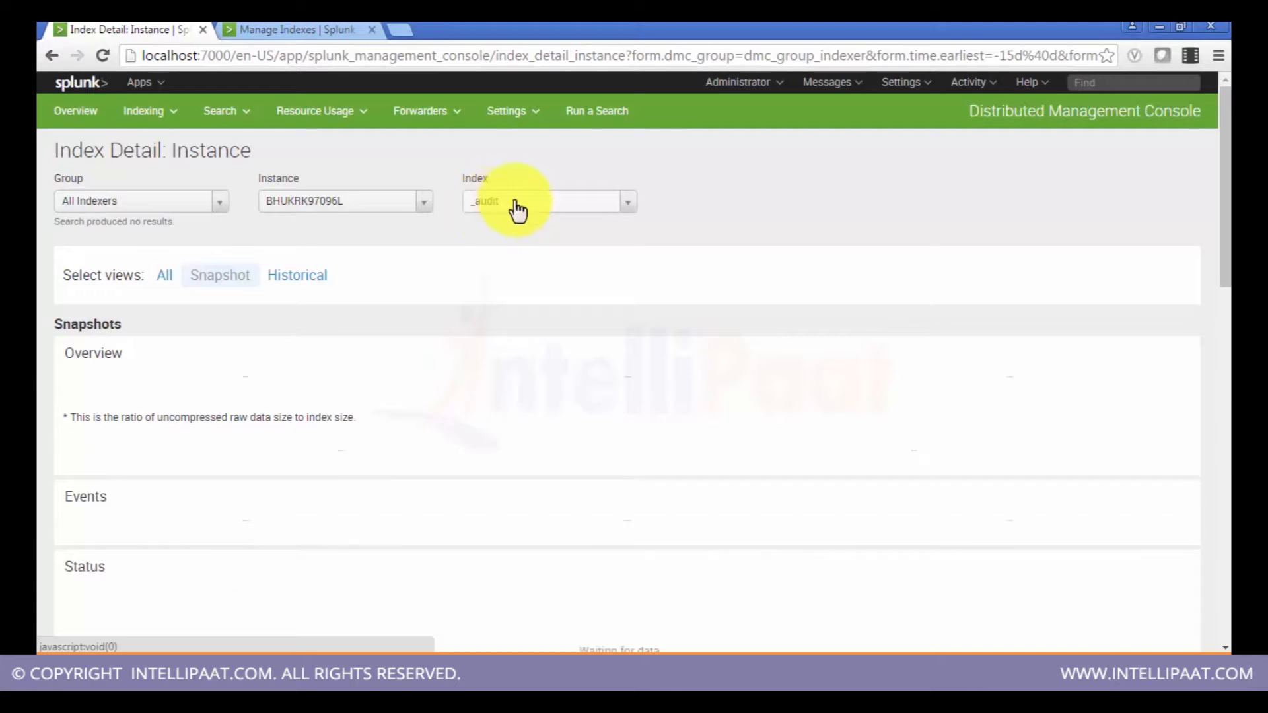
{"action": "left_click", "coordinate": [627, 203]}
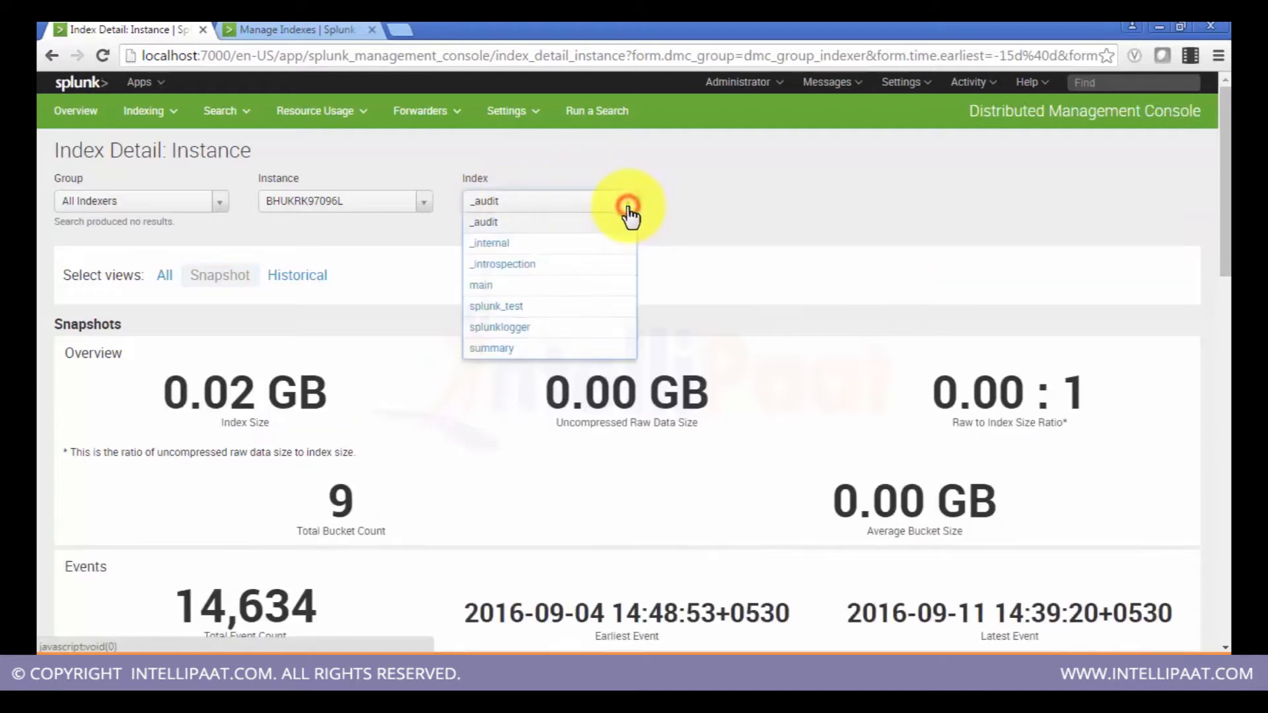
{"action": "left_click", "coordinate": [587, 244]}
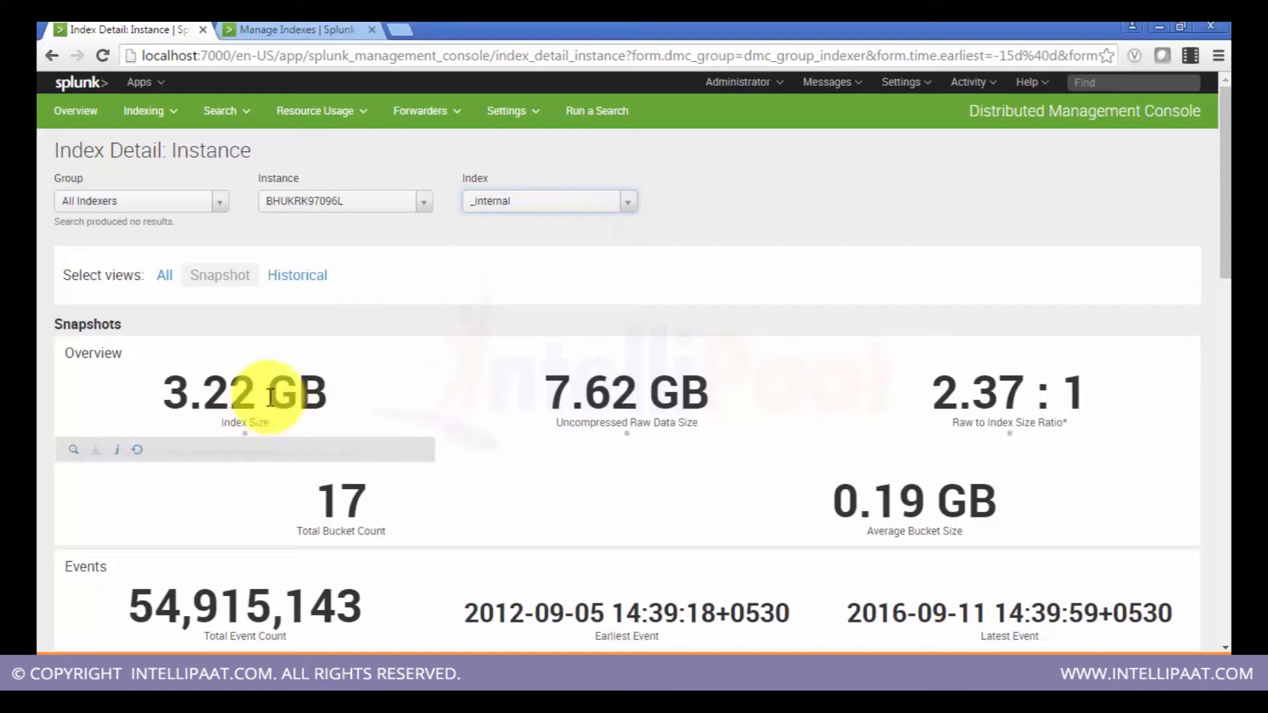
{"action": "left_click", "coordinate": [623, 211]}
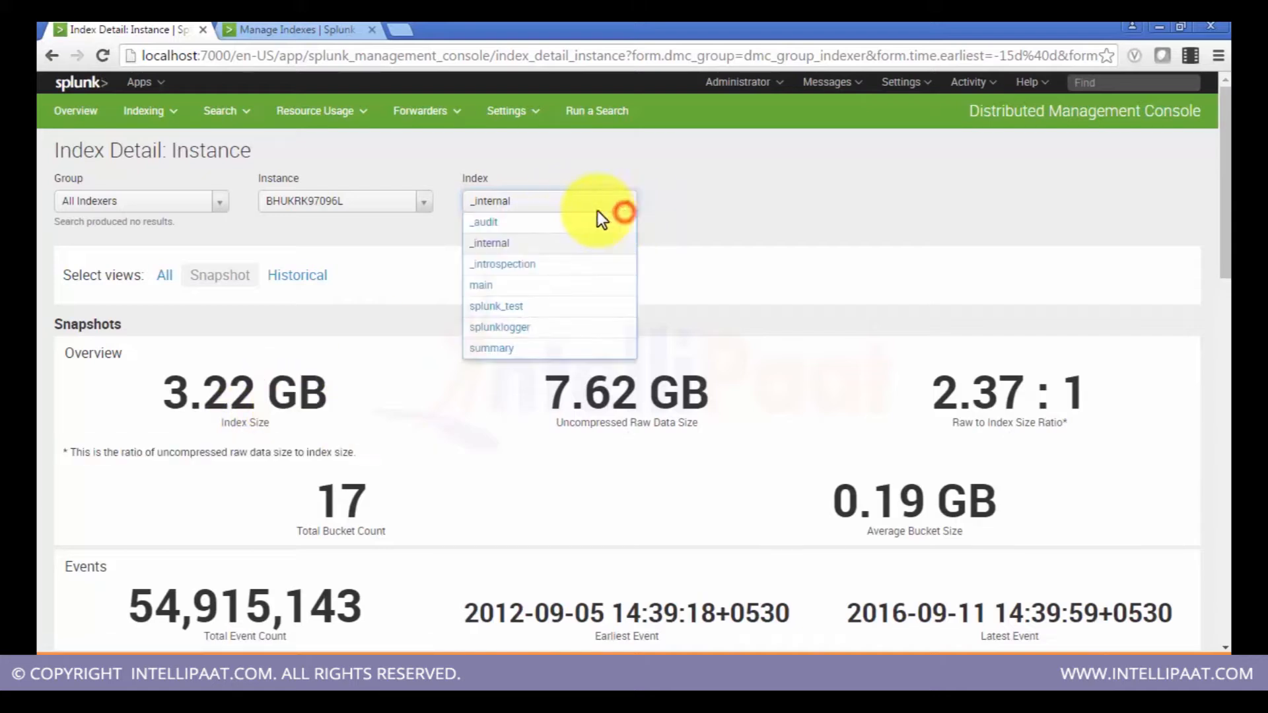
{"action": "left_click", "coordinate": [561, 221]}
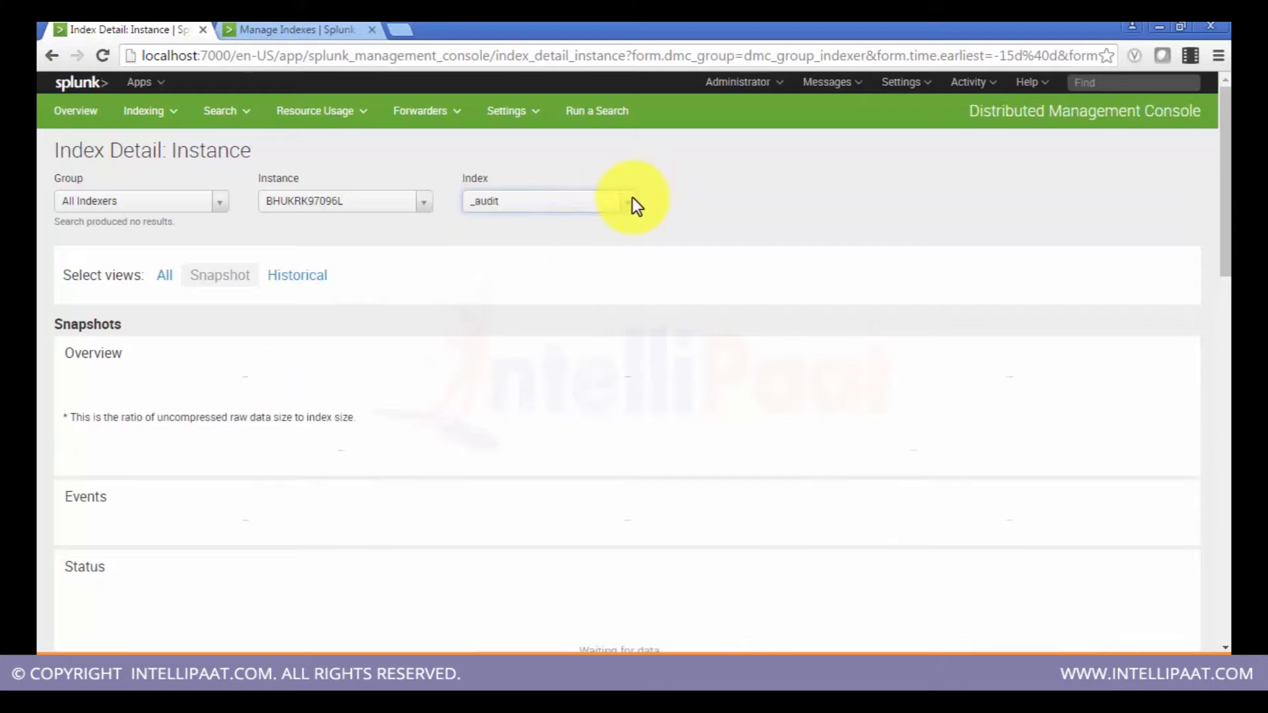
{"action": "left_click", "coordinate": [632, 198]}
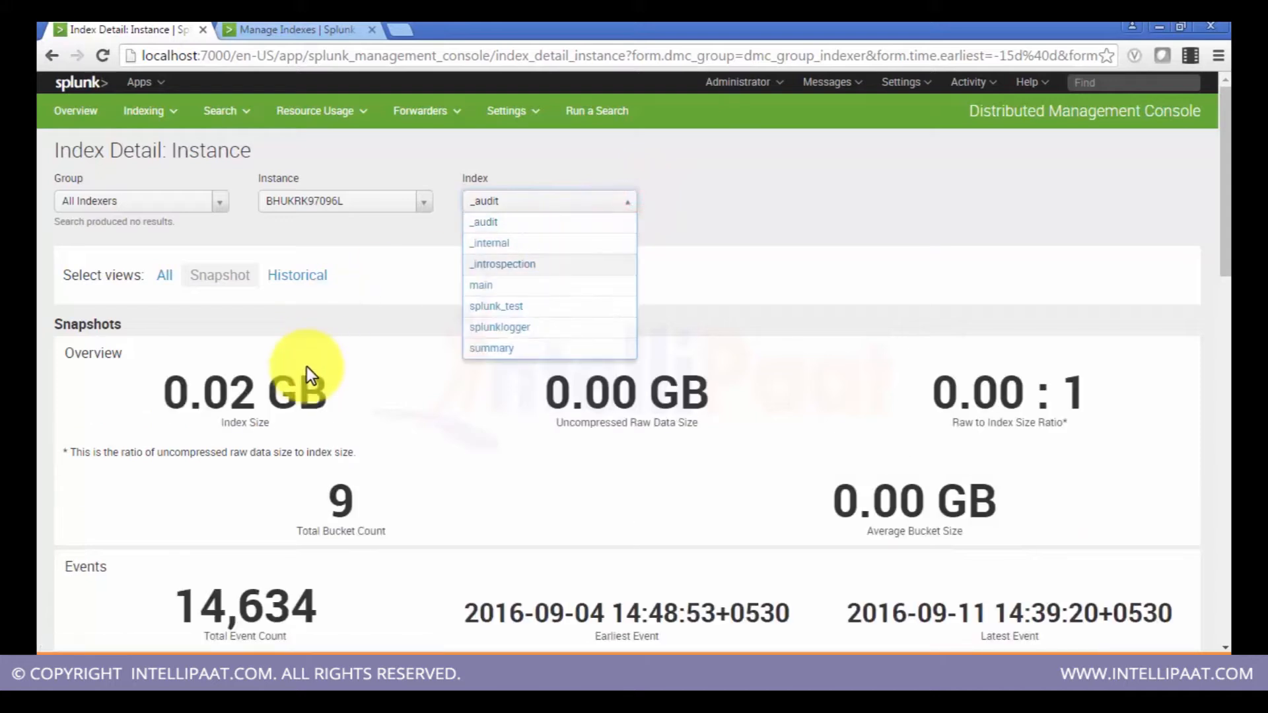
{"action": "left_click", "coordinate": [498, 243]}
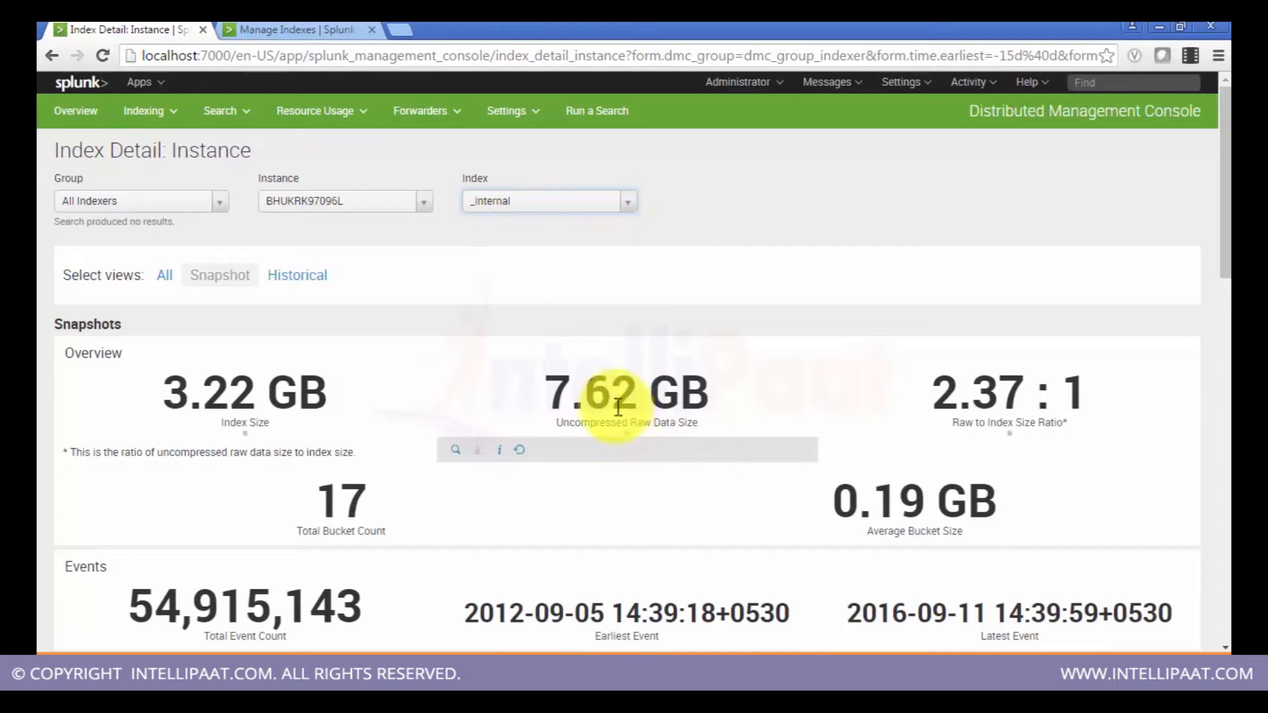
Step: Select the _audit, main and splunk_test indexes in turn and review each index's overview and event figures
{"action": "left_click_drag", "start_coordinate": [1226, 192], "coordinate": [1226, 227]}
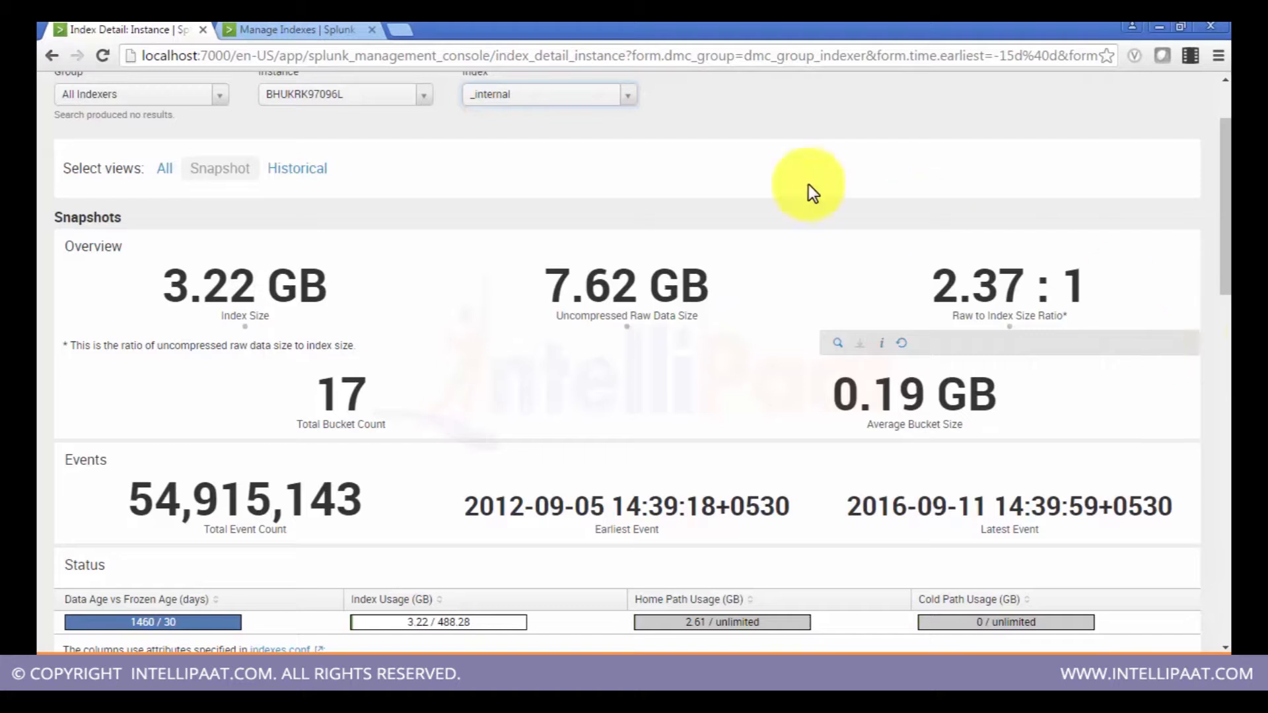
{"action": "left_click", "coordinate": [626, 108]}
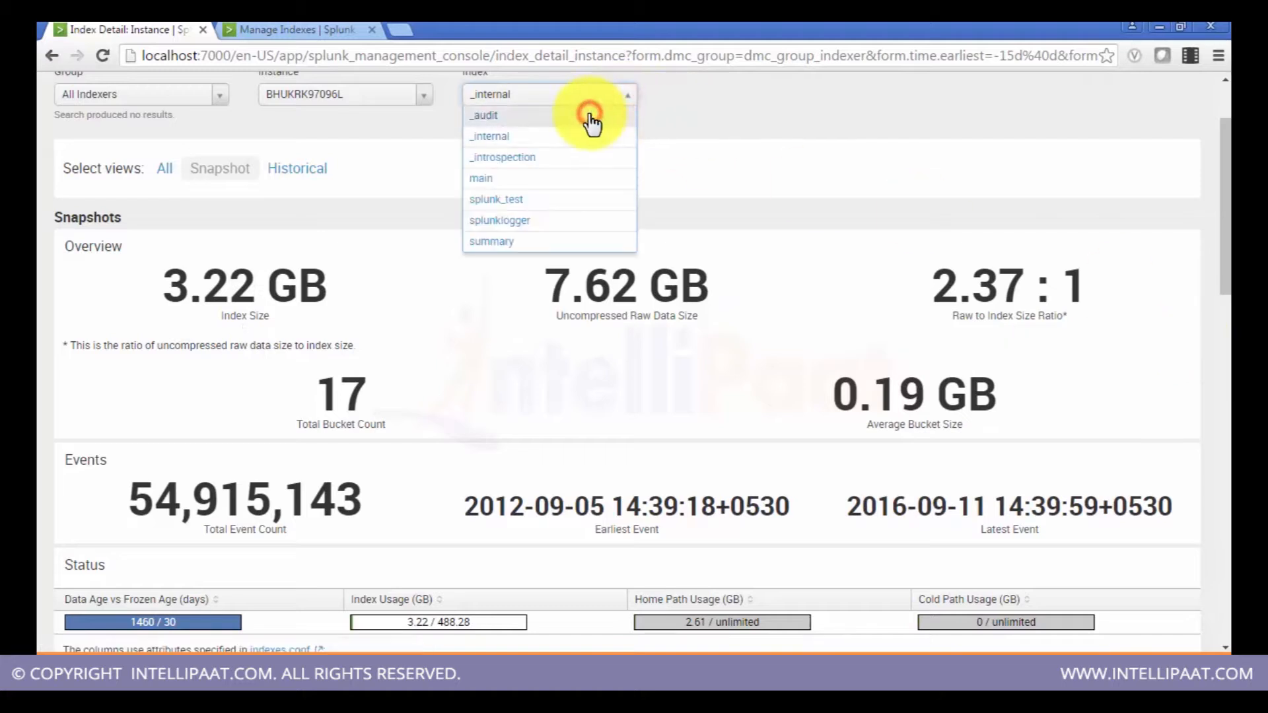
{"action": "left_click", "coordinate": [590, 115]}
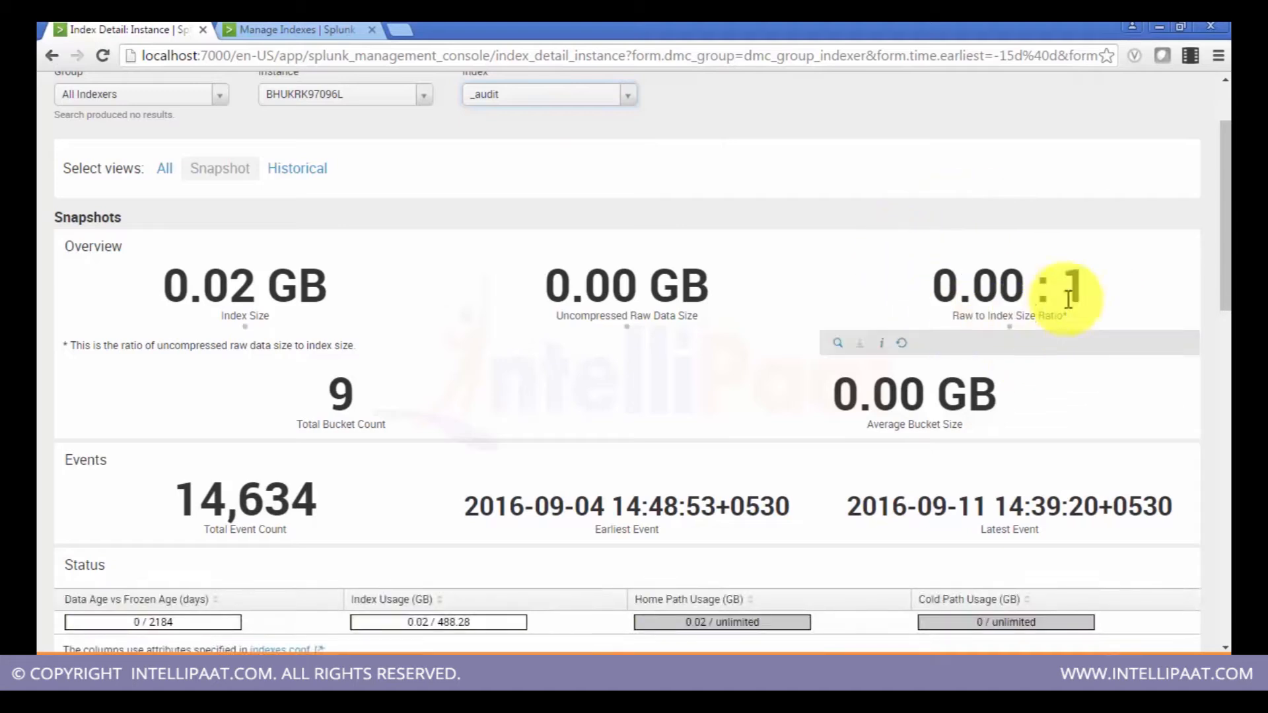
{"action": "left_click", "coordinate": [617, 93]}
{"action": "left_click", "coordinate": [581, 181]}
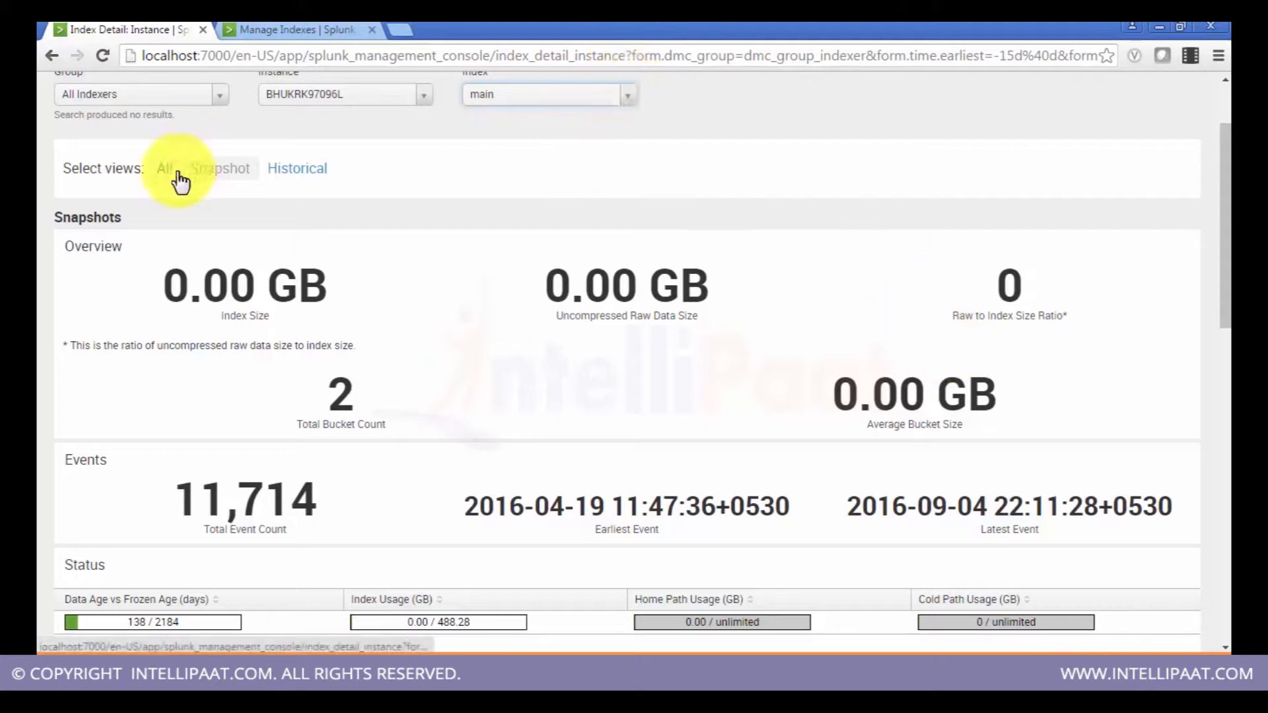
{"action": "left_click", "coordinate": [615, 99]}
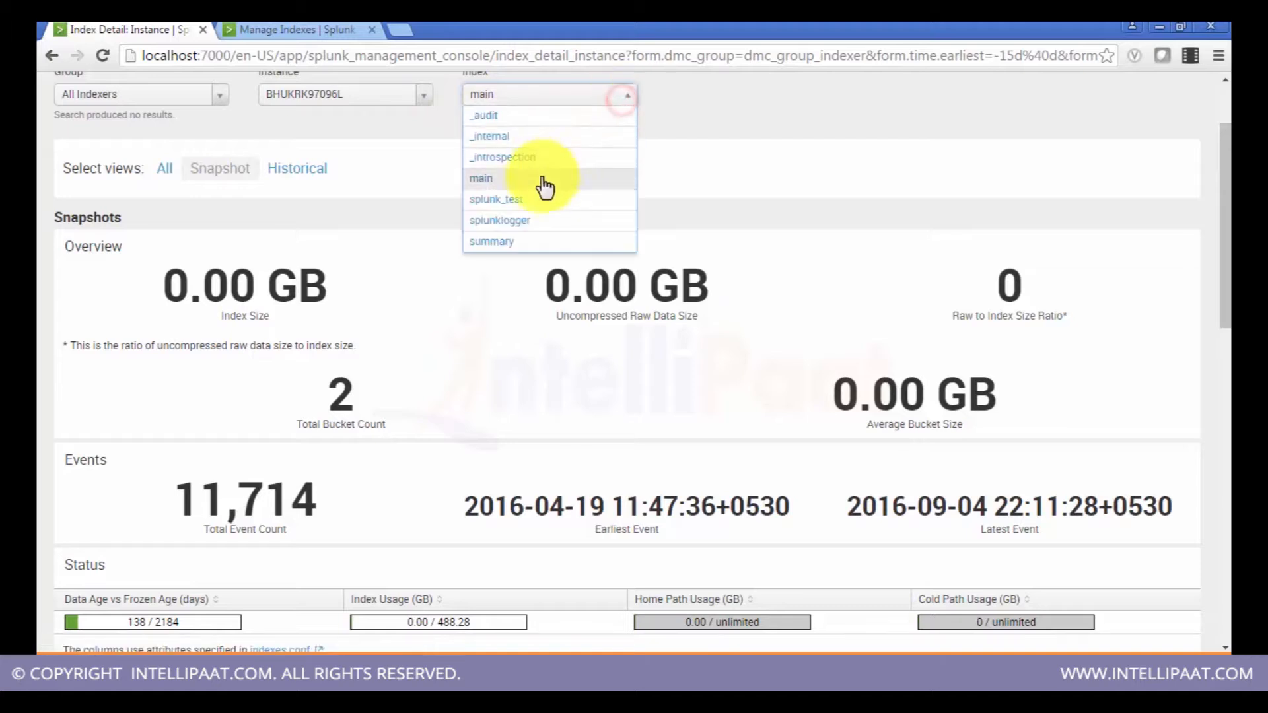
{"action": "left_click", "coordinate": [529, 202]}
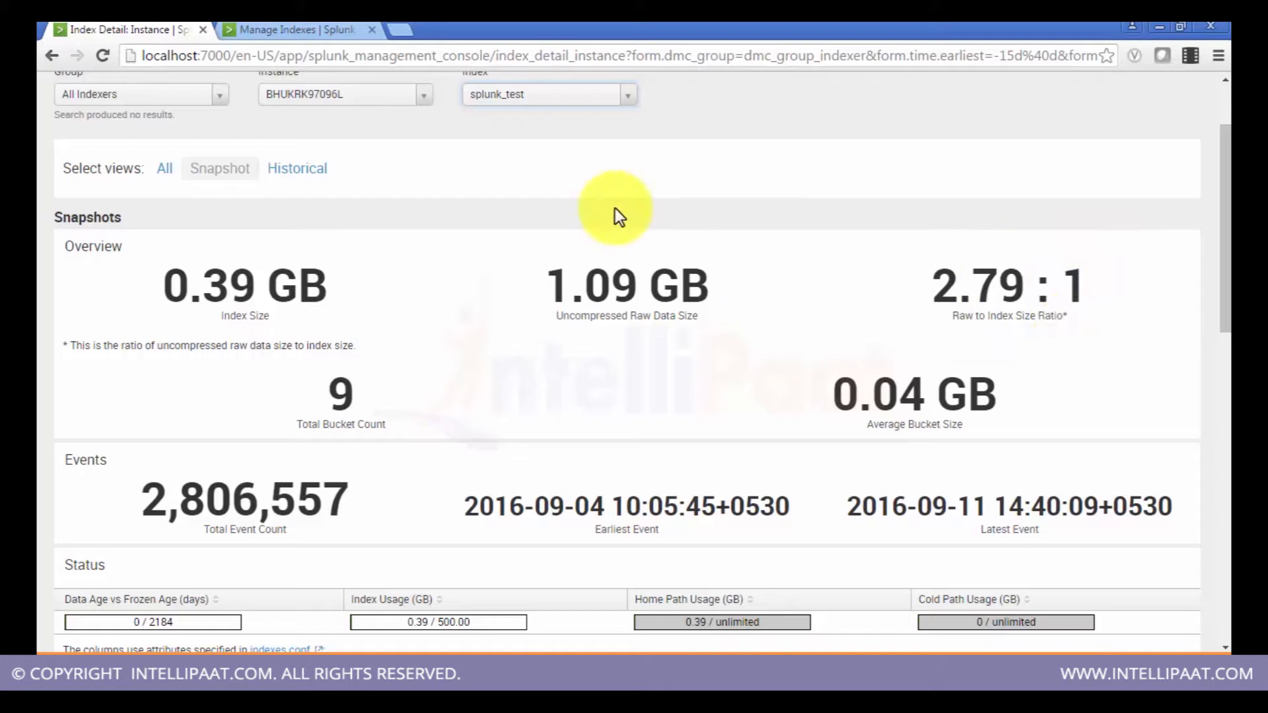
Step: Select the _audit index, then the main index, and switch the page to the All view
{"action": "scroll", "coordinate": [878, 146], "scroll_direction": "down", "scroll_amount": 1}
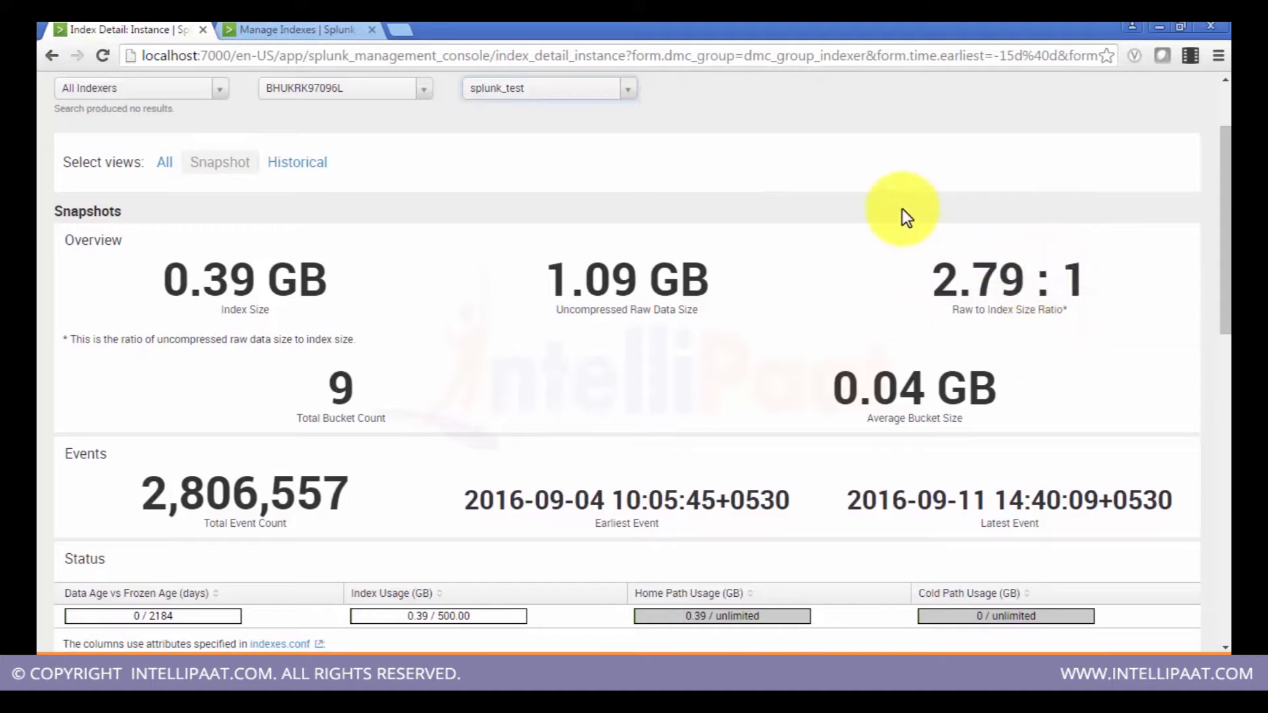
{"action": "left_click", "coordinate": [628, 90]}
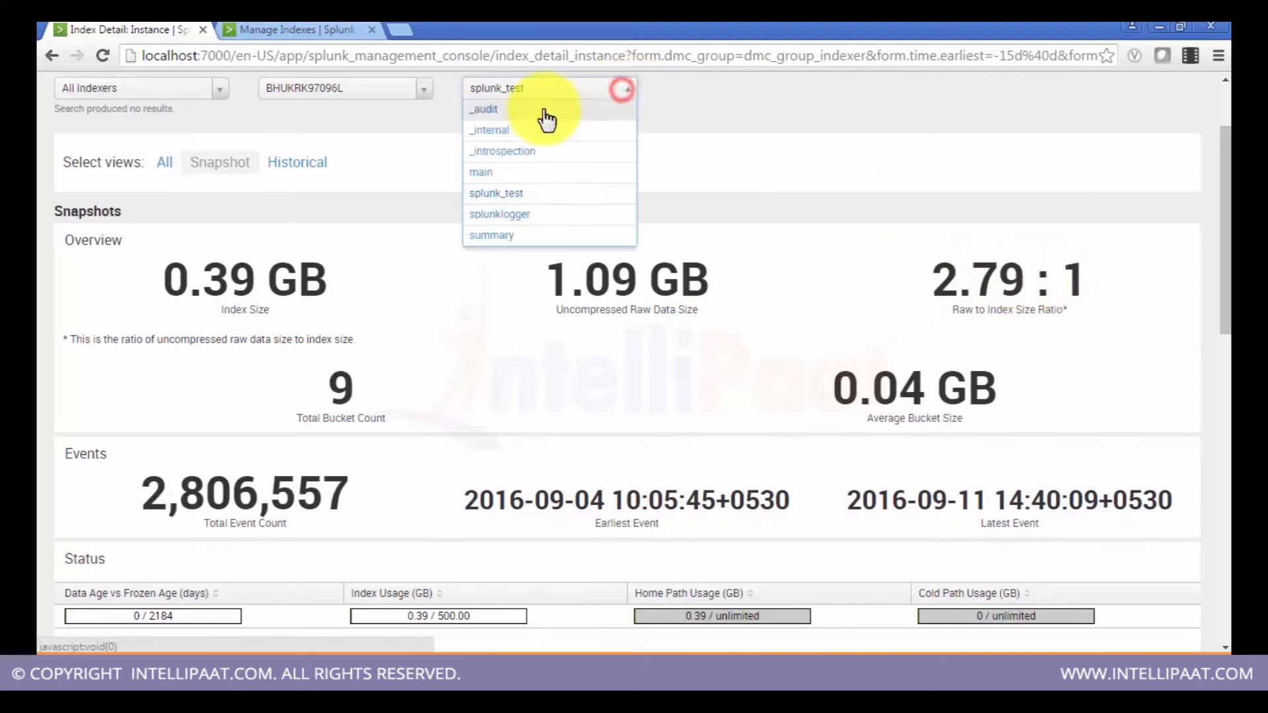
{"action": "left_click", "coordinate": [543, 113]}
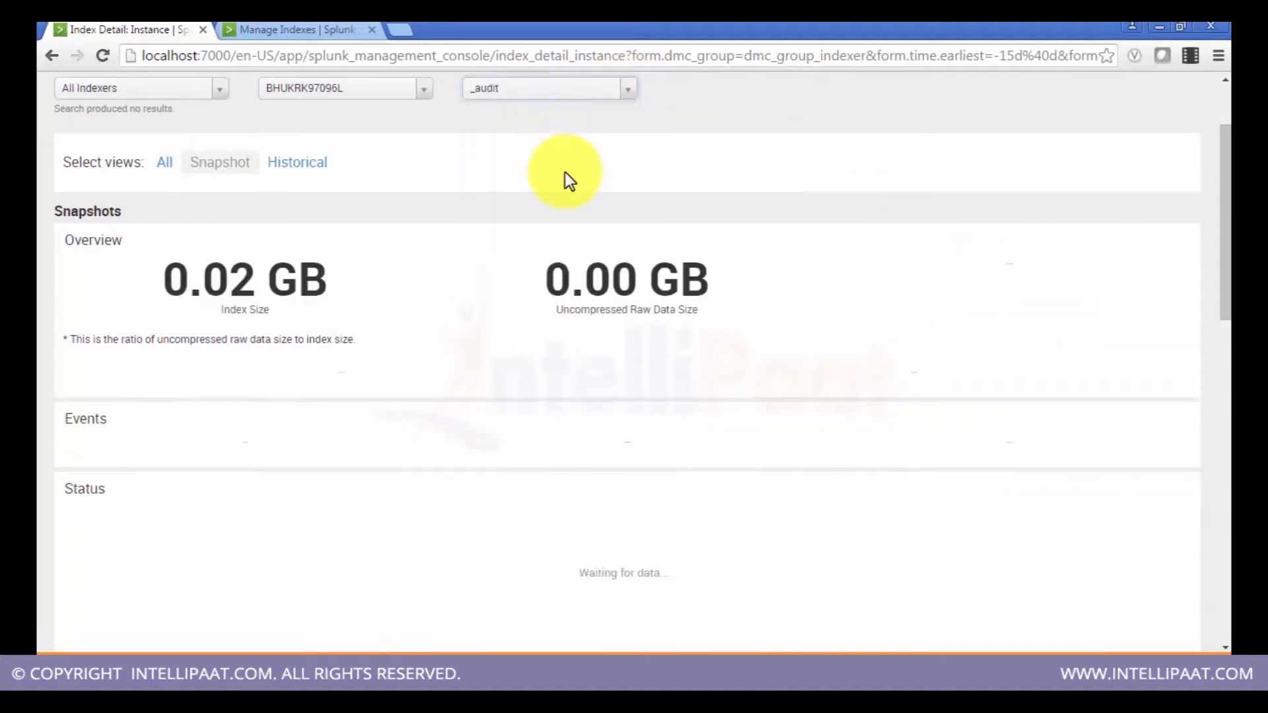
{"action": "left_click", "coordinate": [623, 90]}
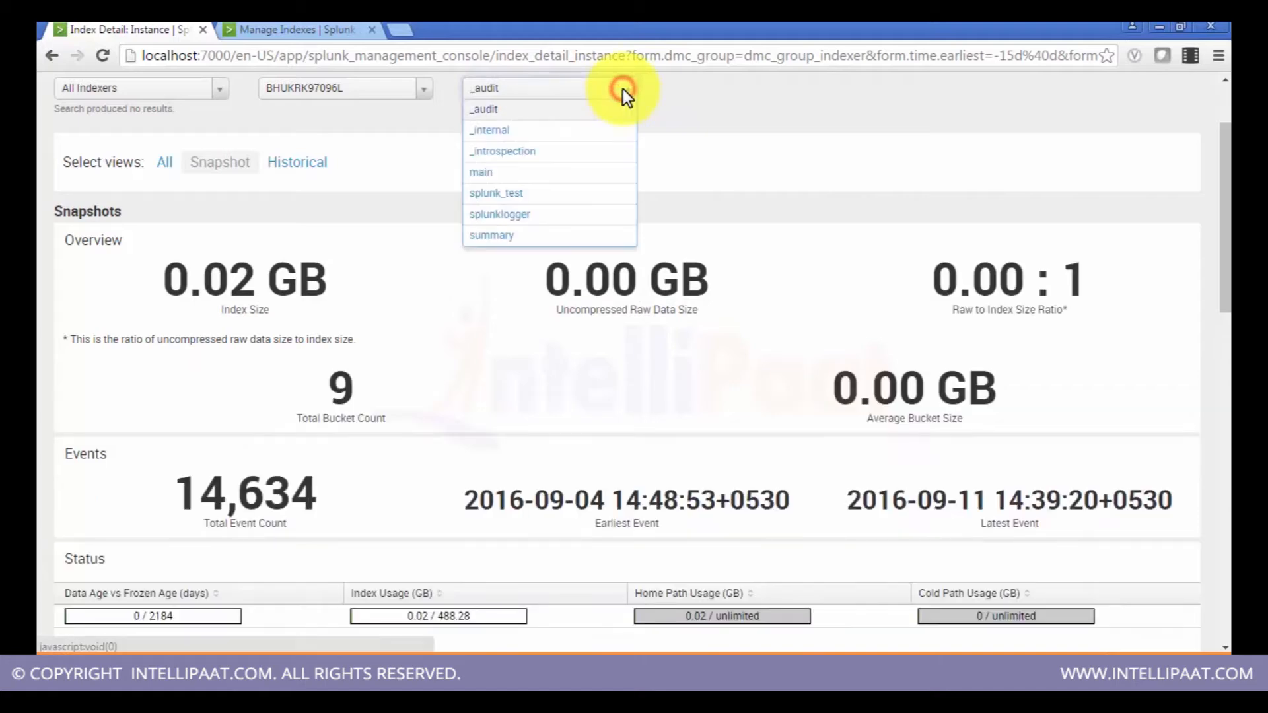
{"action": "left_click", "coordinate": [515, 174]}
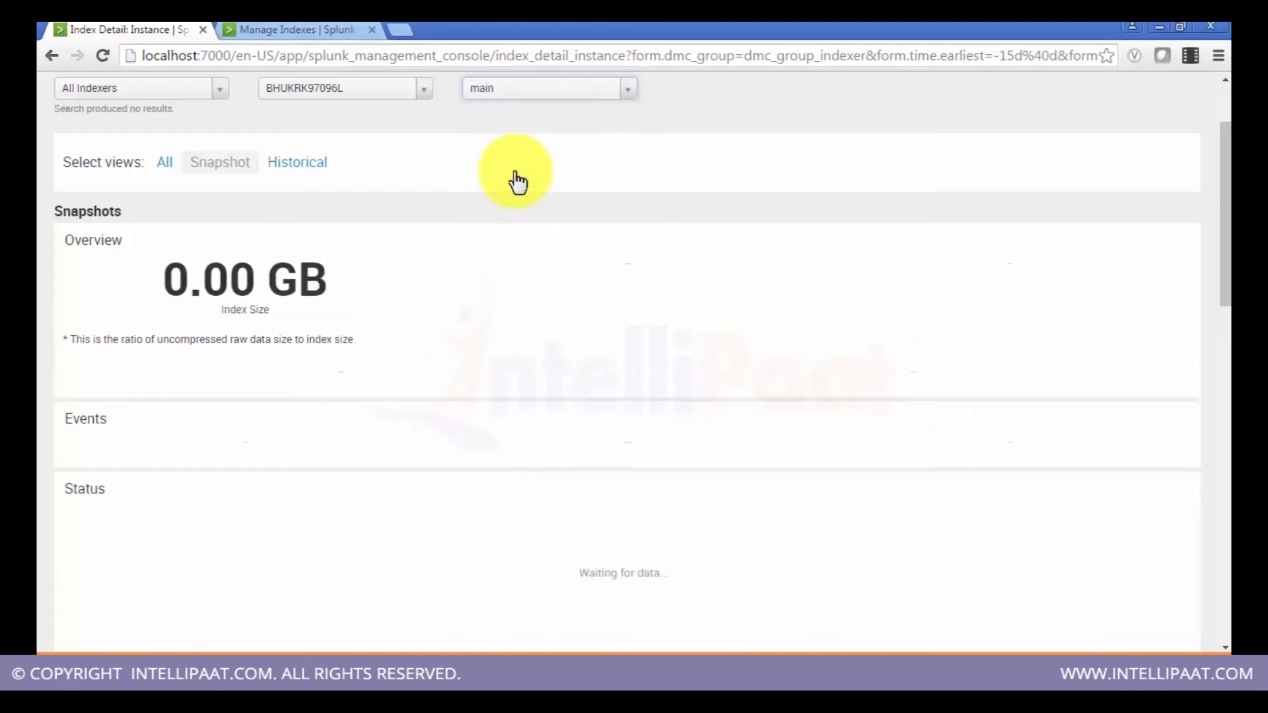
{"action": "left_click", "coordinate": [166, 162]}
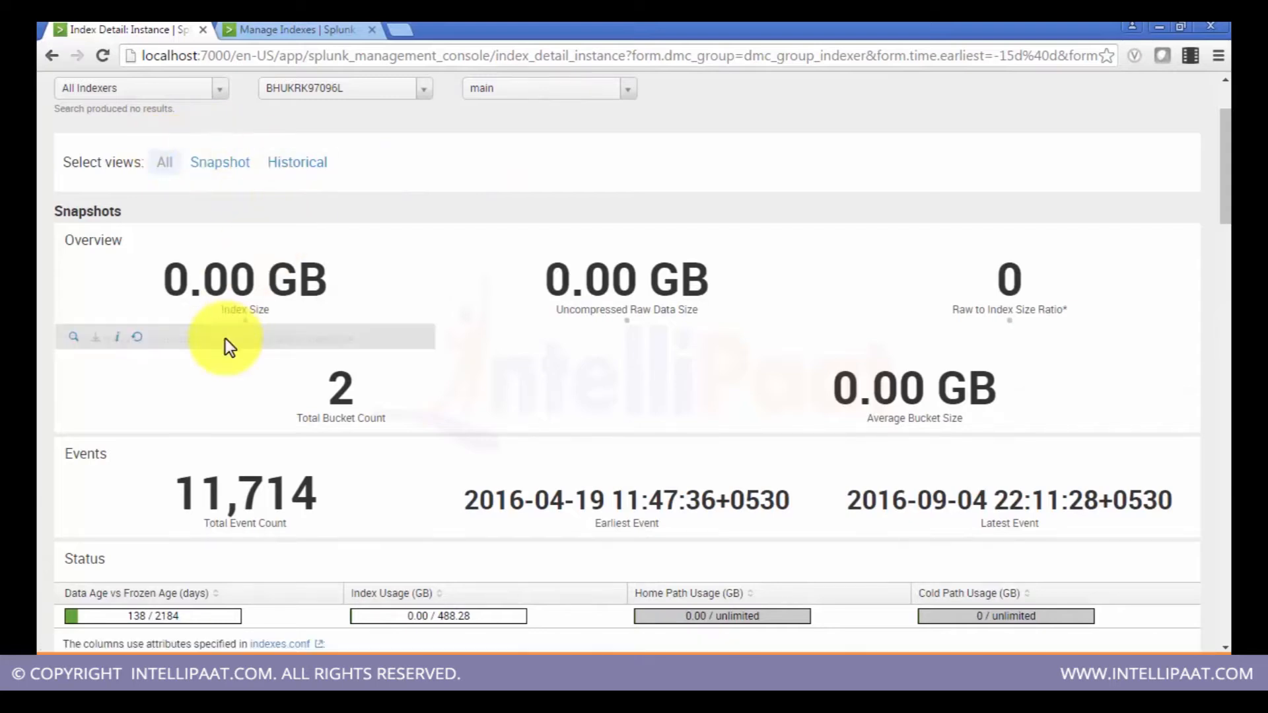
Step: Scroll through the main index's status table, bucket charts and event count by host, source and sourcetype tables
{"action": "scroll", "coordinate": [224, 339], "scroll_direction": "down", "scroll_amount": 1}
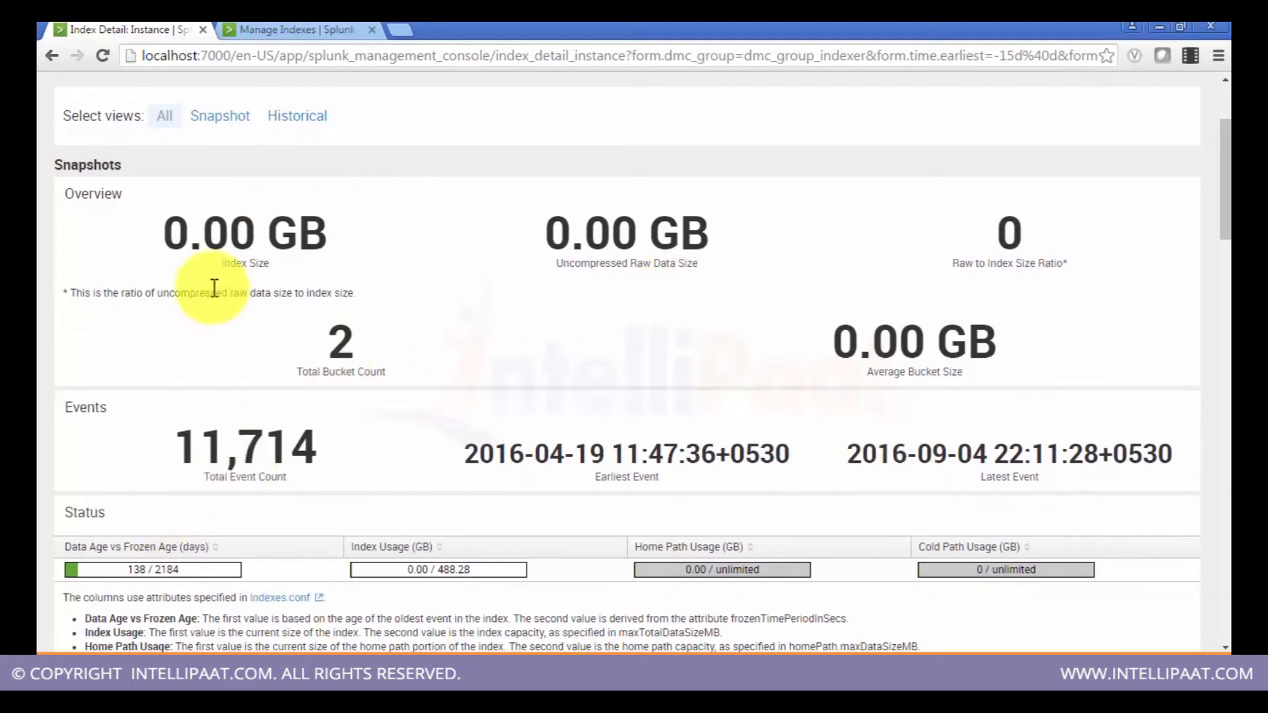
{"action": "scroll", "coordinate": [796, 358], "scroll_direction": "down", "scroll_amount": 3}
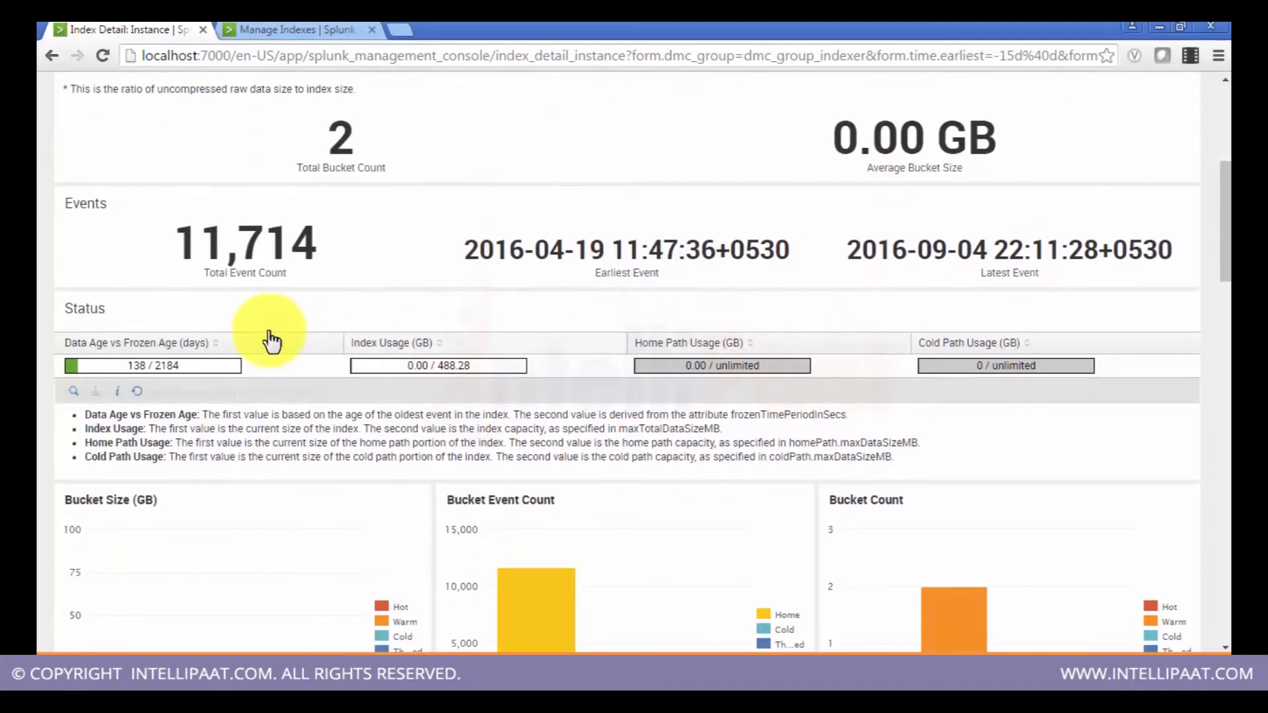
{"action": "scroll", "coordinate": [193, 370], "scroll_direction": "down", "scroll_amount": 3}
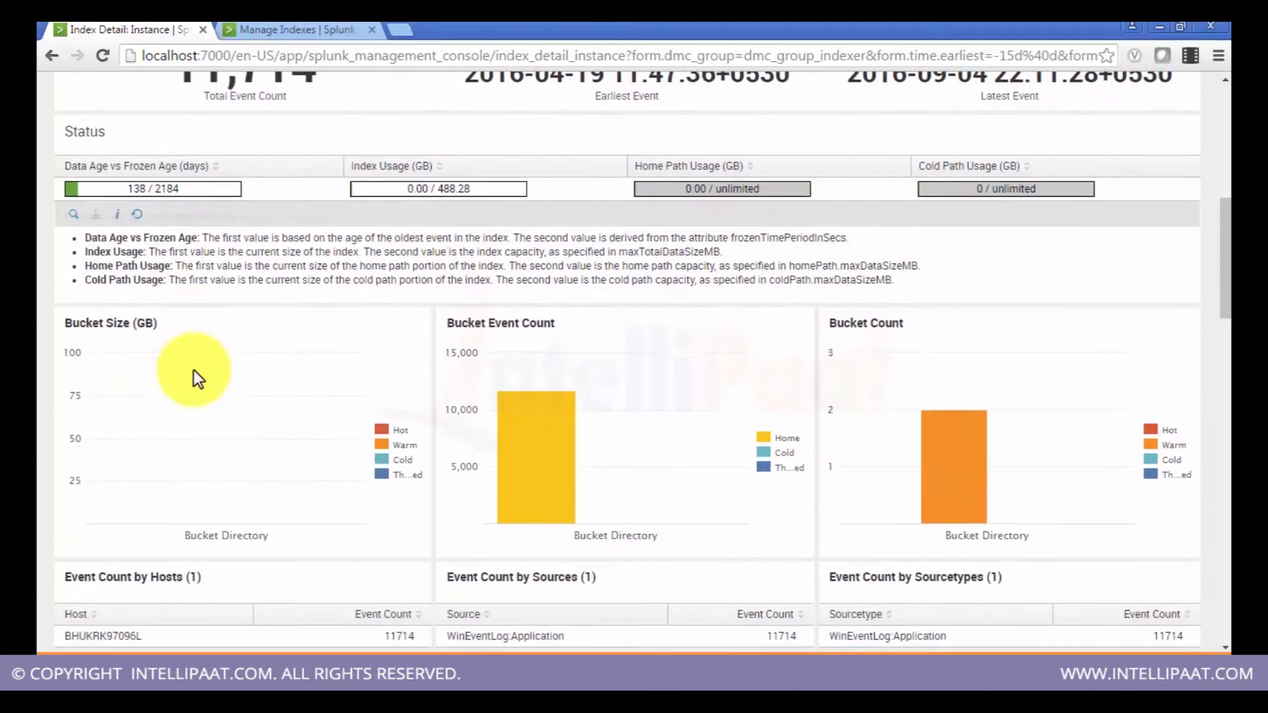
{"action": "mouse_move", "coordinate": [572, 492]}
{"action": "scroll", "coordinate": [569, 488], "scroll_direction": "up", "scroll_amount": 5}
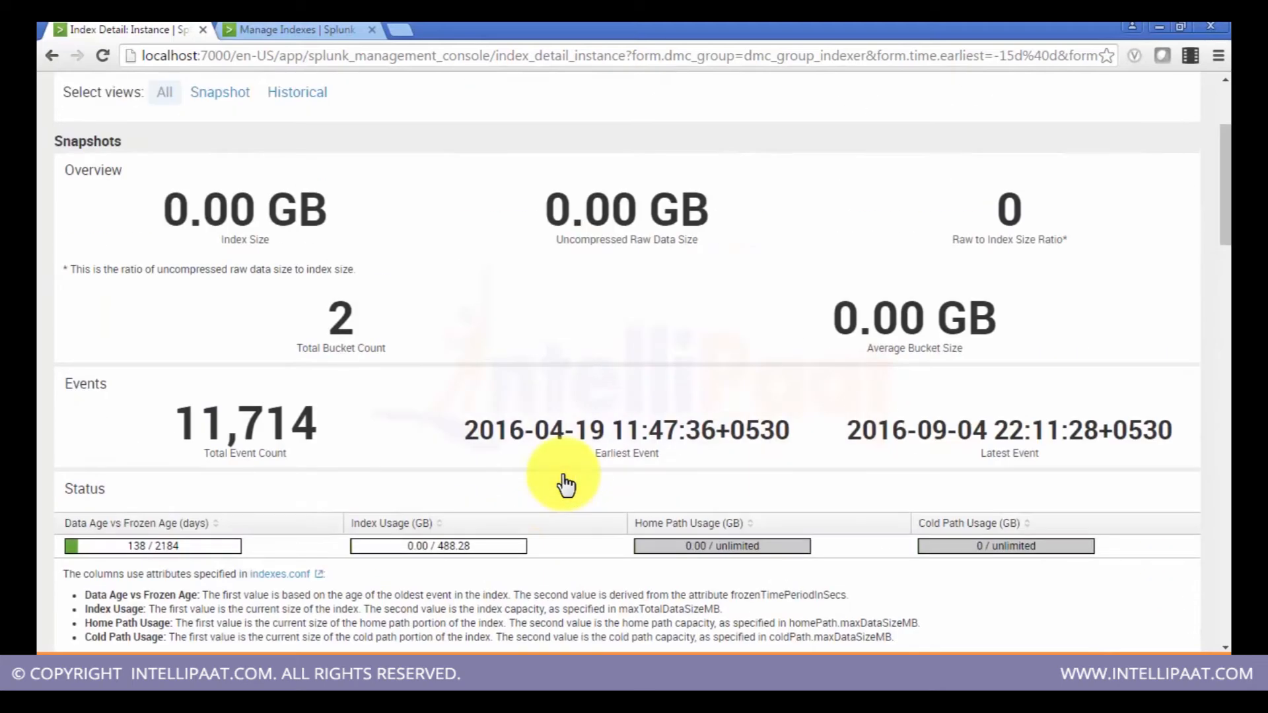
{"action": "middle_click", "coordinate": [568, 489]}
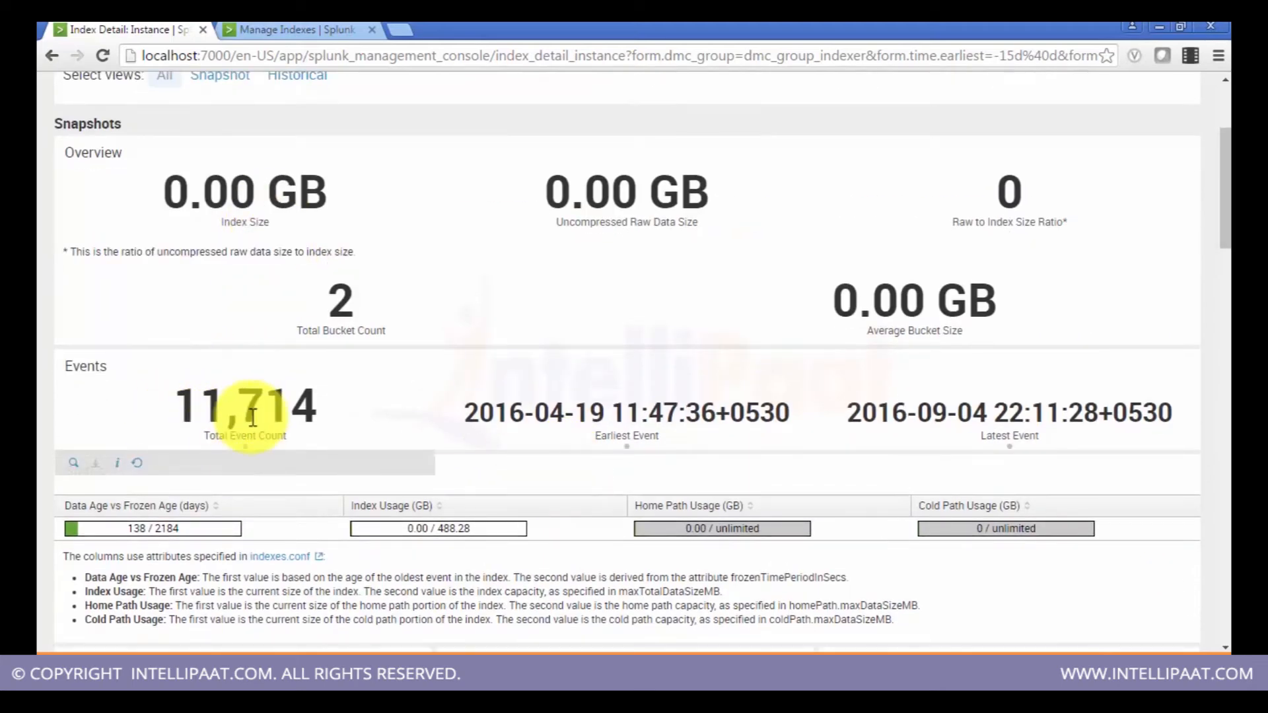
{"action": "scroll", "coordinate": [252, 417], "scroll_direction": "up", "scroll_amount": 3}
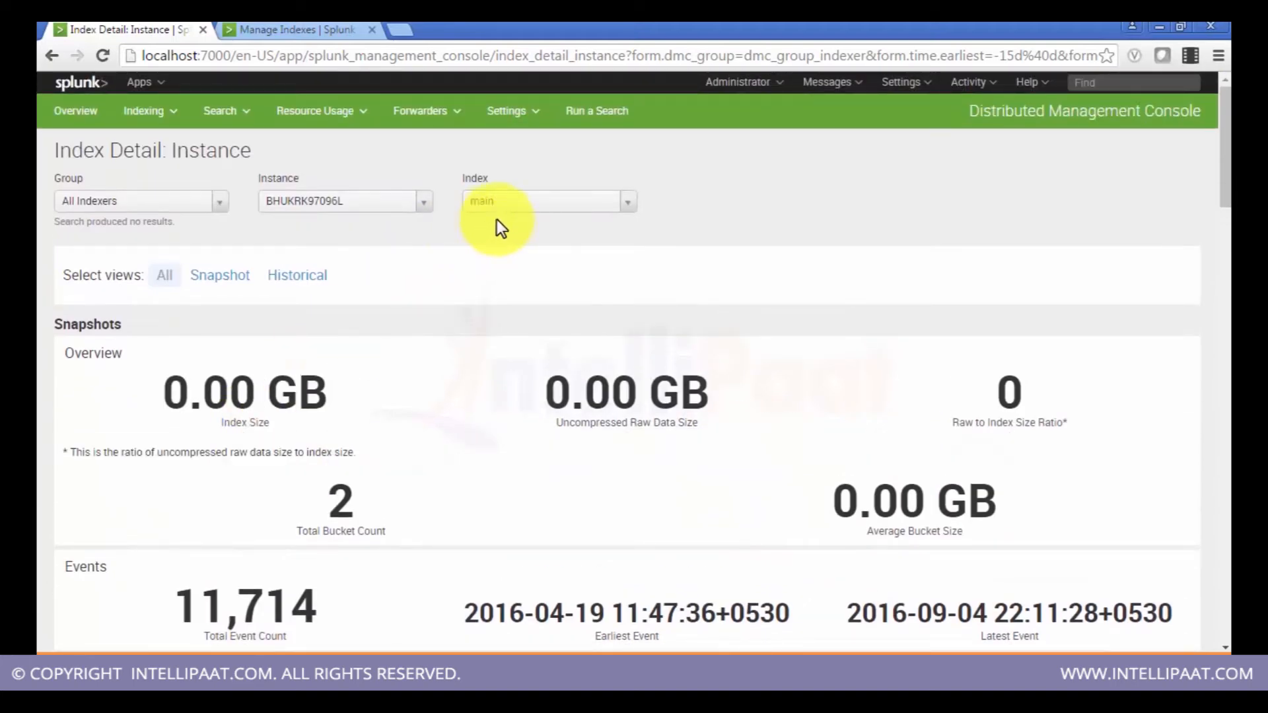
{"action": "scroll", "coordinate": [512, 326], "scroll_direction": "down", "scroll_amount": 1}
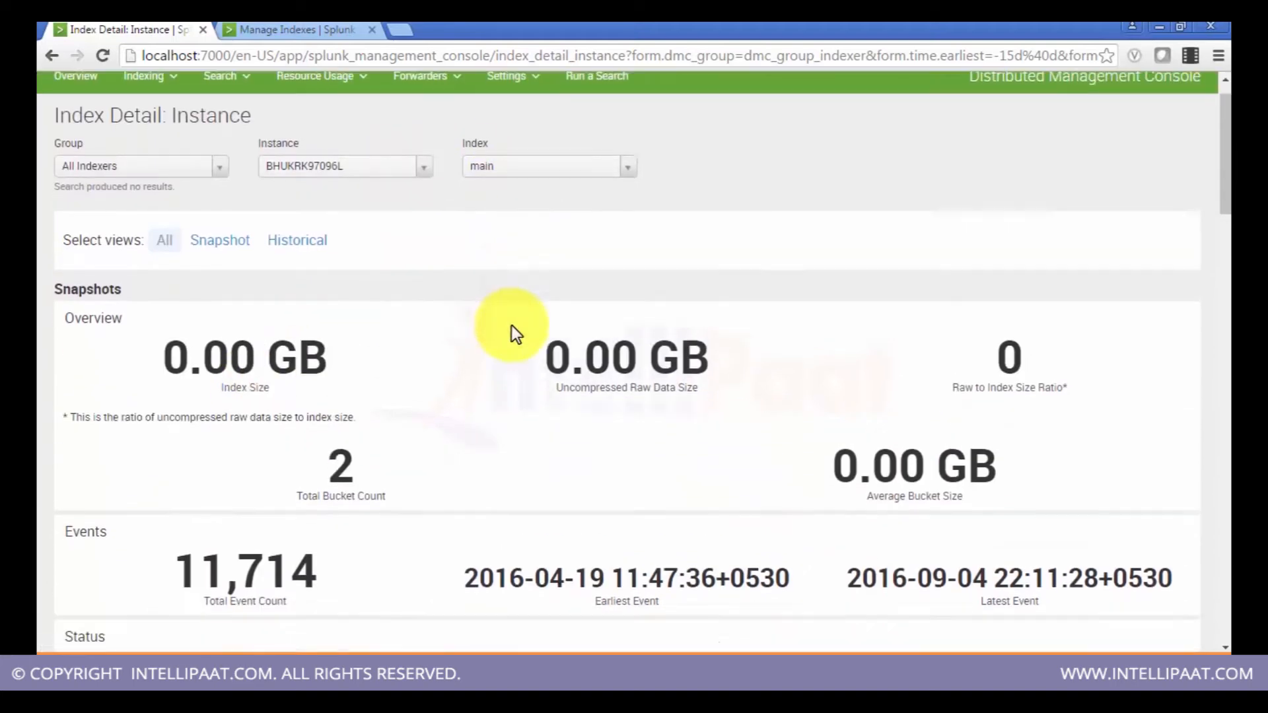
{"action": "scroll", "coordinate": [513, 326], "scroll_direction": "down", "scroll_amount": 5}
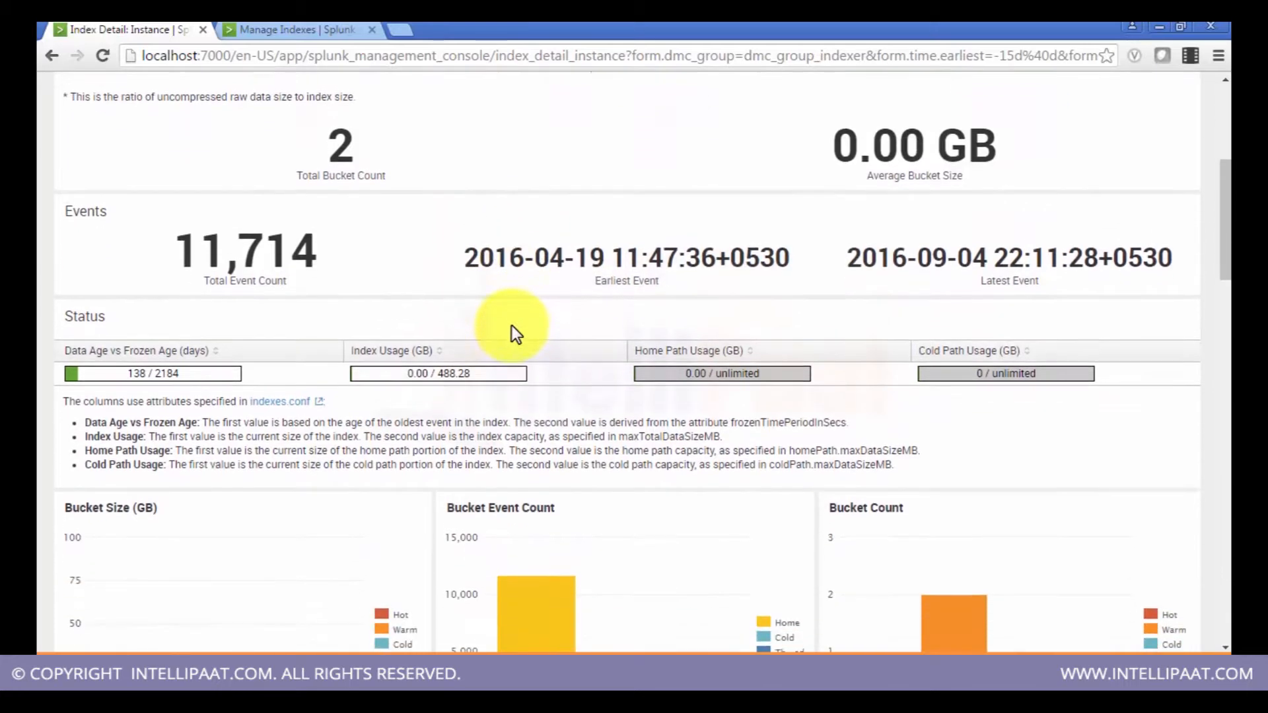
{"action": "middle_click", "coordinate": [513, 326]}
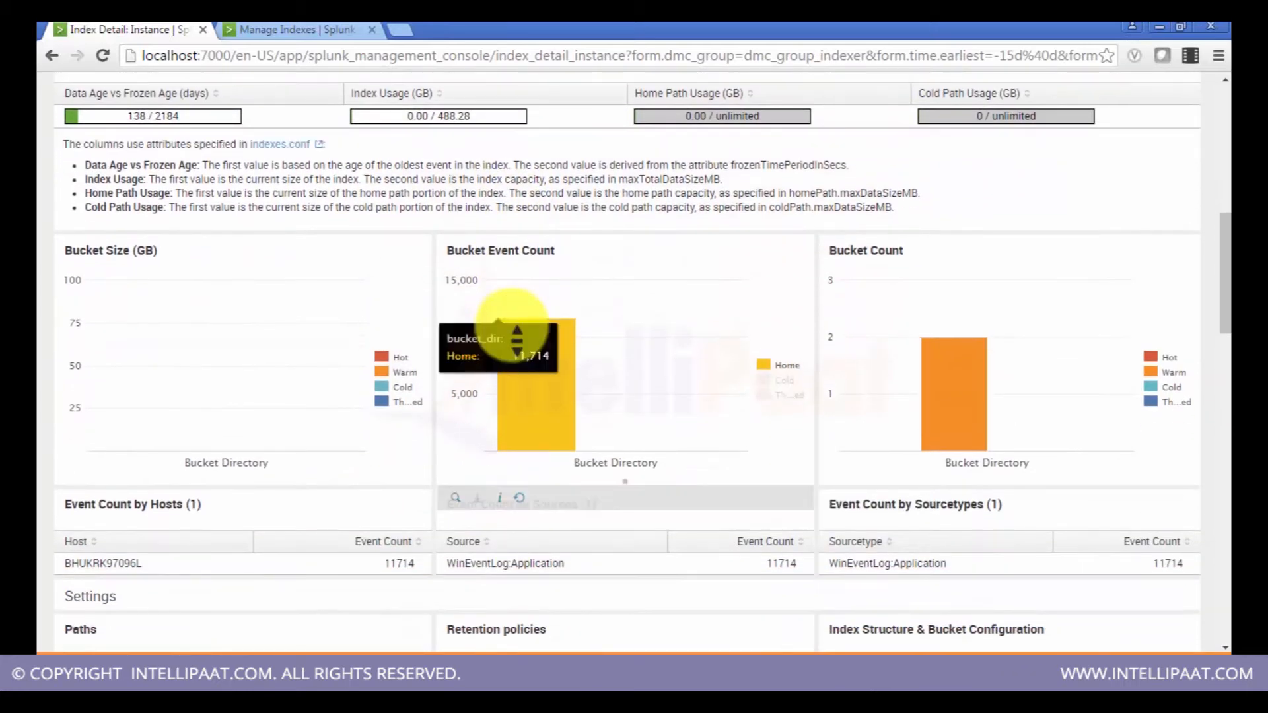
{"action": "scroll", "coordinate": [512, 326], "scroll_direction": "up", "scroll_amount": 2}
{"action": "scroll", "coordinate": [513, 327], "scroll_direction": "down", "scroll_amount": 1}
{"action": "left_click_drag", "start_coordinate": [1226, 277], "coordinate": [1225, 144]}
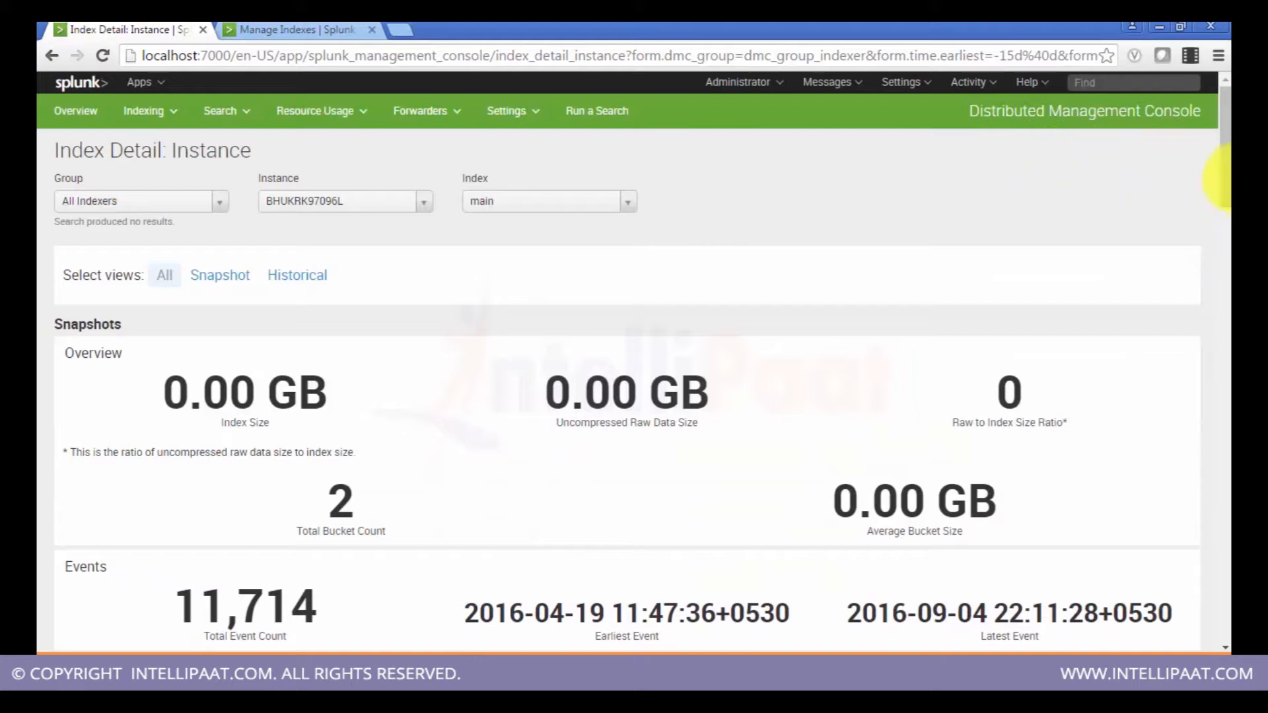
Step: Open the License Usage - Today dashboard of the Distributed Management Console
{"action": "left_click", "coordinate": [162, 111]}
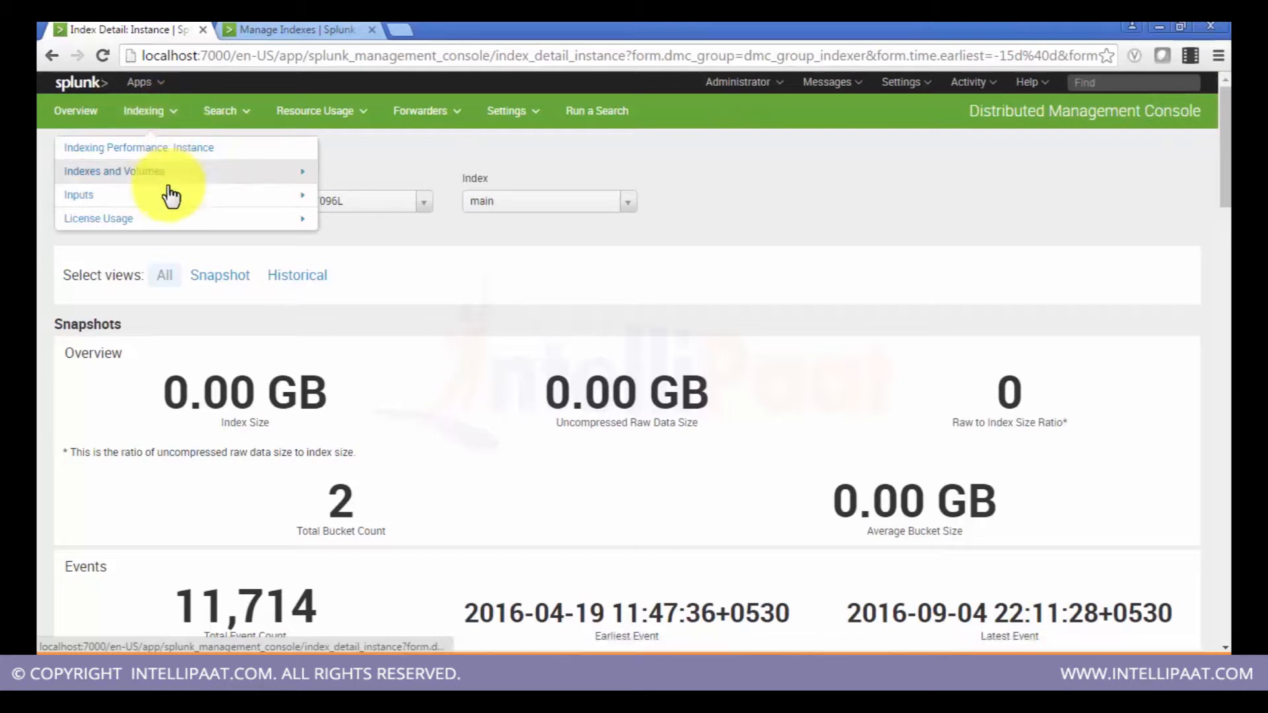
{"action": "left_click", "coordinate": [166, 218]}
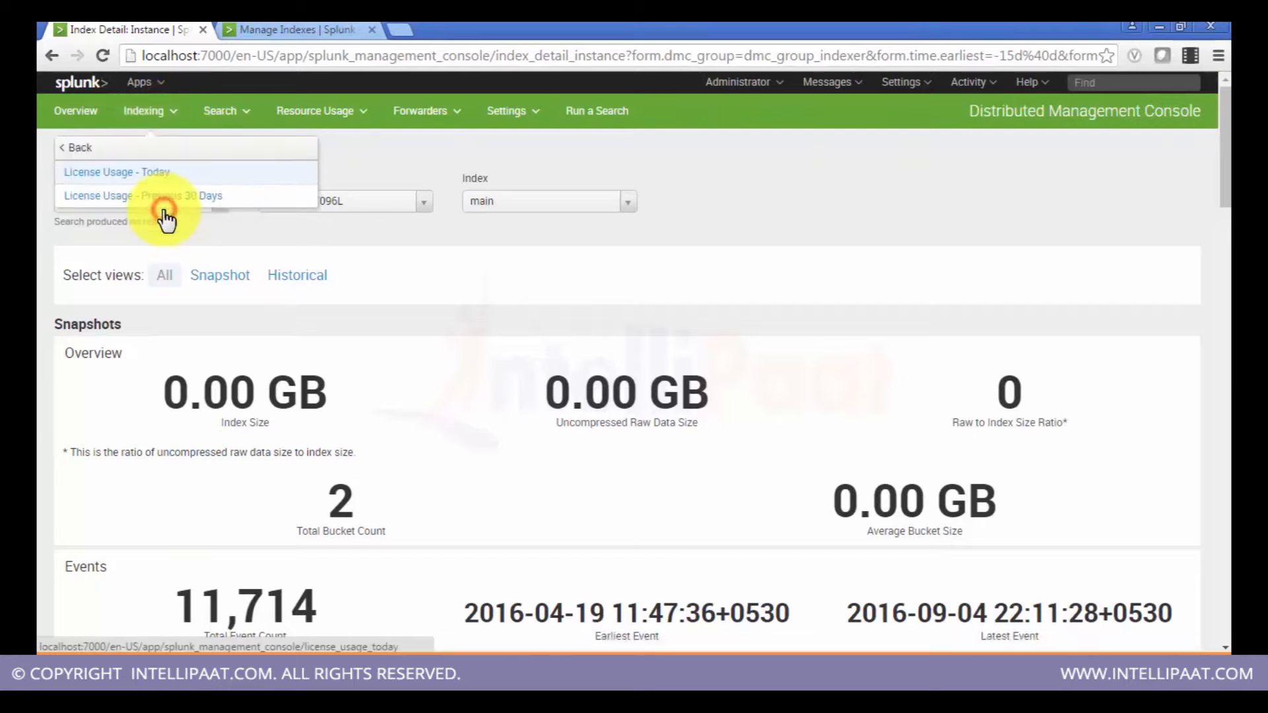
{"action": "left_click", "coordinate": [161, 173]}
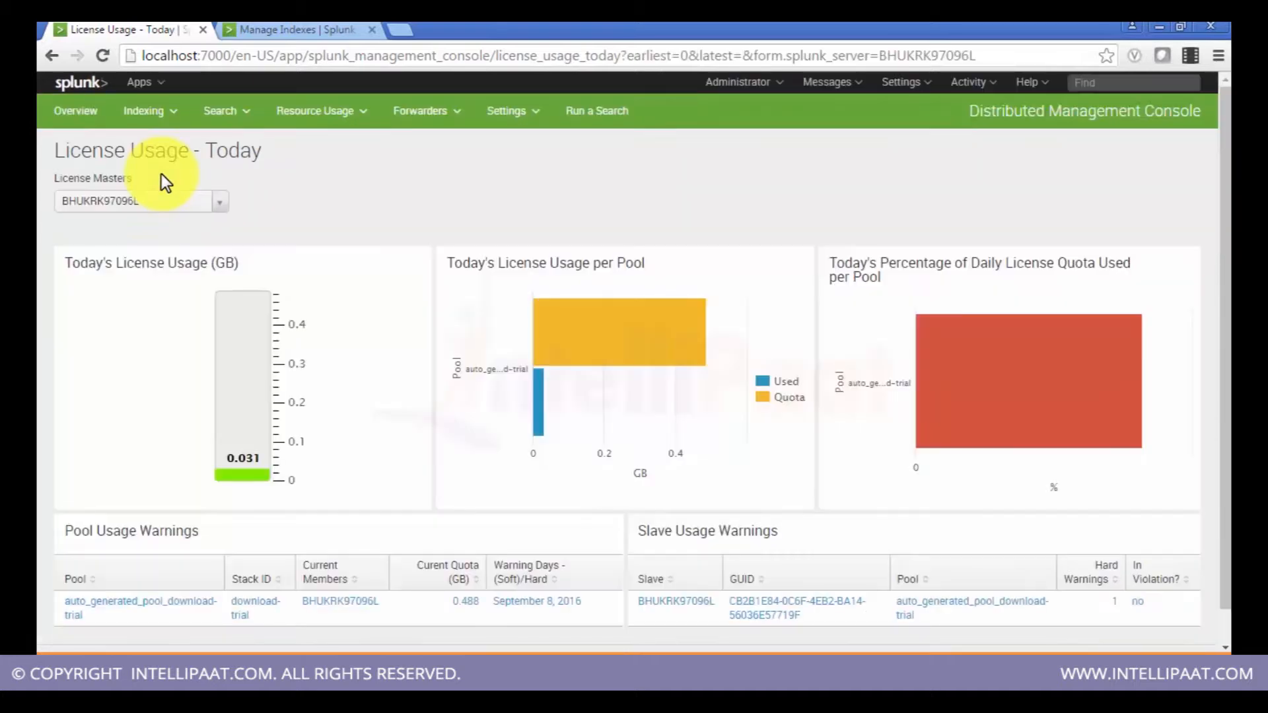
Step: Examine the license usage per pool and daily quota percentage charts and the pool and slave usage warnings tables
{"action": "mouse_move", "coordinate": [176, 389]}
{"action": "mouse_move", "coordinate": [481, 474]}
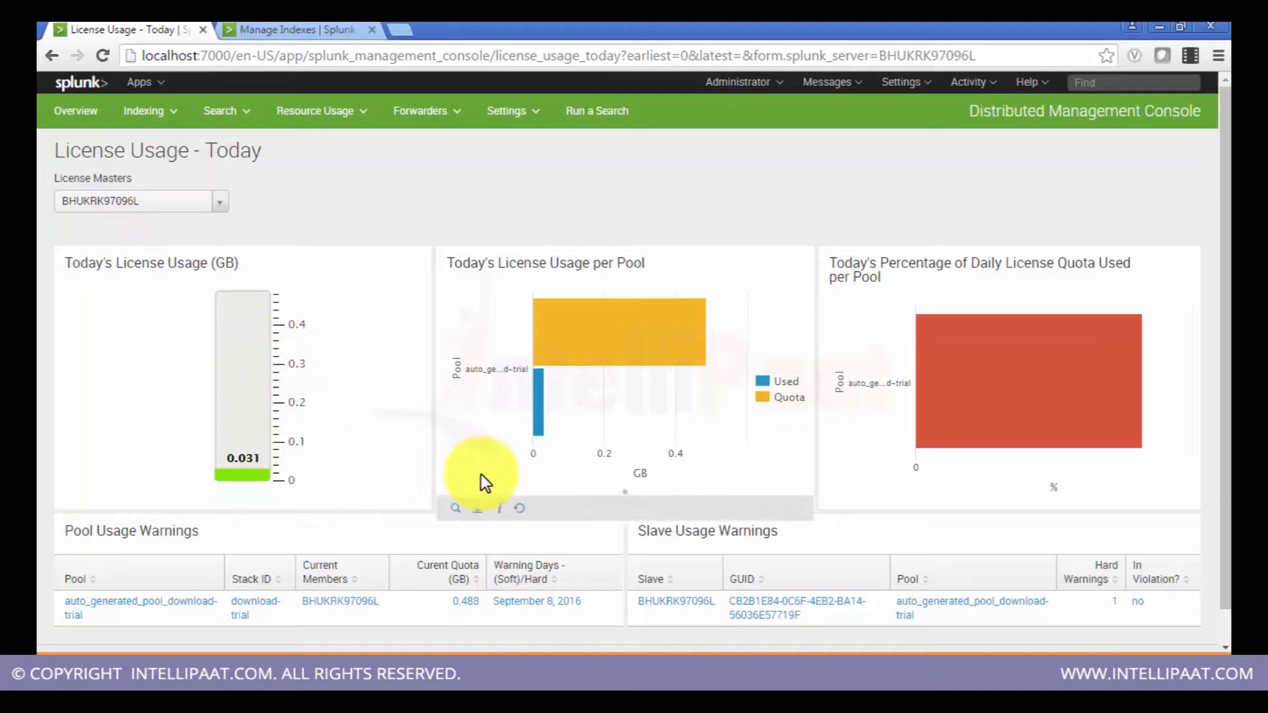
{"action": "mouse_move", "coordinate": [539, 409]}
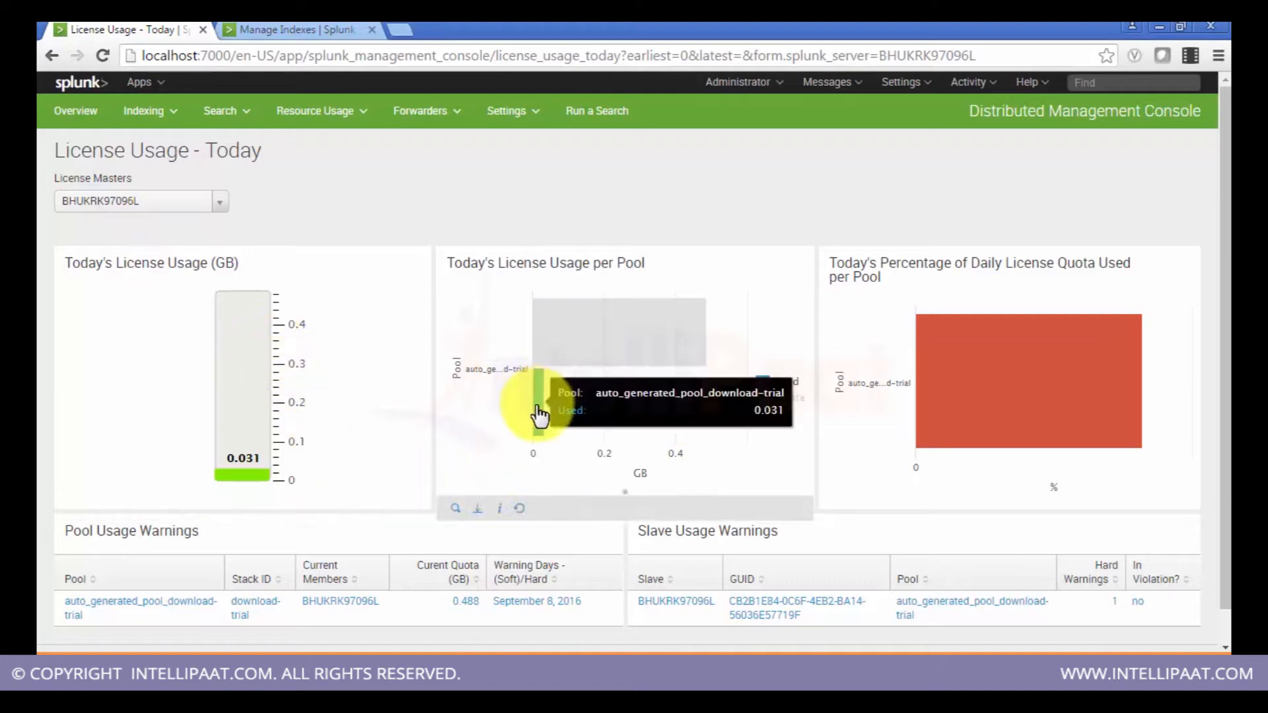
{"action": "mouse_move", "coordinate": [640, 343]}
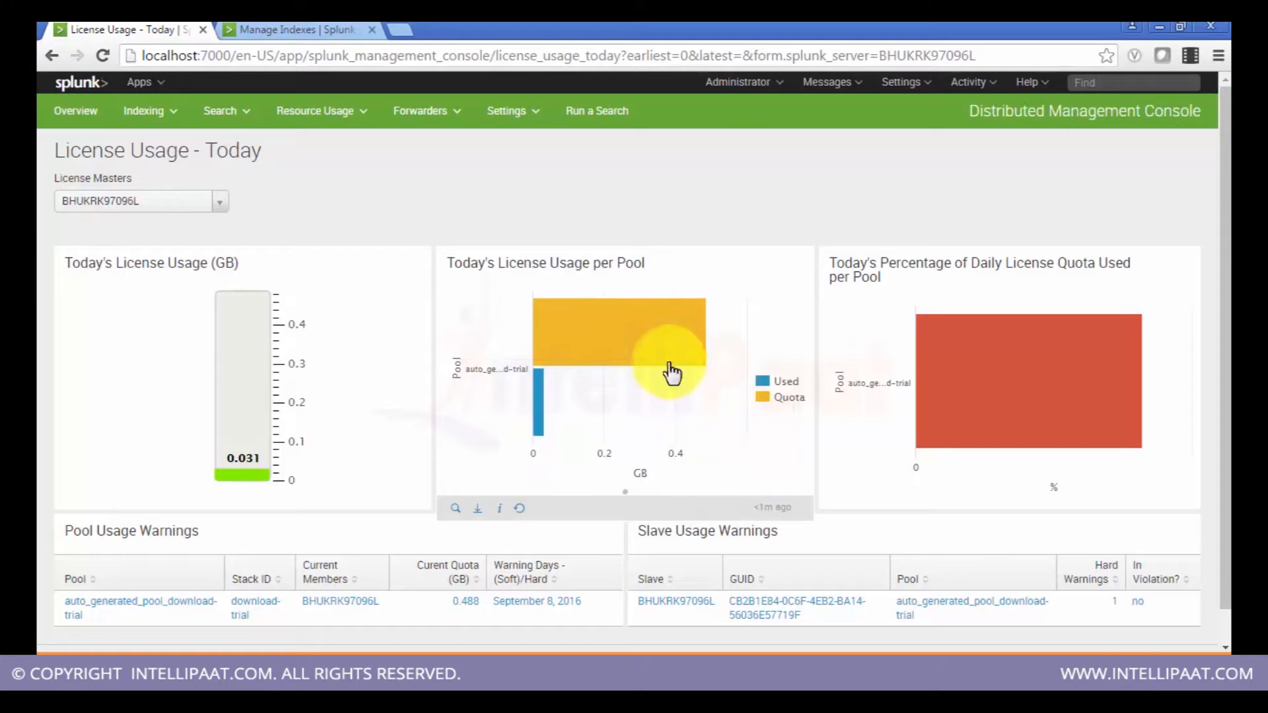
{"action": "mouse_move", "coordinate": [669, 363]}
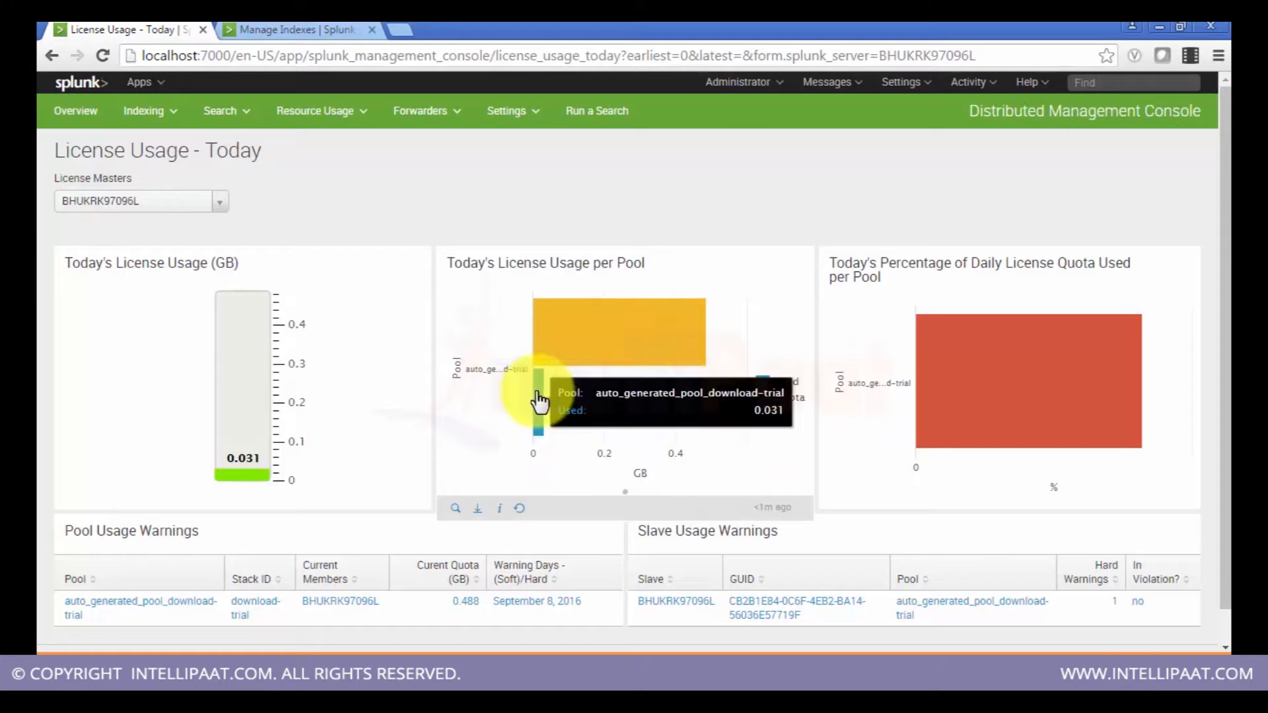
{"action": "mouse_move", "coordinate": [1068, 396]}
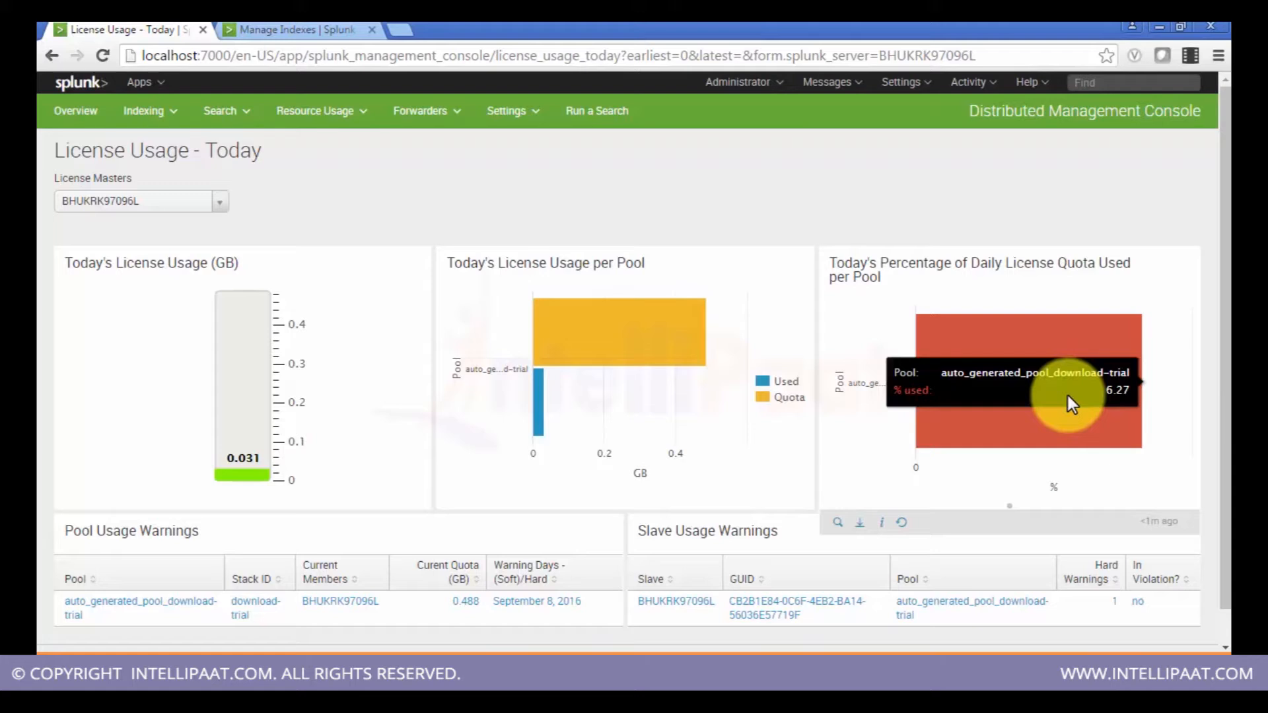
{"action": "scroll", "coordinate": [1068, 395], "scroll_direction": "down", "scroll_amount": 2}
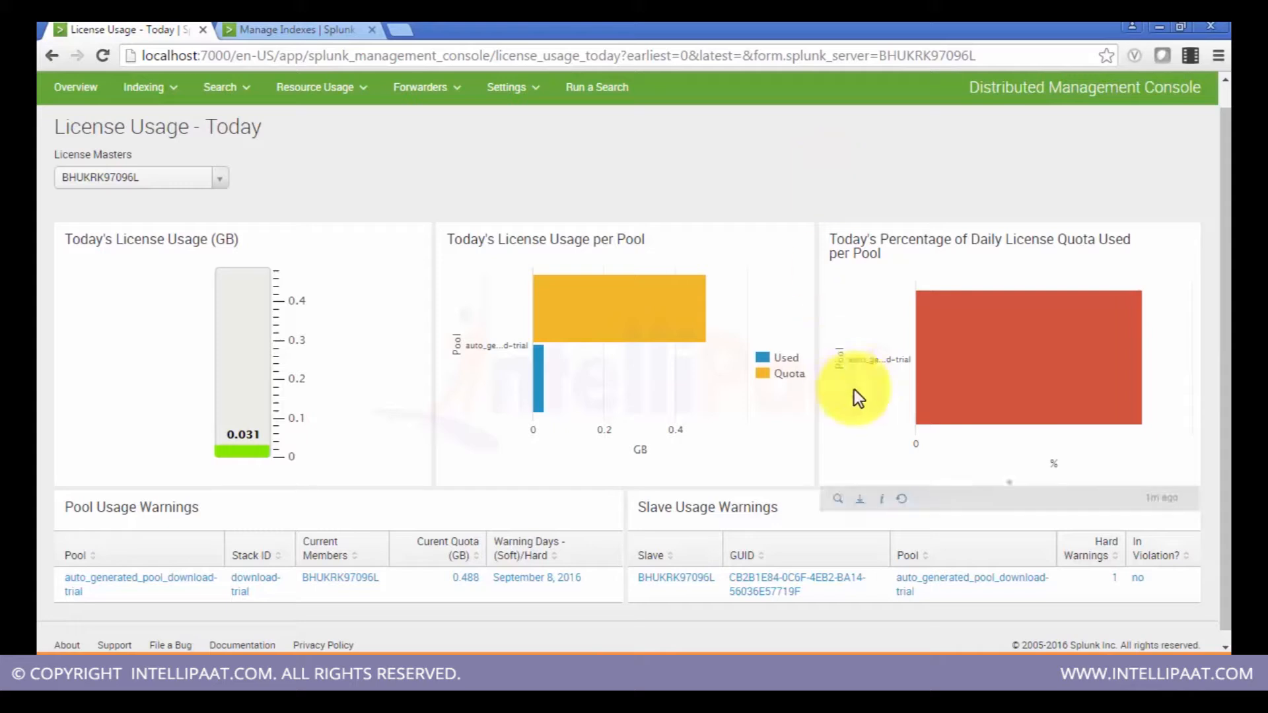
{"action": "mouse_move", "coordinate": [1002, 417]}
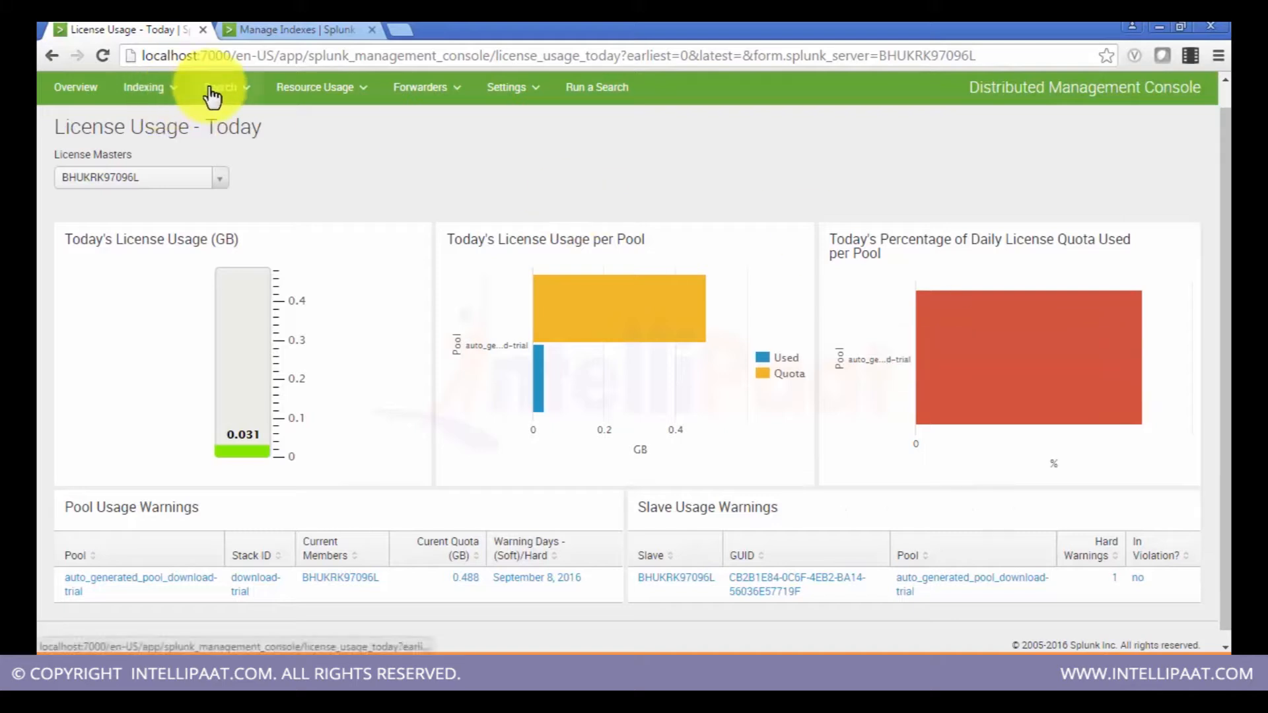
Step: Open the Search Activity: Instance dashboard
{"action": "left_click", "coordinate": [173, 100]}
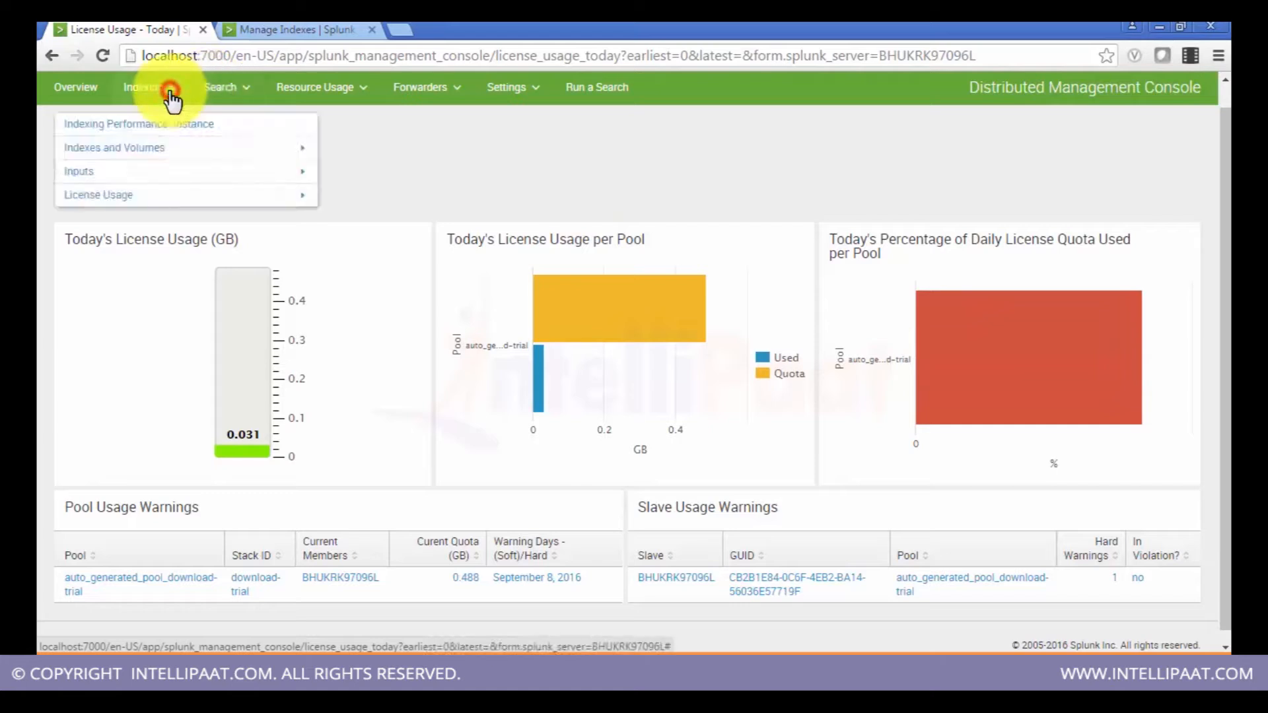
{"action": "left_click", "coordinate": [249, 99]}
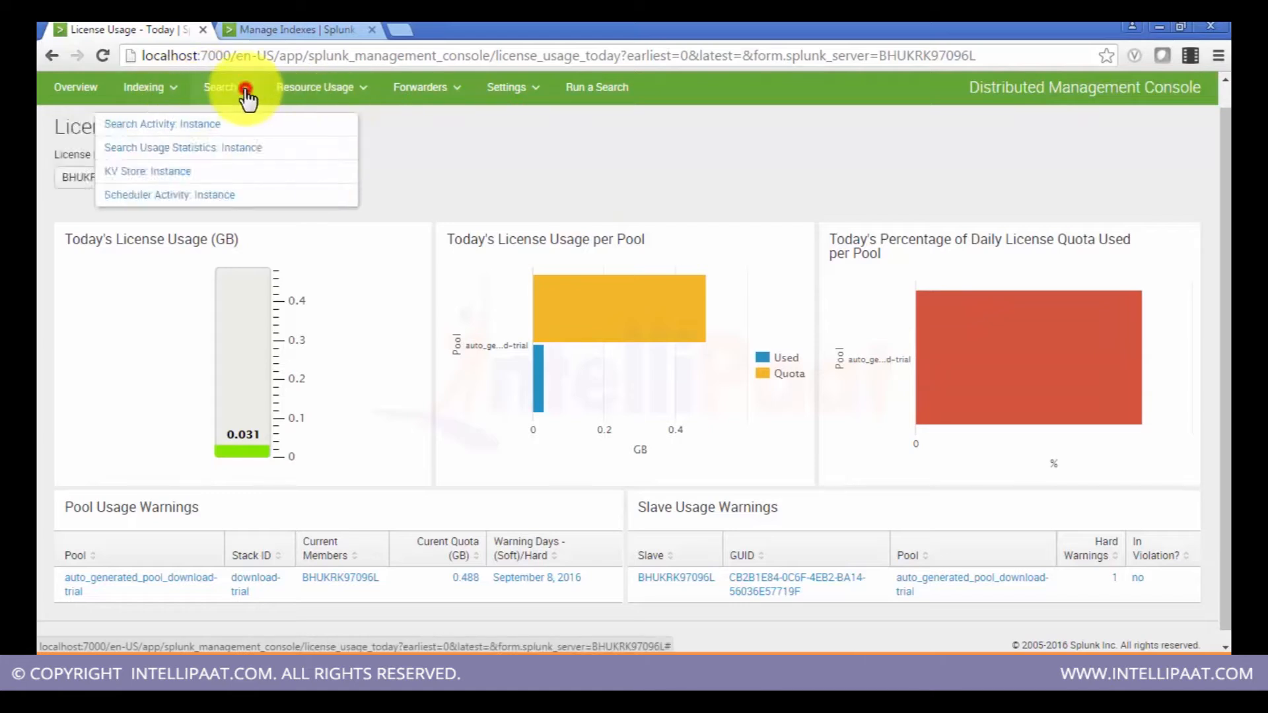
{"action": "left_click", "coordinate": [198, 131]}
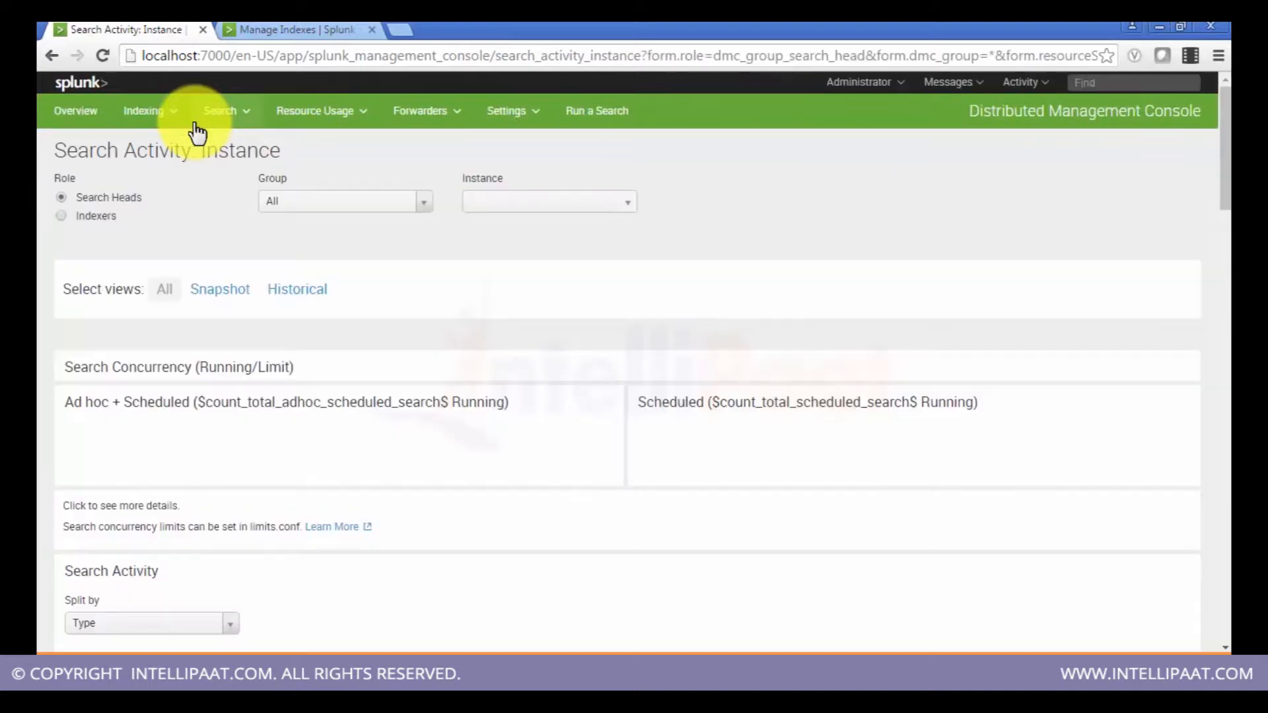
{"action": "left_click", "coordinate": [217, 303]}
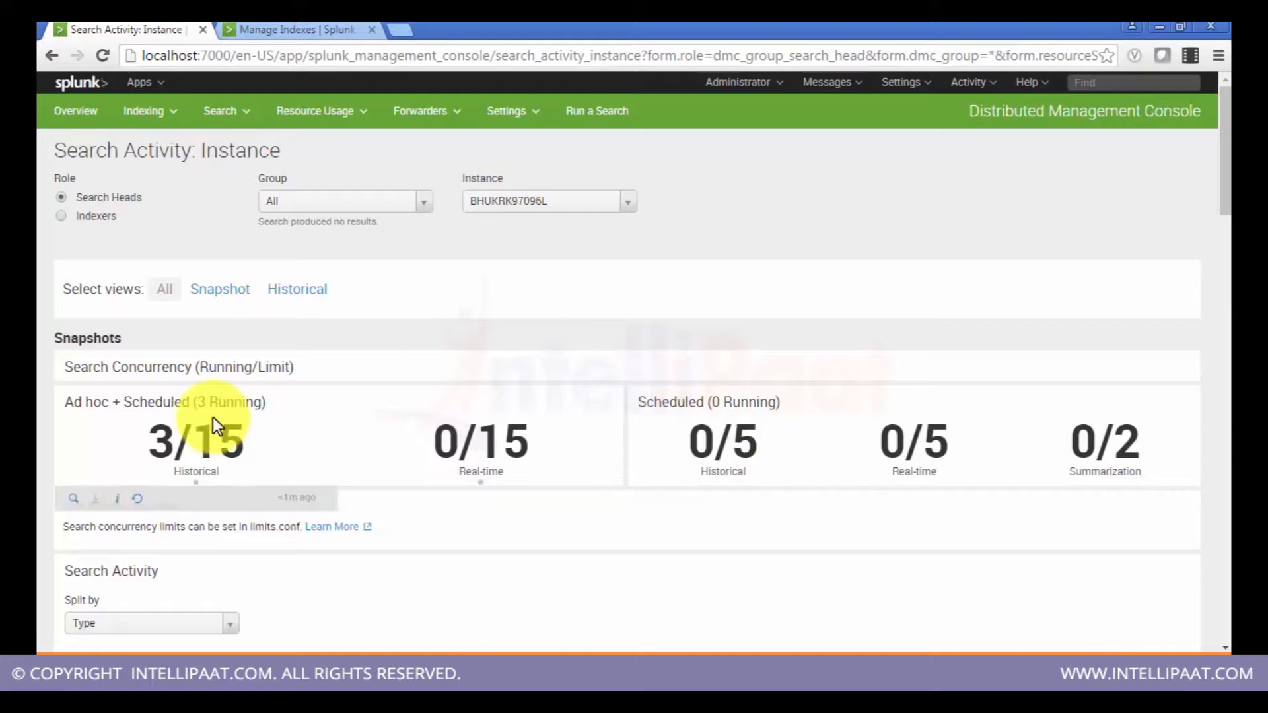
Step: Scroll through the search concurrency, search activity and historical charts, then switch the page to the Snapshot view
{"action": "scroll", "coordinate": [213, 417], "scroll_direction": "down", "scroll_amount": 3}
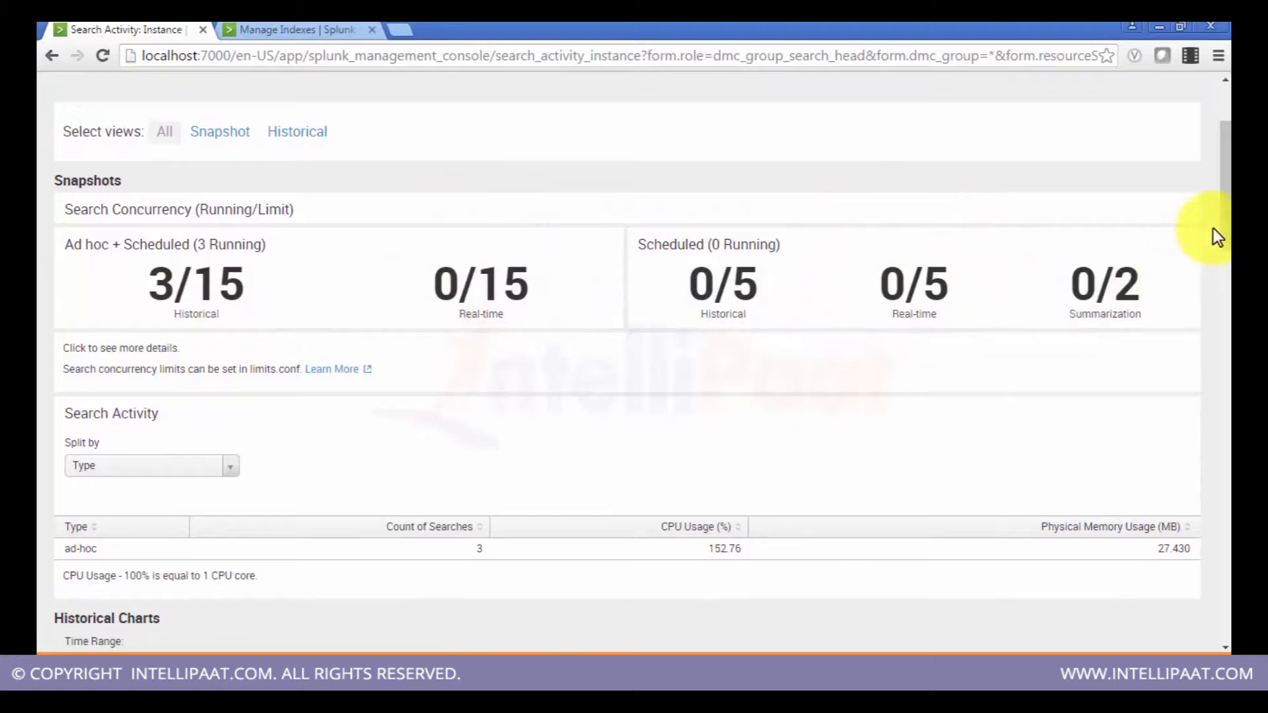
{"action": "left_click_drag", "start_coordinate": [1227, 204], "coordinate": [1224, 342]}
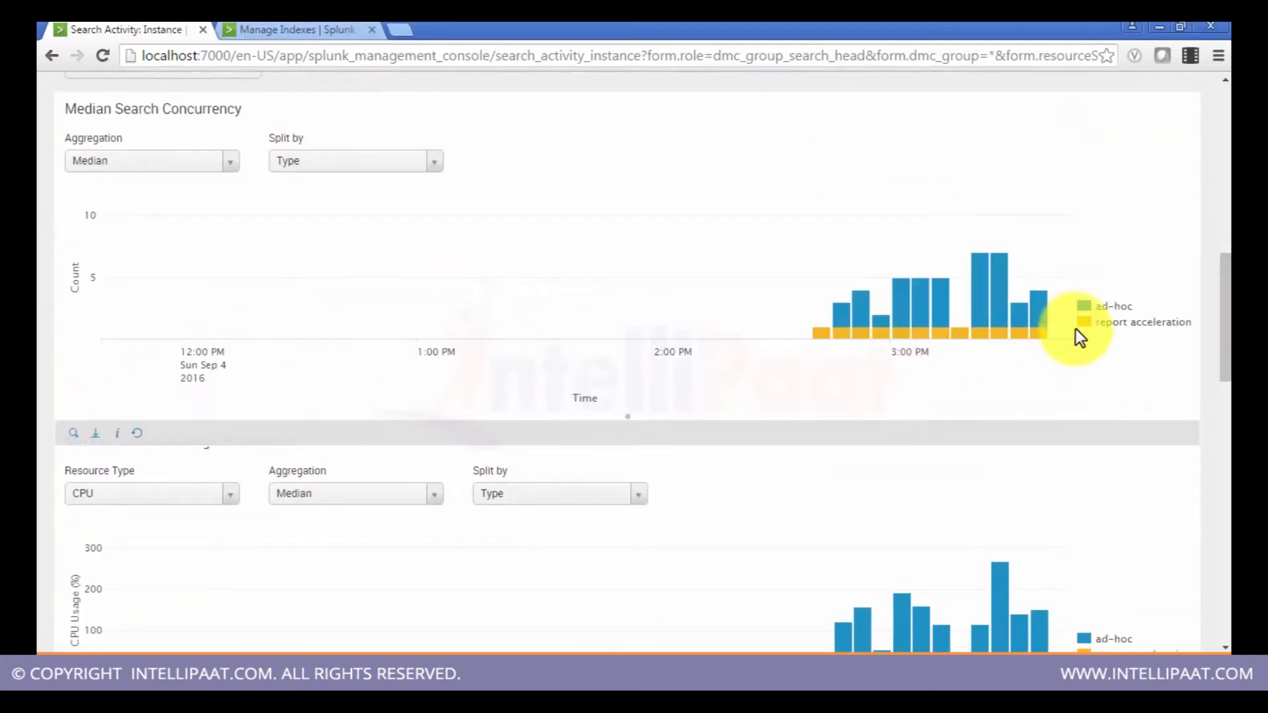
{"action": "left_click_drag", "start_coordinate": [1226, 341], "coordinate": [1226, 260]}
{"action": "mouse_move", "coordinate": [283, 328]}
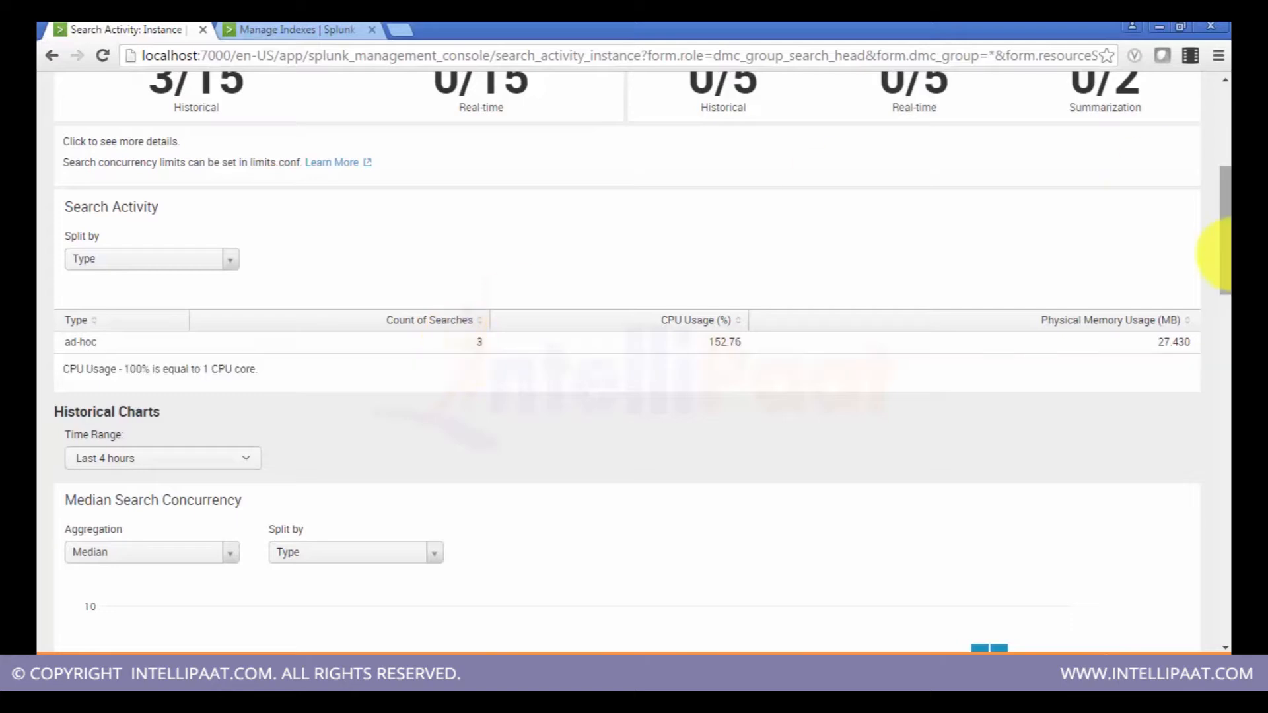
{"action": "left_click_drag", "start_coordinate": [1226, 255], "coordinate": [1225, 373]}
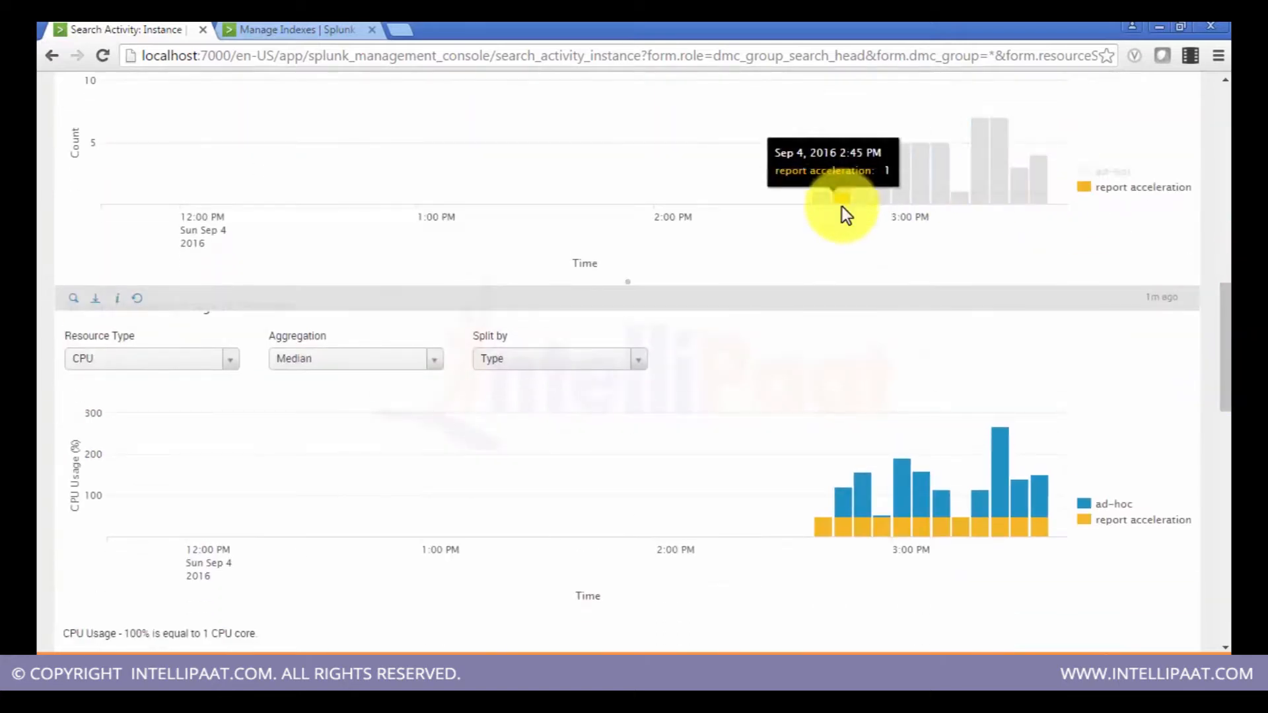
{"action": "left_click_drag", "start_coordinate": [1225, 300], "coordinate": [1225, 311]}
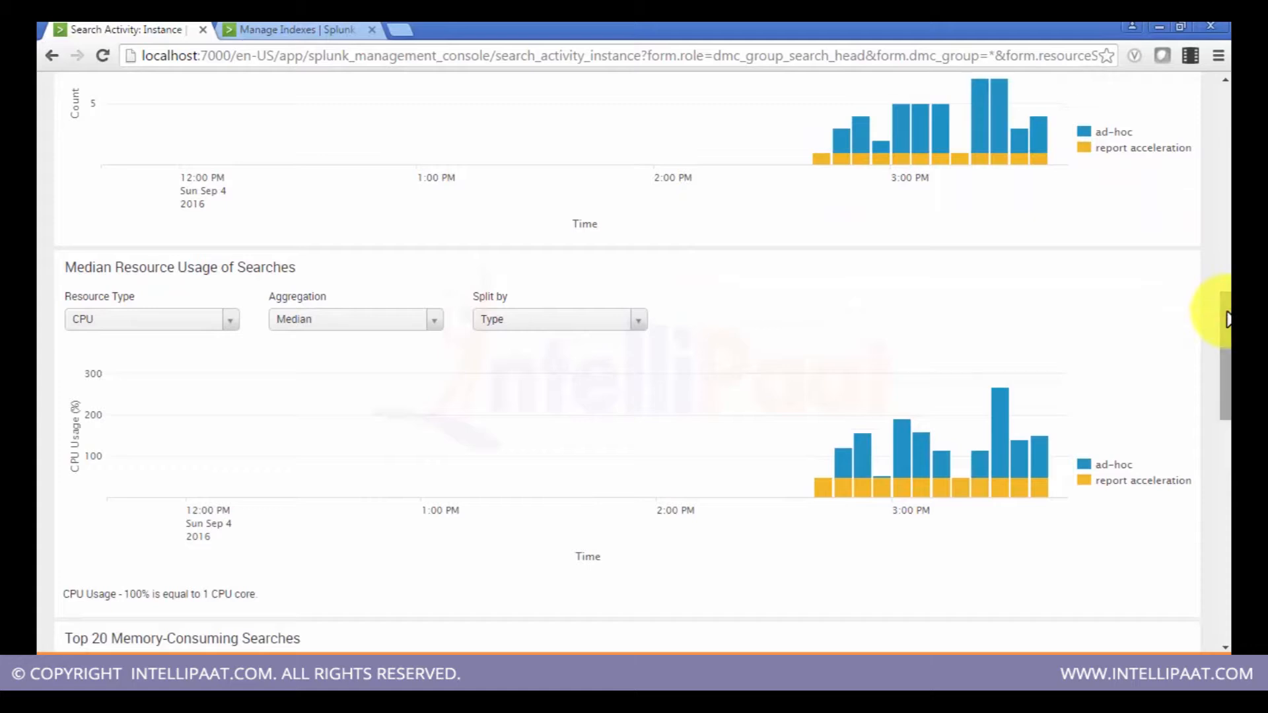
{"action": "left_click_drag", "start_coordinate": [1227, 320], "coordinate": [1227, 190]}
{"action": "mouse_move", "coordinate": [471, 395]}
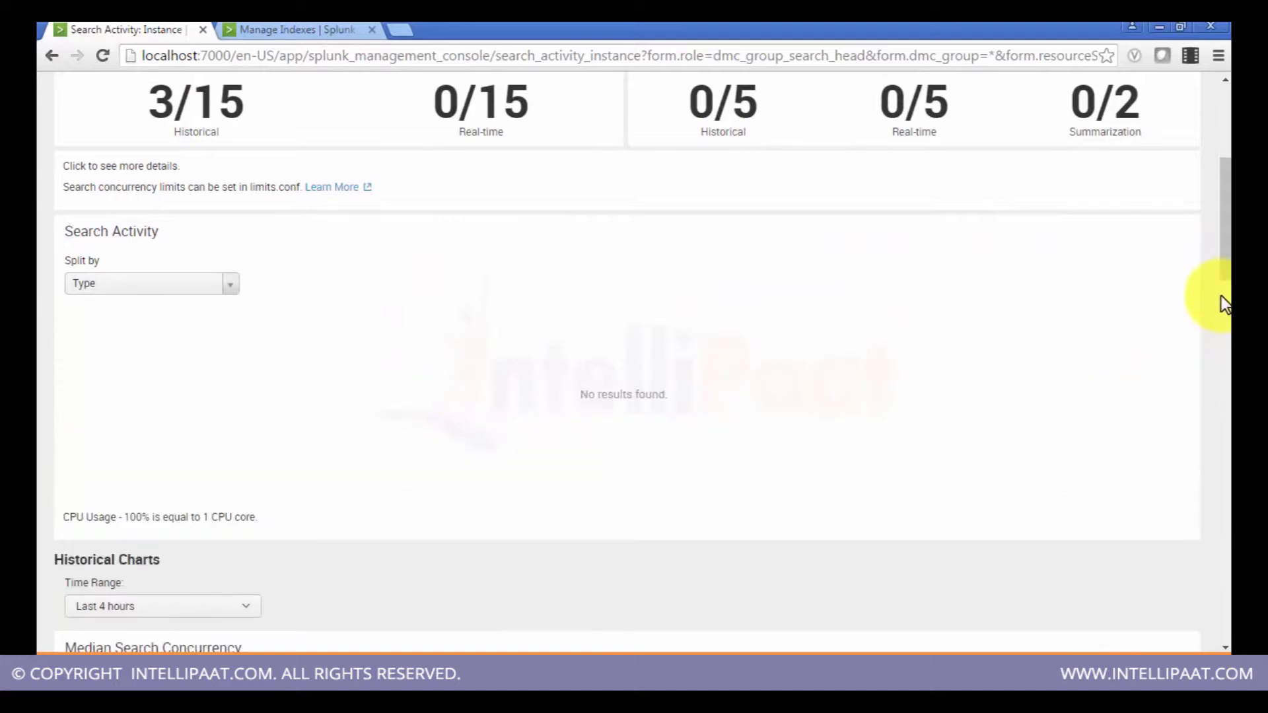
{"action": "left_click_drag", "start_coordinate": [1217, 226], "coordinate": [1221, 148]}
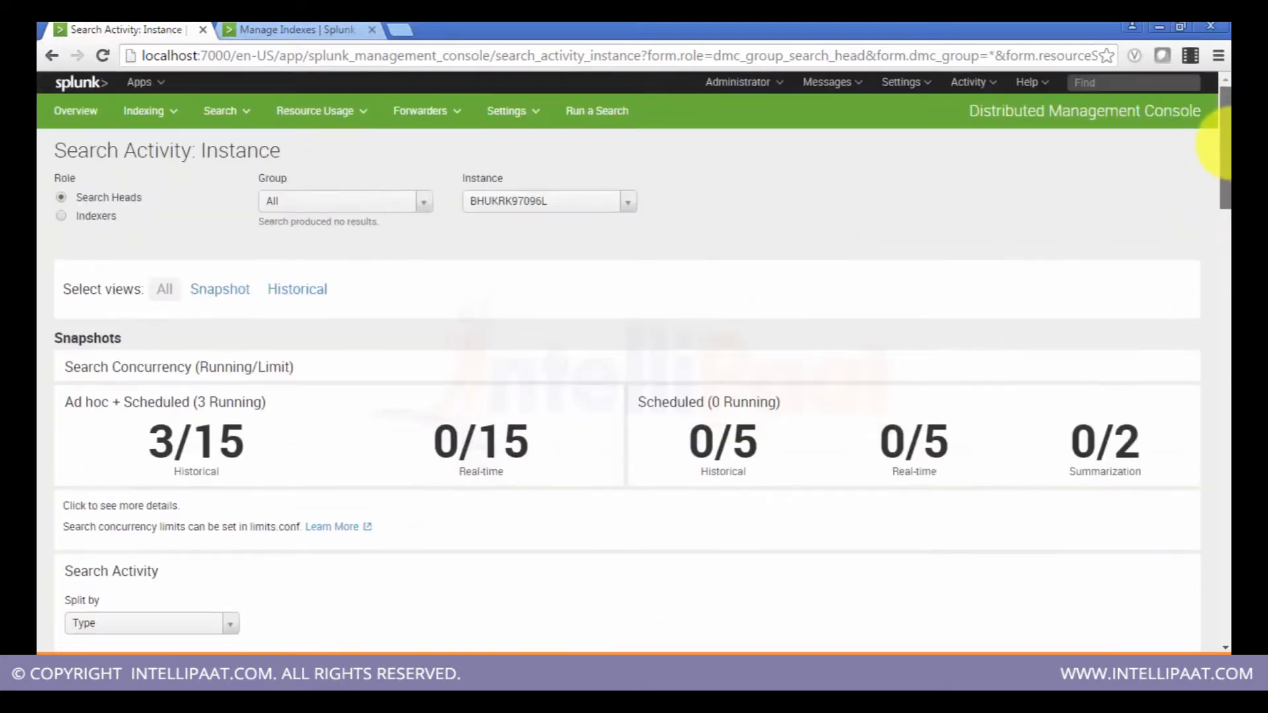
{"action": "left_click", "coordinate": [198, 301]}
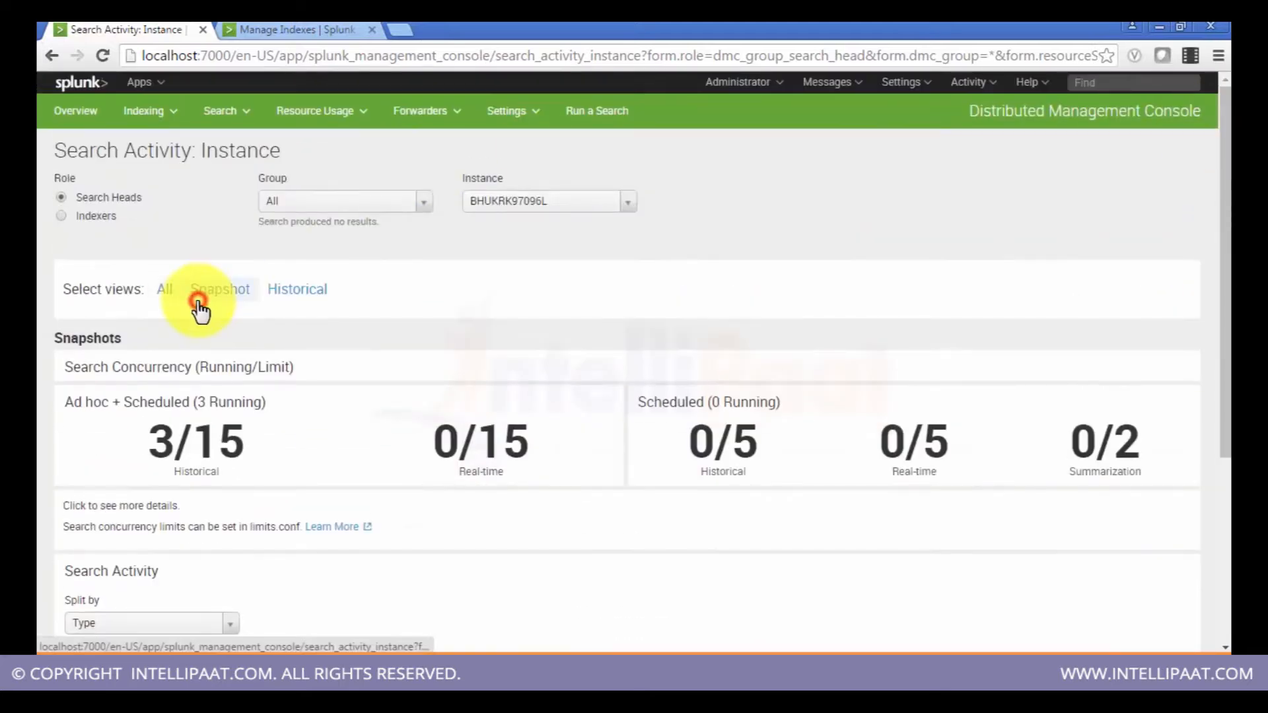
{"action": "mouse_move", "coordinate": [1221, 317]}
{"action": "left_mouse_down"}
{"action": "mouse_move", "coordinate": [1222, 412]}
{"action": "mouse_move", "coordinate": [1212, 351]}
{"action": "mouse_move", "coordinate": [1226, 316]}
{"action": "left_mouse_up"}
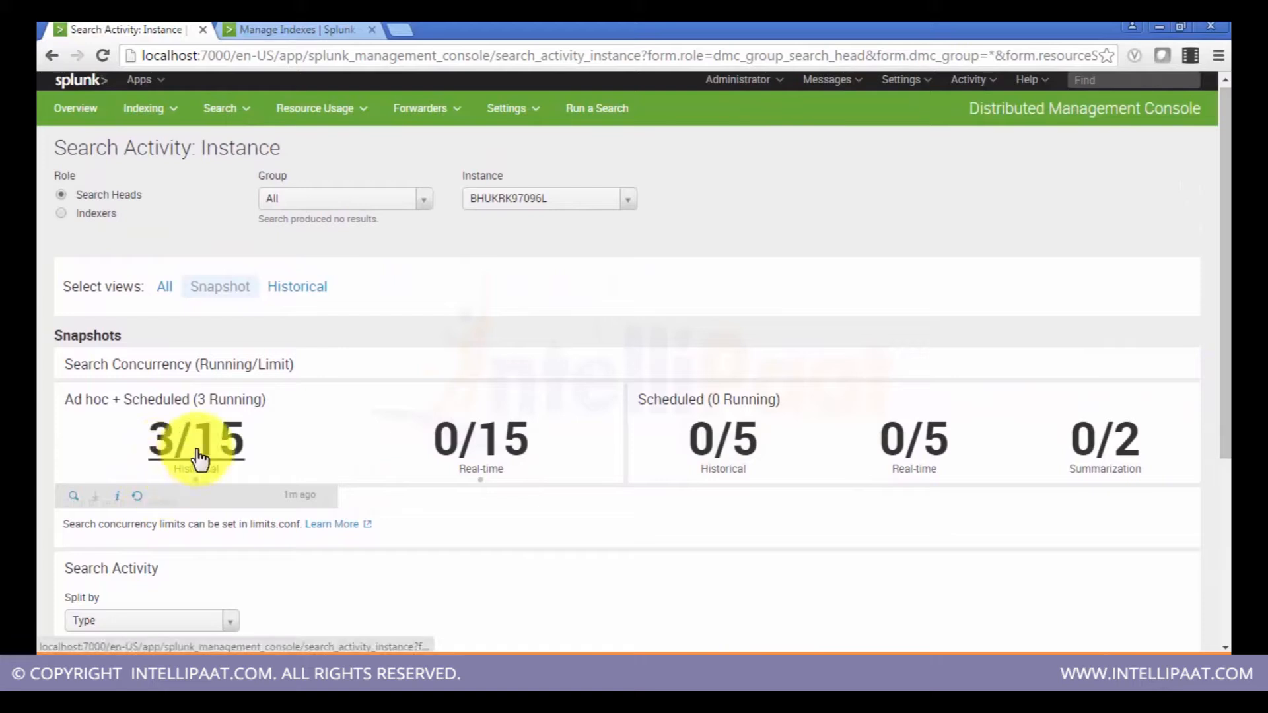
Step: Open the Resource Usage: Instance dashboard
{"action": "left_click", "coordinate": [241, 120]}
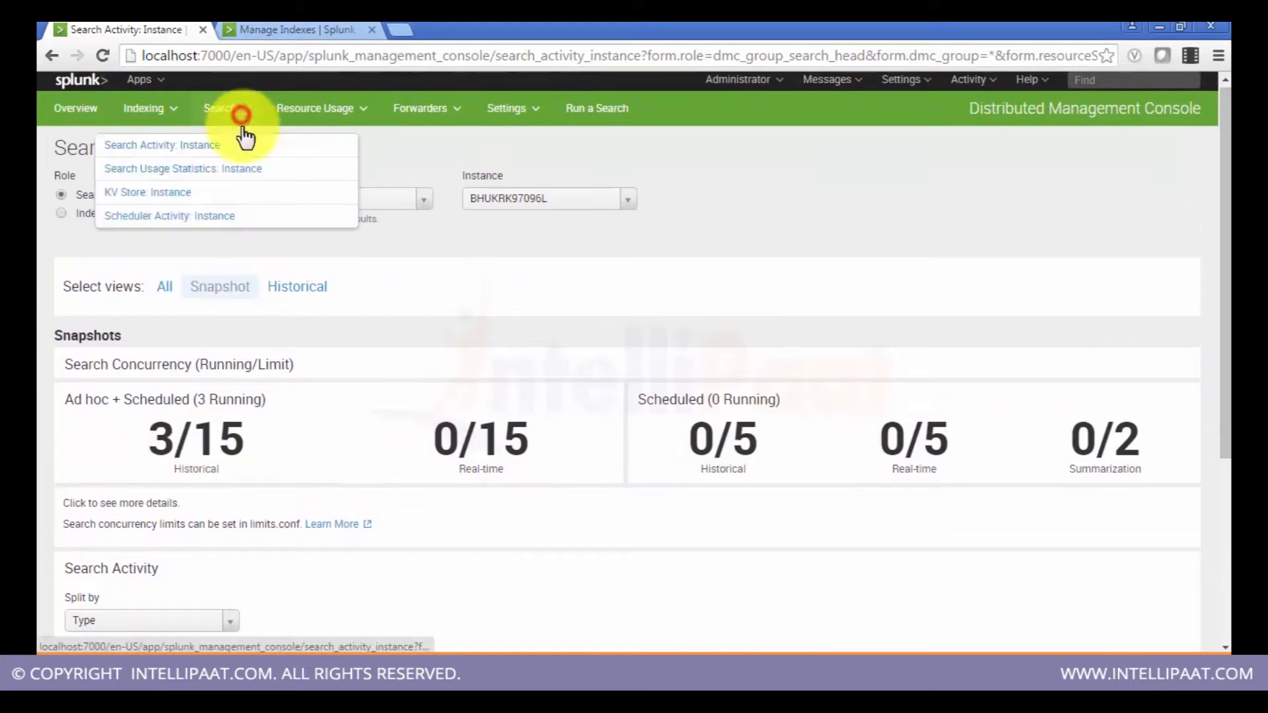
{"action": "left_click", "coordinate": [304, 112]}
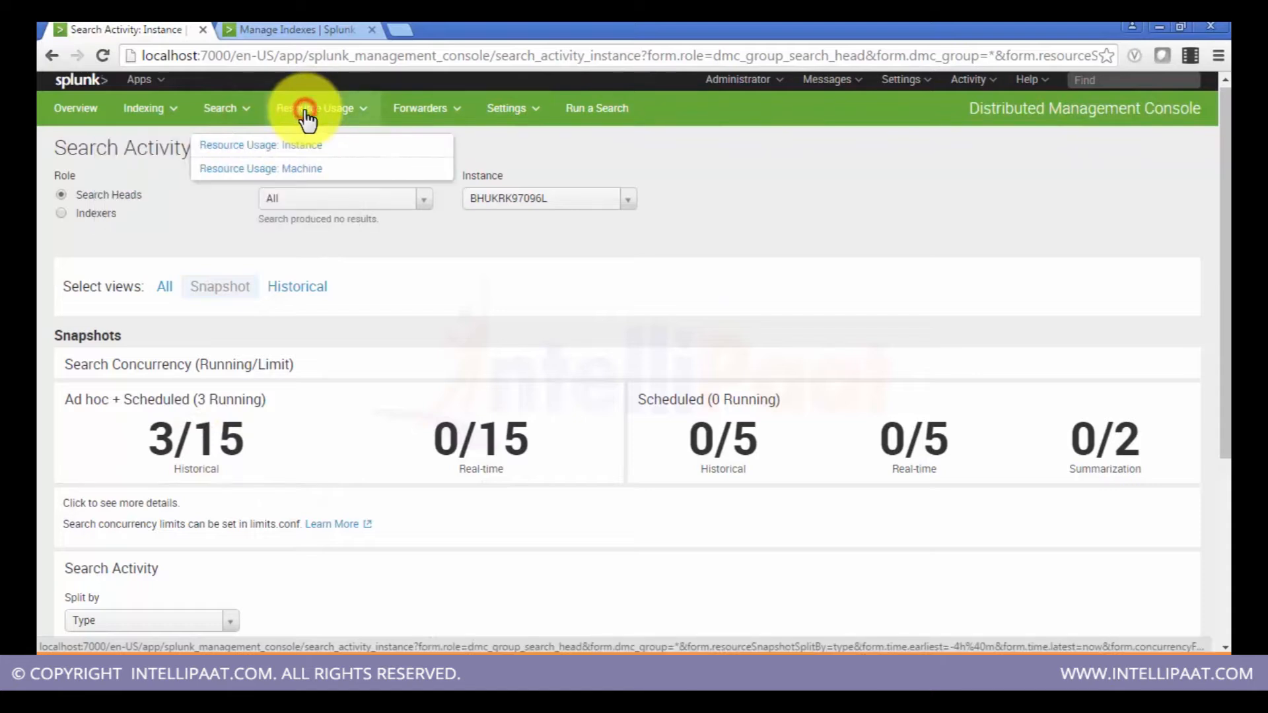
{"action": "left_click", "coordinate": [423, 109]}
{"action": "left_click", "coordinate": [308, 108]}
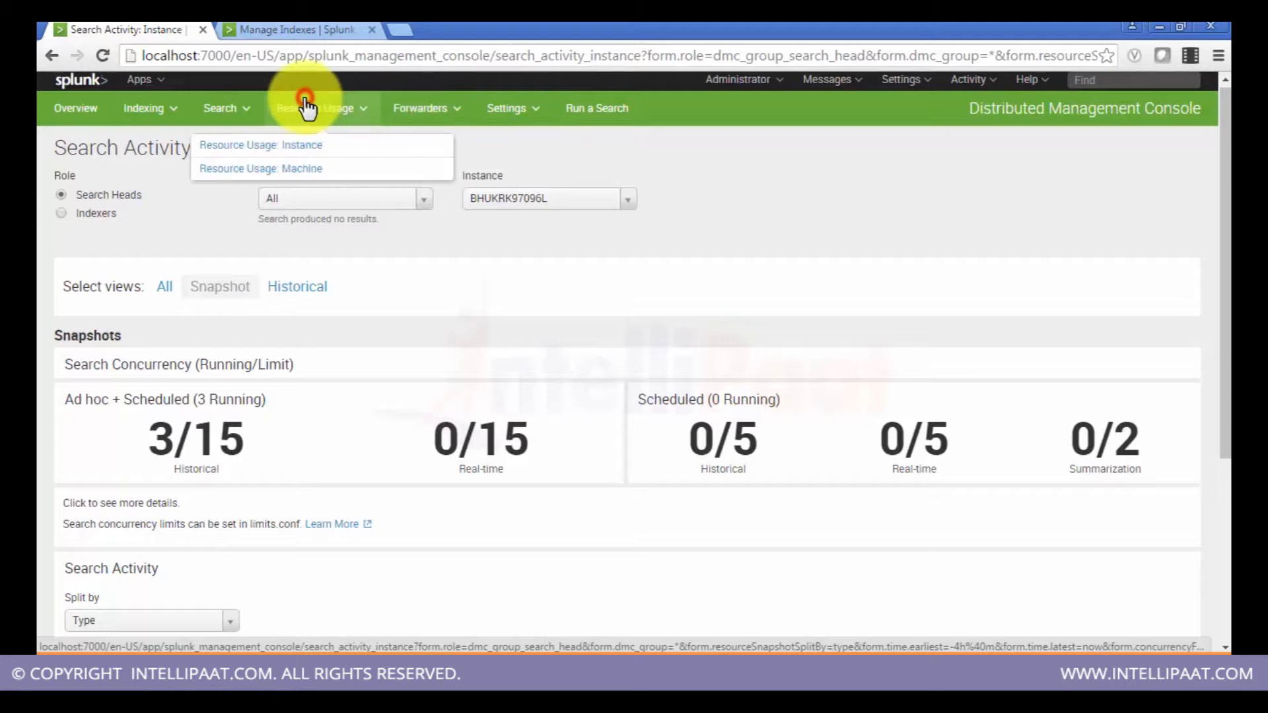
{"action": "left_click", "coordinate": [308, 149]}
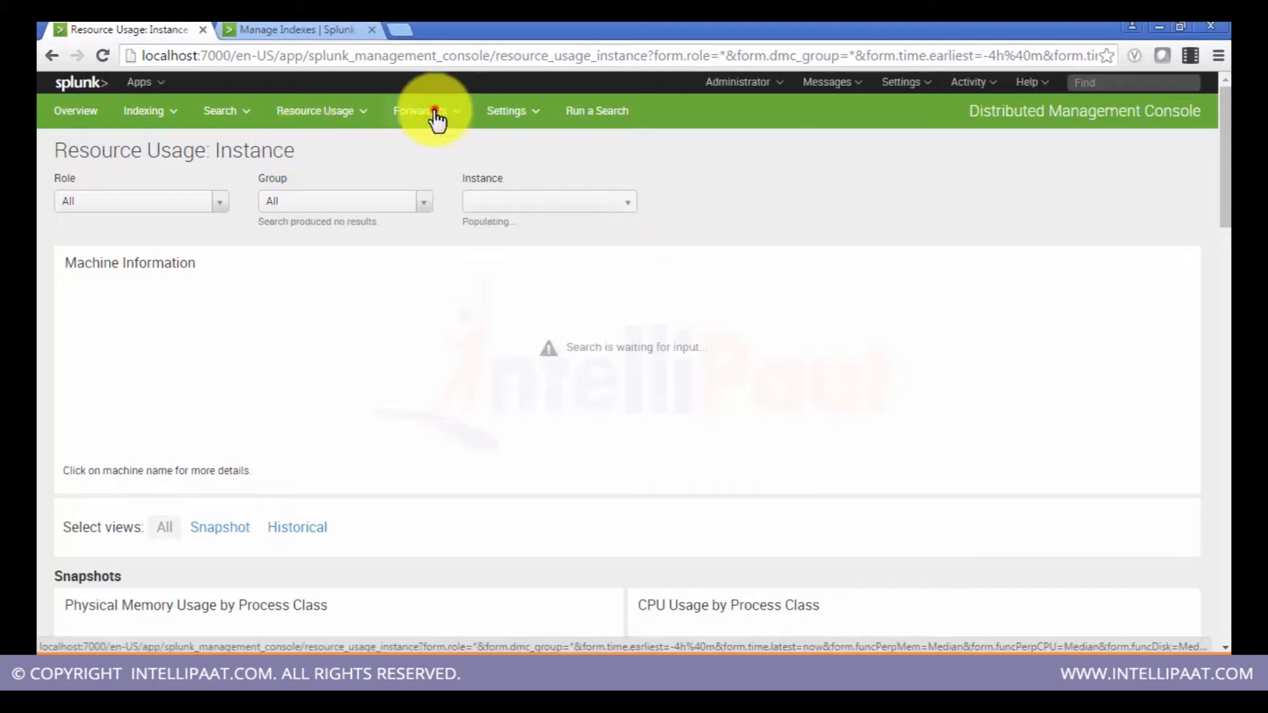
{"action": "left_click", "coordinate": [438, 118]}
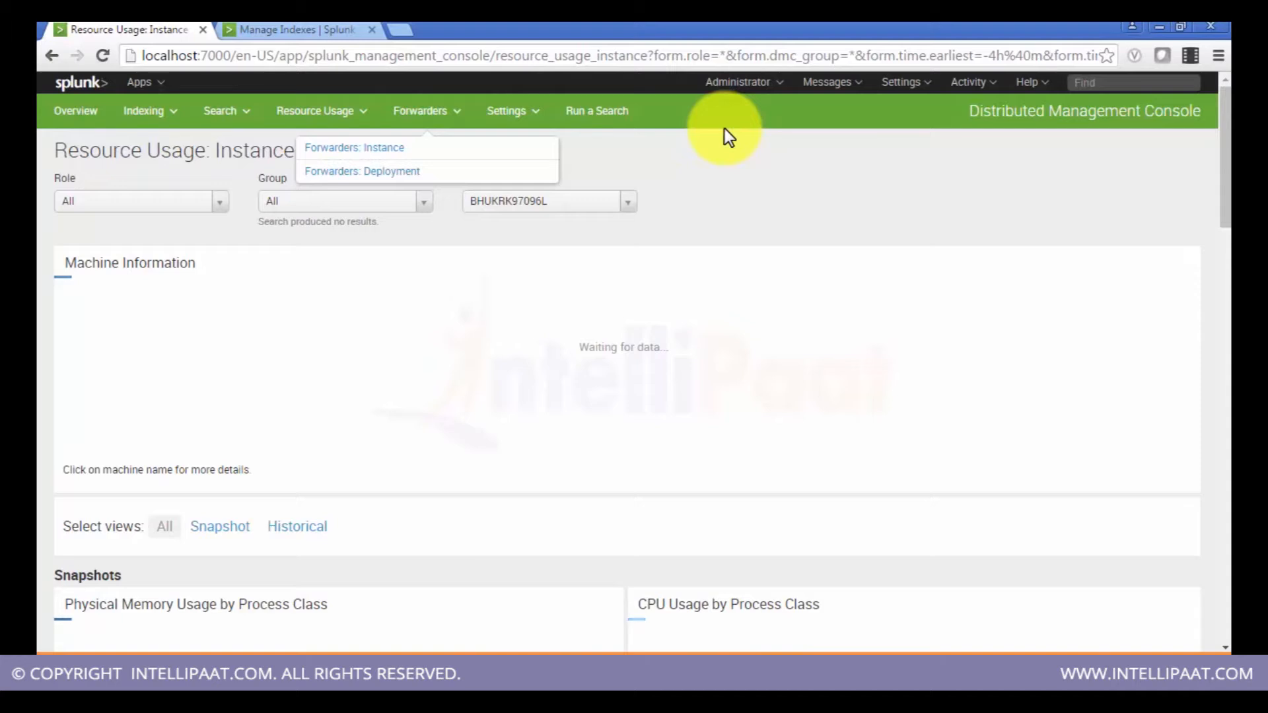
{"action": "left_click", "coordinate": [704, 113]}
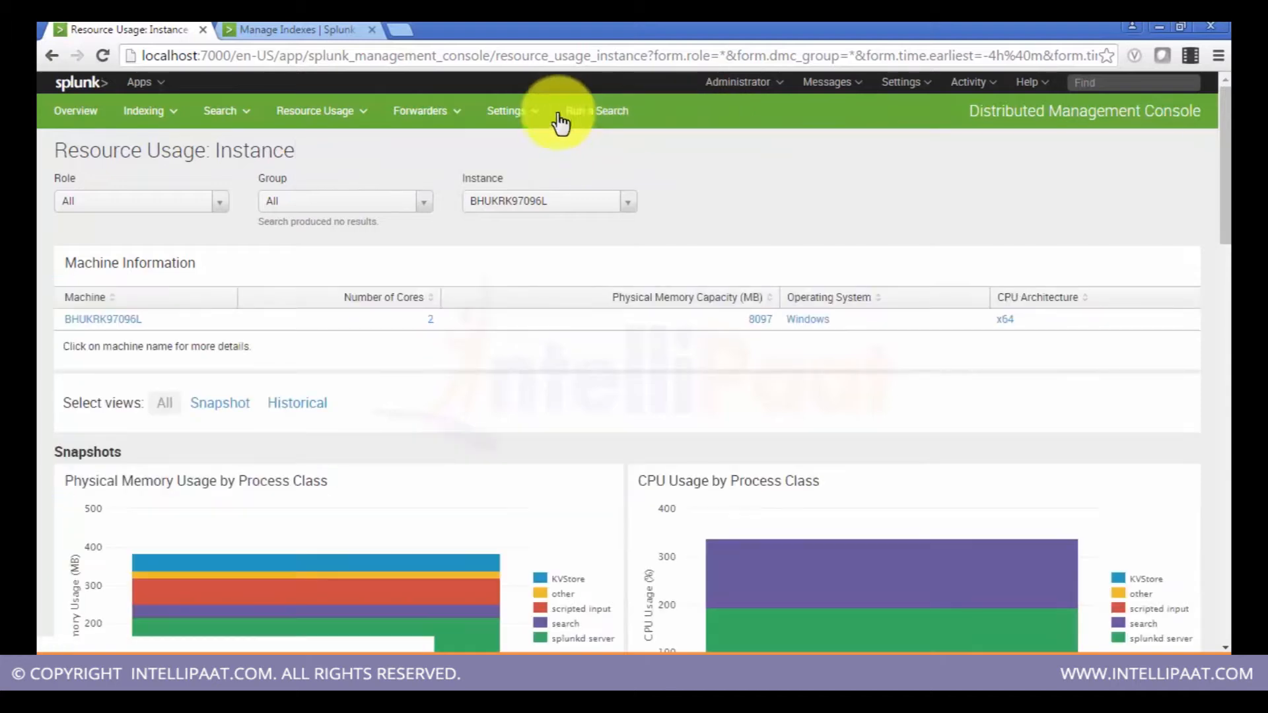
{"action": "left_click", "coordinate": [515, 112]}
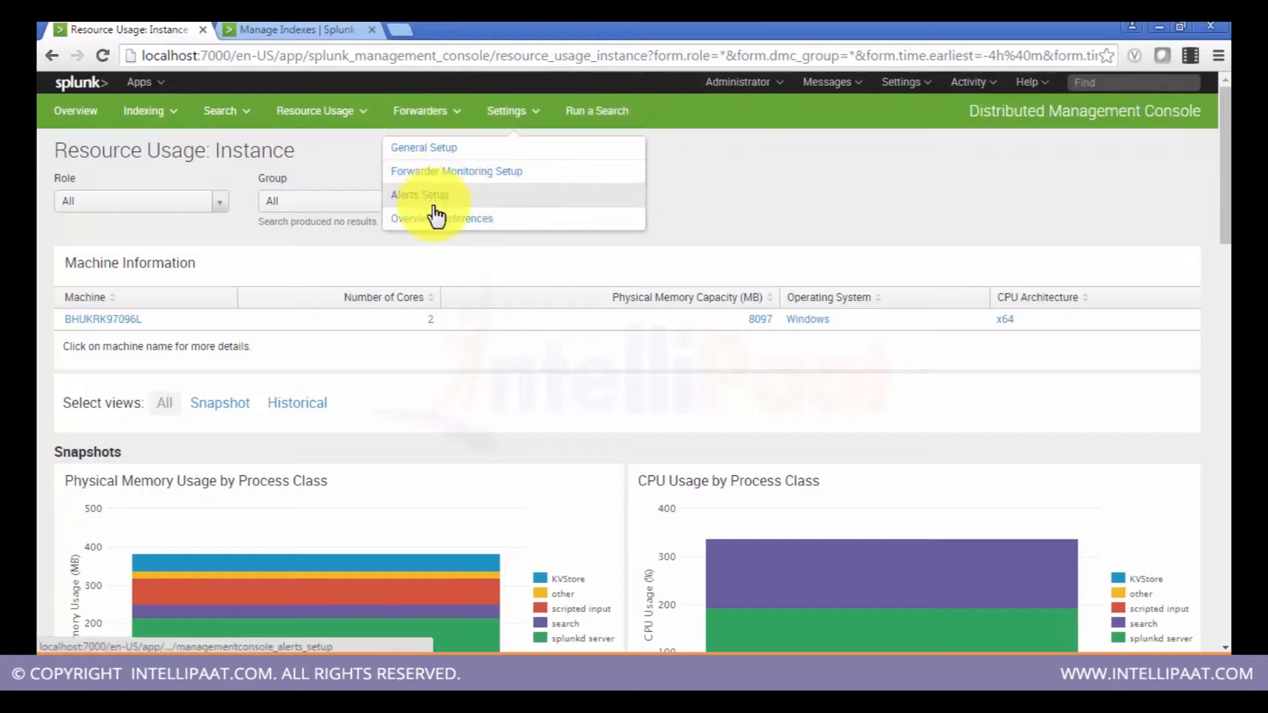
{"action": "left_click", "coordinate": [695, 177]}
Step: Scroll down and inspect the physical memory and CPU usage by process class charts
{"action": "scroll", "coordinate": [695, 177], "scroll_direction": "down", "scroll_amount": 1}
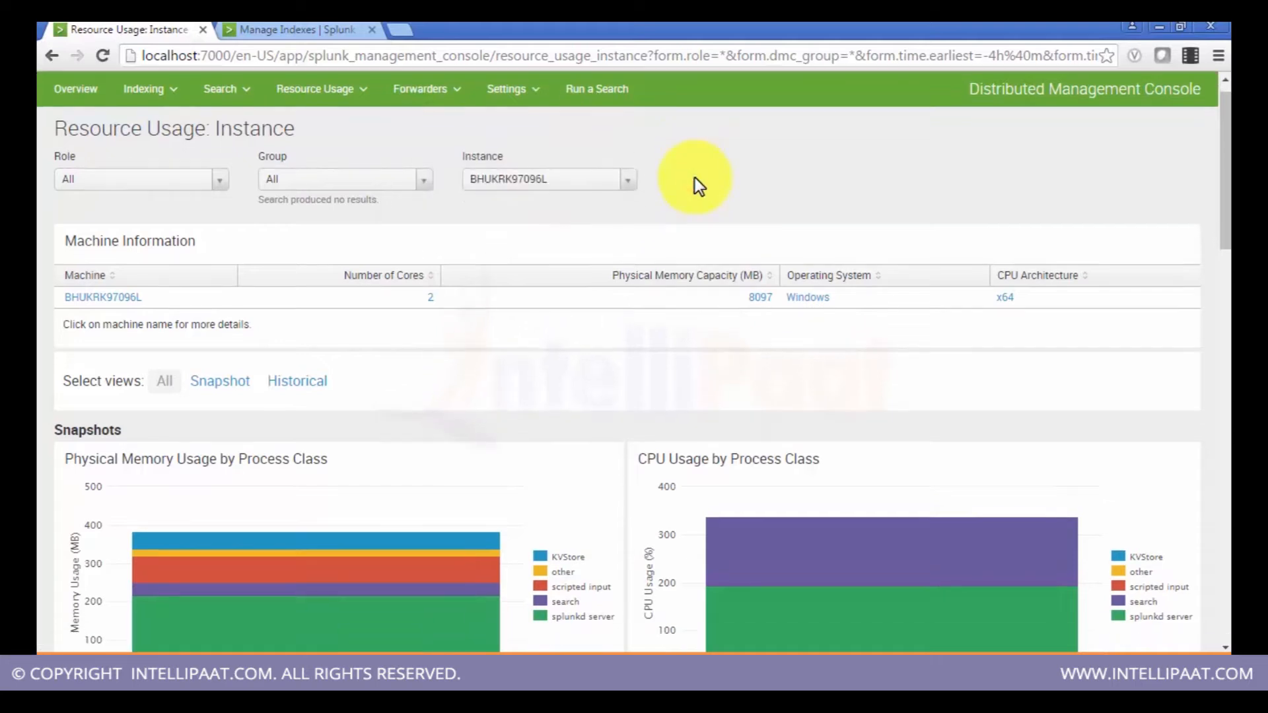
{"action": "middle_click", "coordinate": [695, 177]}
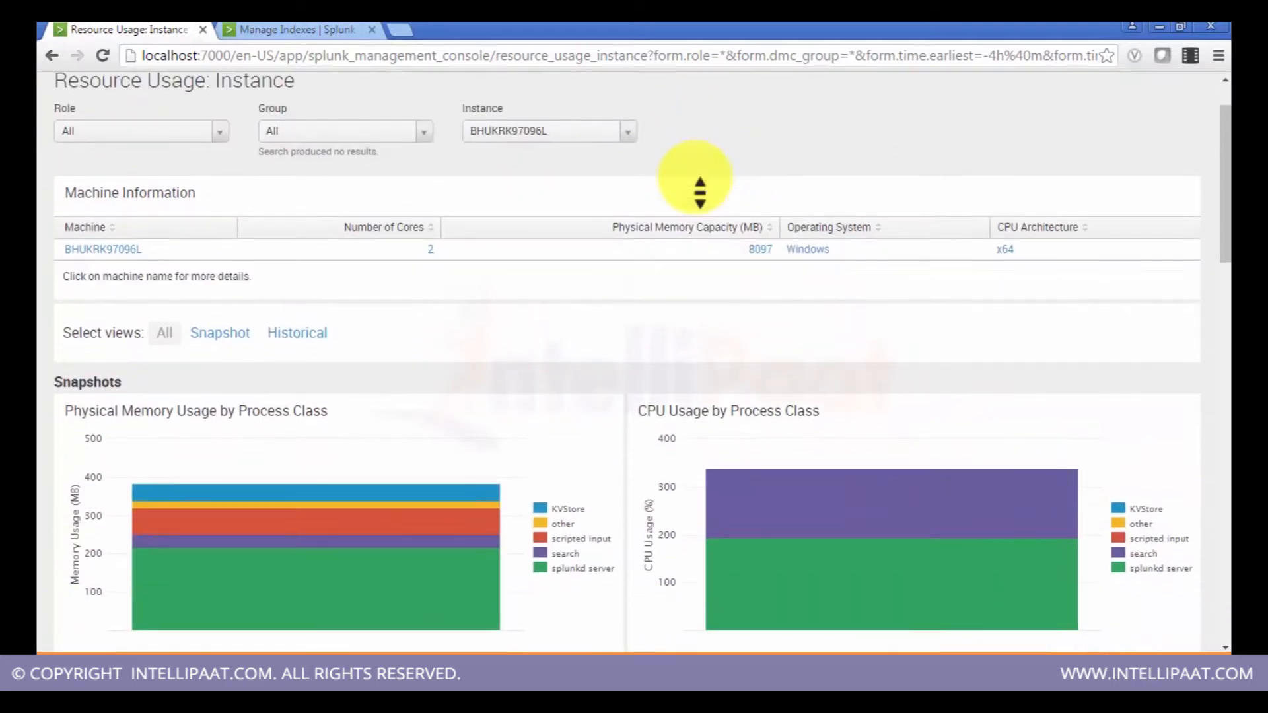
{"action": "scroll", "coordinate": [680, 204], "scroll_direction": "down", "scroll_amount": 2}
{"action": "mouse_move", "coordinate": [479, 497]}
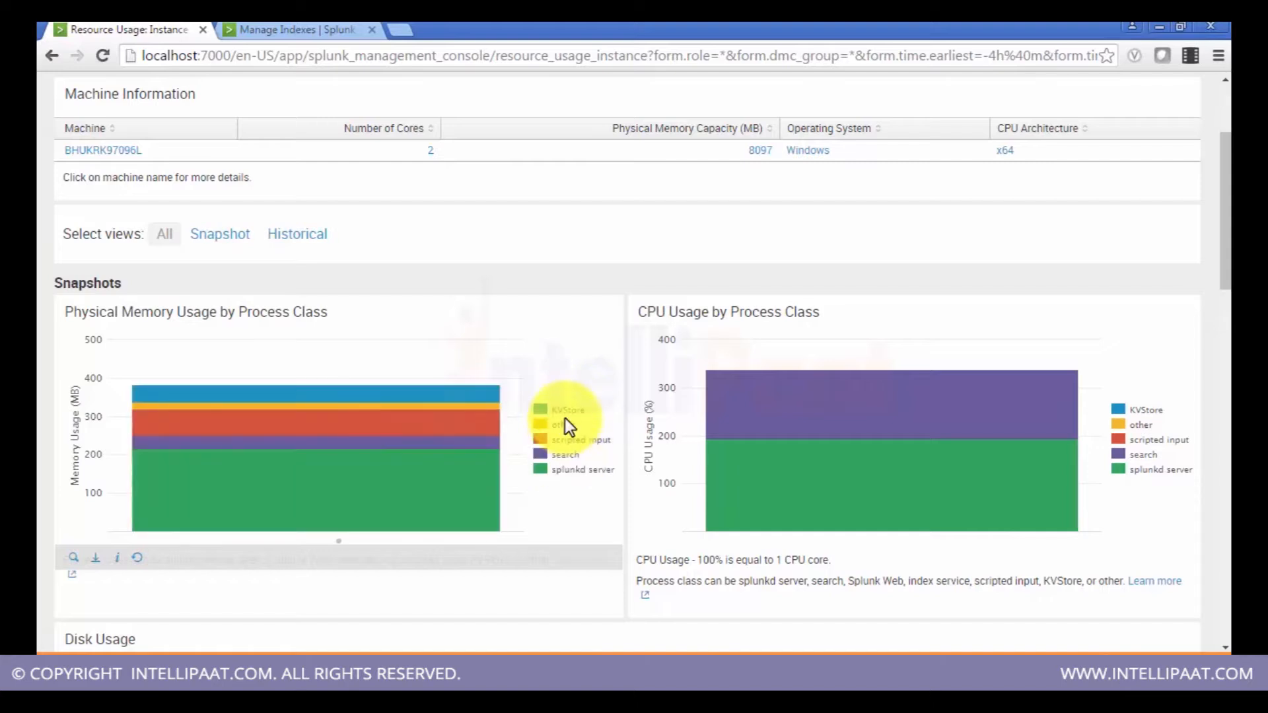
{"action": "mouse_move", "coordinate": [1004, 446]}
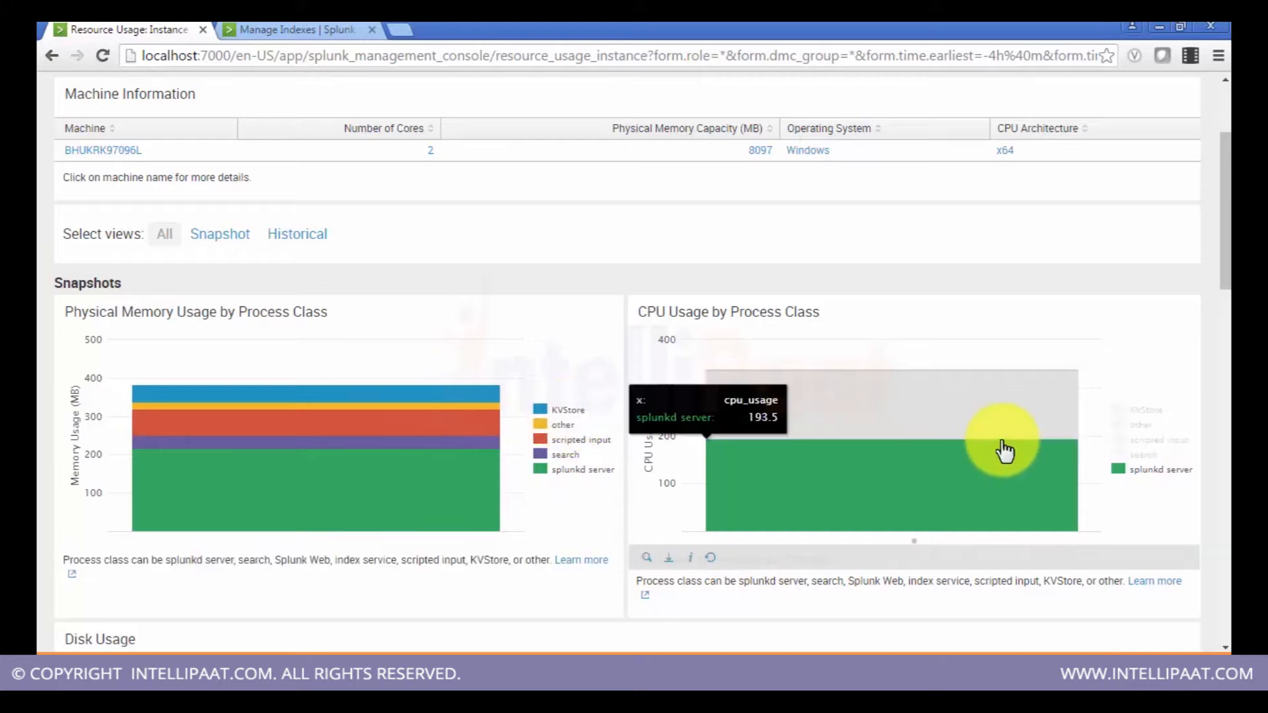
{"action": "mouse_move", "coordinate": [991, 397]}
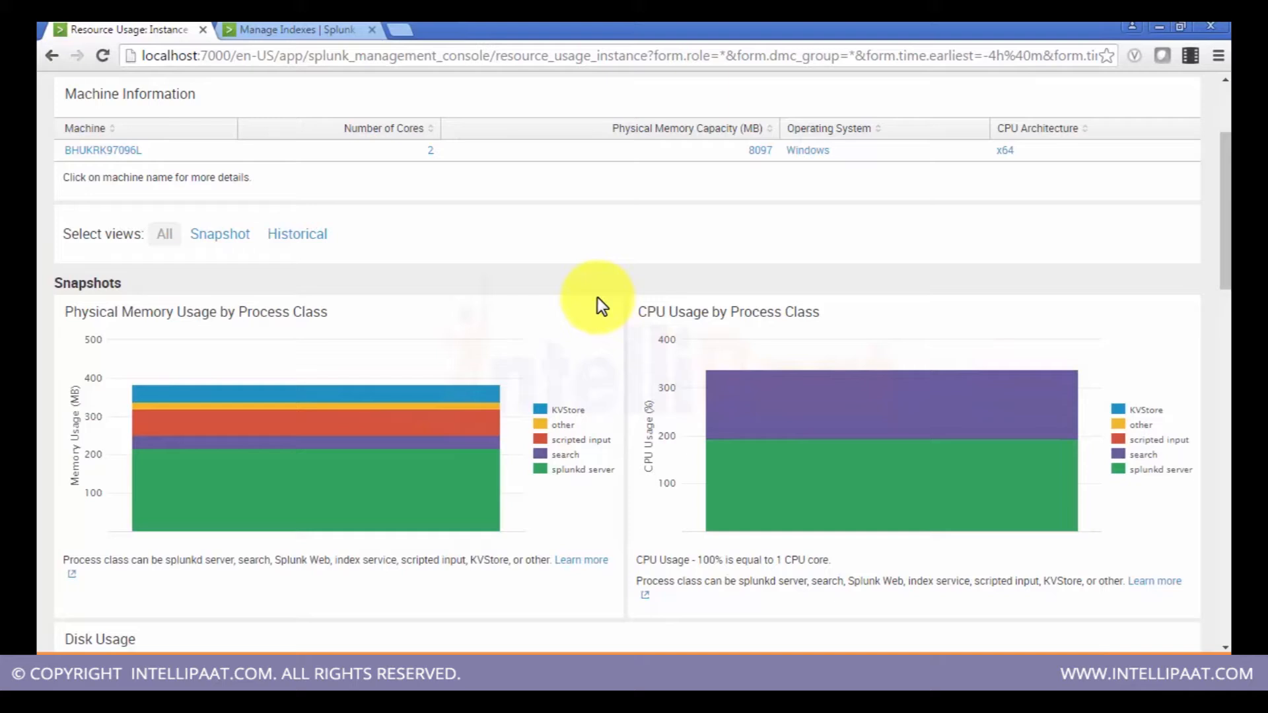
Step: Scroll to the Disk Usage panel, then open the DATA (D:) drive's properties in Windows Explorer for comparison
{"action": "mouse_move", "coordinate": [1019, 523]}
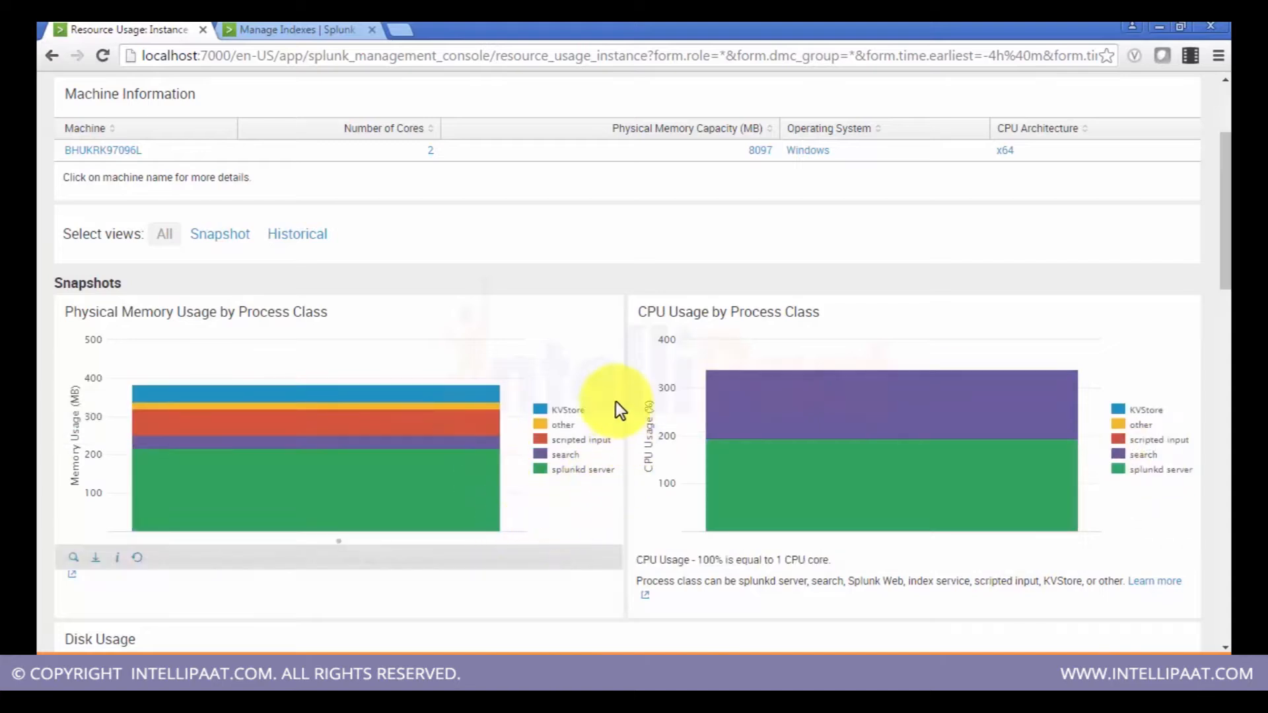
{"action": "scroll", "coordinate": [616, 400], "scroll_direction": "down", "scroll_amount": 5}
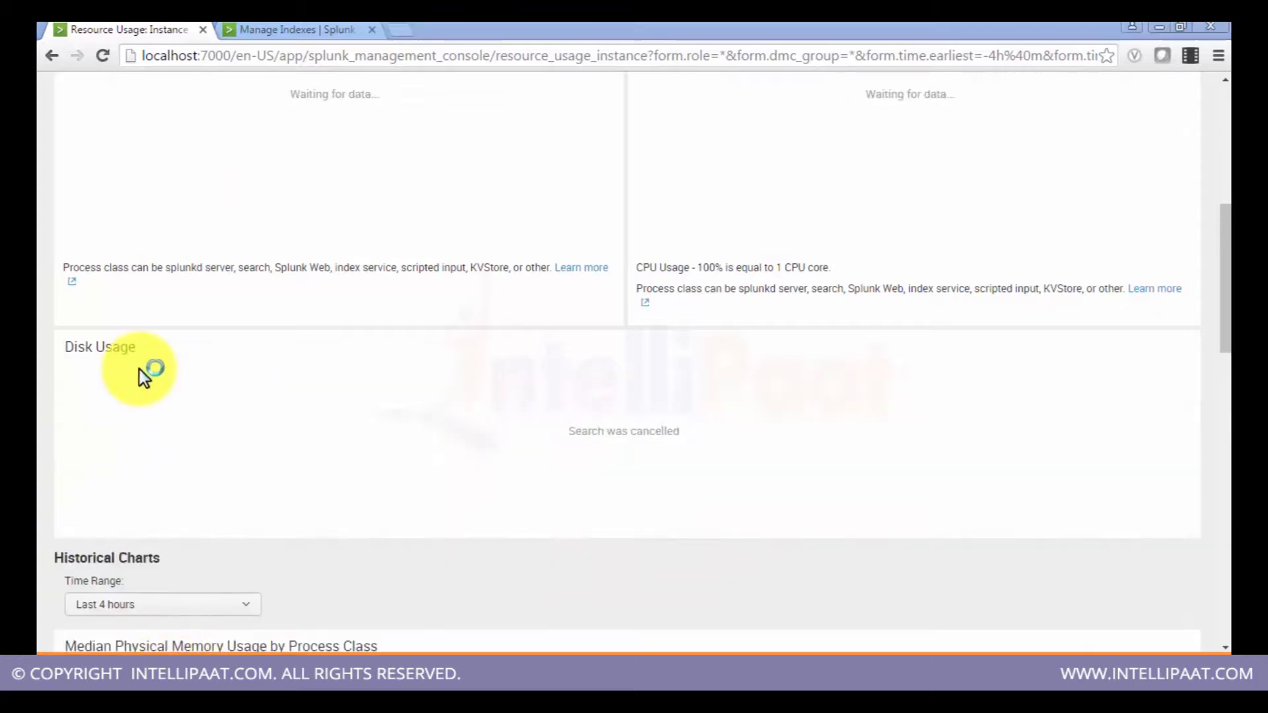
{"action": "left_click", "coordinate": [155, 667]}
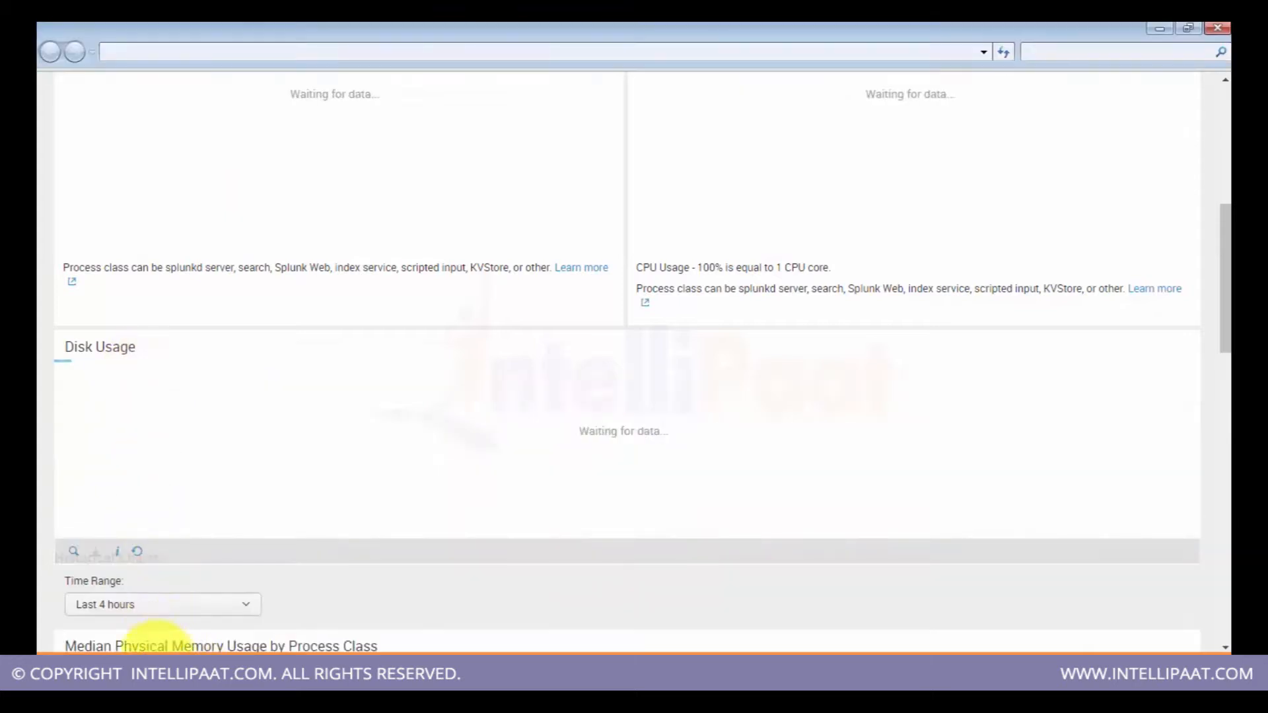
{"action": "left_click", "coordinate": [117, 359]}
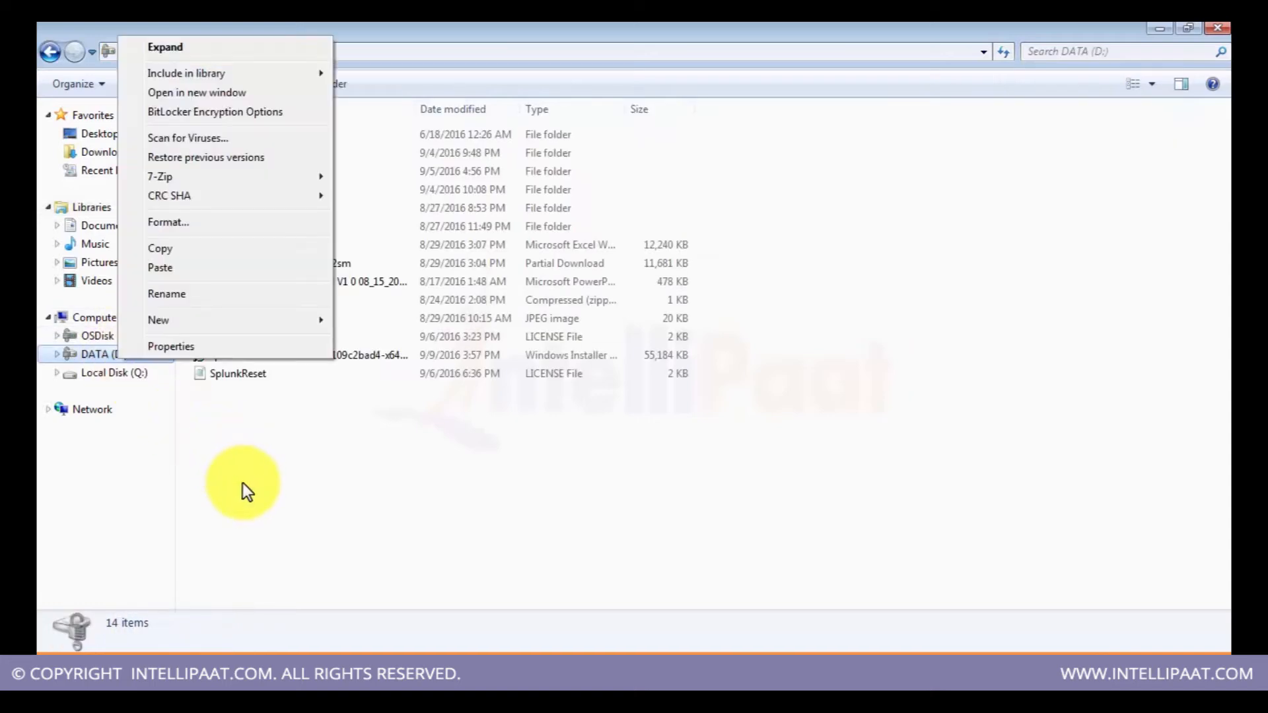
{"action": "left_click", "coordinate": [224, 355]}
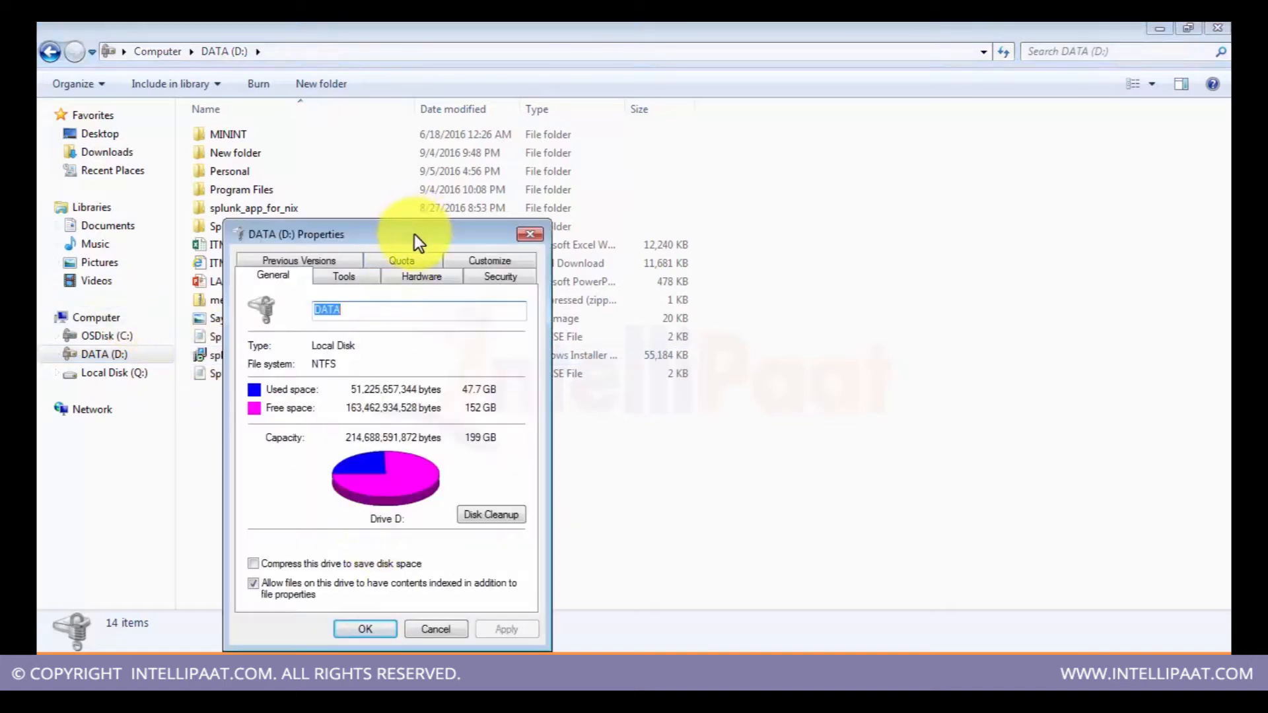
{"action": "left_click_drag", "start_coordinate": [414, 235], "coordinate": [553, 101]}
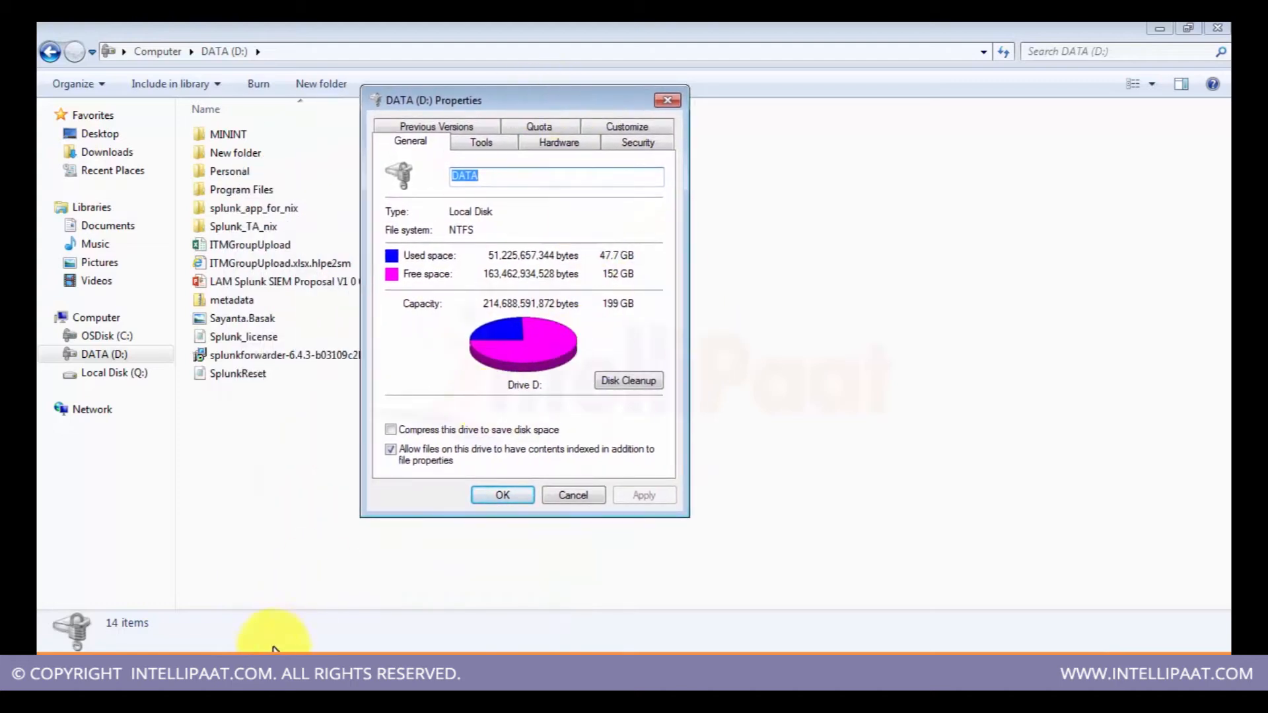
Step: Switch between the dashboard's Disk Usage panel and the drive properties dialog to compare used space
{"action": "left_click", "coordinate": [241, 674]}
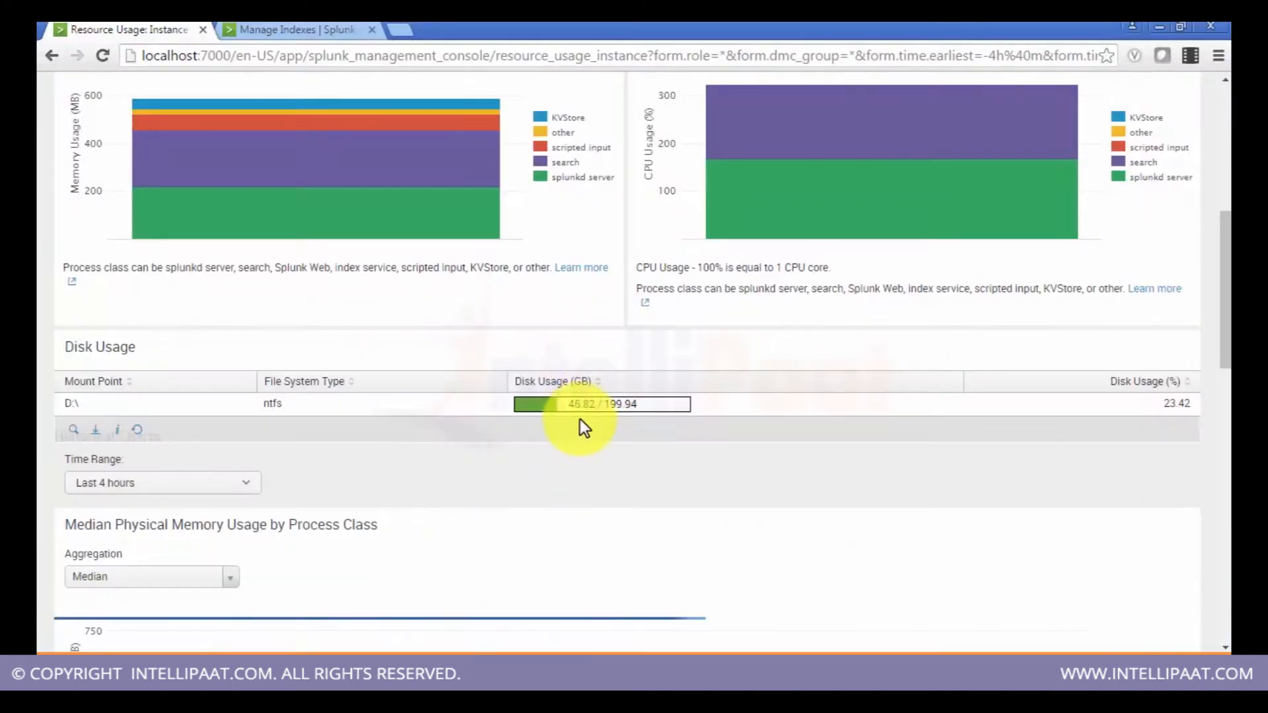
{"action": "left_click", "coordinate": [223, 673]}
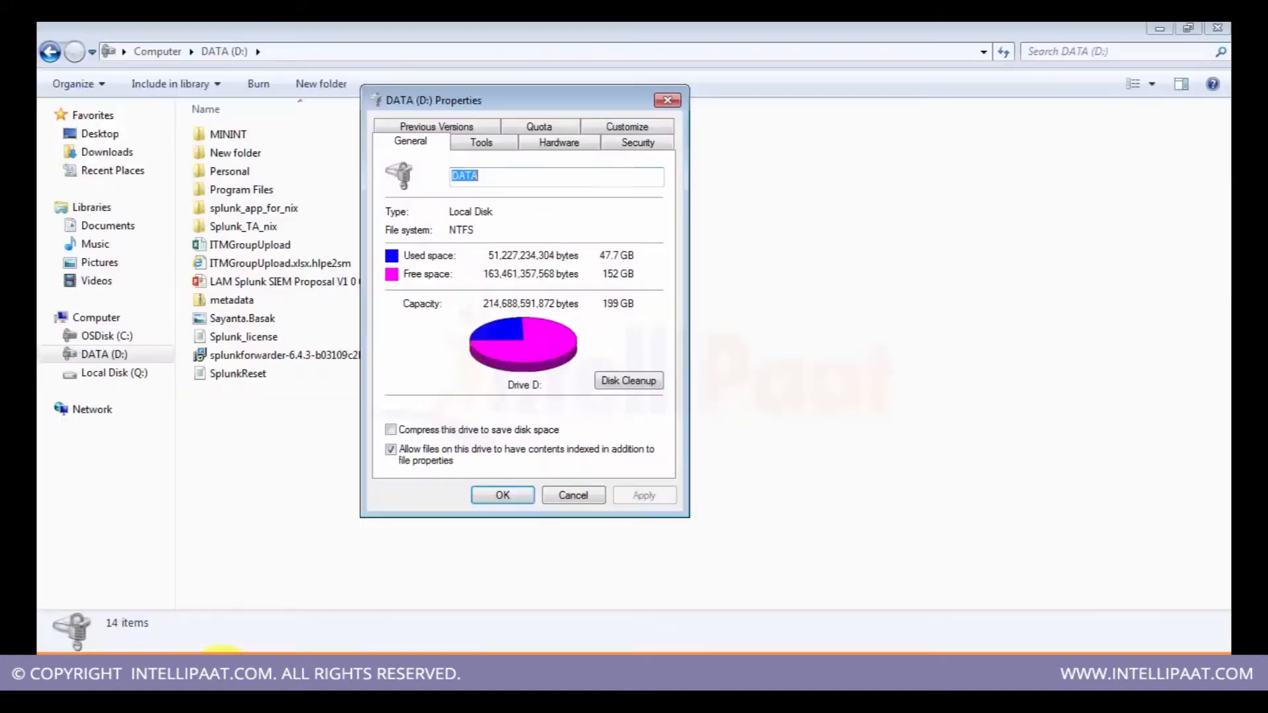
{"action": "left_click", "coordinate": [242, 674]}
{"action": "left_click", "coordinate": [223, 674]}
{"action": "left_click", "coordinate": [223, 680]}
{"action": "left_click", "coordinate": [223, 680]}
{"action": "left_click", "coordinate": [223, 681]}
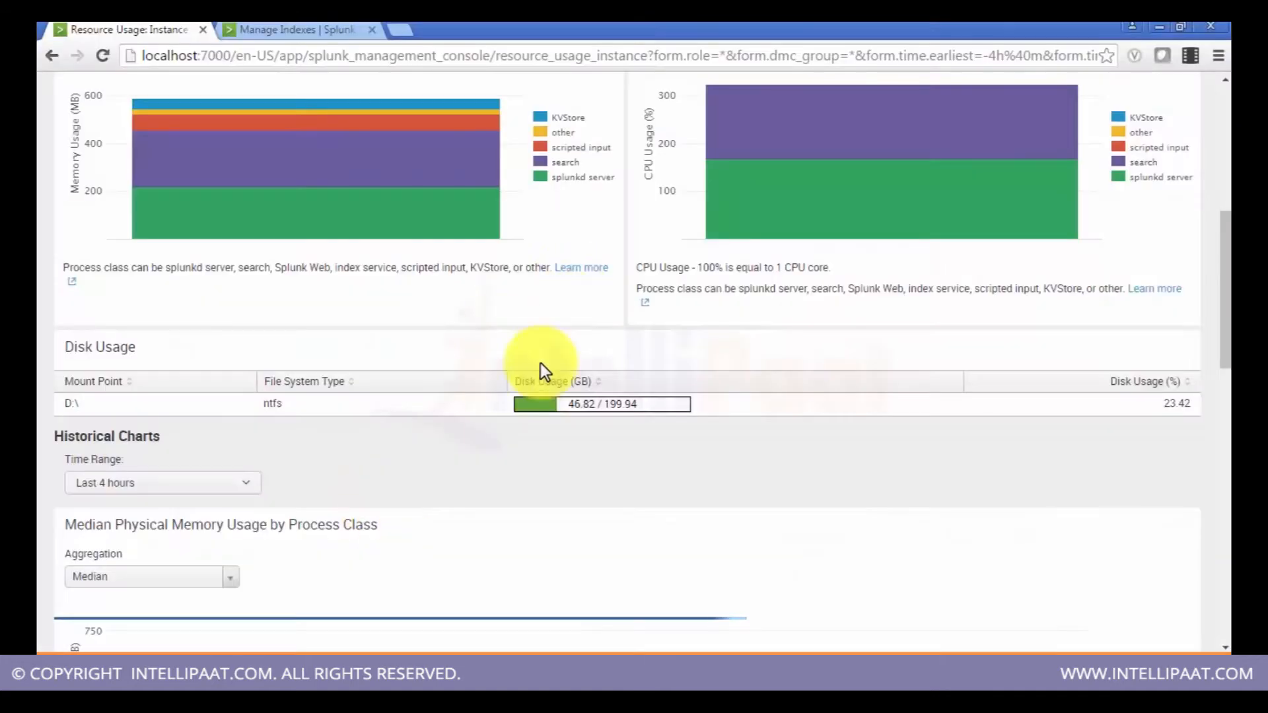
Step: Scroll through the historical Median Physical Memory Usage by Process Class chart and back to the top
{"action": "scroll", "coordinate": [537, 394], "scroll_direction": "down", "scroll_amount": 3}
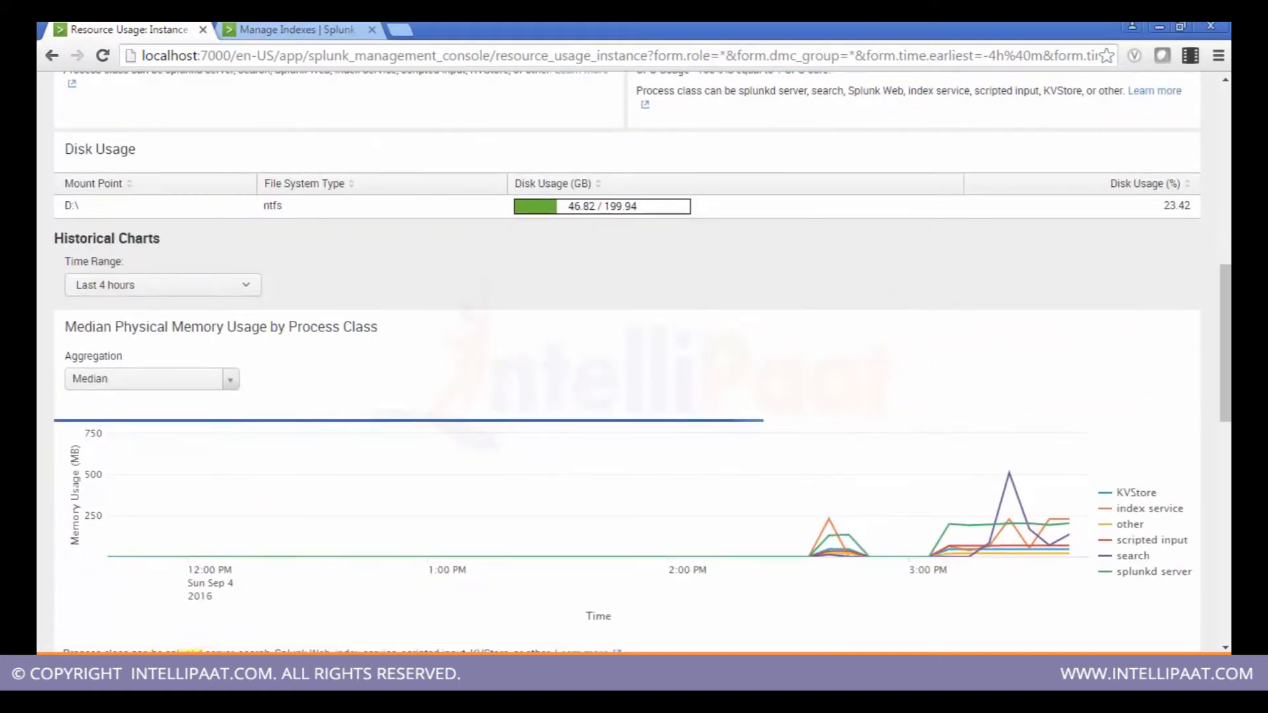
{"action": "left_click", "coordinate": [190, 681]}
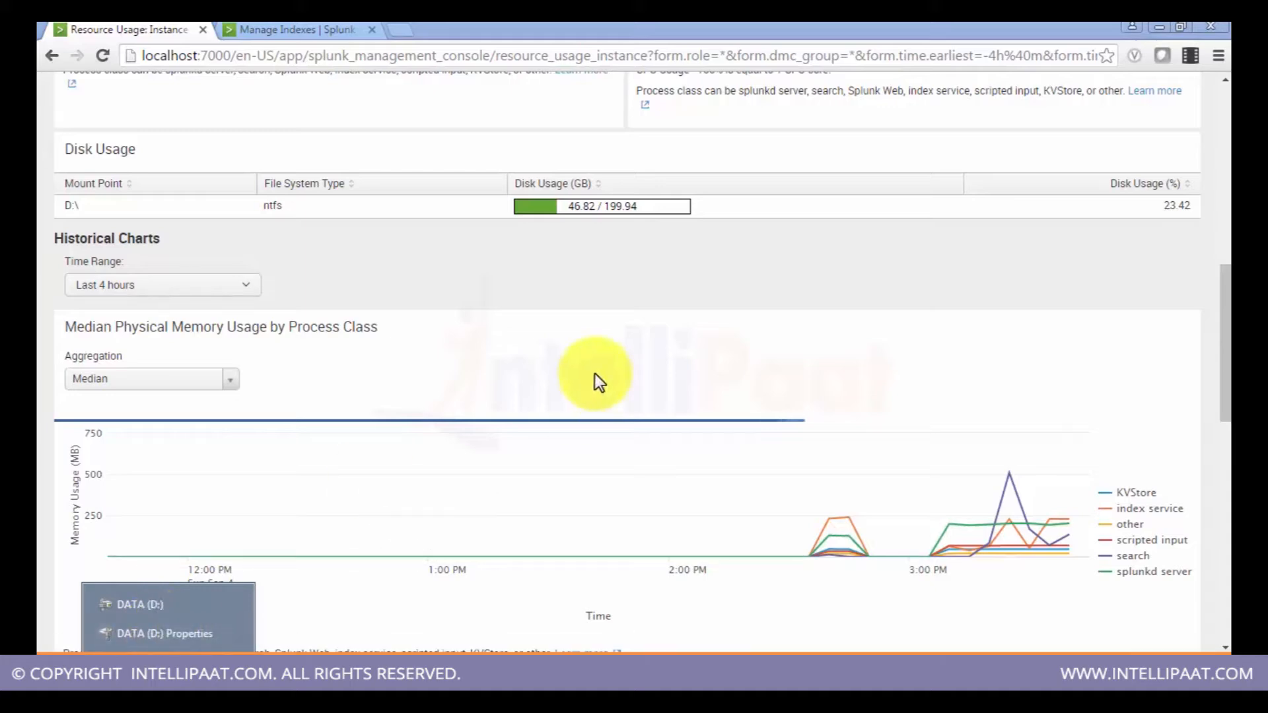
{"action": "left_click", "coordinate": [680, 330]}
{"action": "scroll", "coordinate": [680, 331], "scroll_direction": "down", "scroll_amount": 10}
{"action": "scroll", "coordinate": [680, 330], "scroll_direction": "up", "scroll_amount": 17}
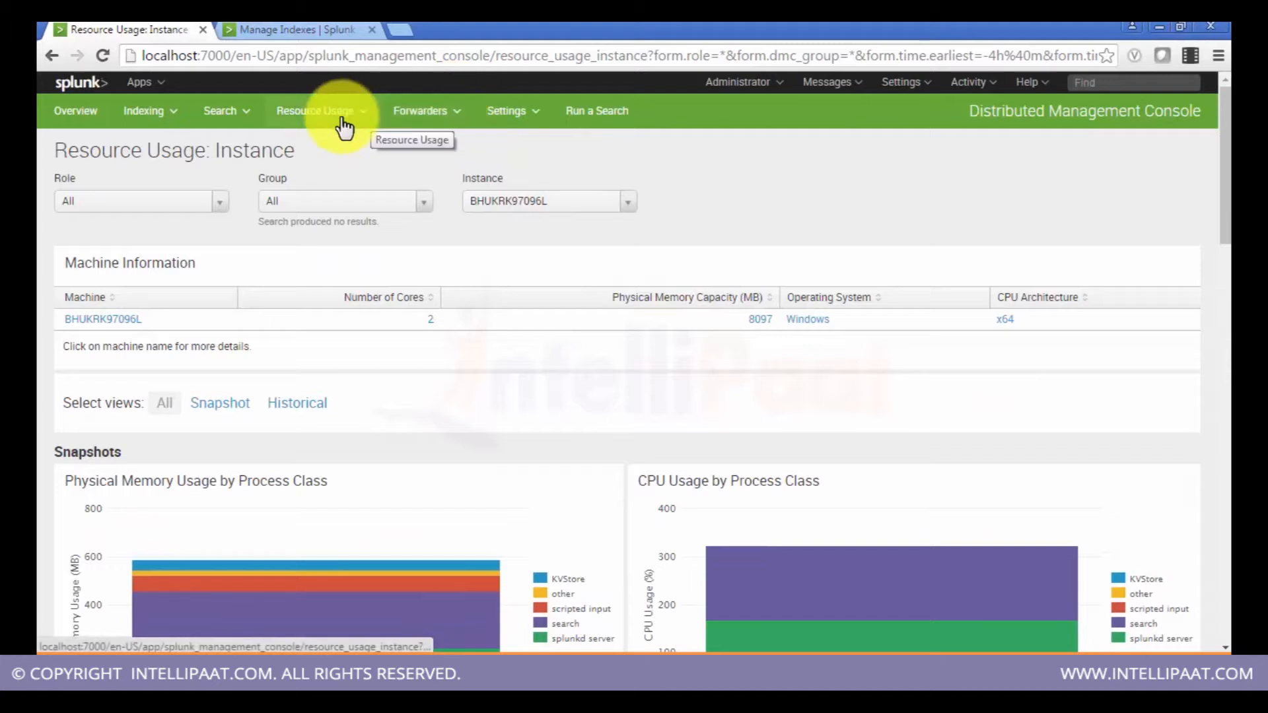
Step: Open the Run a Search page, then return to the Distributed Management Console overview
{"action": "left_click", "coordinate": [582, 111]}
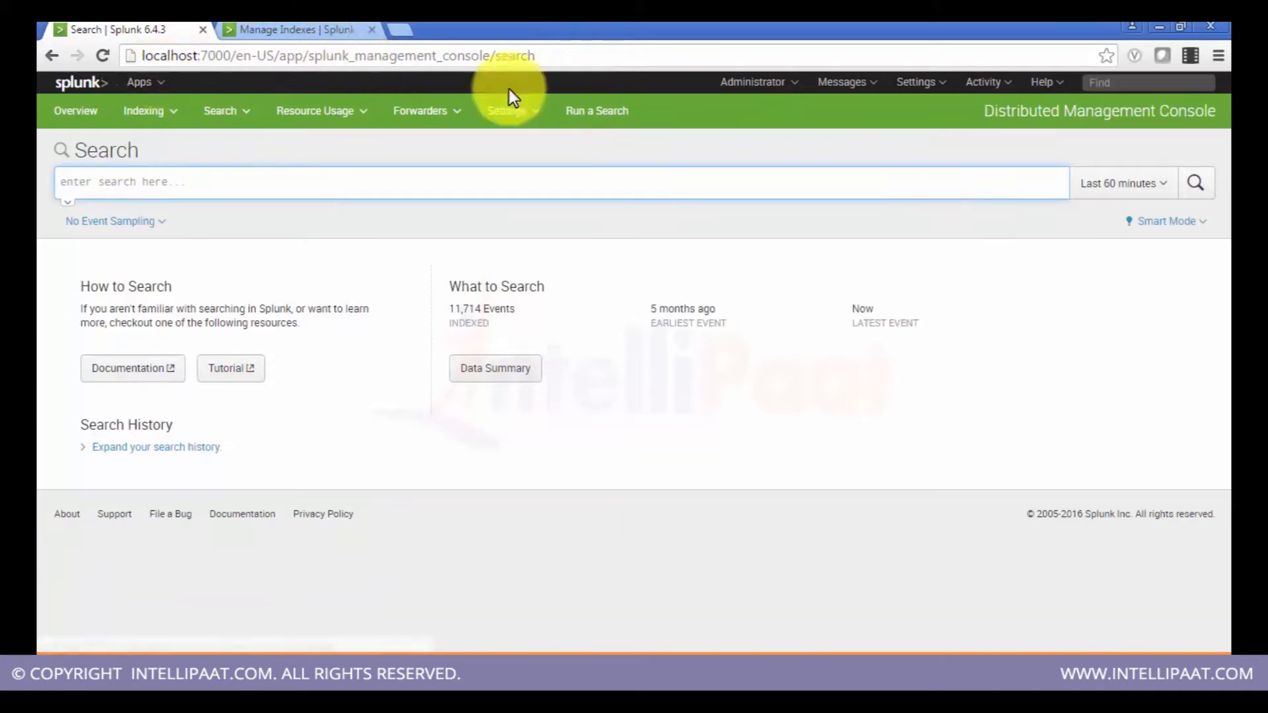
{"action": "left_click", "coordinate": [751, 80]}
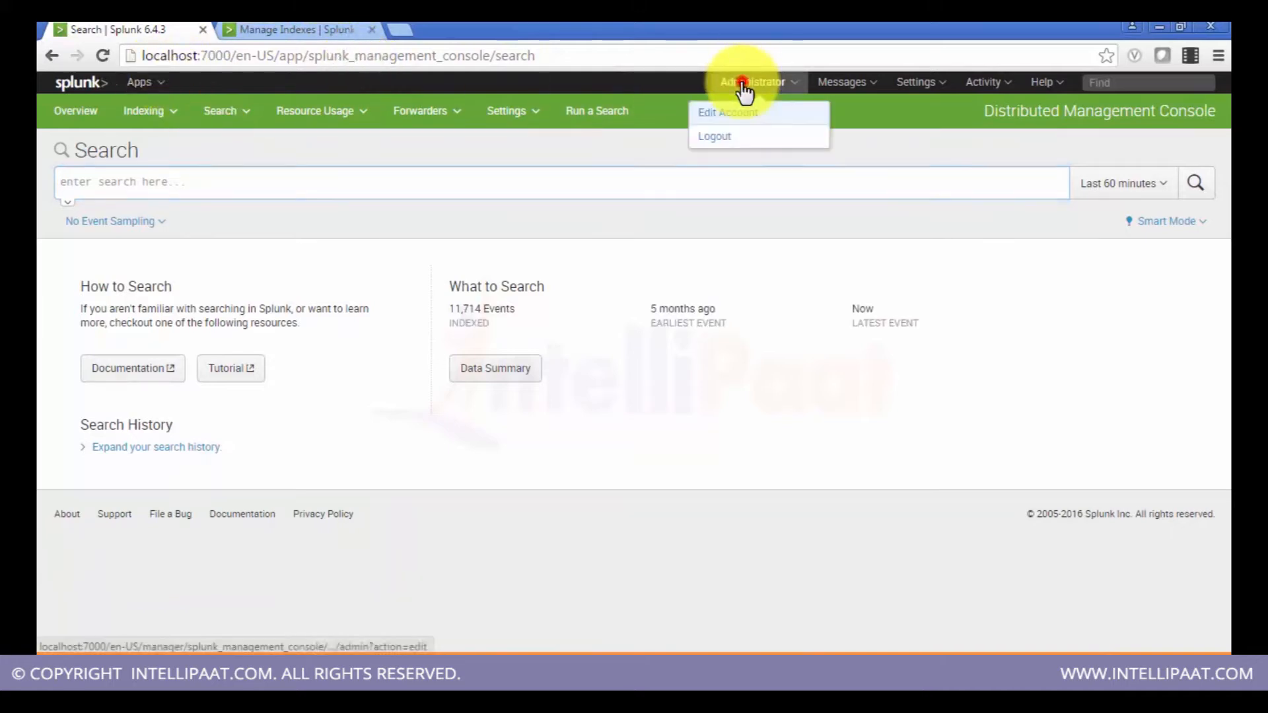
{"action": "left_click", "coordinate": [911, 84]}
{"action": "left_click", "coordinate": [710, 293]}
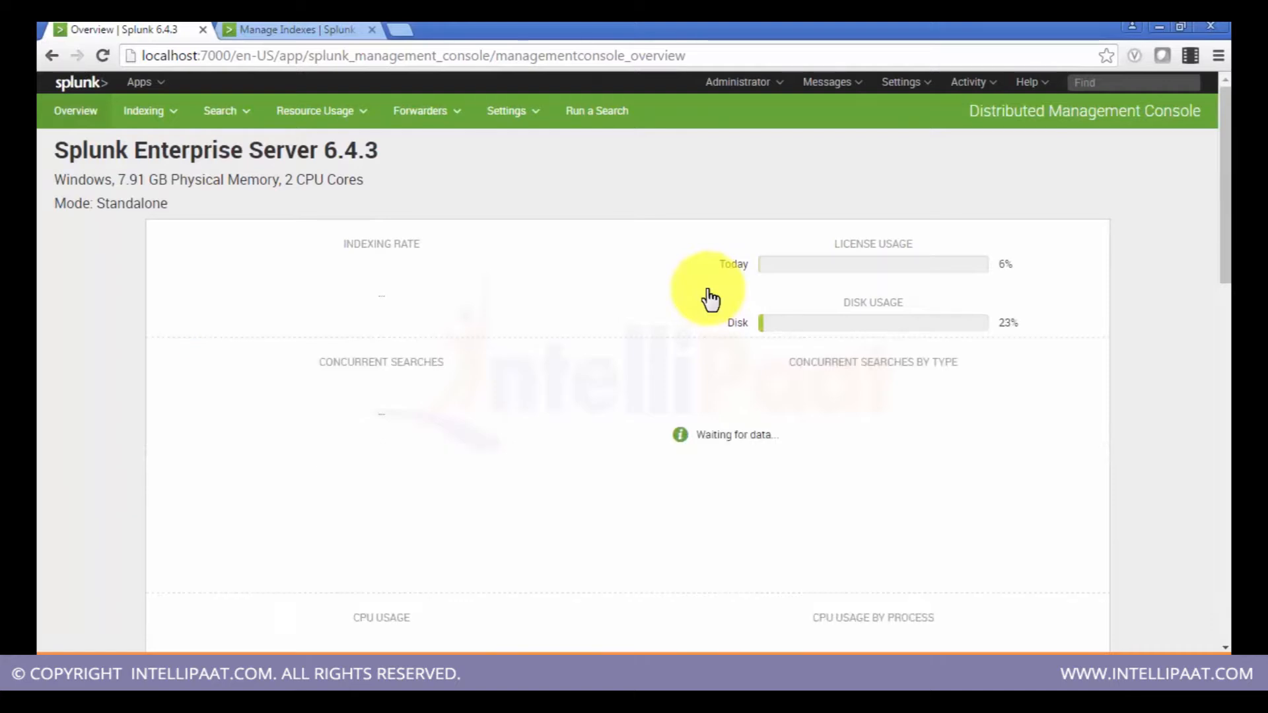
Step: Open the Jobs list from the Activity menu to review dispatched jobs, then go back to the overview
{"action": "left_click", "coordinate": [175, 109]}
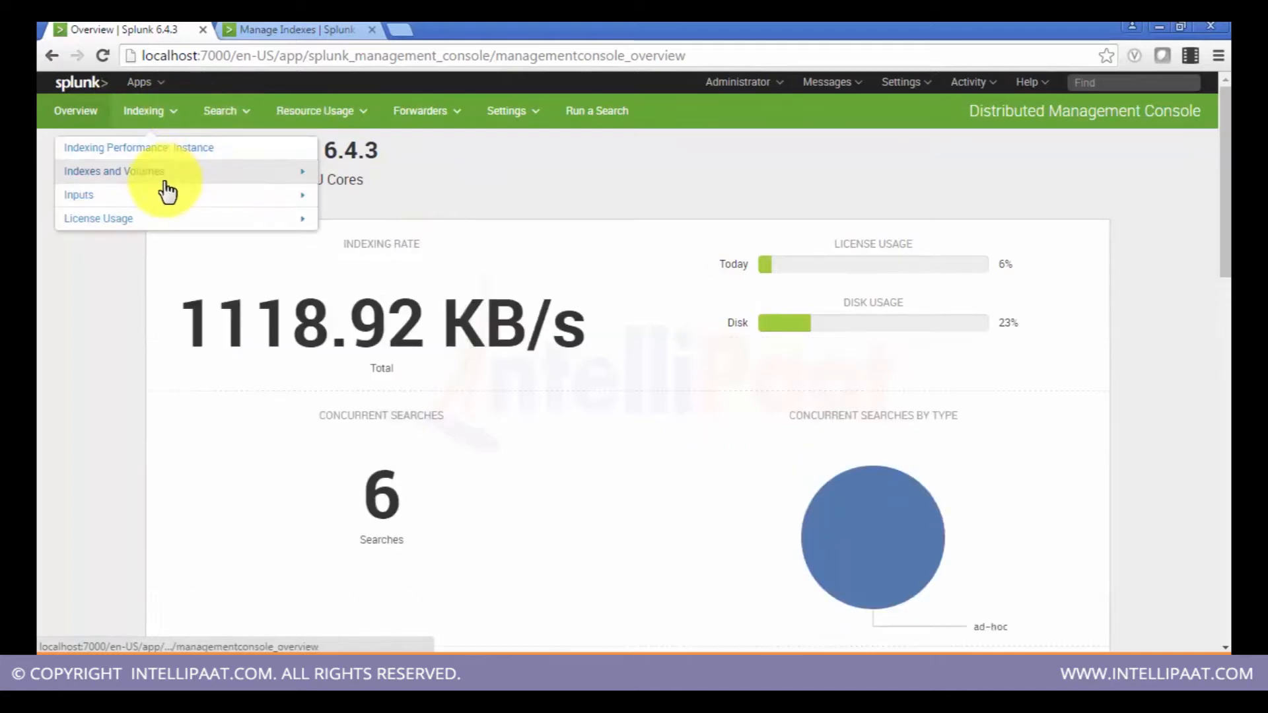
{"action": "left_click", "coordinate": [70, 437]}
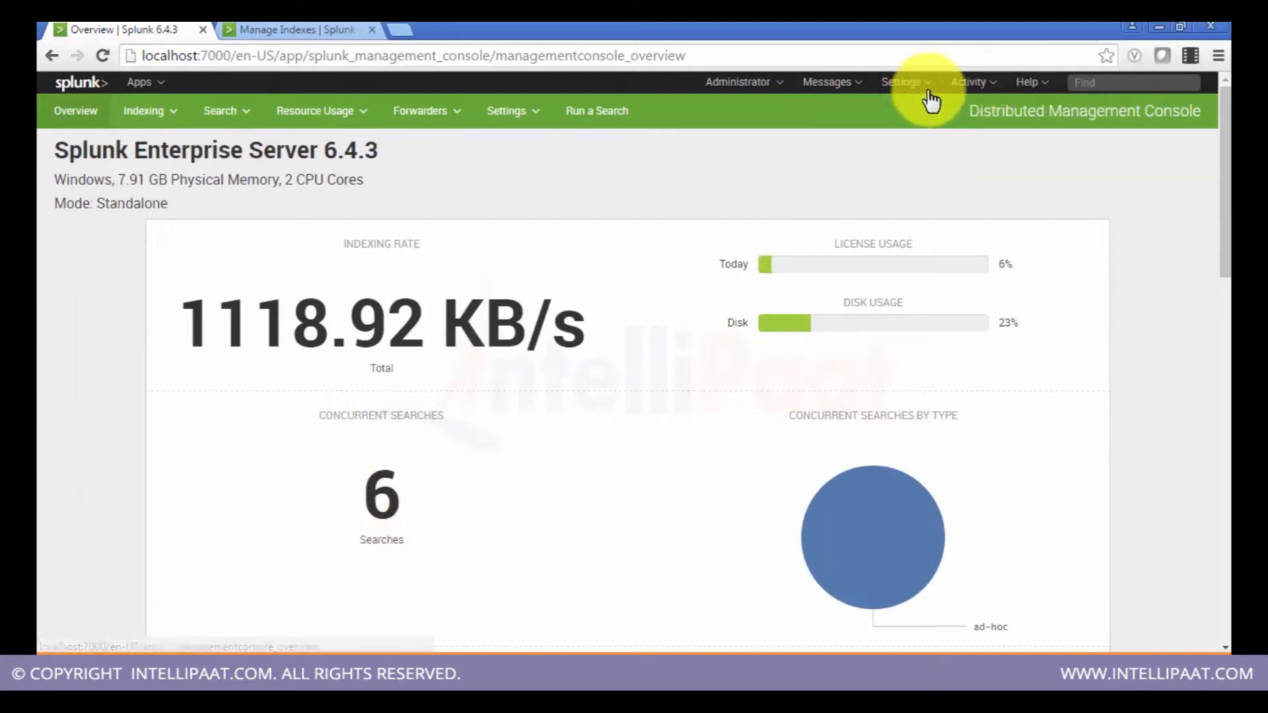
{"action": "left_click", "coordinate": [996, 86]}
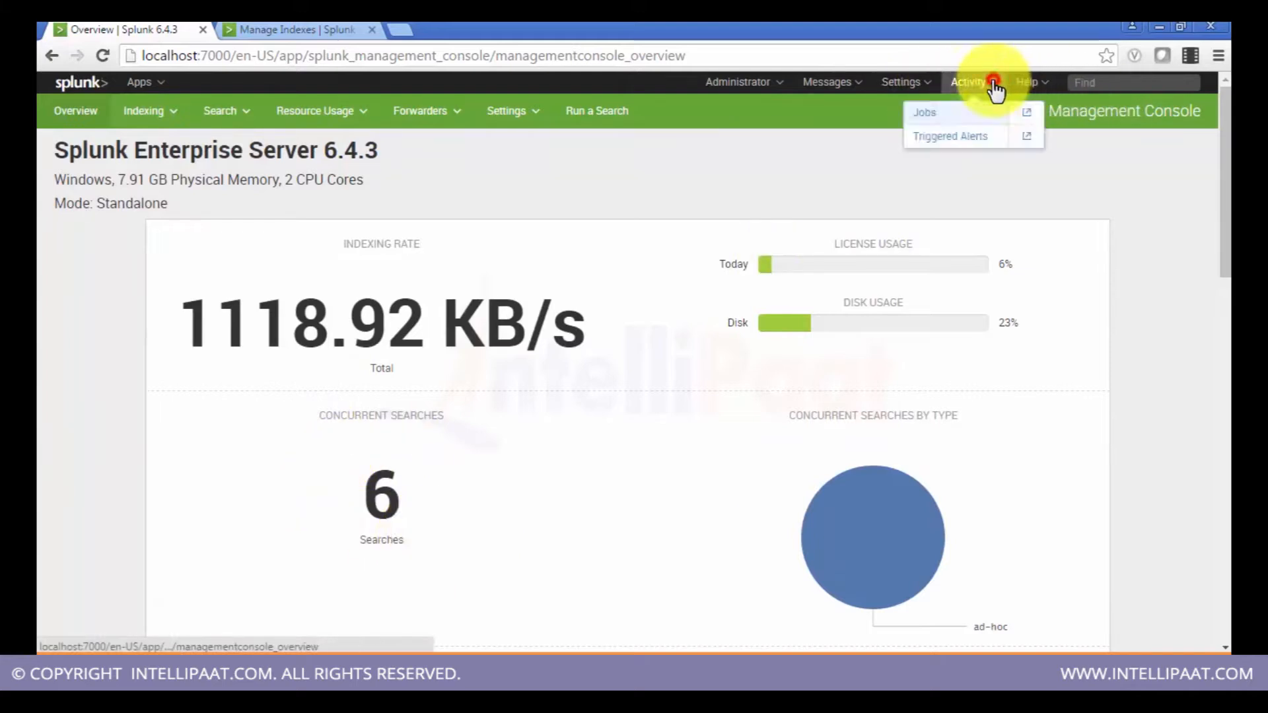
{"action": "left_click", "coordinate": [957, 114]}
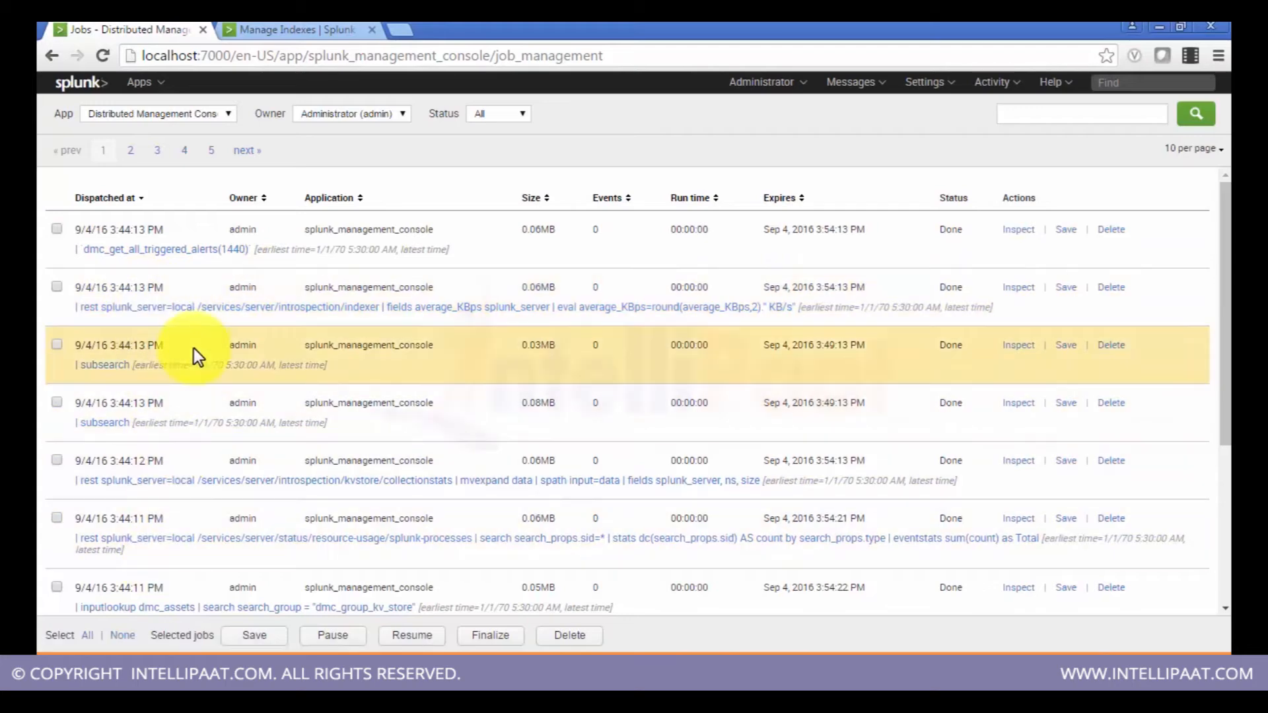
{"action": "left_click", "coordinate": [47, 56]}
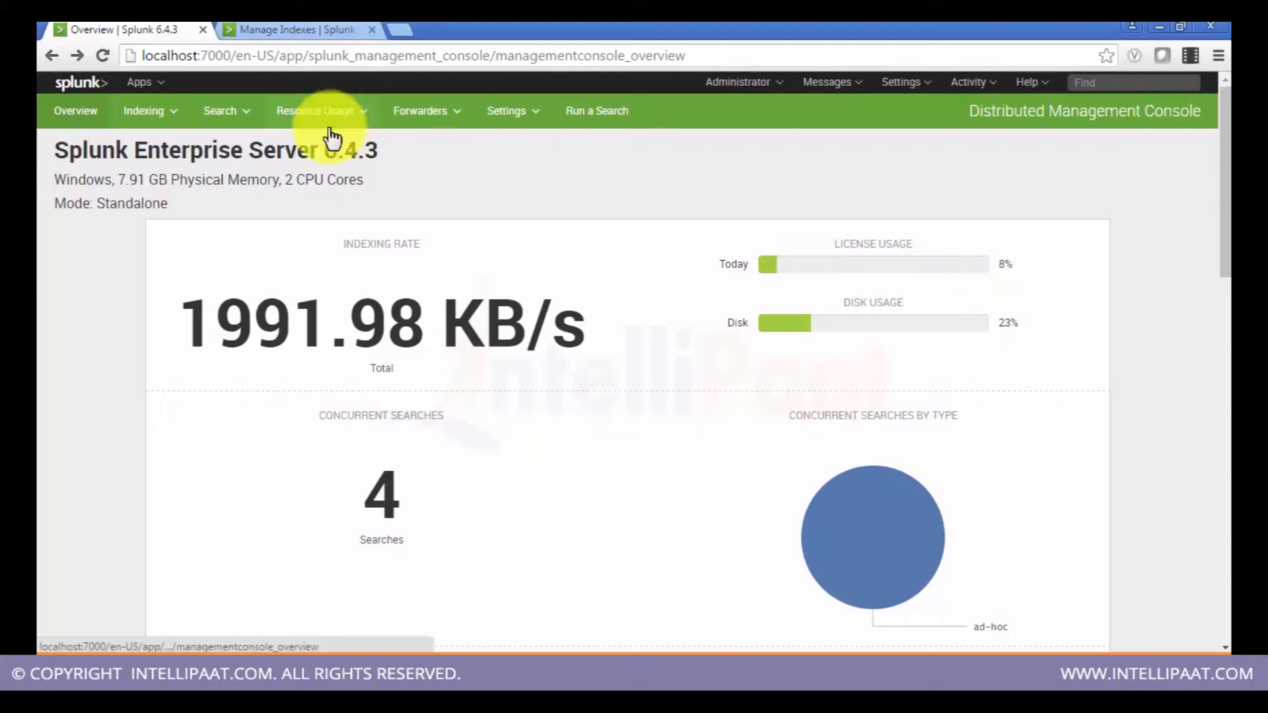
Step: Open the Indexes and Volumes: Instance dashboard and switch it to the Snapshot view
{"action": "left_click", "coordinate": [216, 132]}
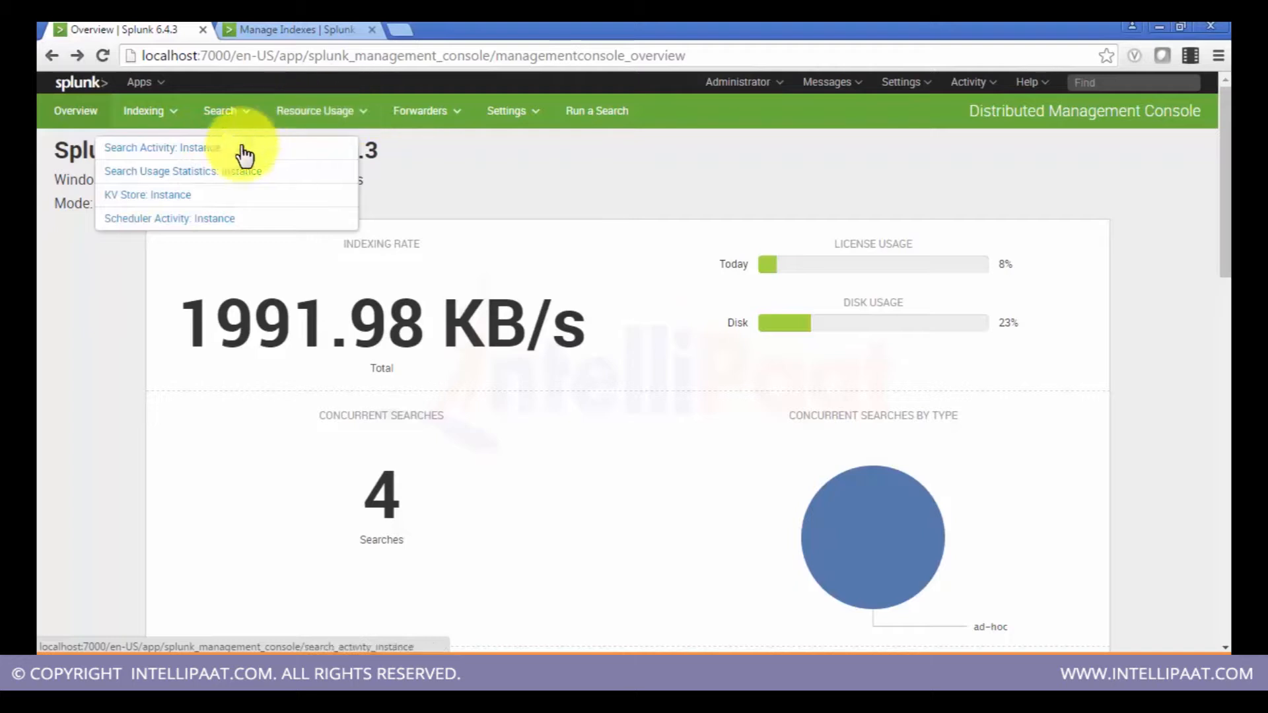
{"action": "left_click", "coordinate": [154, 114]}
{"action": "left_click", "coordinate": [160, 173]}
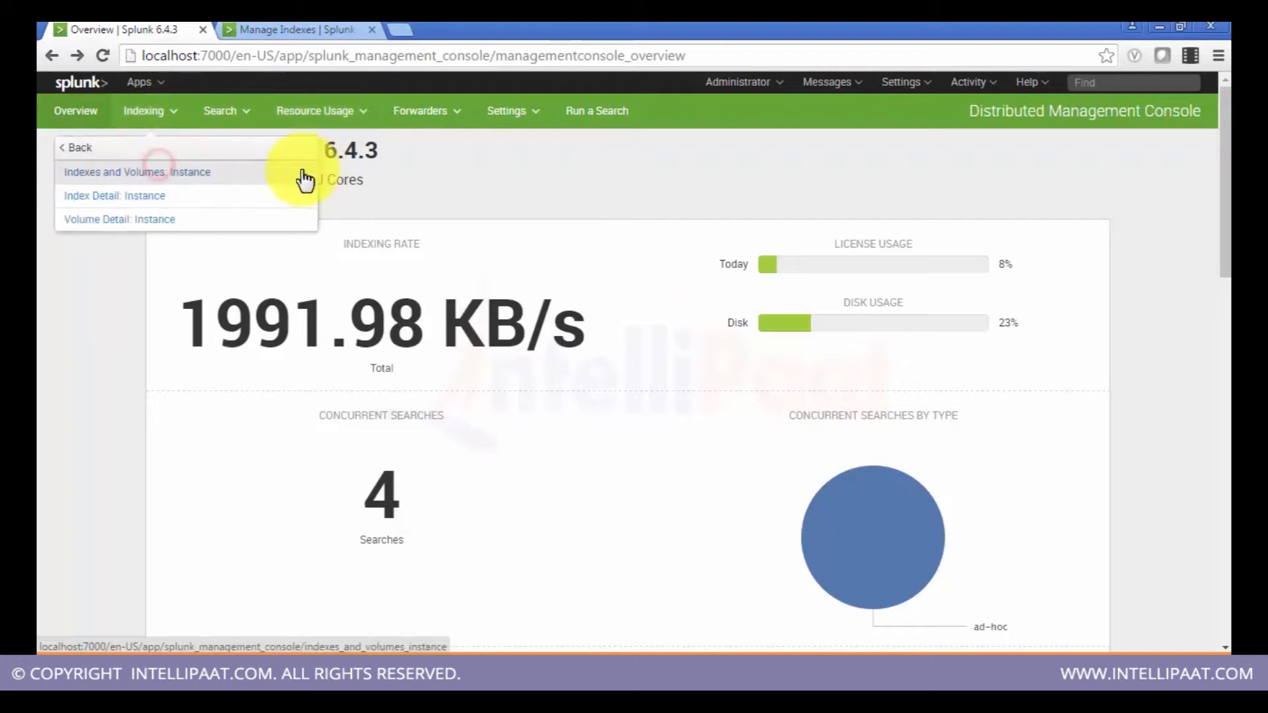
{"action": "left_click", "coordinate": [270, 177]}
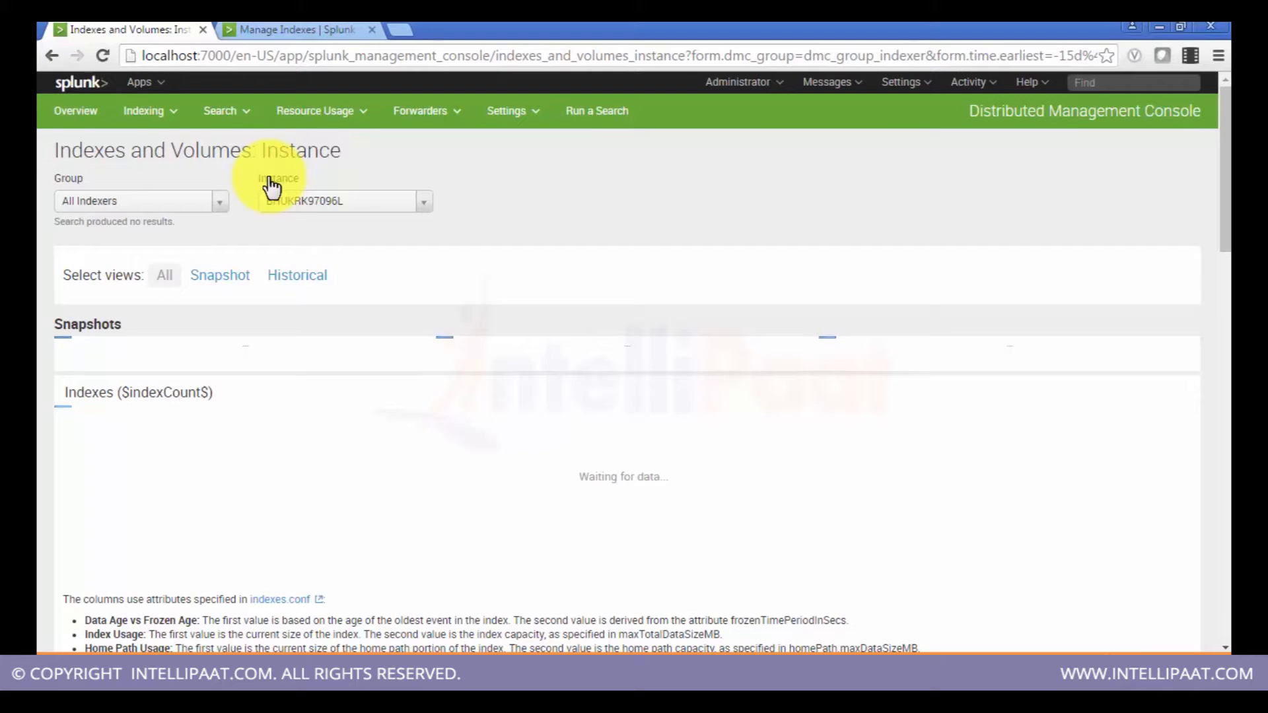
{"action": "left_click", "coordinate": [212, 286]}
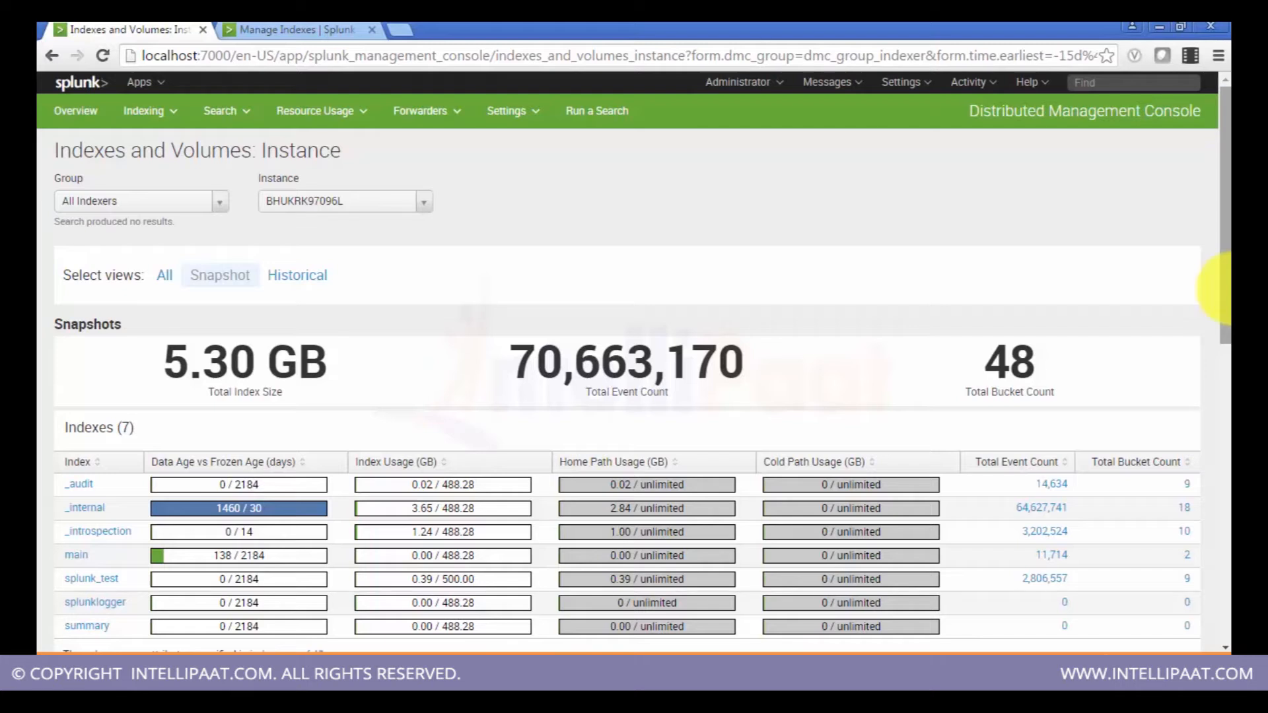
Step: Open the Indexing Performance: Instance dashboard in Snapshot view and scroll through the data pipeline diagram
{"action": "left_click", "coordinate": [147, 127]}
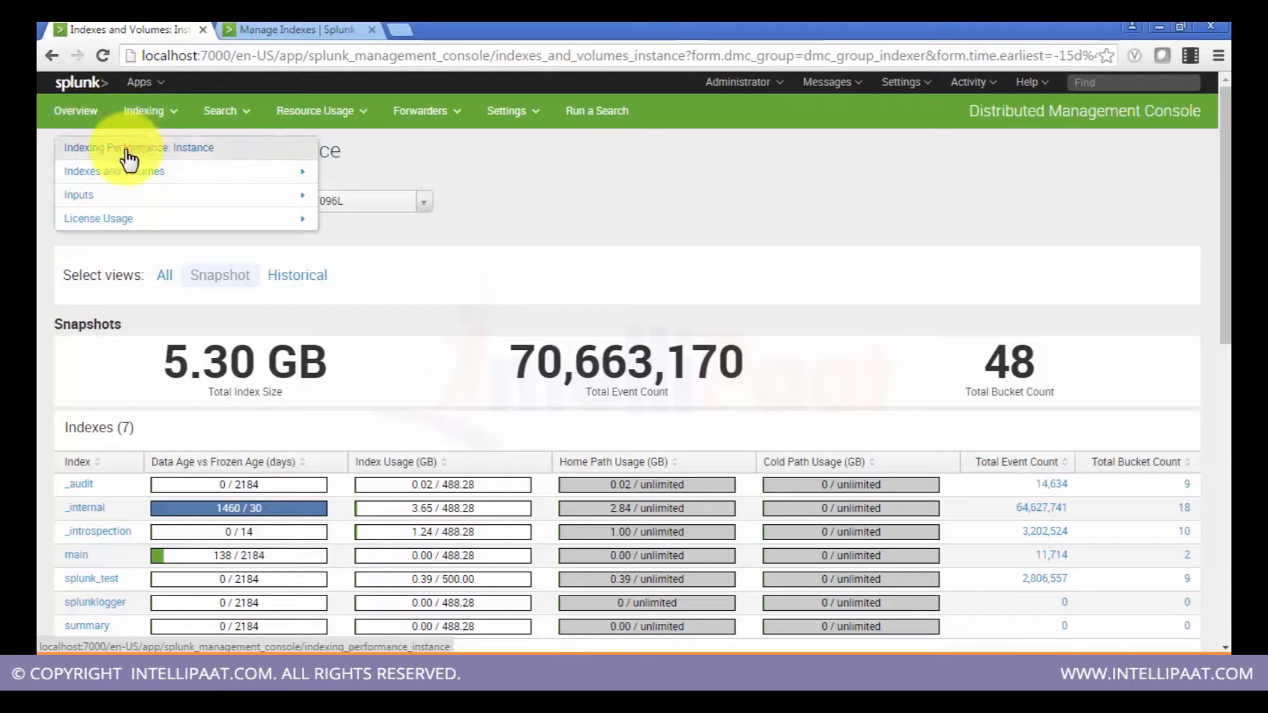
{"action": "left_click", "coordinate": [127, 149]}
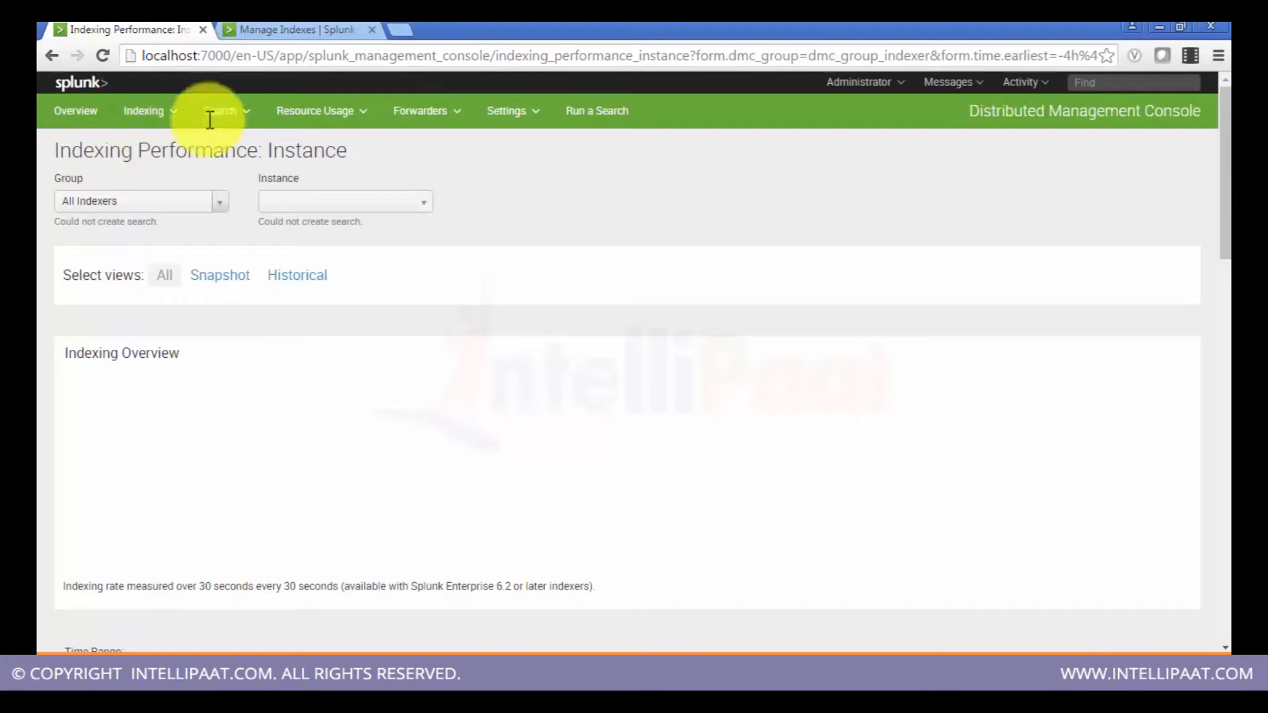
{"action": "left_click", "coordinate": [224, 289]}
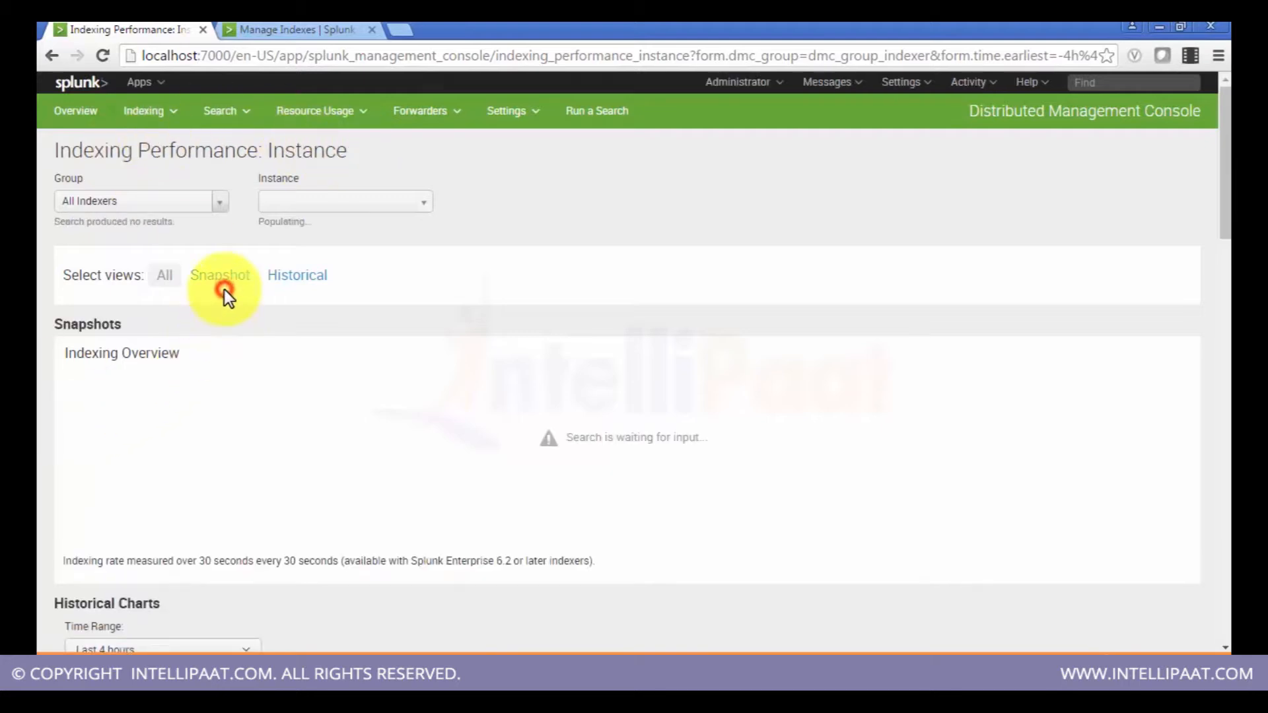
{"action": "left_click", "coordinate": [230, 286]}
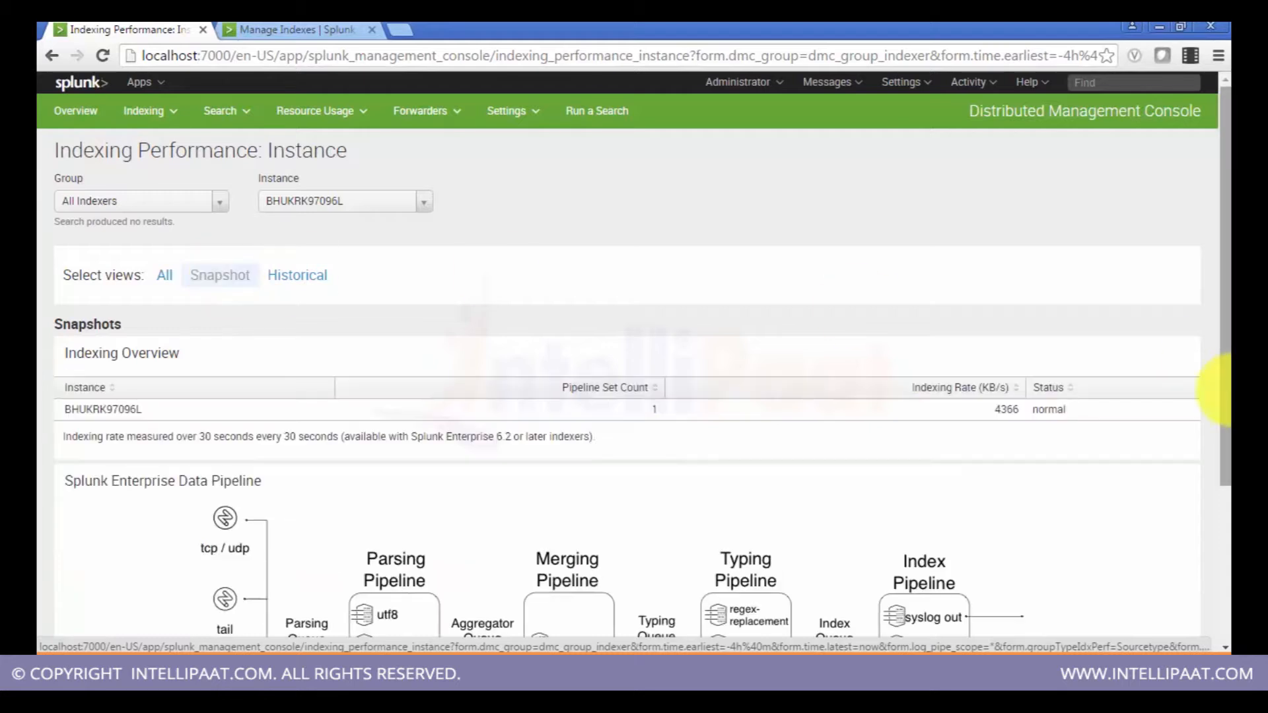
{"action": "scroll", "coordinate": [1218, 389], "scroll_direction": "down", "scroll_amount": 2}
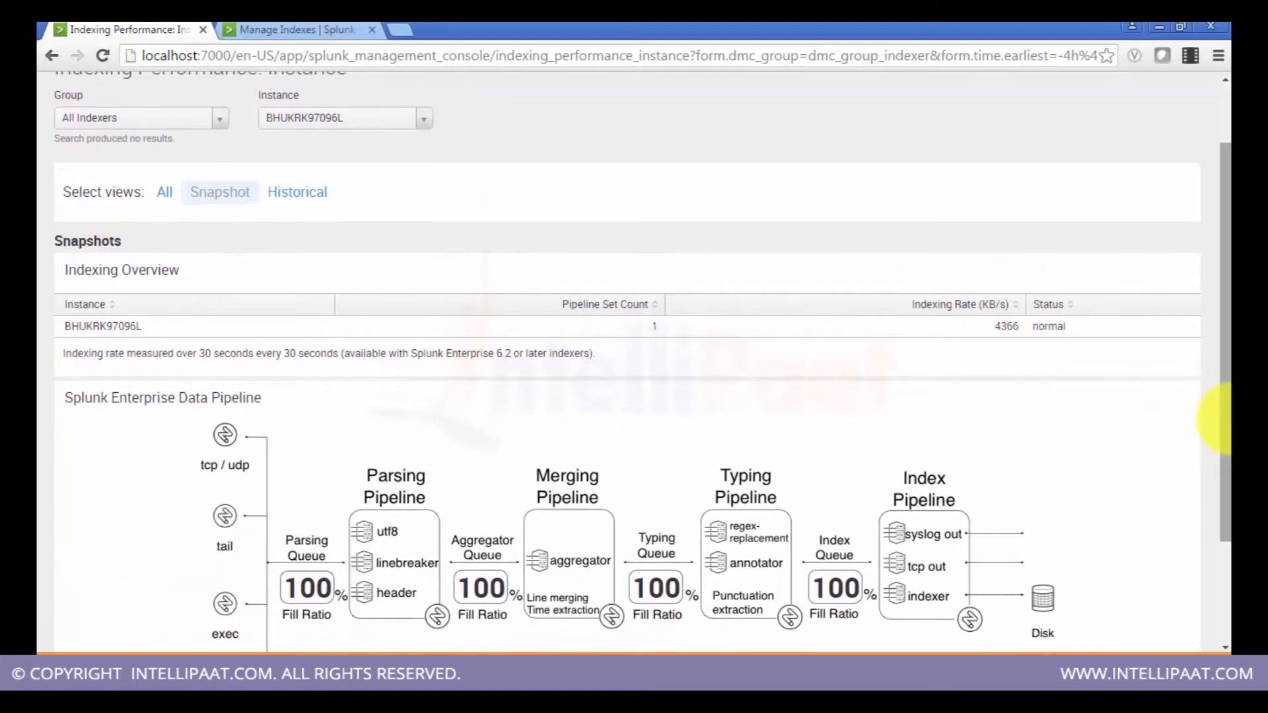
{"action": "left_click_drag", "start_coordinate": [1219, 419], "coordinate": [1211, 291]}
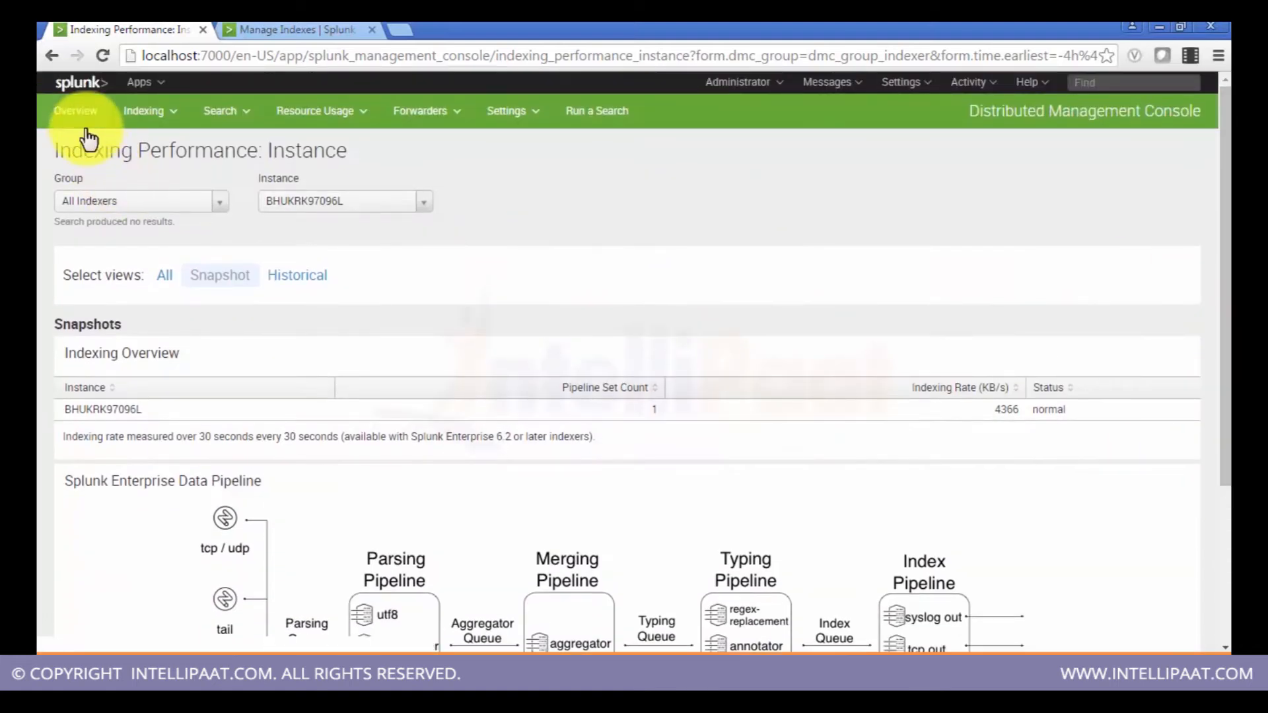
Step: Go to the Splunk home page and reopen the Distributed Management Console
{"action": "left_click", "coordinate": [81, 88]}
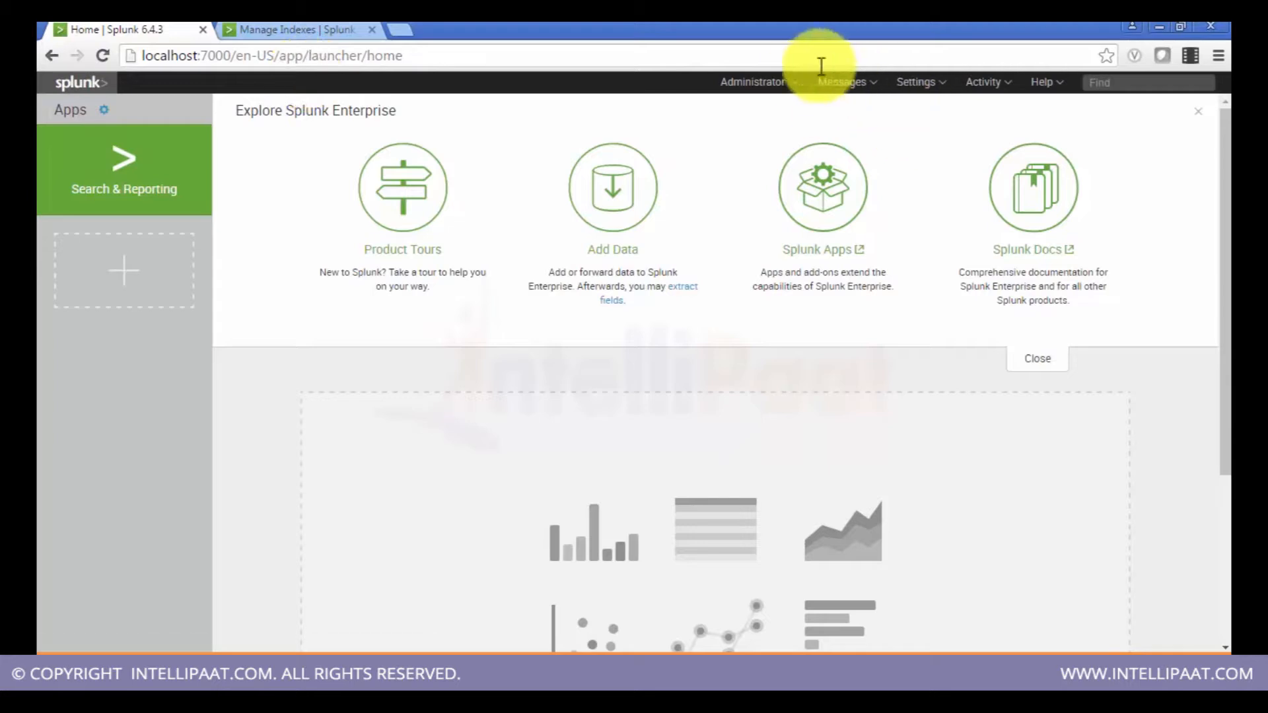
{"action": "left_click", "coordinate": [932, 91]}
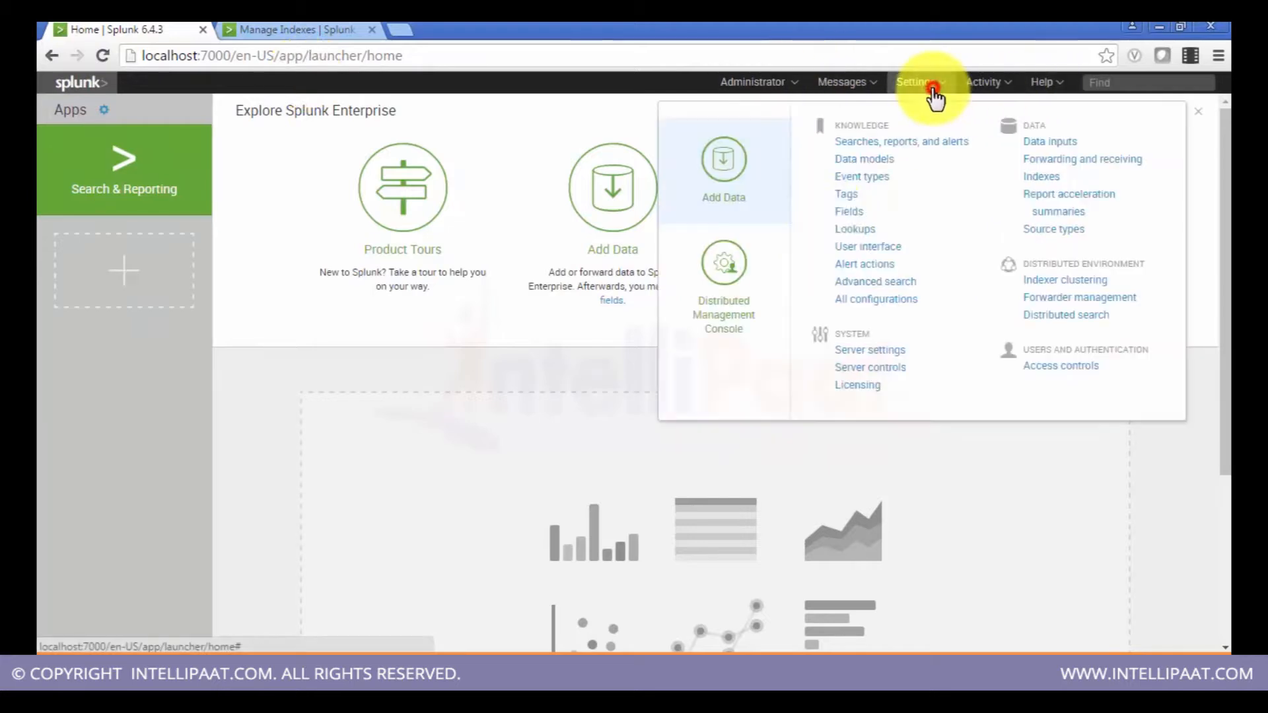
{"action": "left_click", "coordinate": [735, 302]}
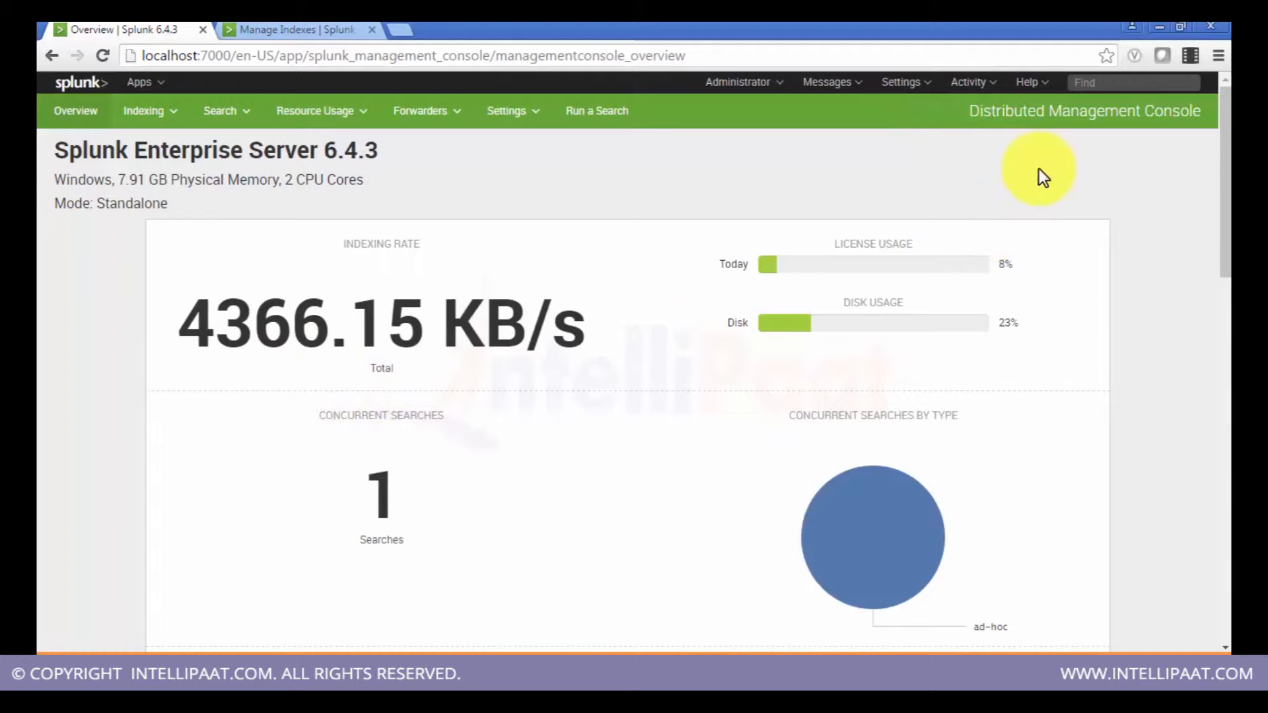
Step: Reload the Distributed Management Console overview page
{"action": "left_click_drag", "start_coordinate": [1225, 170], "coordinate": [1215, 104]}
{"action": "left_click", "coordinate": [1214, 98]}
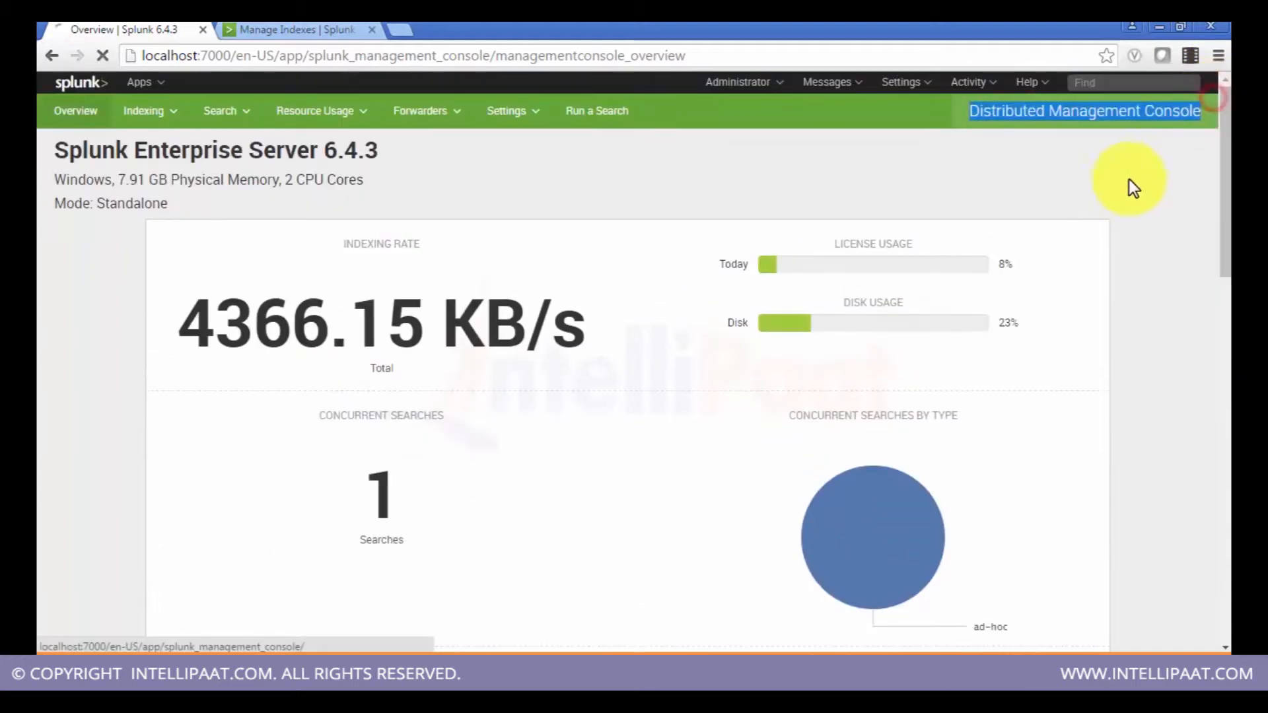
{"action": "left_click", "coordinate": [1125, 181]}
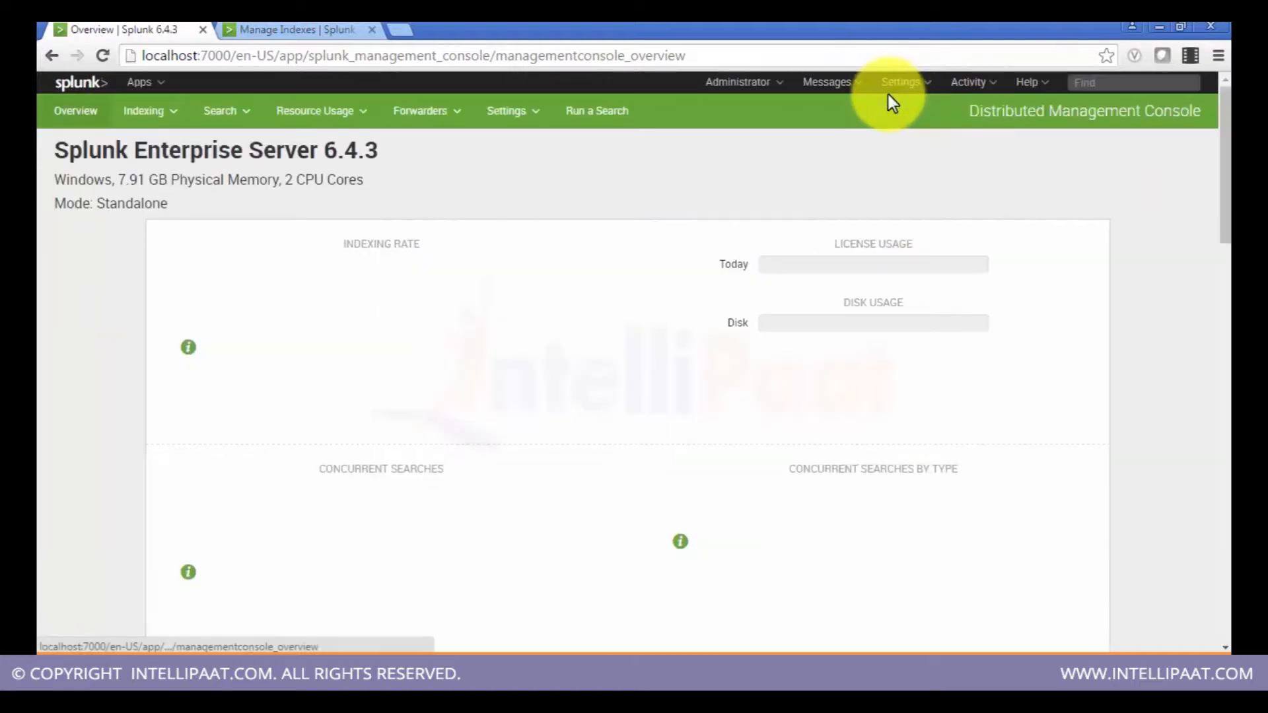
Step: Open the Indexer clustering settings page
{"action": "left_click", "coordinate": [892, 87]}
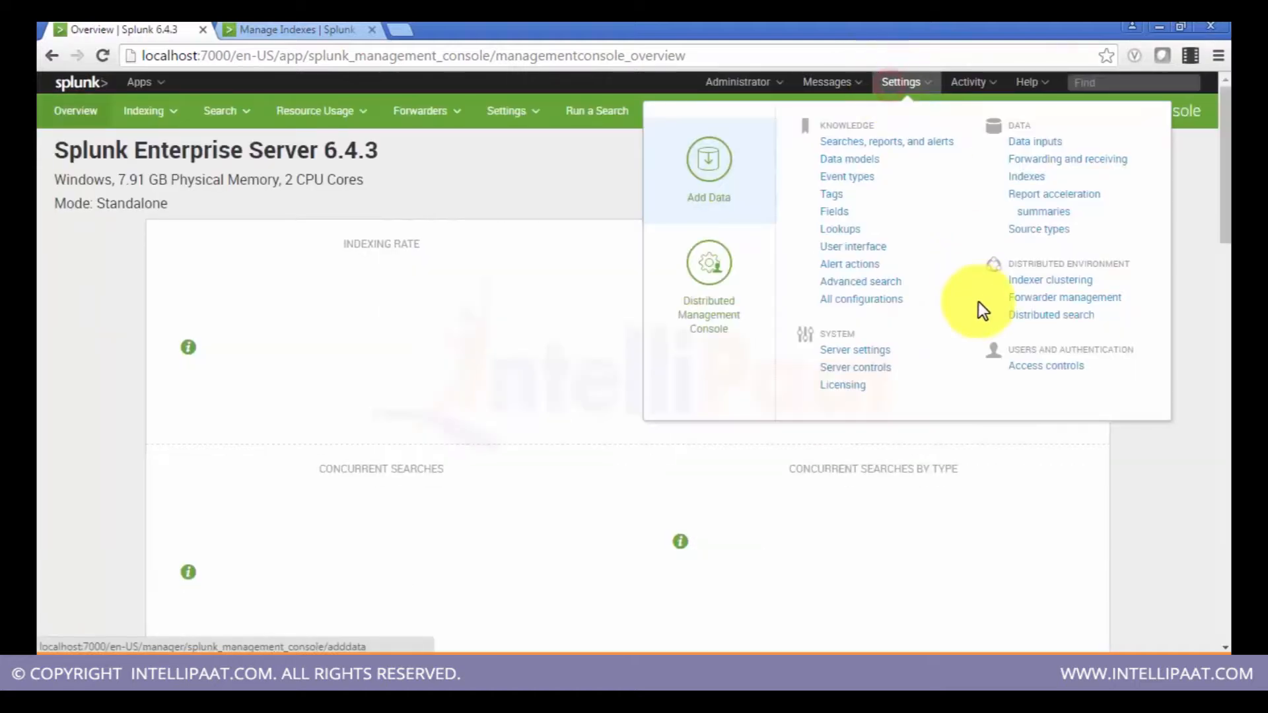
{"action": "left_click", "coordinate": [1054, 285]}
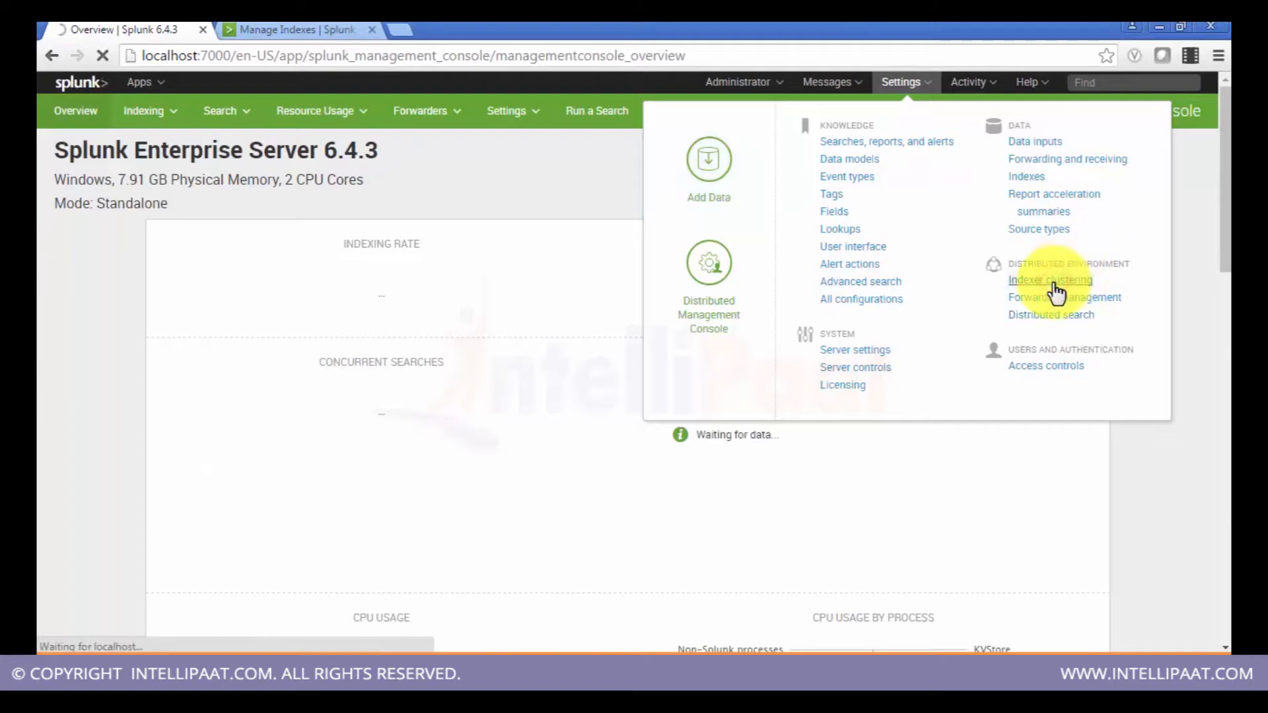
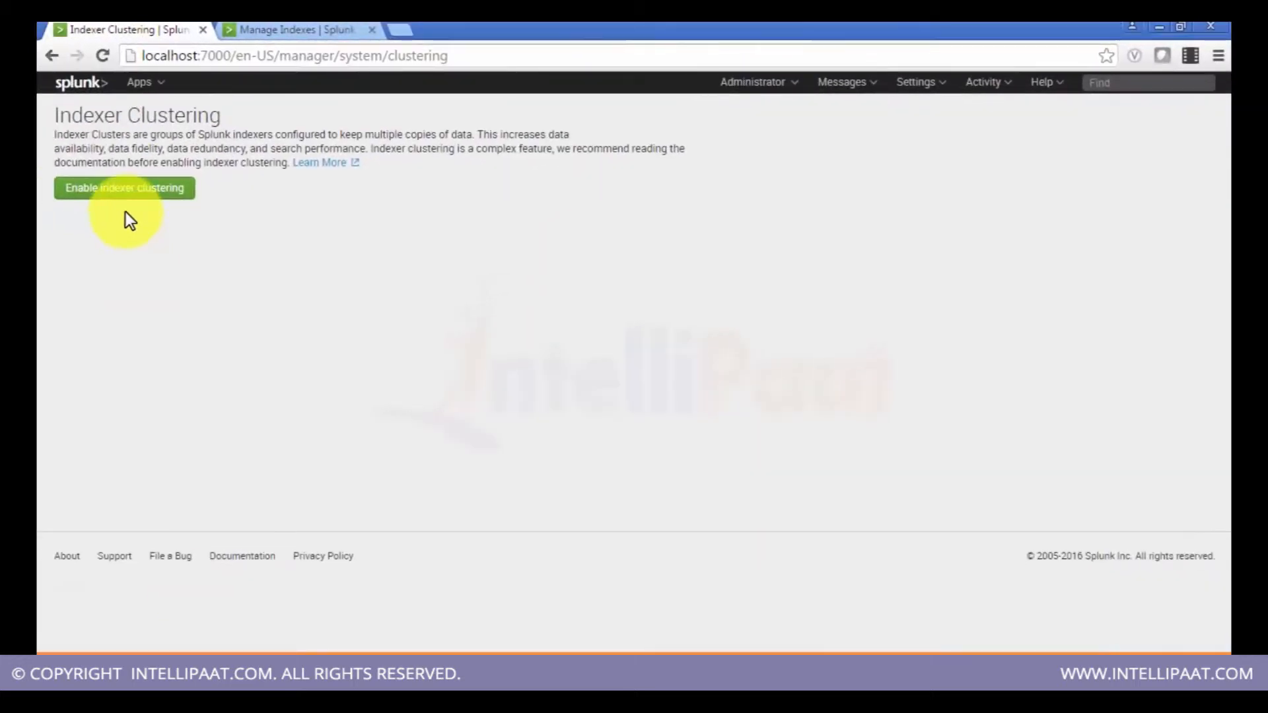
Step: Start enabling indexer clustering and review the master node configuration fields before going back
{"action": "left_click", "coordinate": [121, 193]}
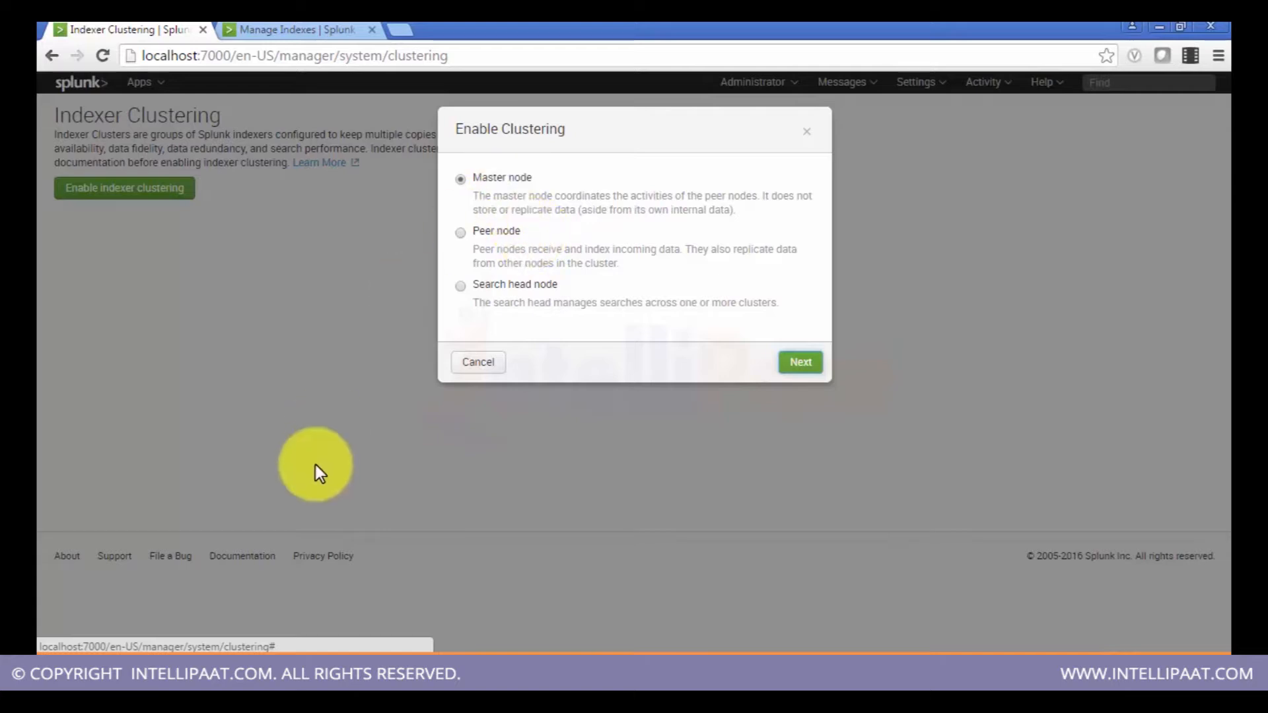
{"action": "left_click", "coordinate": [800, 362]}
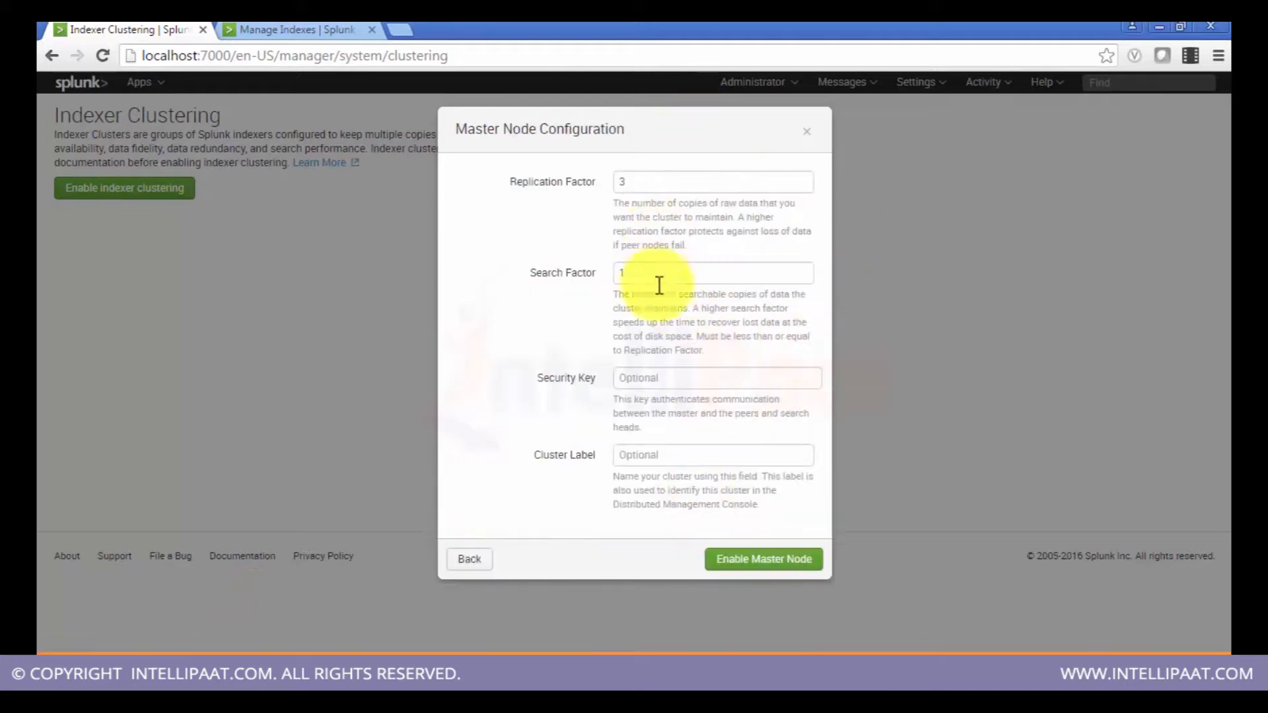
{"action": "left_click", "coordinate": [470, 559]}
Step: Choose the peer node role and review the peer node configuration fields, then return to the role choice
{"action": "left_click", "coordinate": [460, 235]}
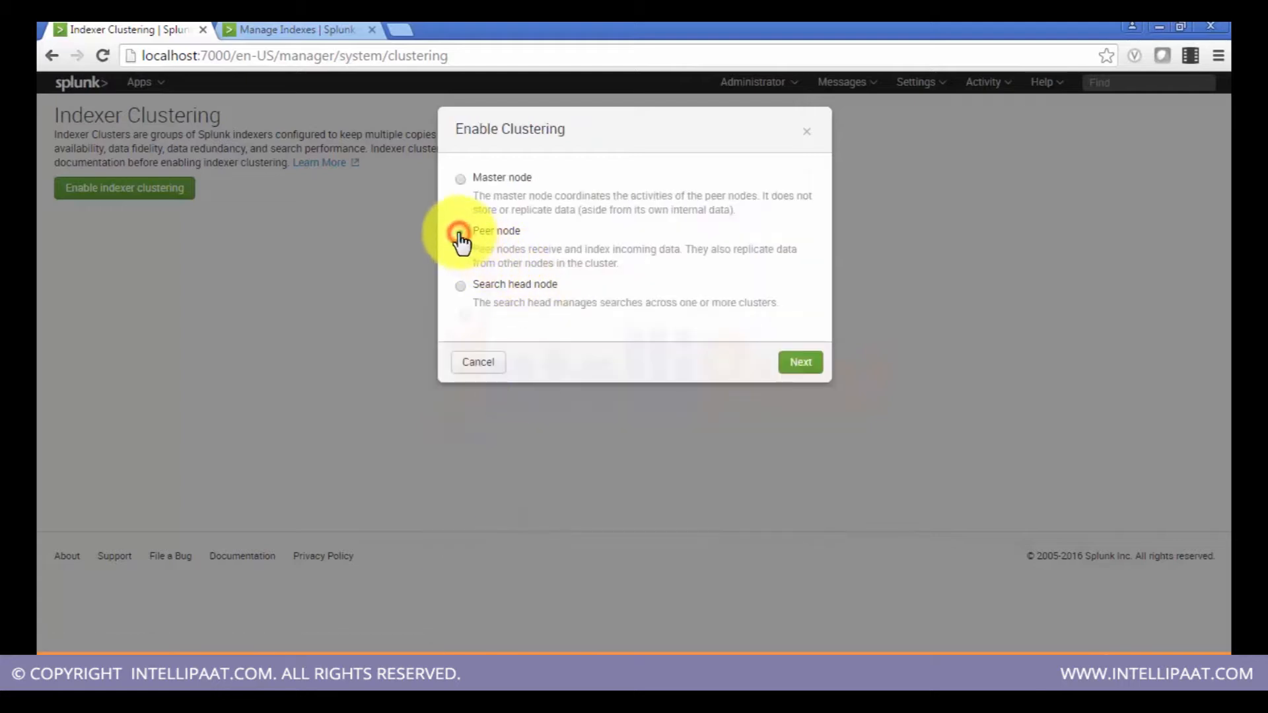
{"action": "left_click", "coordinate": [787, 372]}
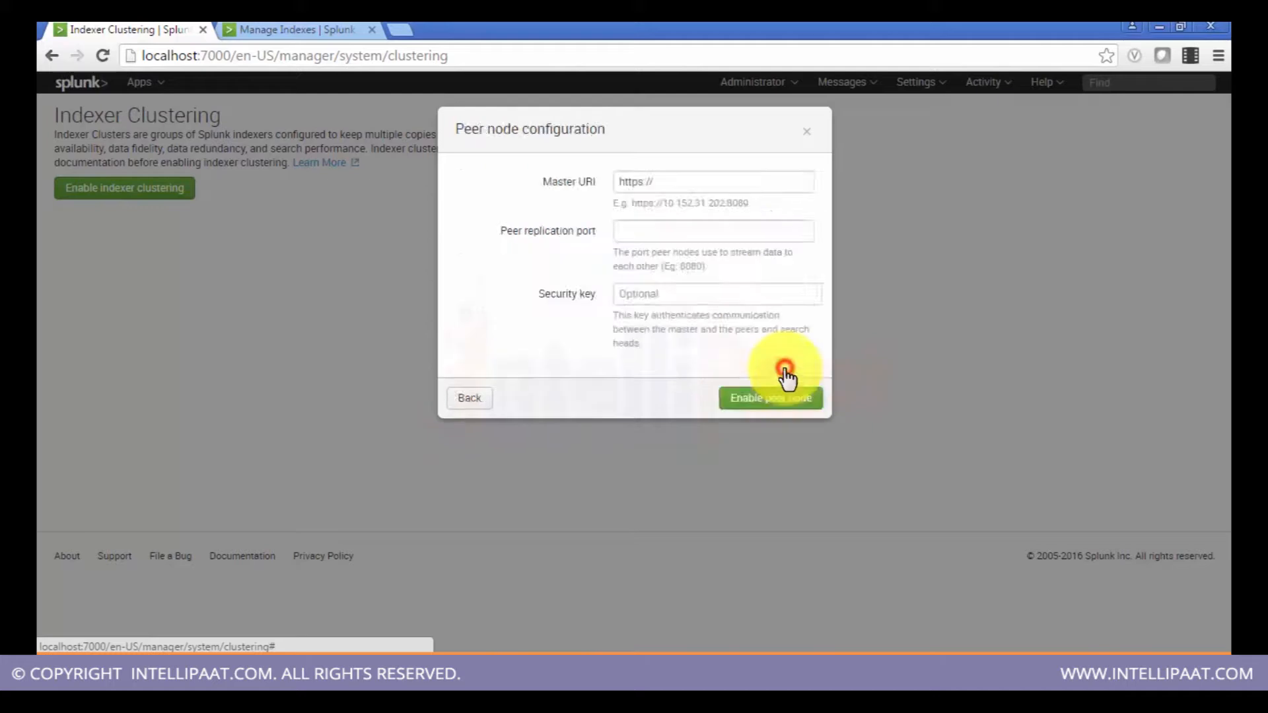
{"action": "left_click", "coordinate": [721, 175]}
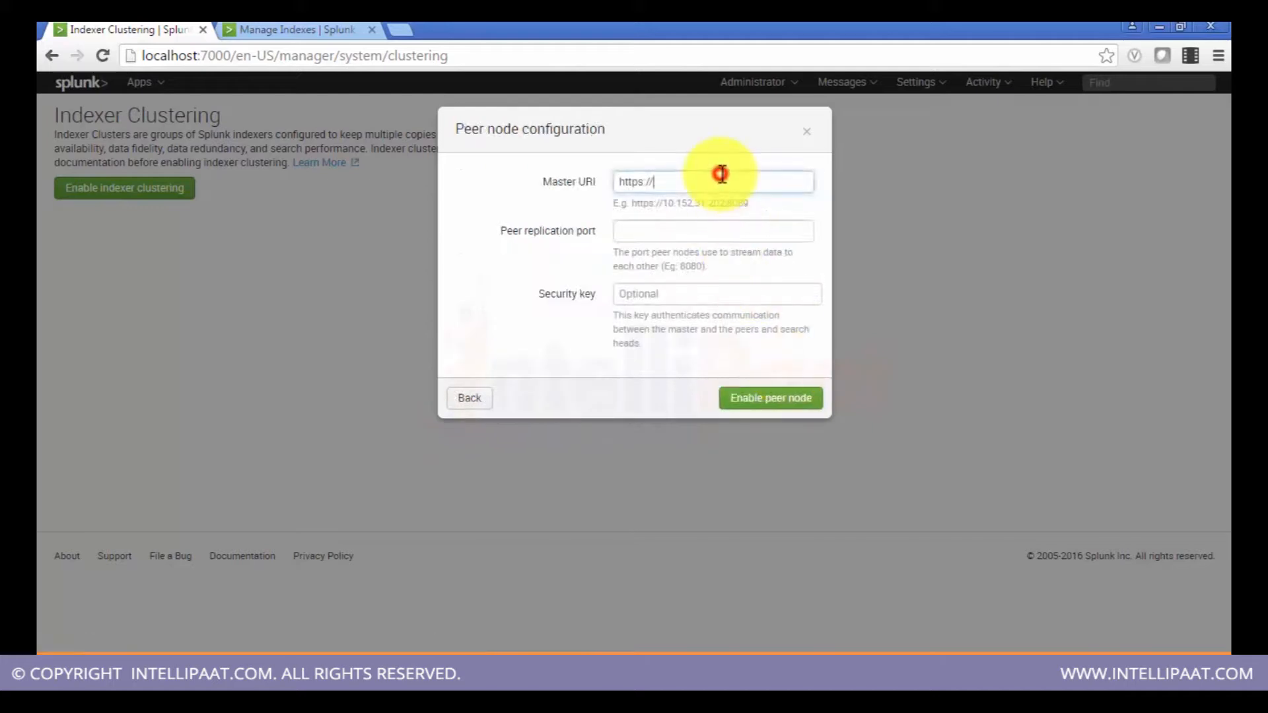
{"action": "left_click", "coordinate": [688, 232]}
{"action": "left_click", "coordinate": [668, 291]}
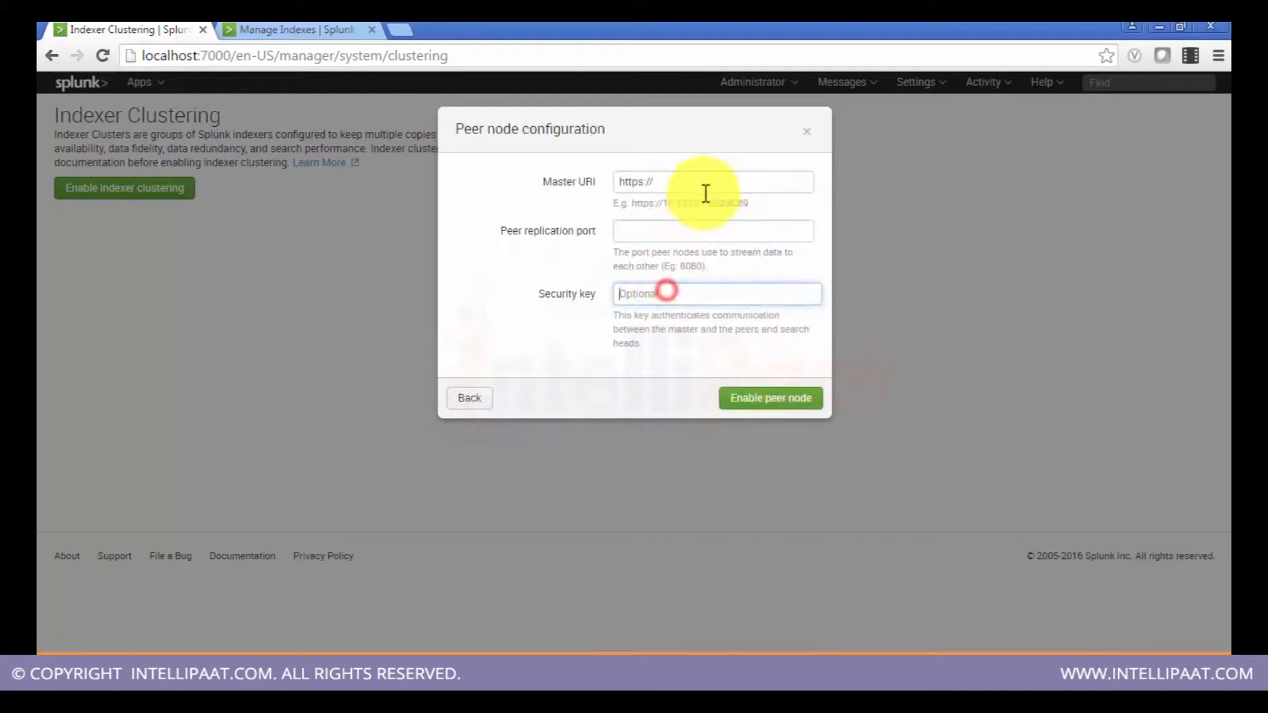
{"action": "left_click", "coordinate": [700, 187]}
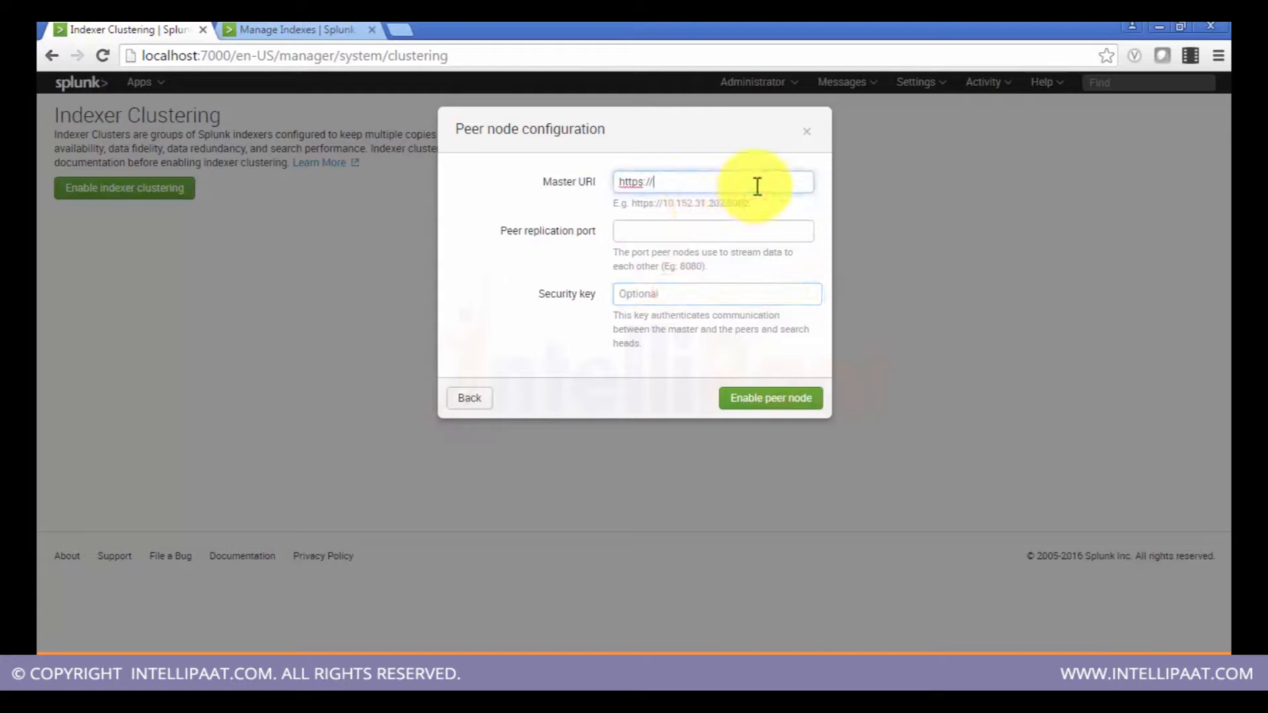
{"action": "double_click", "coordinate": [739, 204]}
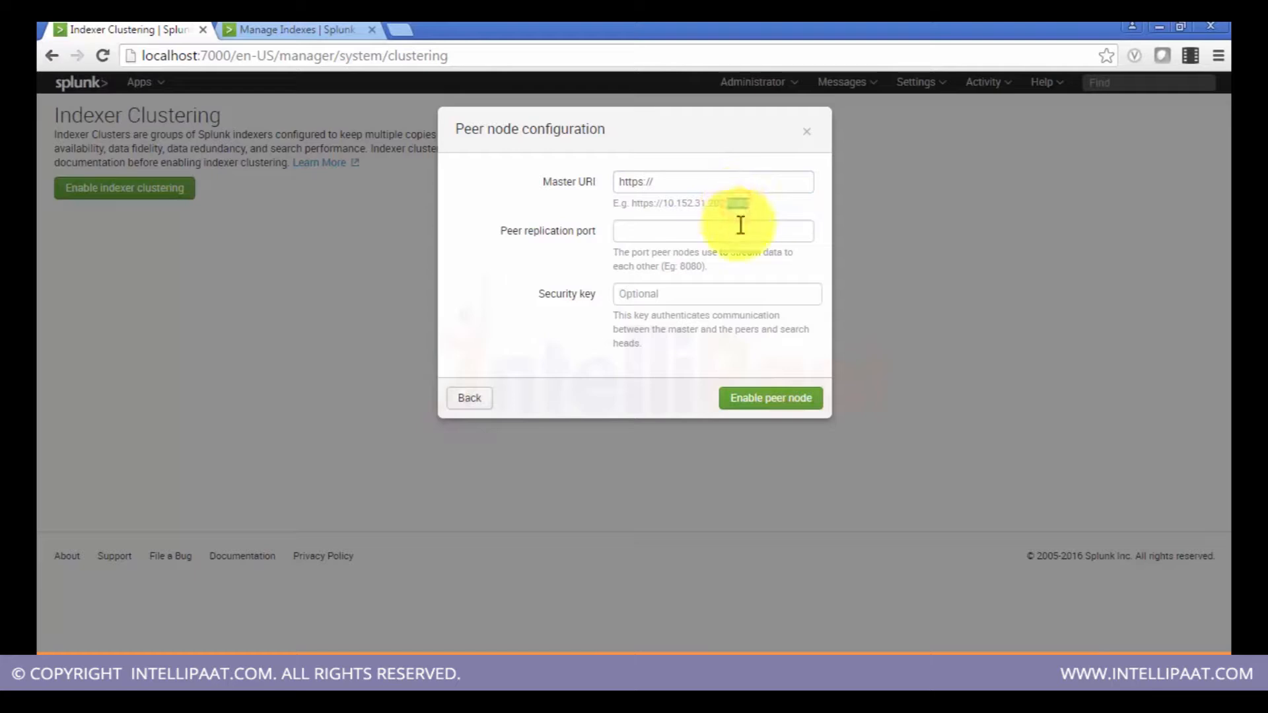
{"action": "left_click", "coordinate": [740, 226]}
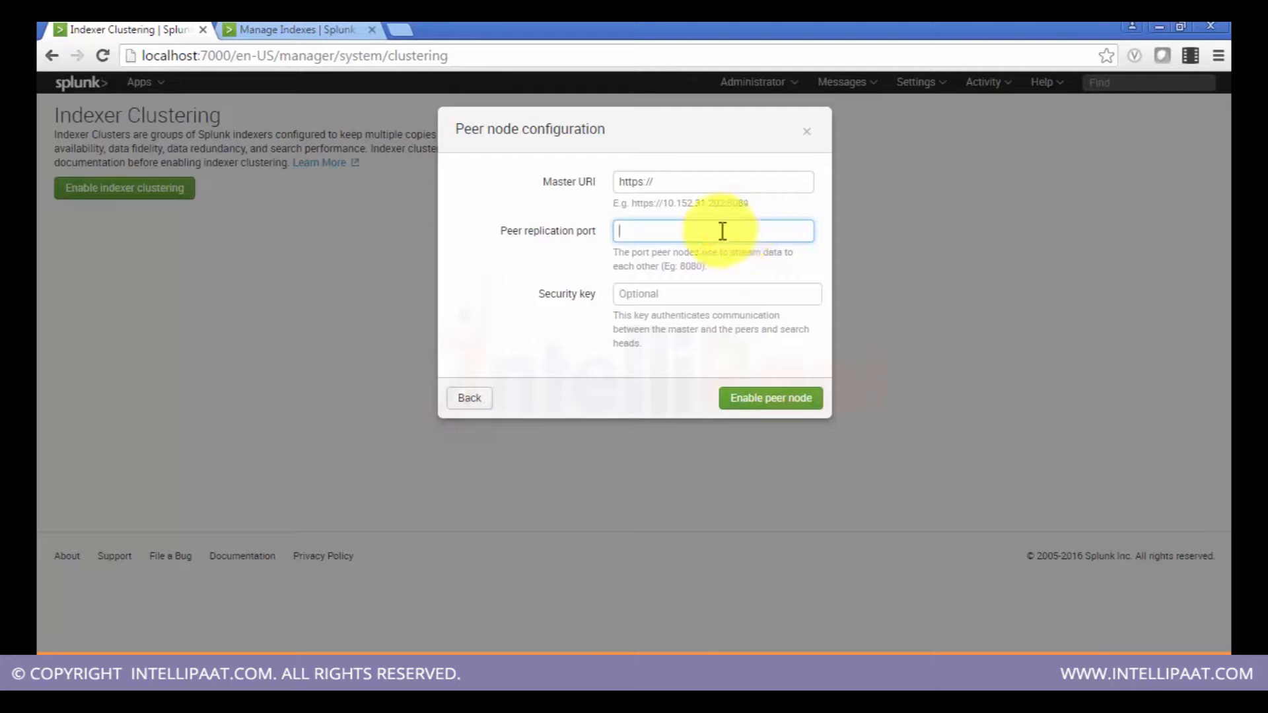
{"action": "left_click", "coordinate": [663, 294]}
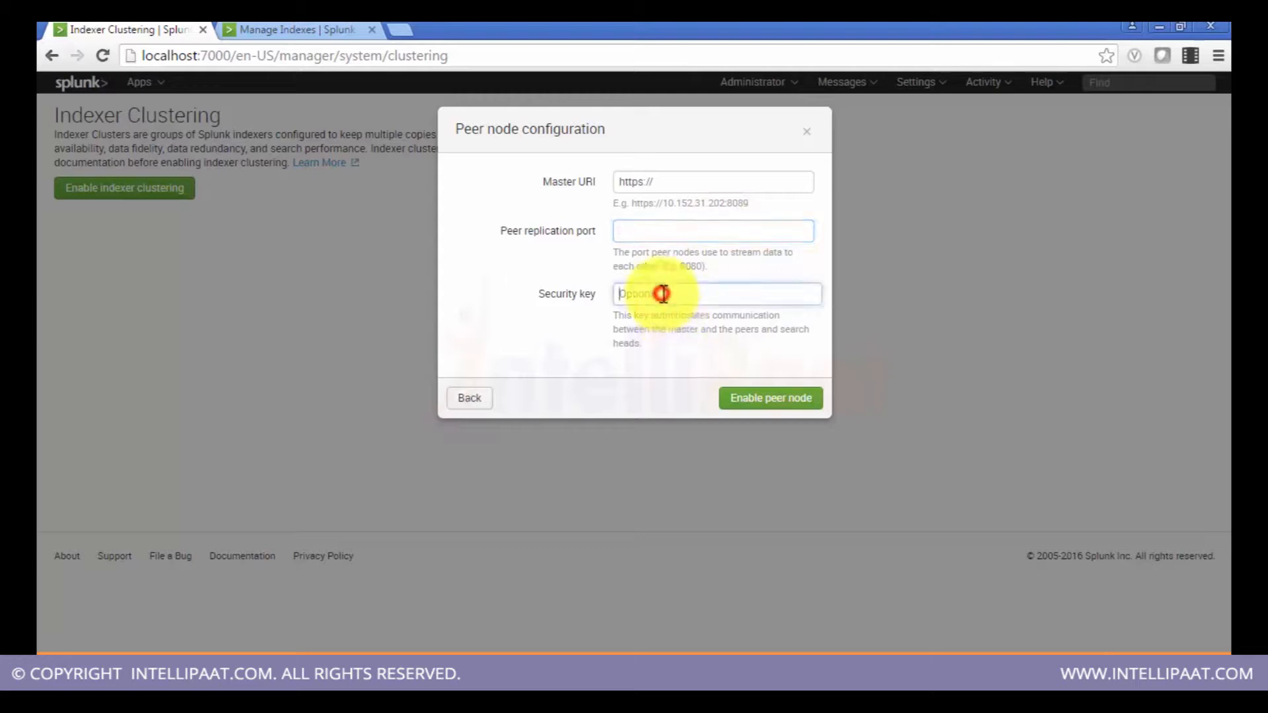
{"action": "left_click", "coordinate": [472, 400]}
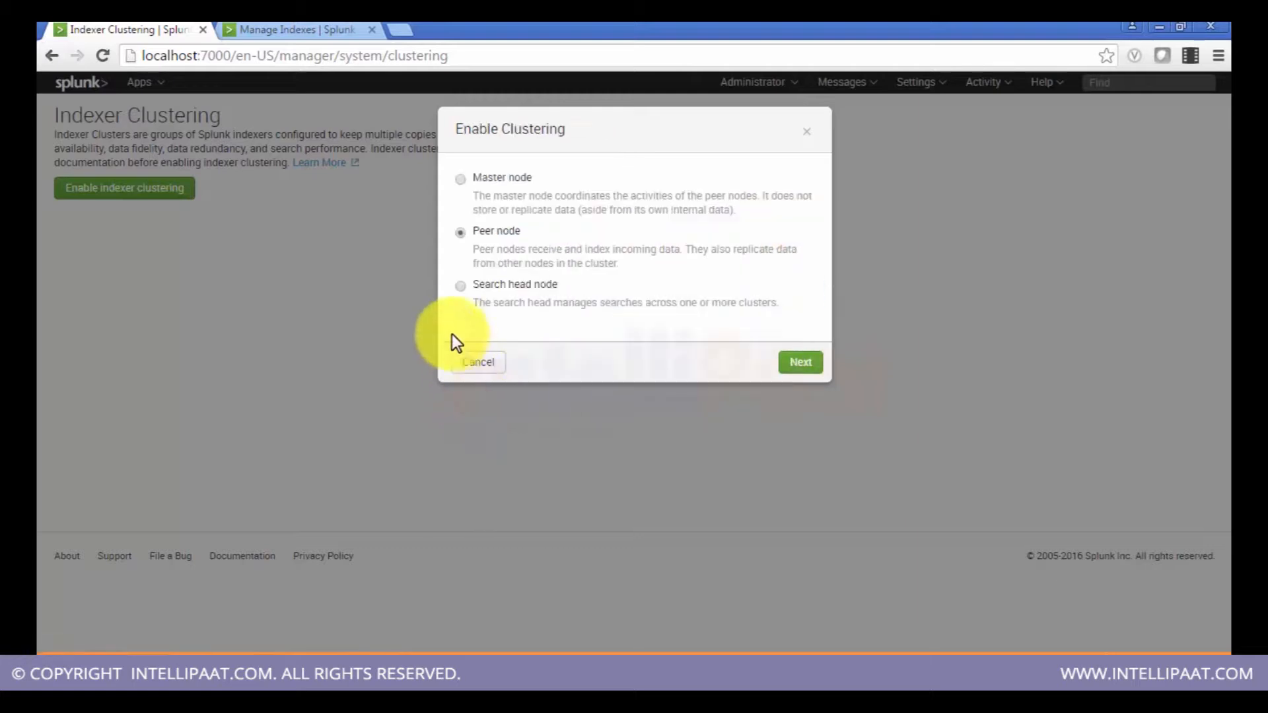
Step: Choose the search head node role and review its configuration fields, then go back
{"action": "left_click", "coordinate": [461, 286]}
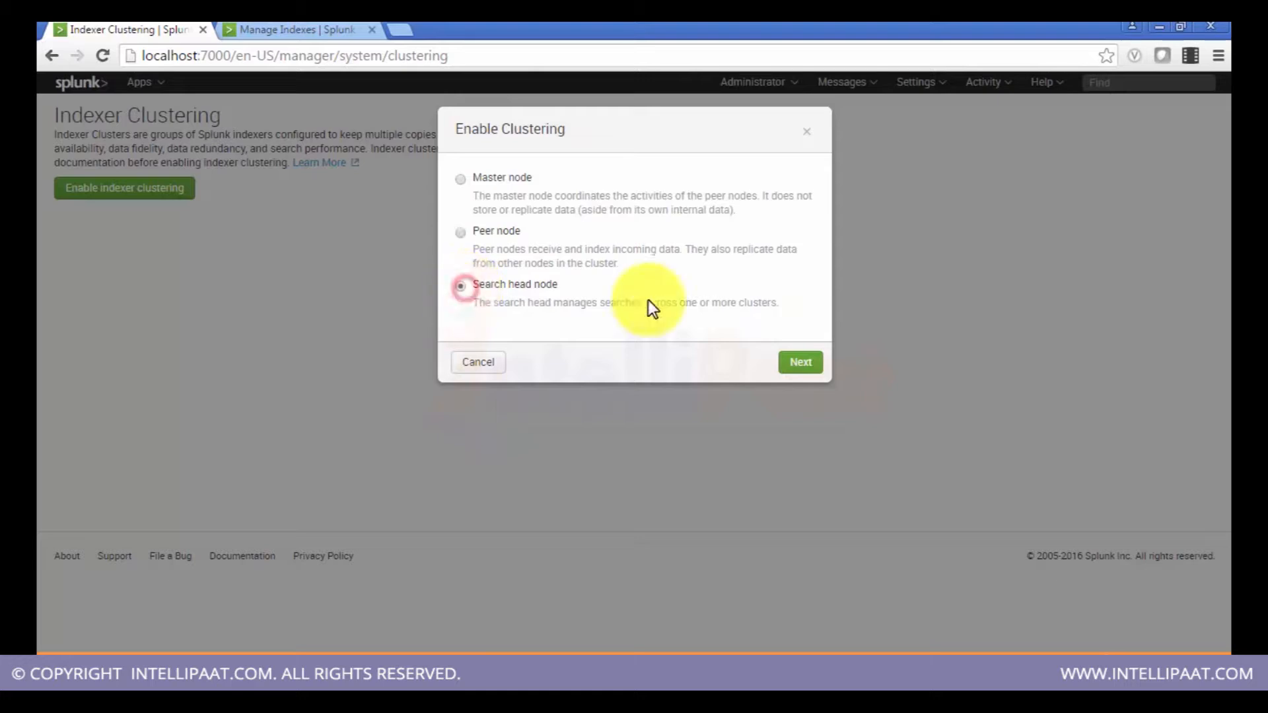
{"action": "left_click", "coordinate": [805, 371]}
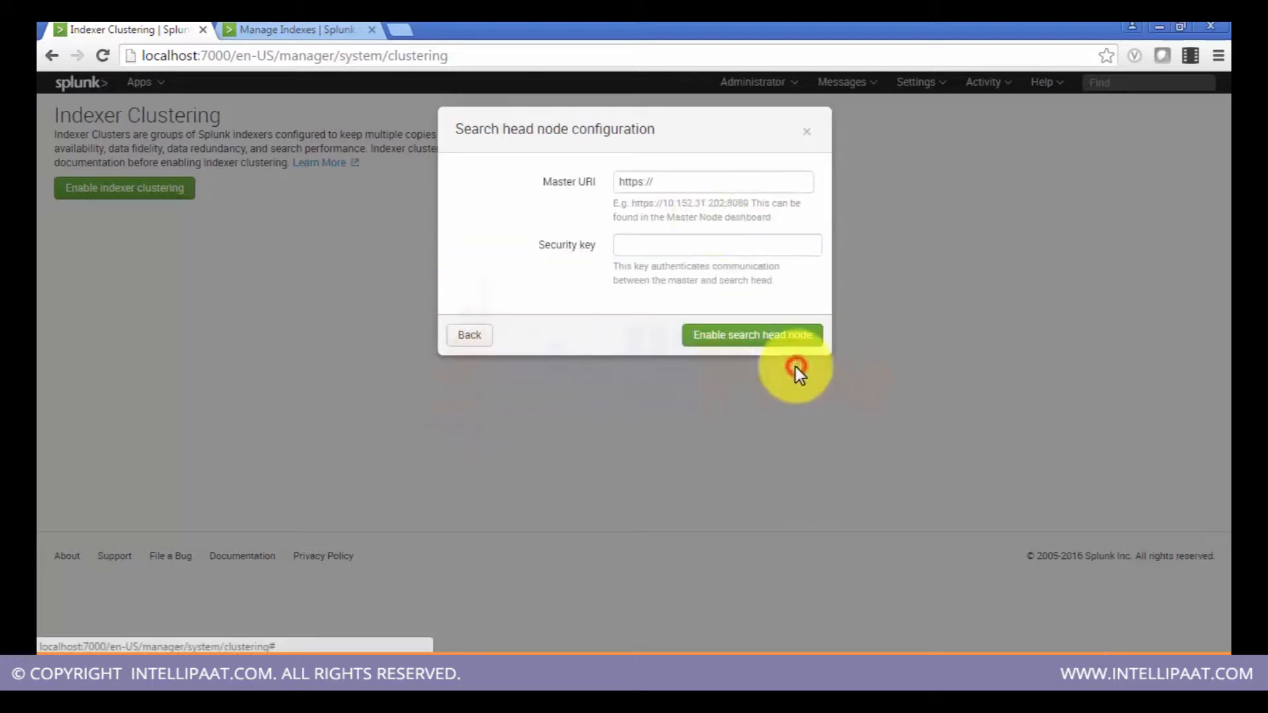
{"action": "left_click", "coordinate": [674, 184]}
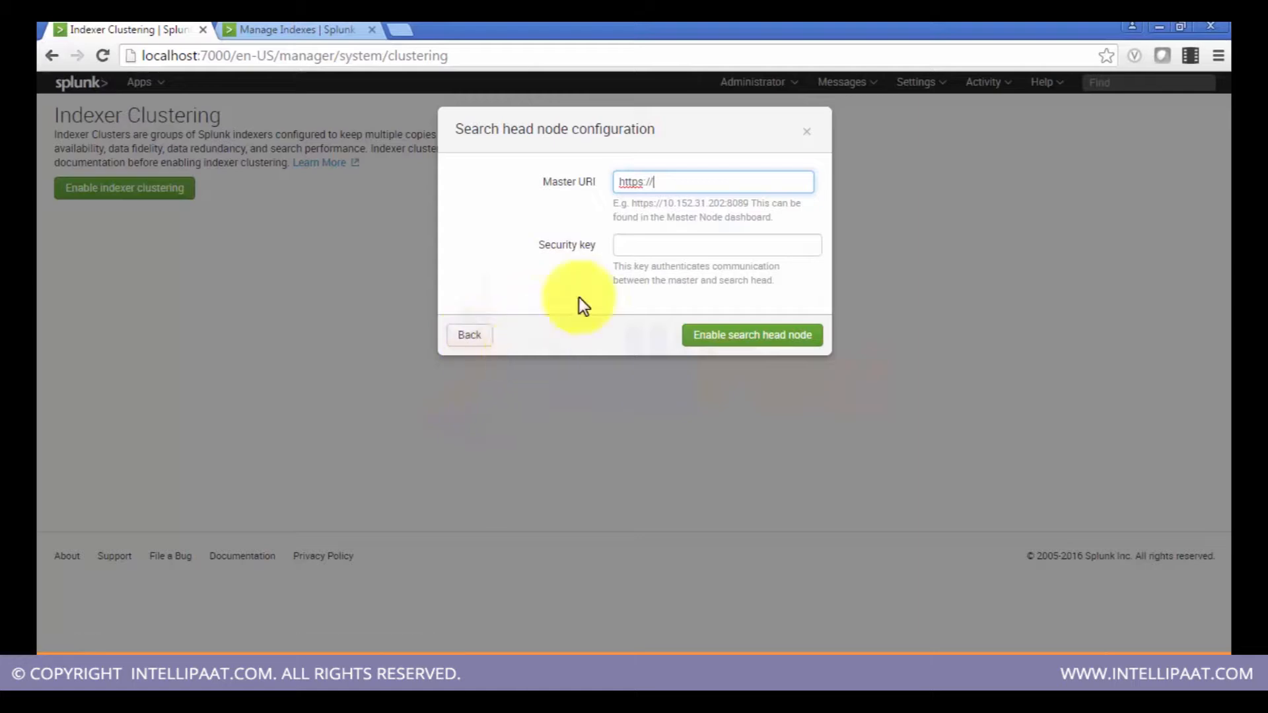
{"action": "left_click", "coordinate": [488, 338]}
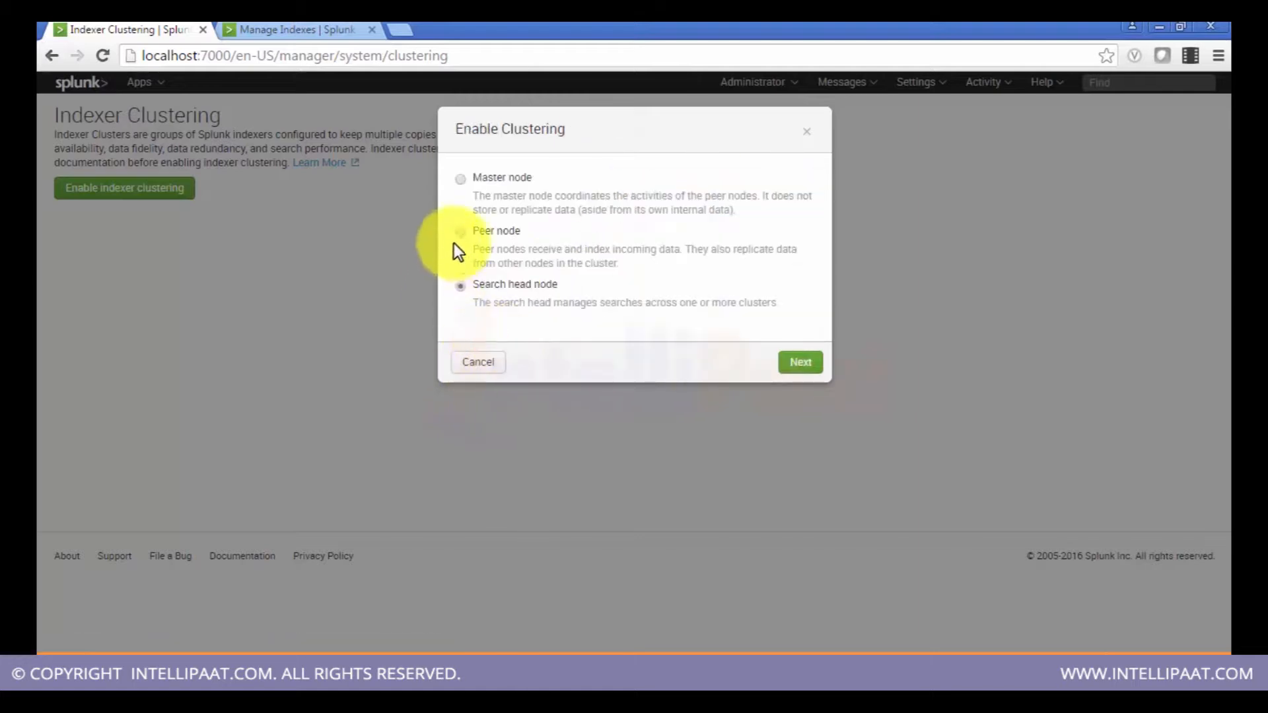
Step: Compare the peer node and search head node configuration pages again without entering any values
{"action": "left_click", "coordinate": [461, 233]}
{"action": "left_click", "coordinate": [783, 357]}
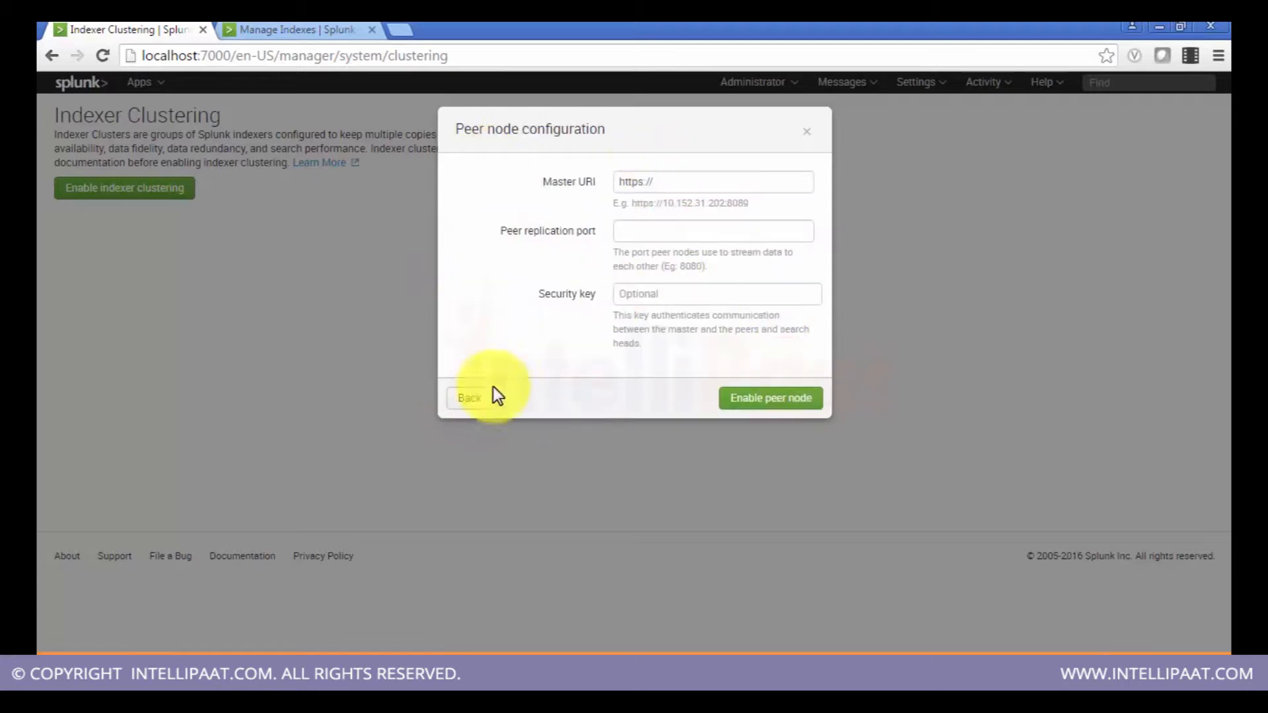
{"action": "left_click", "coordinate": [452, 395]}
{"action": "left_click", "coordinate": [461, 285]}
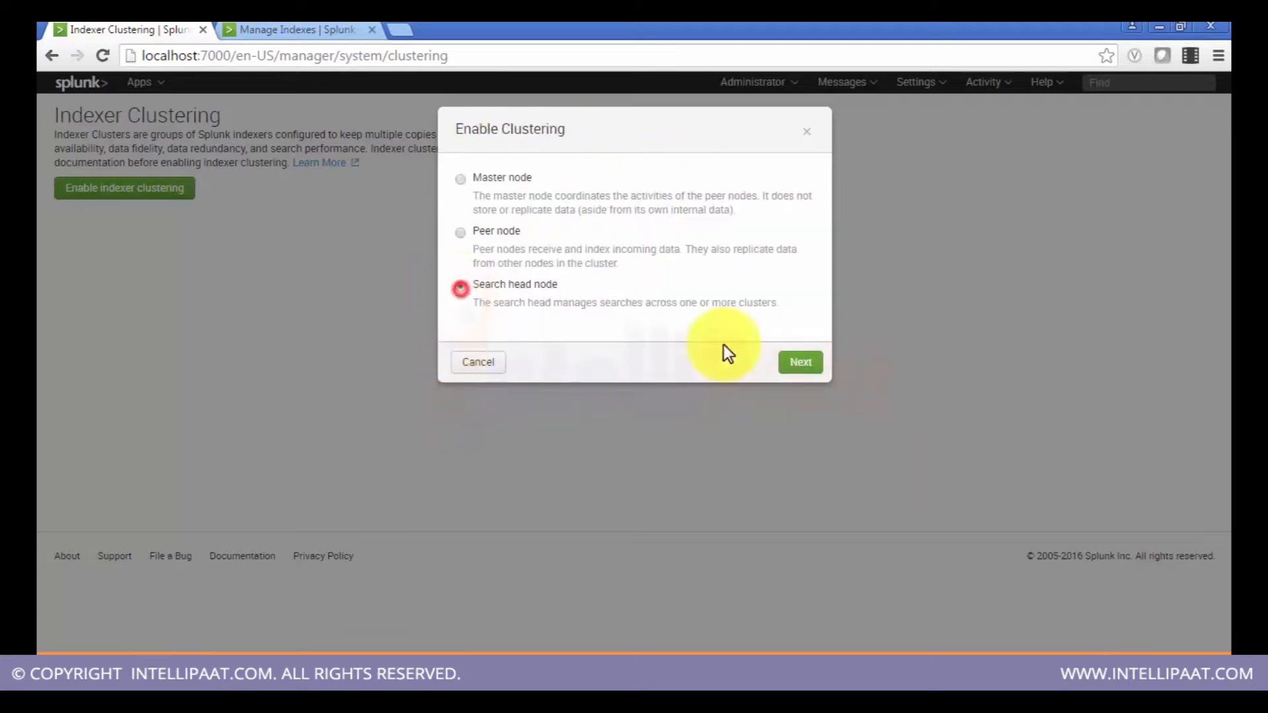
{"action": "left_click", "coordinate": [807, 361]}
{"action": "left_click", "coordinate": [711, 175]}
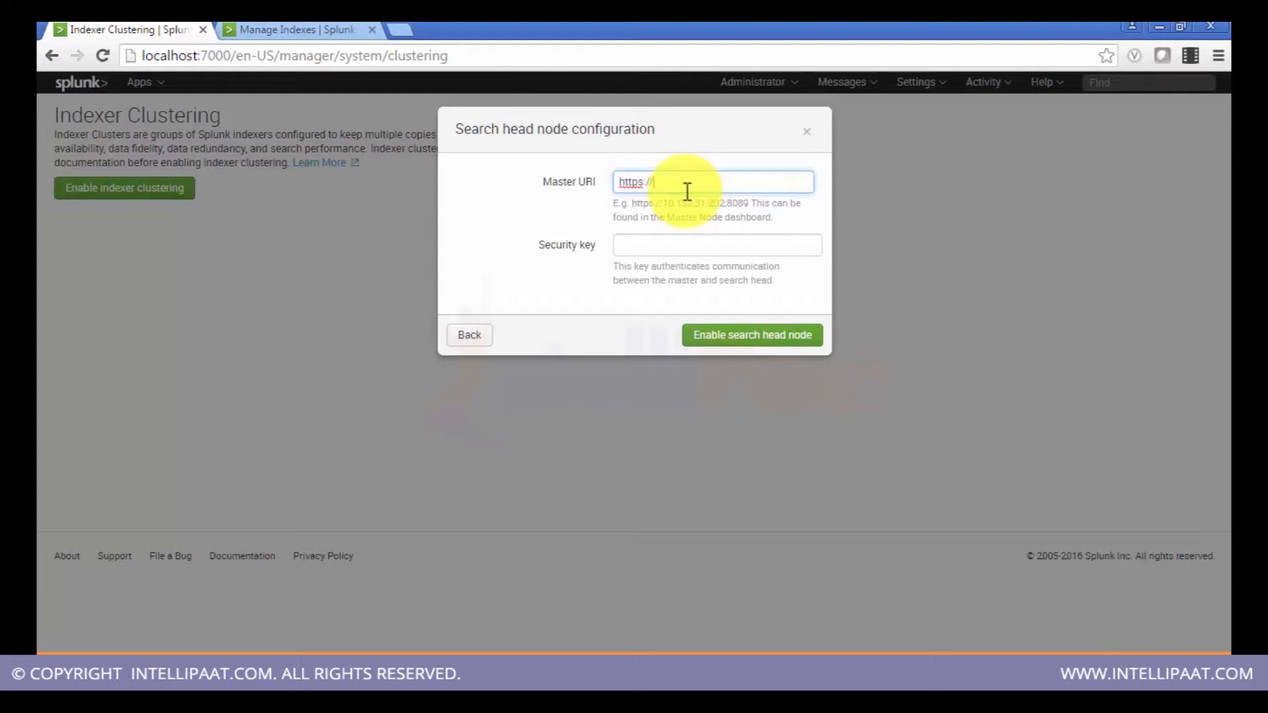
{"action": "left_click", "coordinate": [467, 334]}
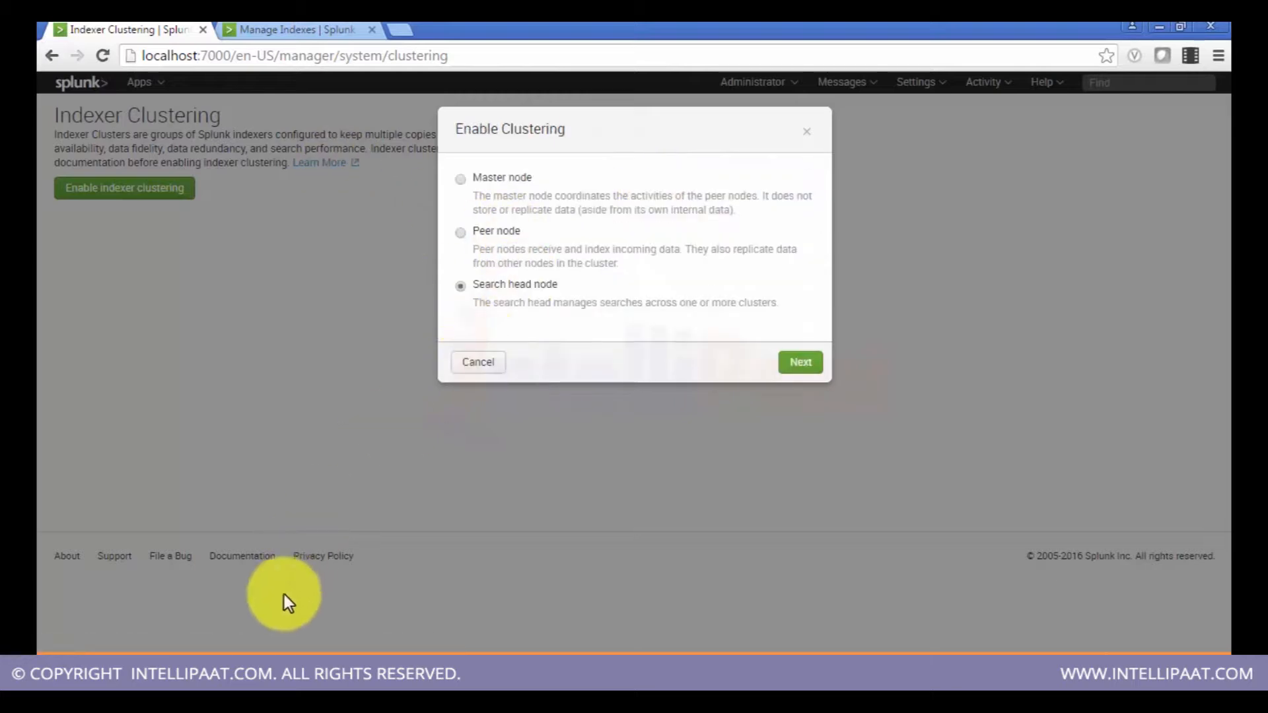
Step: Examine a search head's cluster list on another machine, then cancel the Enable Clustering dialog
{"action": "left_click", "coordinate": [192, 670]}
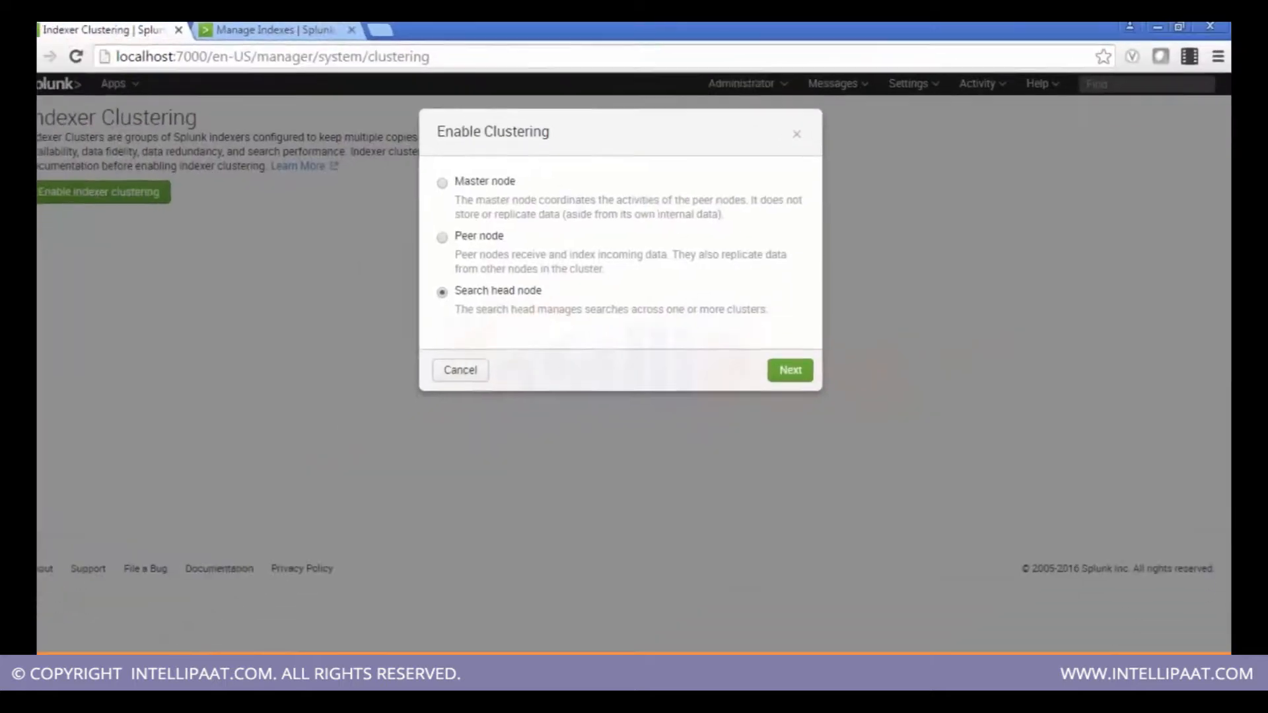
{"action": "left_click", "coordinate": [495, 292]}
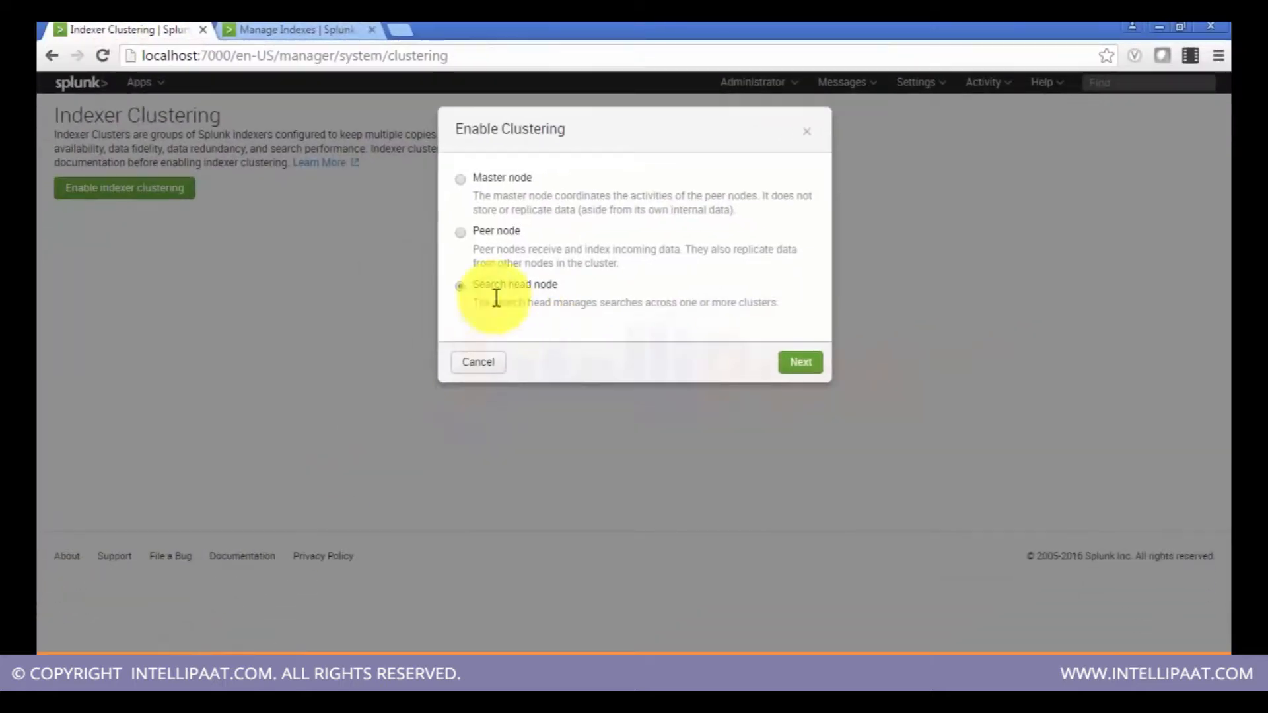
{"action": "left_click", "coordinate": [469, 367]}
Step: Open the Forwarder management settings page
{"action": "left_click", "coordinate": [925, 86]}
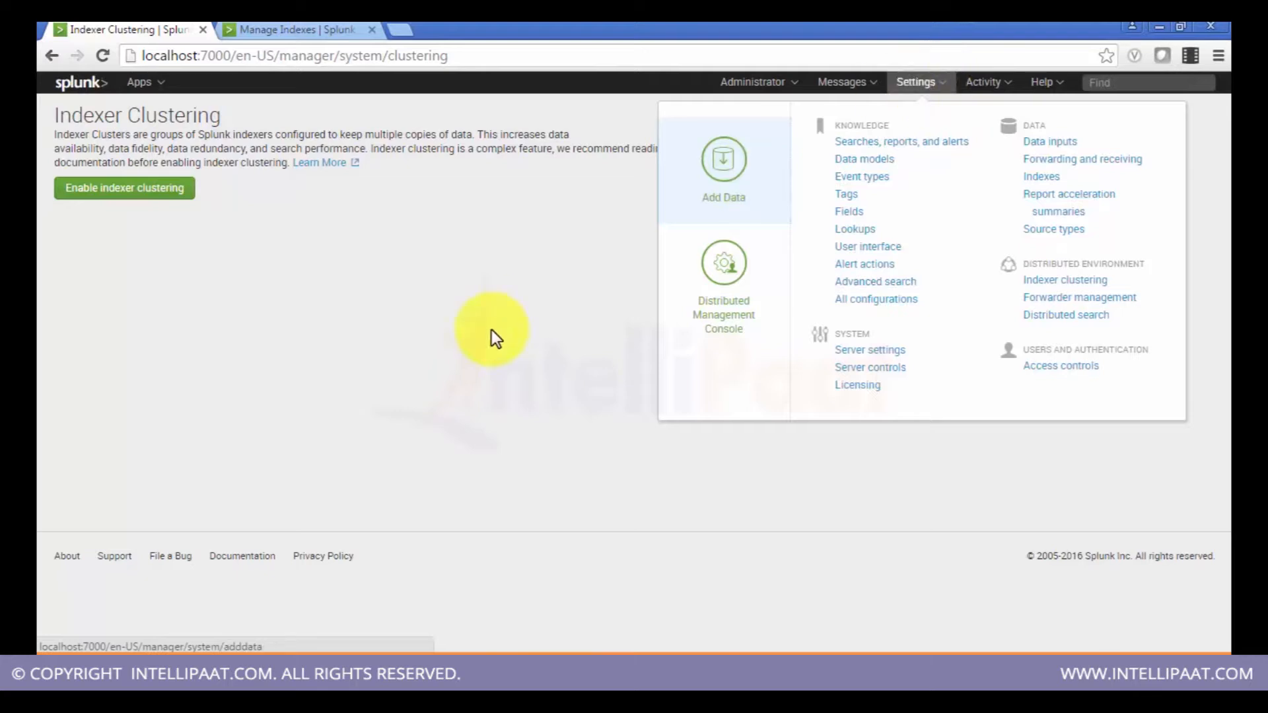
{"action": "left_click", "coordinate": [1108, 299]}
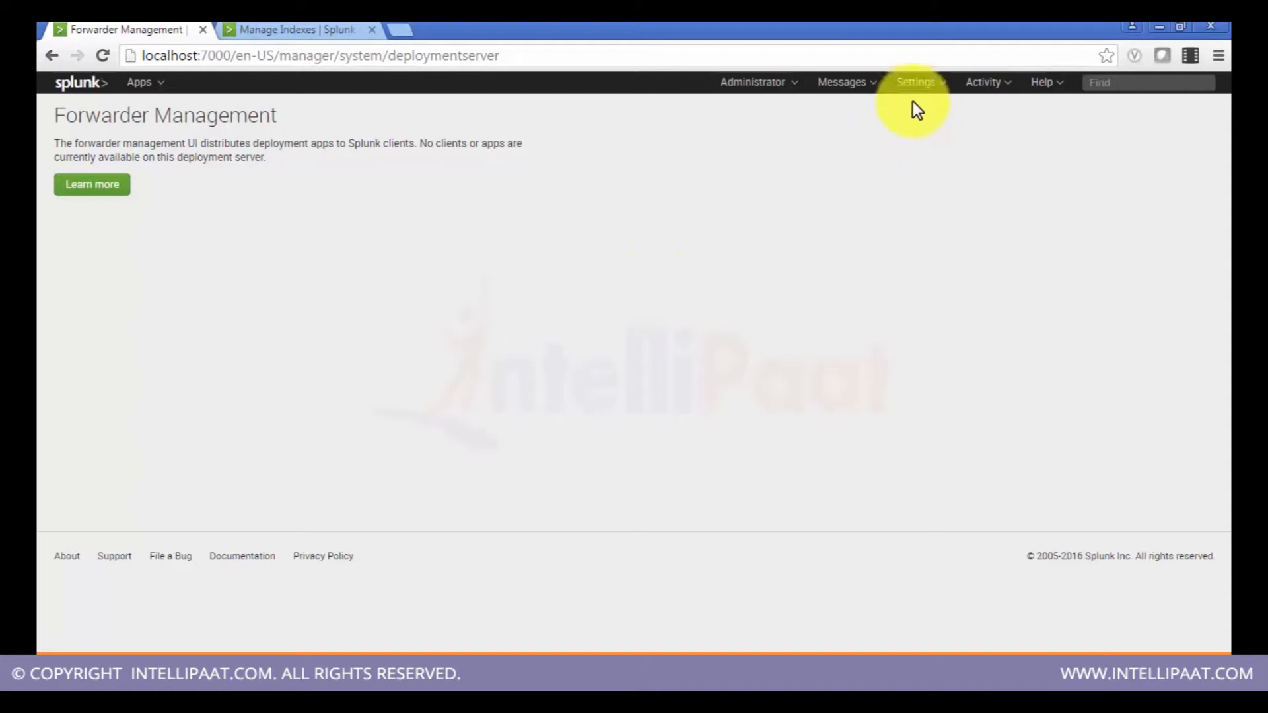
Step: Open the Distributed search settings page
{"action": "left_click", "coordinate": [915, 84]}
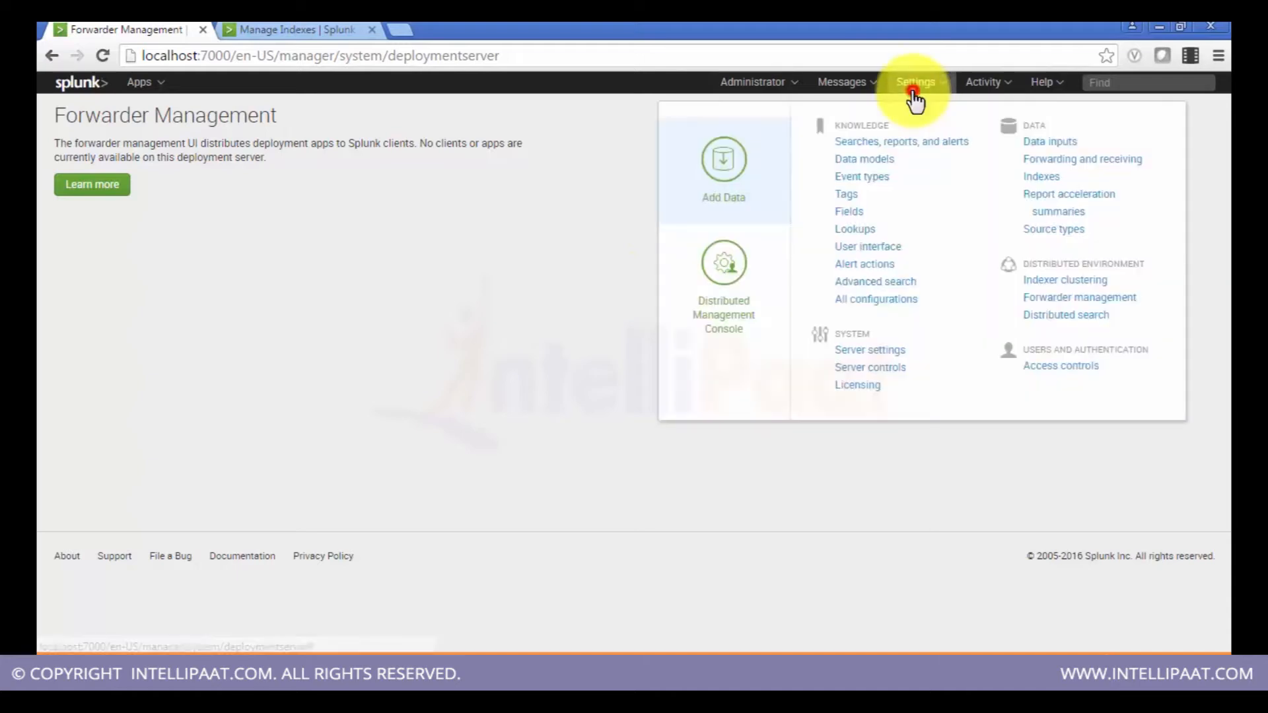
{"action": "left_click", "coordinate": [1106, 321]}
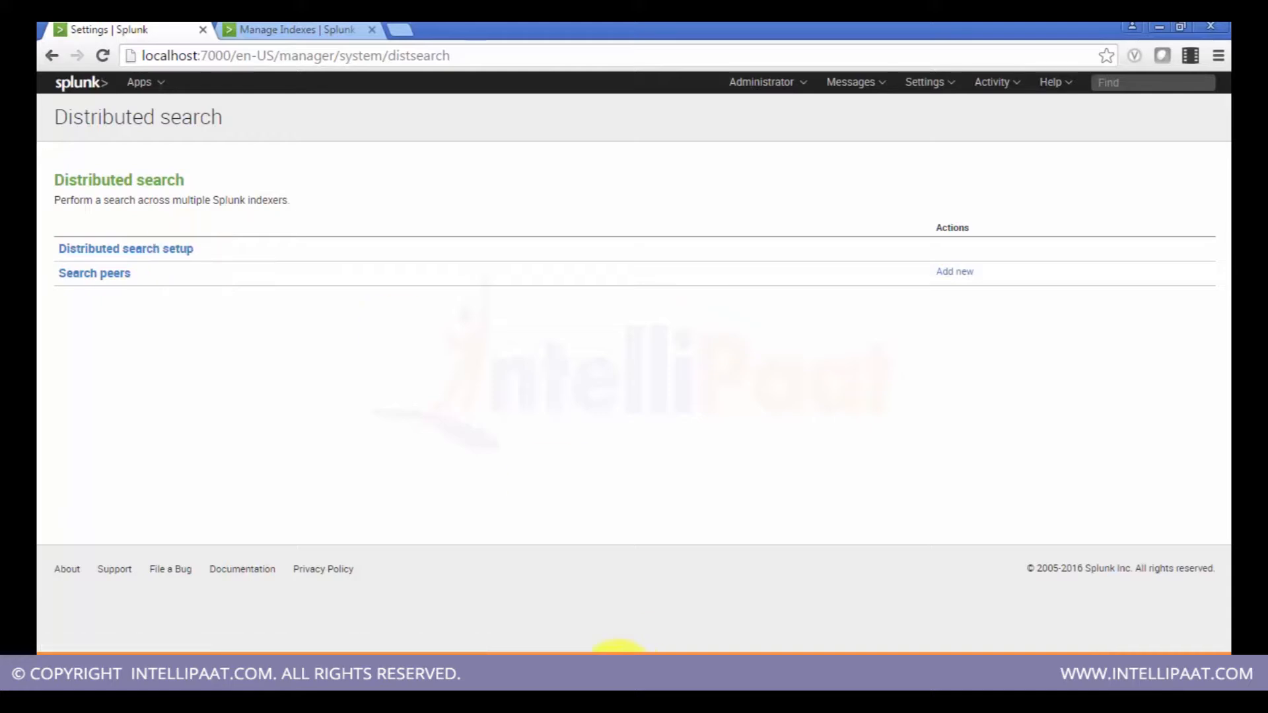
Step: Browse back through the presentation slides on Splunk ports and the deployment plan
{"action": "left_click", "coordinate": [620, 679]}
{"action": "key", "text": "Left"}
{"action": "key", "text": "Left"}
{"action": "key", "text": "Left"}
{"action": "key", "text": "Left"}
{"action": "key", "text": "Left"}
{"action": "key", "text": "Left"}
{"action": "key", "text": "Left"}
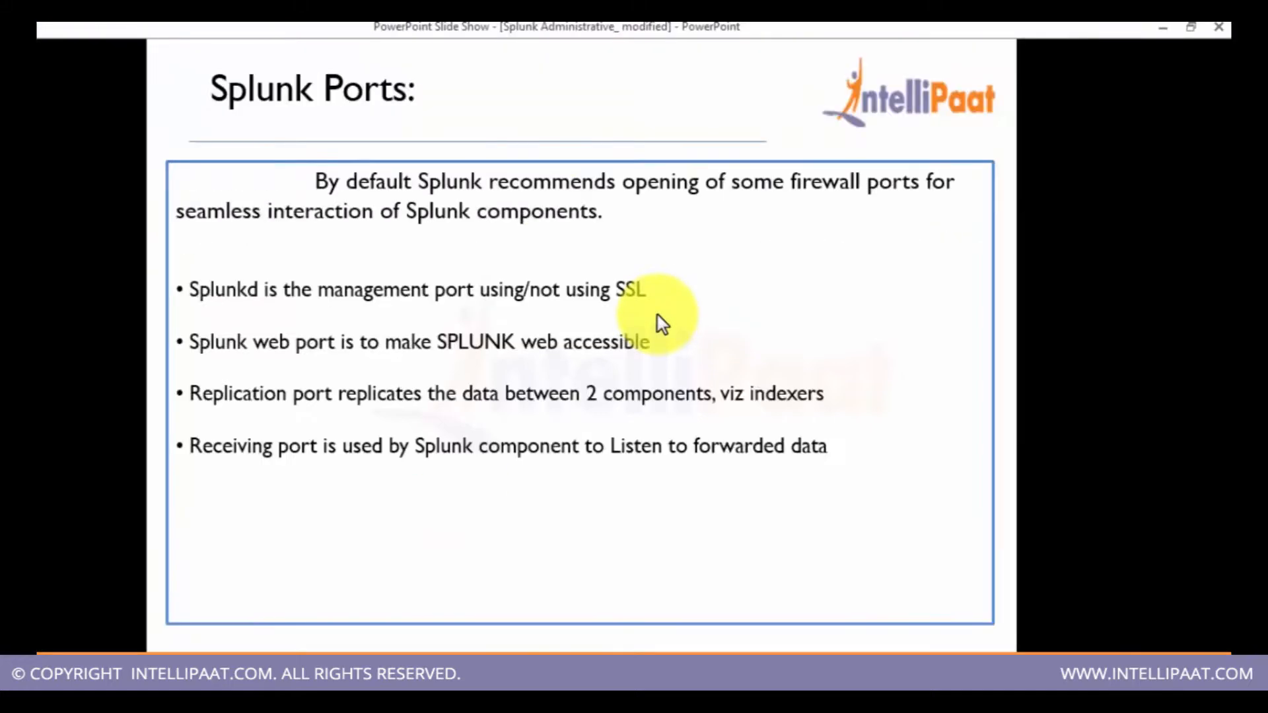
{"action": "key", "text": "Left"}
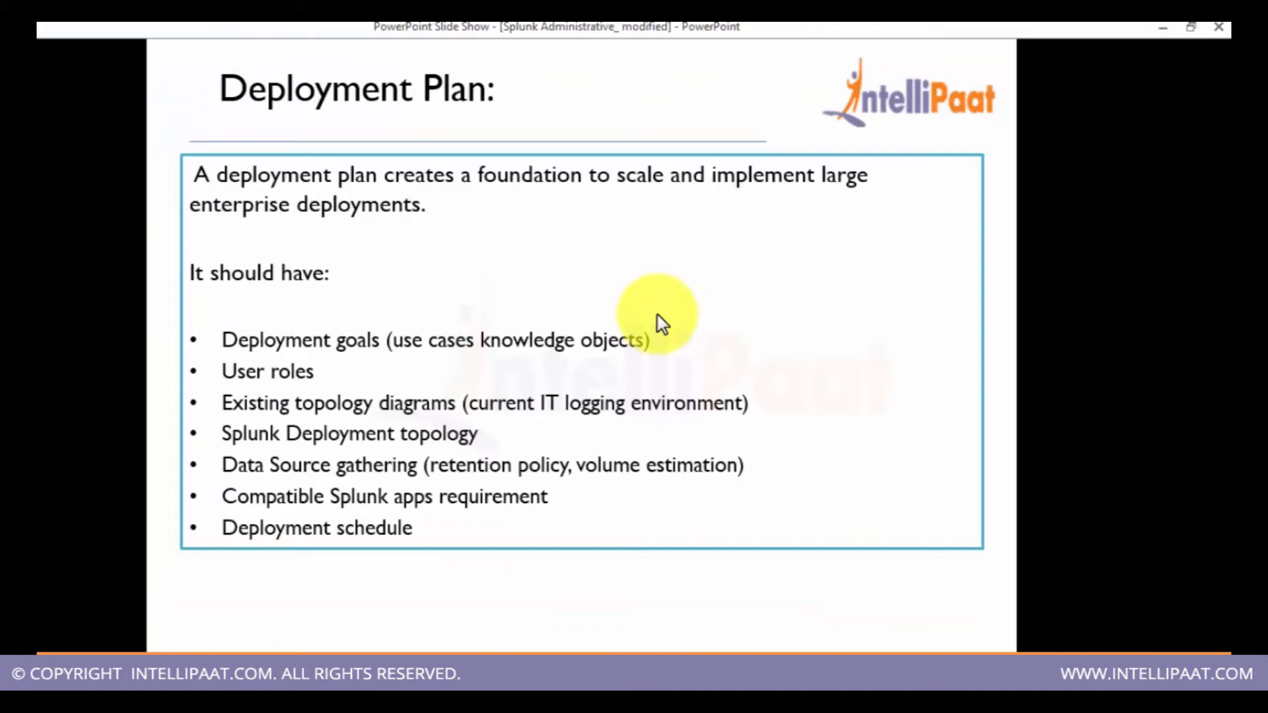
{"action": "key", "text": "Left"}
{"action": "key", "text": "Left"}
{"action": "key", "text": "Left"}
{"action": "key", "text": "Left"}
{"action": "key", "text": "Left"}
{"action": "key", "text": "Left"}
{"action": "key", "text": "Left"}
{"action": "key", "text": "Left"}
{"action": "key", "text": "Left"}
{"action": "key", "text": "Left"}
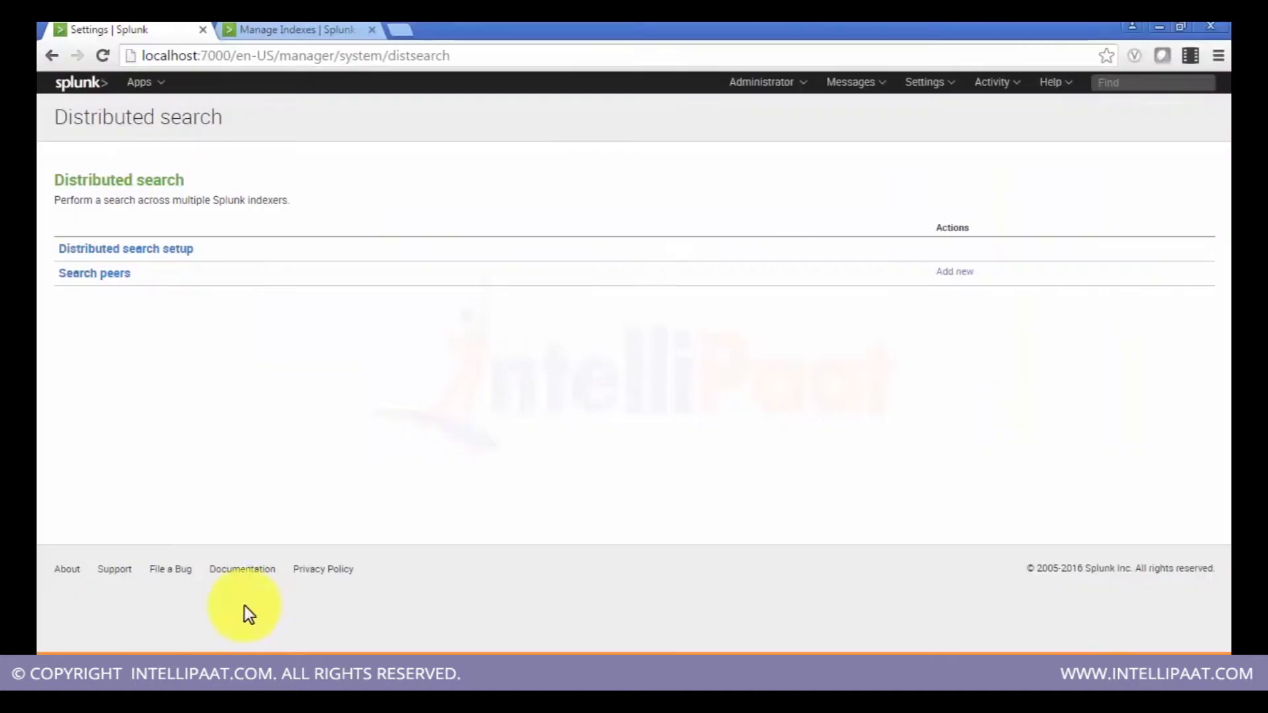
Step: Open the Distributed search setup page
{"action": "left_click", "coordinate": [167, 252]}
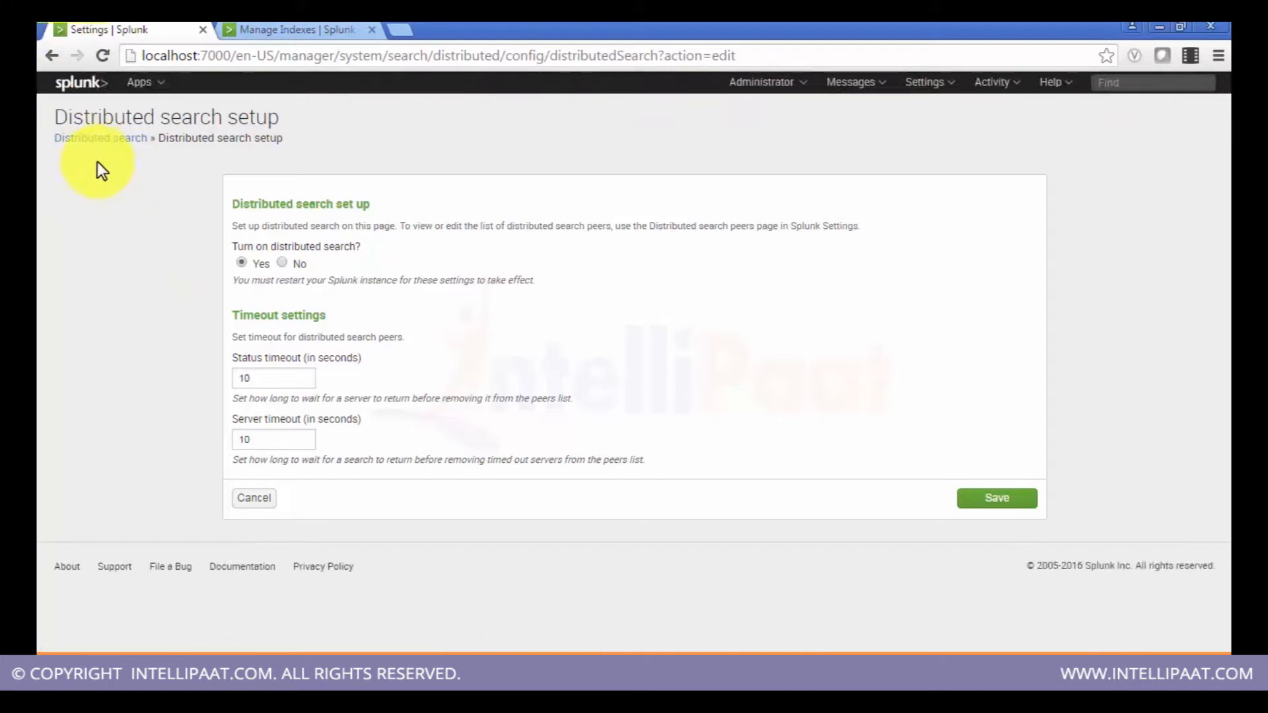
{"action": "left_click", "coordinate": [921, 84]}
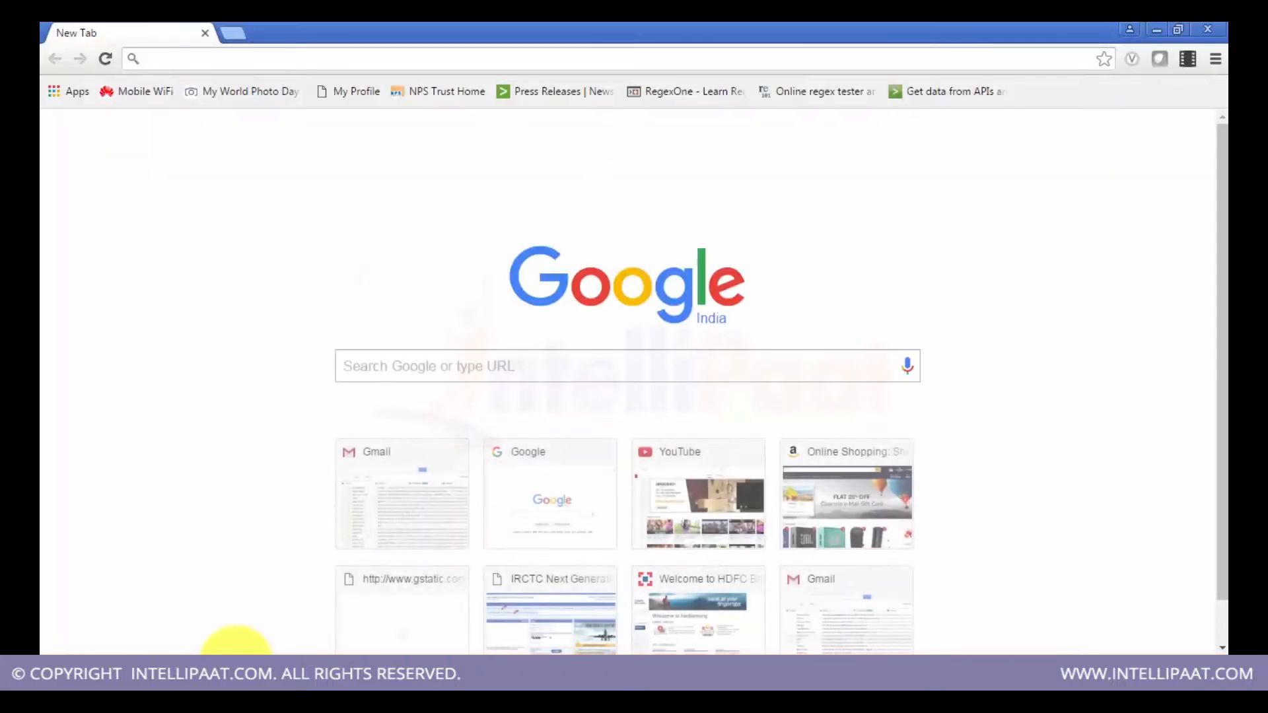
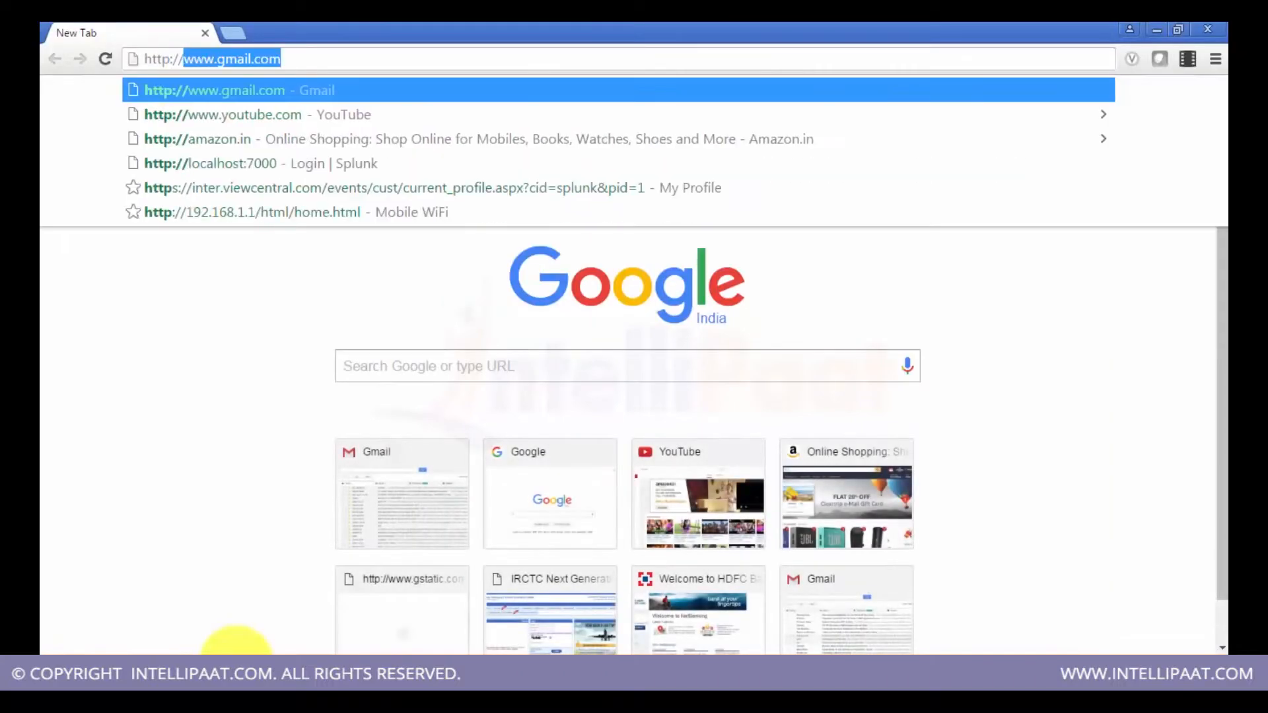
Step: Go to localhost:7000 in a new tab and sign in as admin with the account password
{"action": "key", "text": "Return"}
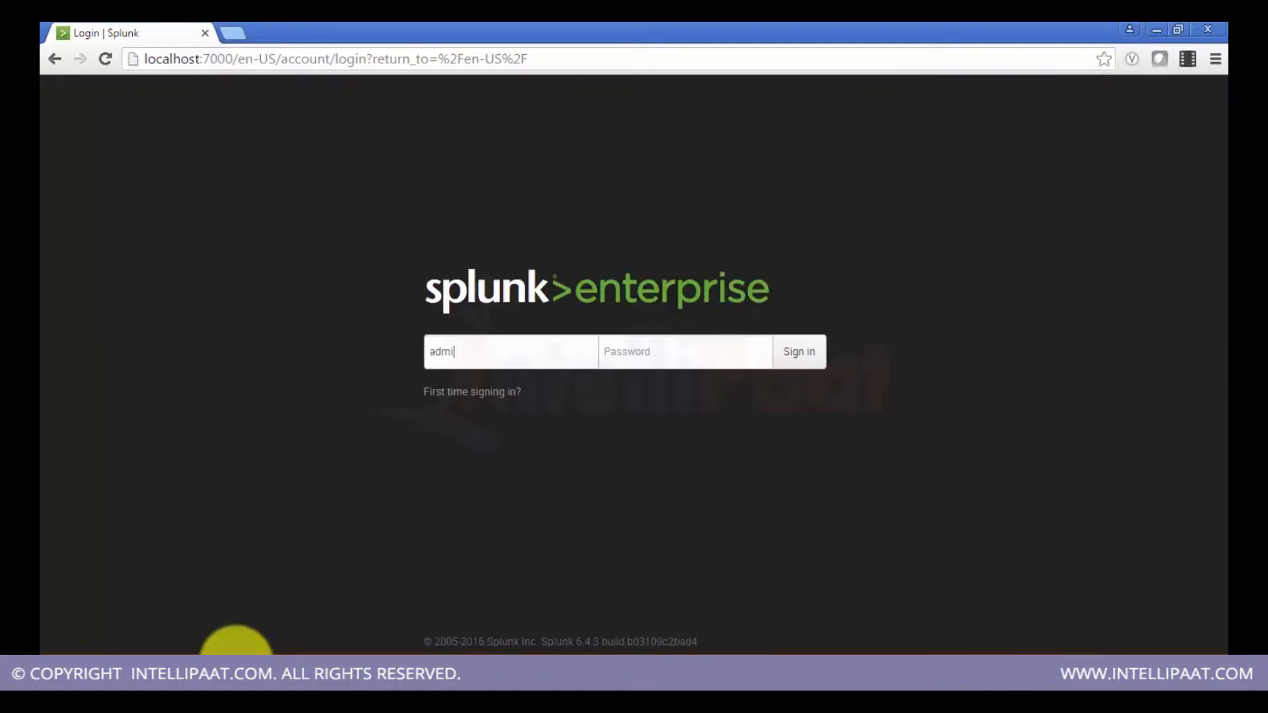
{"action": "key", "text": "Tab"}
{"action": "key", "text": "Return"}
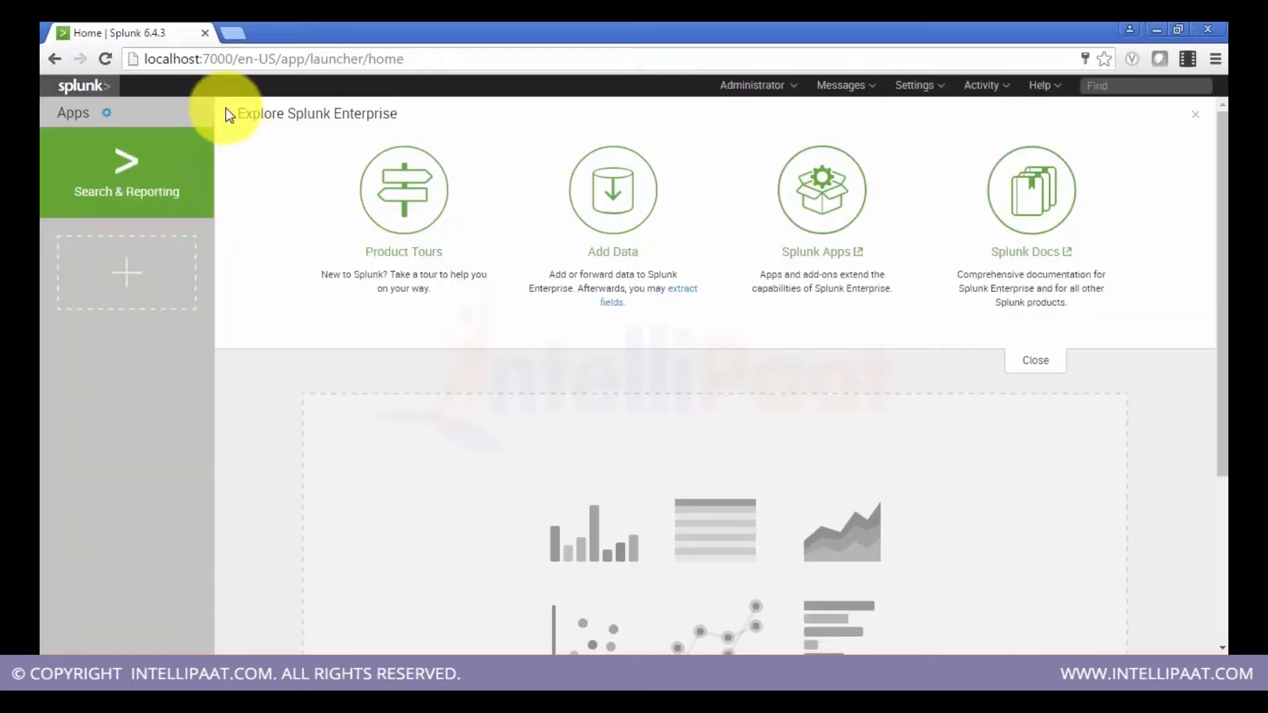
Step: Enable SSL (HTTPS) for Splunk Web in the general server settings and save the change
{"action": "left_click", "coordinate": [217, 55]}
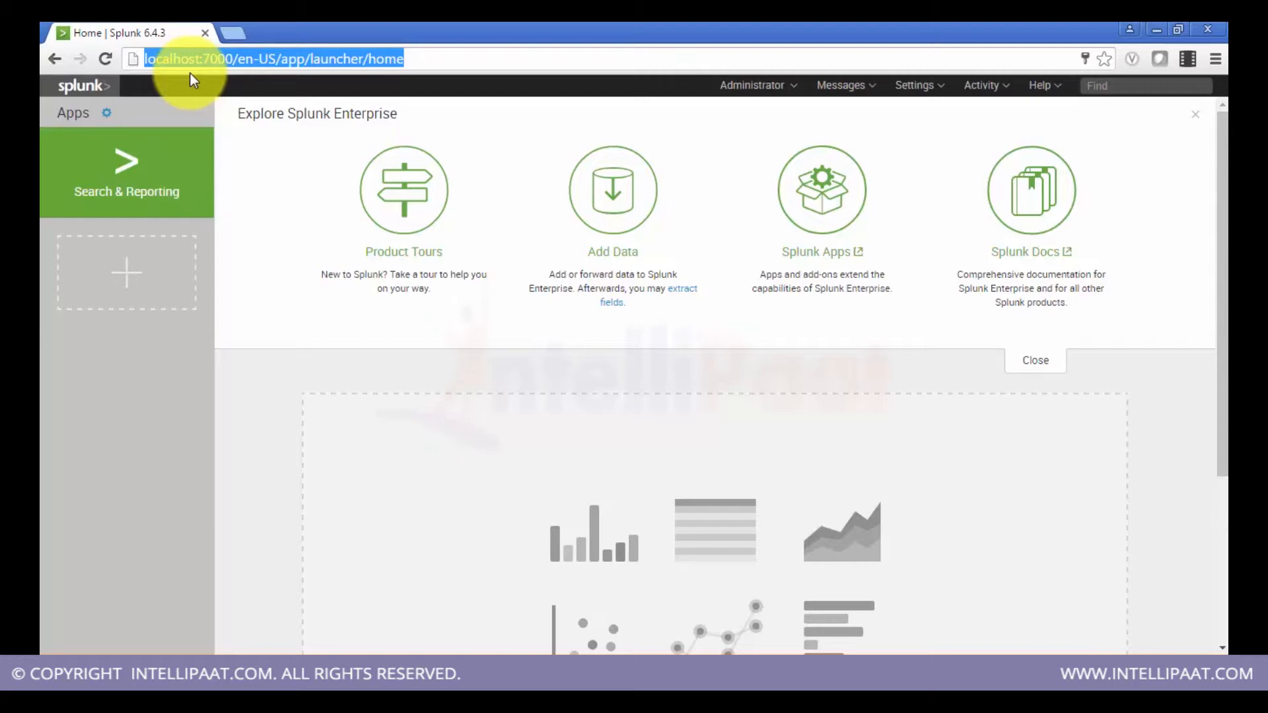
{"action": "left_click", "coordinate": [930, 87]}
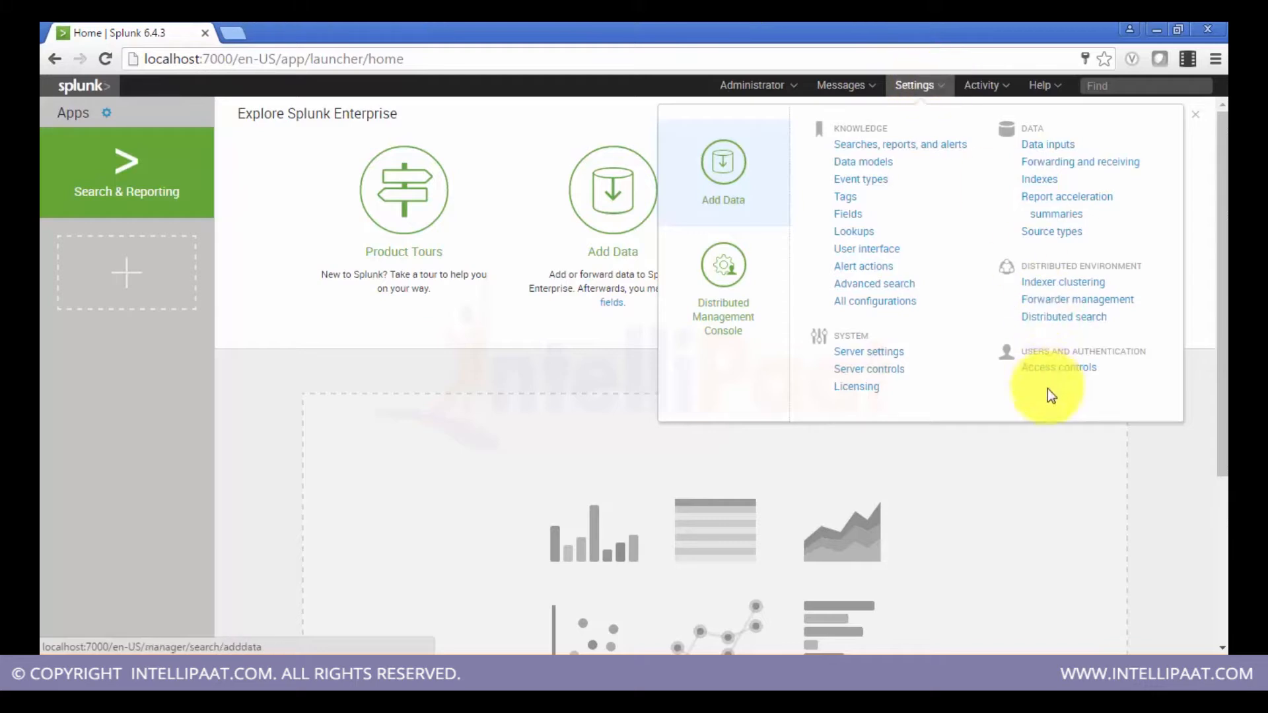
{"action": "left_click", "coordinate": [866, 351]}
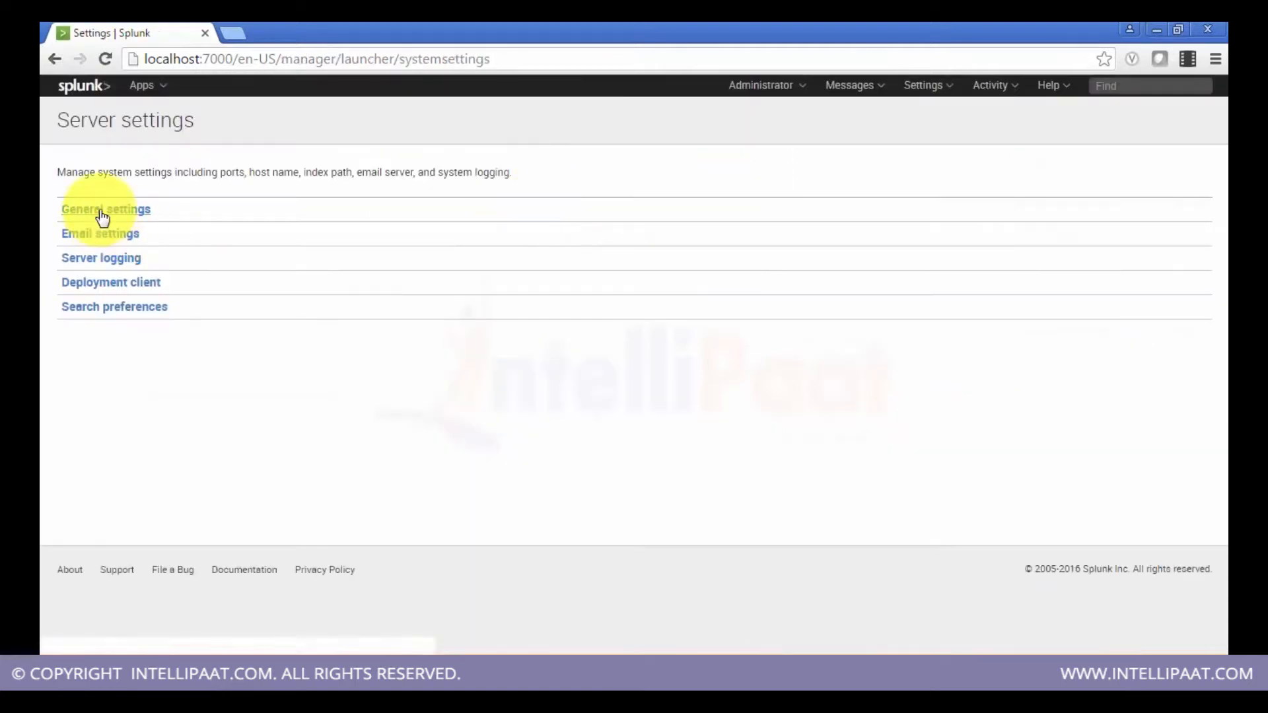
{"action": "left_click", "coordinate": [102, 213]}
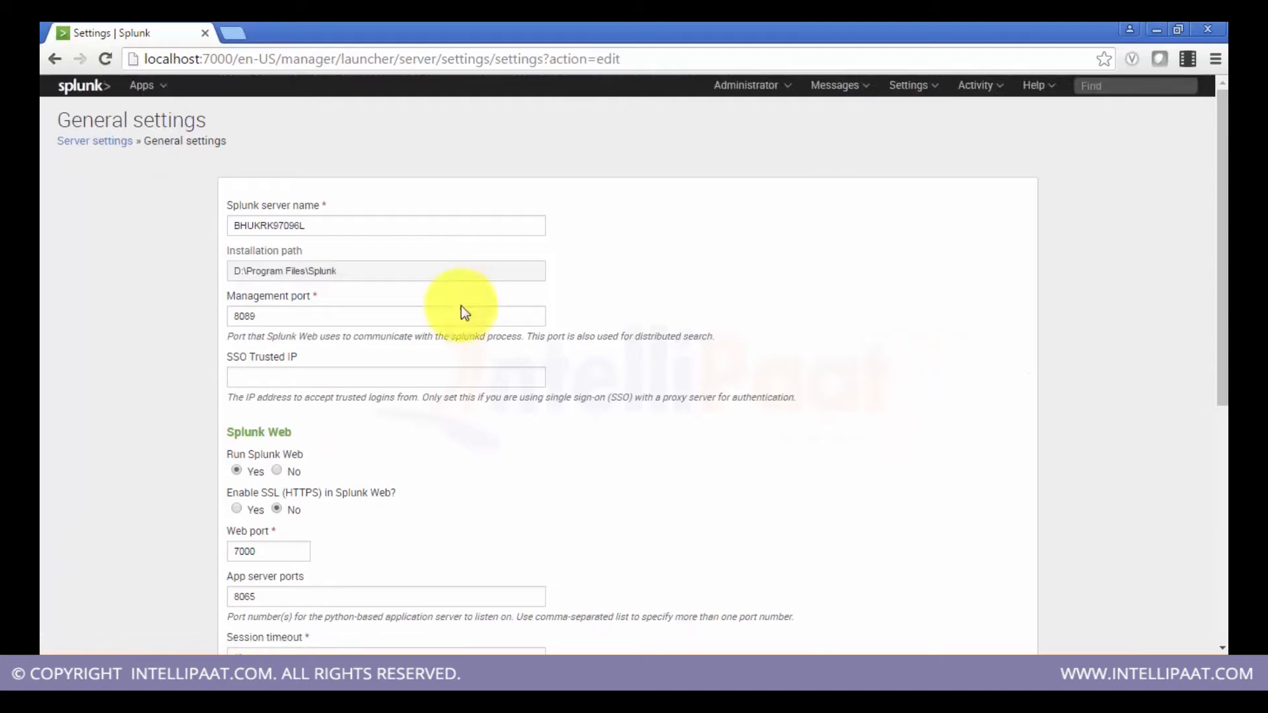
{"action": "scroll", "coordinate": [482, 325], "scroll_direction": "down", "scroll_amount": 1}
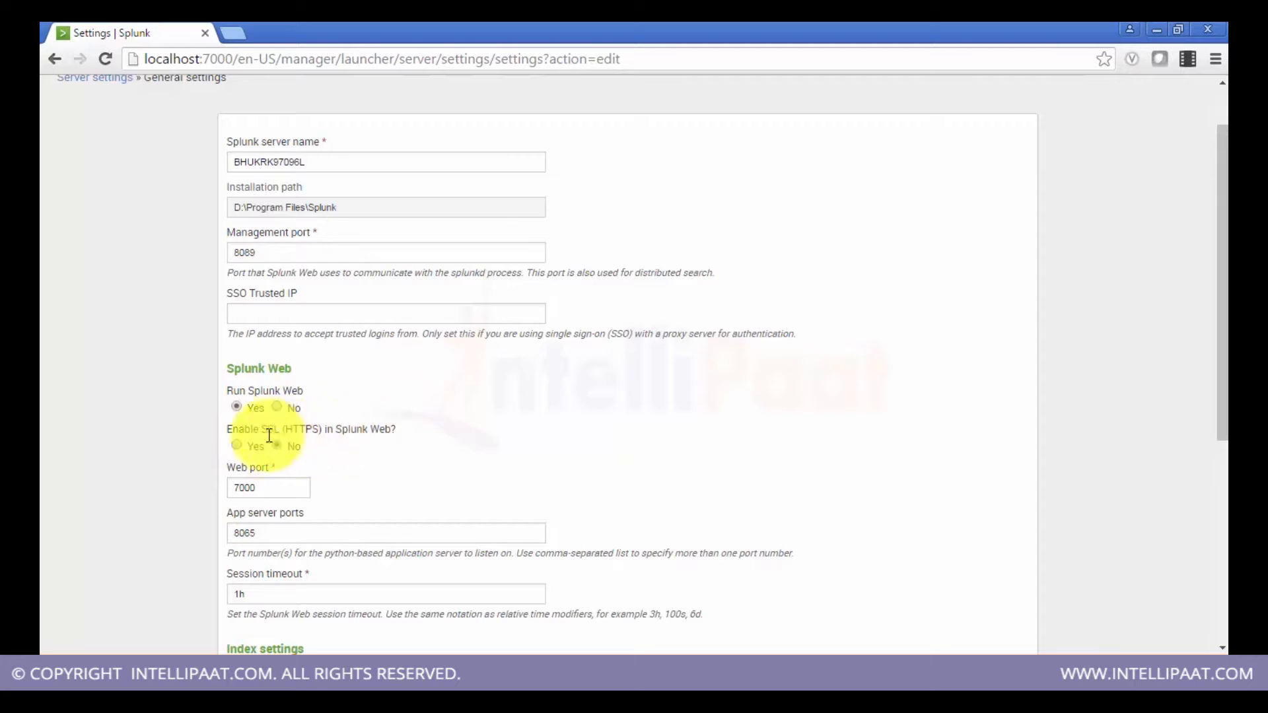
{"action": "left_click", "coordinate": [237, 449]}
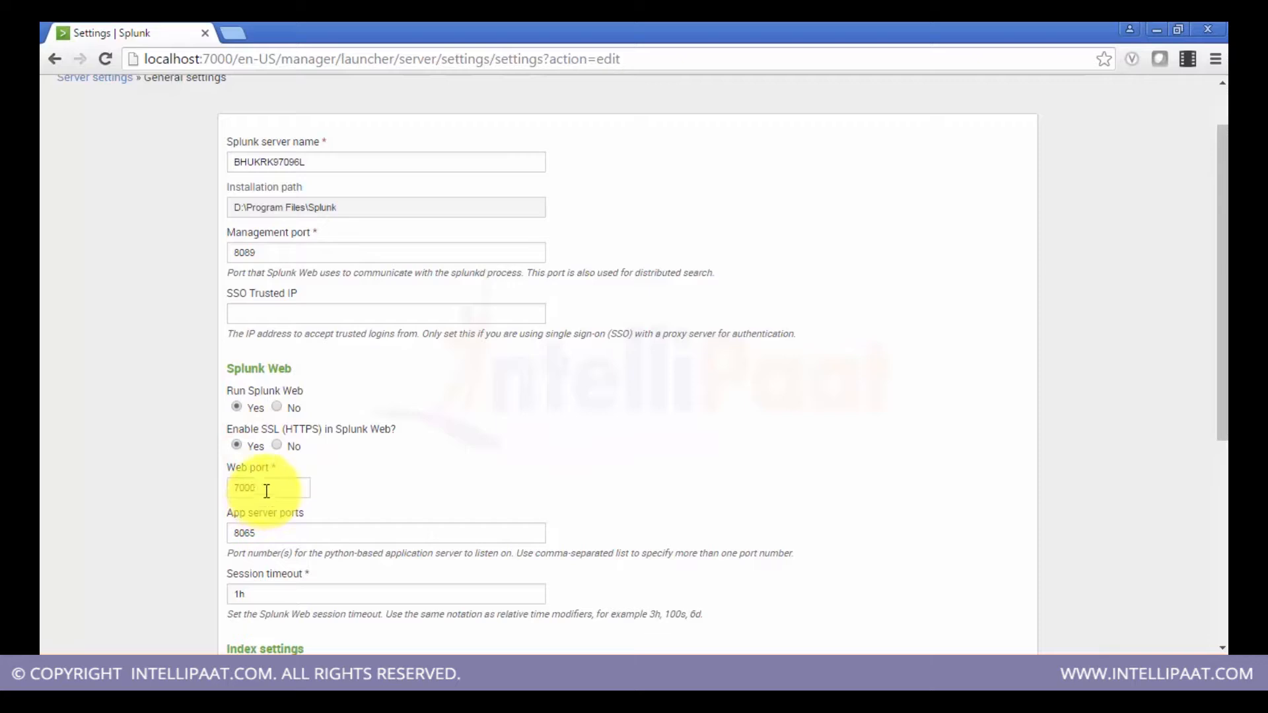
{"action": "left_click_drag", "start_coordinate": [267, 491], "coordinate": [236, 487]}
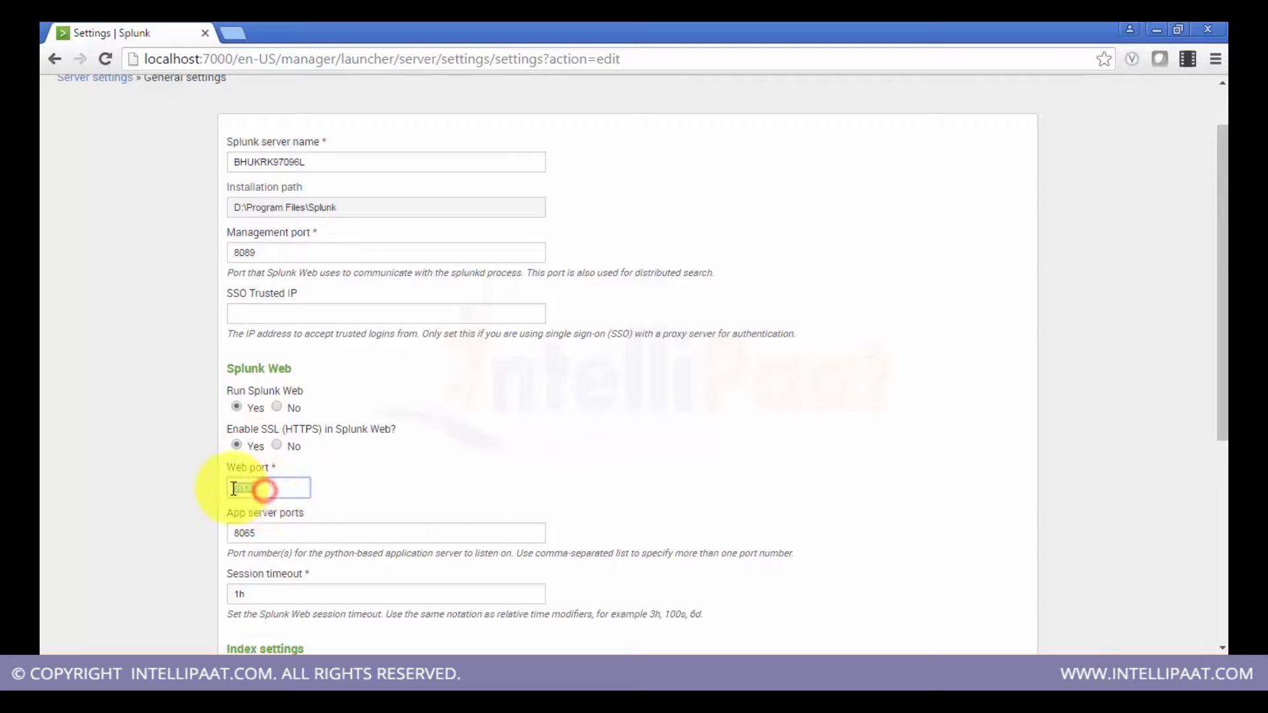
{"action": "scroll", "coordinate": [720, 429], "scroll_direction": "down", "scroll_amount": 3}
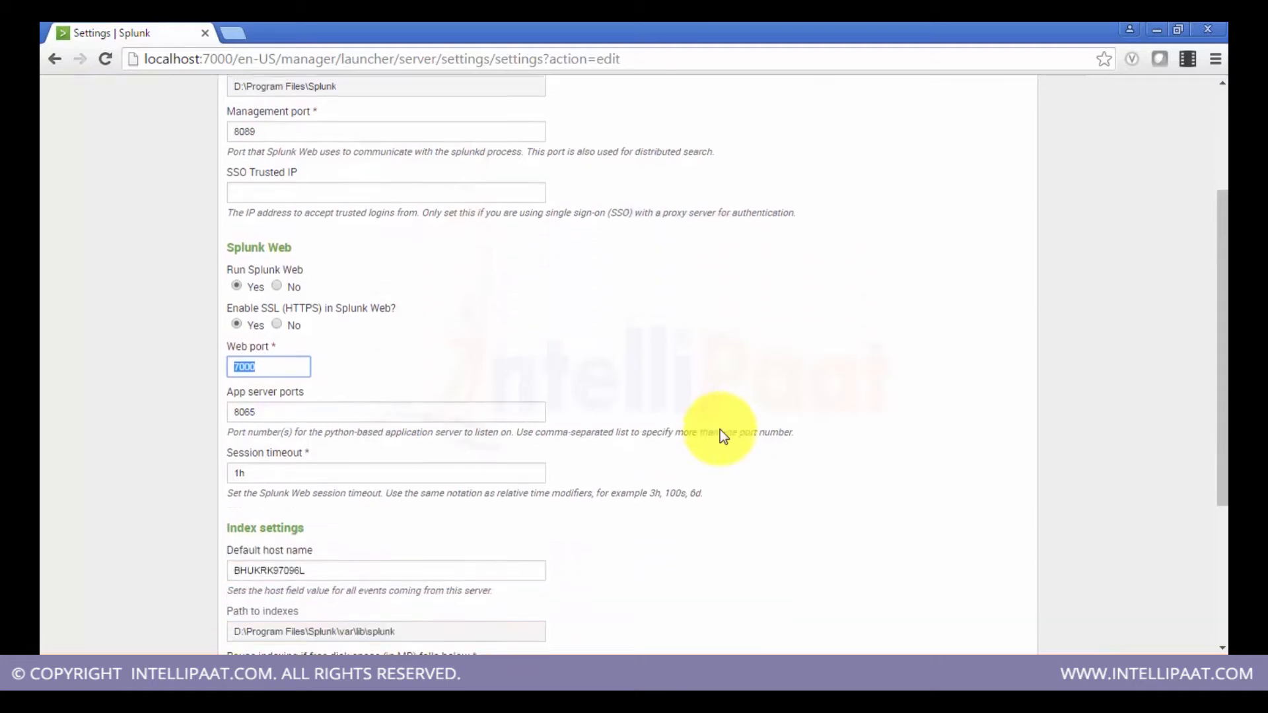
{"action": "scroll", "coordinate": [720, 429], "scroll_direction": "down", "scroll_amount": 3}
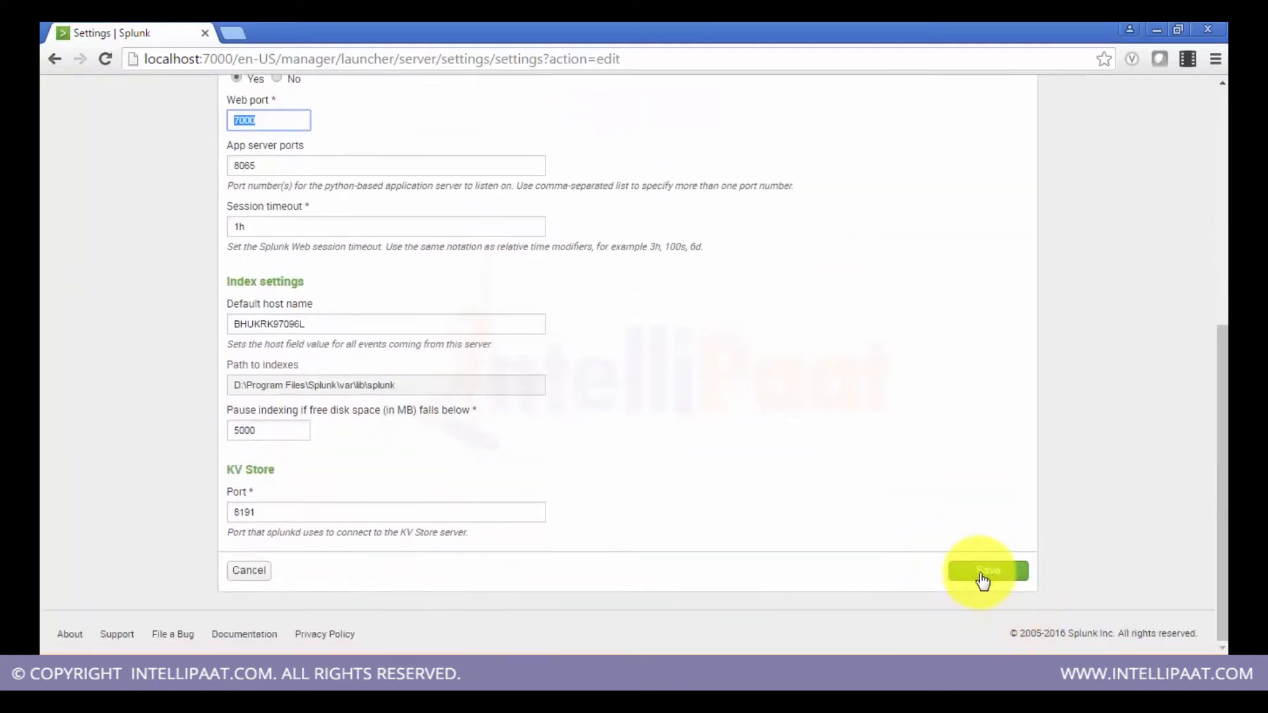
{"action": "left_click", "coordinate": [983, 578]}
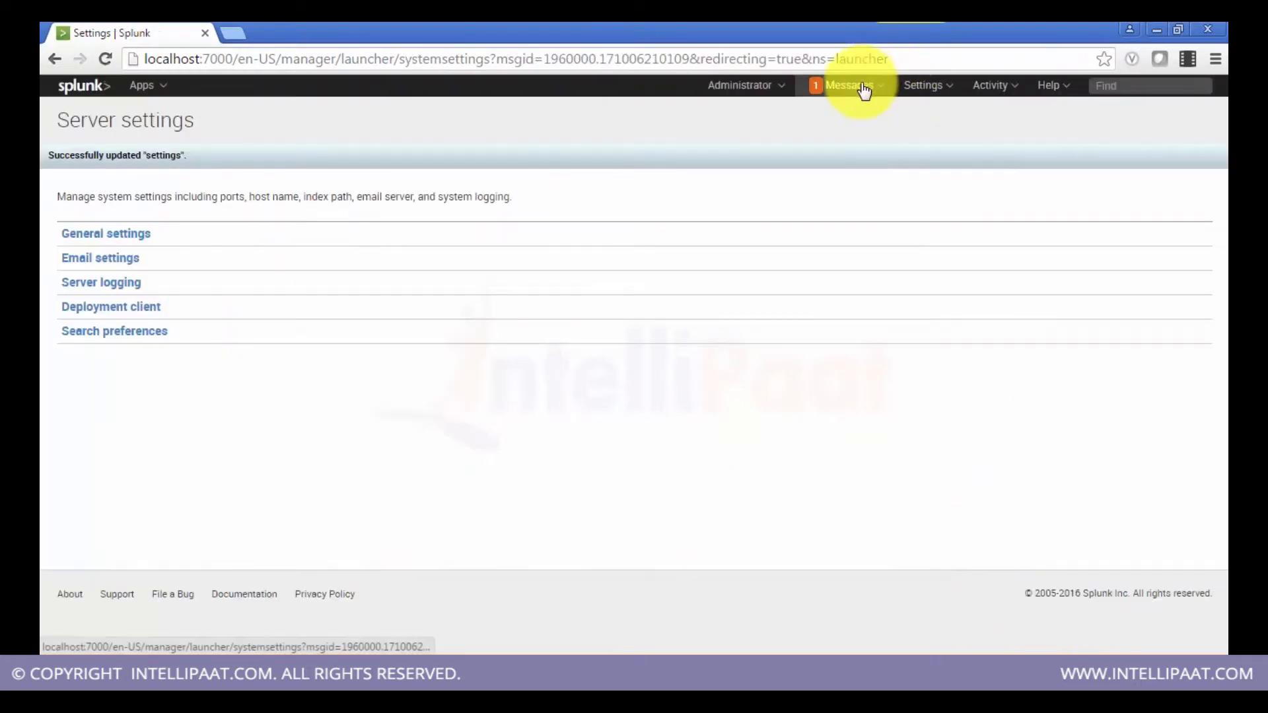
Step: Open a Command Prompt as administrator from the Start menu search for cmd
{"action": "left_click", "coordinate": [863, 89]}
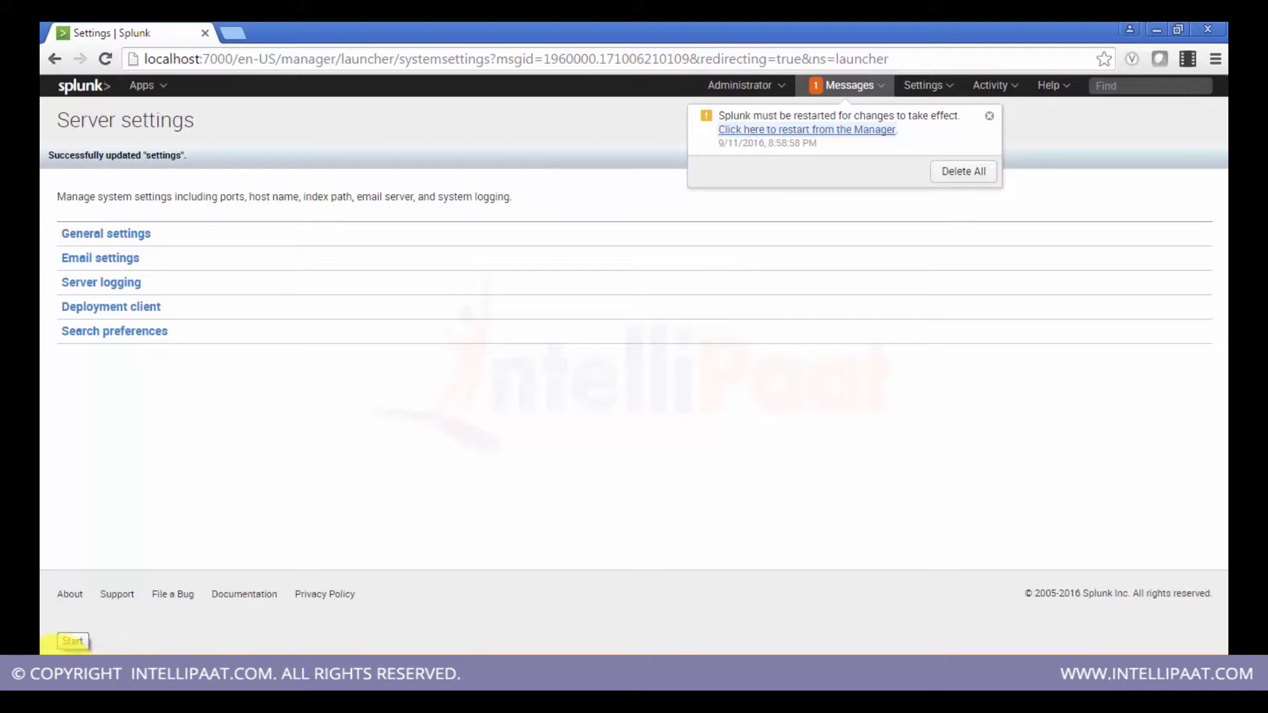
{"action": "left_click", "coordinate": [48, 644]}
{"action": "type", "text": "cmd"}
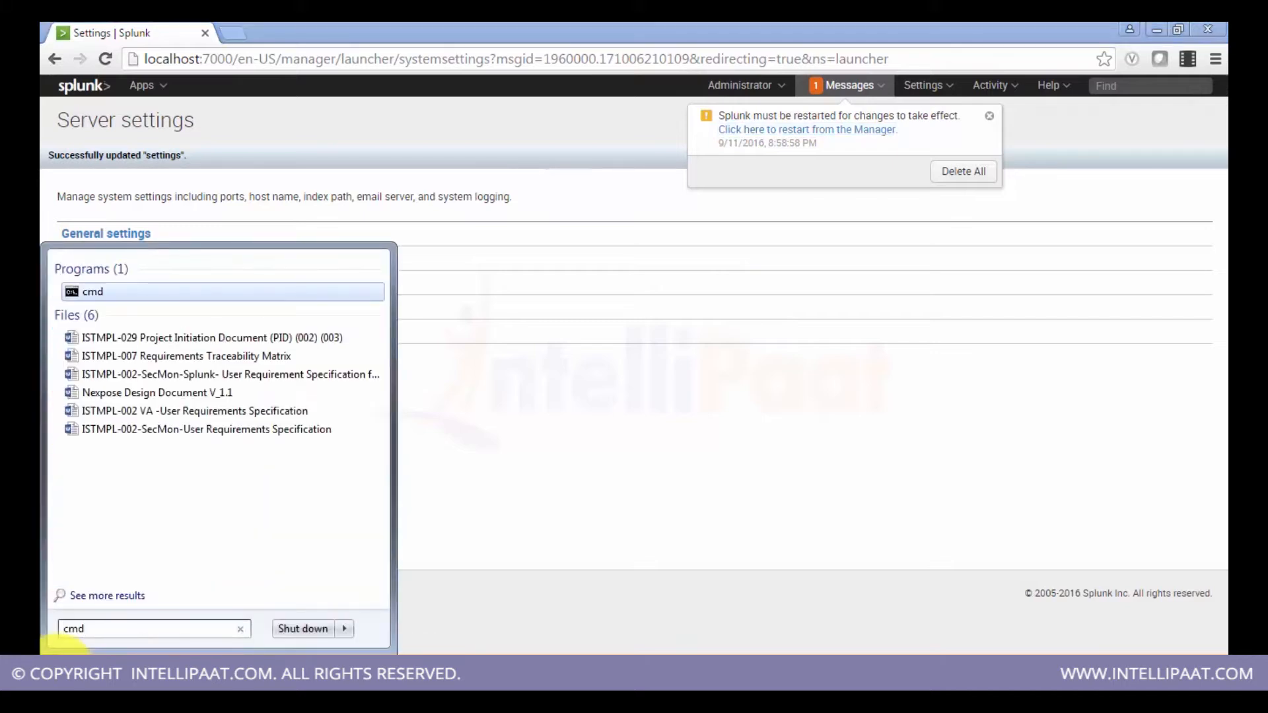
{"action": "right_click", "coordinate": [101, 286]}
{"action": "left_click", "coordinate": [159, 316]}
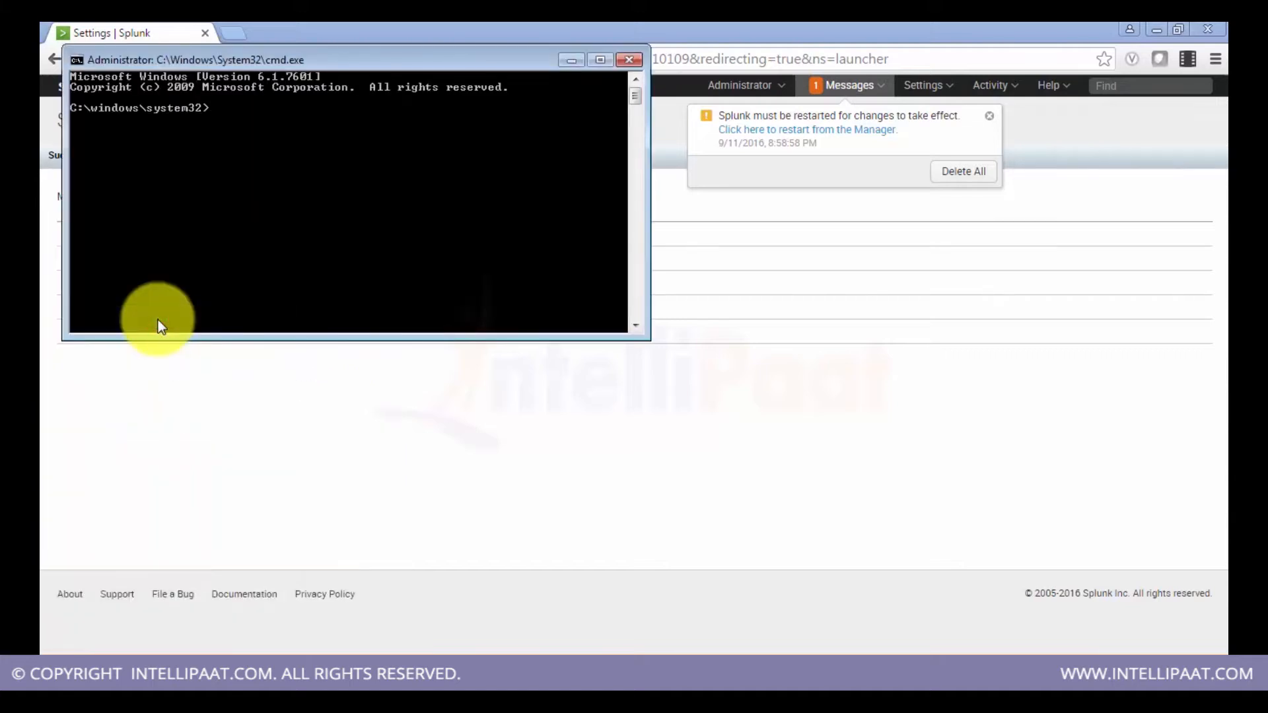
Step: Switch to the D: drive and list its directory contents
{"action": "type", "text": "d:"}
{"action": "key", "text": "Return"}
{"action": "type", "text": "dir"}
{"action": "key", "text": "Return"}
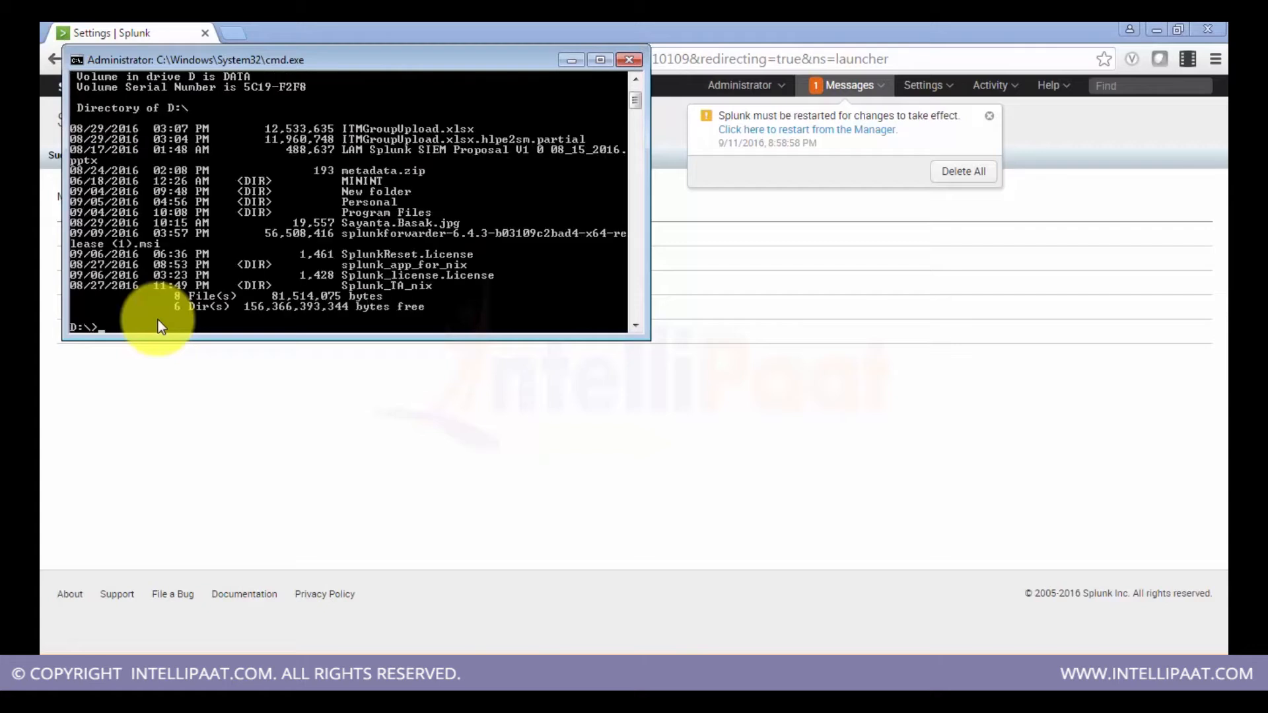
Step: Try to change into the opt and splunk directories on the D: drive
{"action": "type", "text": "cd spl"}
{"action": "key", "text": "Tab"}
{"action": "key", "text": "BackSpace"}
{"action": "key", "text": "BackSpace"}
{"action": "key", "text": "BackSpace"}
{"action": "key", "text": "BackSpace"}
{"action": "key", "text": "BackSpace"}
{"action": "key", "text": "BackSpace"}
{"action": "key", "text": "BackSpace"}
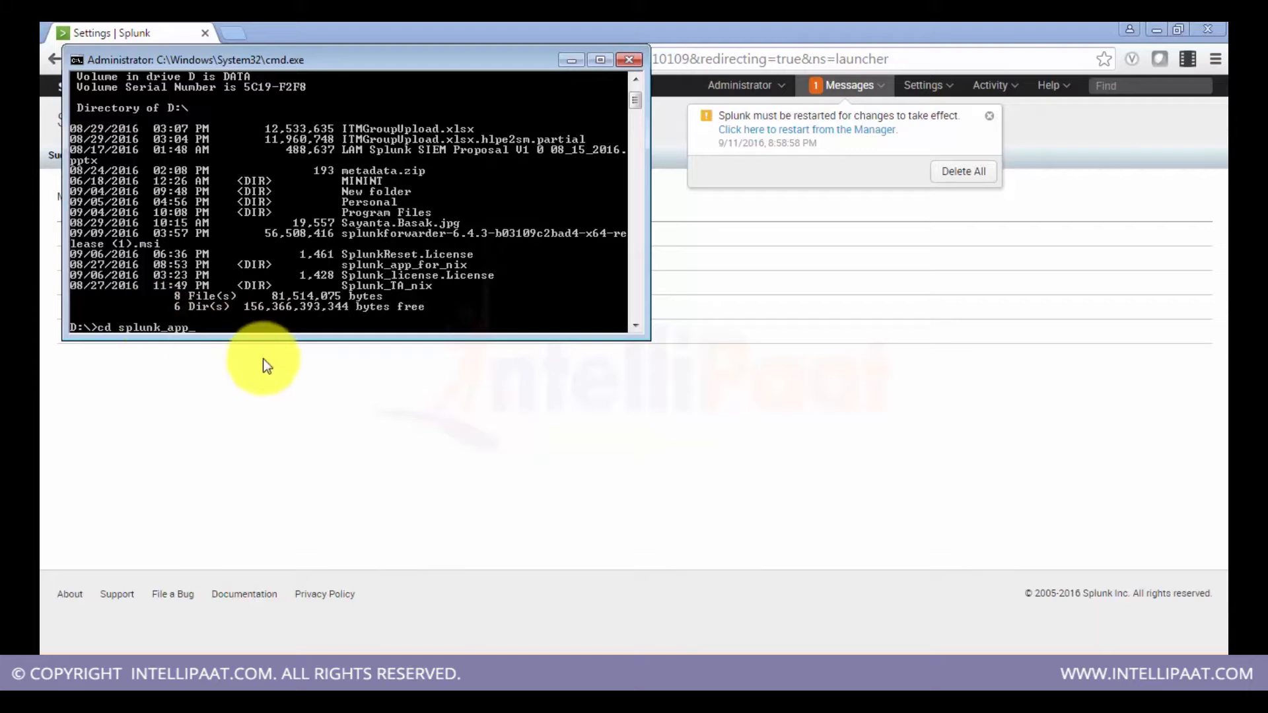
{"action": "key", "text": "BackSpace"}
{"action": "key", "text": "BackSpace"}
{"action": "key", "text": "BackSpace"}
{"action": "key", "text": "BackSpace"}
{"action": "key", "text": "BackSpace"}
{"action": "key", "text": "BackSpace"}
{"action": "key", "text": "BackSpace"}
{"action": "key", "text": "BackSpace"}
{"action": "key", "text": "BackSpace"}
{"action": "key", "text": "BackSpace"}
{"action": "type", "text": "opt"}
{"action": "key", "text": "Return"}
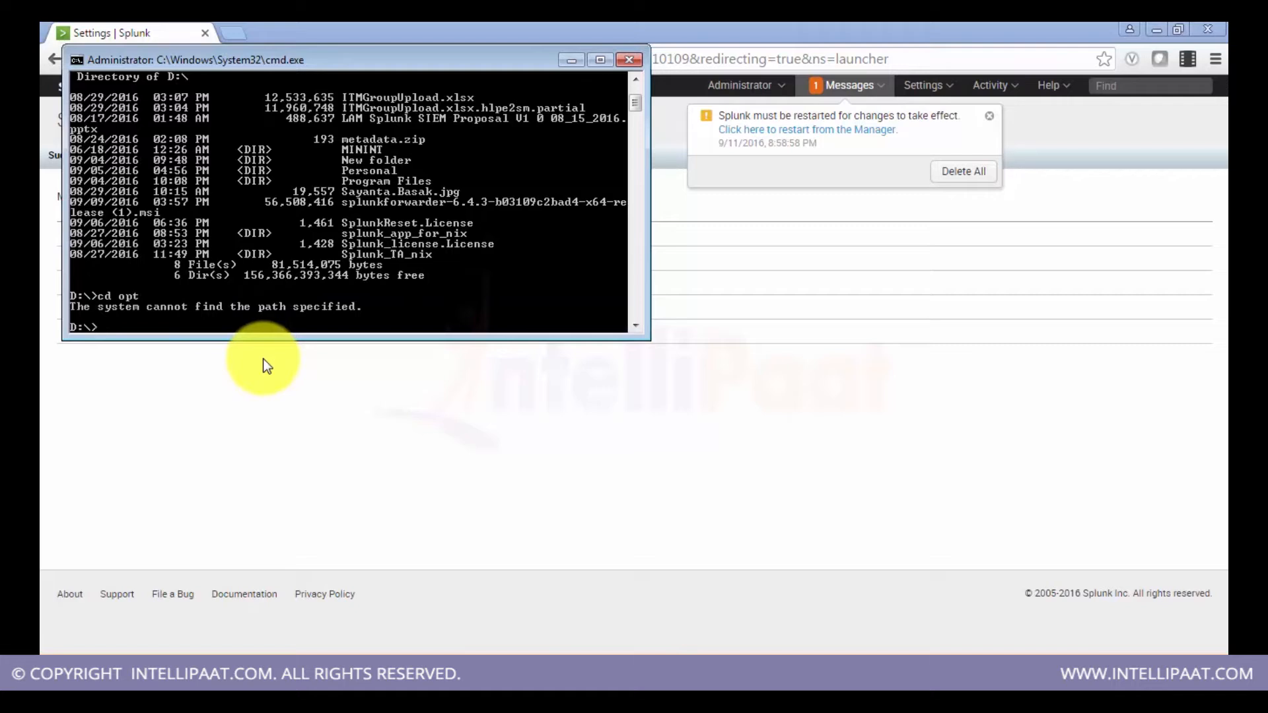
{"action": "type", "text": "cd splunk"}
{"action": "key", "text": "Return"}
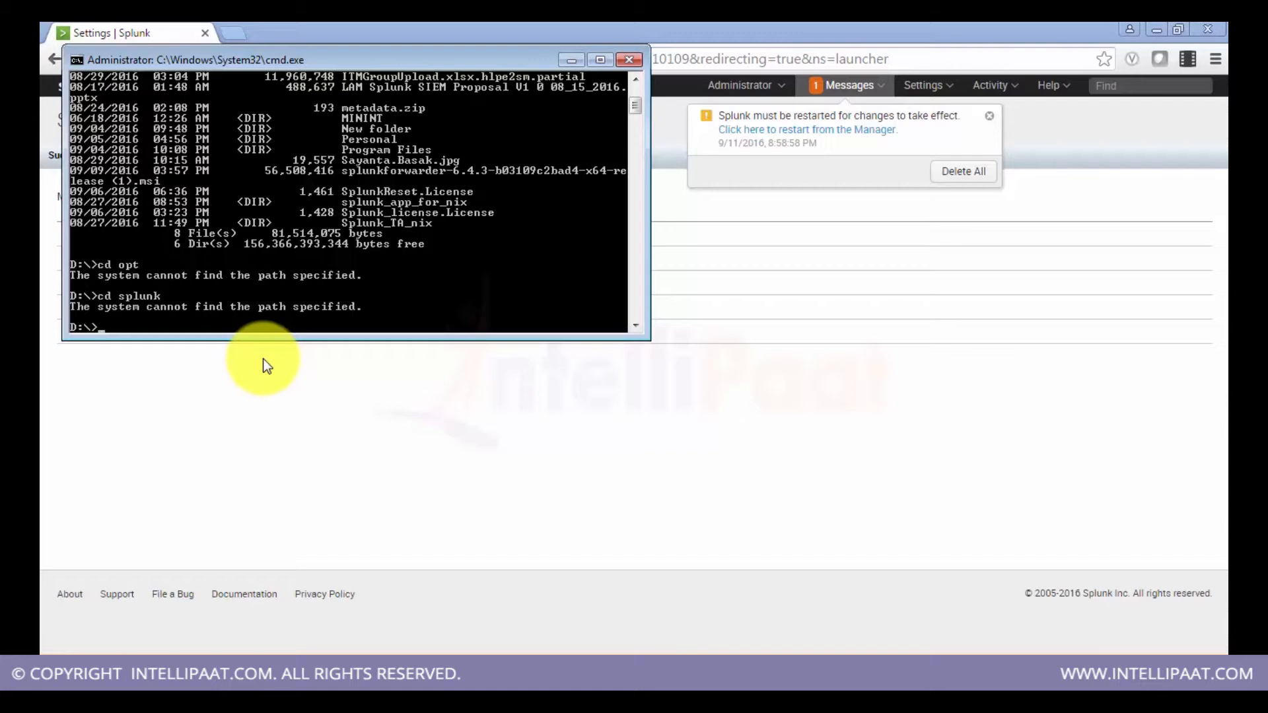
Step: Browse the DATA (D:) drive in the file explorer to locate the Splunk folder
{"action": "left_click", "coordinate": [160, 679]}
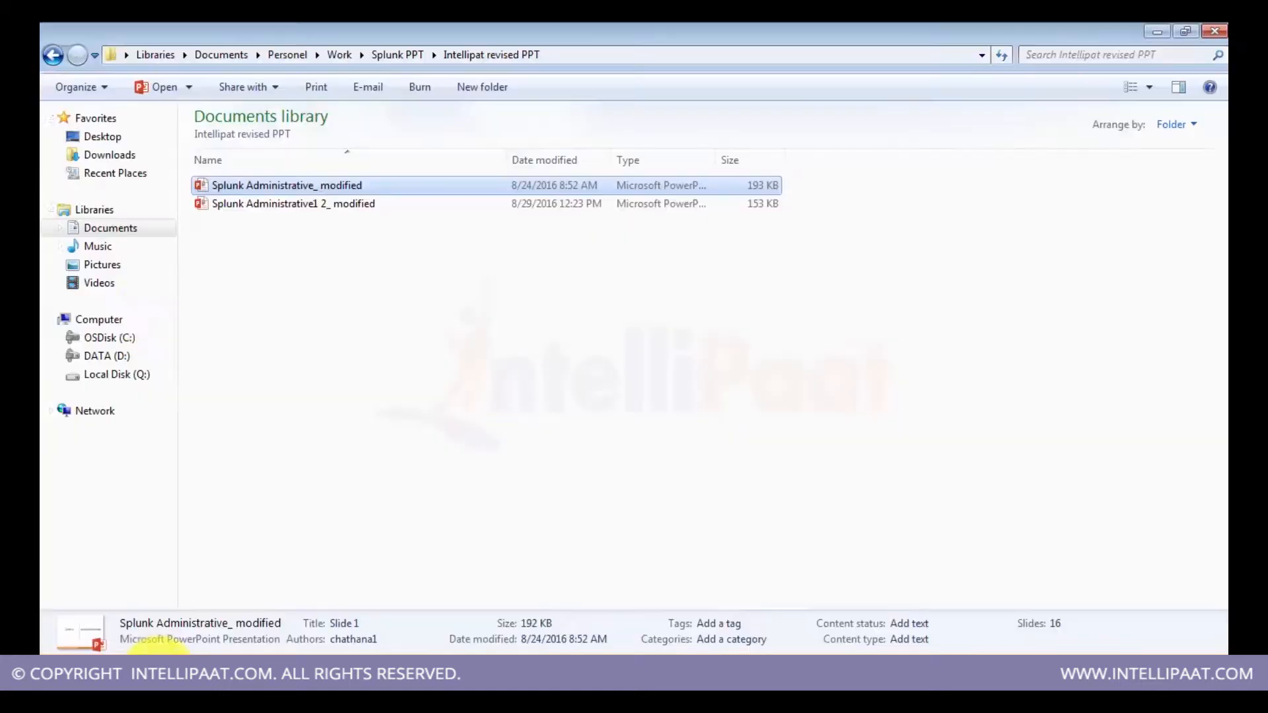
{"action": "left_click", "coordinate": [113, 358]}
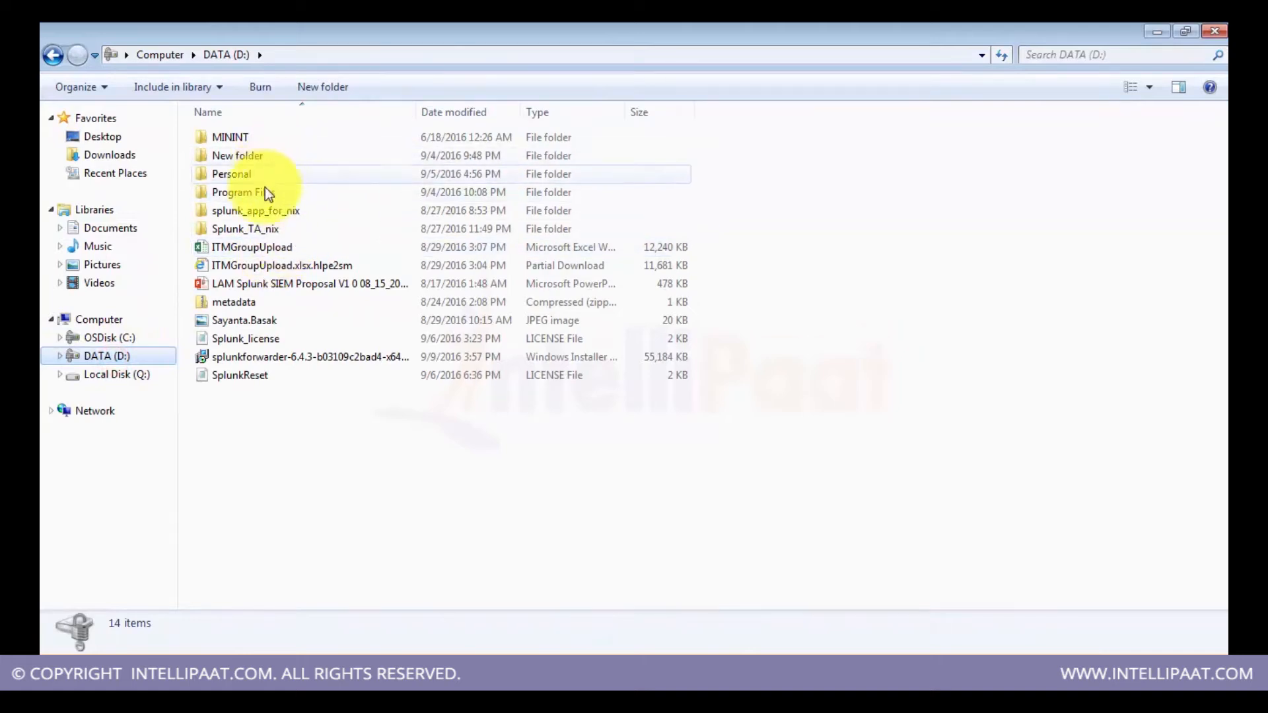
{"action": "key", "text": "alt+Tab"}
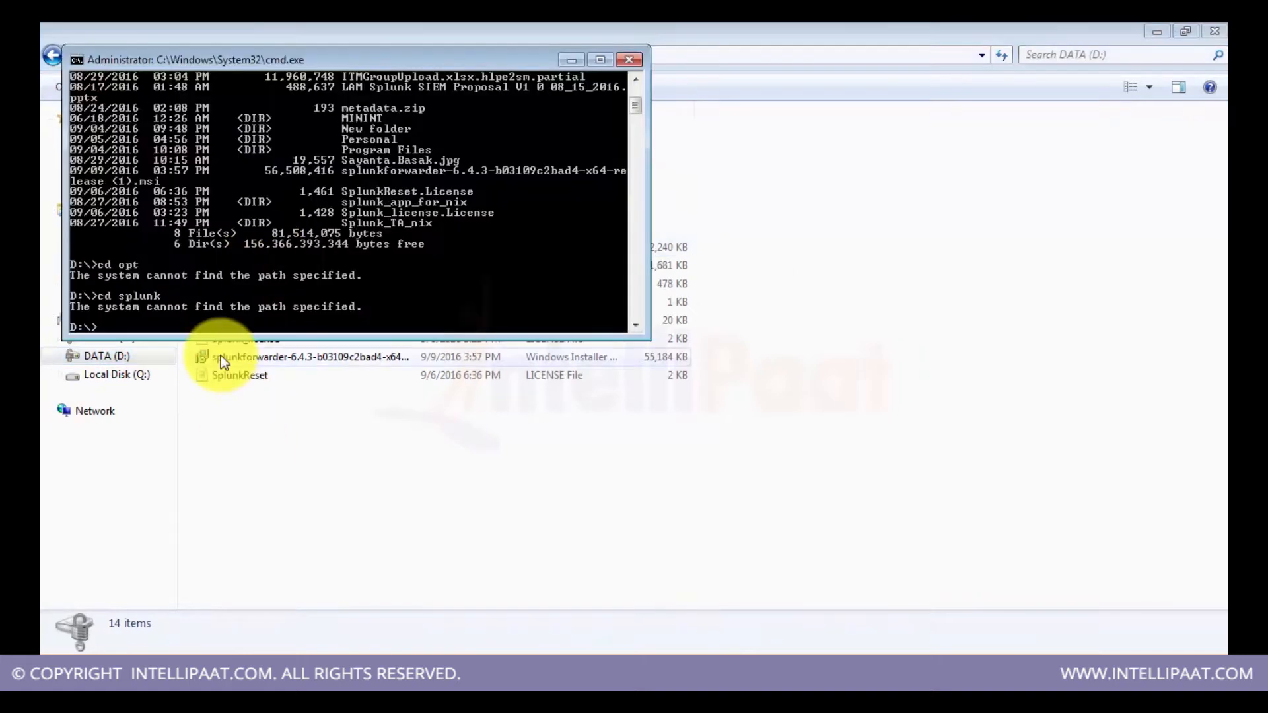
Step: Change the command prompt's directory to D:\Program Files\Splunk\bin
{"action": "type", "text": "cd \"Program Files\""}
{"action": "key", "text": "Return"}
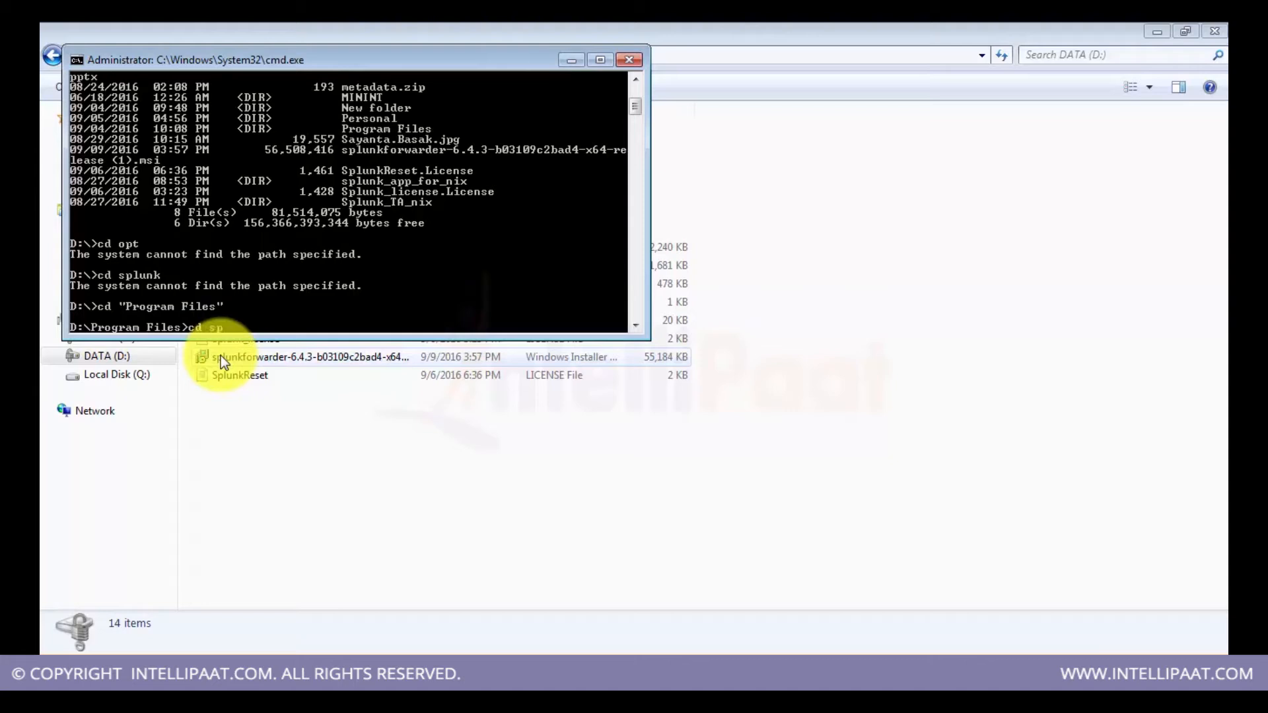
{"action": "type", "text": "cd sp"}
{"action": "key", "text": "Tab"}
{"action": "key", "text": "Return"}
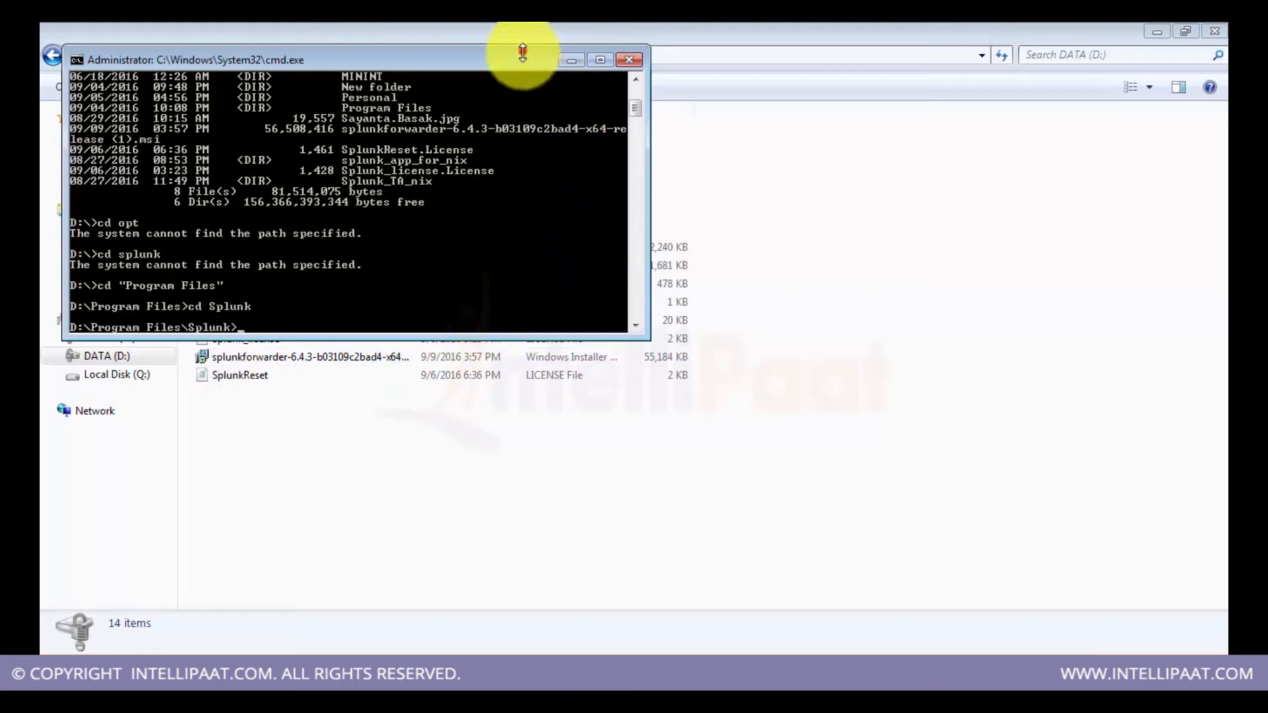
{"action": "left_click_drag", "start_coordinate": [522, 45], "coordinate": [524, 107]}
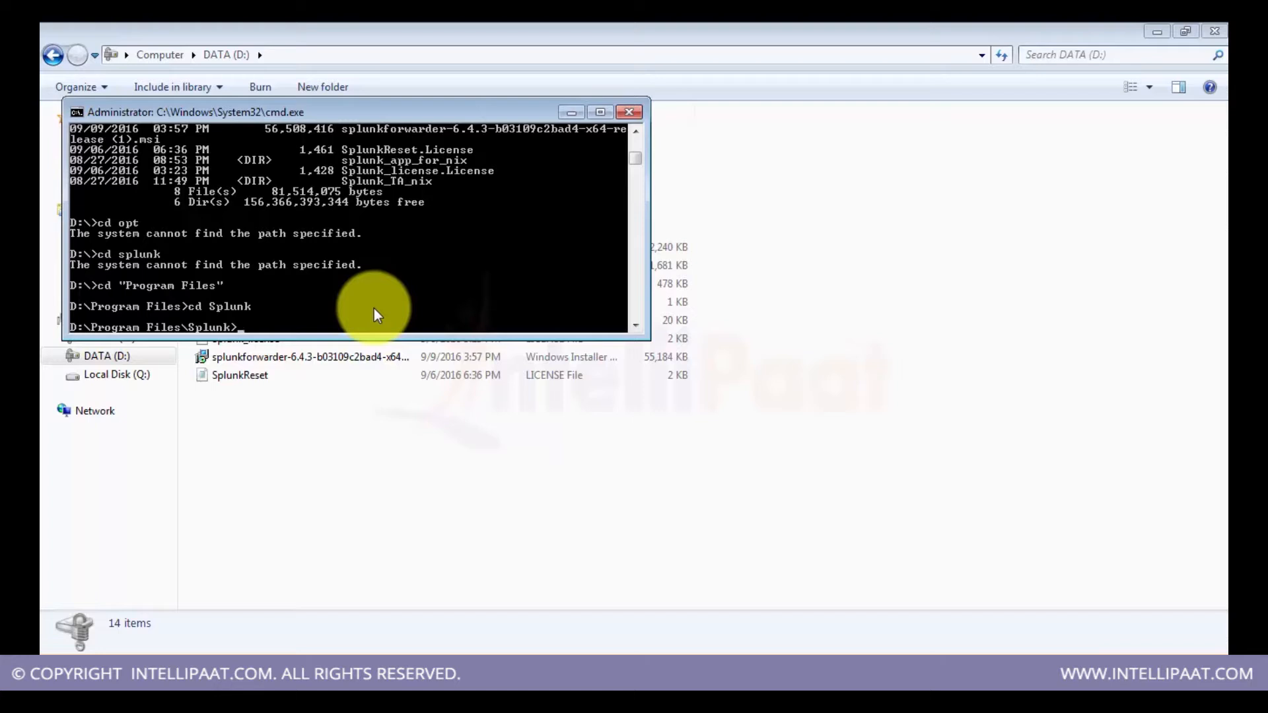
{"action": "type", "text": "cd bin"}
{"action": "key", "text": "Return"}
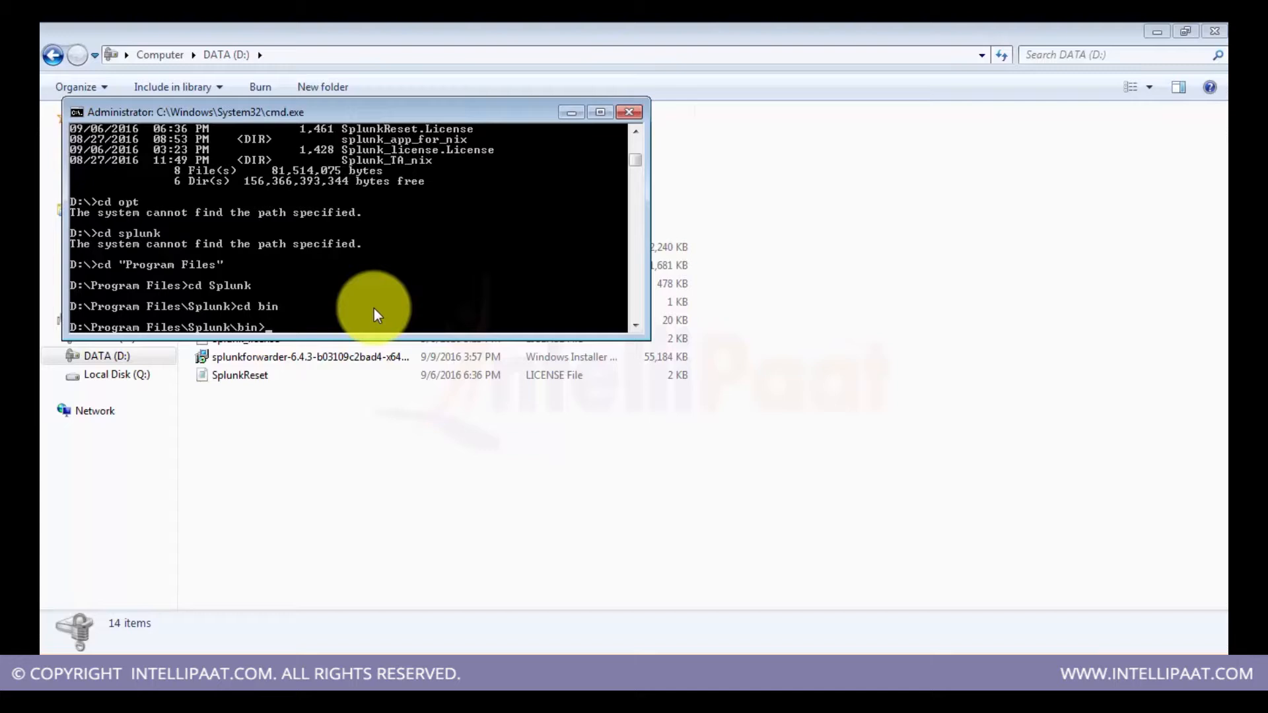
Step: Check the Splunk status and restart Splunk with the splunk restart command
{"action": "type", "text": "splunk status"}
{"action": "key", "text": "Return"}
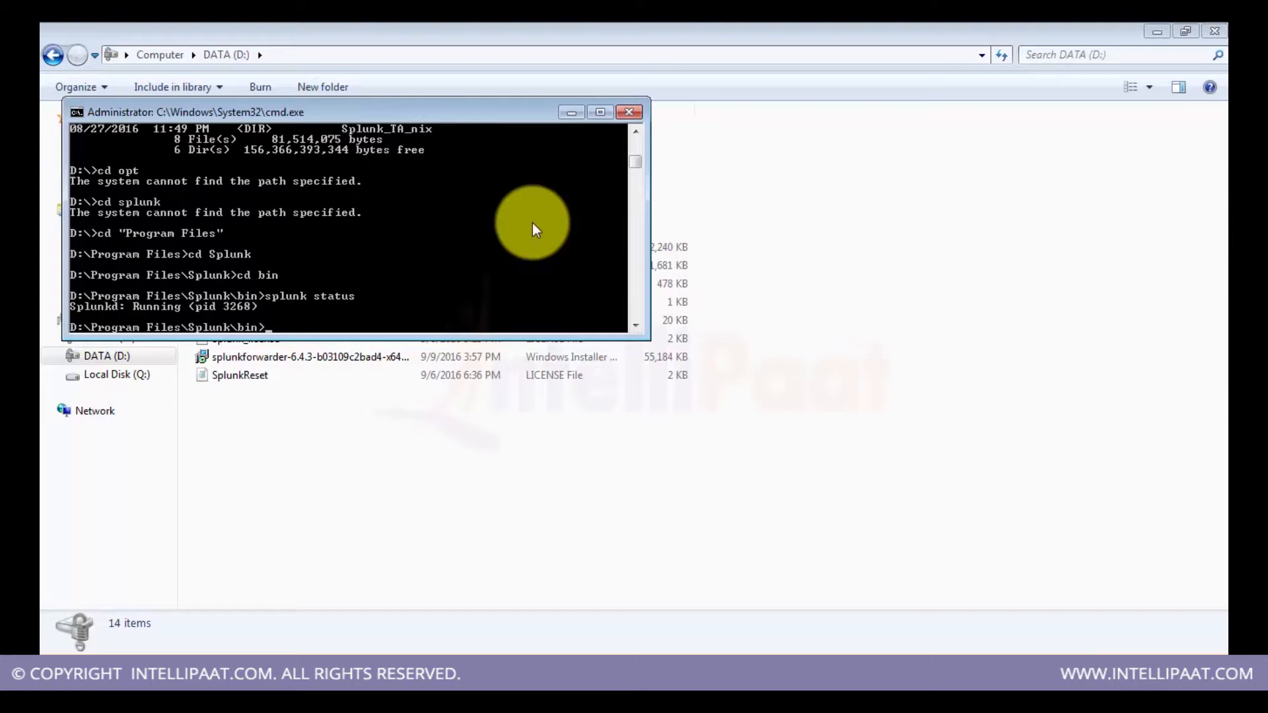
{"action": "type", "text": "splunk restart"}
{"action": "key", "text": "Return"}
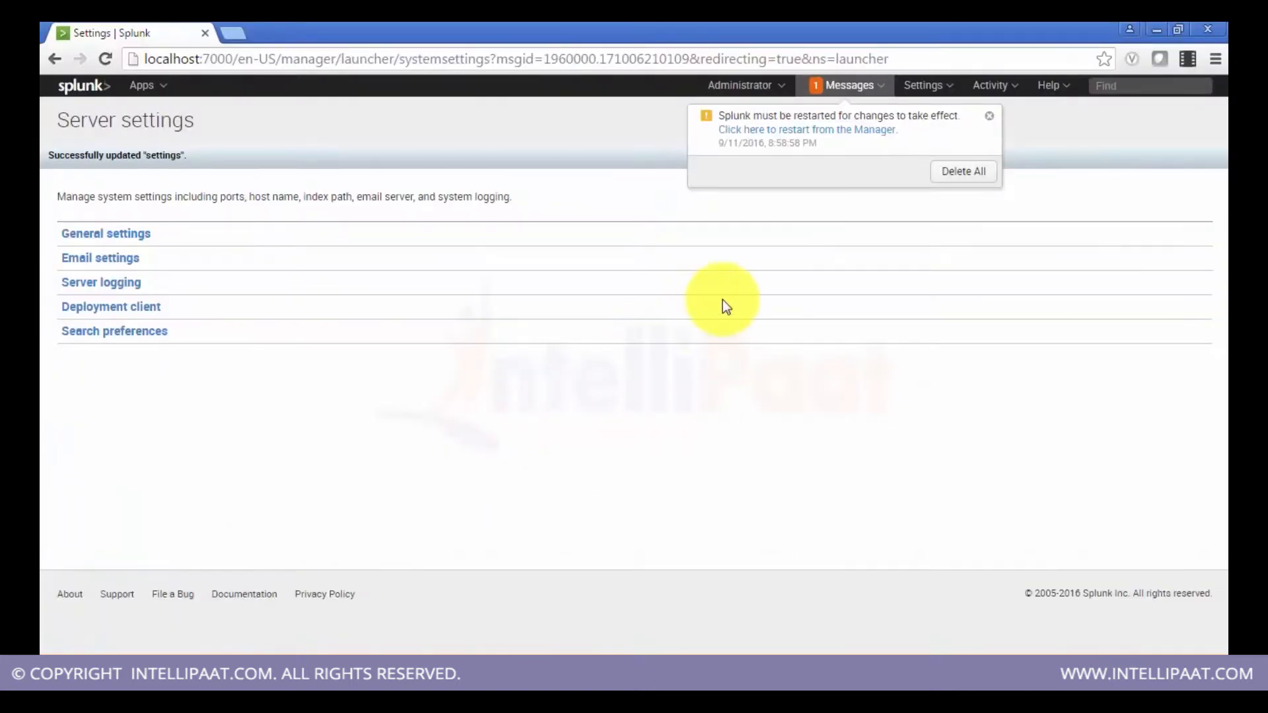
{"action": "left_click", "coordinate": [711, 665]}
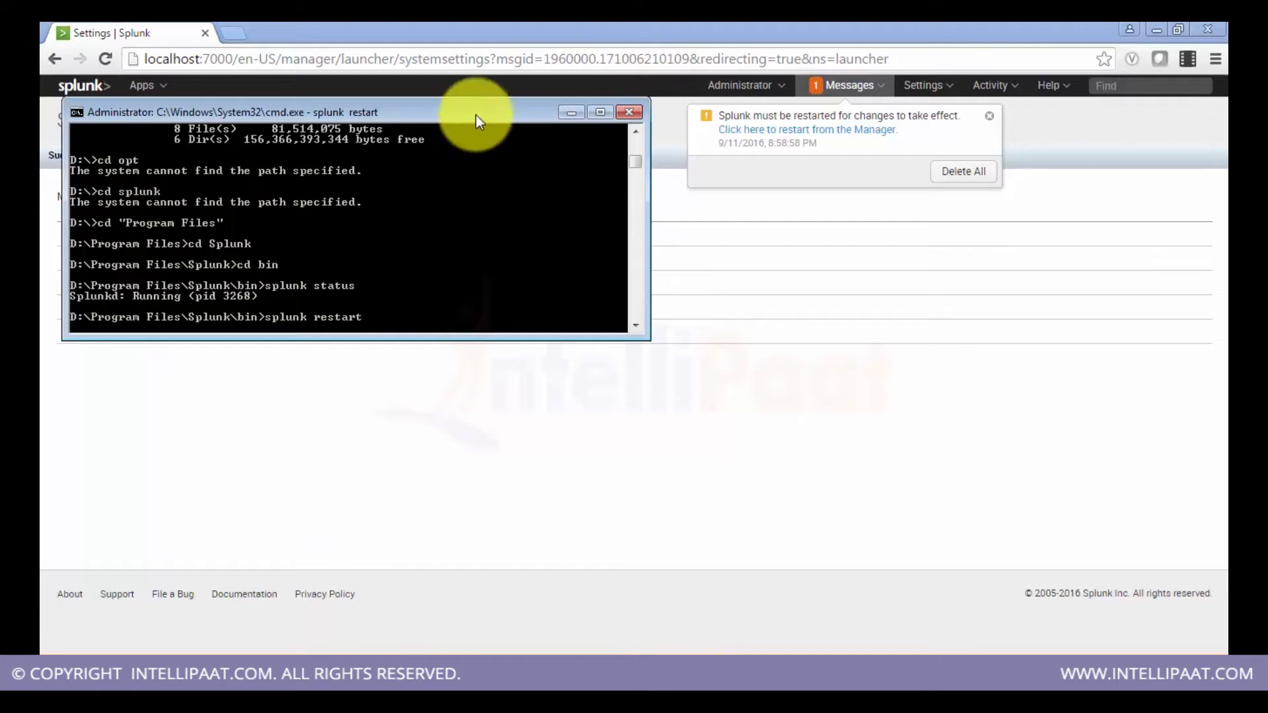
{"action": "left_click_drag", "start_coordinate": [476, 115], "coordinate": [468, 346]}
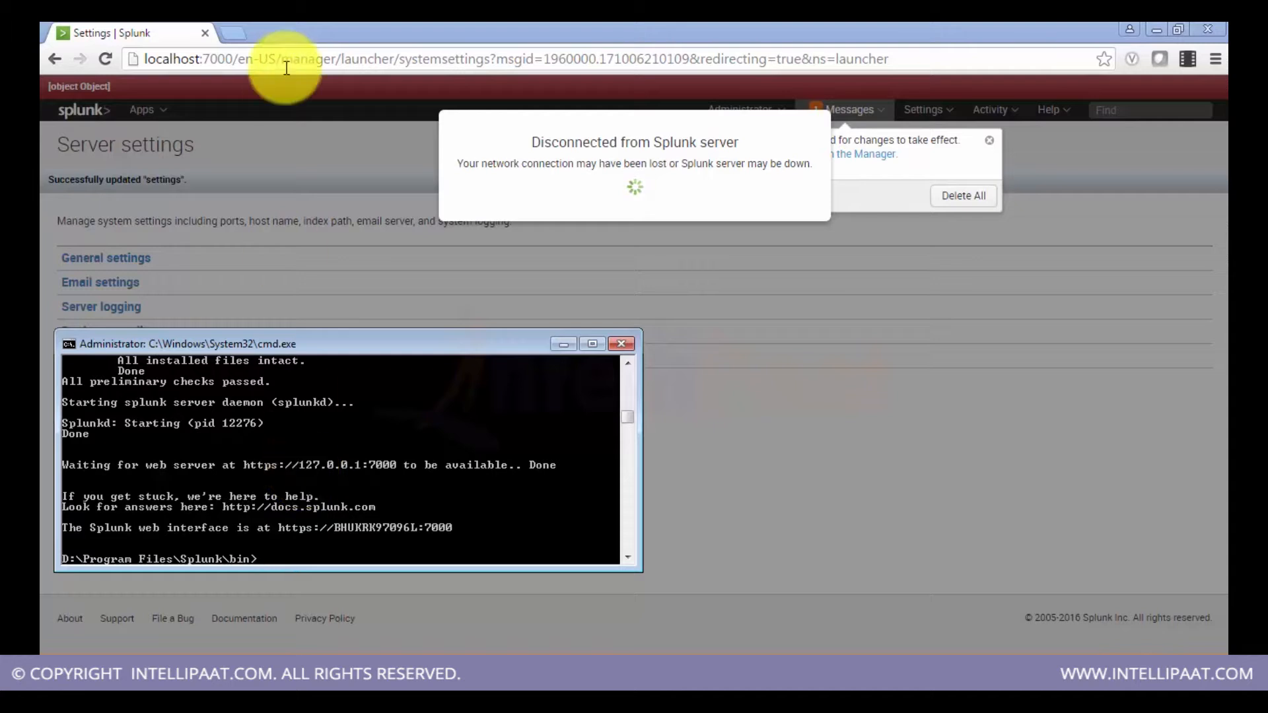
{"action": "left_click", "coordinate": [347, 35]}
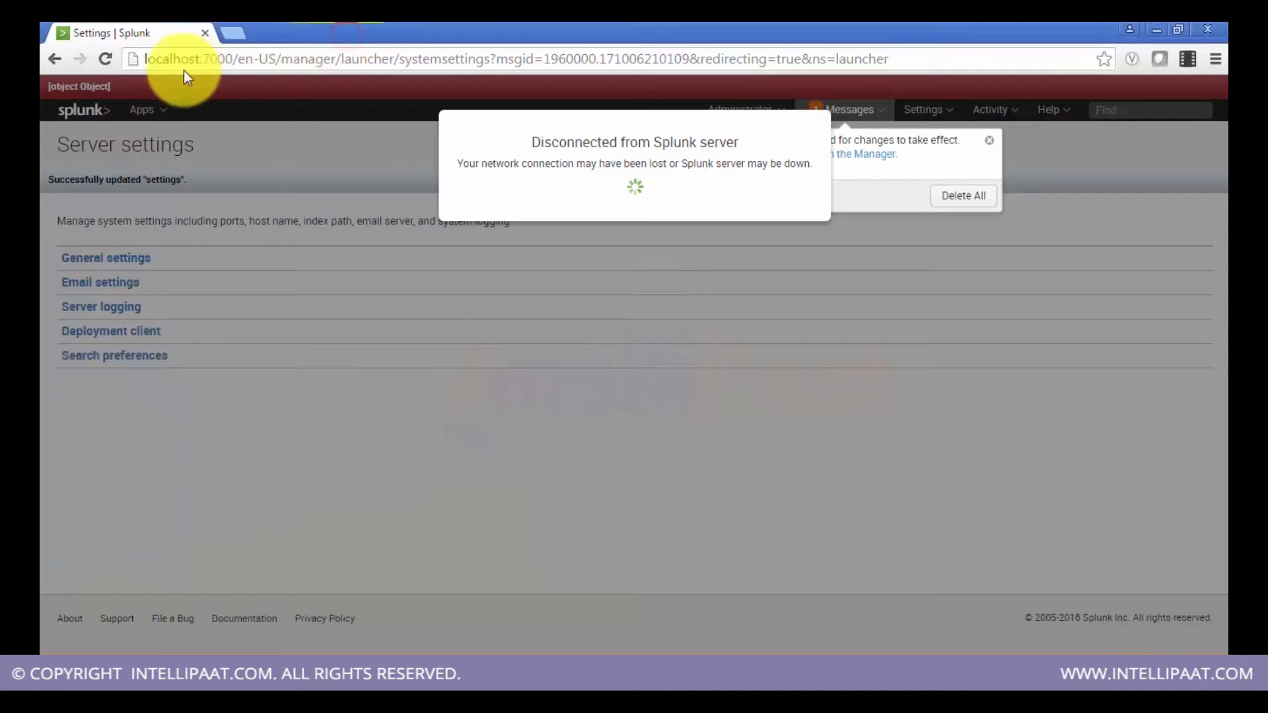
{"action": "left_click", "coordinate": [109, 58]}
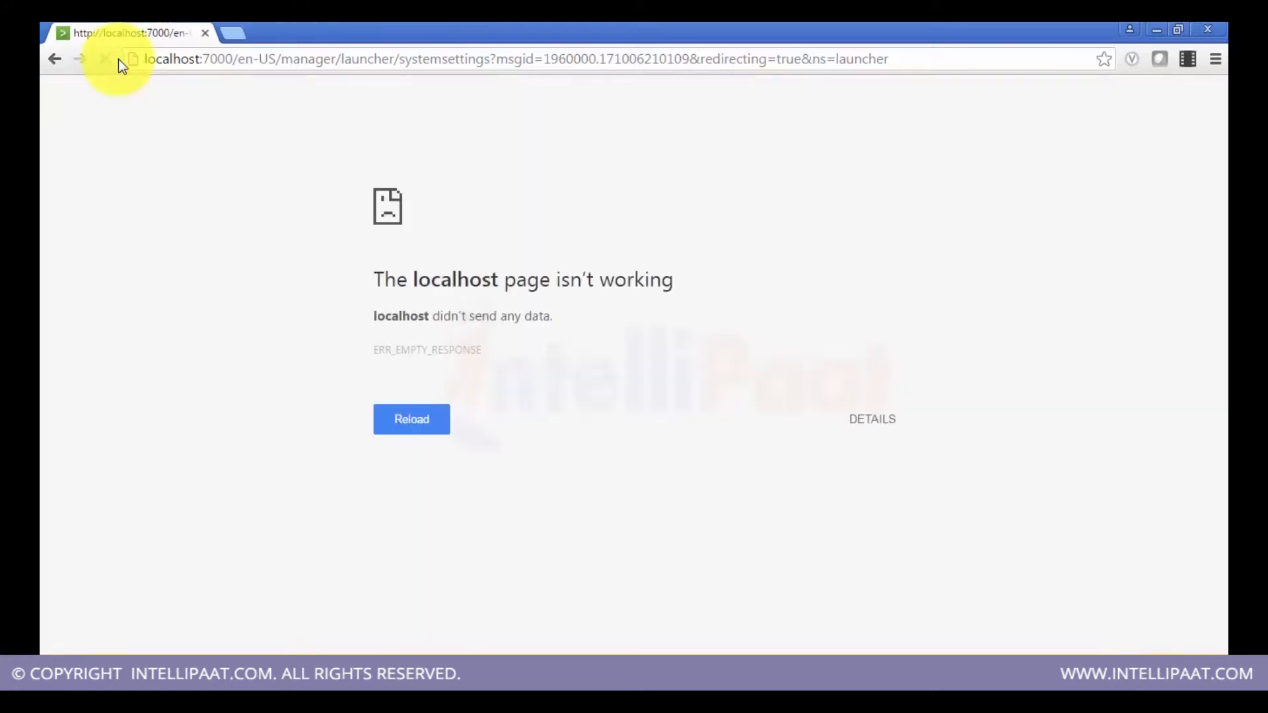
{"action": "left_click", "coordinate": [205, 60]}
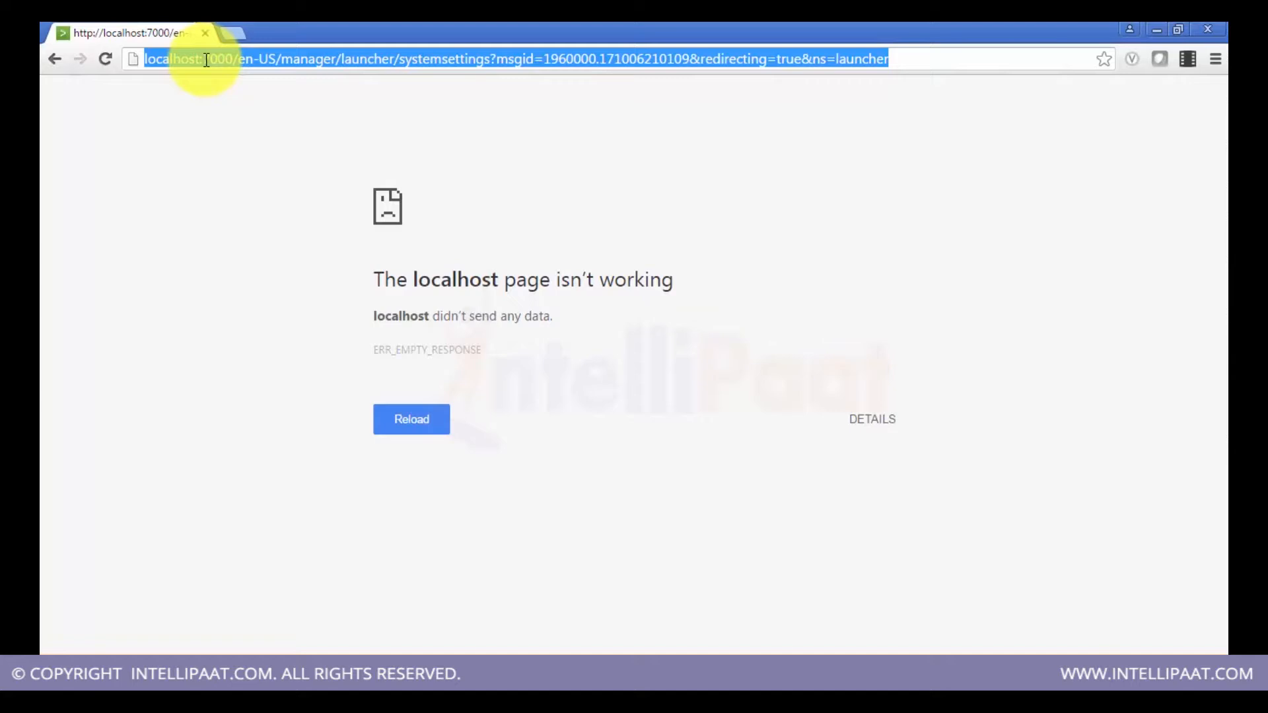
{"action": "type", "text": "h"}
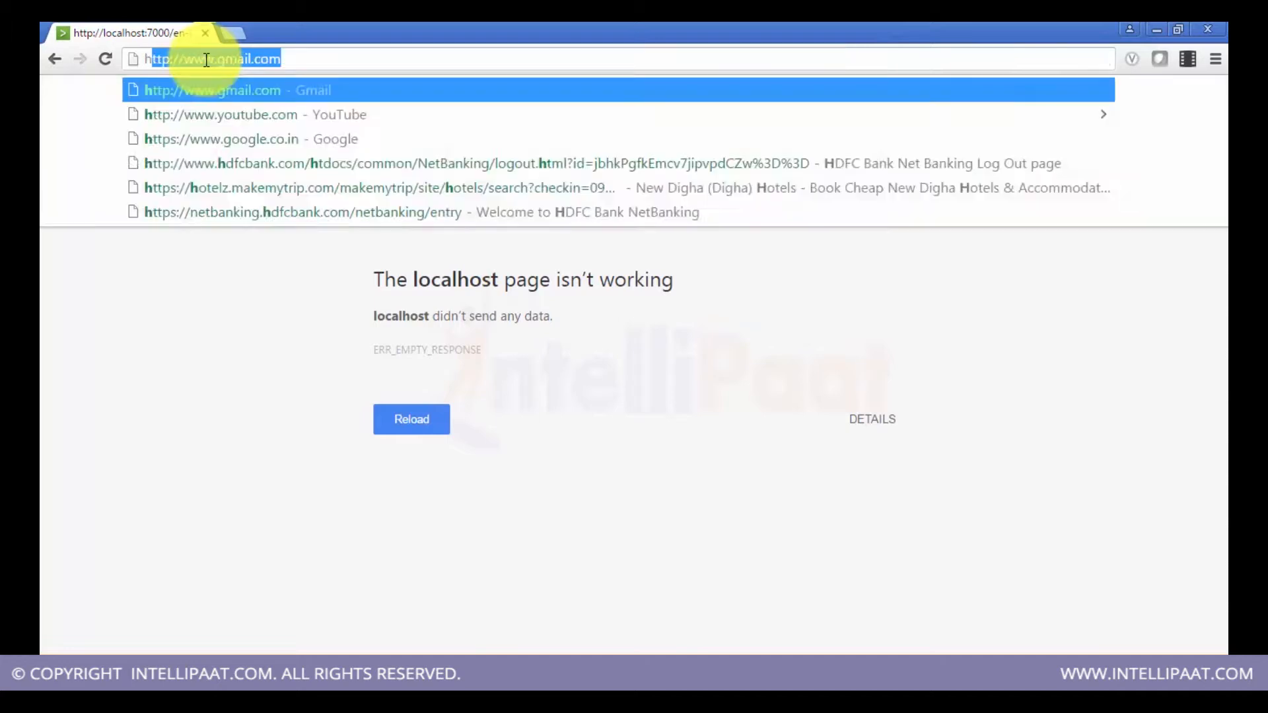
{"action": "type", "text": "ttps:/"}
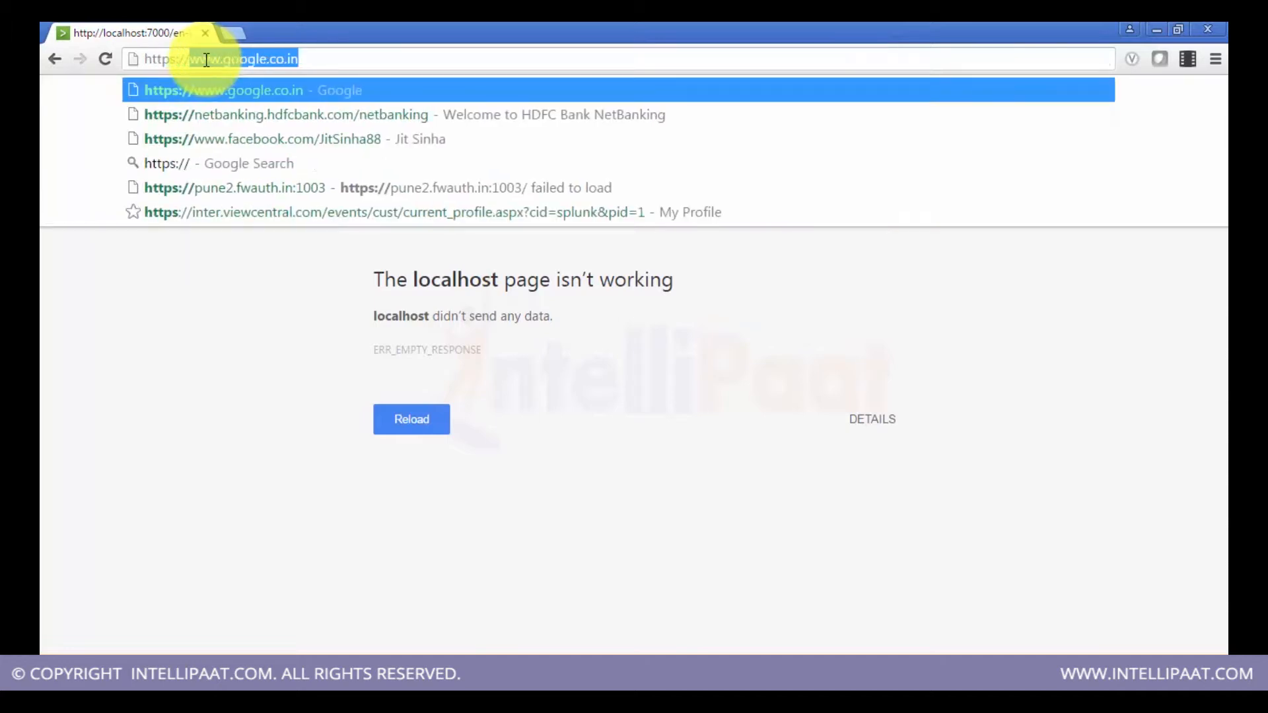
{"action": "type", "text": "/local"}
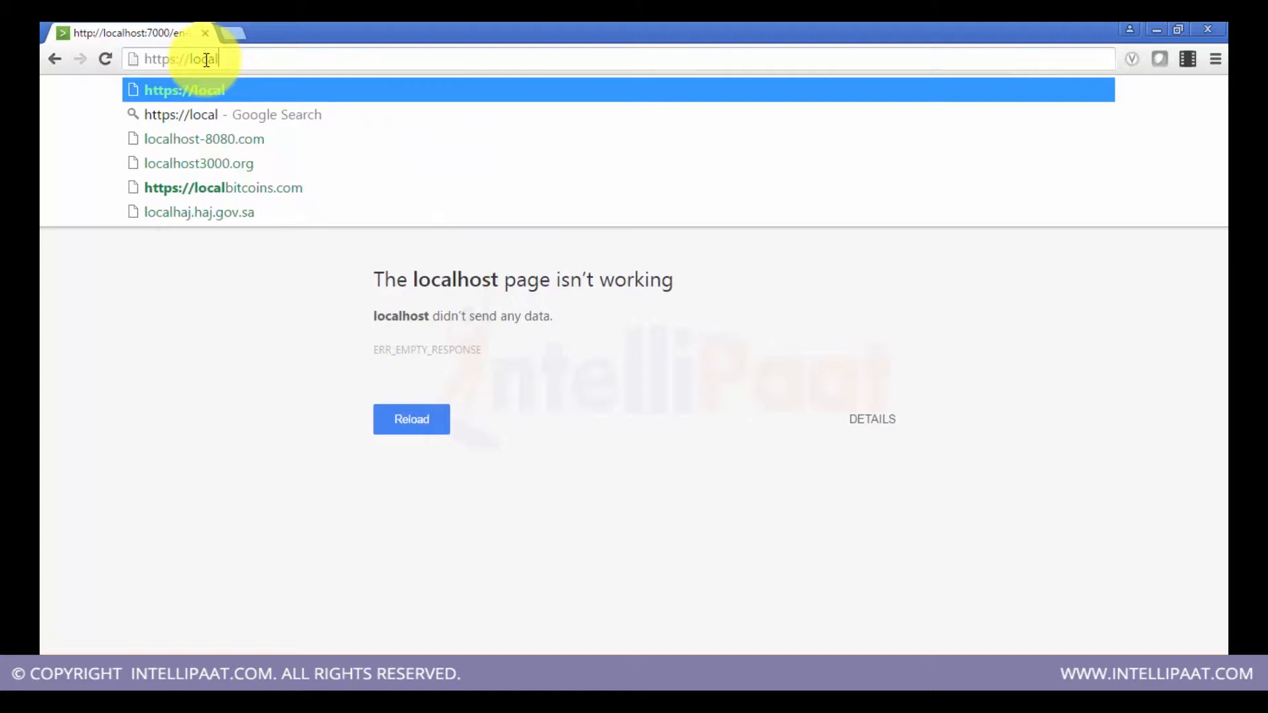
{"action": "type", "text": "host:"}
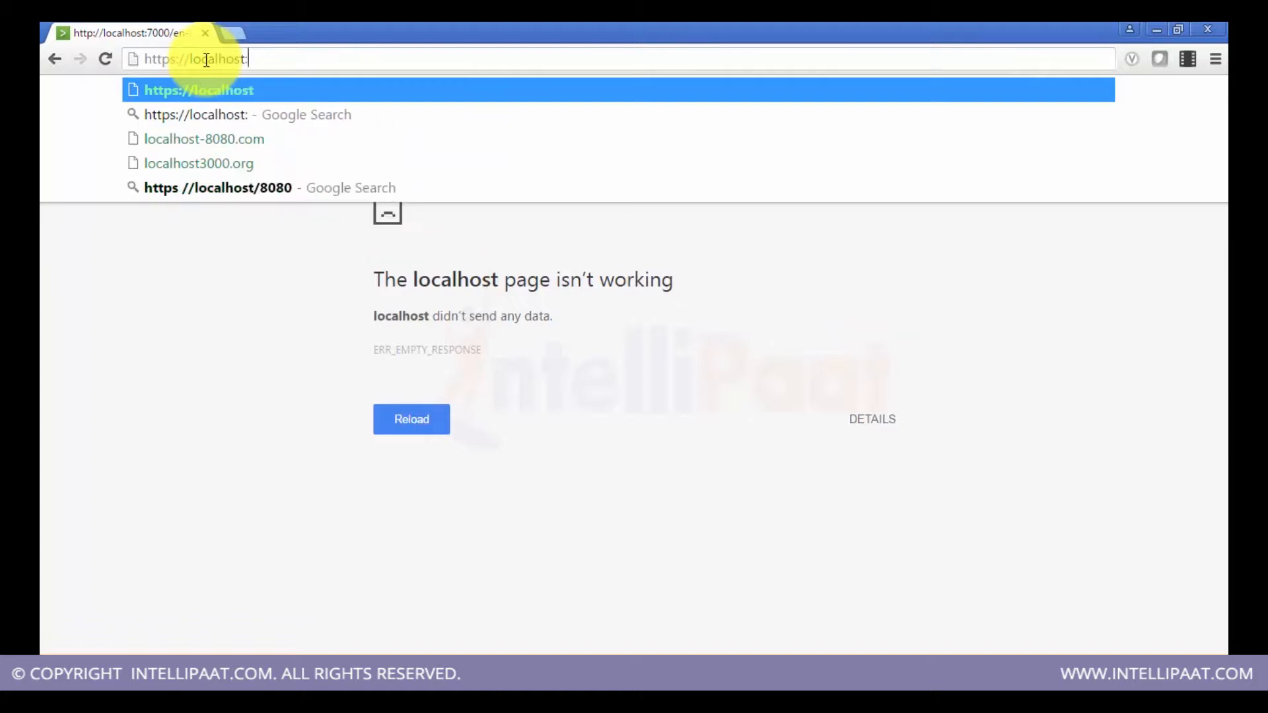
{"action": "type", "text": "8"}
{"action": "key", "text": "BackSpace"}
{"action": "key", "text": "BackSpace"}
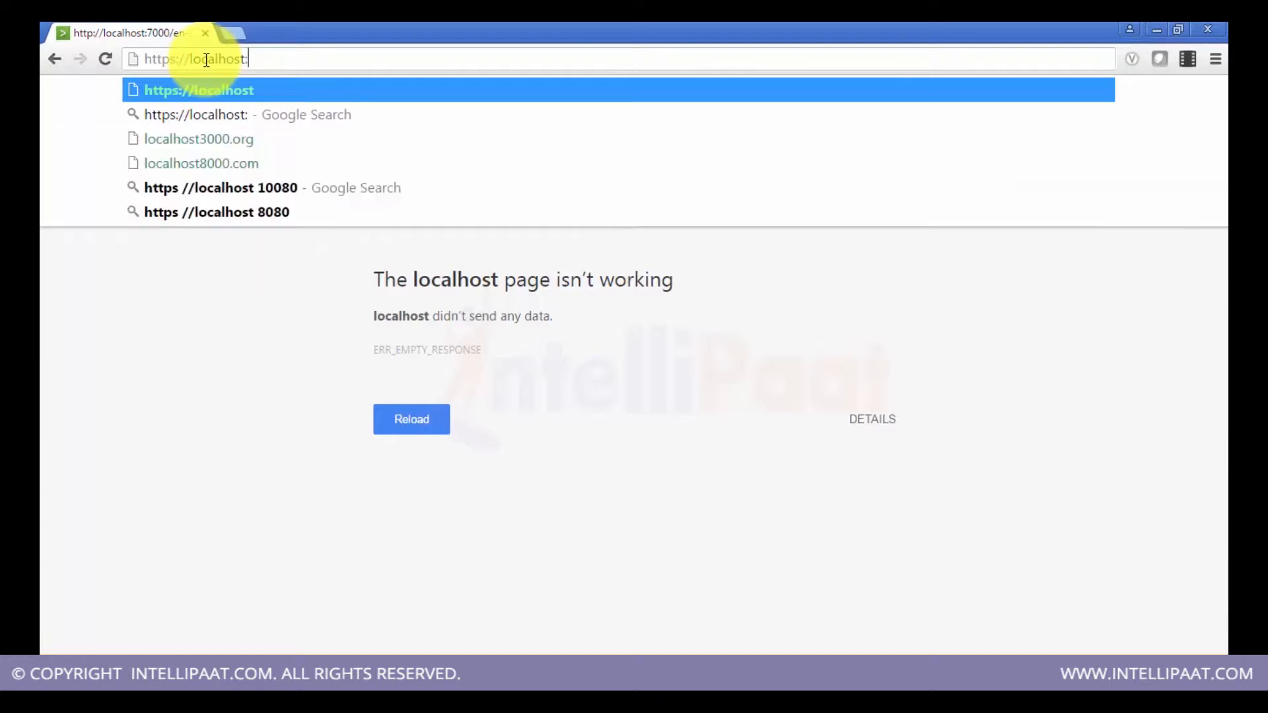
{"action": "type", "text": ":7000"}
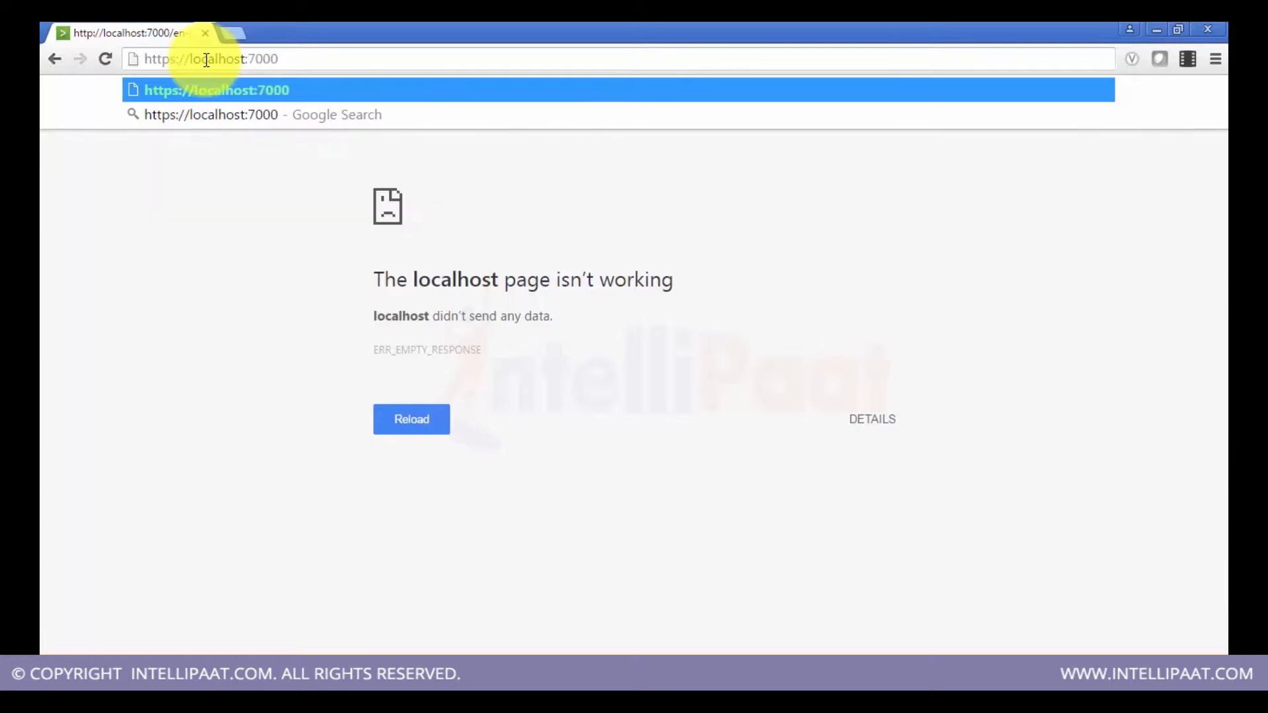
{"action": "key", "text": "ctrl+Return"}
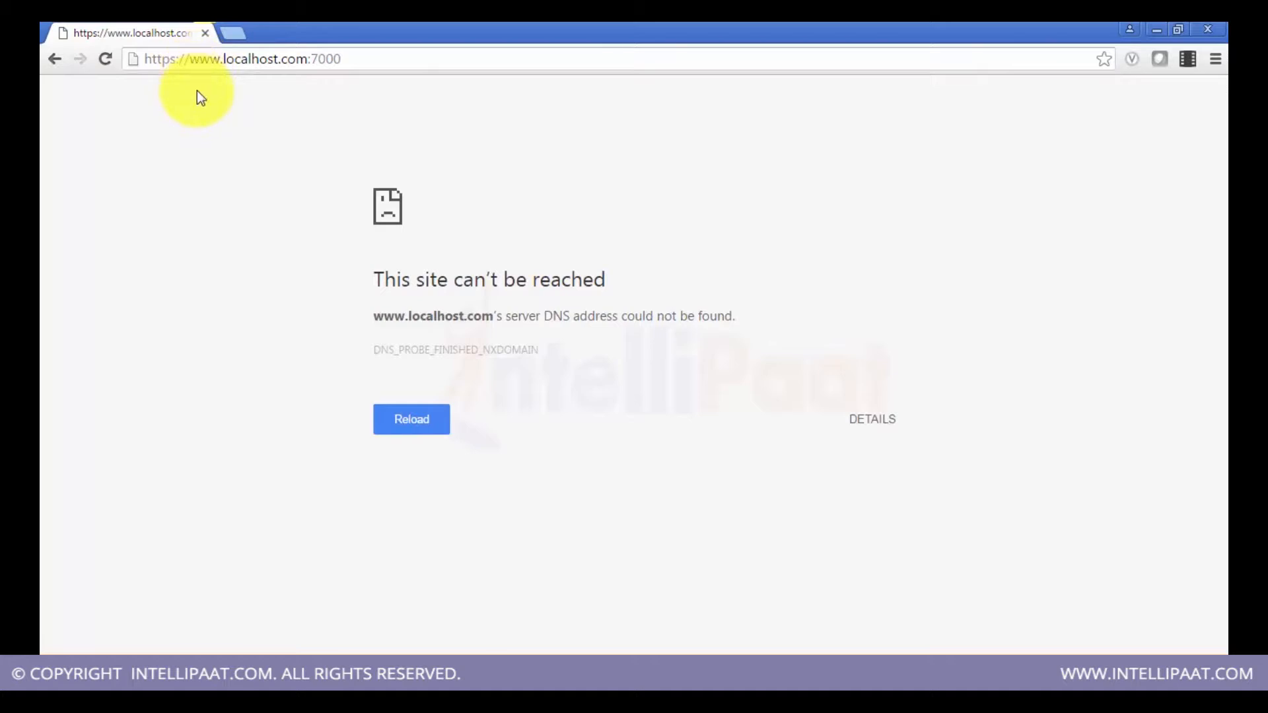
{"action": "left_click", "coordinate": [224, 59]}
{"action": "left_click", "coordinate": [223, 61]}
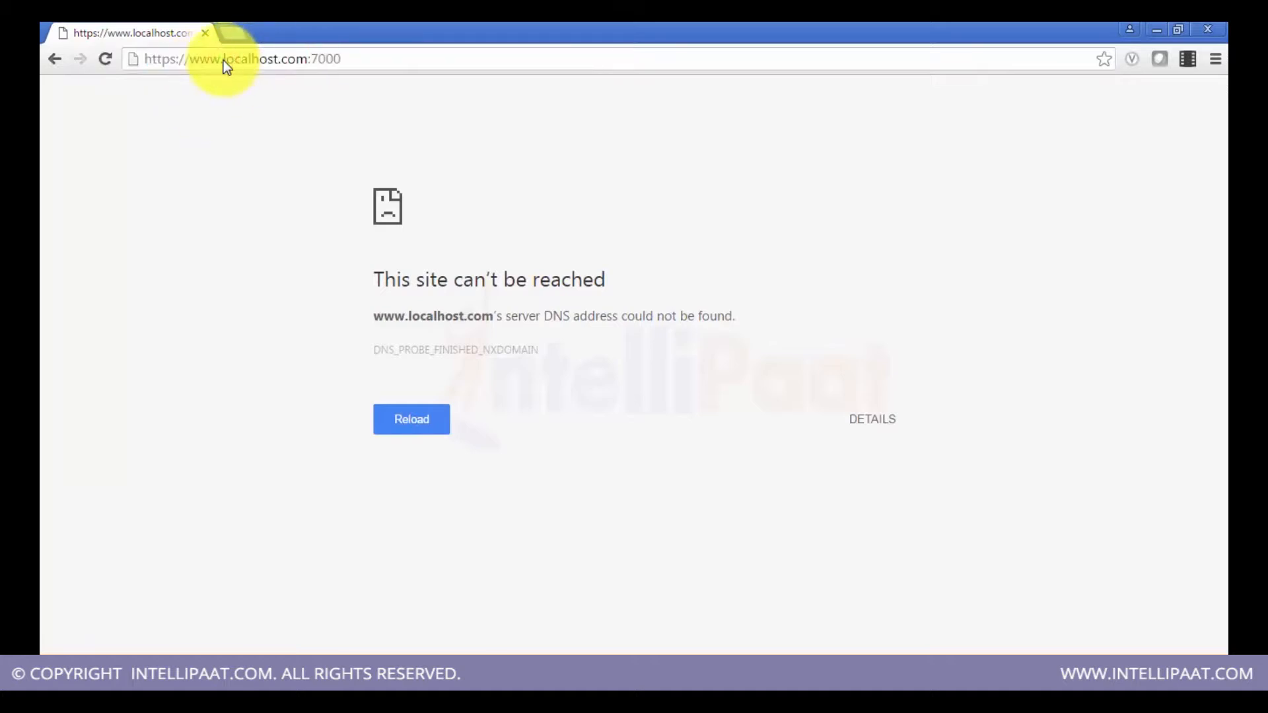
{"action": "left_click", "coordinate": [224, 61]}
{"action": "type", "text": "htt"}
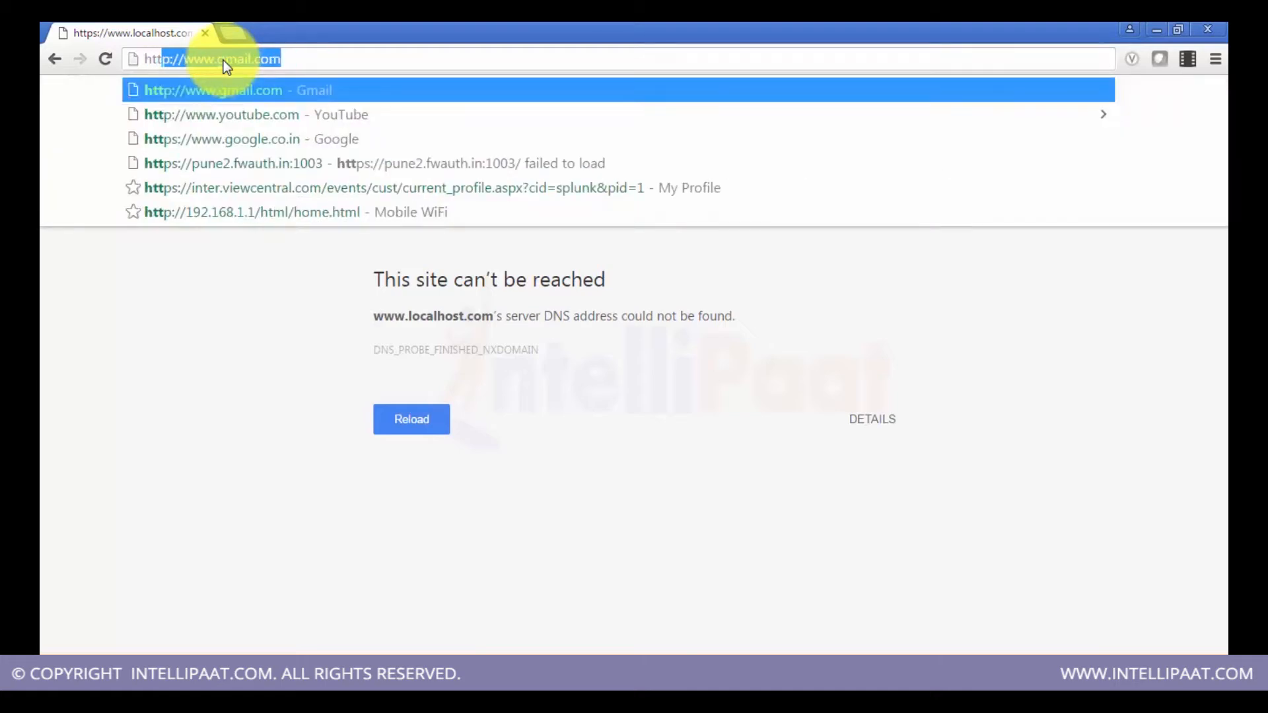
{"action": "type", "text": "ps://"}
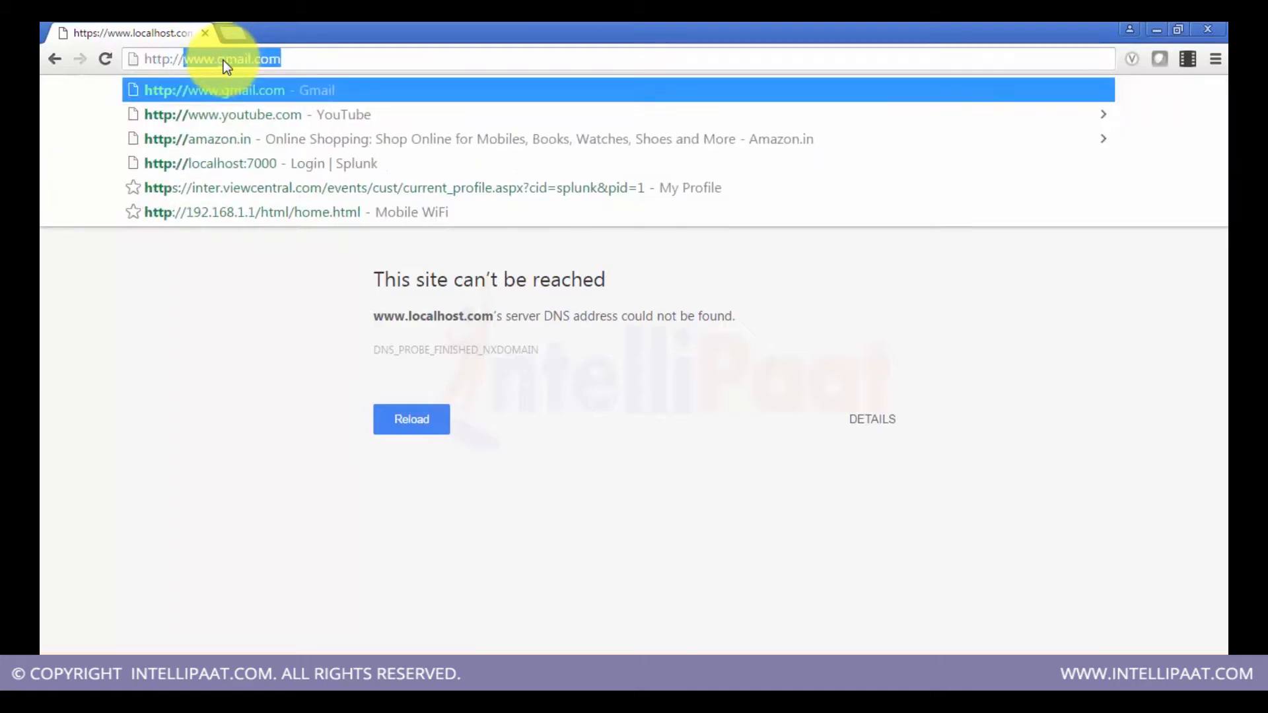
{"action": "type", "text": "localhost:7000"}
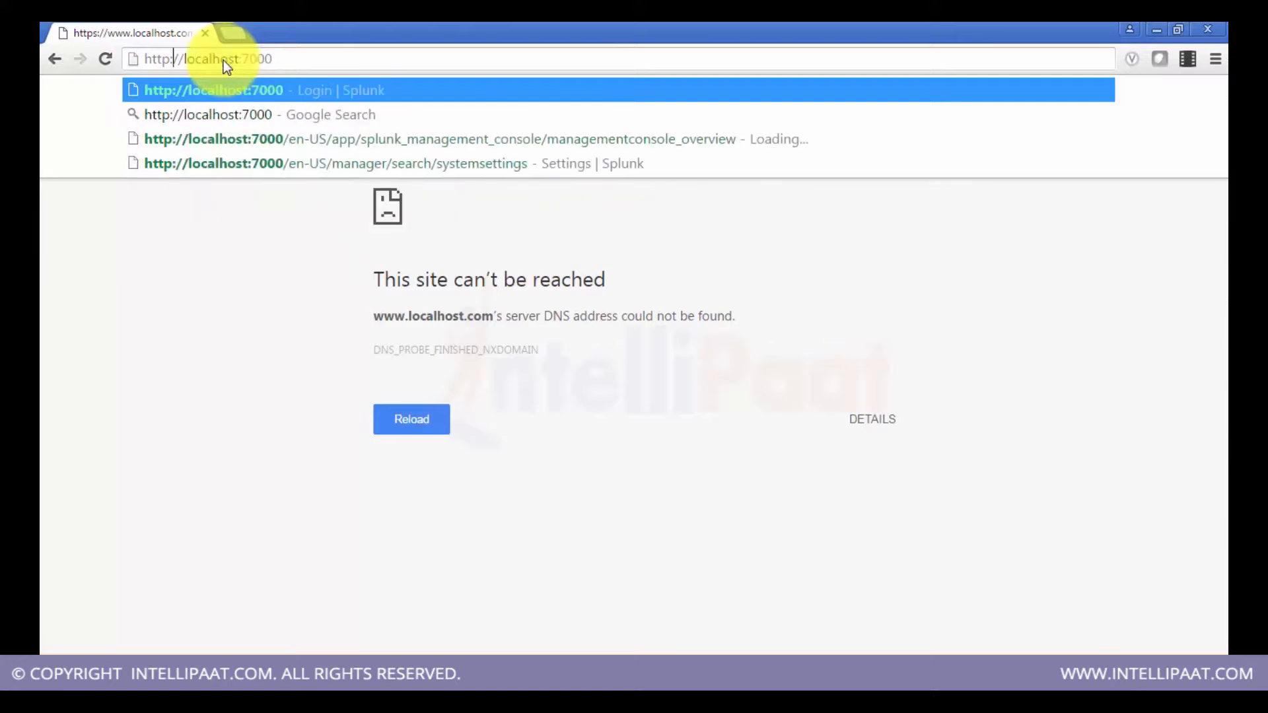
{"action": "type", "text": "s"}
{"action": "key", "text": "Return"}
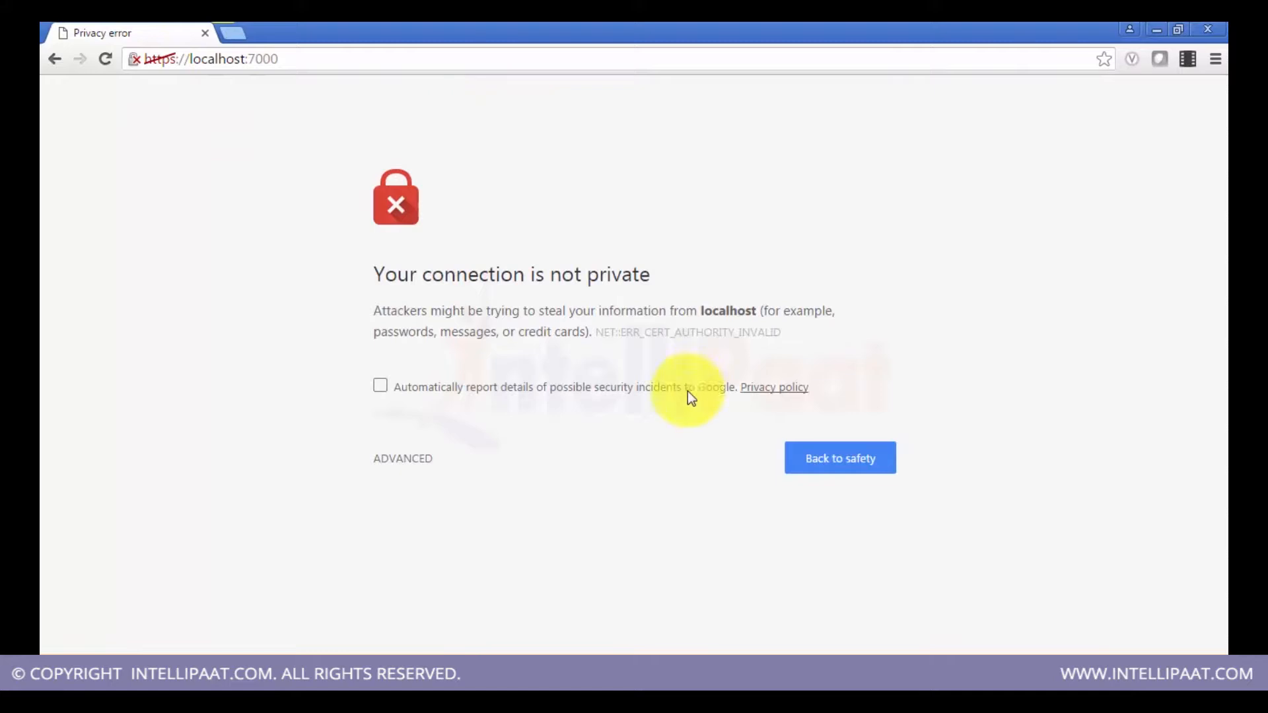
{"action": "left_click", "coordinate": [399, 460]}
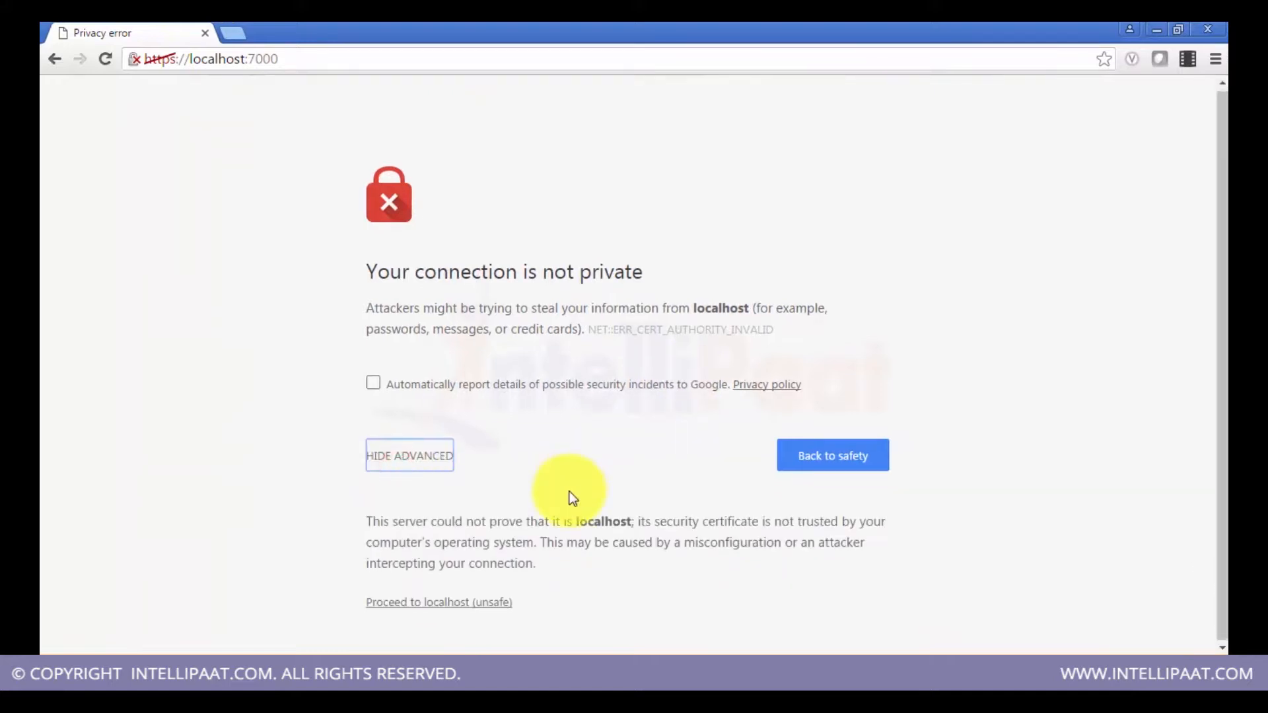
{"action": "left_click", "coordinate": [470, 607]}
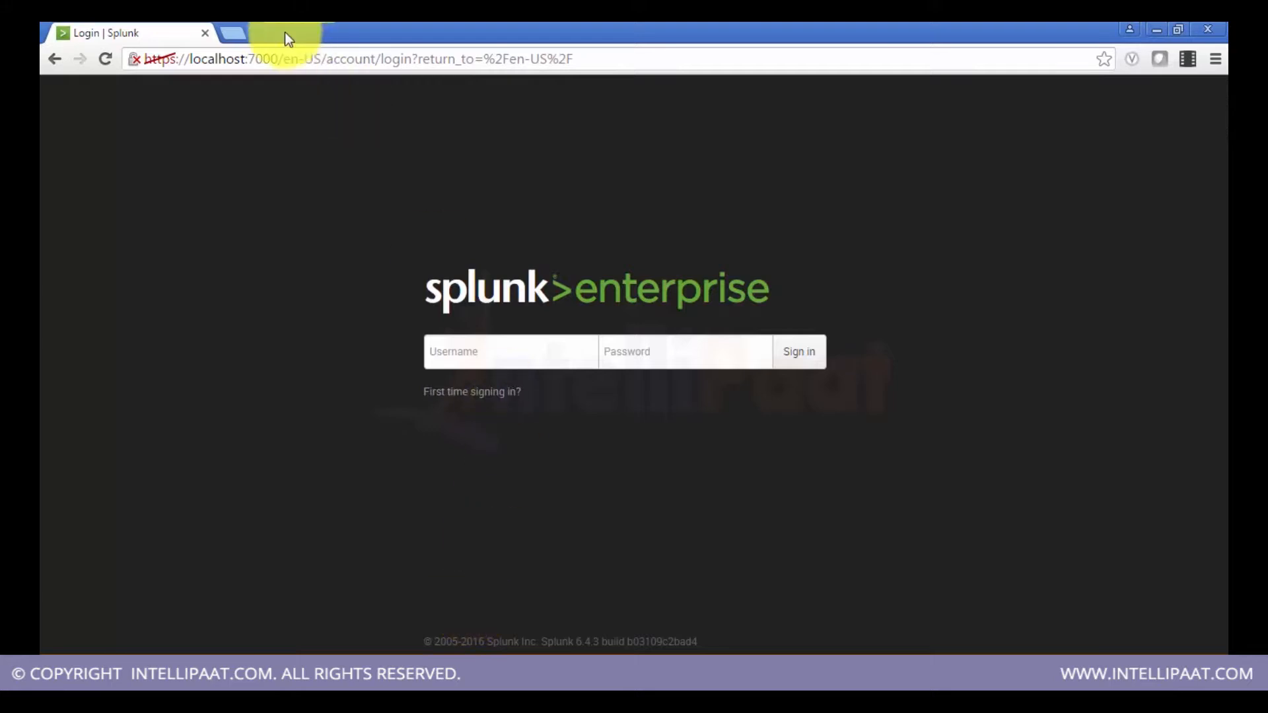
{"action": "left_click", "coordinate": [242, 34]}
{"action": "type", "text": "http:"}
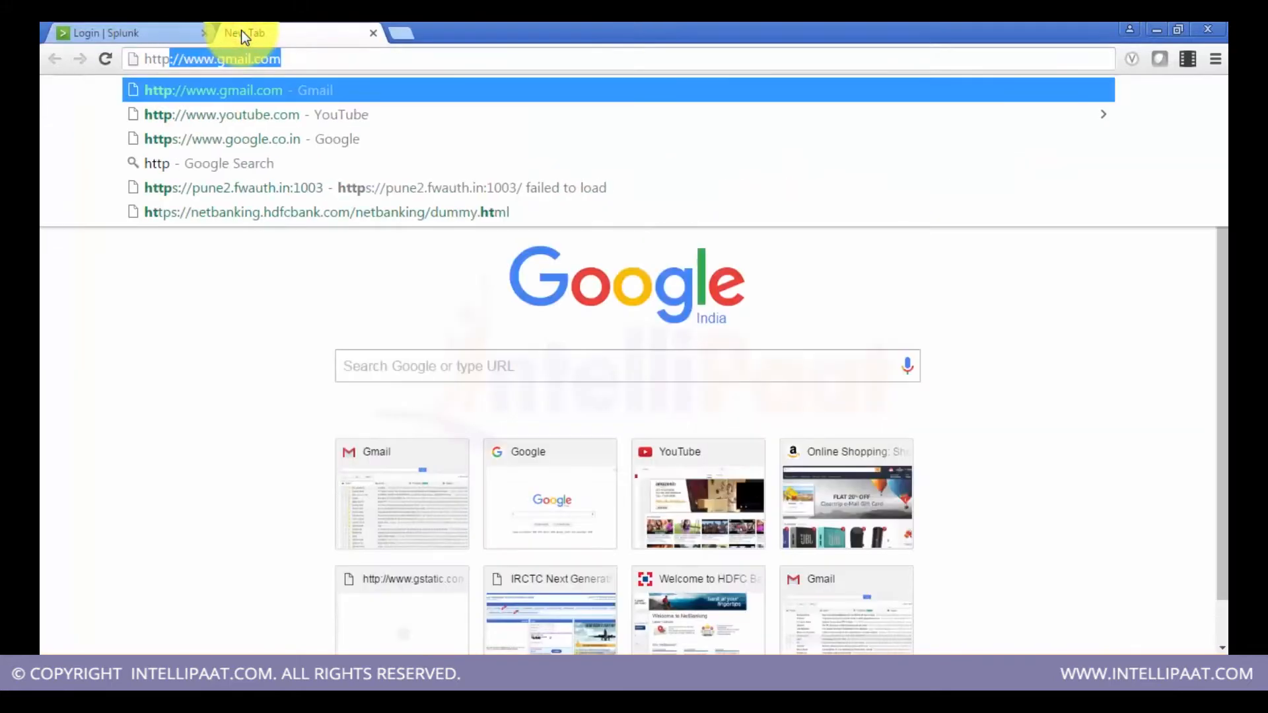
{"action": "type", "text": "//"}
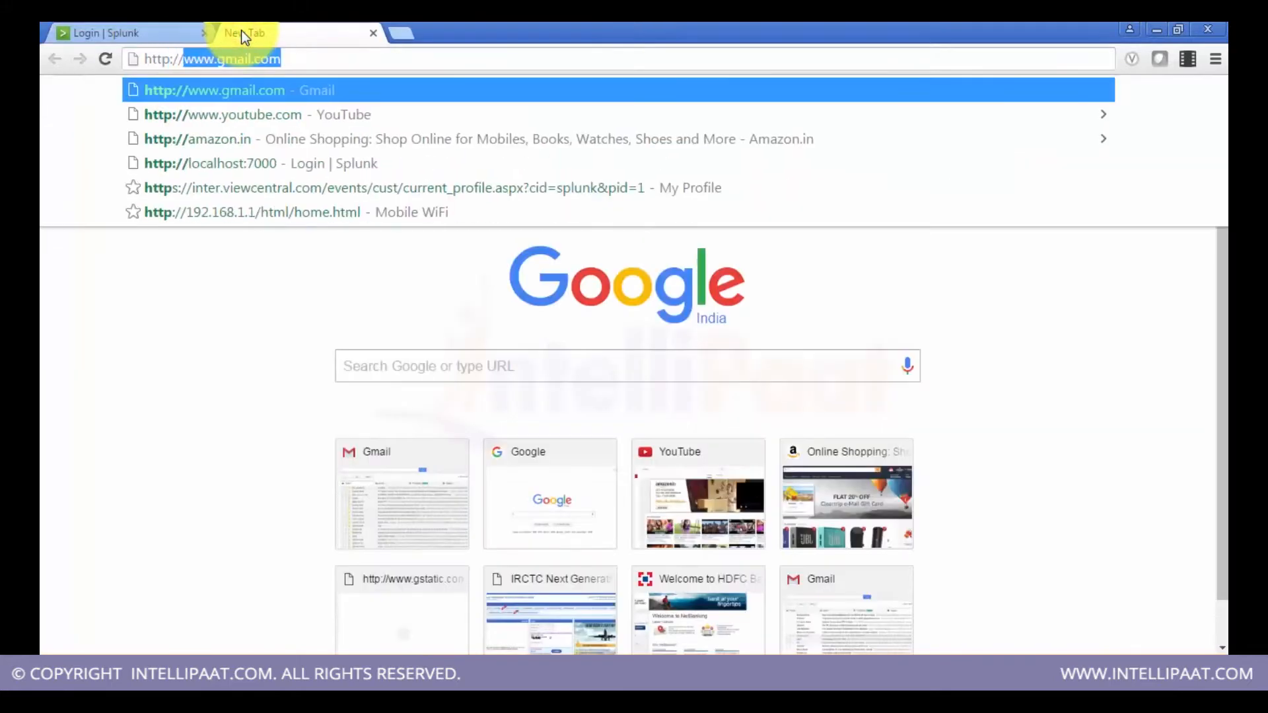
{"action": "type", "text": "loca"}
{"action": "key", "text": "Return"}
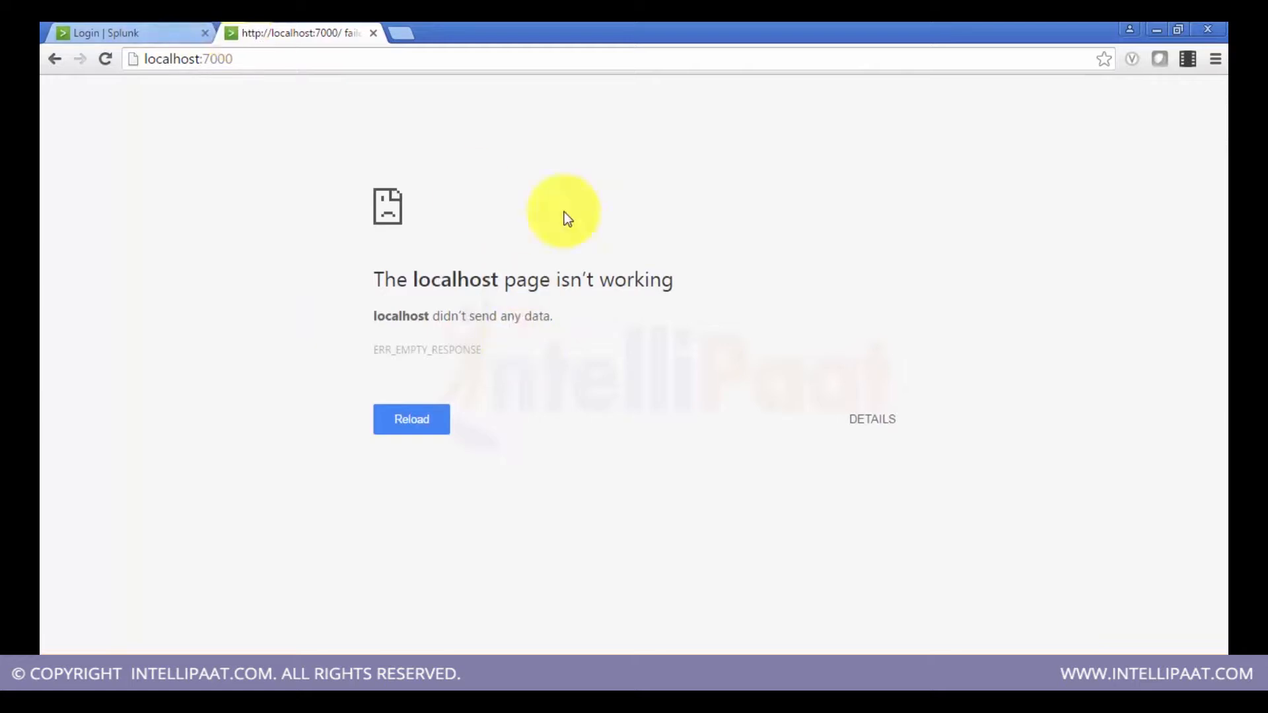
{"action": "left_click", "coordinate": [123, 25]}
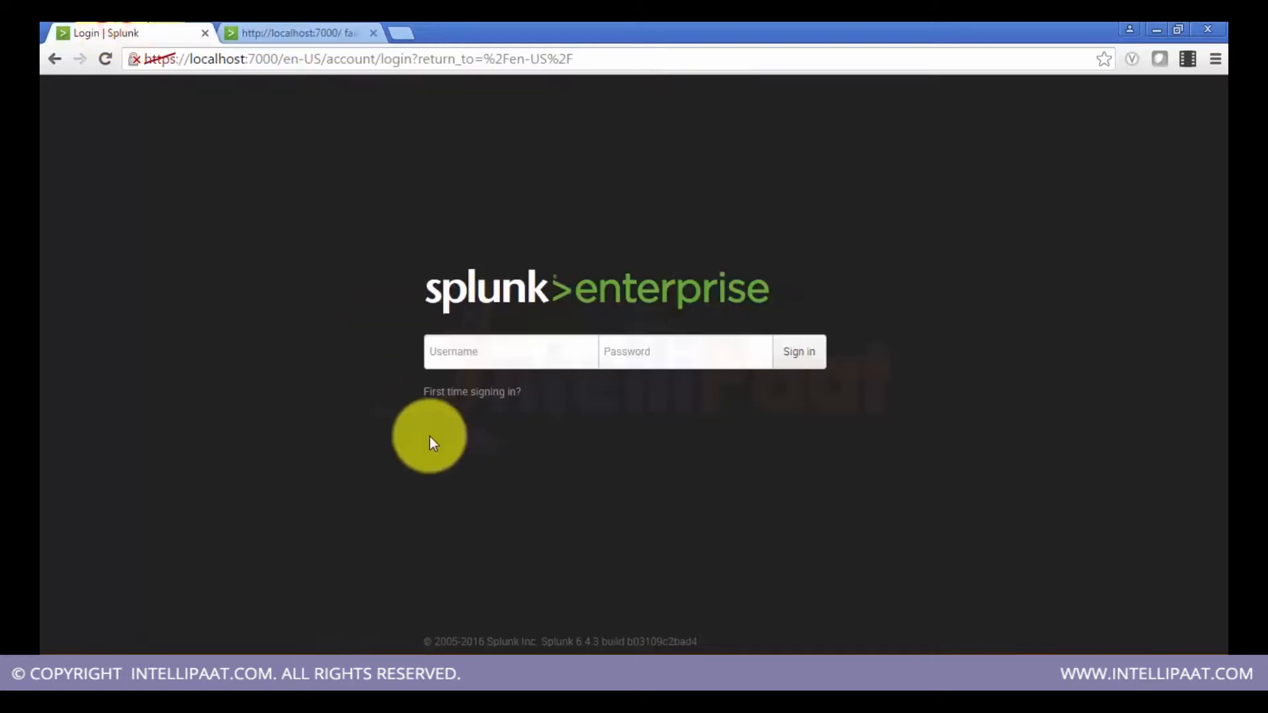
Step: Sign in to Splunk Web as admin with the account password
{"action": "key", "text": "Tab"}
{"action": "key", "text": "Return"}
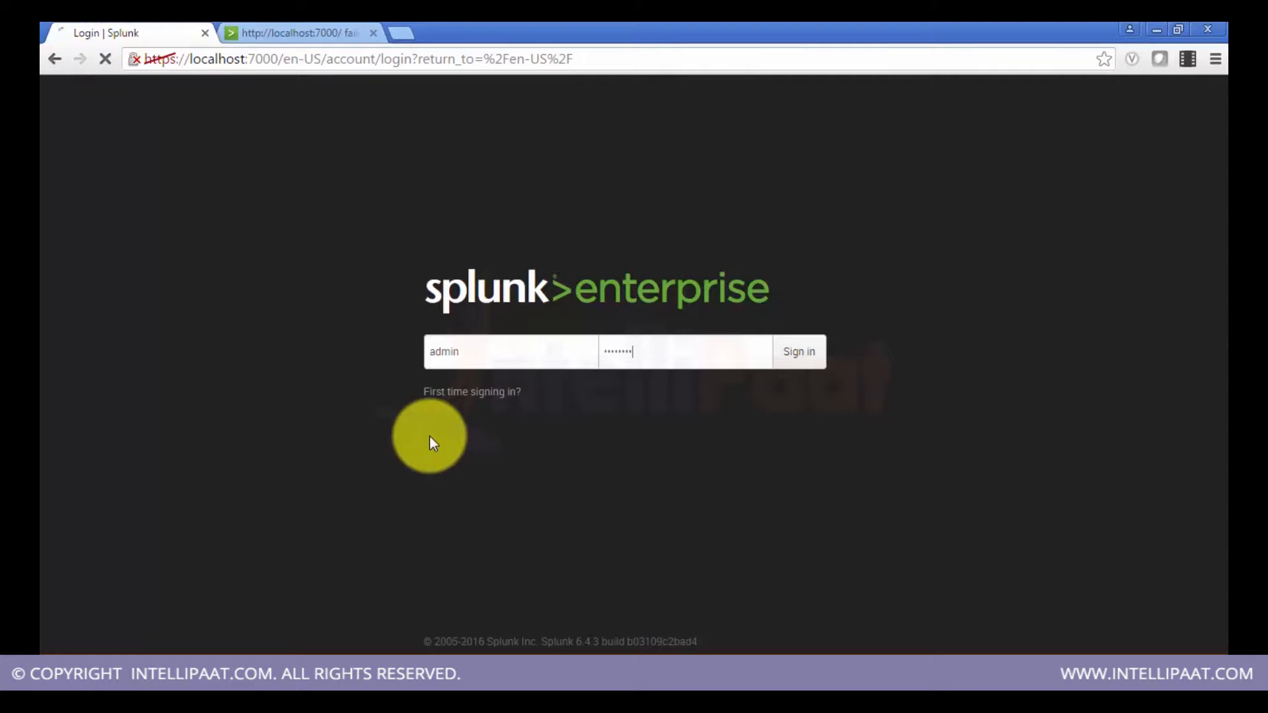
Step: Open Access controls from the Splunk settings
{"action": "left_click", "coordinate": [368, 33]}
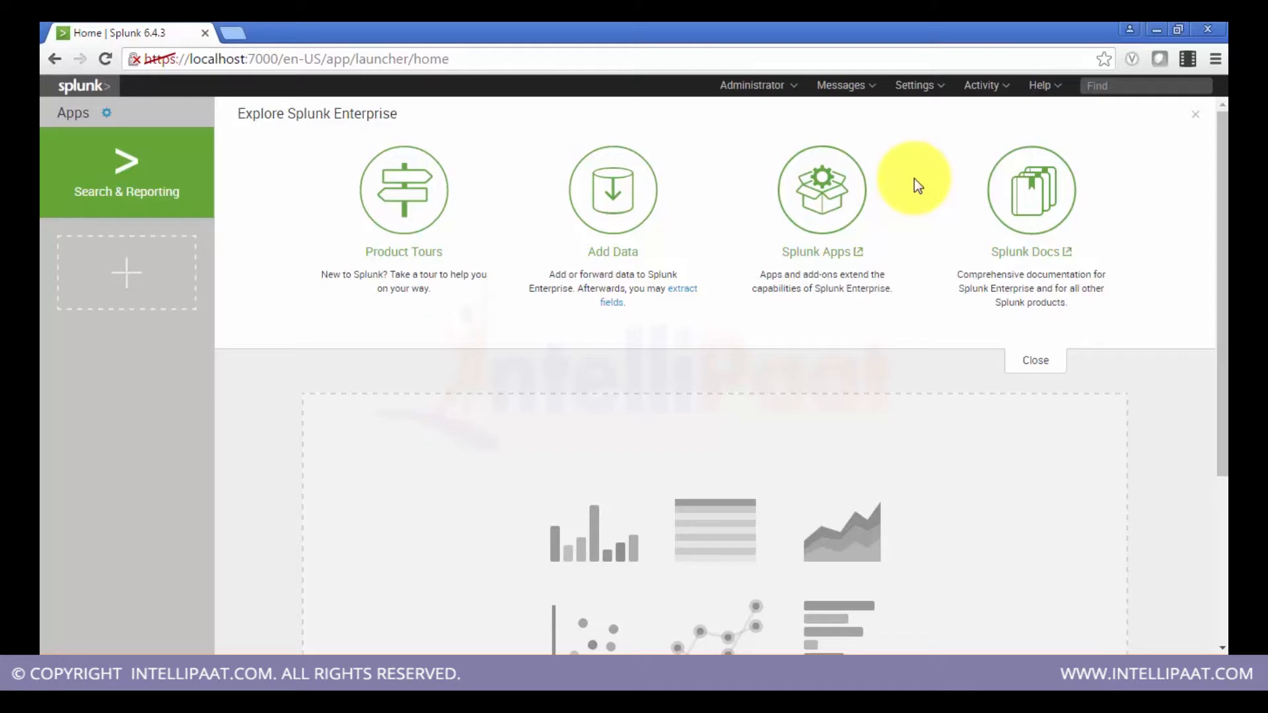
{"action": "left_click", "coordinate": [928, 87]}
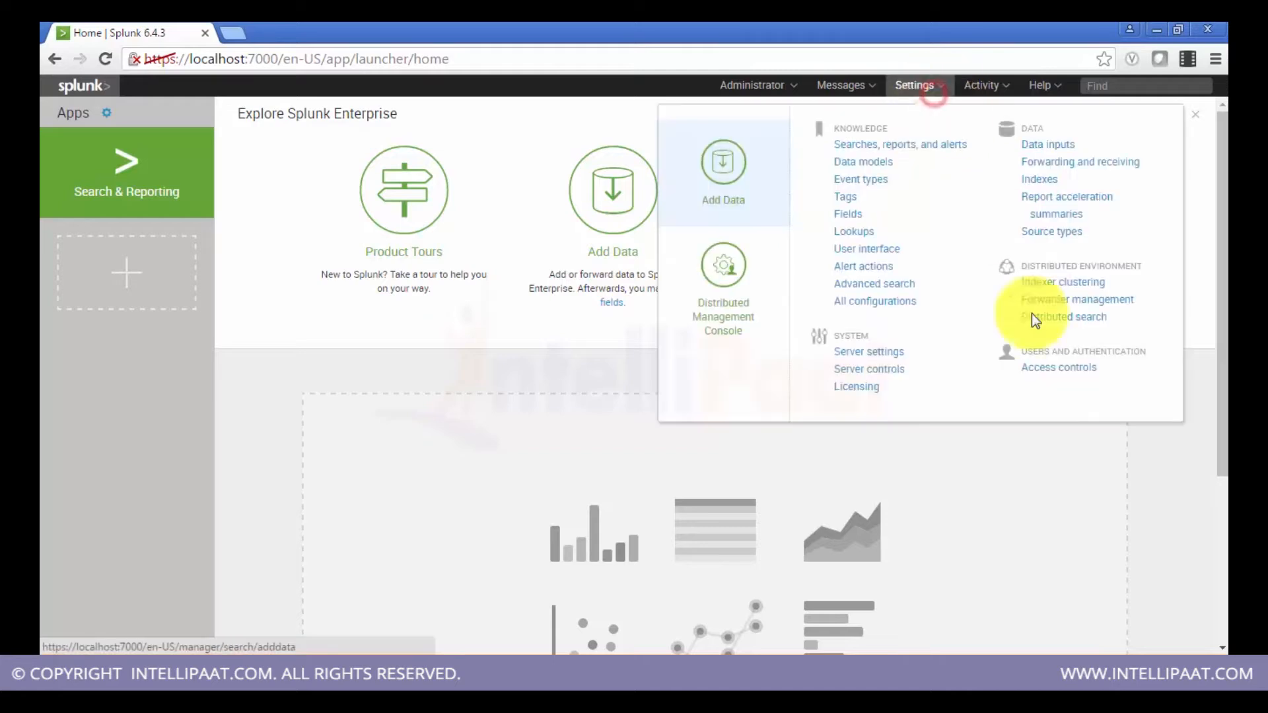
{"action": "left_click", "coordinate": [1044, 374]}
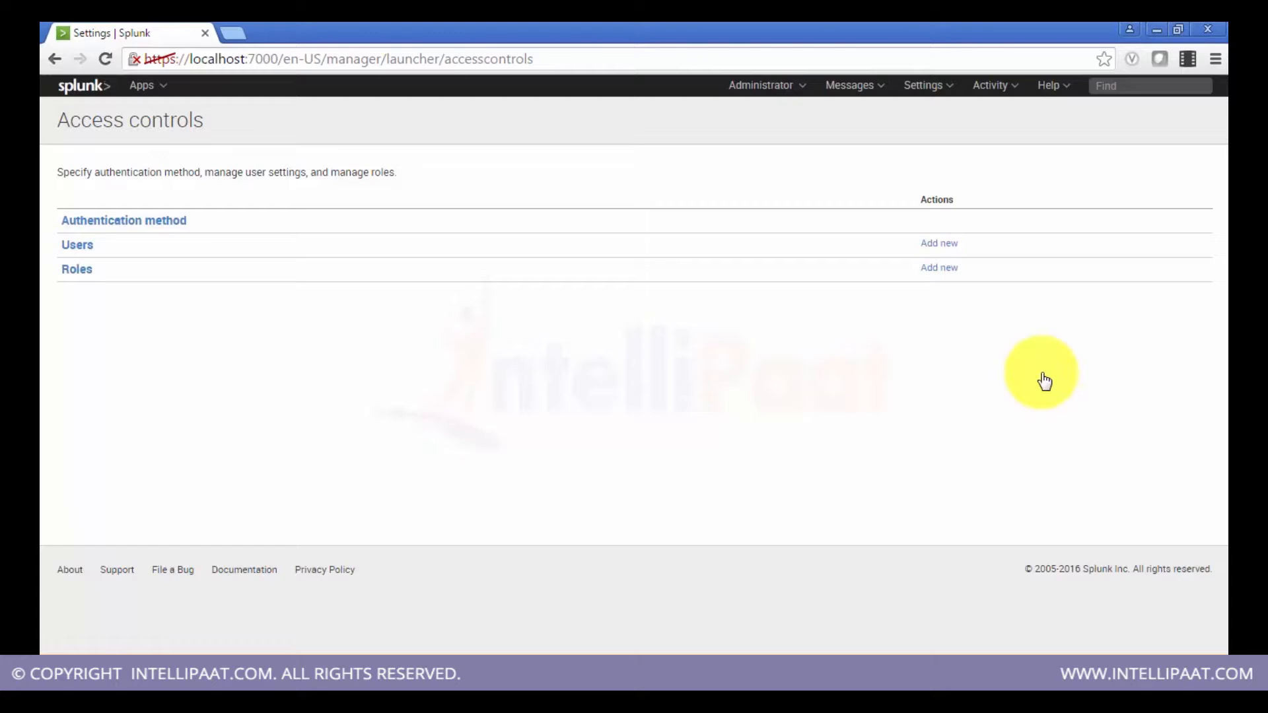
Step: Open the Authentication method page and select LDAP as the external authentication method
{"action": "left_click", "coordinate": [171, 230]}
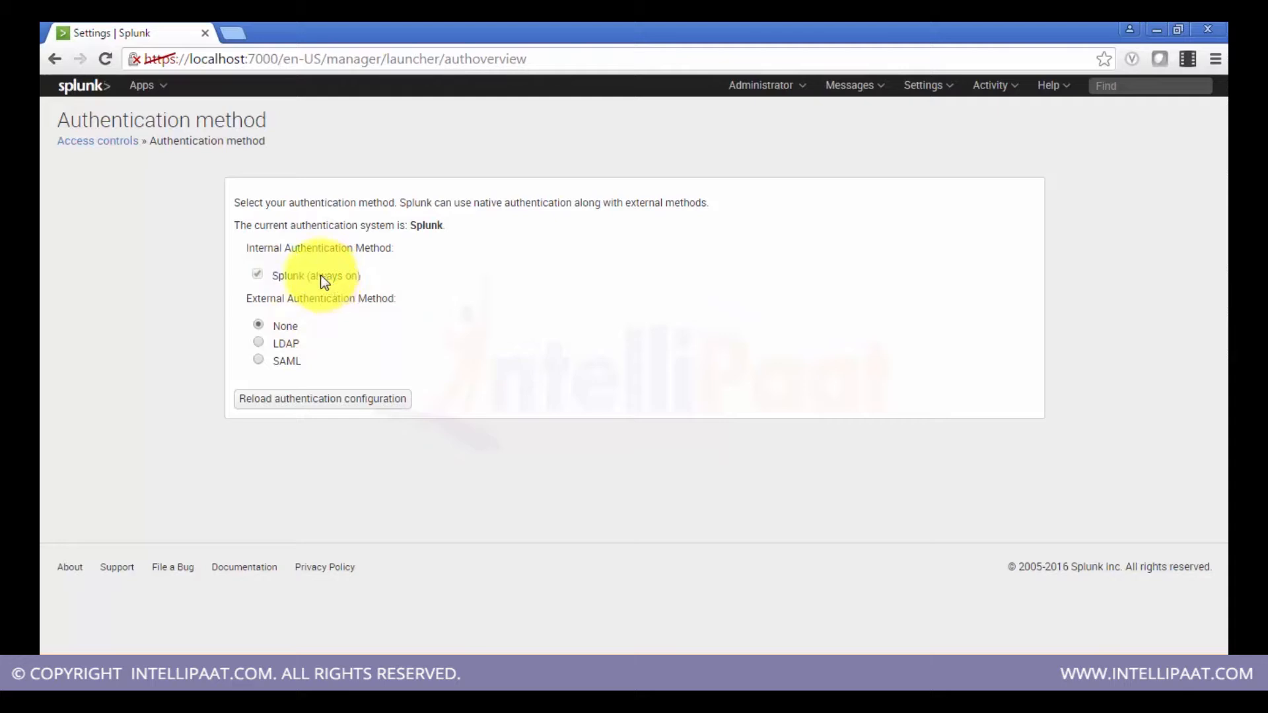
{"action": "left_click", "coordinate": [258, 342]}
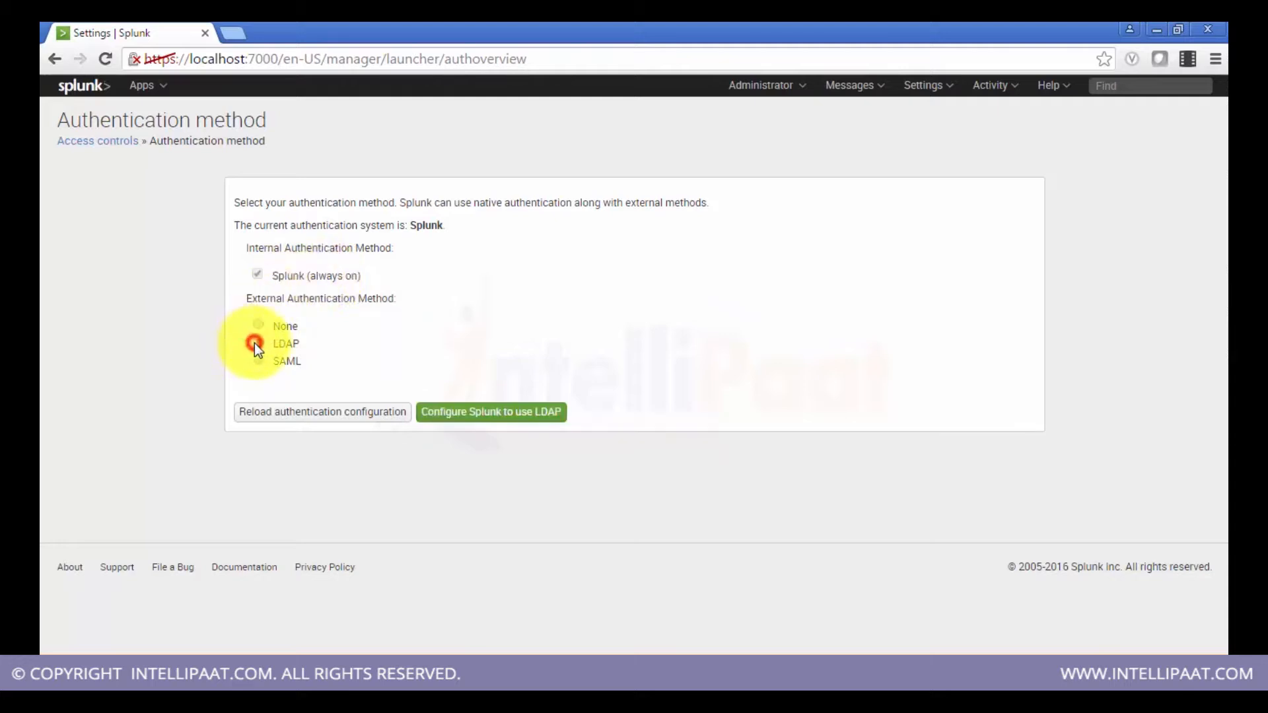
{"action": "left_click", "coordinate": [256, 276]}
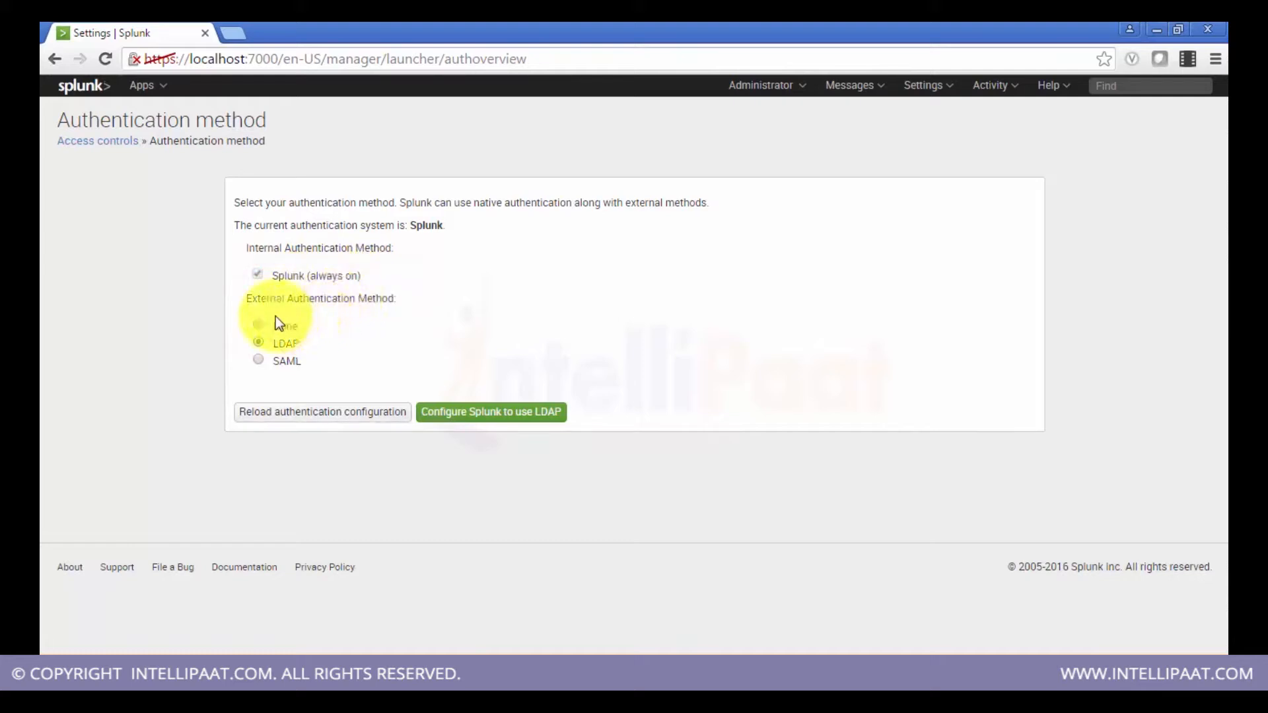
{"action": "left_click", "coordinate": [259, 325]}
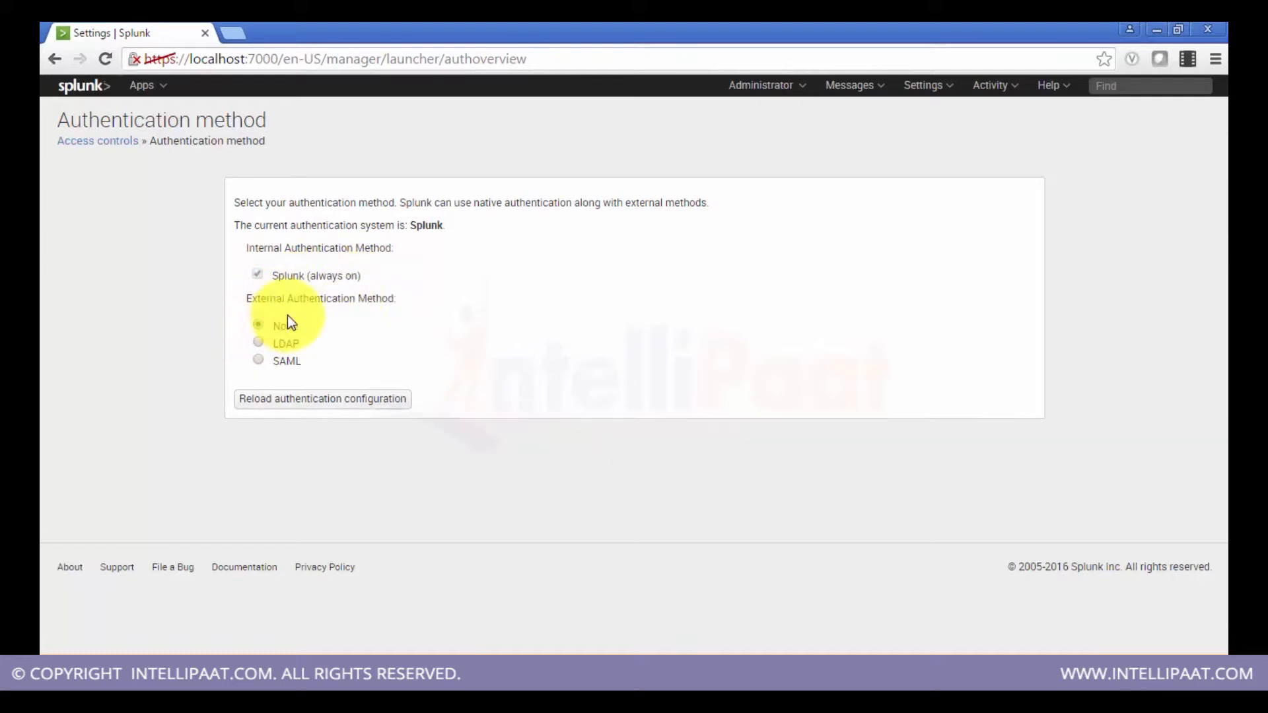
{"action": "left_click", "coordinate": [258, 345]}
{"action": "left_click", "coordinate": [258, 360]}
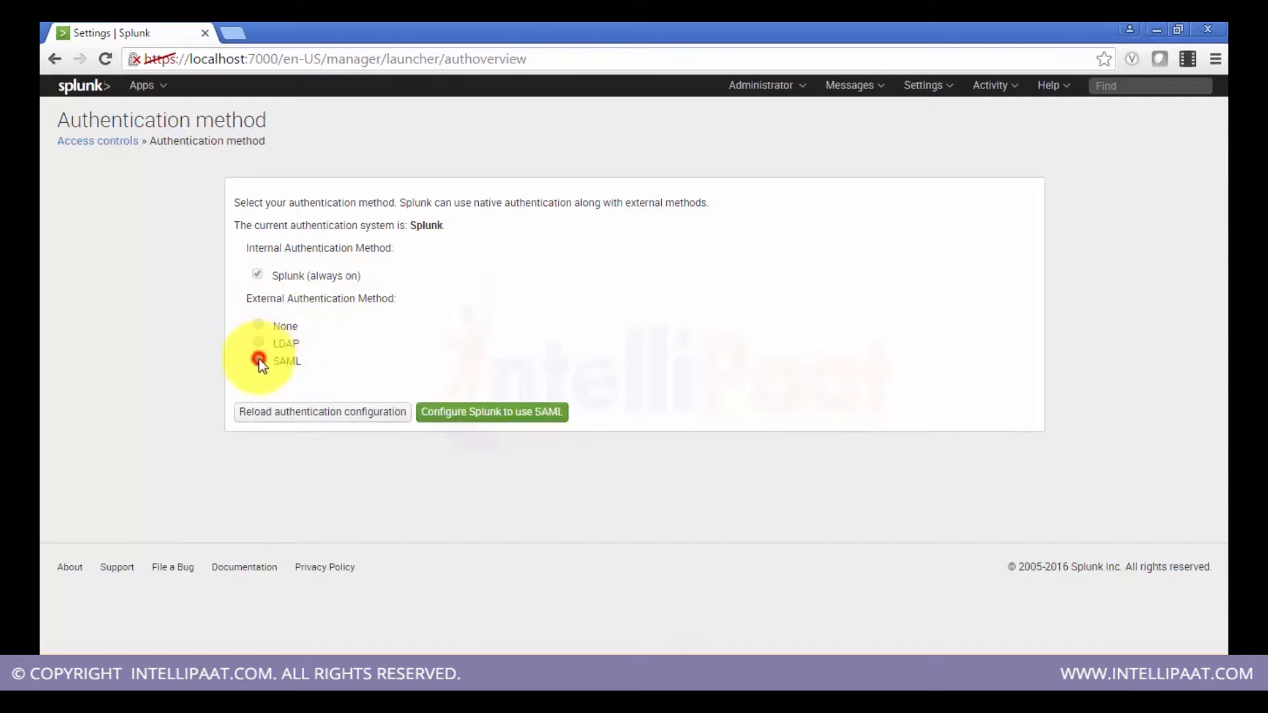
{"action": "left_click", "coordinate": [258, 344]}
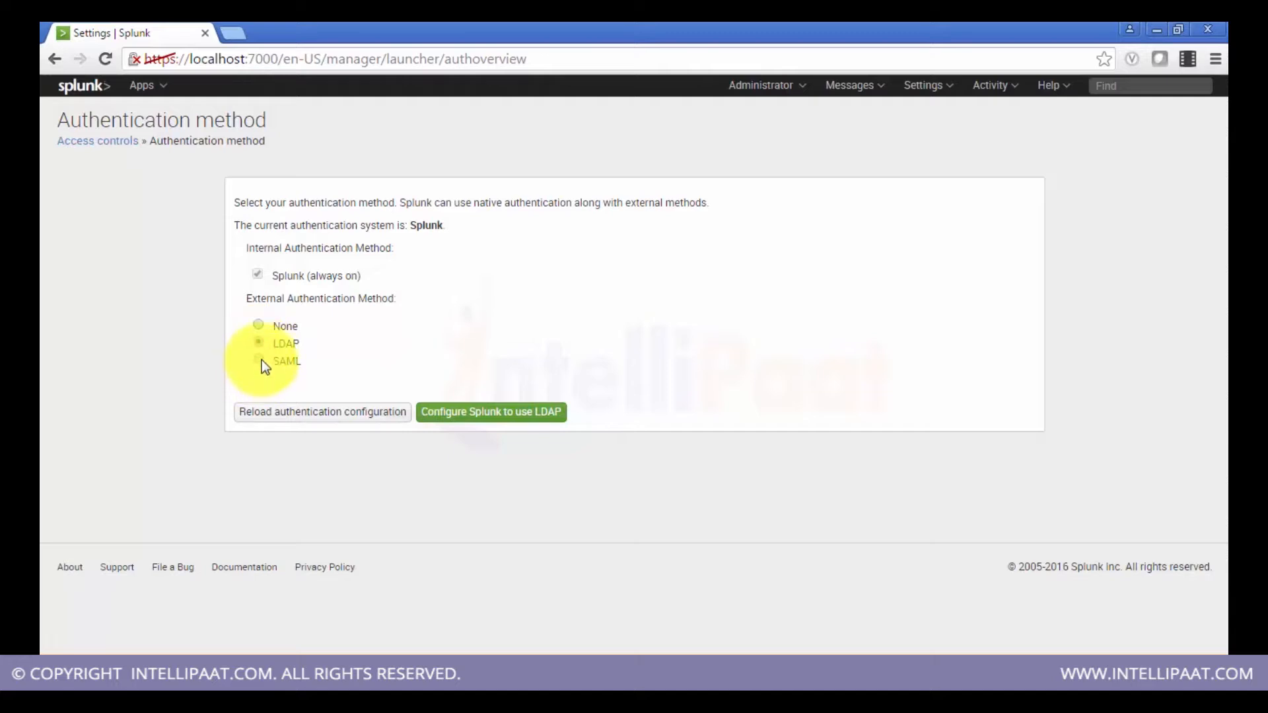
Step: Configure Splunk to use LDAP by starting a new LDAP strategy and reviewing its form fields
{"action": "left_click", "coordinate": [462, 413]}
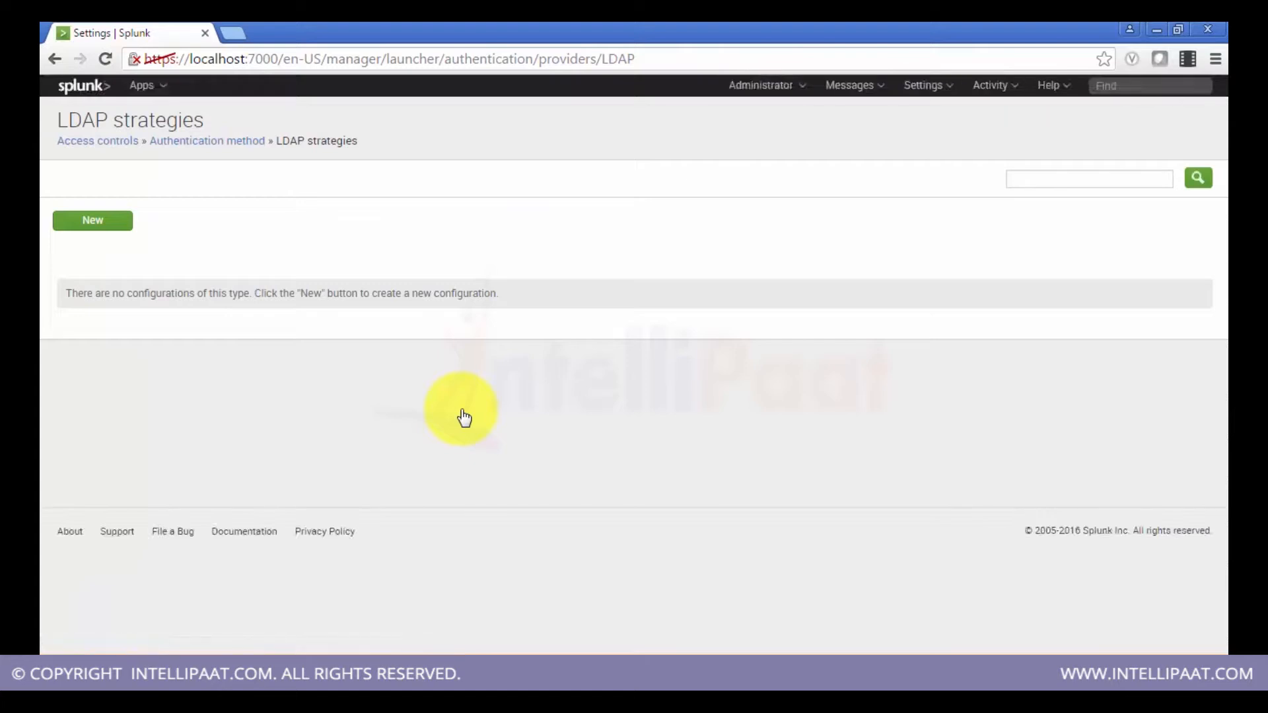
{"action": "left_click", "coordinate": [119, 220]}
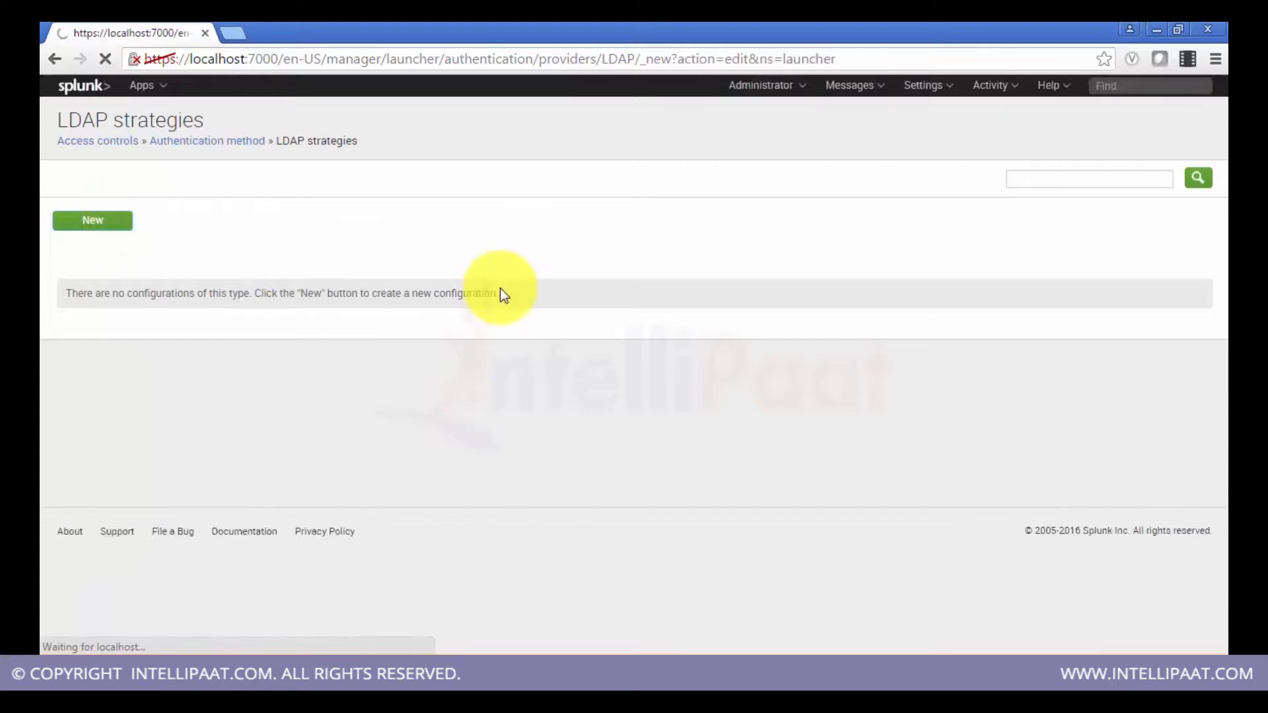
{"action": "scroll", "coordinate": [748, 321], "scroll_direction": "down", "scroll_amount": 1}
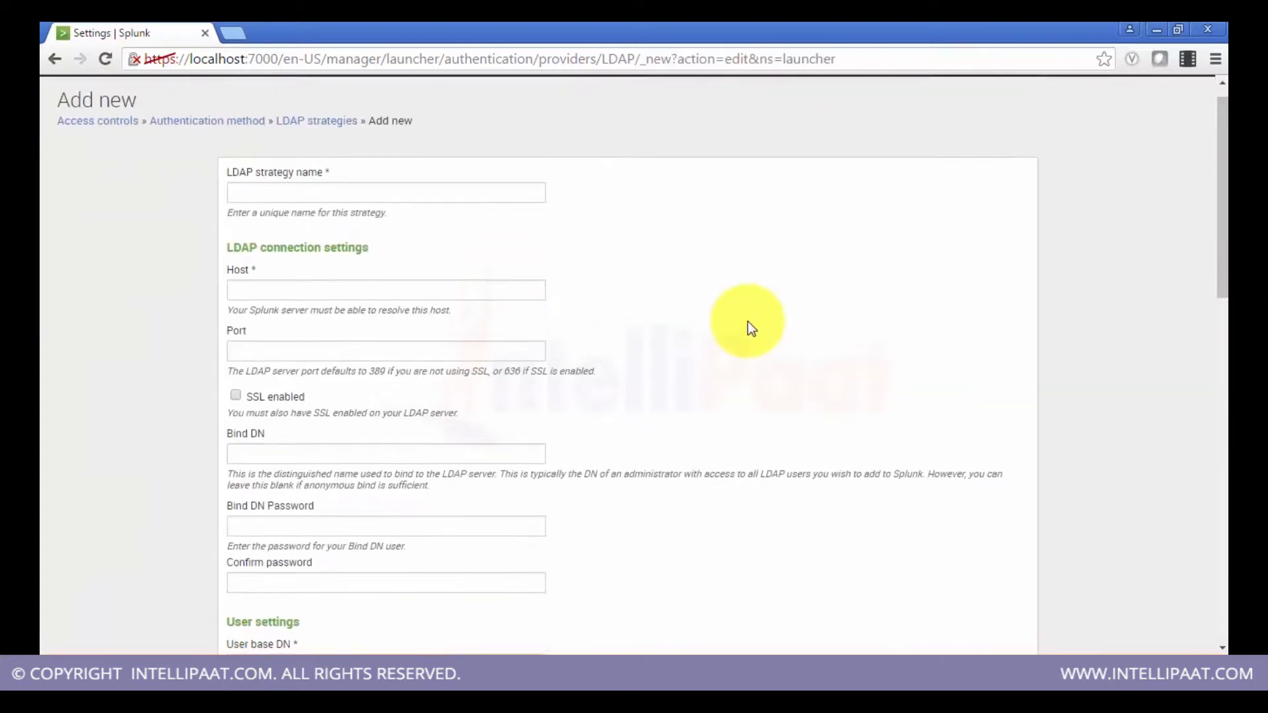
{"action": "scroll", "coordinate": [747, 321], "scroll_direction": "down", "scroll_amount": 10}
{"action": "scroll", "coordinate": [748, 321], "scroll_direction": "up", "scroll_amount": 5}
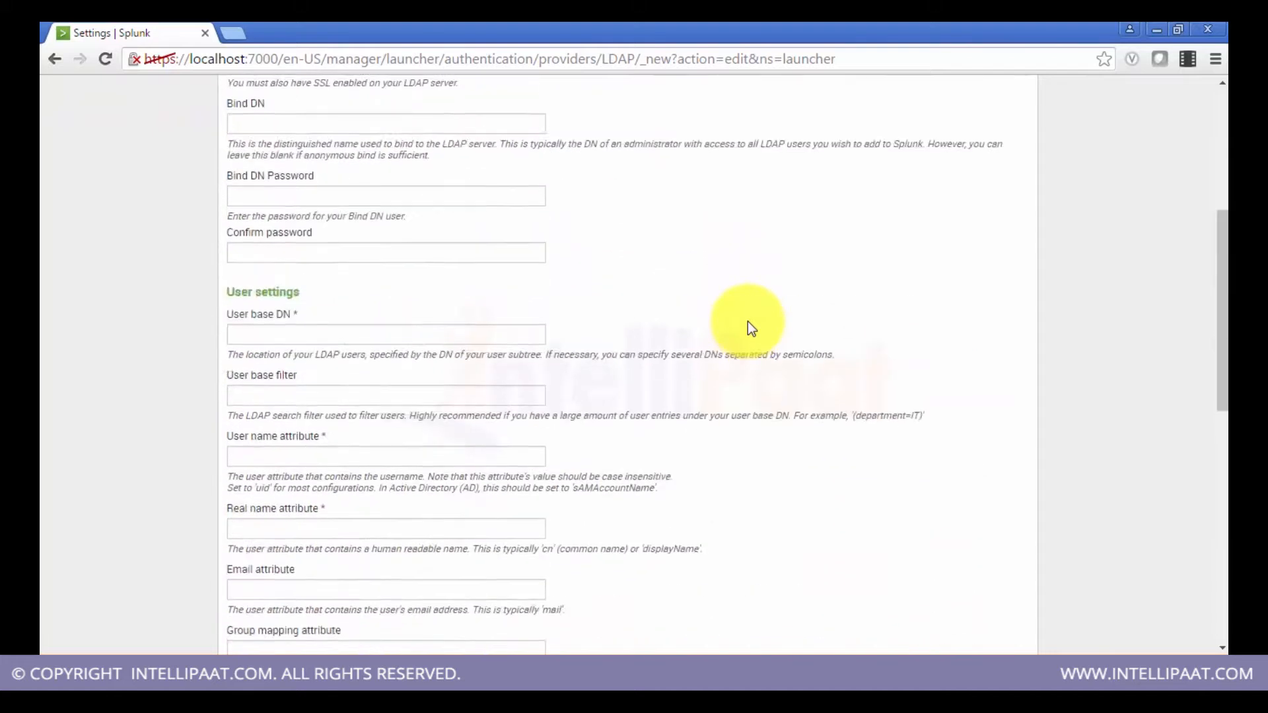
{"action": "scroll", "coordinate": [748, 321], "scroll_direction": "up", "scroll_amount": 5}
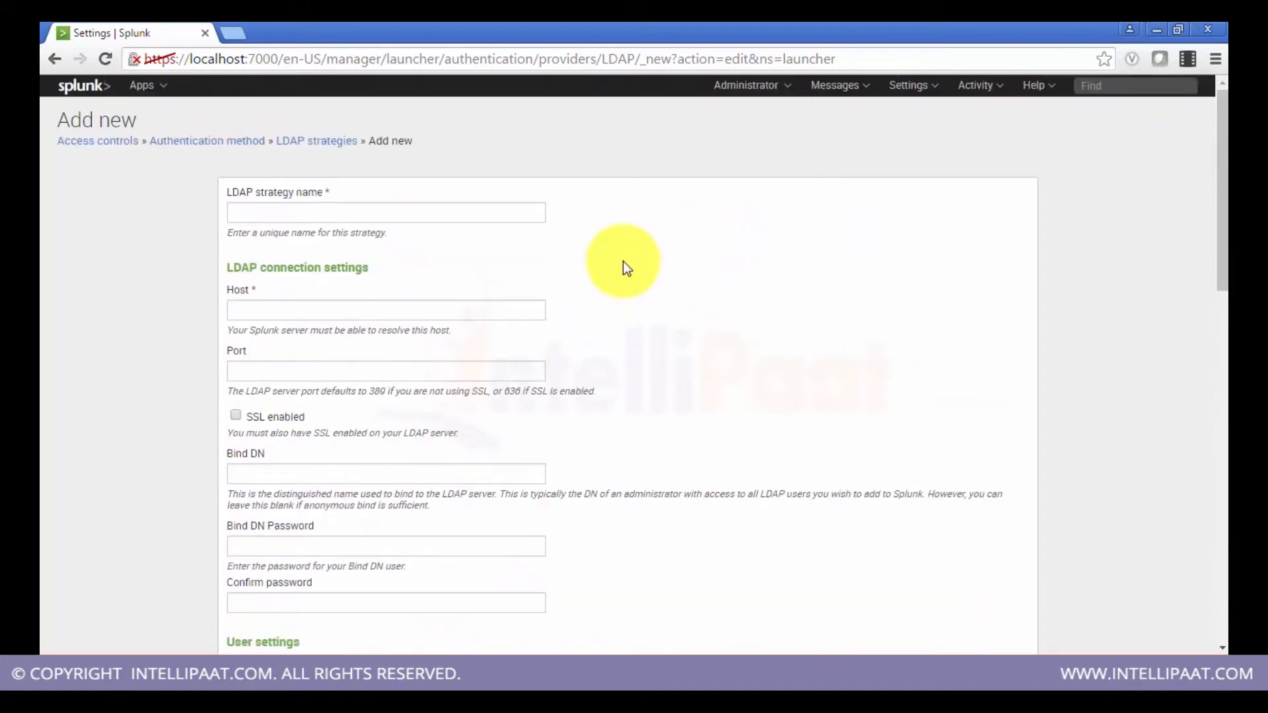
Step: Go back to the authentication method page, choose SAML as the external method, and open the SAML configuration page
{"action": "left_click_drag", "start_coordinate": [1213, 276], "coordinate": [1217, 236]}
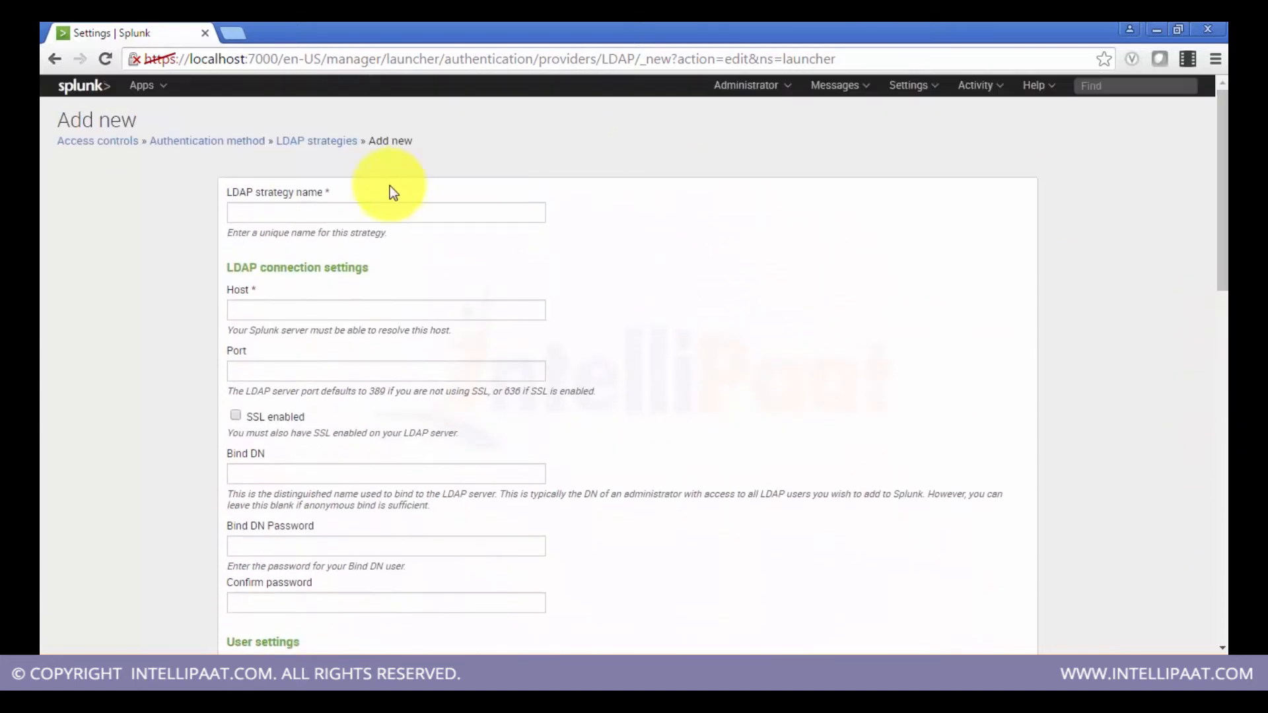
{"action": "left_click", "coordinate": [46, 62]}
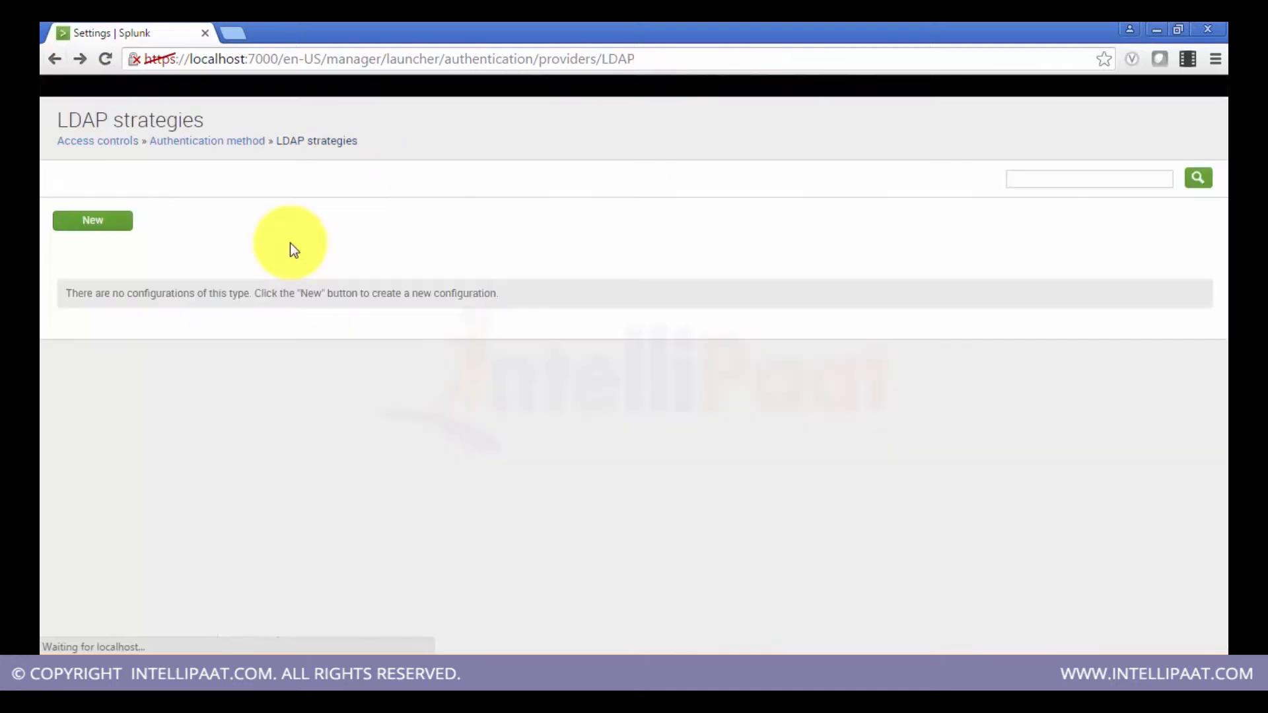
{"action": "left_click", "coordinate": [52, 61]}
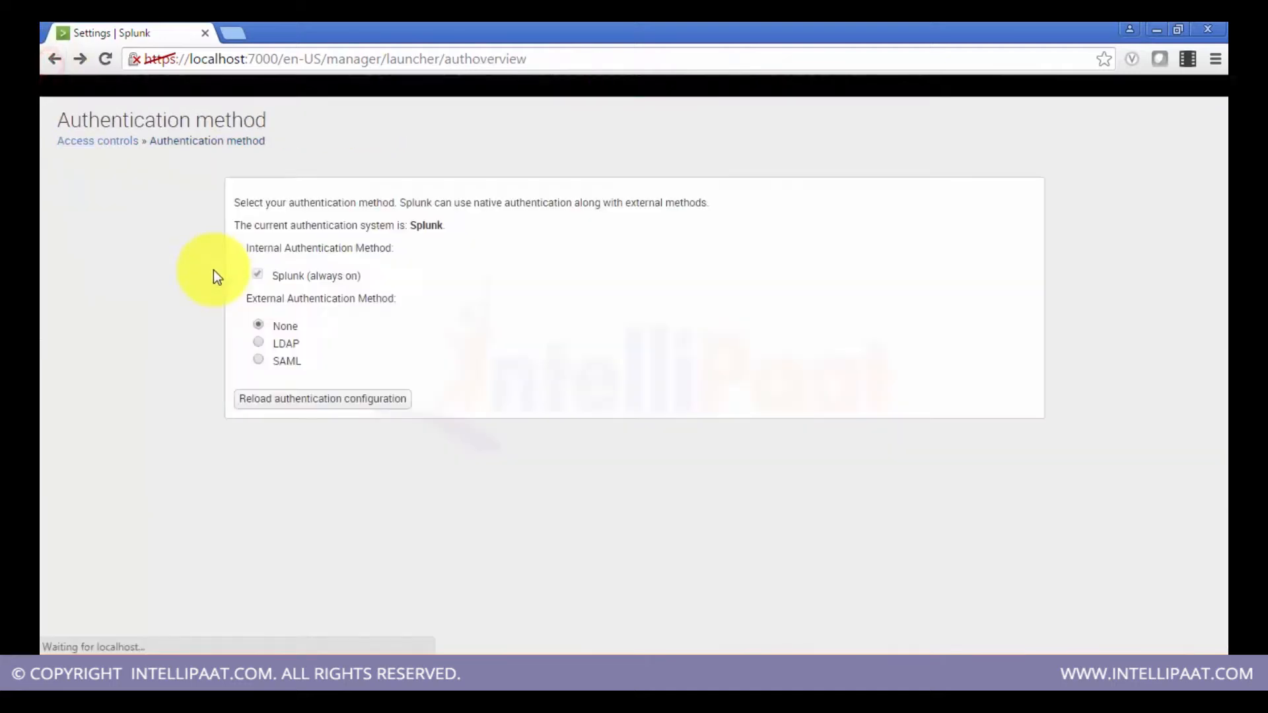
{"action": "left_click", "coordinate": [258, 359]}
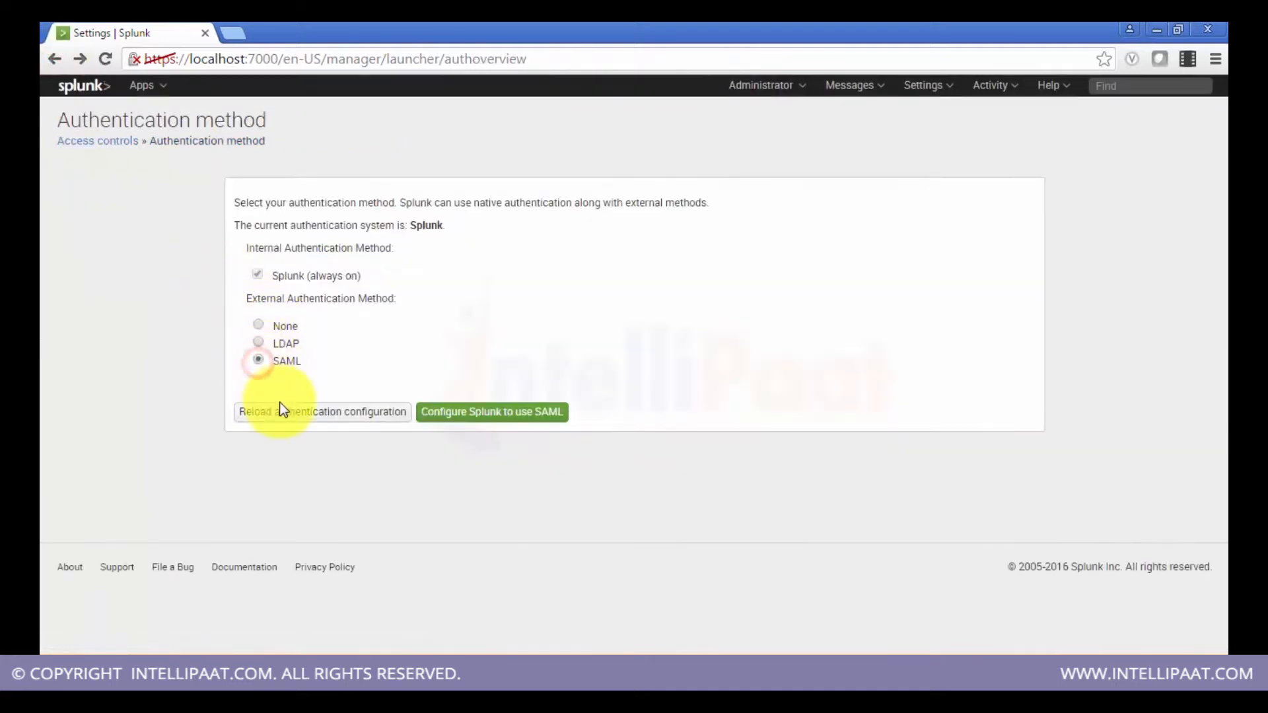
{"action": "left_click", "coordinate": [480, 408]}
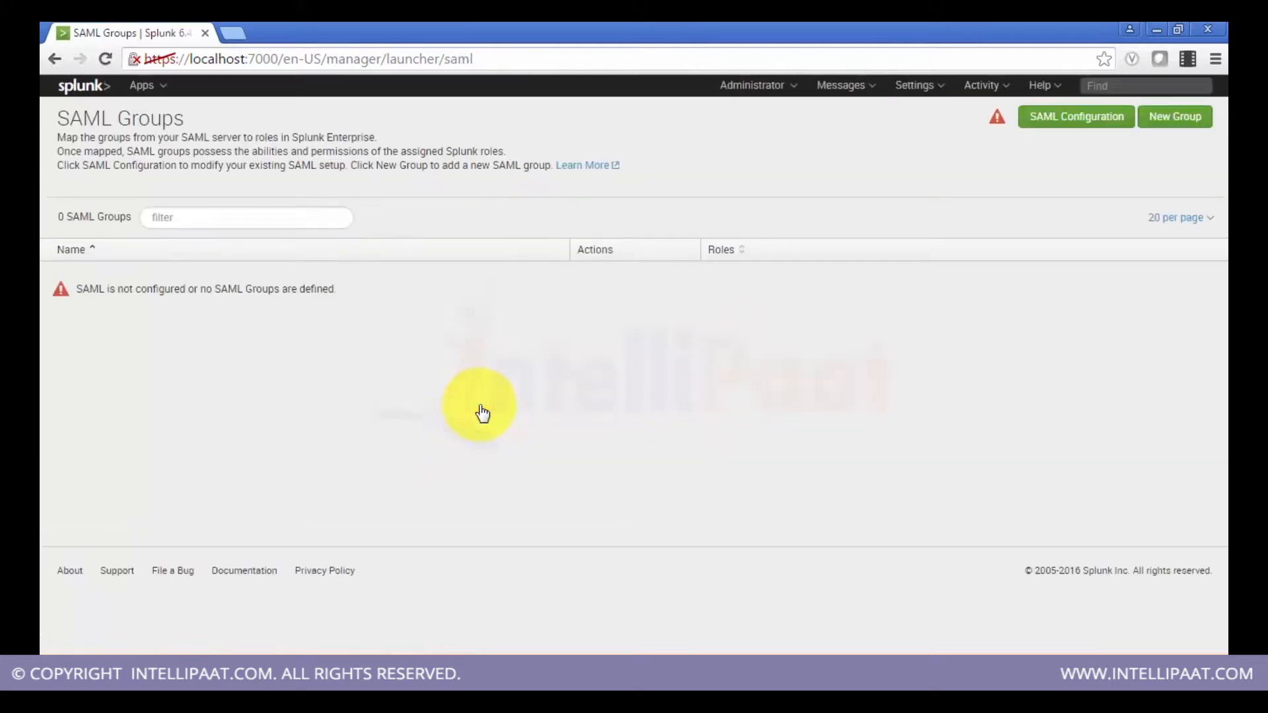
Step: Return to Access controls and open the Users list
{"action": "left_click", "coordinate": [54, 65]}
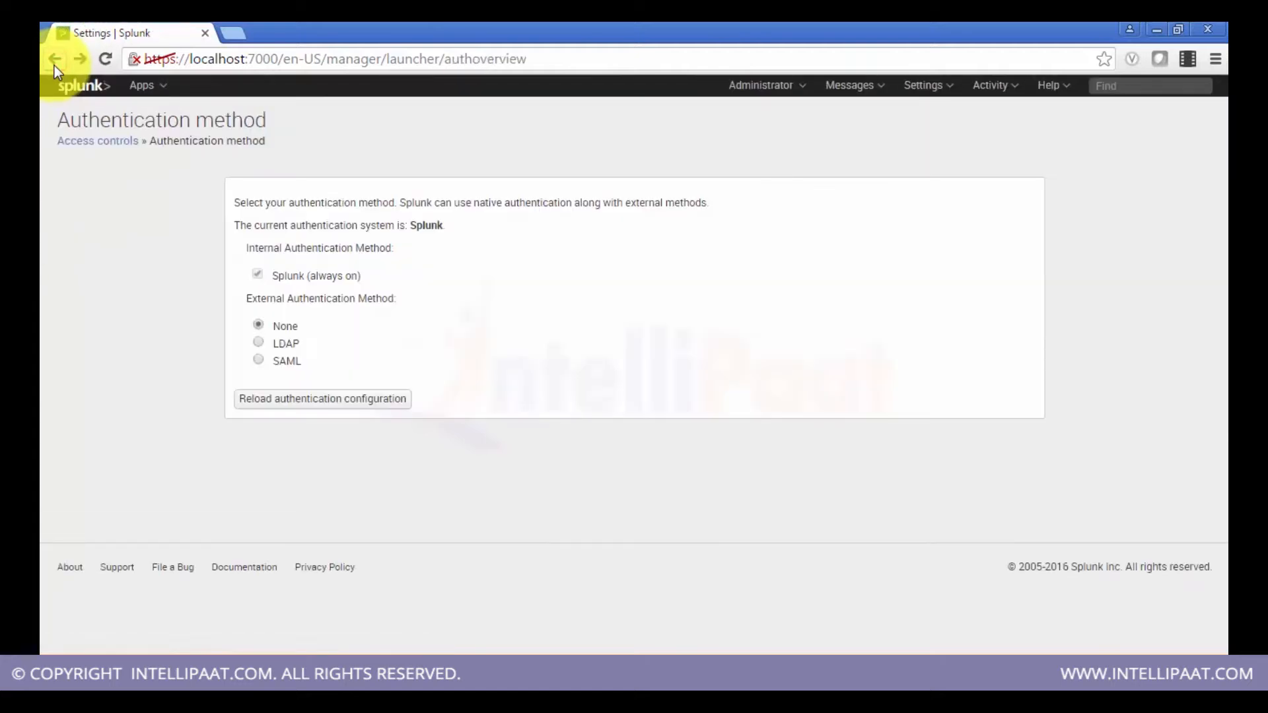
{"action": "left_click", "coordinate": [54, 65]}
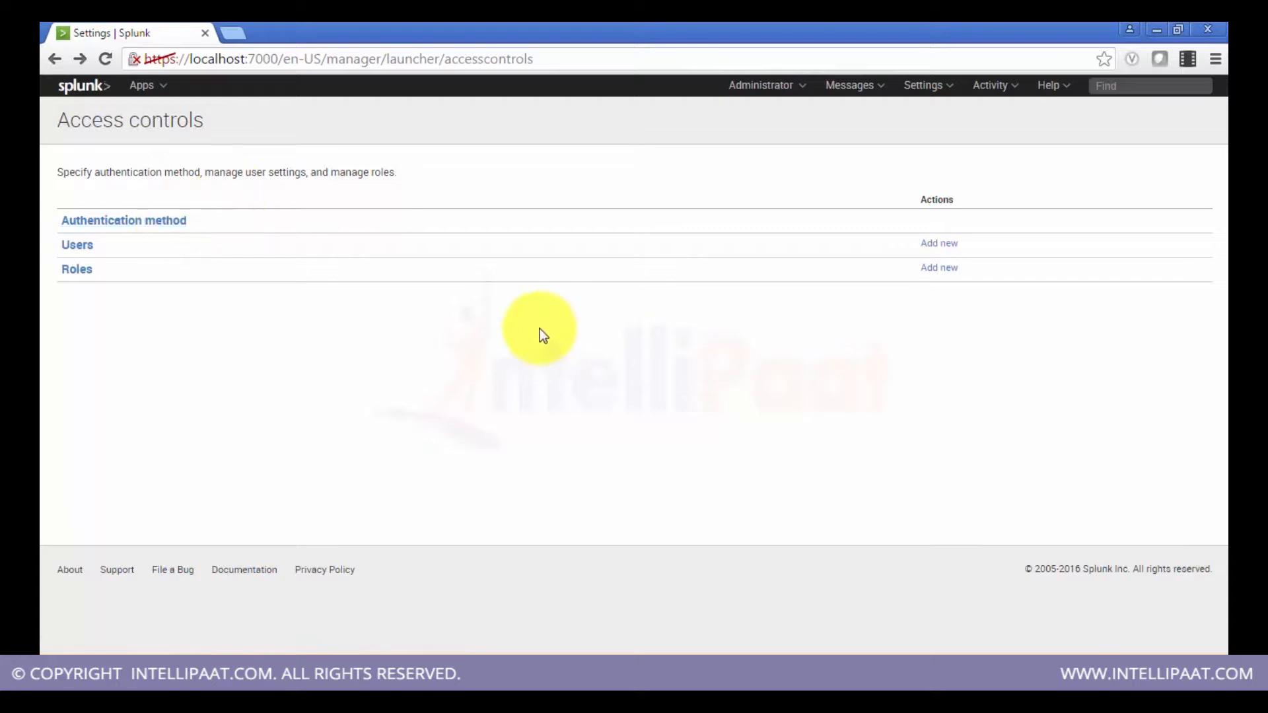
{"action": "left_click", "coordinate": [81, 248]}
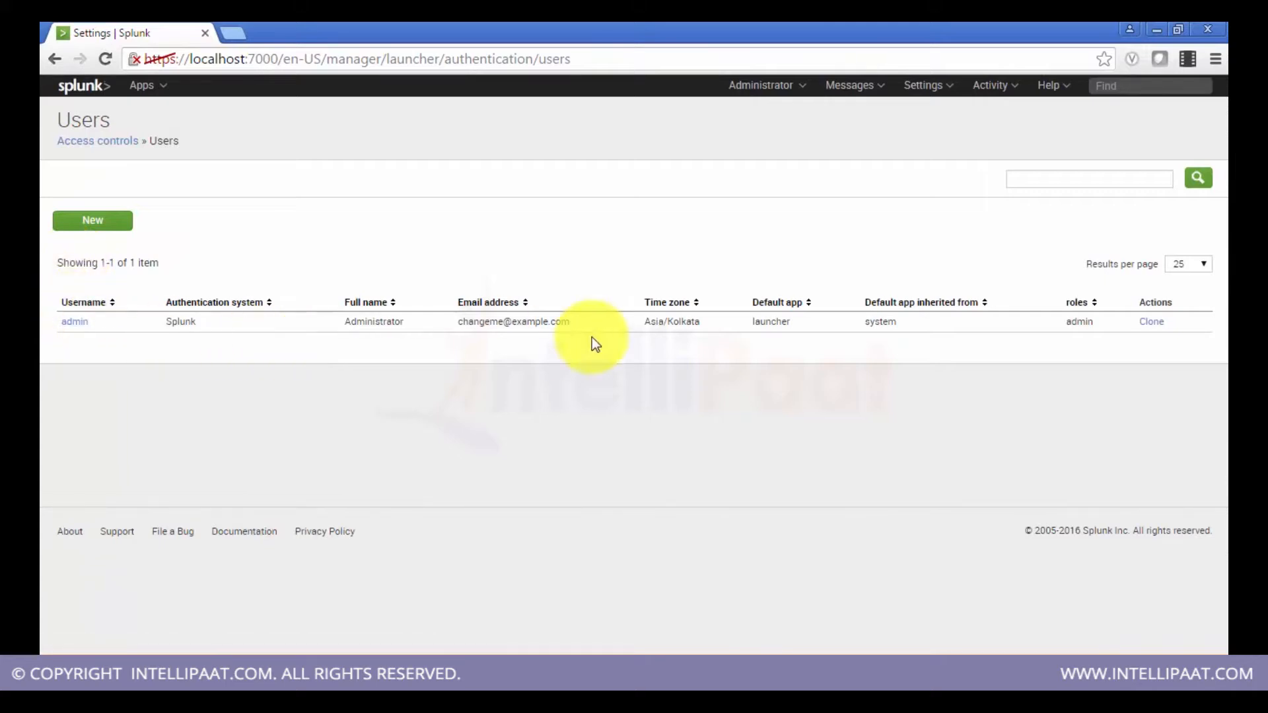
Step: Open the form for adding a new user and review its name, e-mail and default app options
{"action": "left_click", "coordinate": [55, 61]}
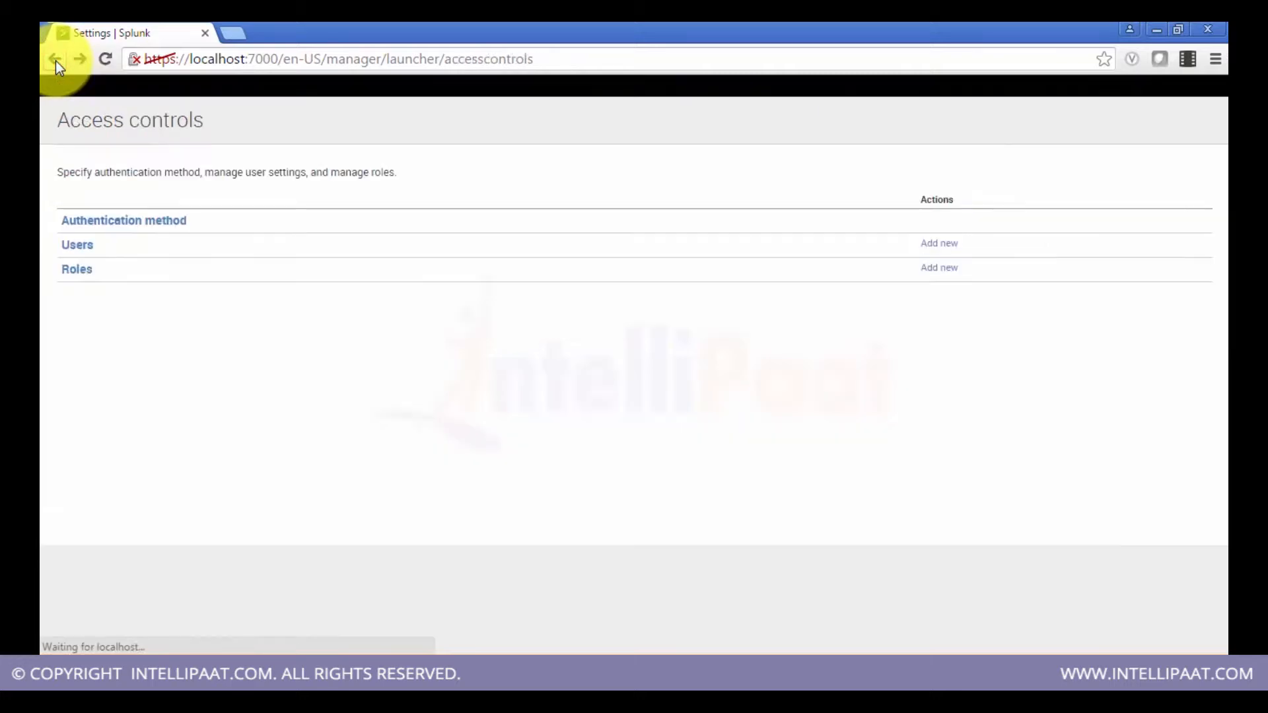
{"action": "left_click", "coordinate": [937, 244]}
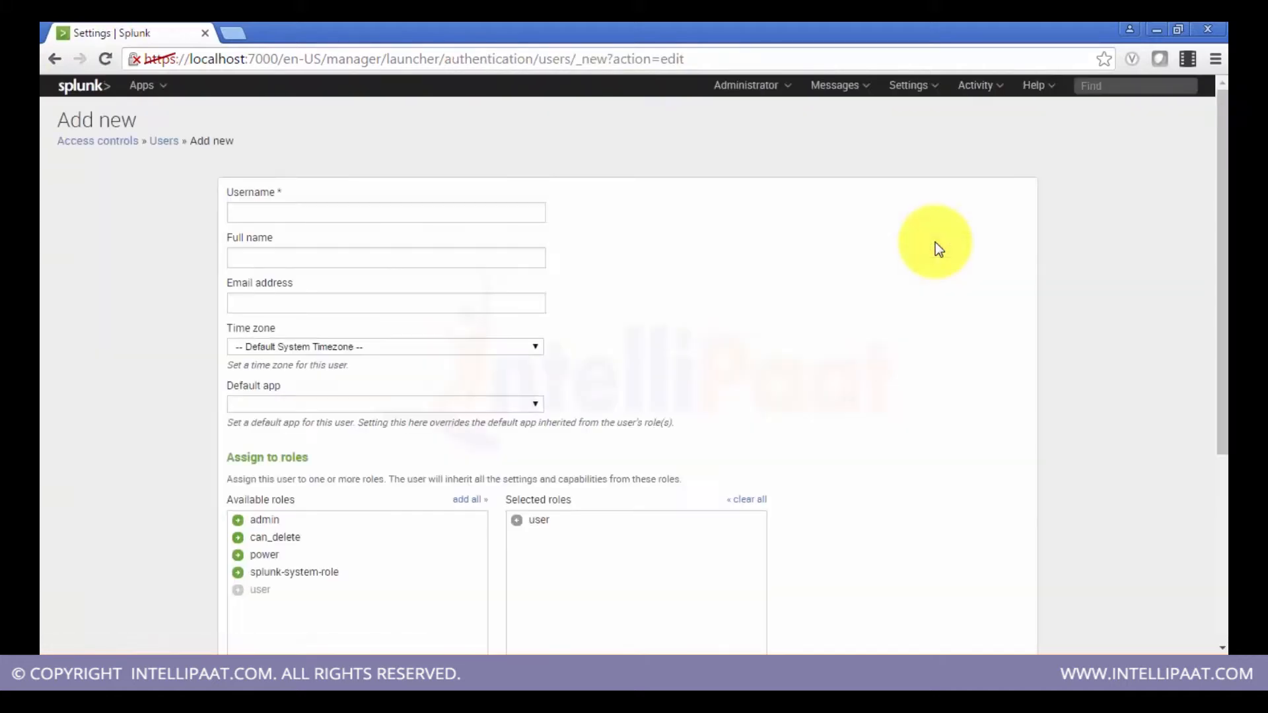
{"action": "left_click", "coordinate": [490, 212]}
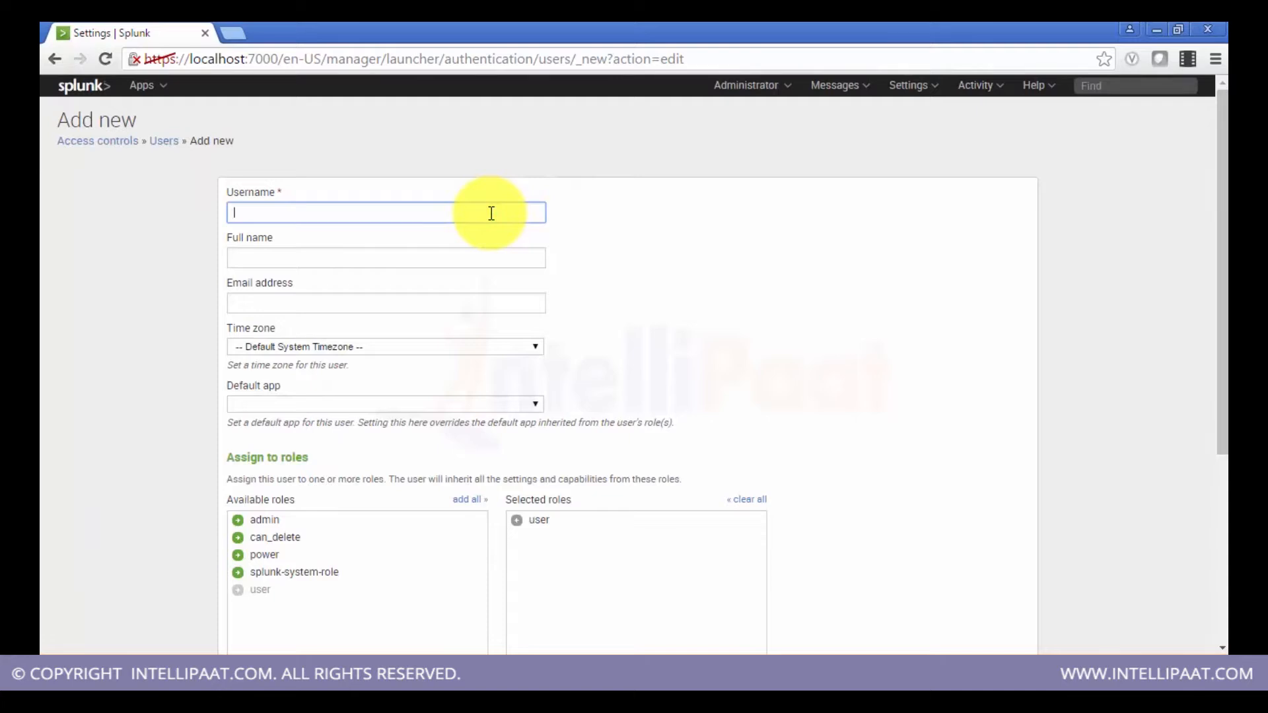
{"action": "left_click", "coordinate": [466, 255]}
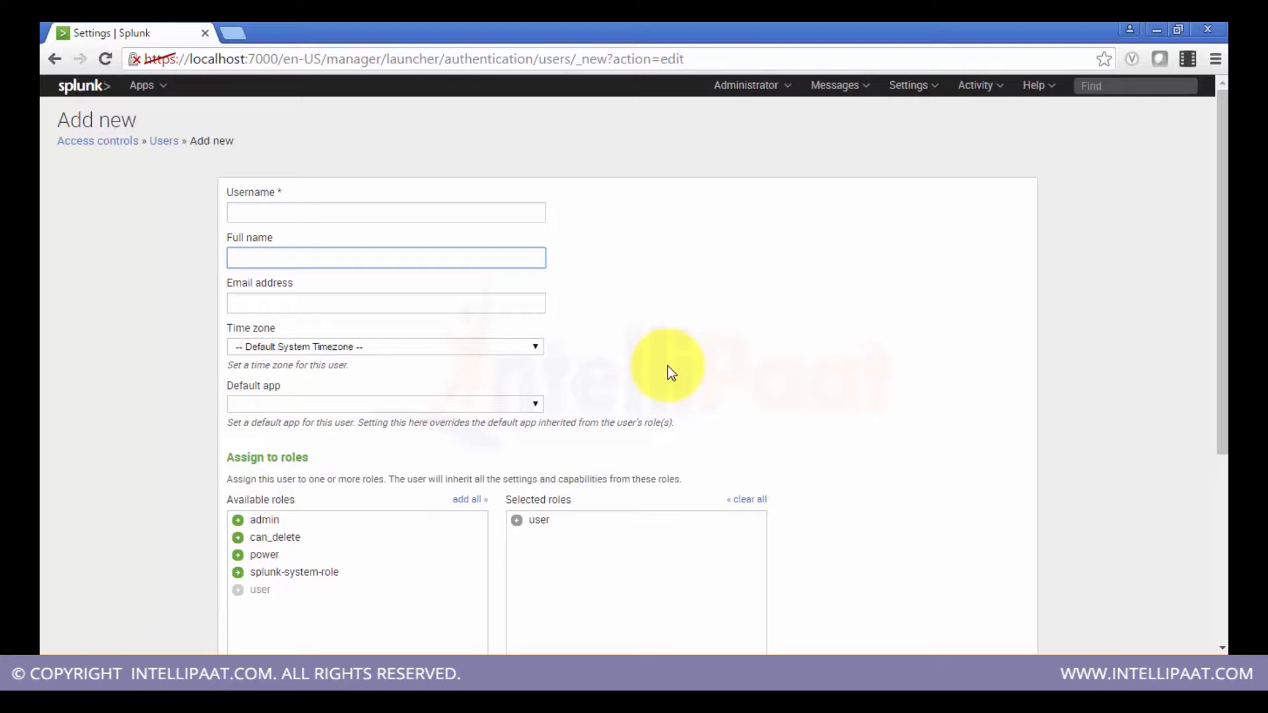
{"action": "scroll", "coordinate": [668, 370], "scroll_direction": "down", "scroll_amount": 2}
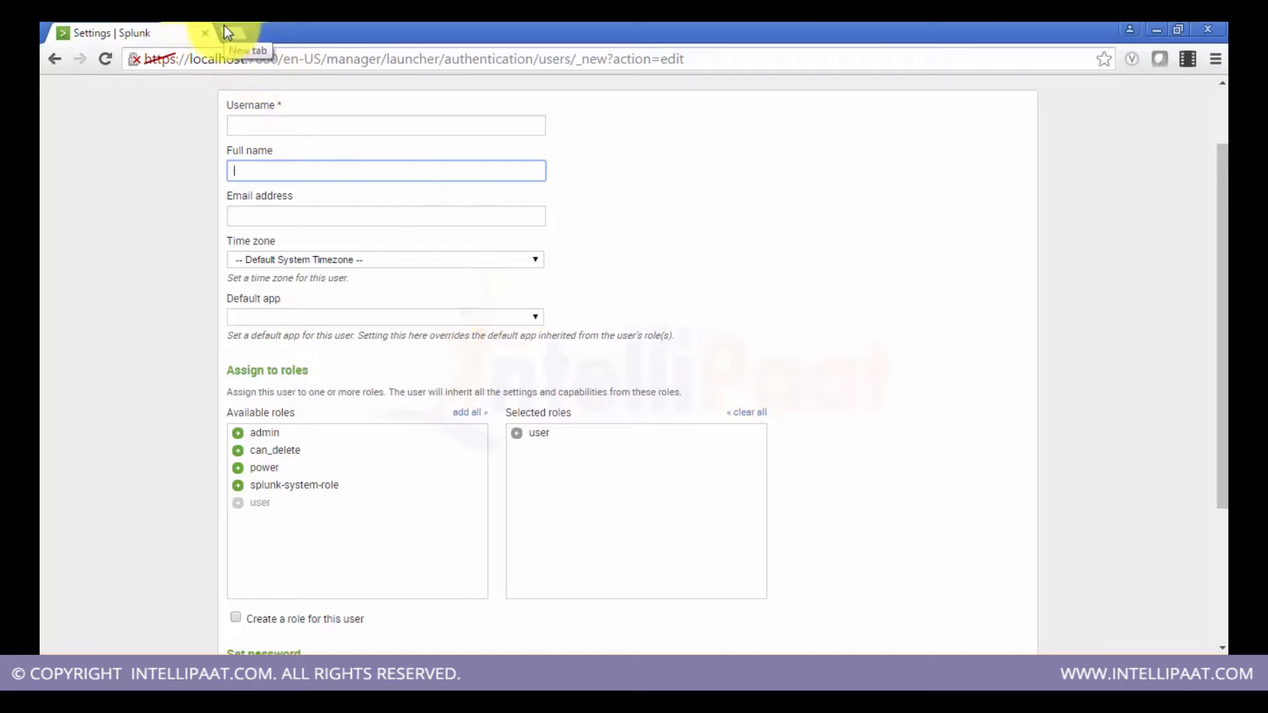
{"action": "left_click", "coordinate": [539, 318]}
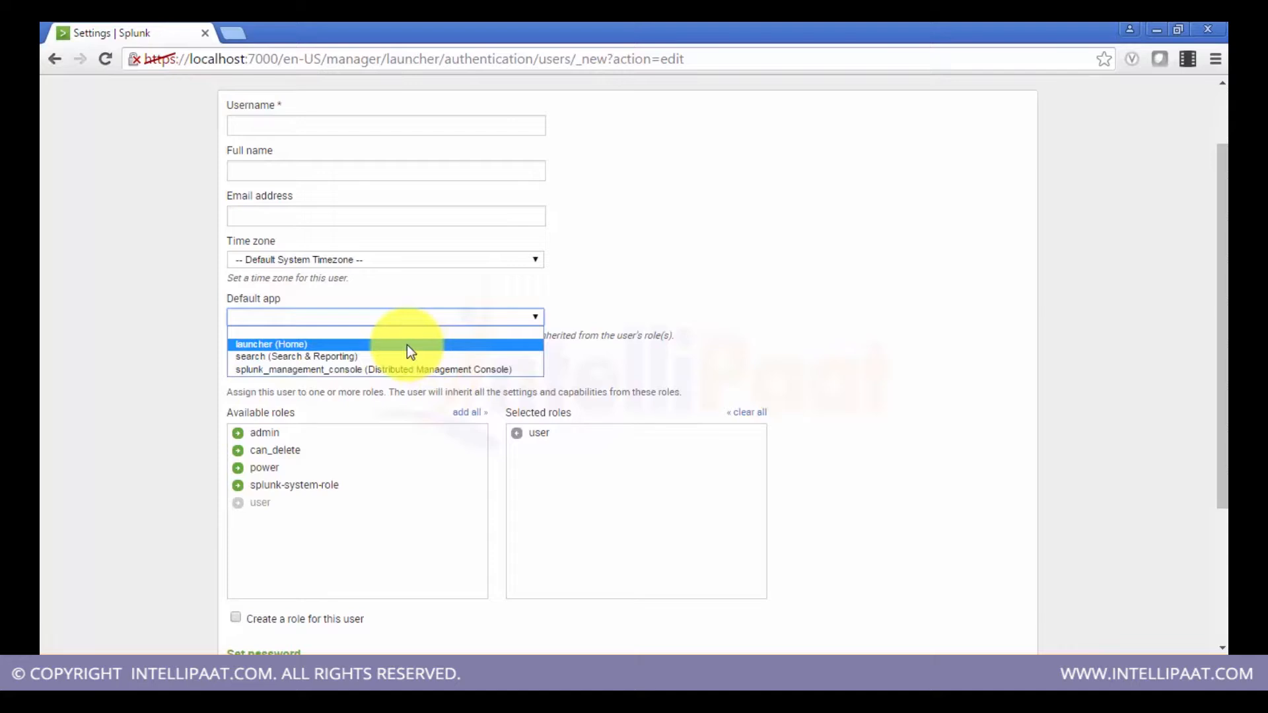
{"action": "left_click", "coordinate": [638, 276]}
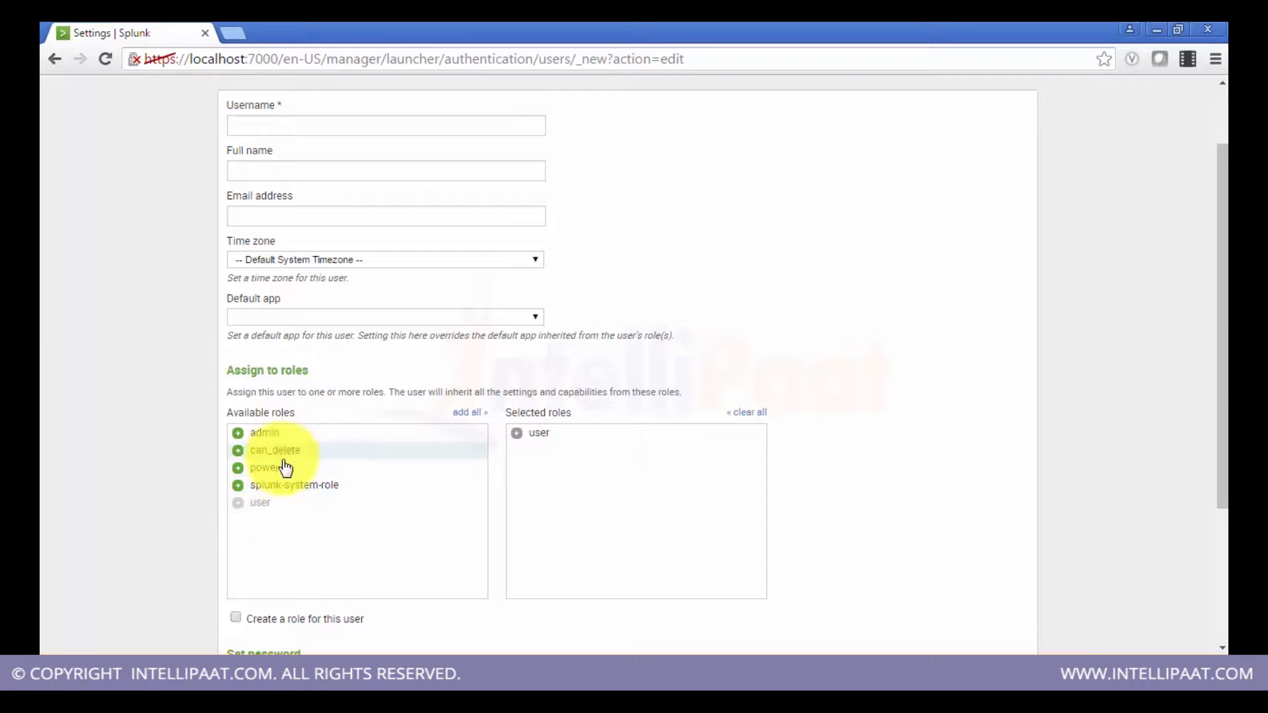
Step: Try assigning the can_delete and power roles to the new user, then remove all selected roles
{"action": "left_click", "coordinate": [532, 439]}
{"action": "left_click", "coordinate": [309, 455]}
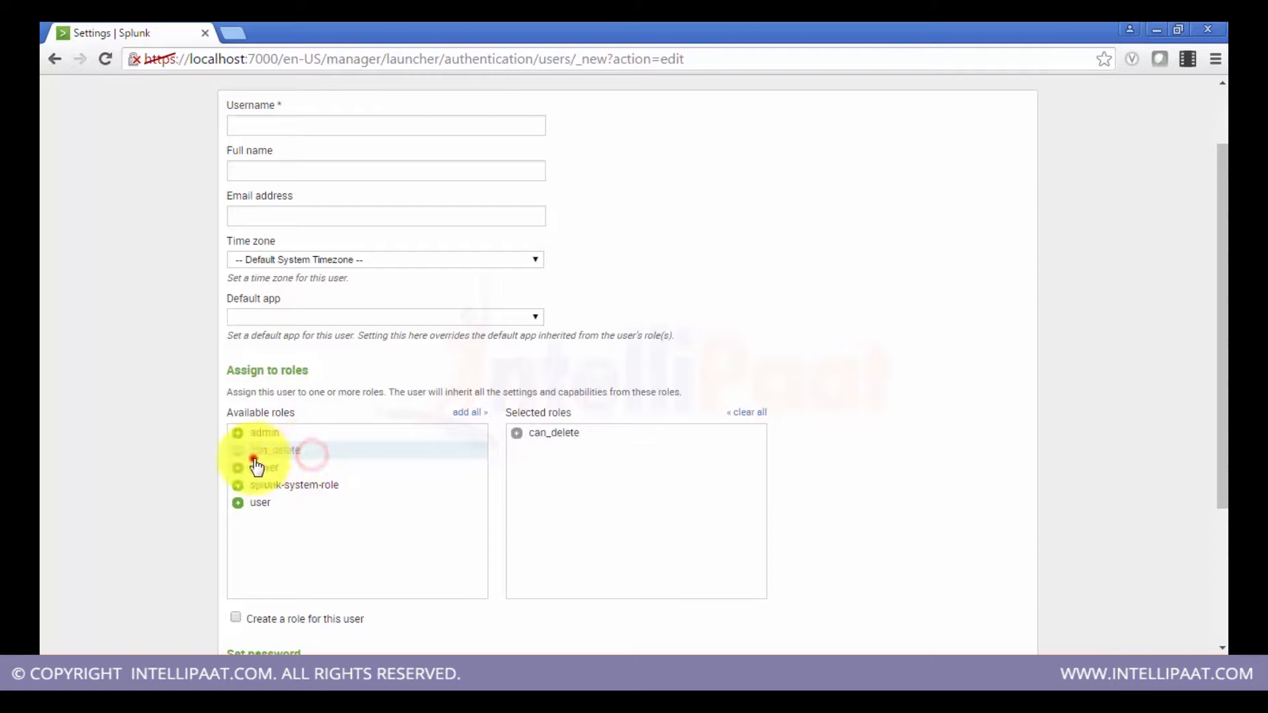
{"action": "left_click", "coordinate": [537, 434]}
{"action": "left_click", "coordinate": [284, 470]}
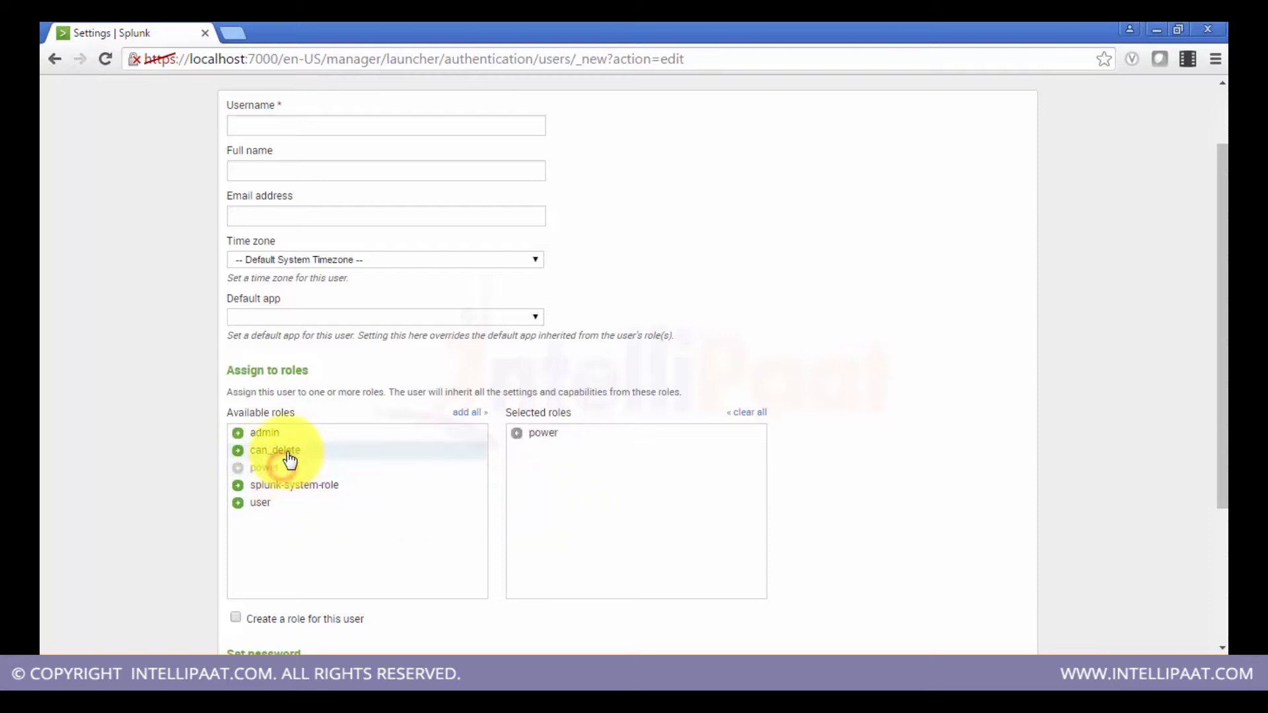
{"action": "left_click", "coordinate": [282, 453]}
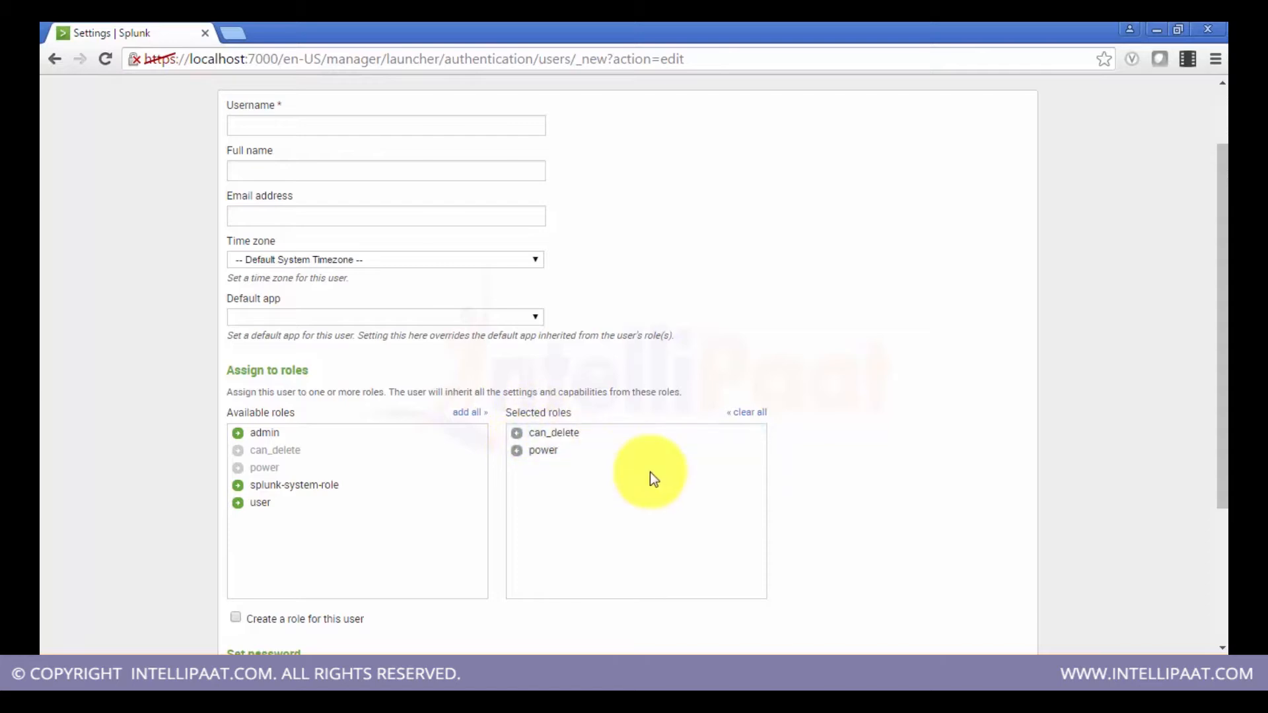
{"action": "left_click", "coordinate": [561, 448]}
{"action": "left_click", "coordinate": [559, 436]}
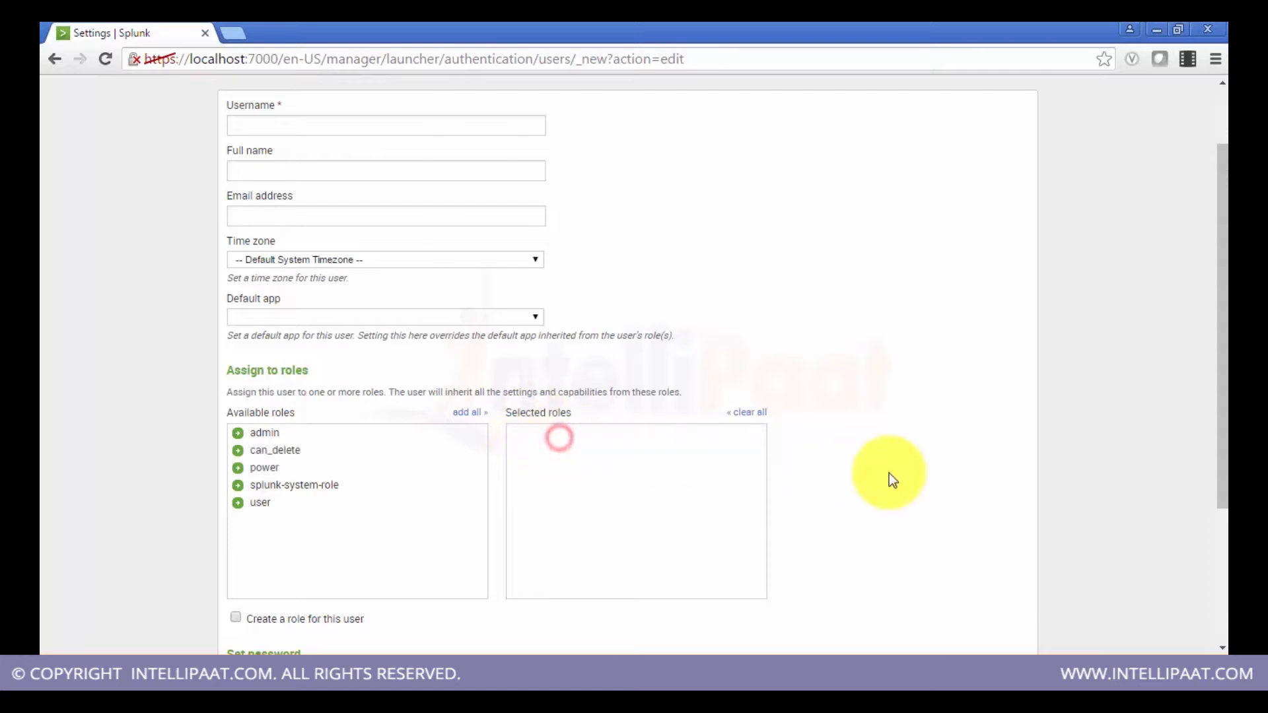
Step: Add the user and can_delete roles to the new user, then clear the selected roles again
{"action": "scroll", "coordinate": [889, 473], "scroll_direction": "down", "scroll_amount": 3}
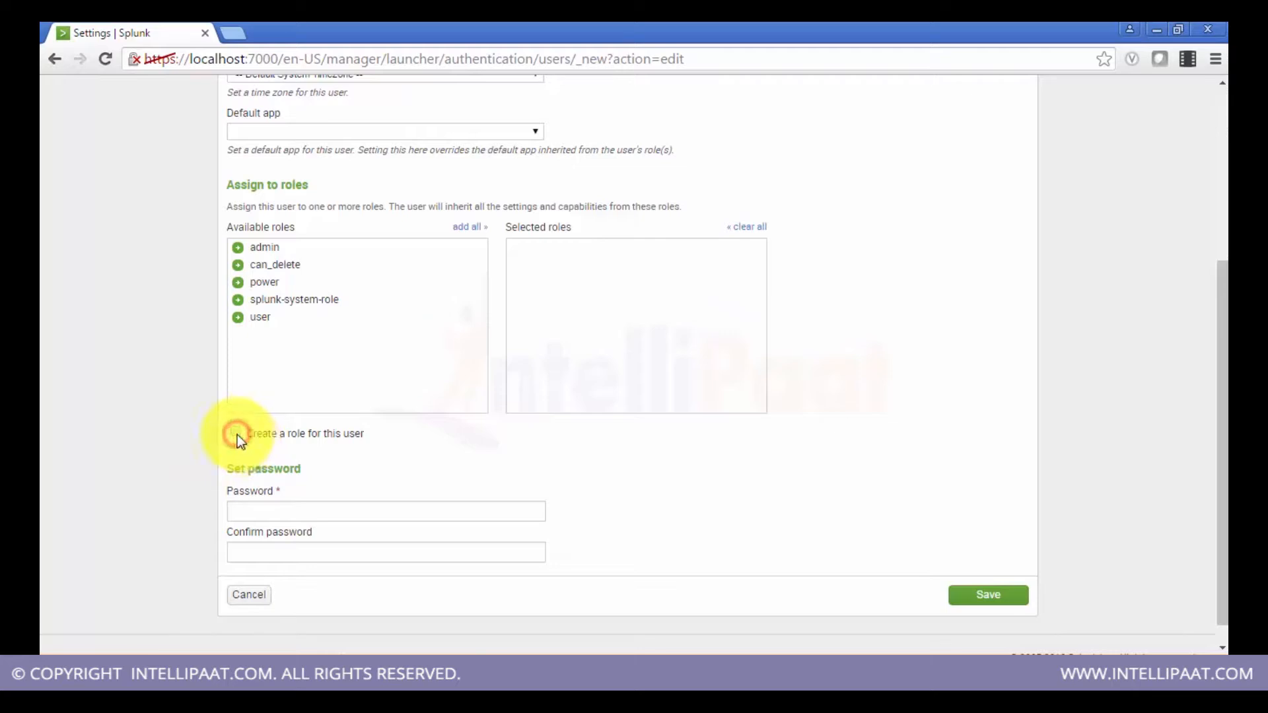
{"action": "left_click", "coordinate": [276, 326]}
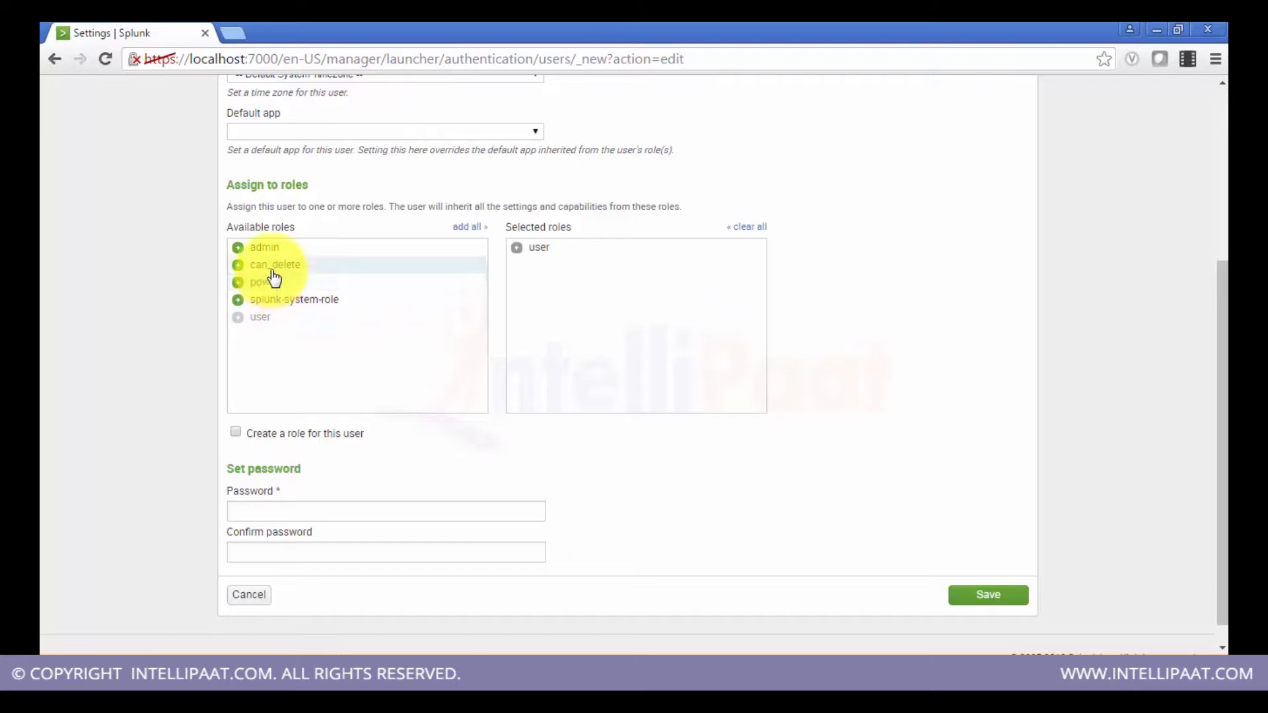
{"action": "left_click", "coordinate": [273, 268]}
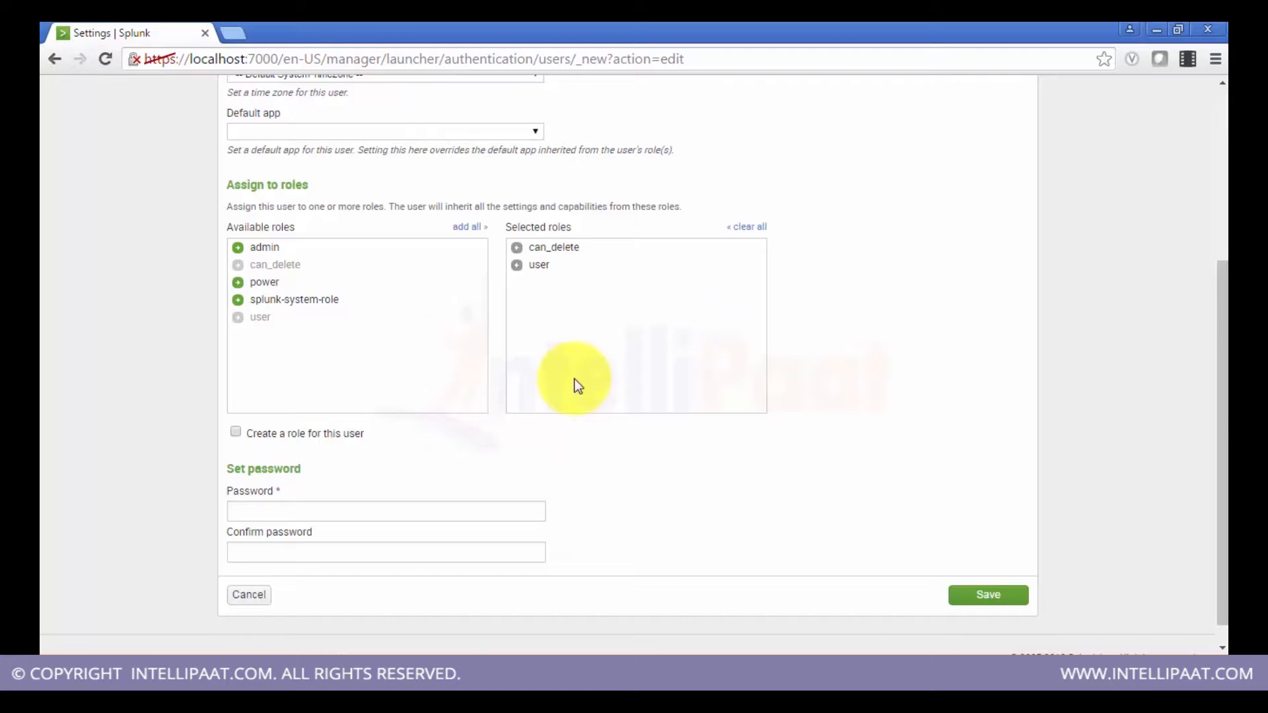
{"action": "left_click", "coordinate": [238, 433]}
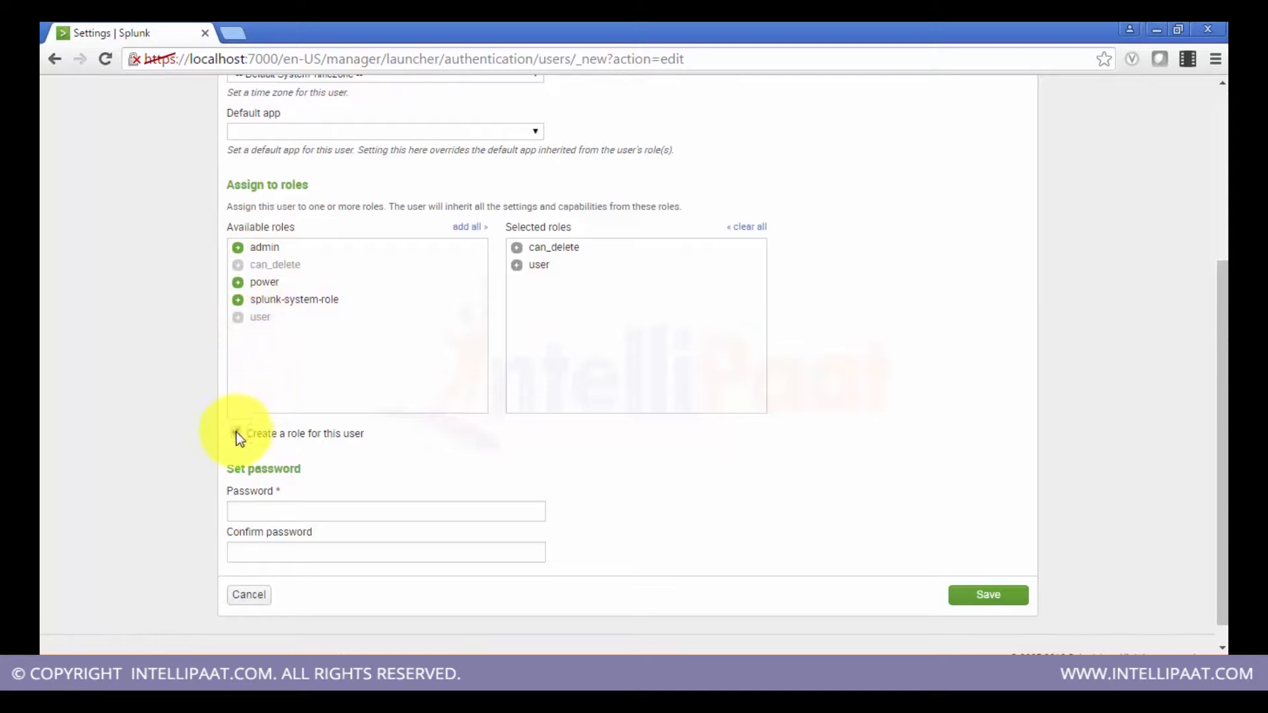
{"action": "left_click", "coordinate": [530, 251]}
{"action": "left_click", "coordinate": [531, 254]}
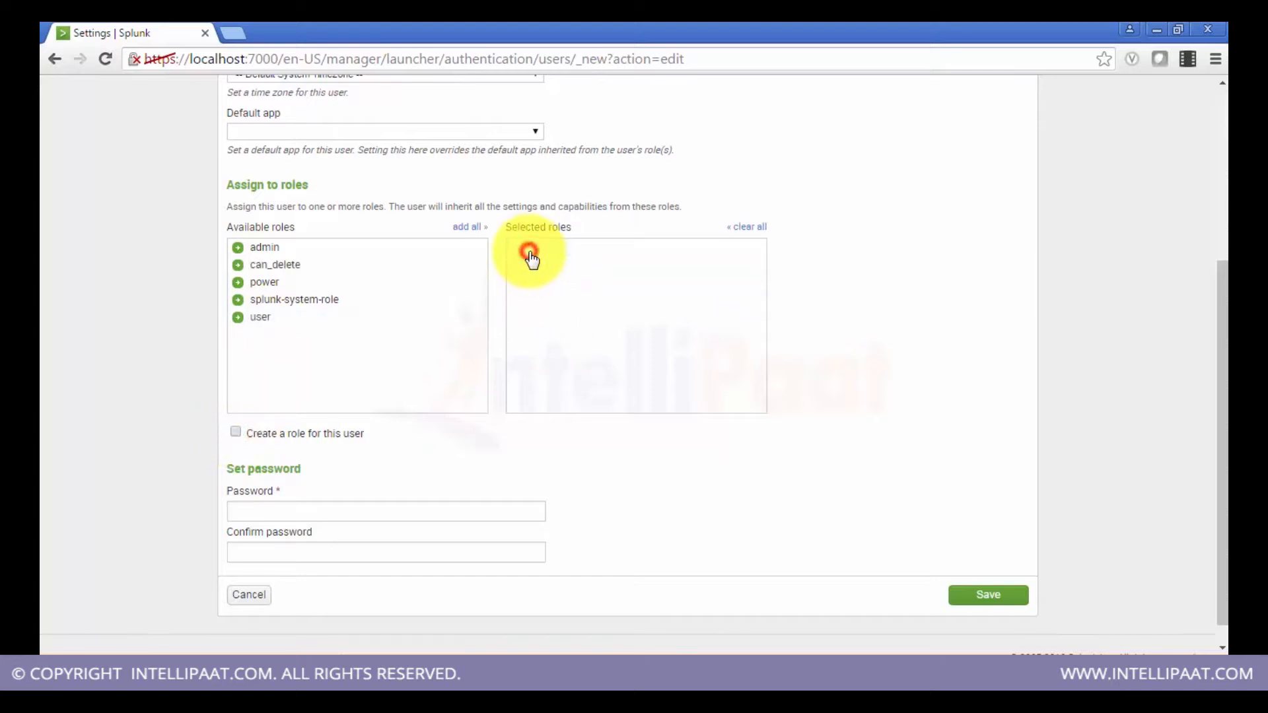
Step: Leave the new user form without saving and return to Access controls
{"action": "left_click", "coordinate": [433, 513]}
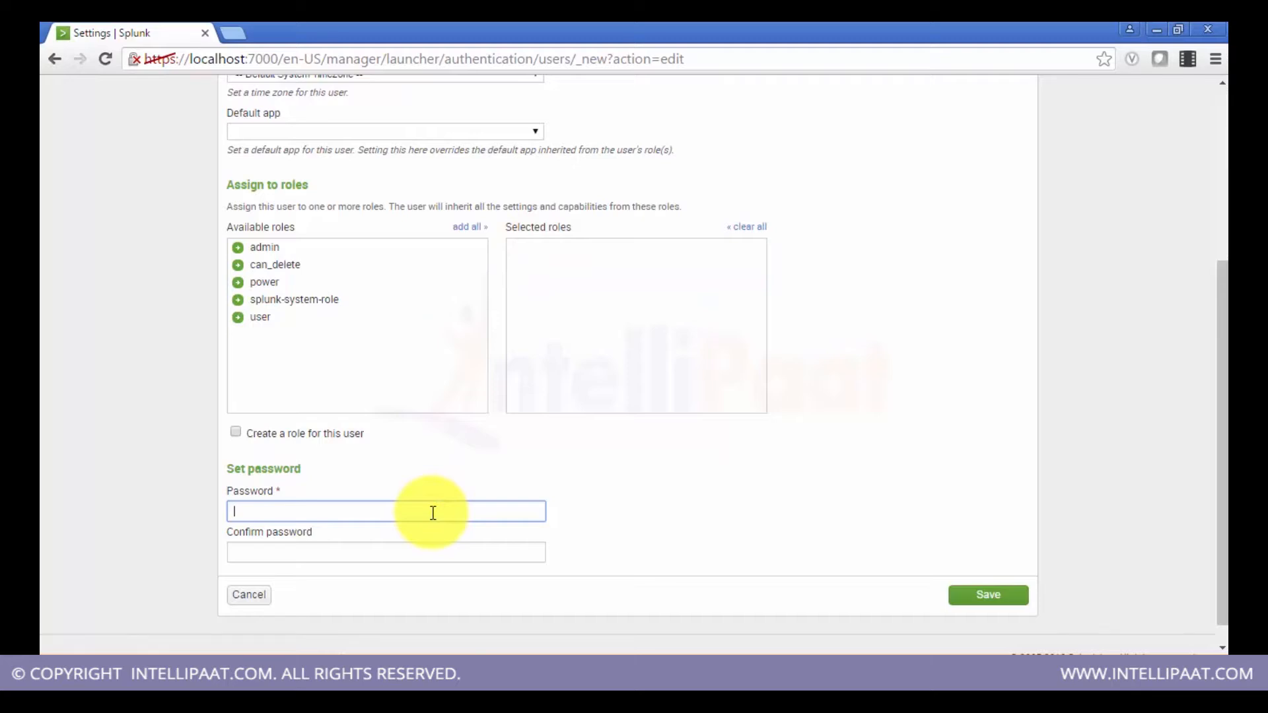
{"action": "scroll", "coordinate": [433, 512], "scroll_direction": "up", "scroll_amount": 4}
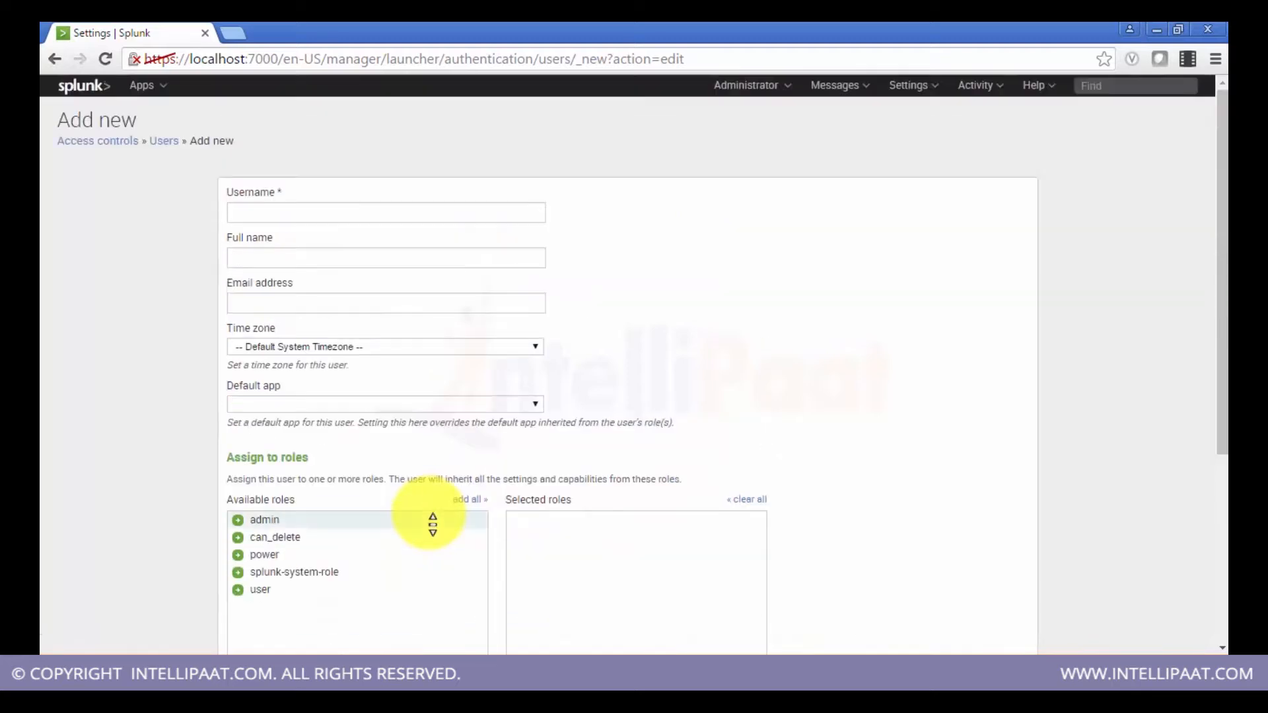
{"action": "left_click", "coordinate": [159, 141]}
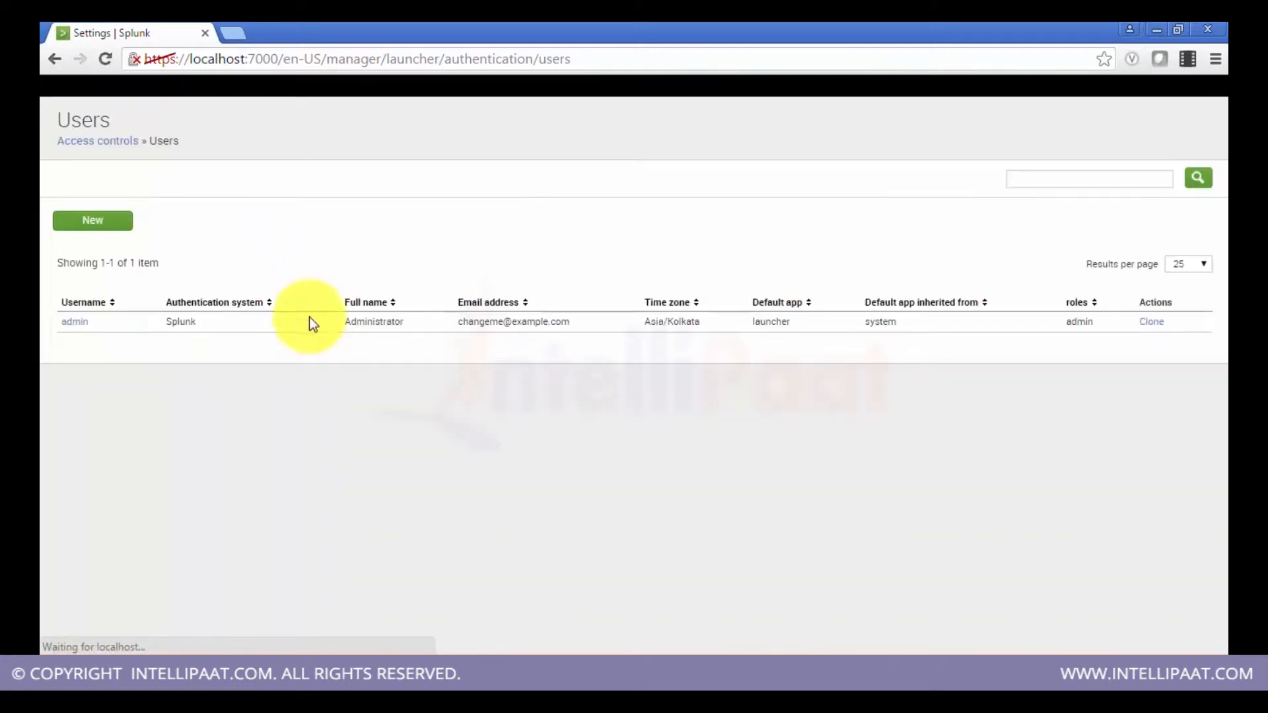
{"action": "left_click", "coordinate": [109, 146]}
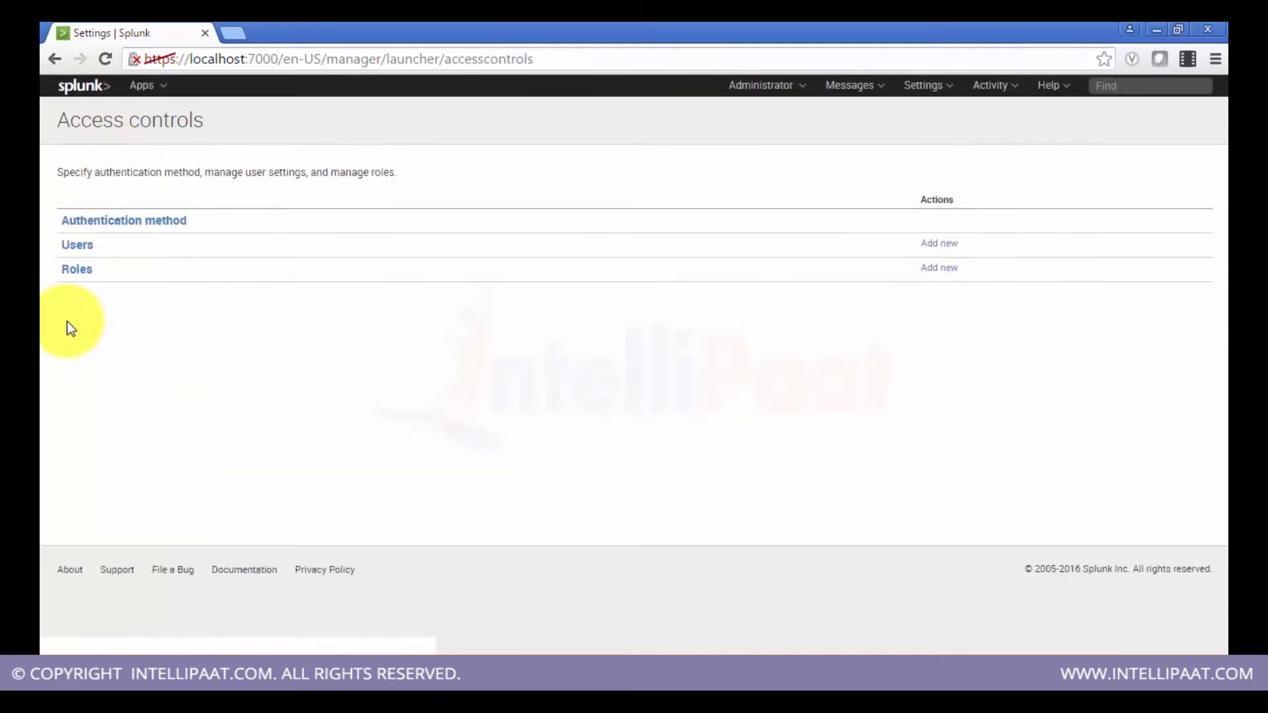
Step: Open the form for adding a new role and review its role name and default app fields
{"action": "left_click", "coordinate": [943, 268]}
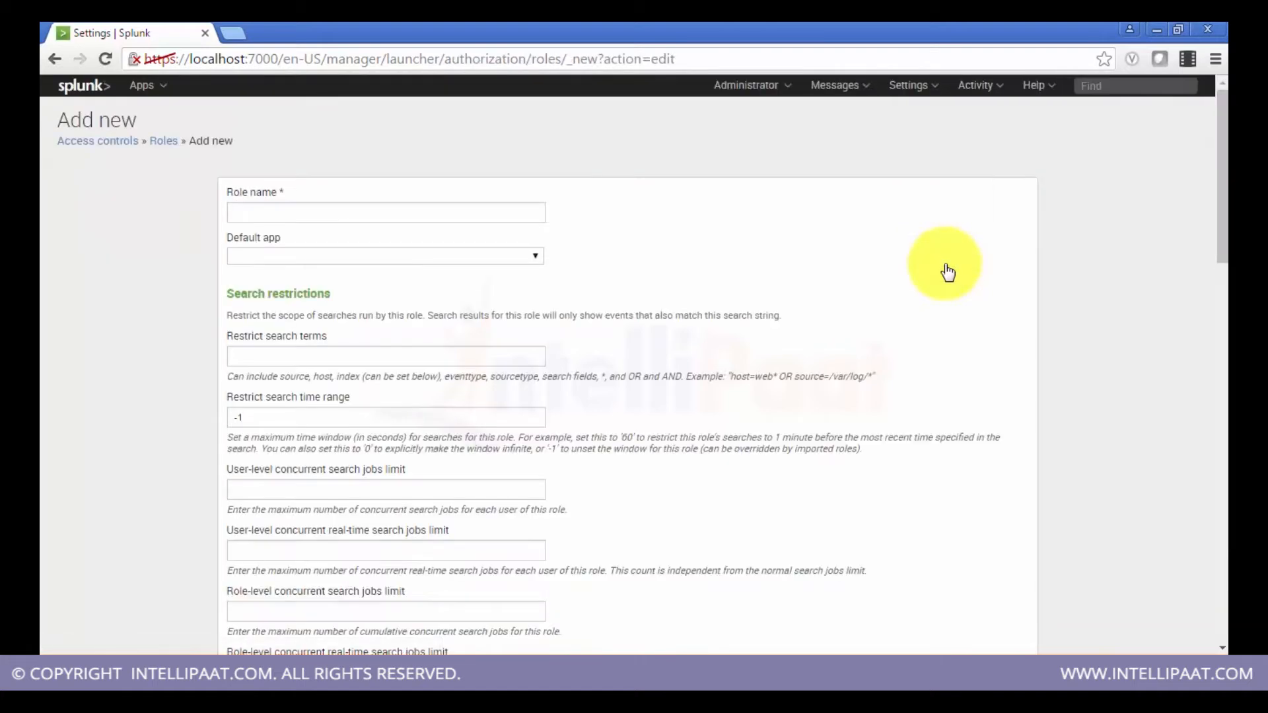
{"action": "left_click", "coordinate": [515, 220]}
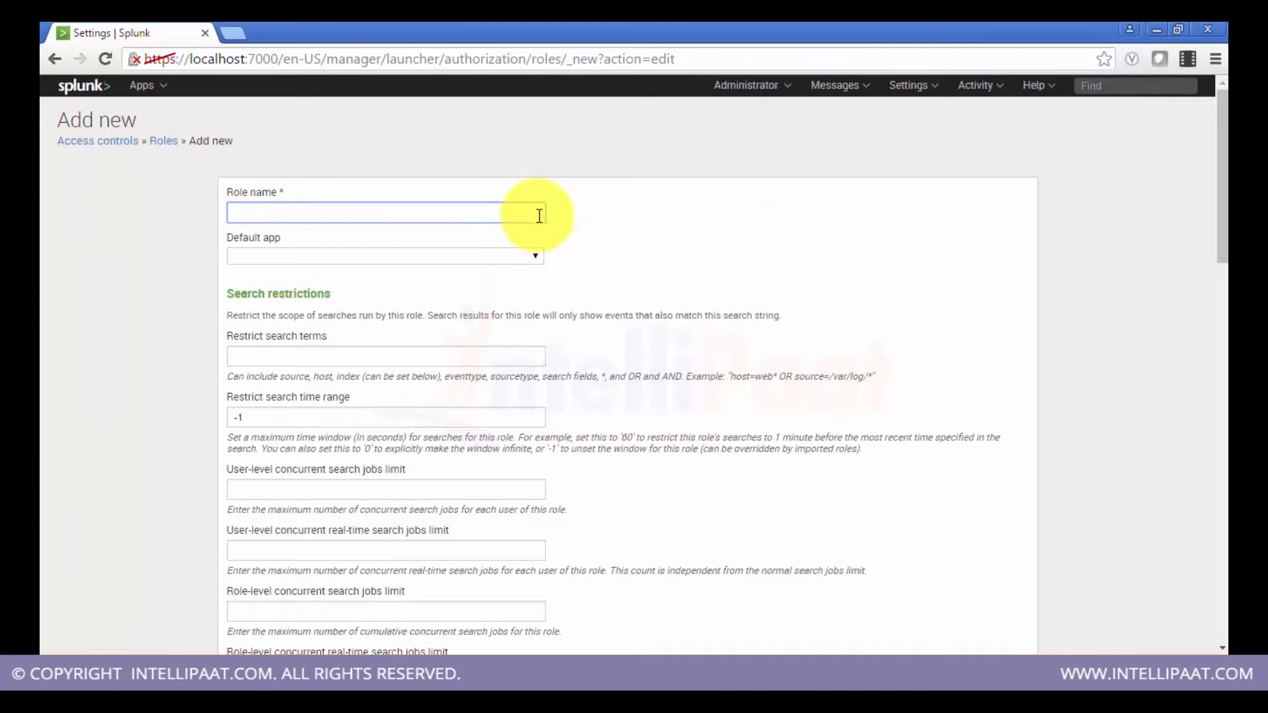
{"action": "left_click", "coordinate": [533, 258]}
{"action": "left_click", "coordinate": [628, 264]}
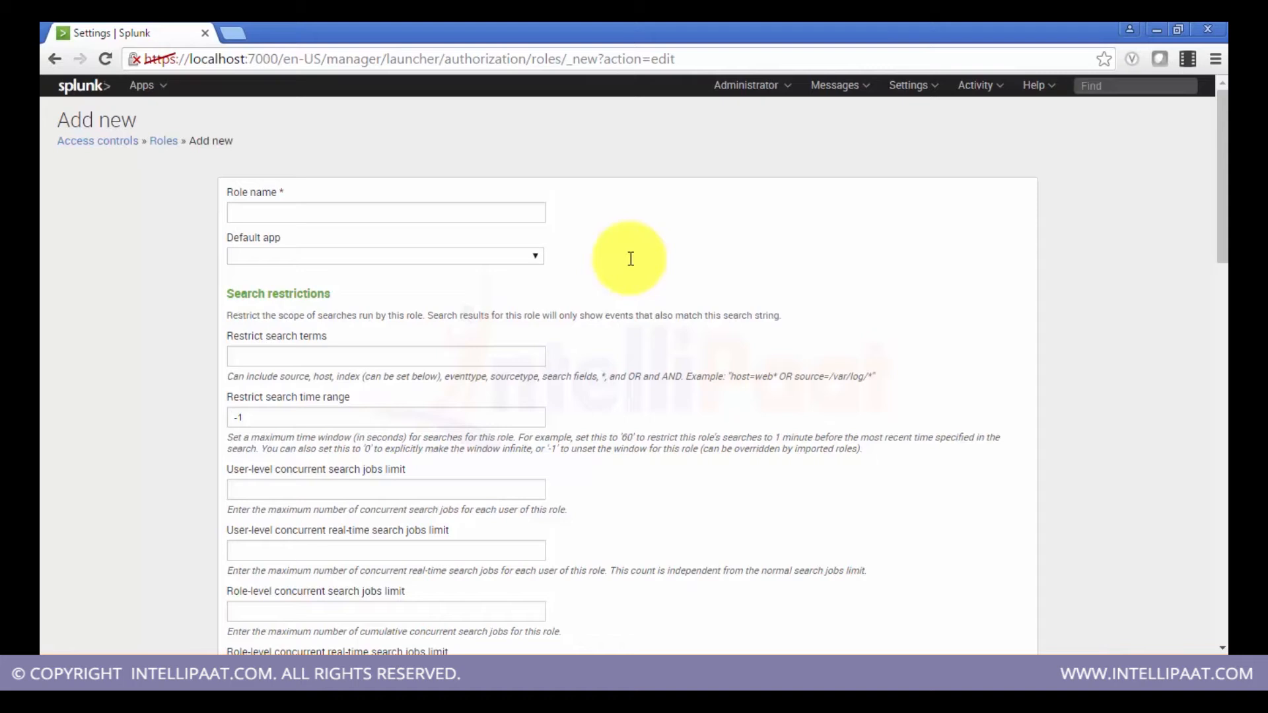
Step: Review the role's search restriction fields, including the restrict search terms example and the search time range
{"action": "scroll", "coordinate": [631, 259], "scroll_direction": "down", "scroll_amount": 3}
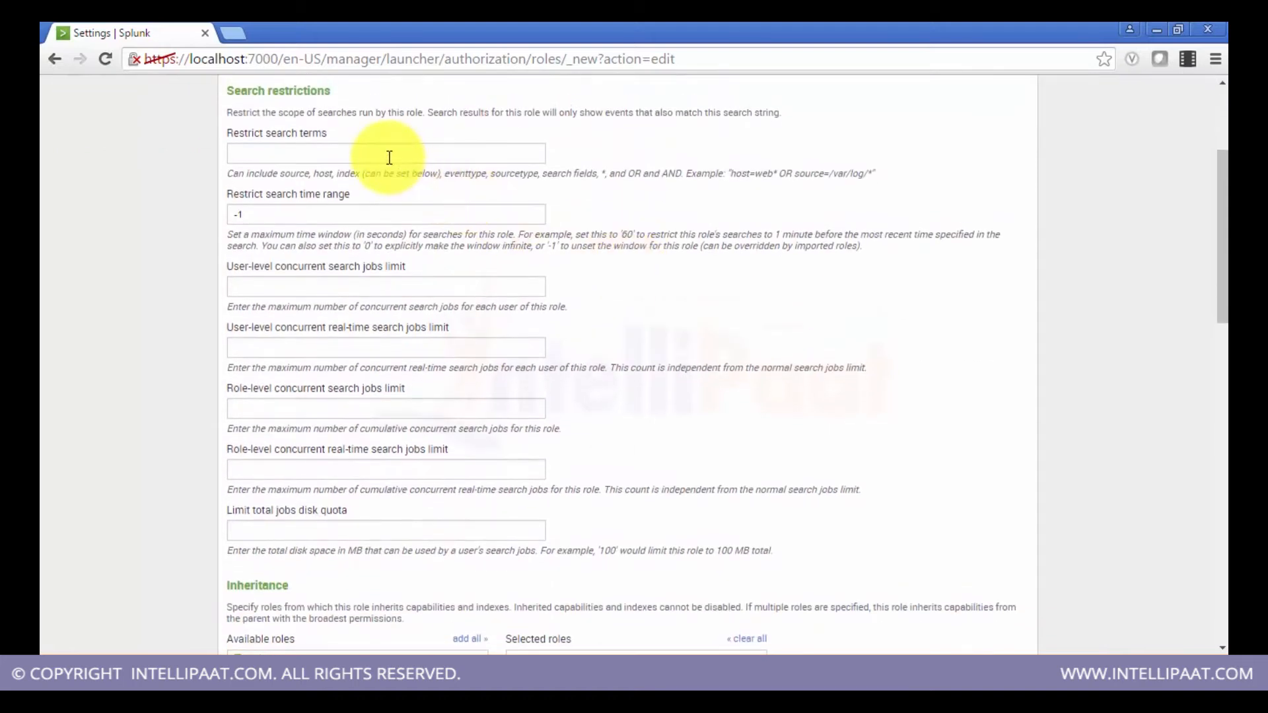
{"action": "left_click", "coordinate": [330, 146]}
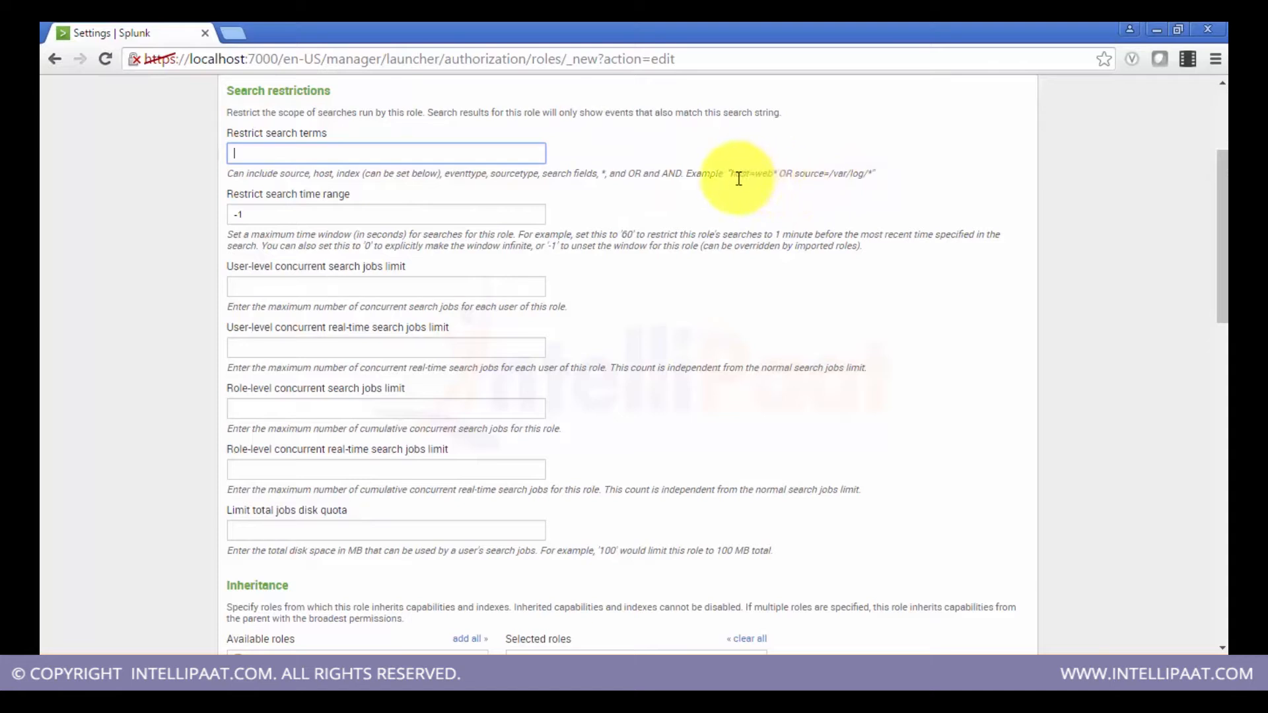
{"action": "left_click_drag", "start_coordinate": [738, 177], "coordinate": [813, 173]}
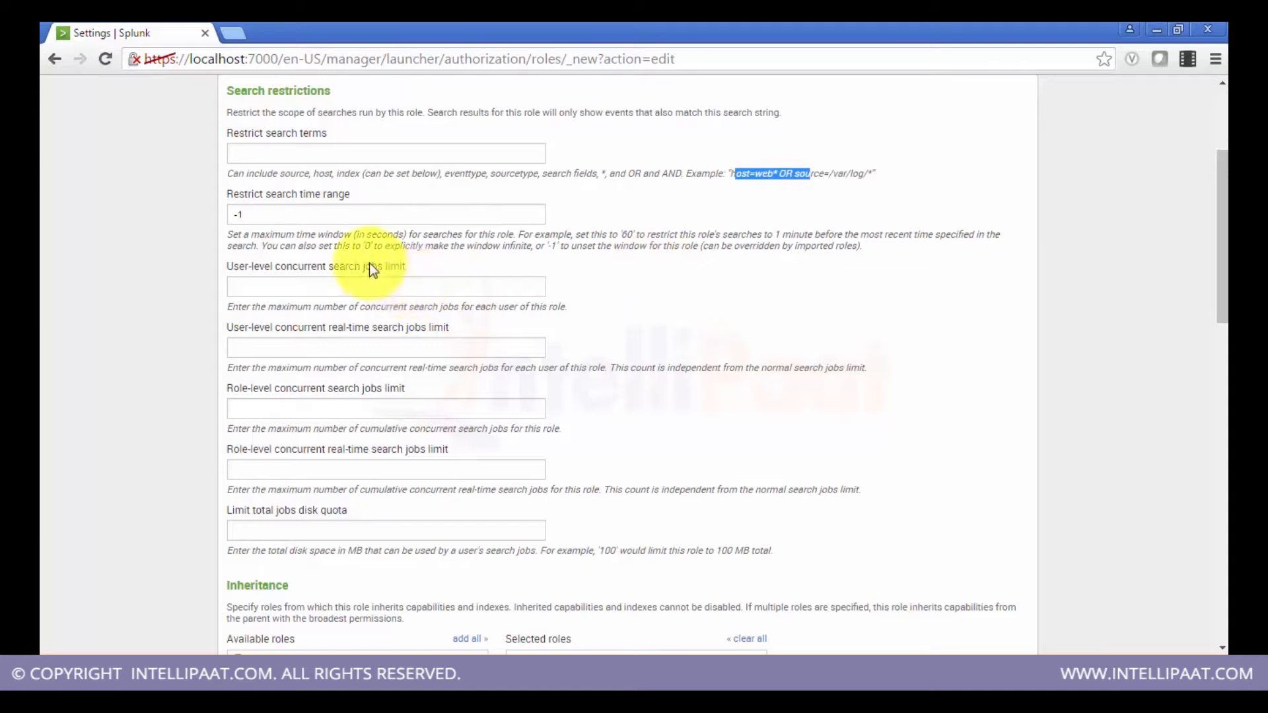
{"action": "left_click", "coordinate": [303, 209]}
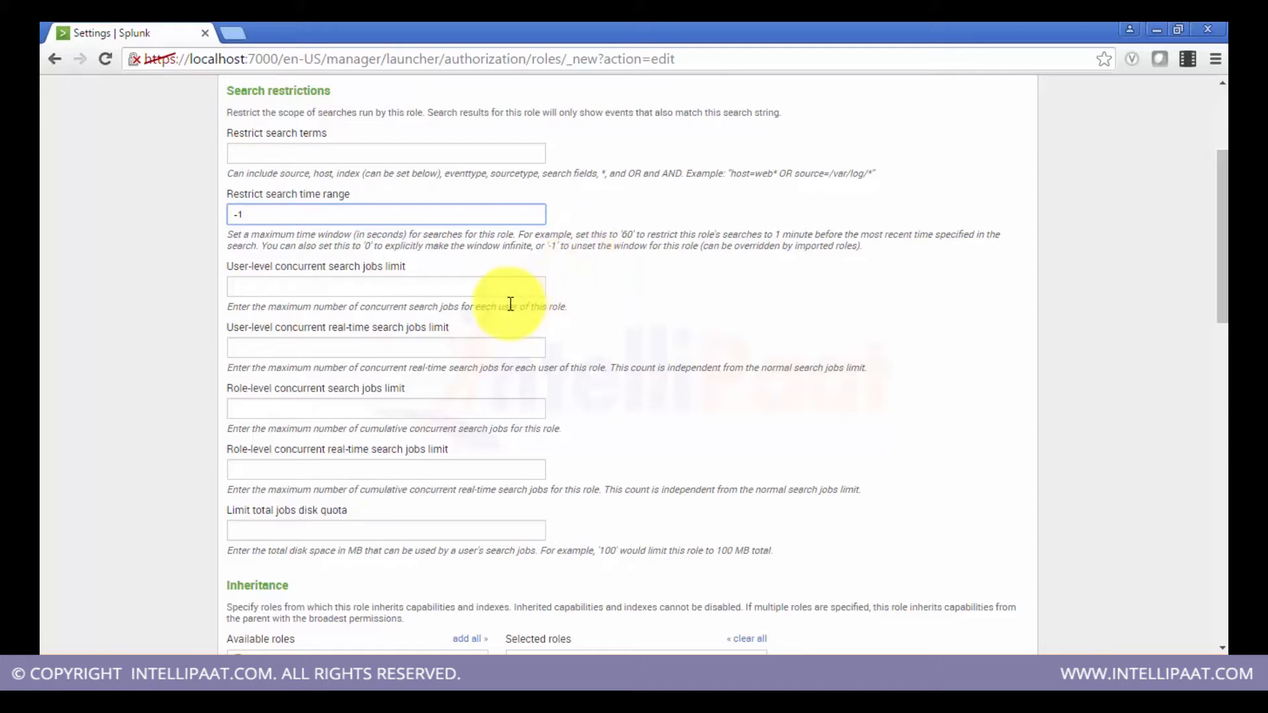
Step: Review the role's user-level and role-level concurrent search job limit fields and the jobs disk quota field
{"action": "scroll", "coordinate": [510, 304], "scroll_direction": "down", "scroll_amount": 1}
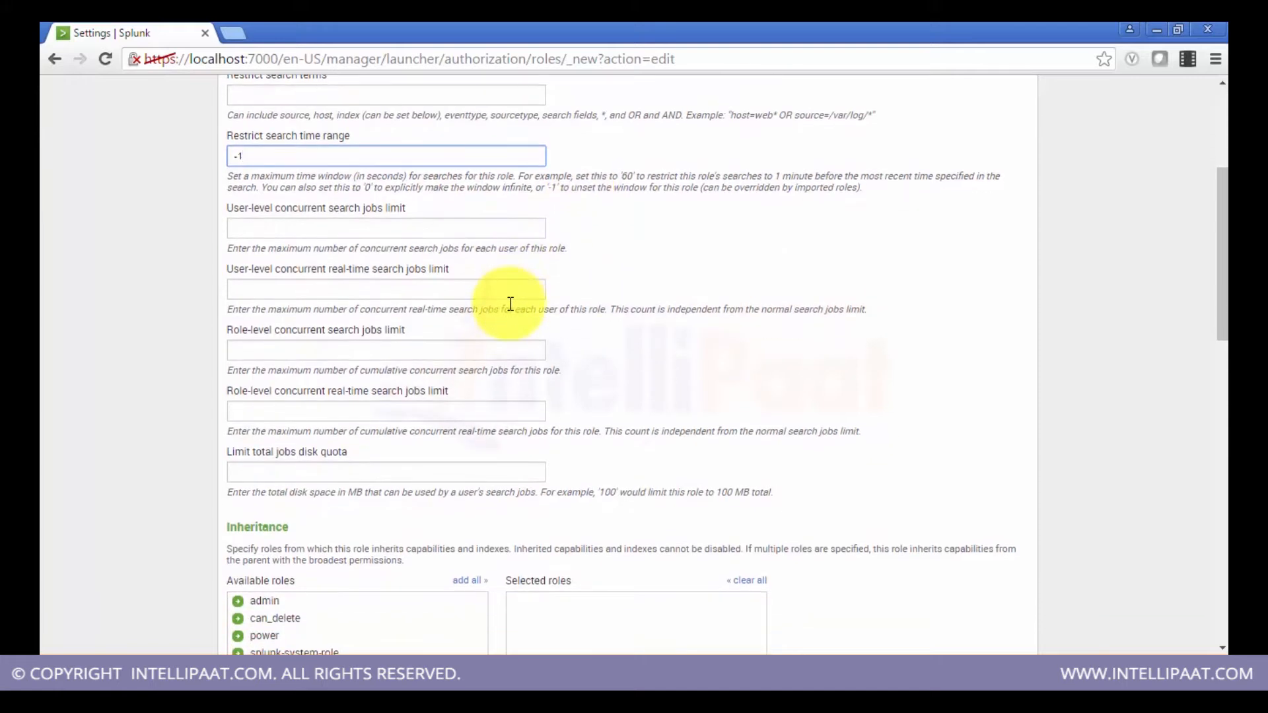
{"action": "left_click", "coordinate": [450, 225]}
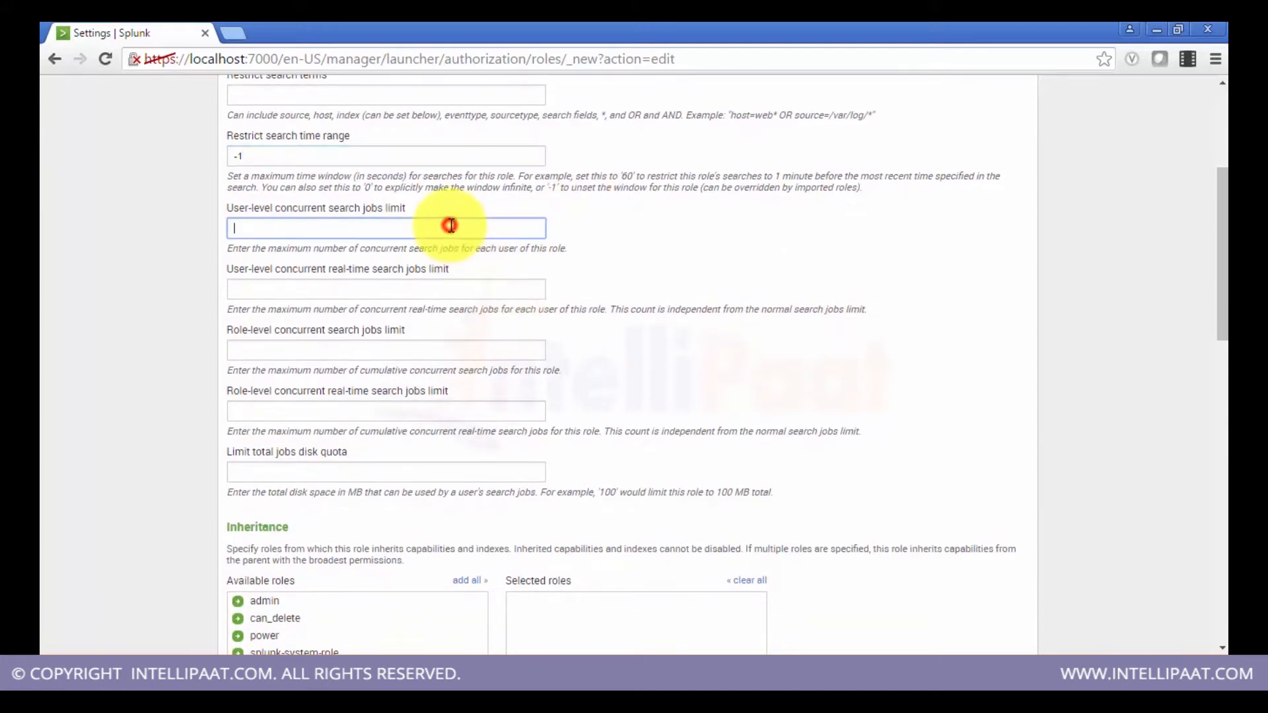
{"action": "left_click", "coordinate": [450, 288]}
{"action": "scroll", "coordinate": [451, 289], "scroll_direction": "down", "scroll_amount": 1}
{"action": "left_click", "coordinate": [451, 288]}
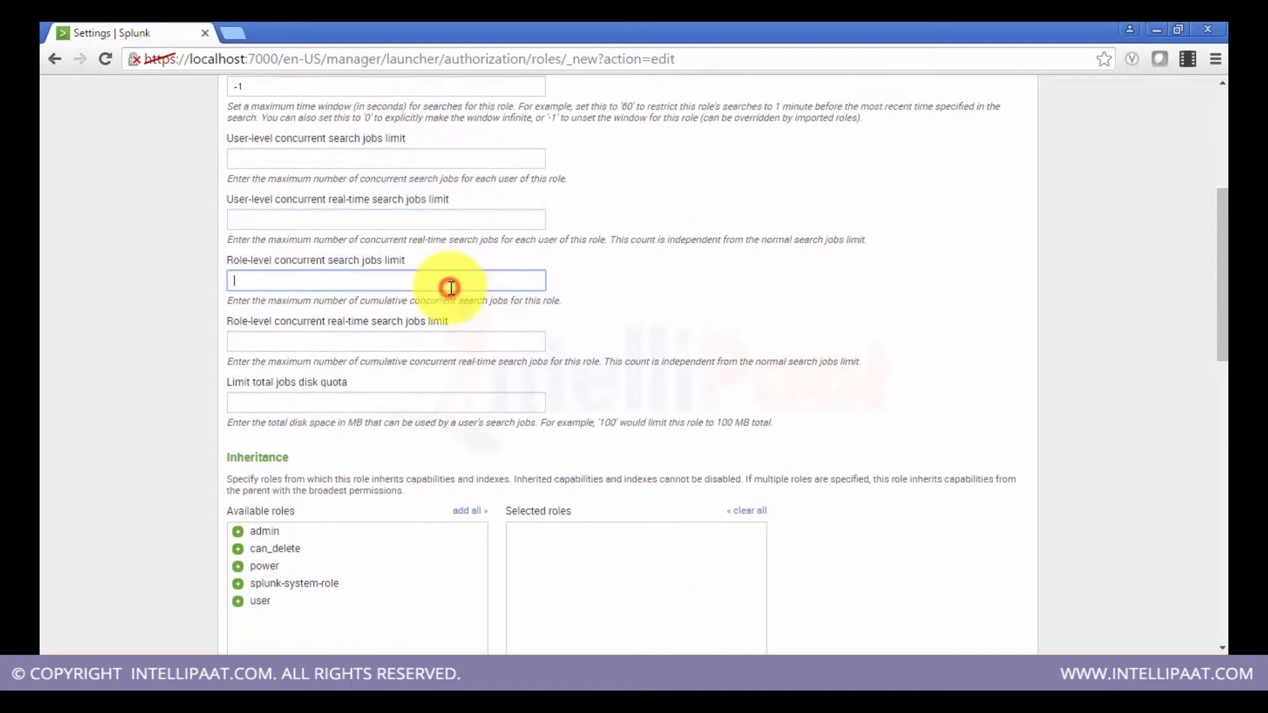
{"action": "scroll", "coordinate": [451, 288], "scroll_direction": "down", "scroll_amount": 1}
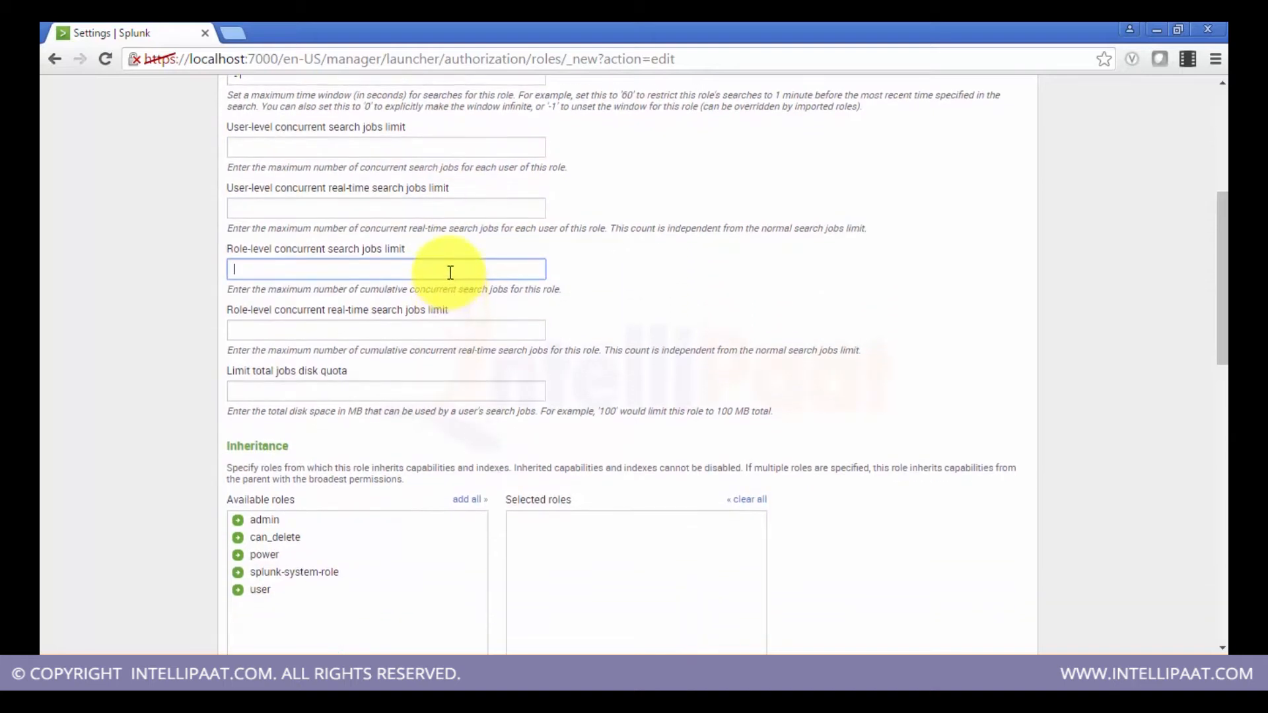
{"action": "left_click", "coordinate": [449, 325]}
Step: Review the role's inheritance, capabilities and default searched indexes sections, then return to the top of the form
{"action": "scroll", "coordinate": [450, 323], "scroll_direction": "down", "scroll_amount": 3}
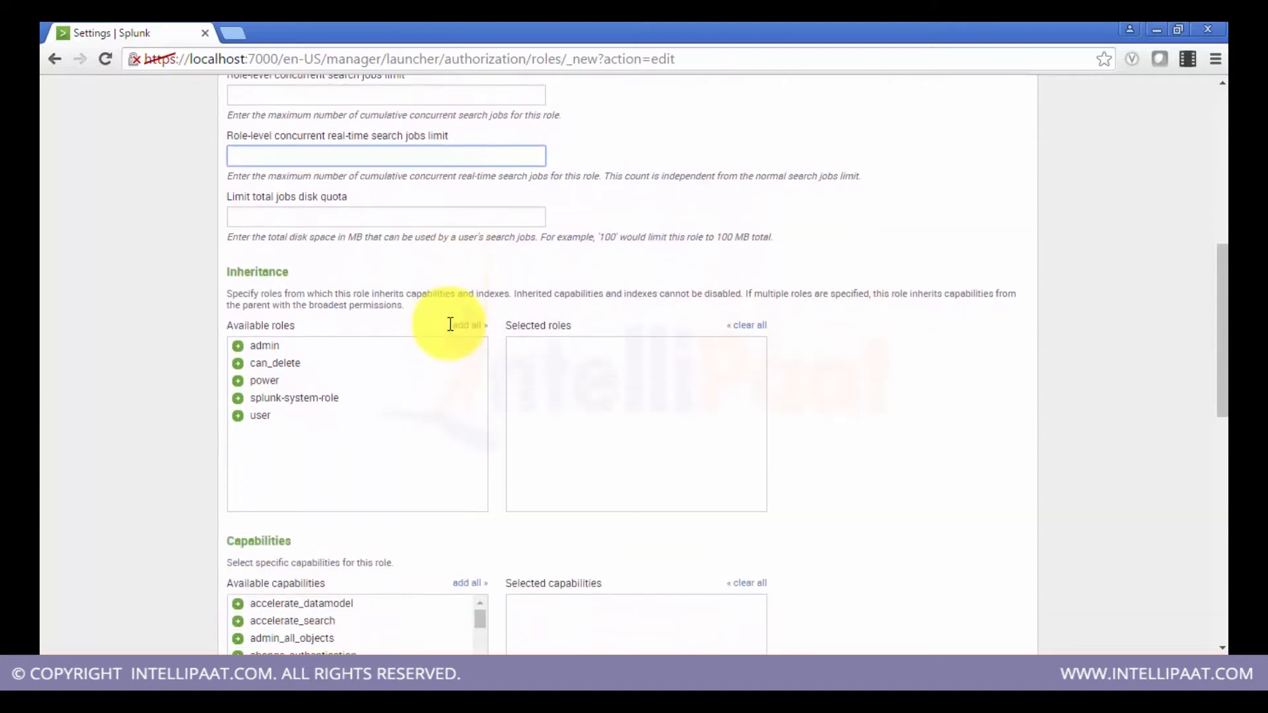
{"action": "scroll", "coordinate": [450, 324], "scroll_direction": "down", "scroll_amount": 2}
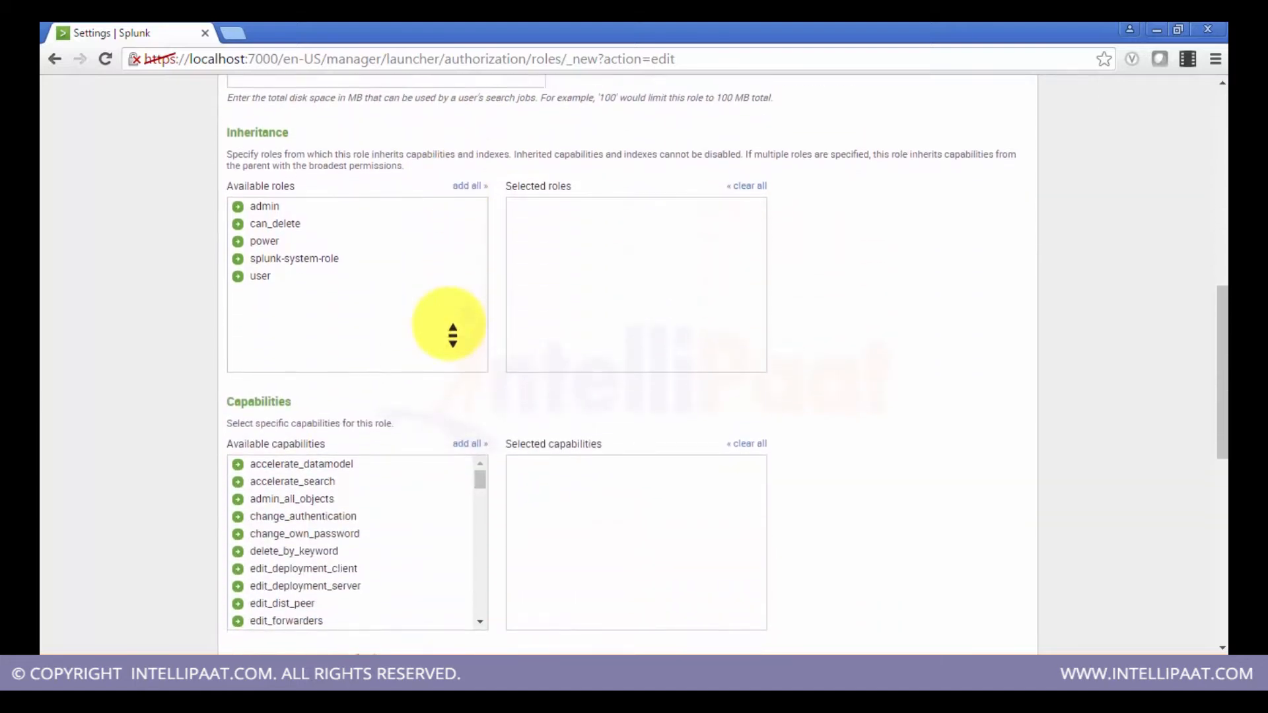
{"action": "scroll", "coordinate": [452, 336], "scroll_direction": "down", "scroll_amount": 8}
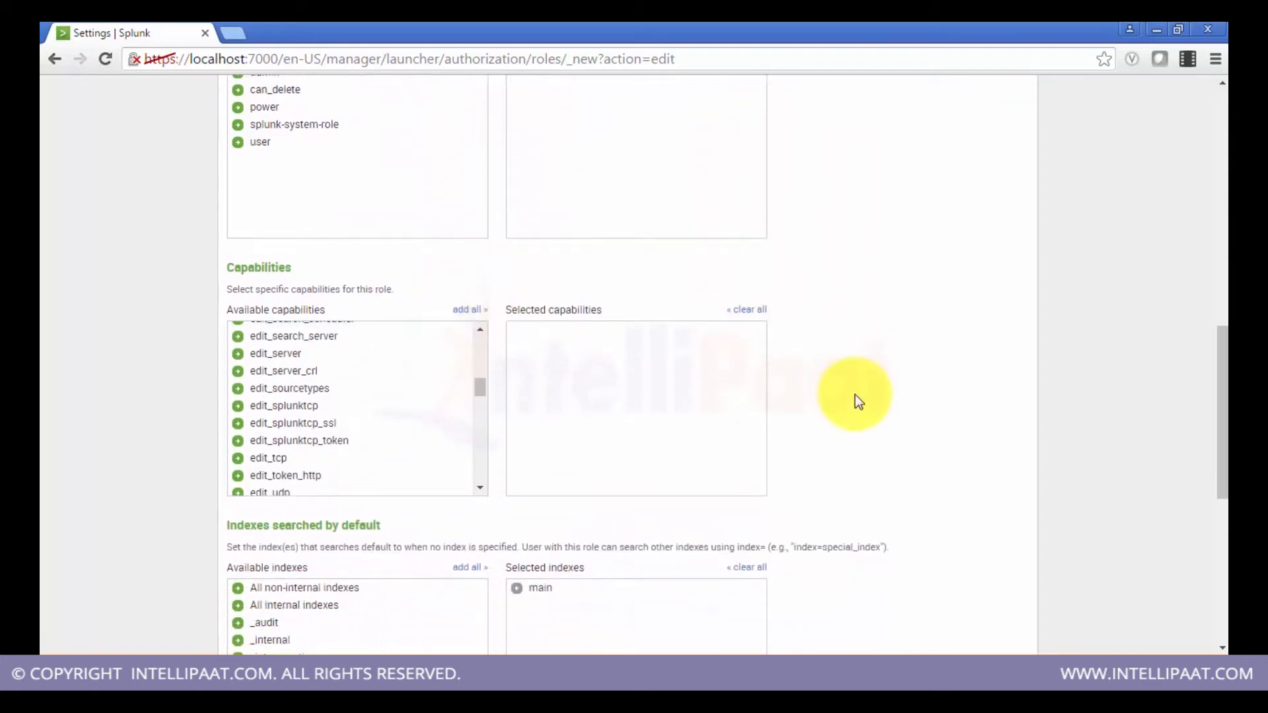
{"action": "scroll", "coordinate": [854, 394], "scroll_direction": "down", "scroll_amount": 1}
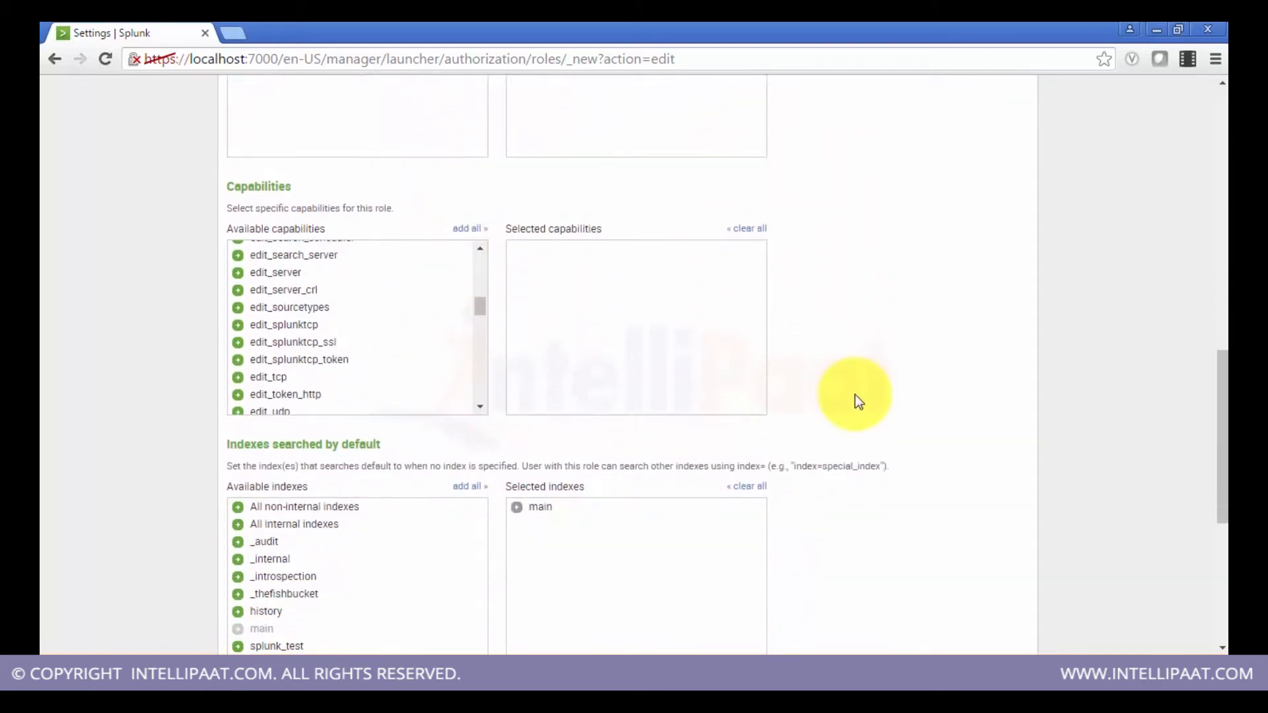
{"action": "scroll", "coordinate": [854, 394], "scroll_direction": "up", "scroll_amount": 10}
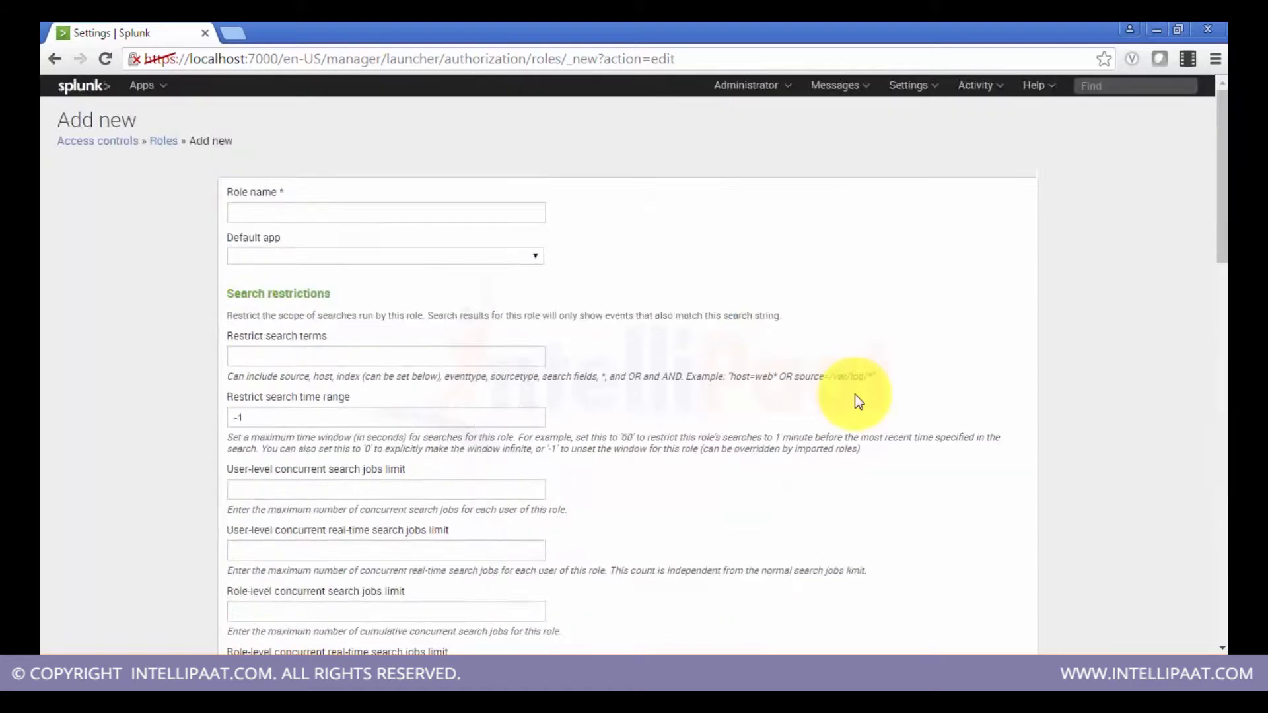